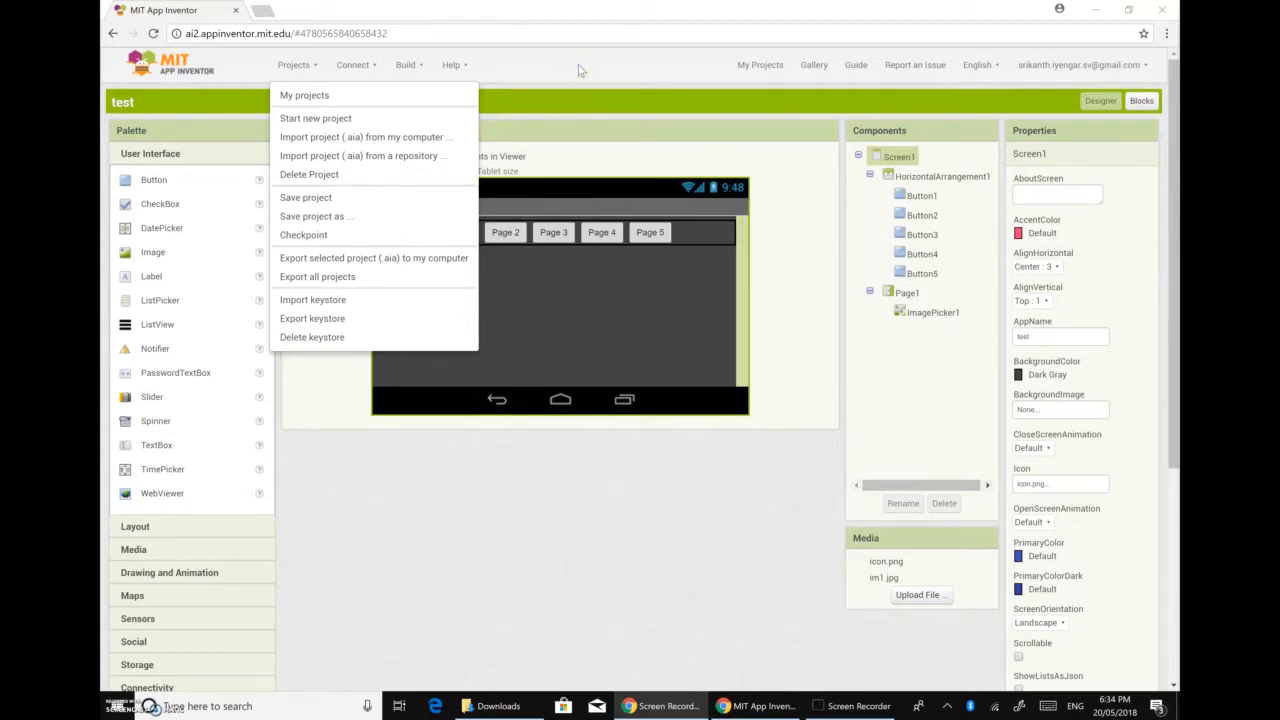
Step: Dismiss the open project options, look over Screen1's block code and the block categories, and return to the designer
click(579, 69)
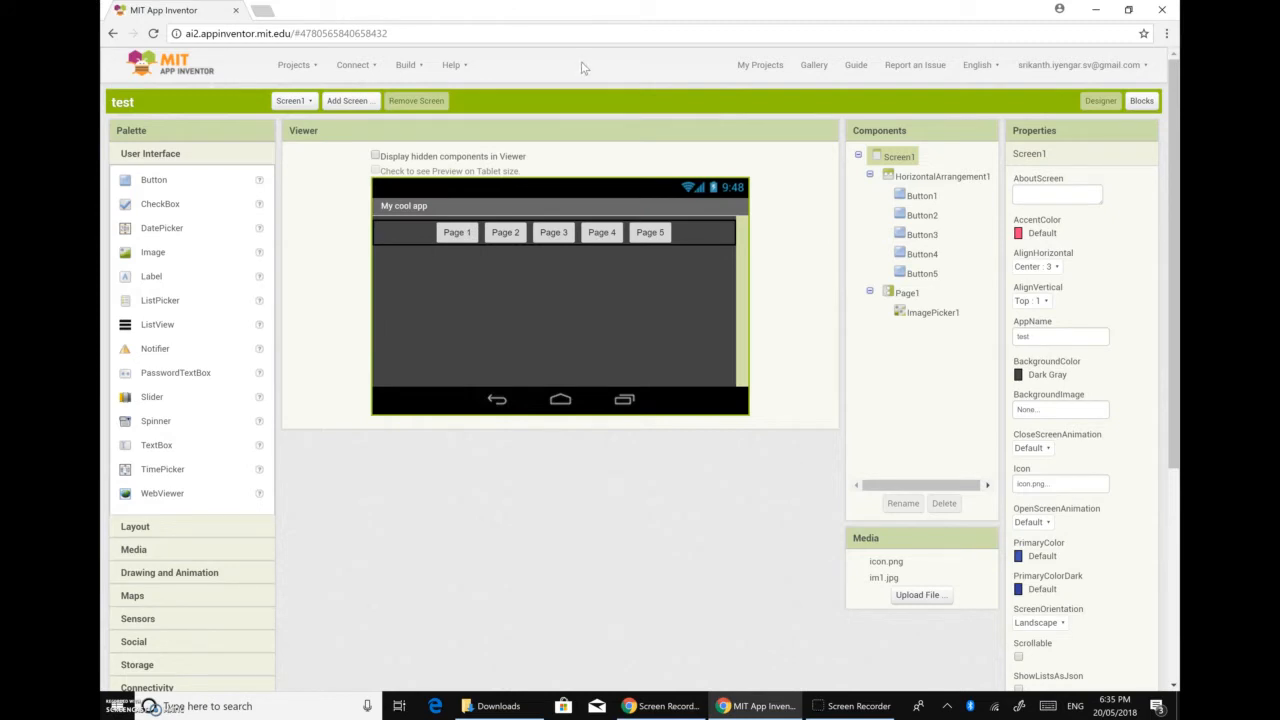
click(594, 65)
click(1140, 102)
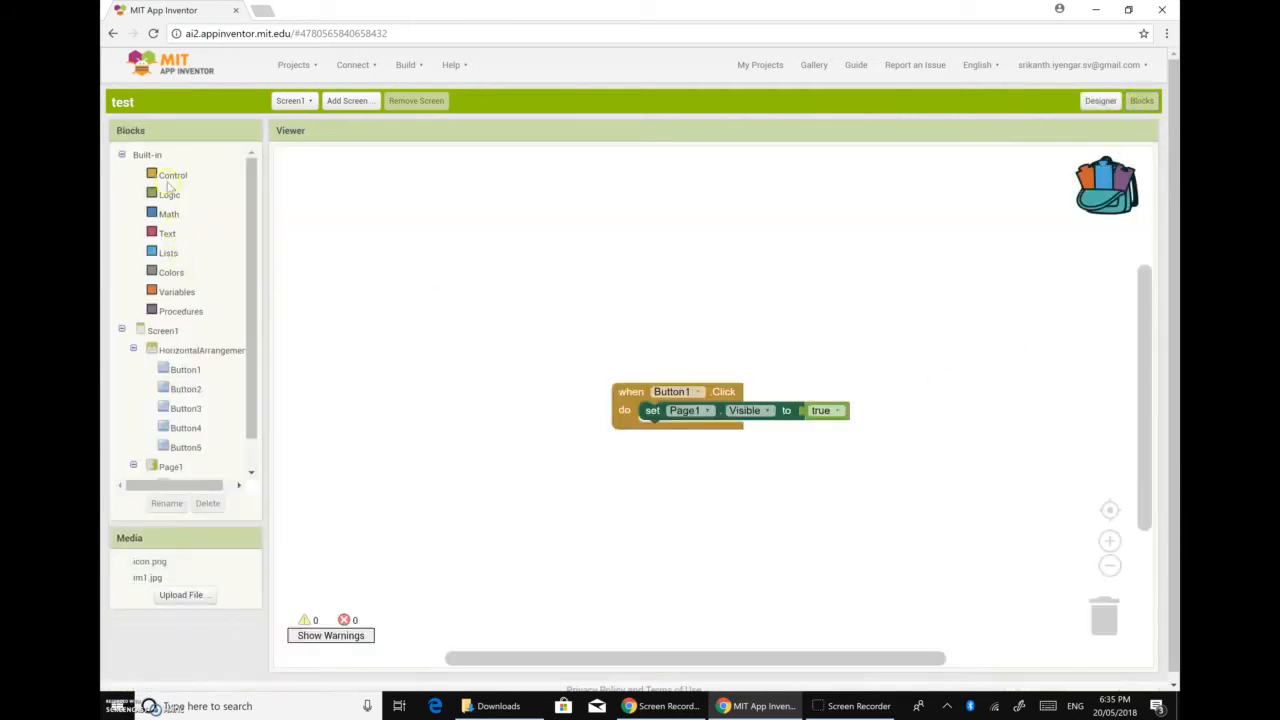
drag(252, 257, 241, 230)
click(1099, 100)
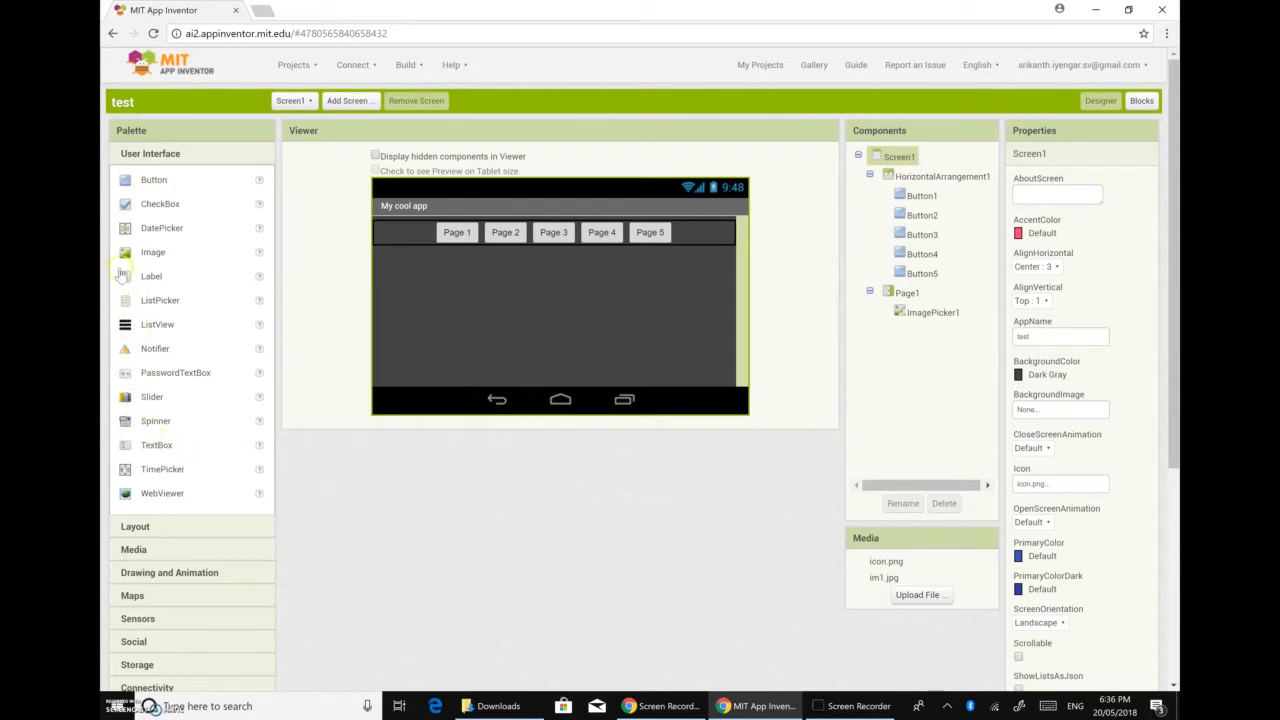
Step: Read the help description of the Button component and look through Screen1's properties
click(262, 182)
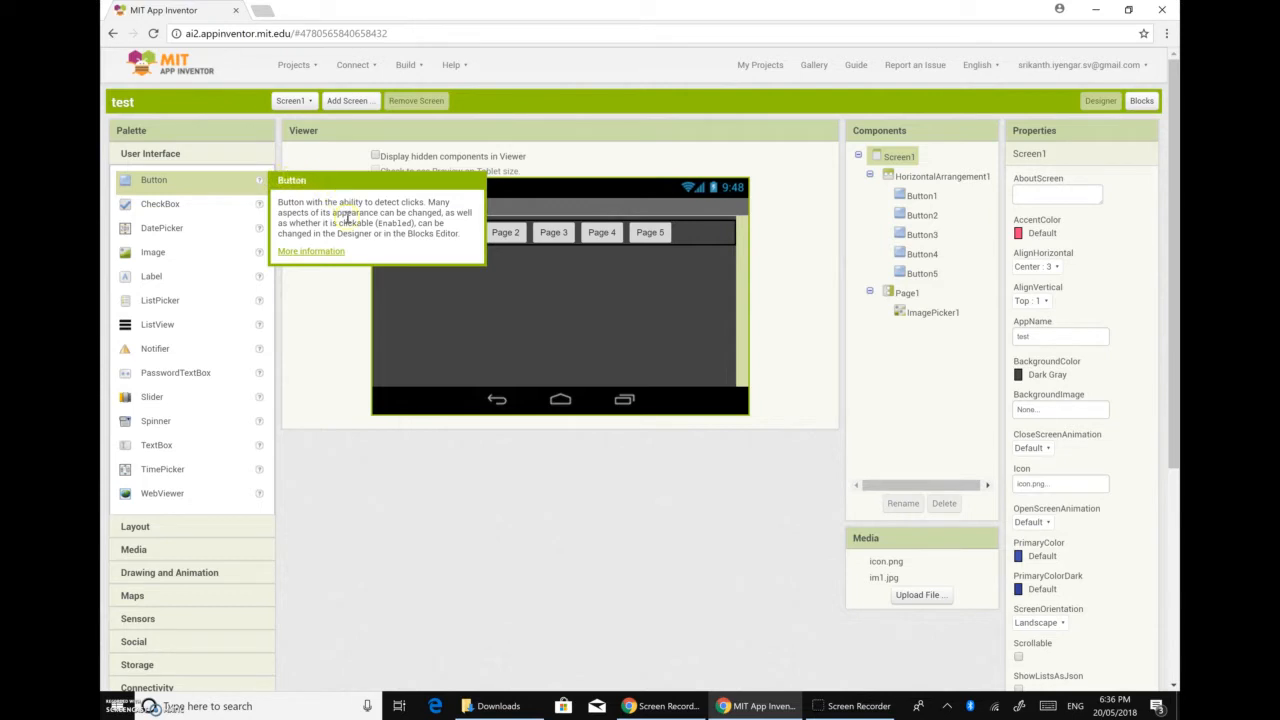
click(355, 289)
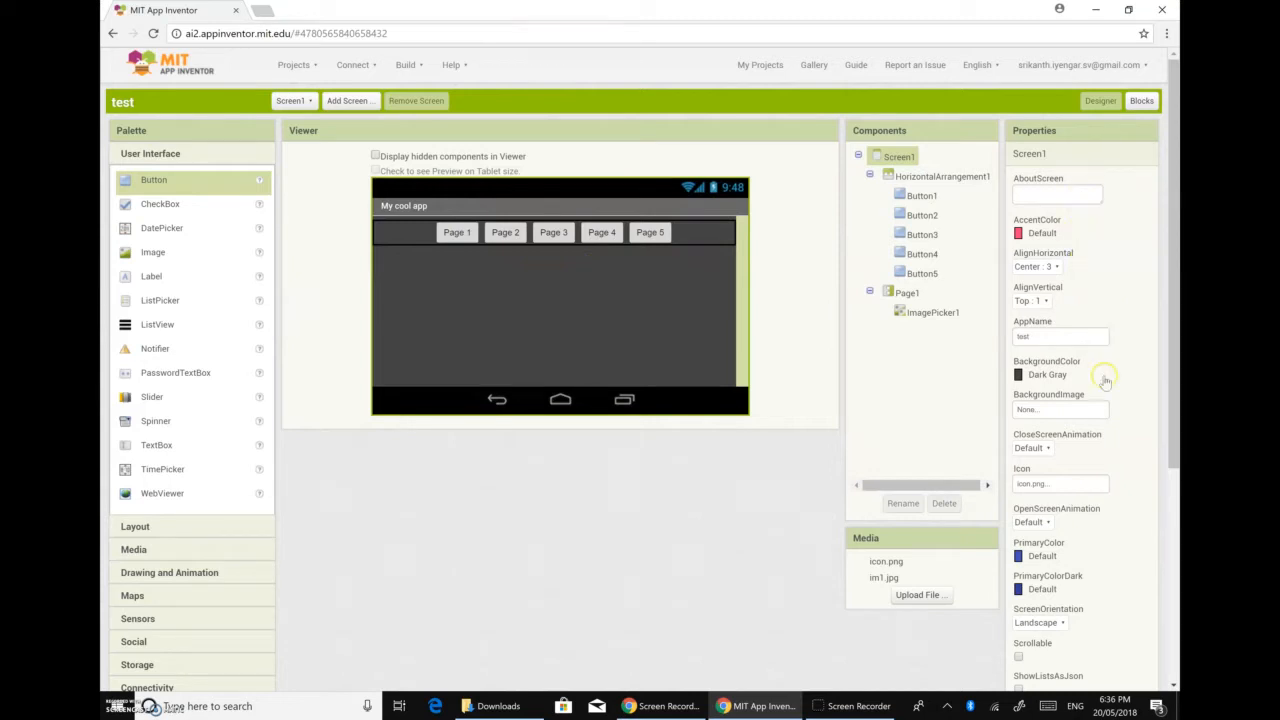
scroll(1094, 486, down, 3)
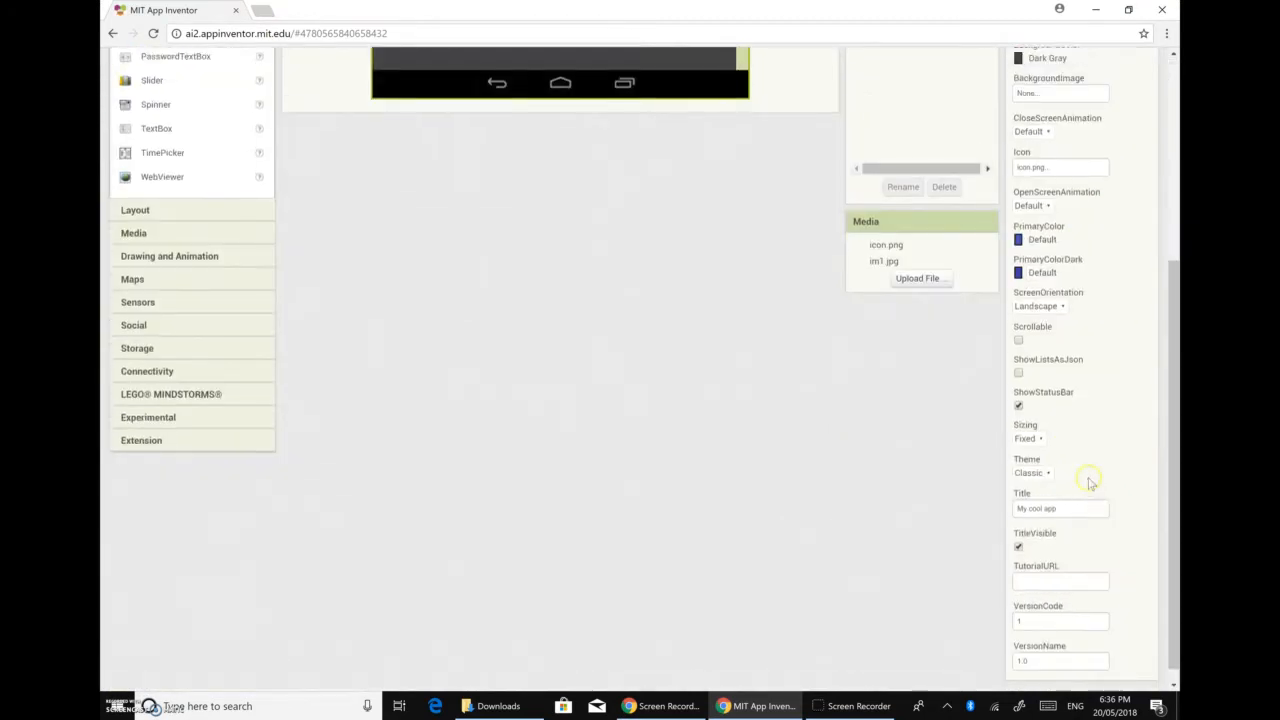
scroll(1090, 483, up, 3)
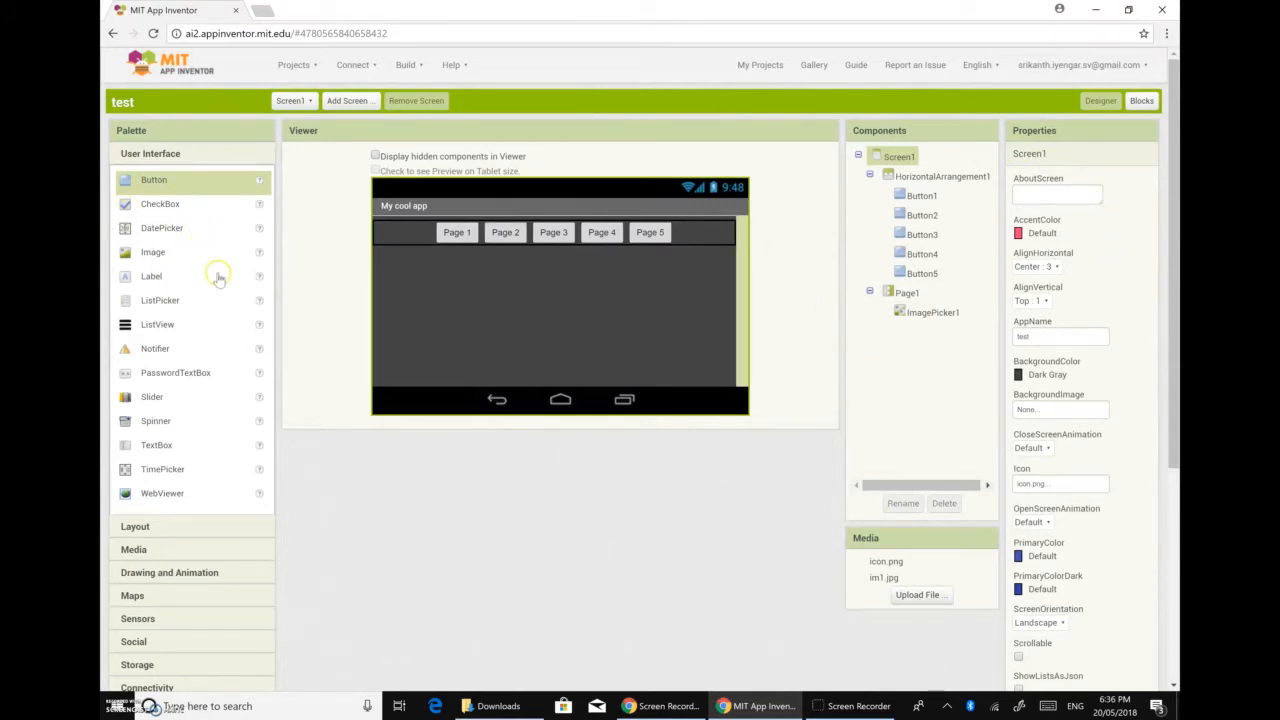
Step: Examine the components offered in the Layout, Media, and Drawing and Animation categories
scroll(201, 250, down, 3)
click(143, 289)
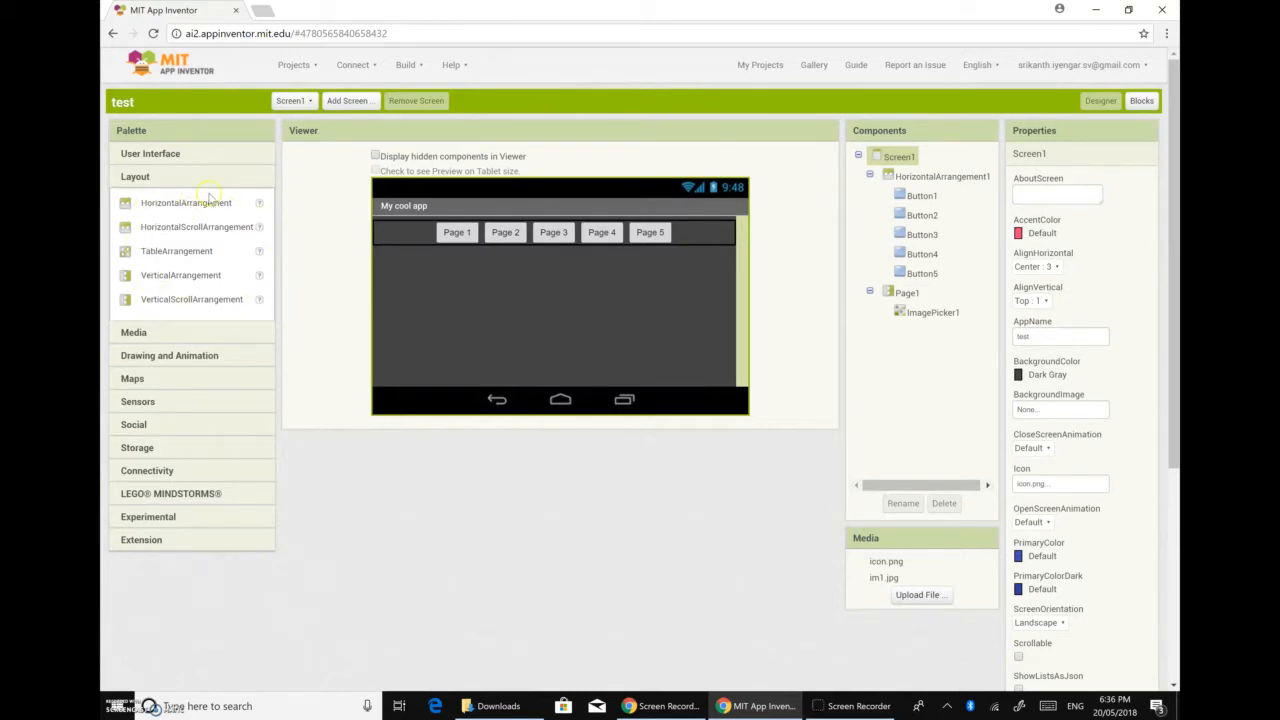
click(128, 332)
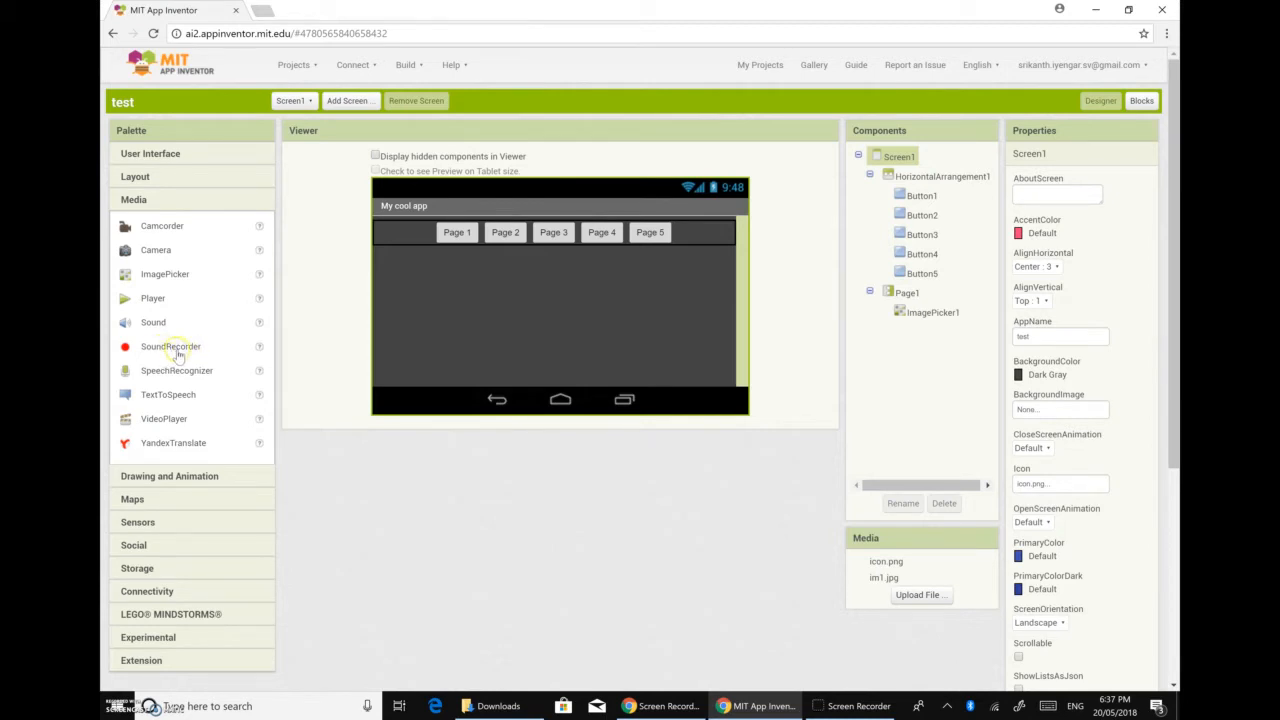
scroll(190, 355, down, 1)
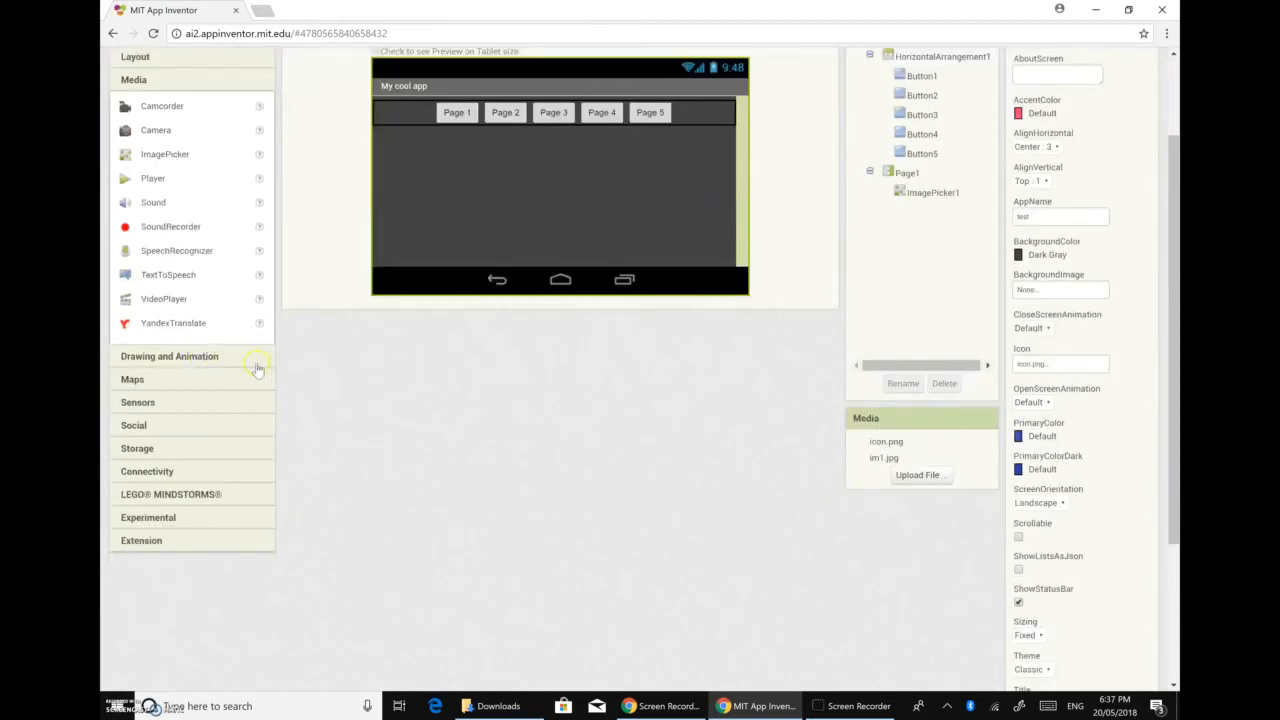
click(198, 358)
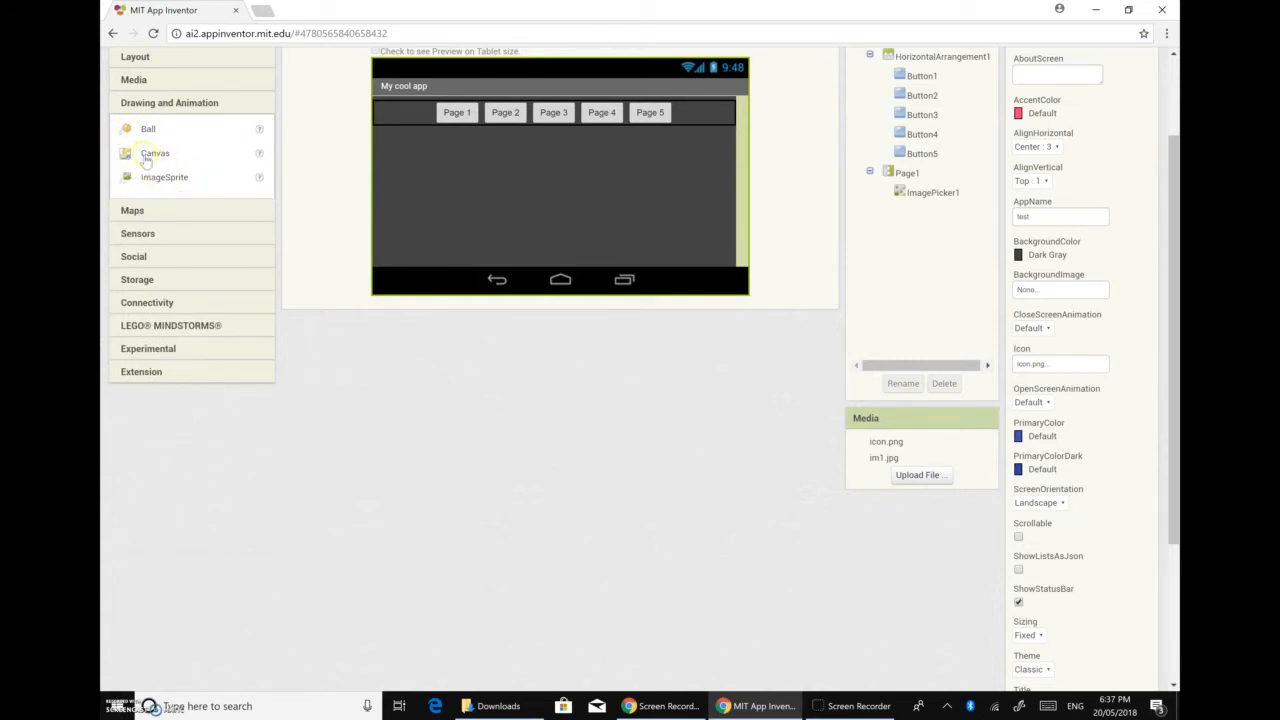
Step: Examine the components offered in the Maps, Sensors and Social categories
scroll(198, 163, up, 2)
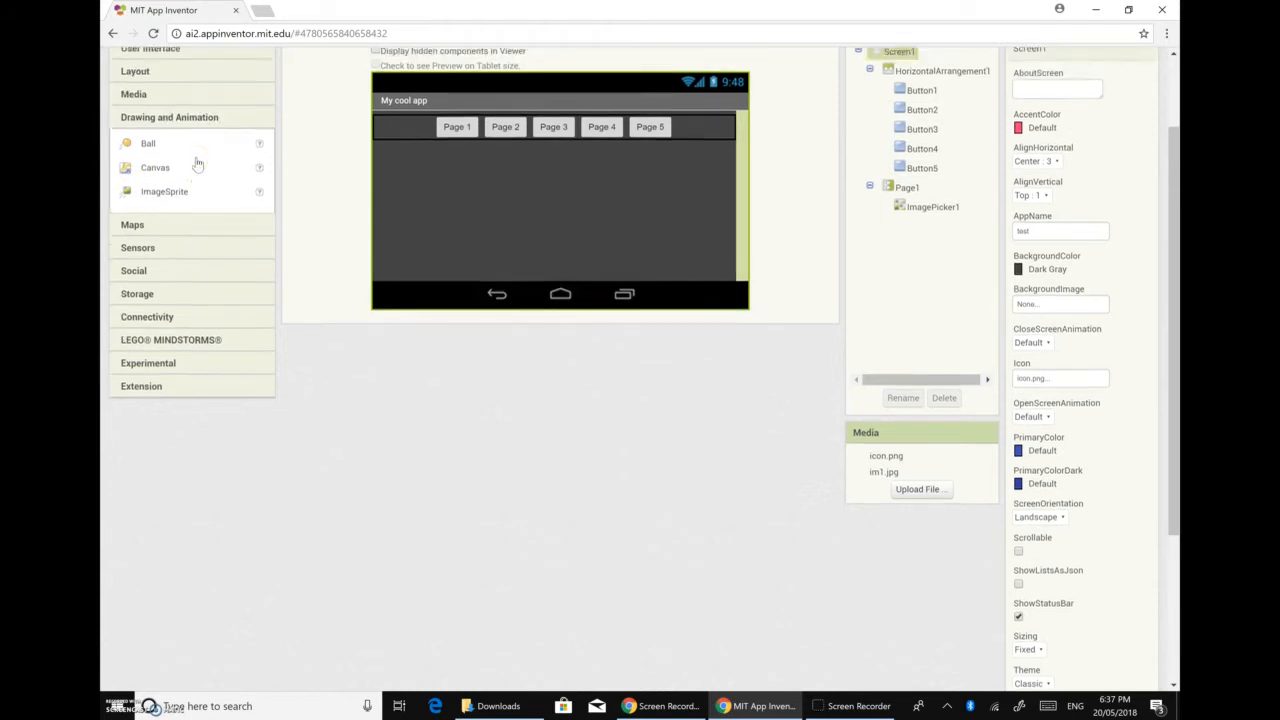
click(133, 331)
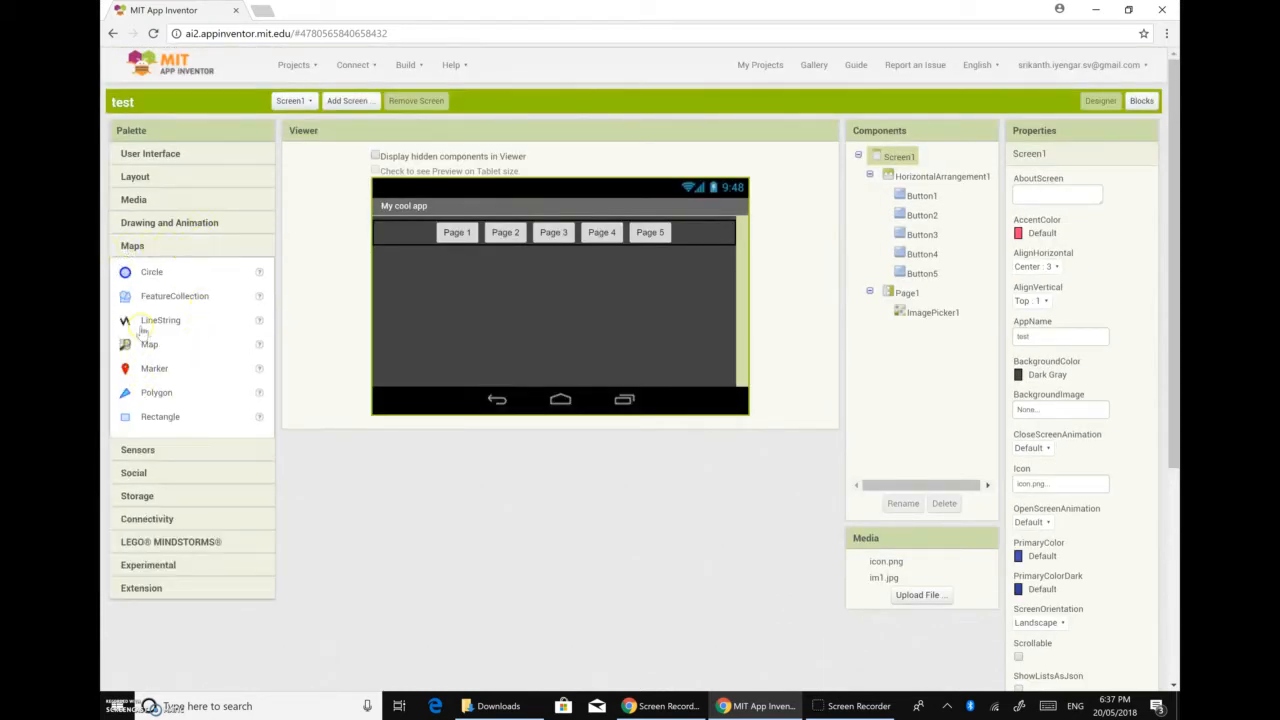
scroll(166, 366, down, 1)
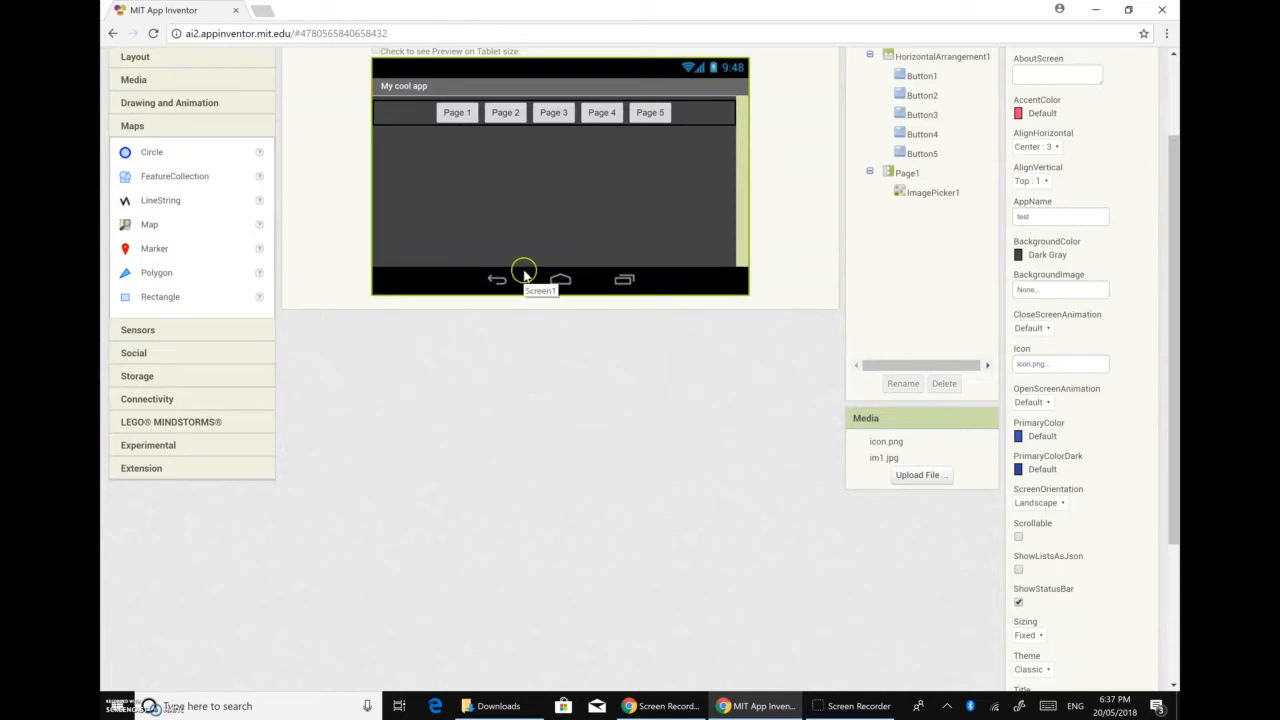
click(140, 330)
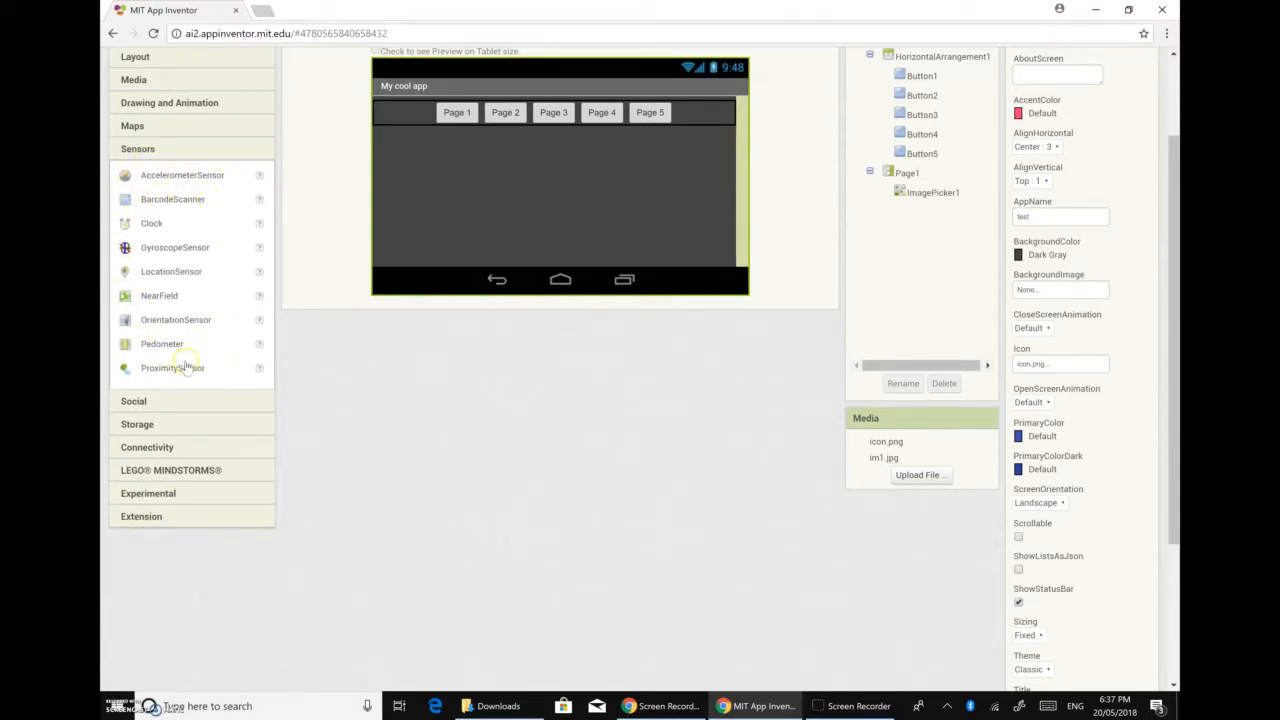
scroll(185, 368, down, 1)
click(133, 283)
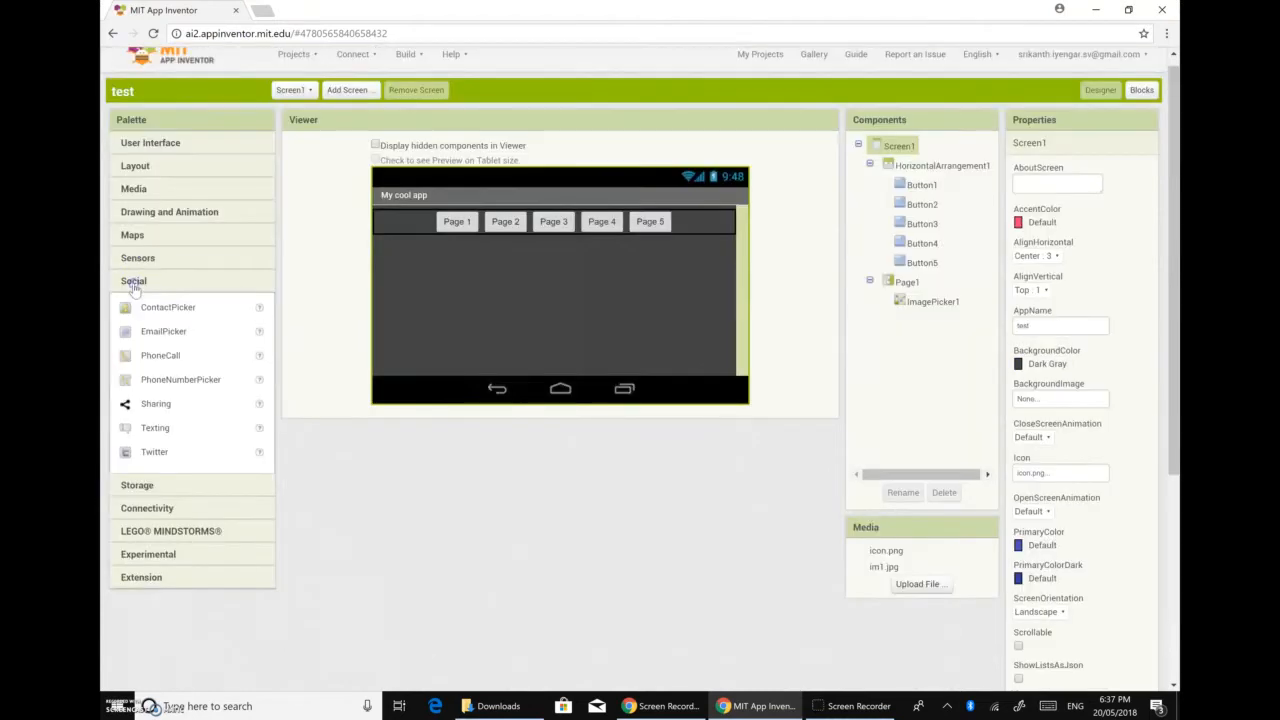
scroll(157, 420, down, 1)
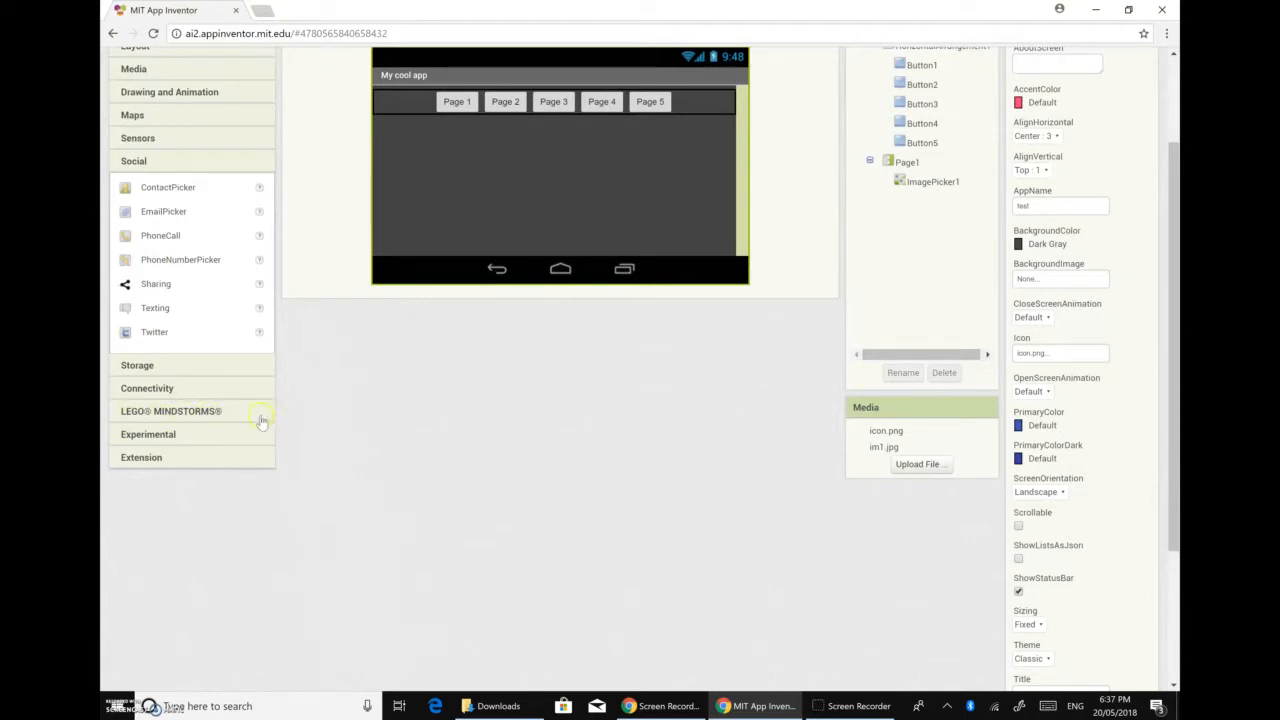
scroll(252, 416, up, 2)
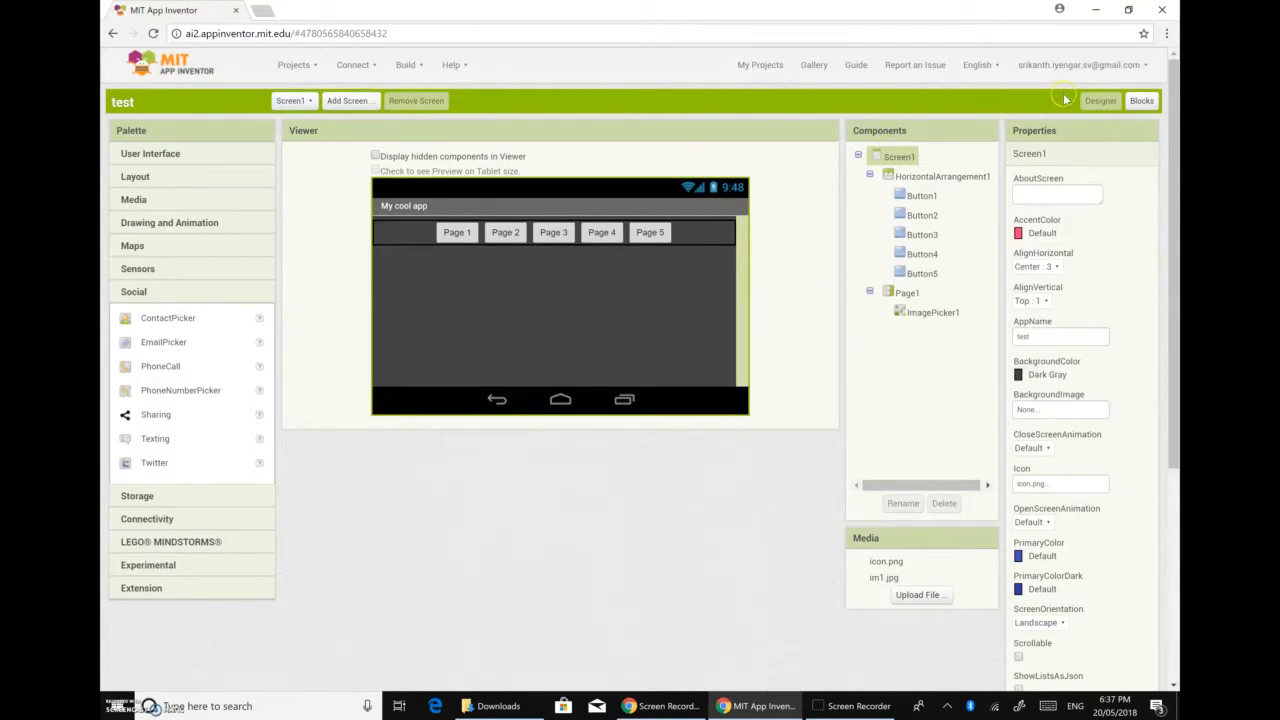
Step: Inspect the event and property blocks available for Button1 in the blocks editor, and return to the designer
click(1140, 101)
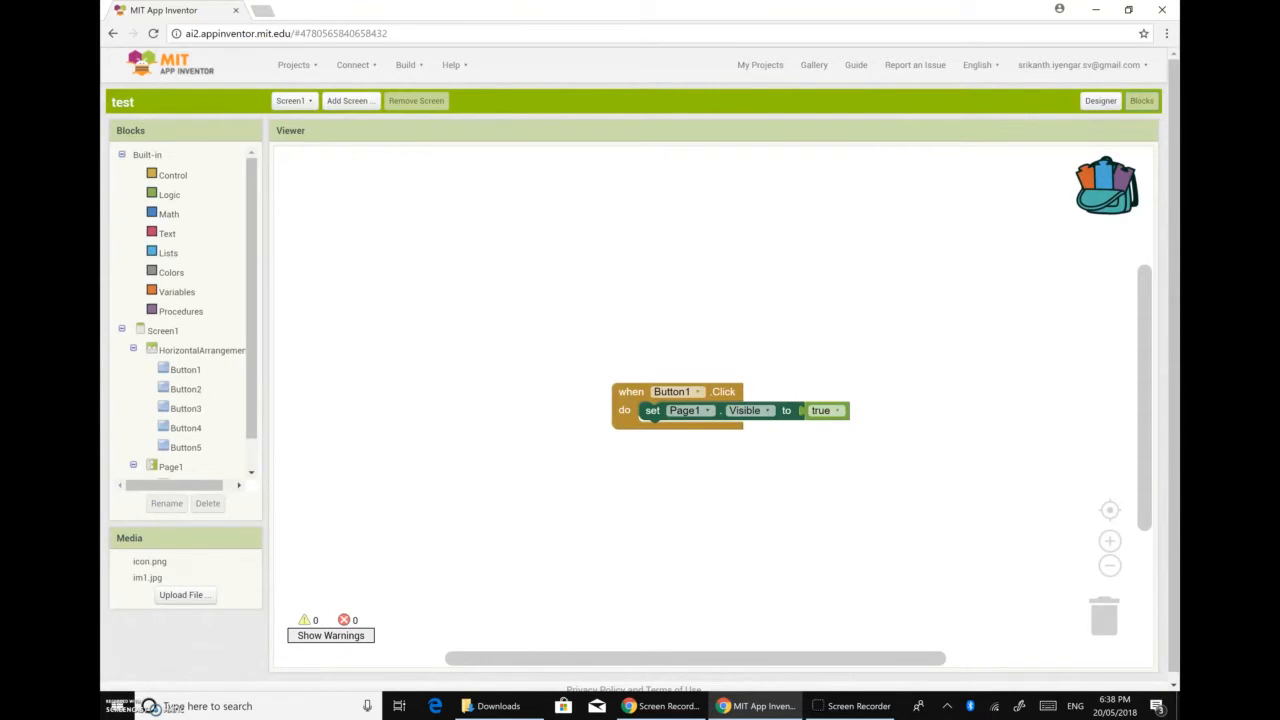
click(180, 372)
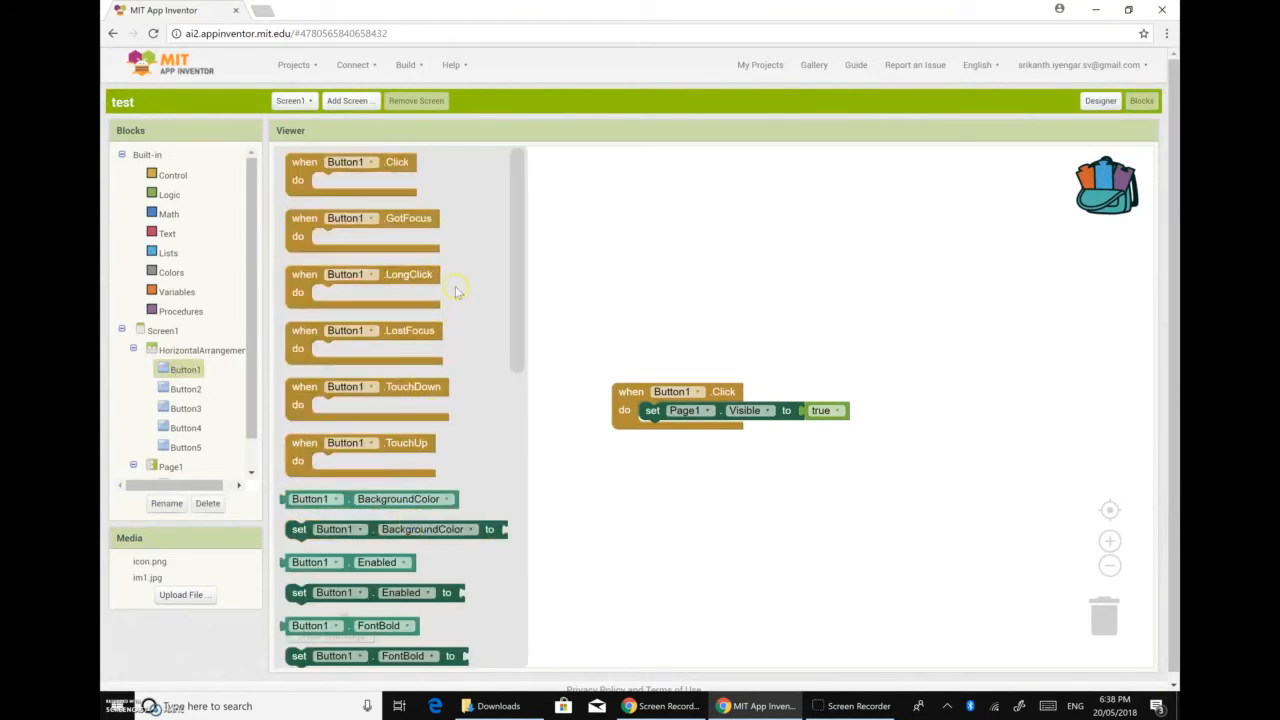
click(1100, 101)
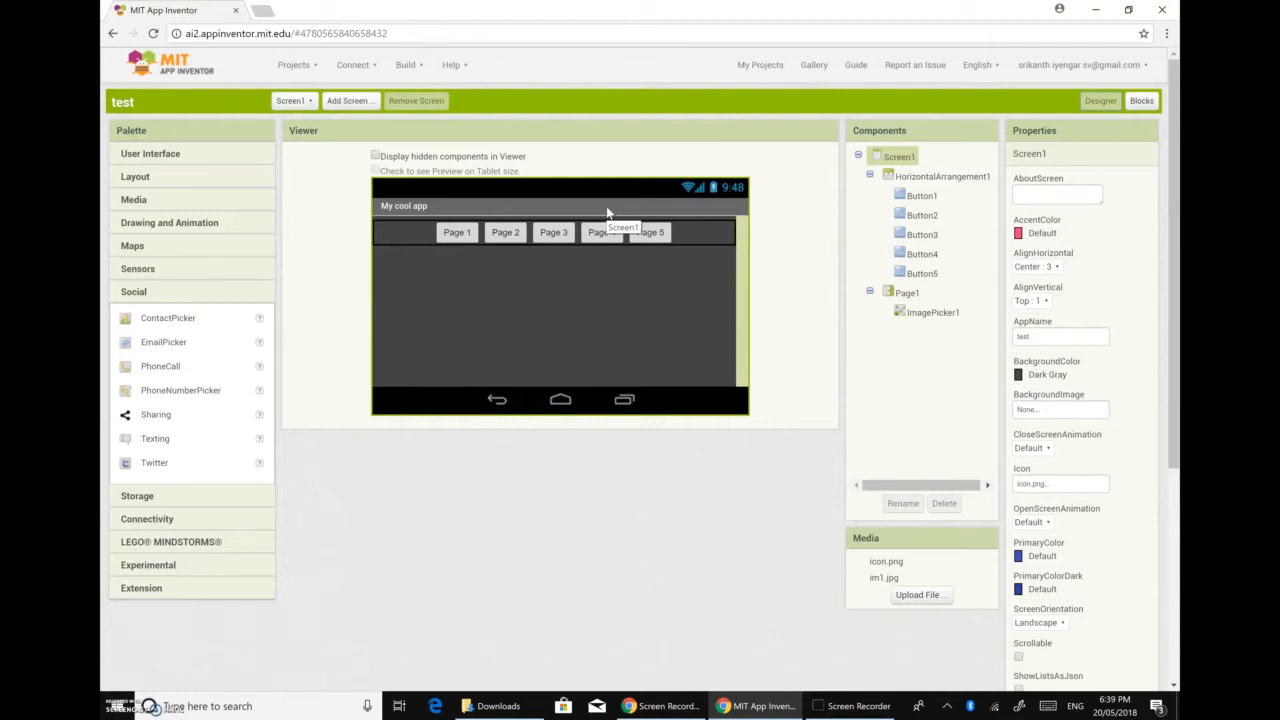
Step: Check the available options for building the app and for connecting a test device, without choosing any
click(406, 65)
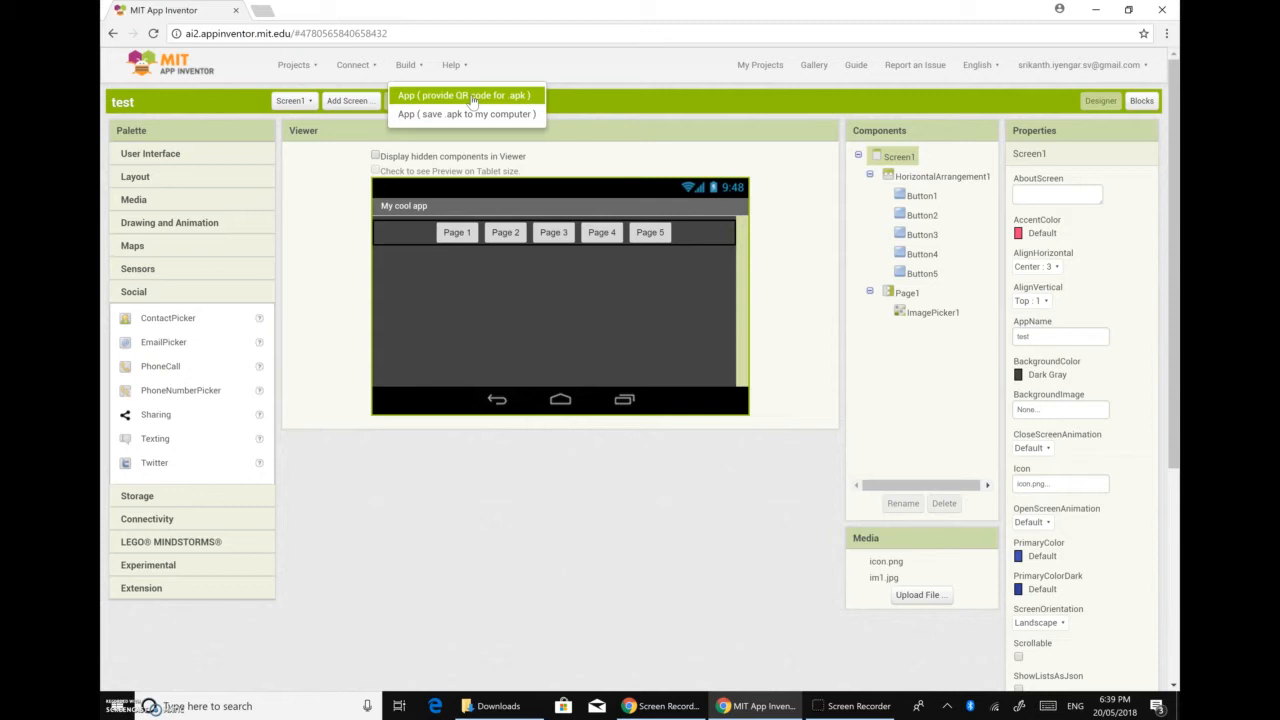
click(600, 69)
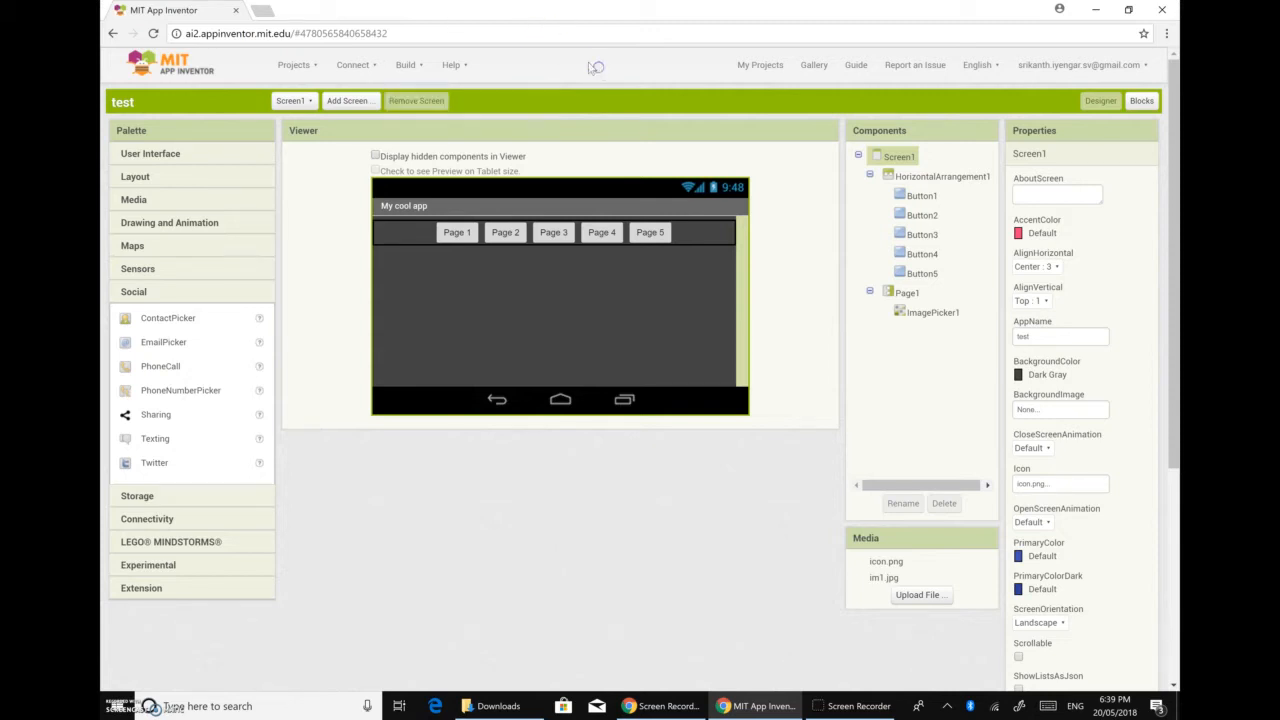
click(356, 66)
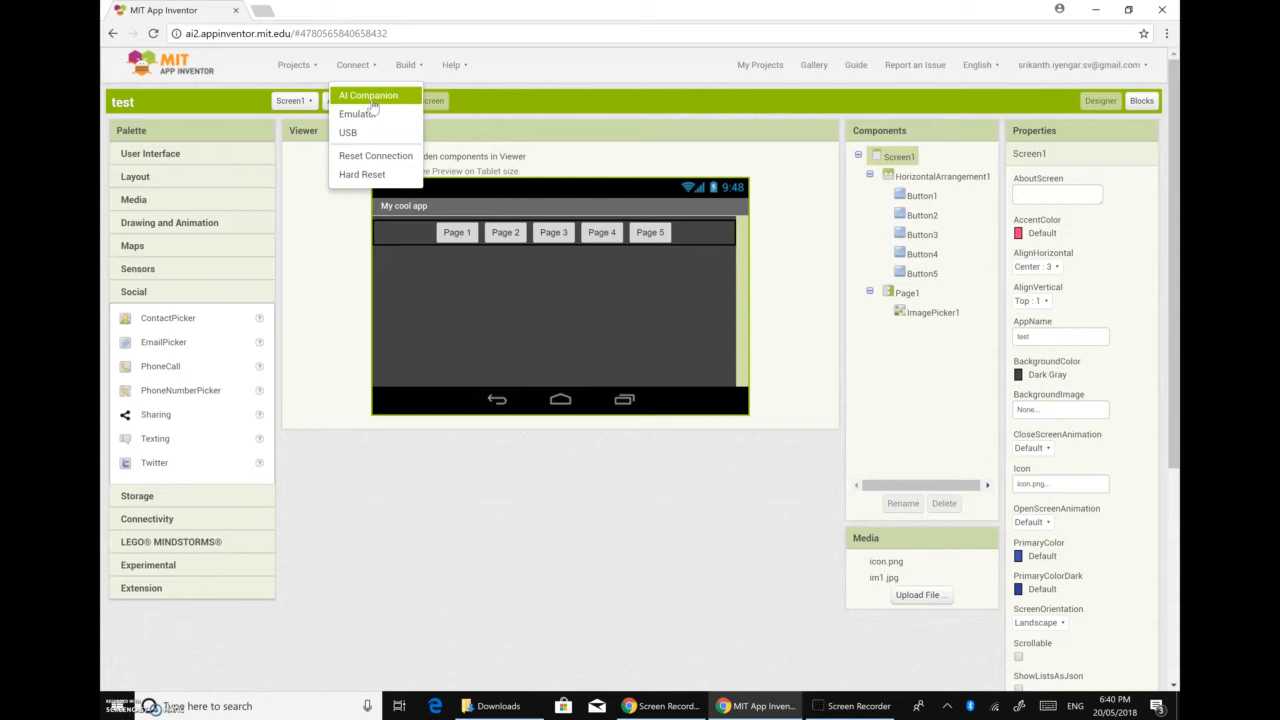
click(699, 548)
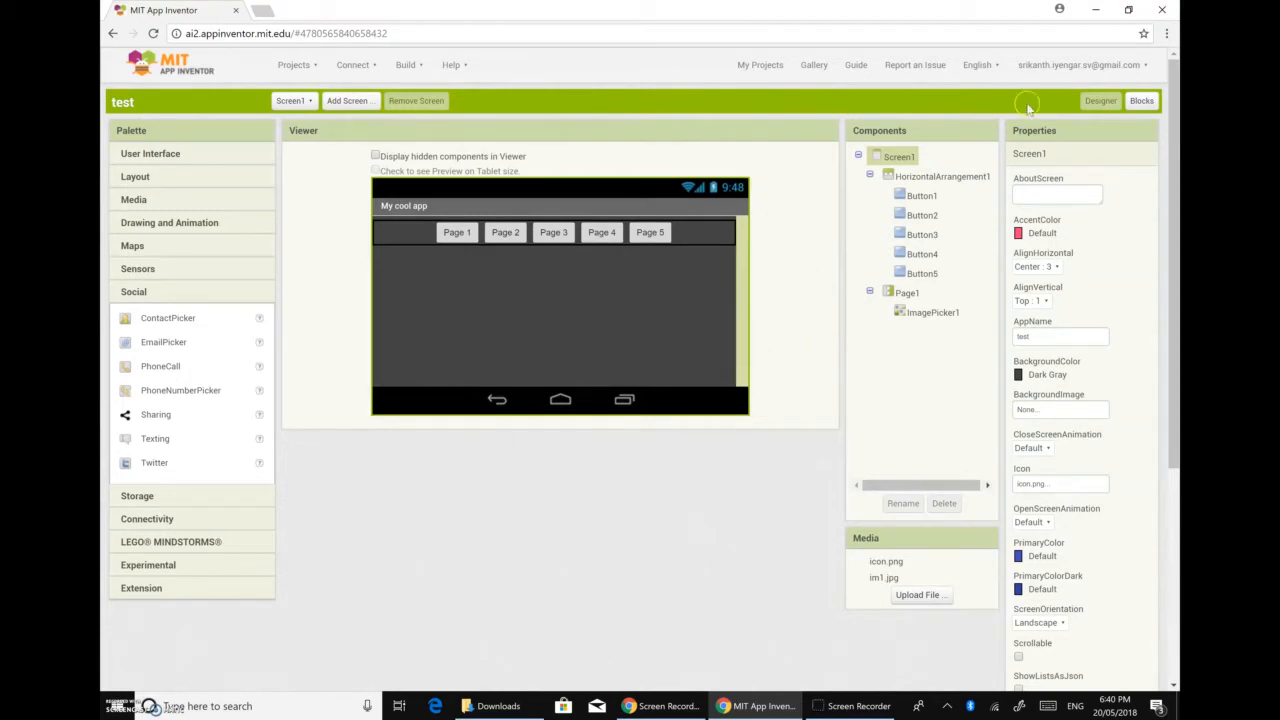
Step: Switch back and forth between the blocks editor and the designer to compare the two views, ending in the designer
click(1142, 101)
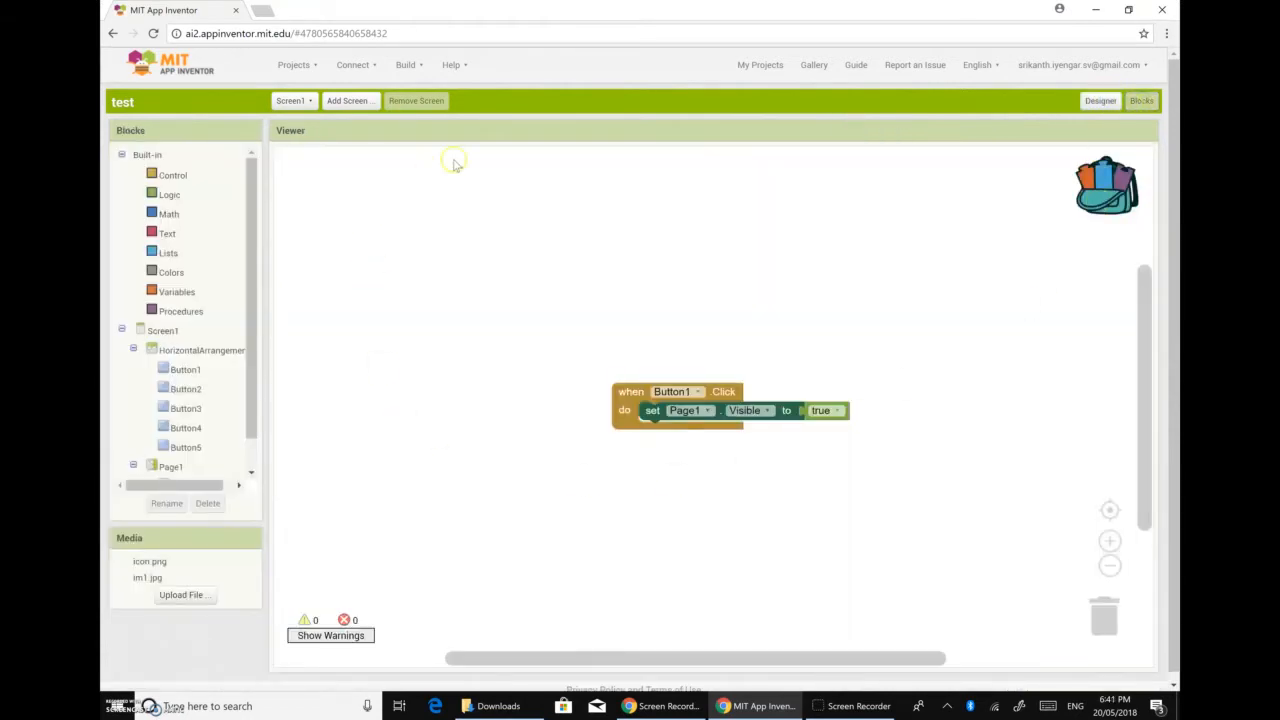
click(1101, 101)
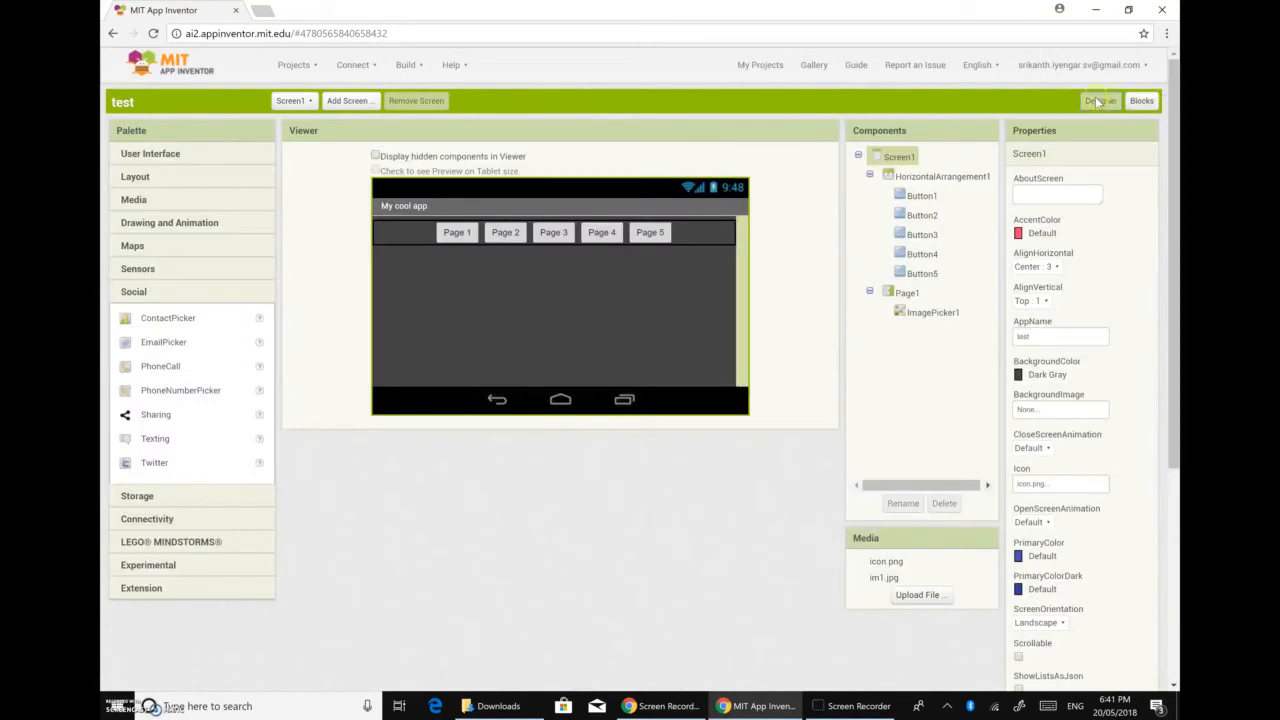
click(1148, 101)
click(1100, 103)
Step: Review the components in the User Interface, Layout and Media categories of the designer
click(180, 152)
click(137, 156)
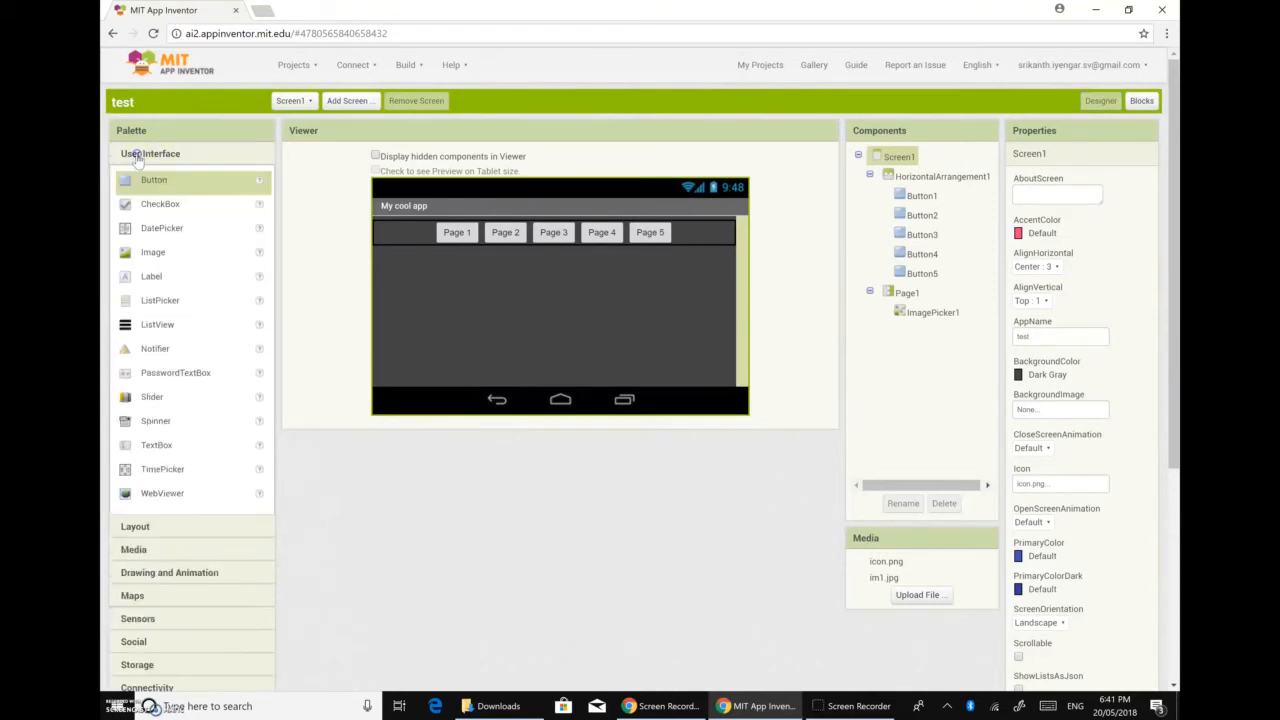
click(134, 527)
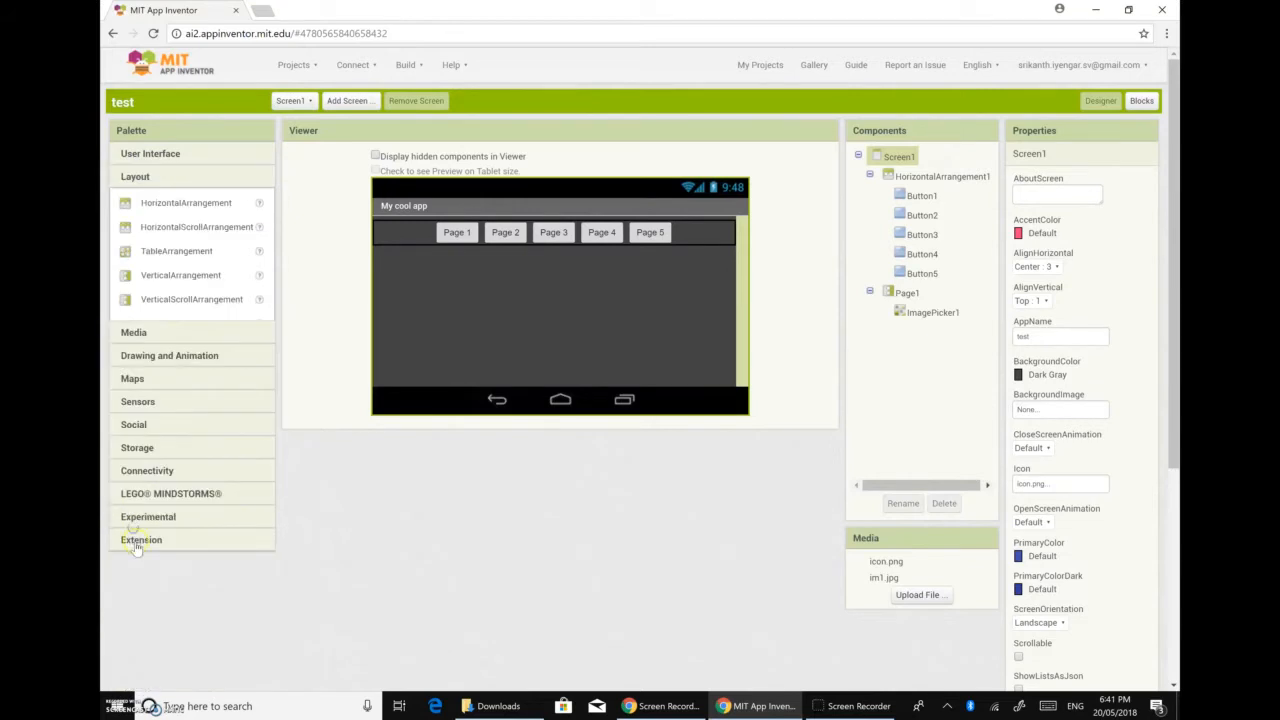
click(133, 336)
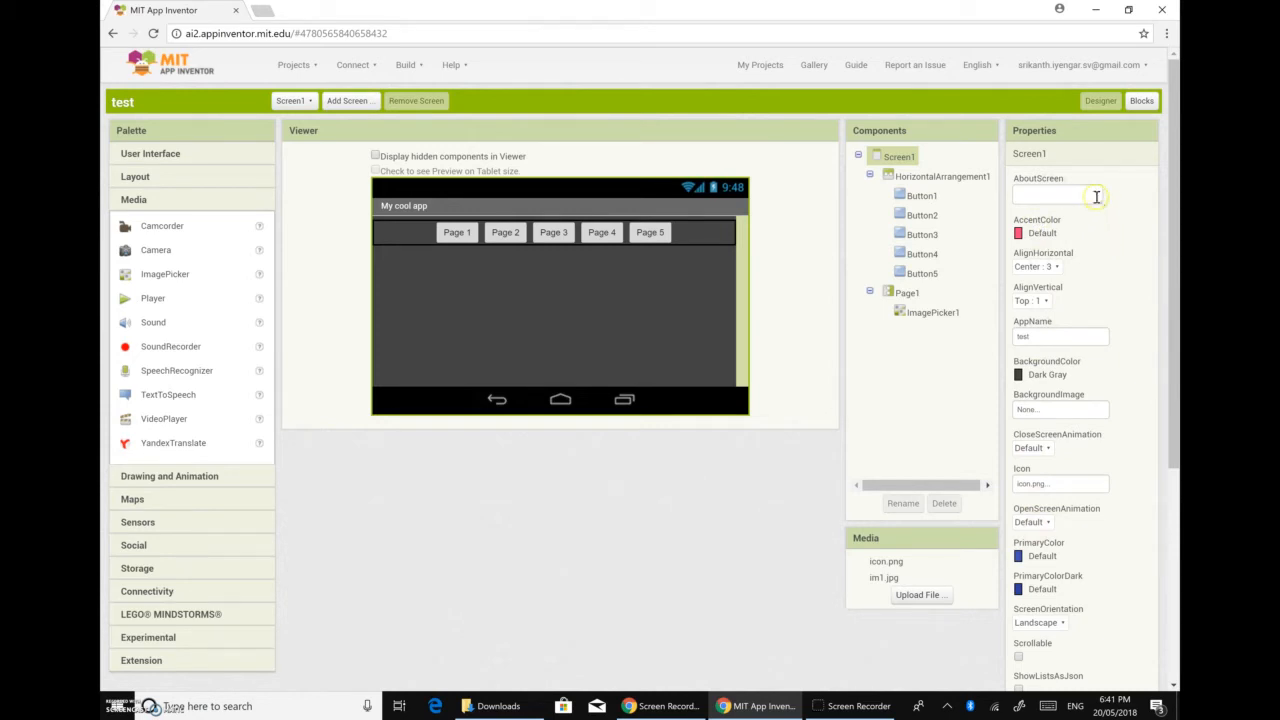
Step: Compare the block code with the designer layout, and look through Button1's full list of event, getter and setter blocks
click(1140, 101)
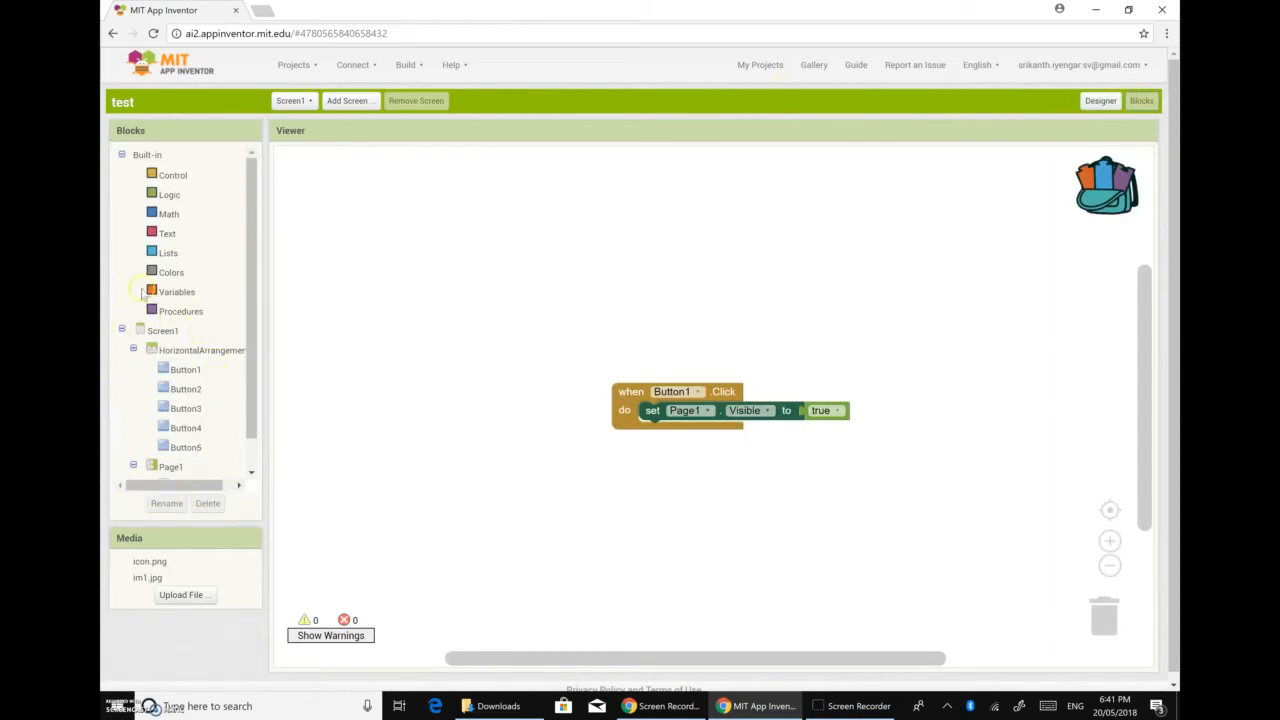
click(1100, 101)
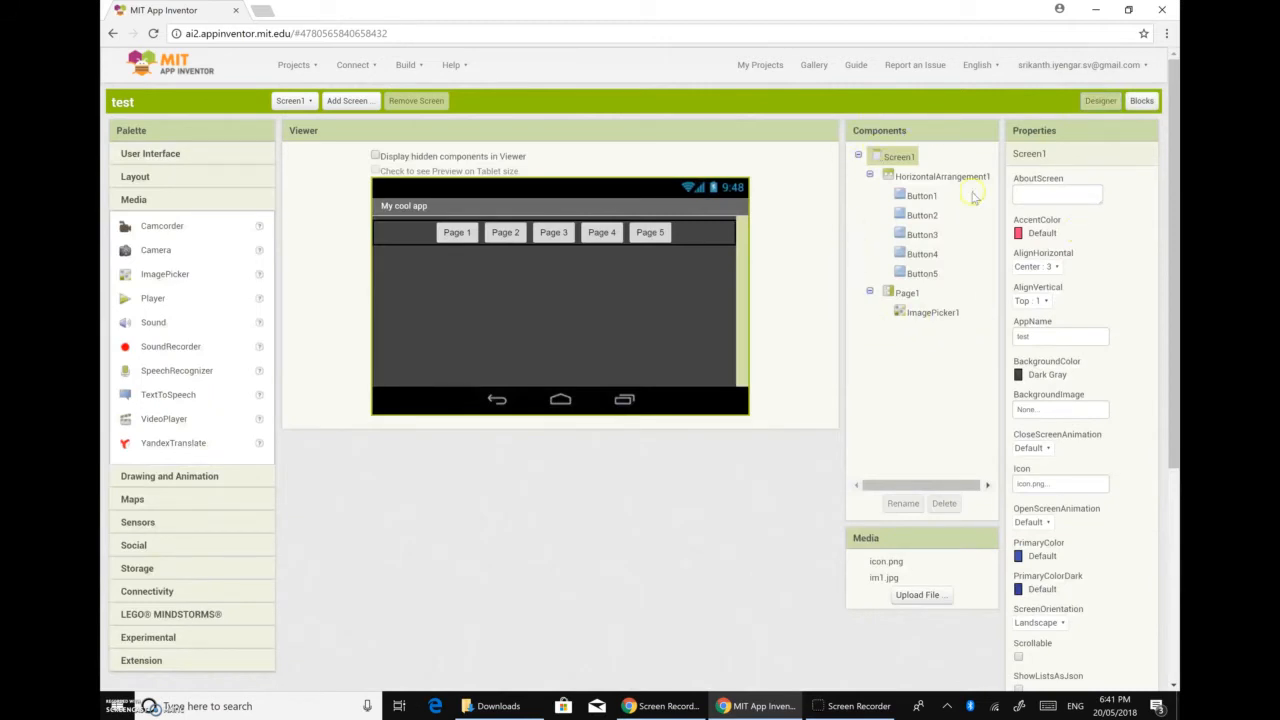
click(1141, 101)
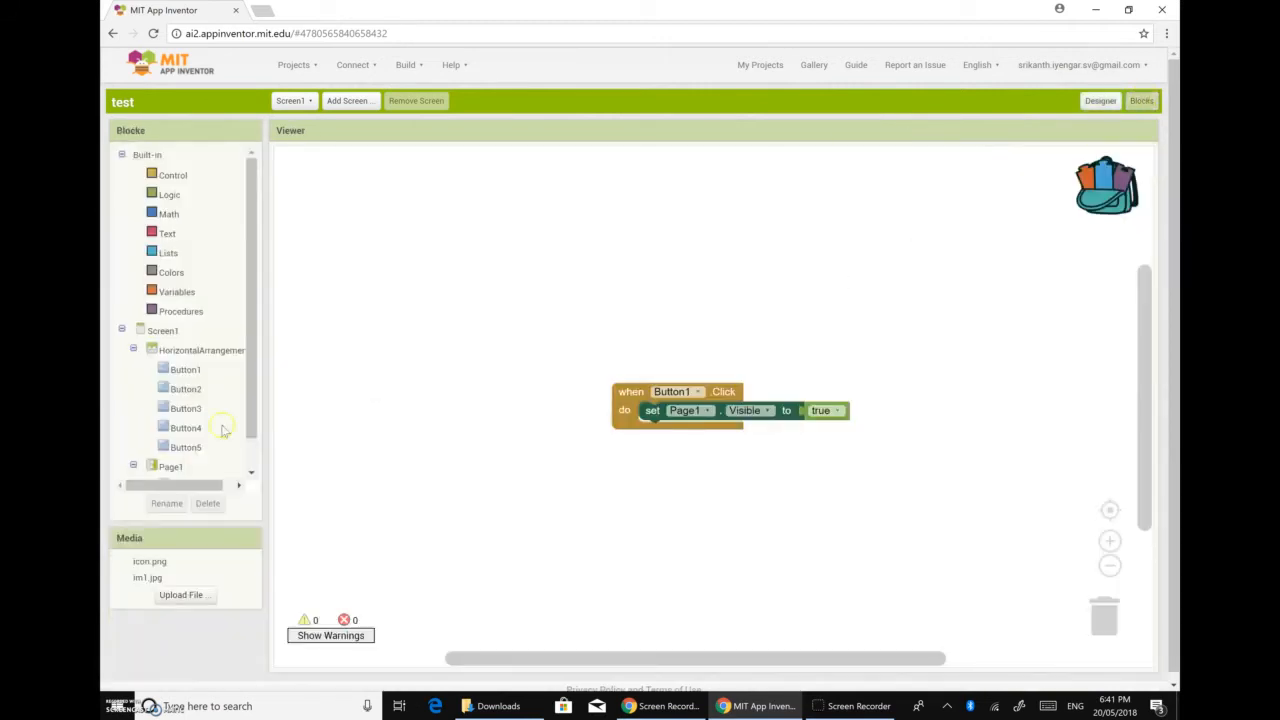
click(182, 370)
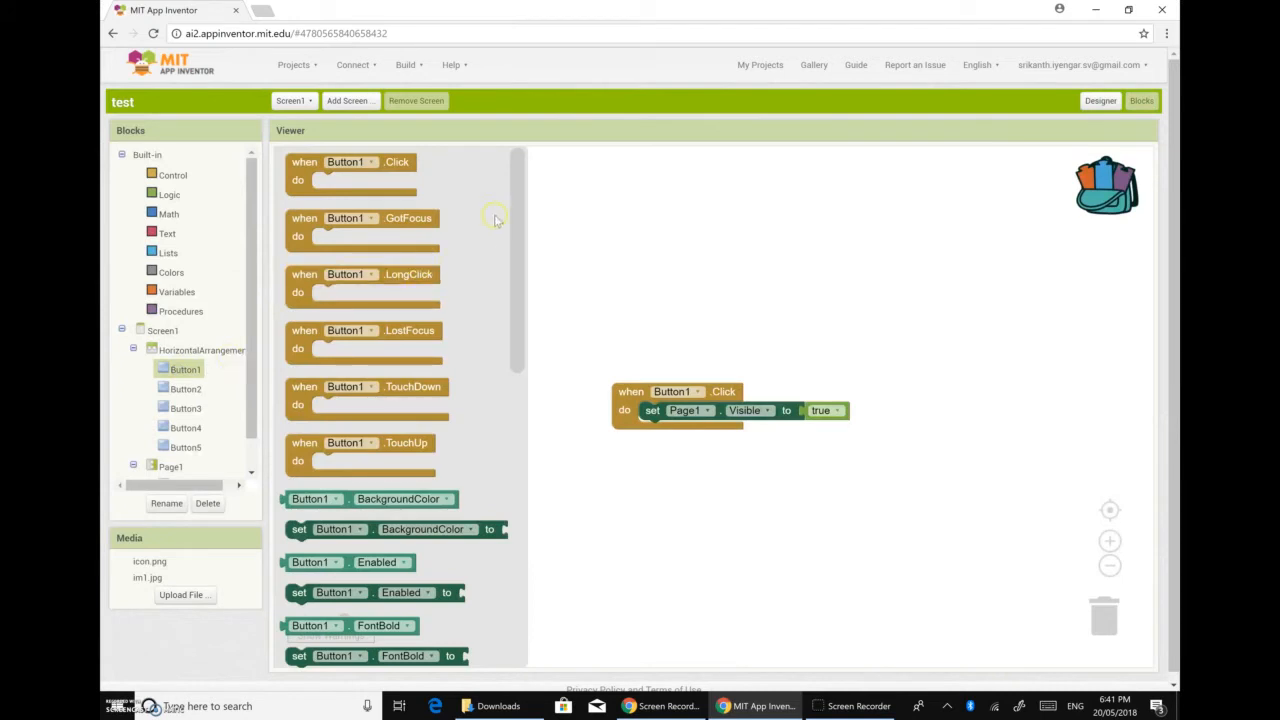
scroll(520, 240, down, 2)
scroll(525, 256, down, 12)
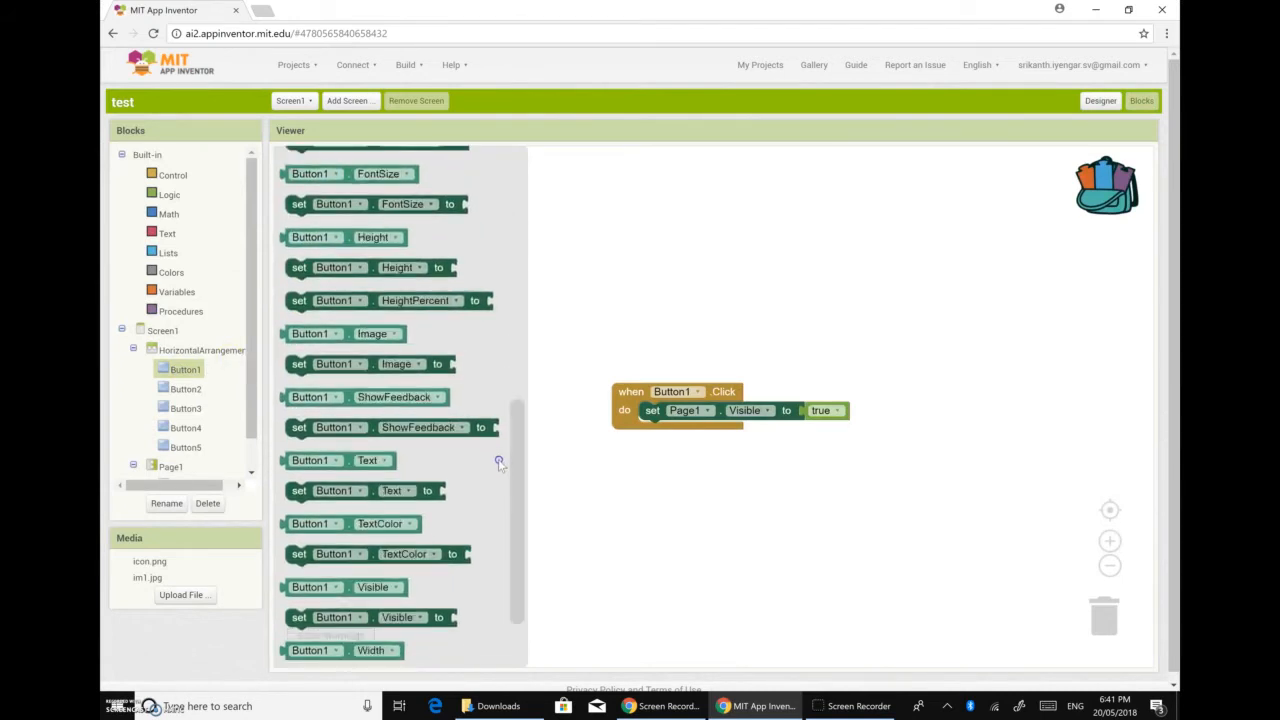
Step: Return to the designer and review the properties of Button2, Button3, Button4 and Button1
scroll(521, 321, up, 12)
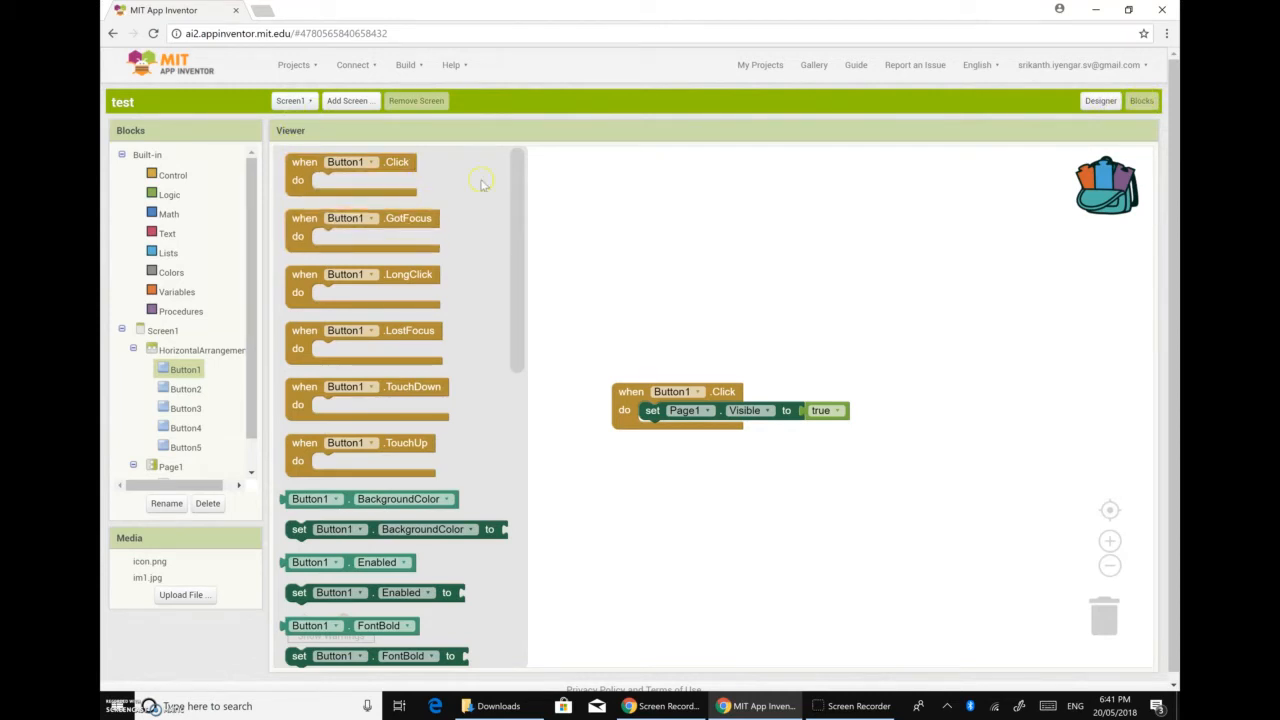
click(1100, 100)
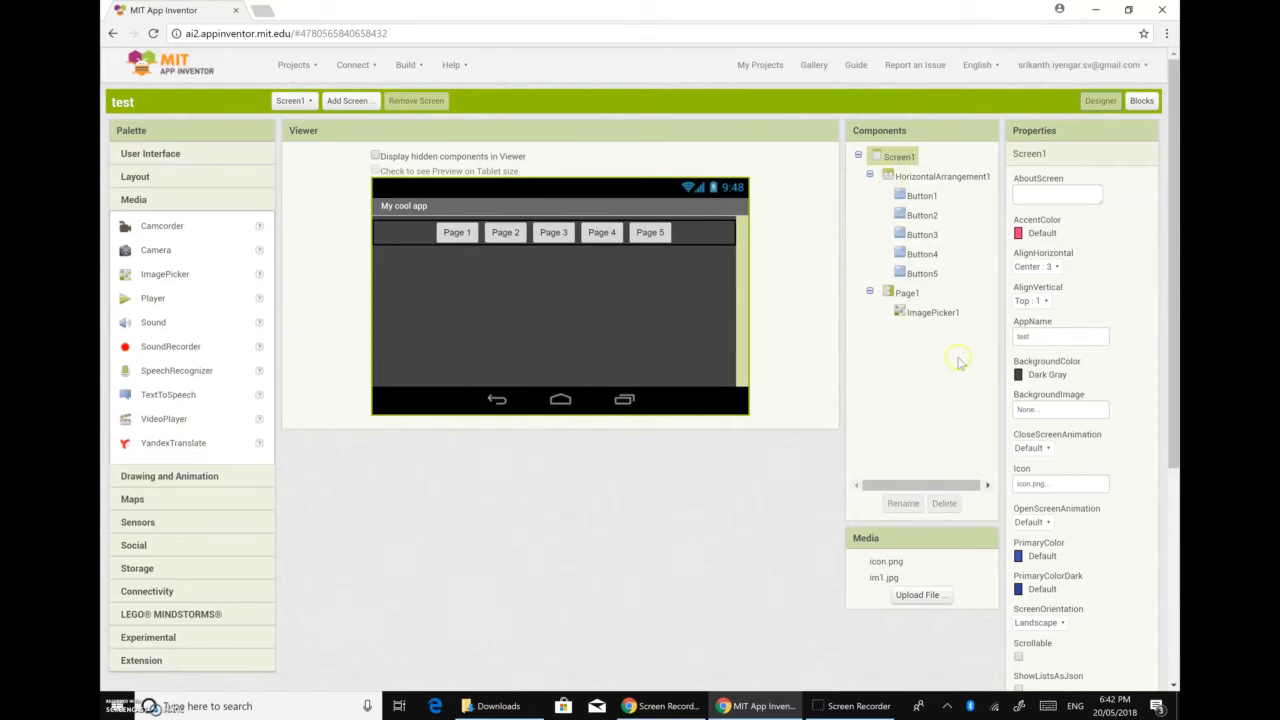
click(920, 215)
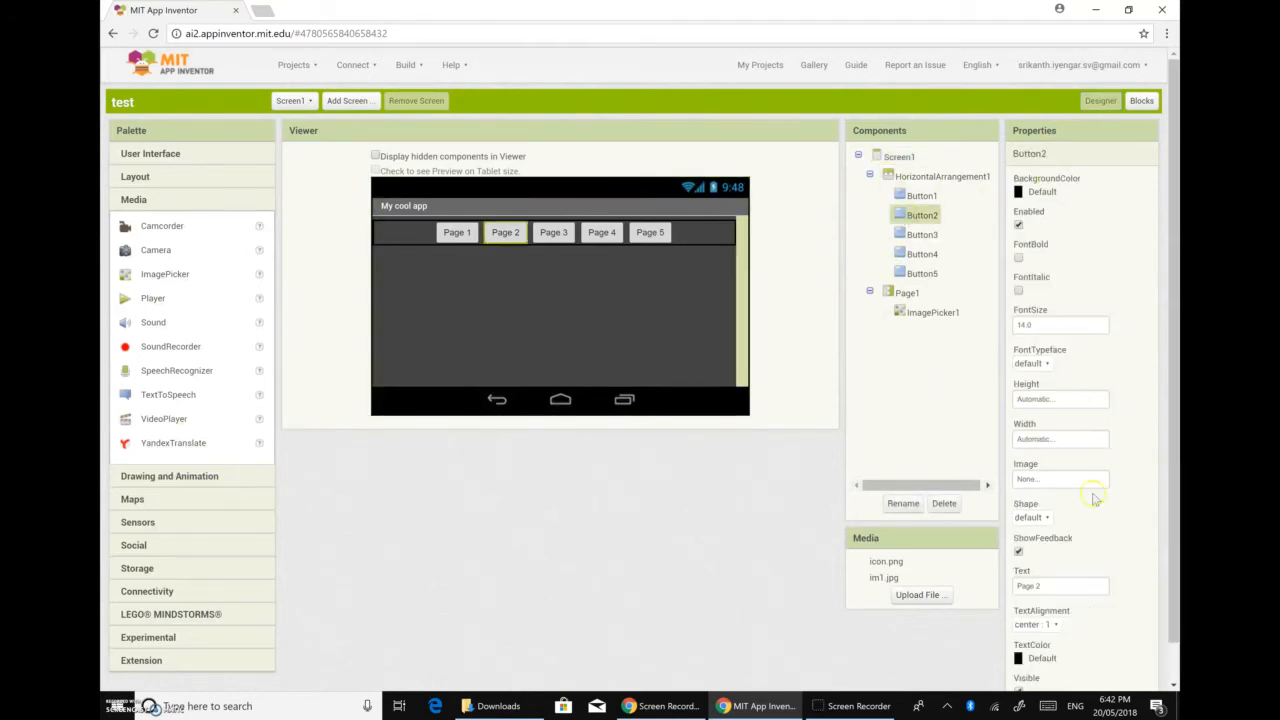
click(912, 240)
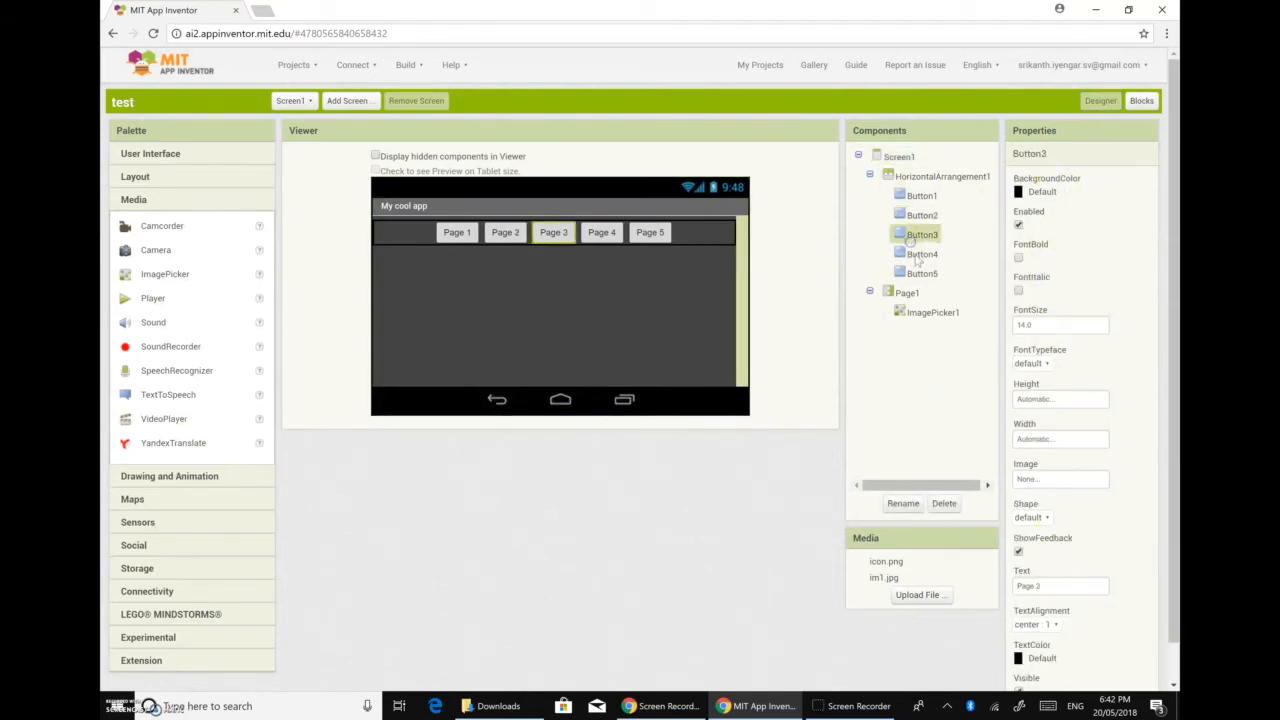
click(918, 256)
click(920, 197)
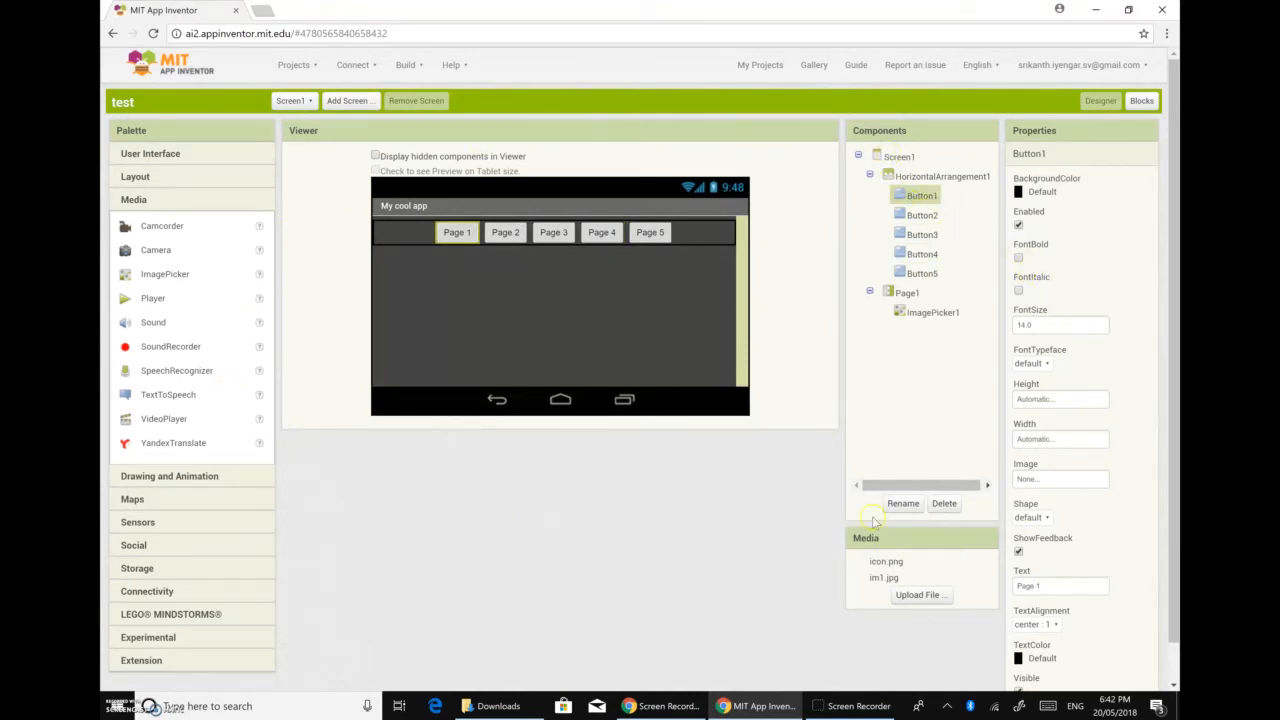
Step: Compare the options for building the app as an .apk with those for connecting a test device, leaving all of them unused
click(407, 68)
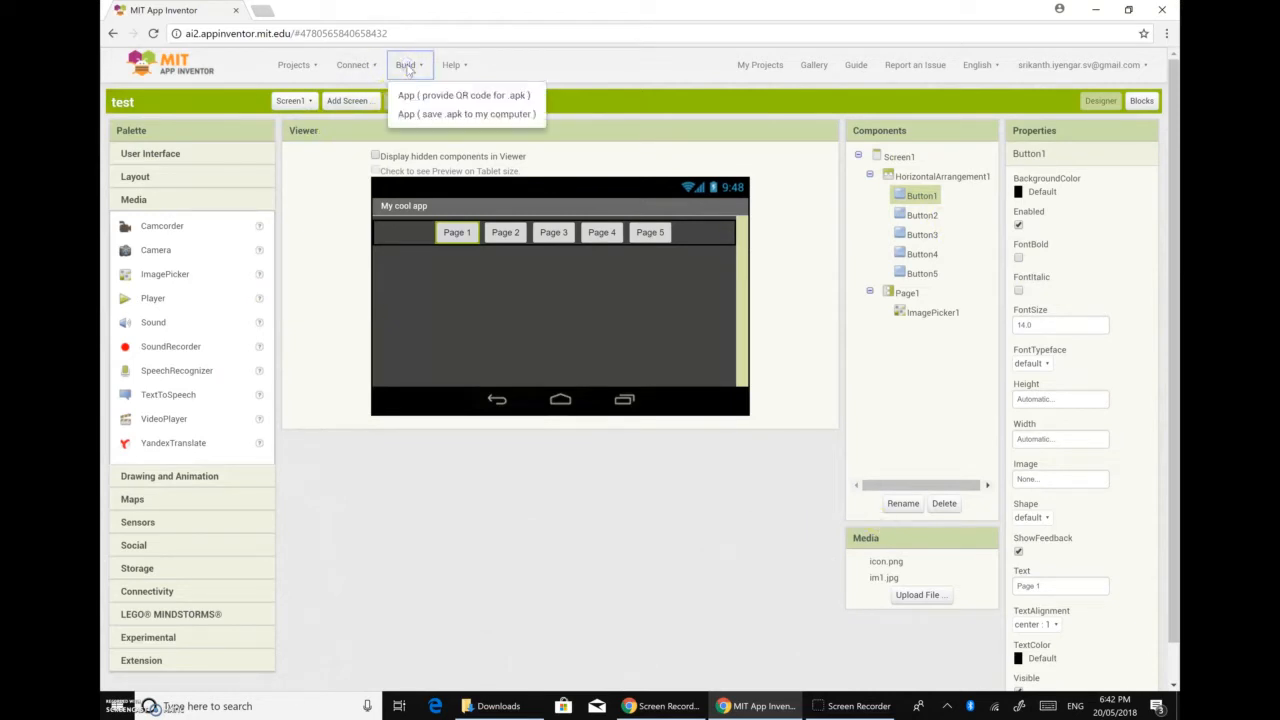
click(410, 96)
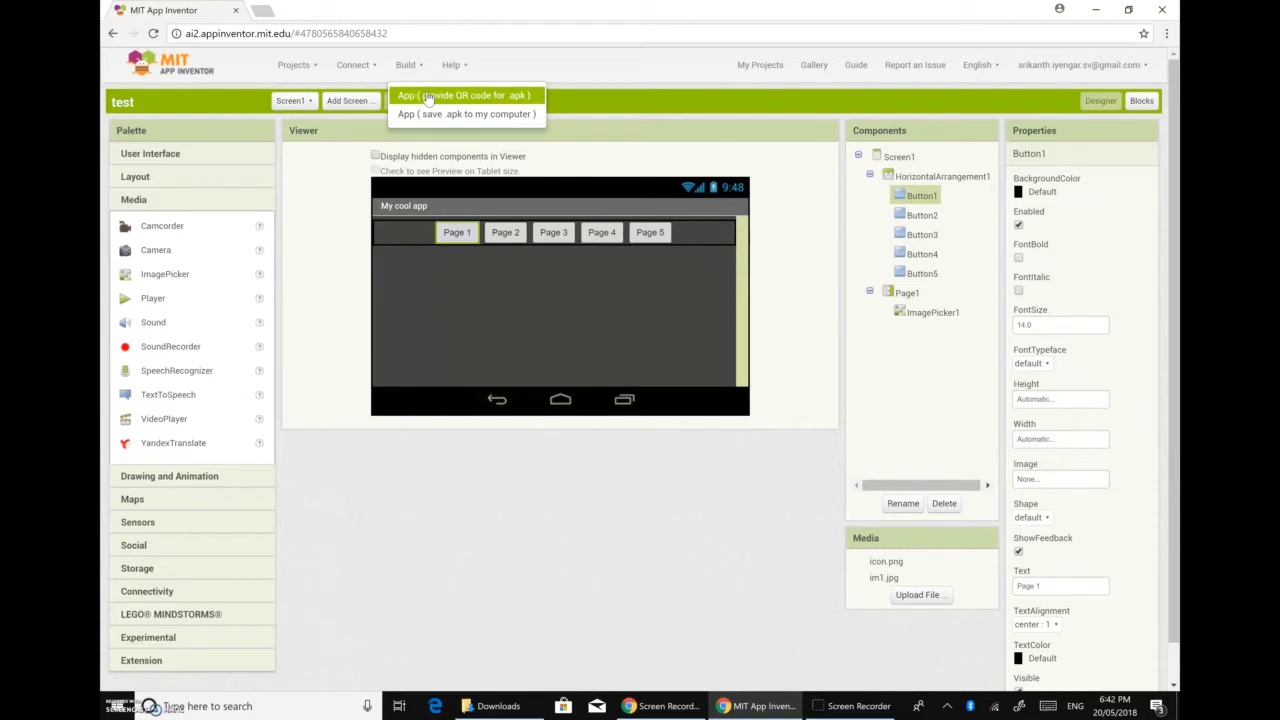
click(361, 67)
click(366, 68)
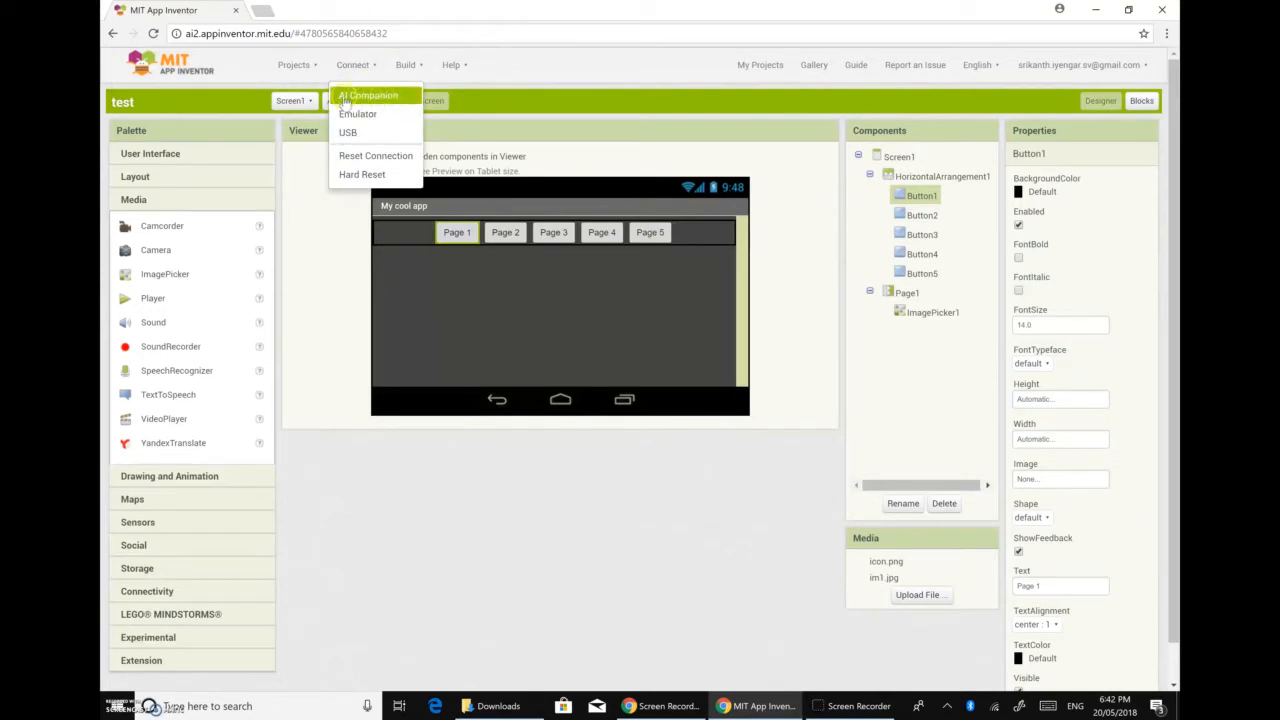
click(405, 66)
click(406, 67)
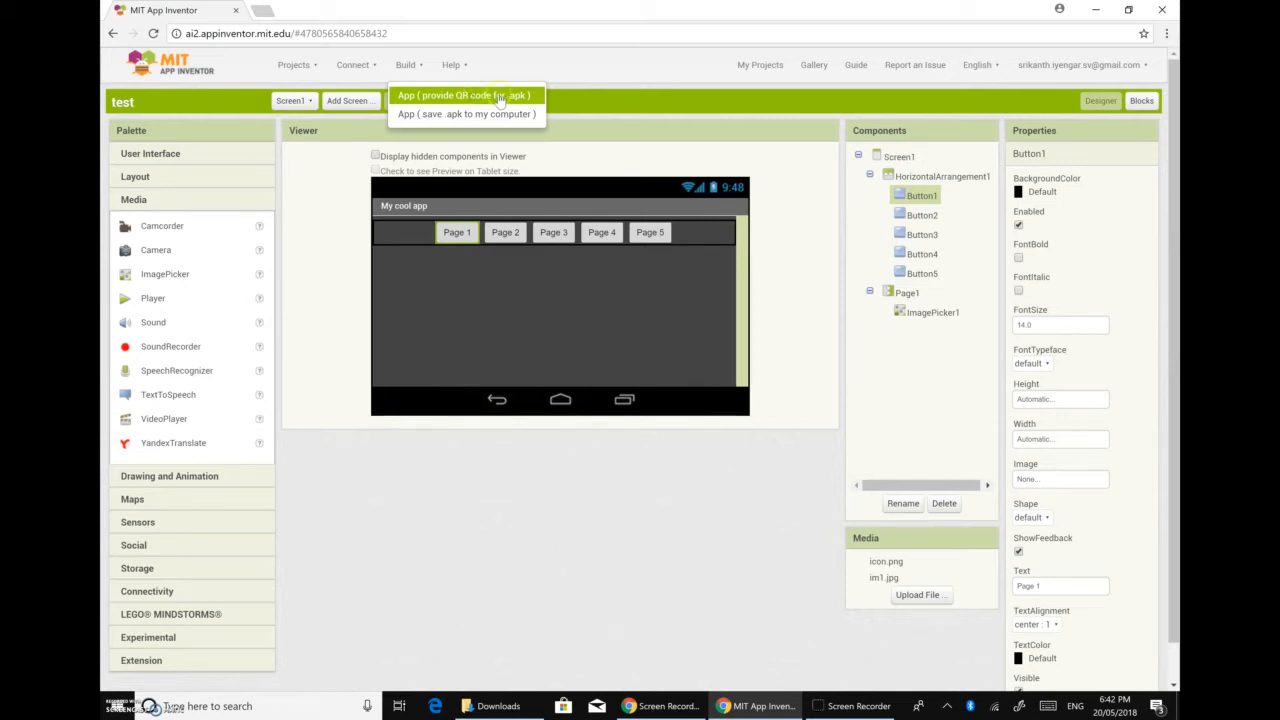
click(352, 66)
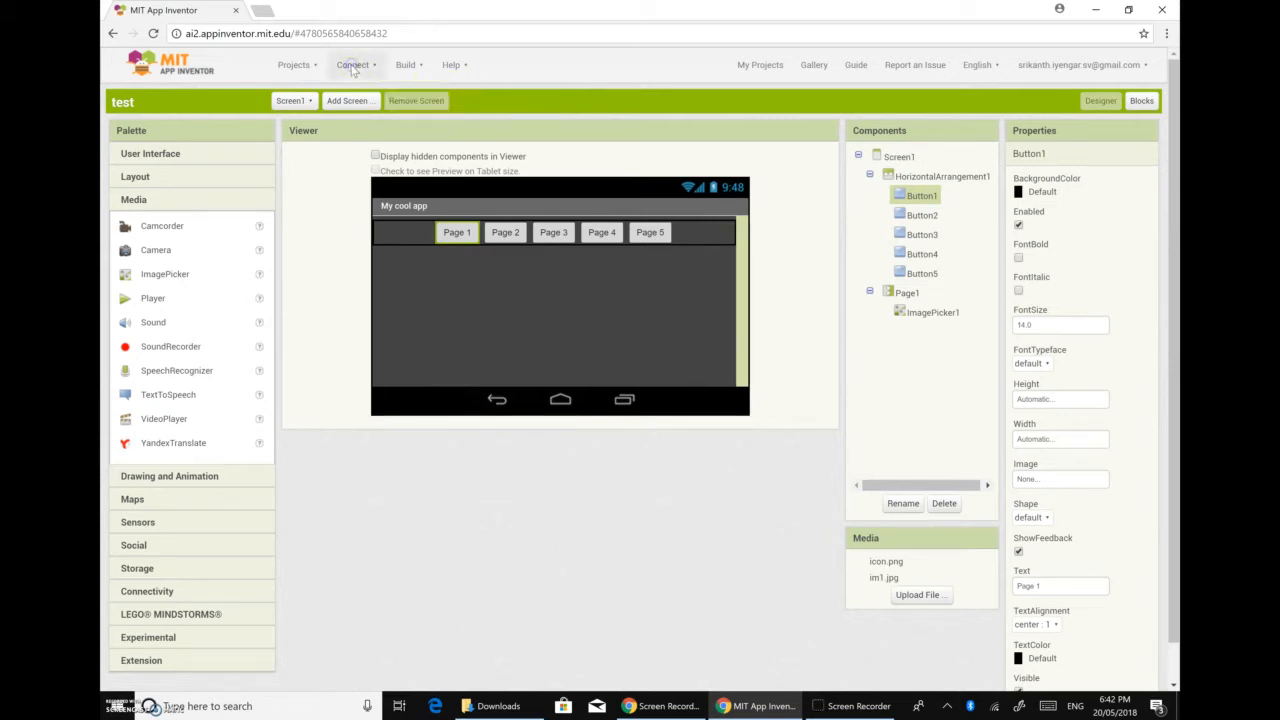
click(352, 68)
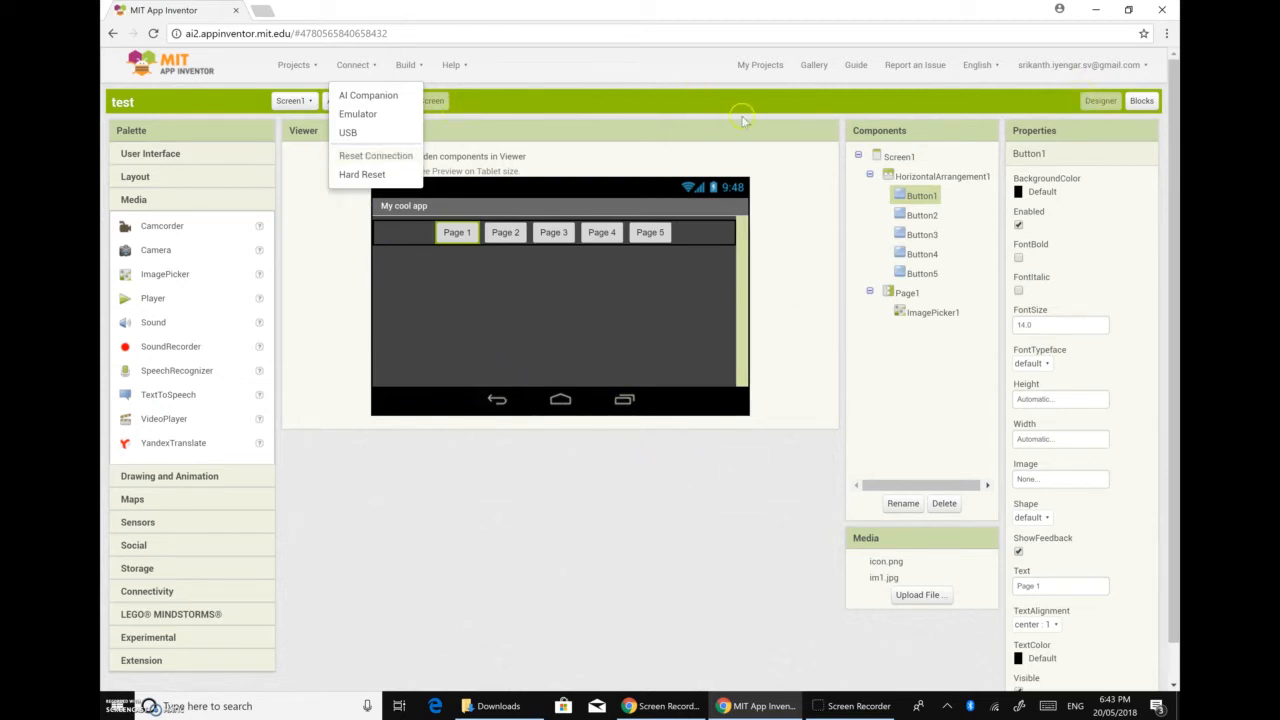
click(772, 293)
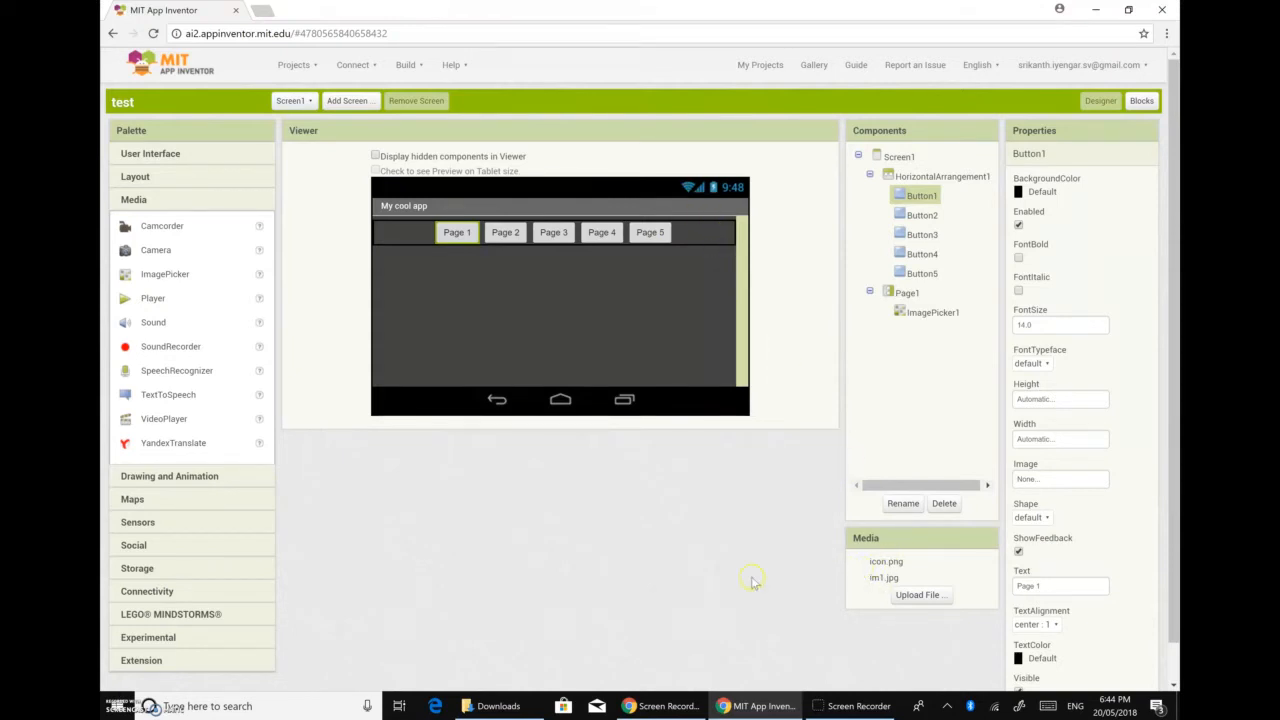
Step: Switch to File Explorer and open the app images folder on the Desktop to view the prepared icon and page images
click(507, 708)
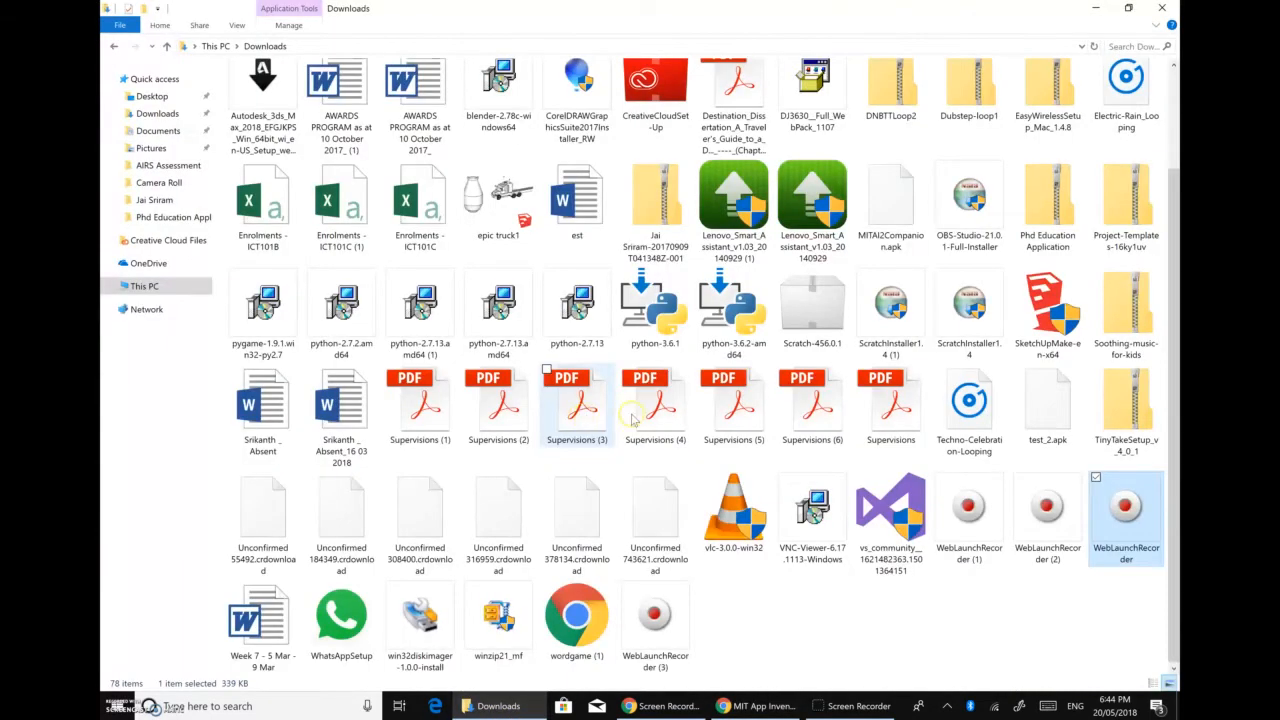
click(154, 91)
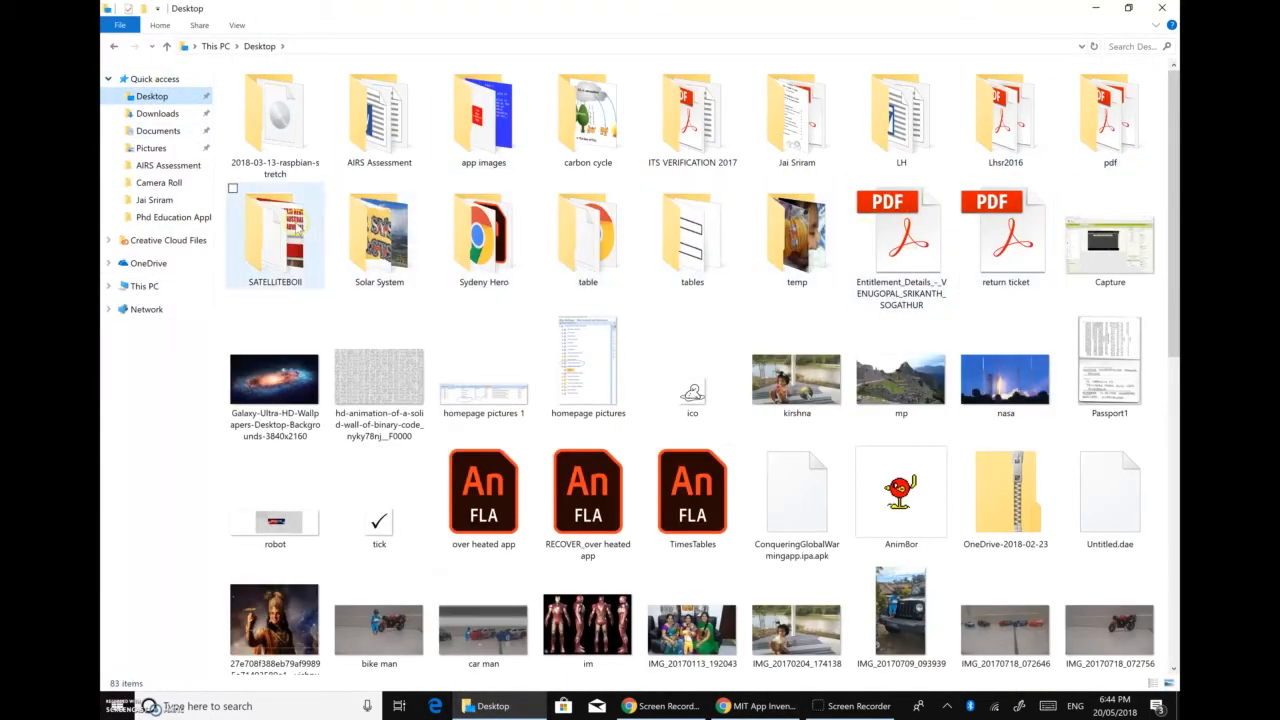
double_click(486, 124)
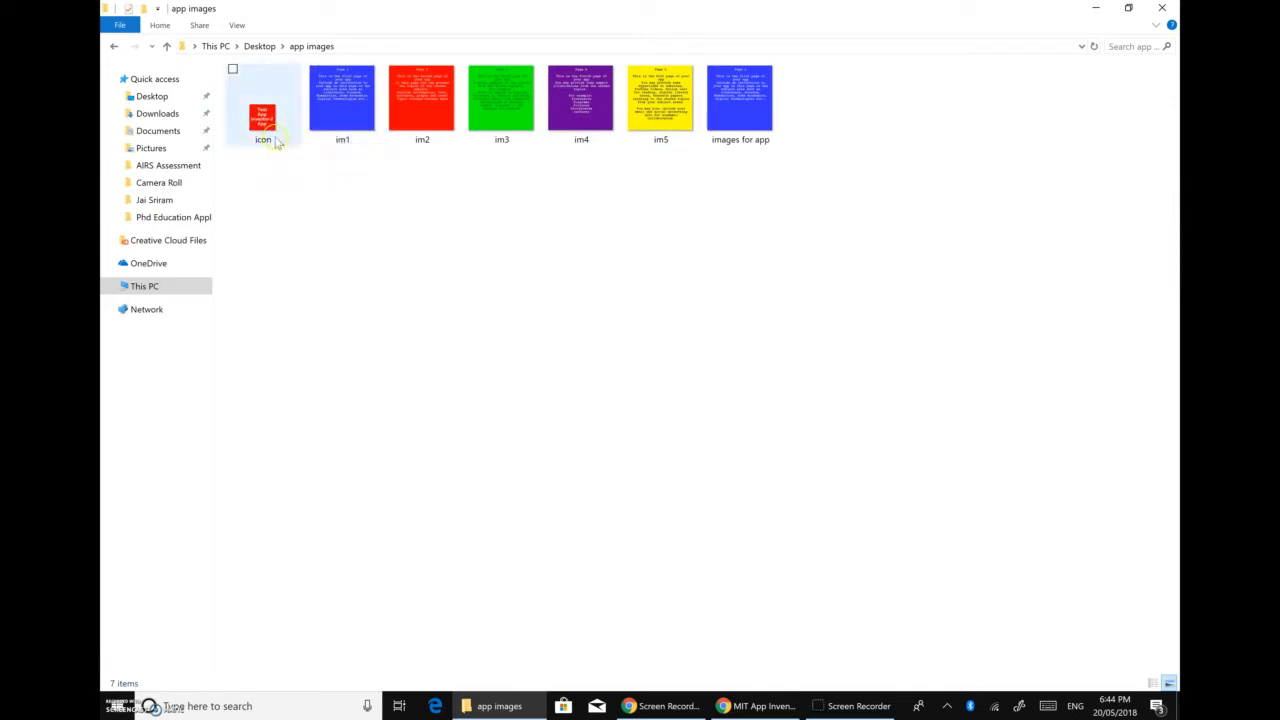
mouse_move(270, 140)
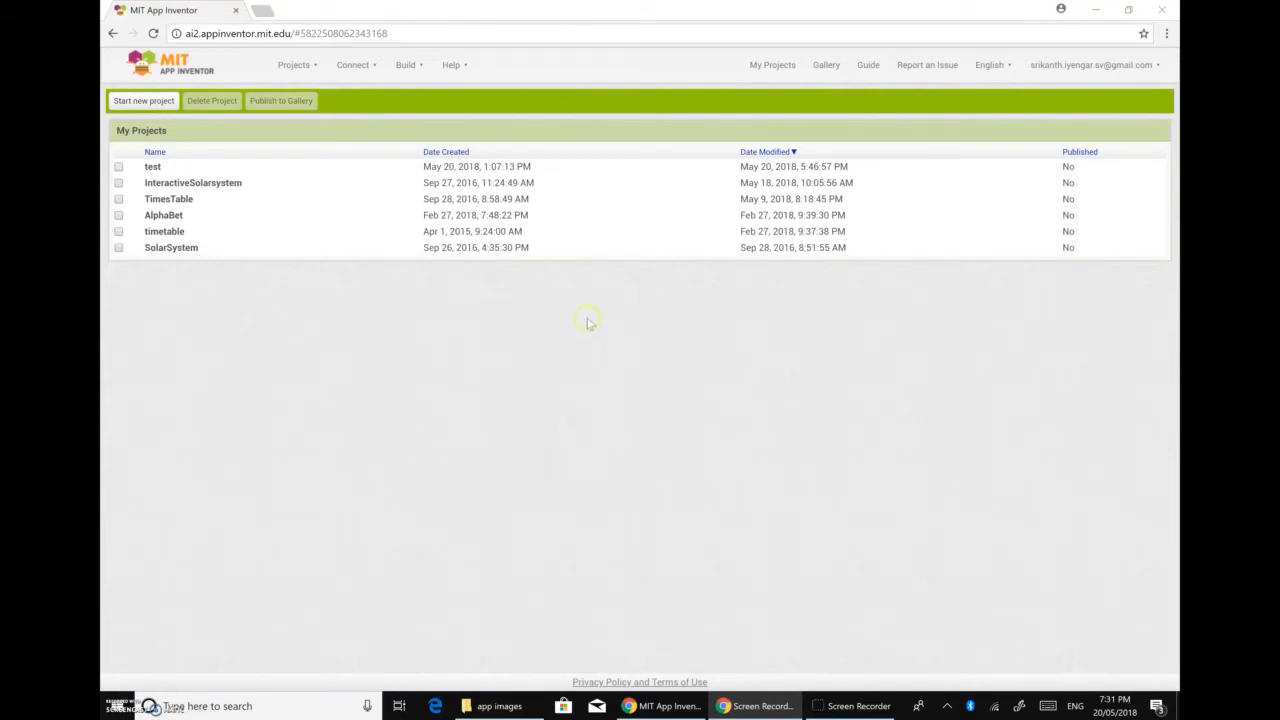
Step: In MIT App Inventor, create a new project named MySubjectApp
click(300, 67)
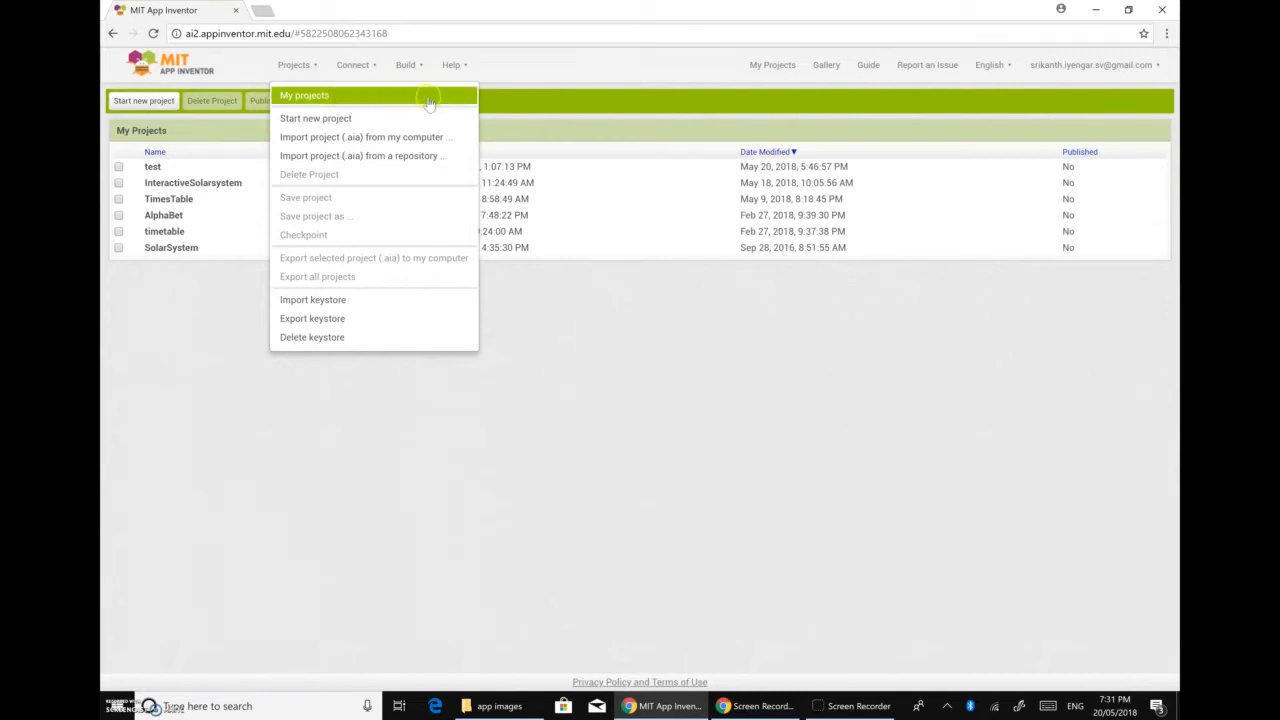
click(340, 119)
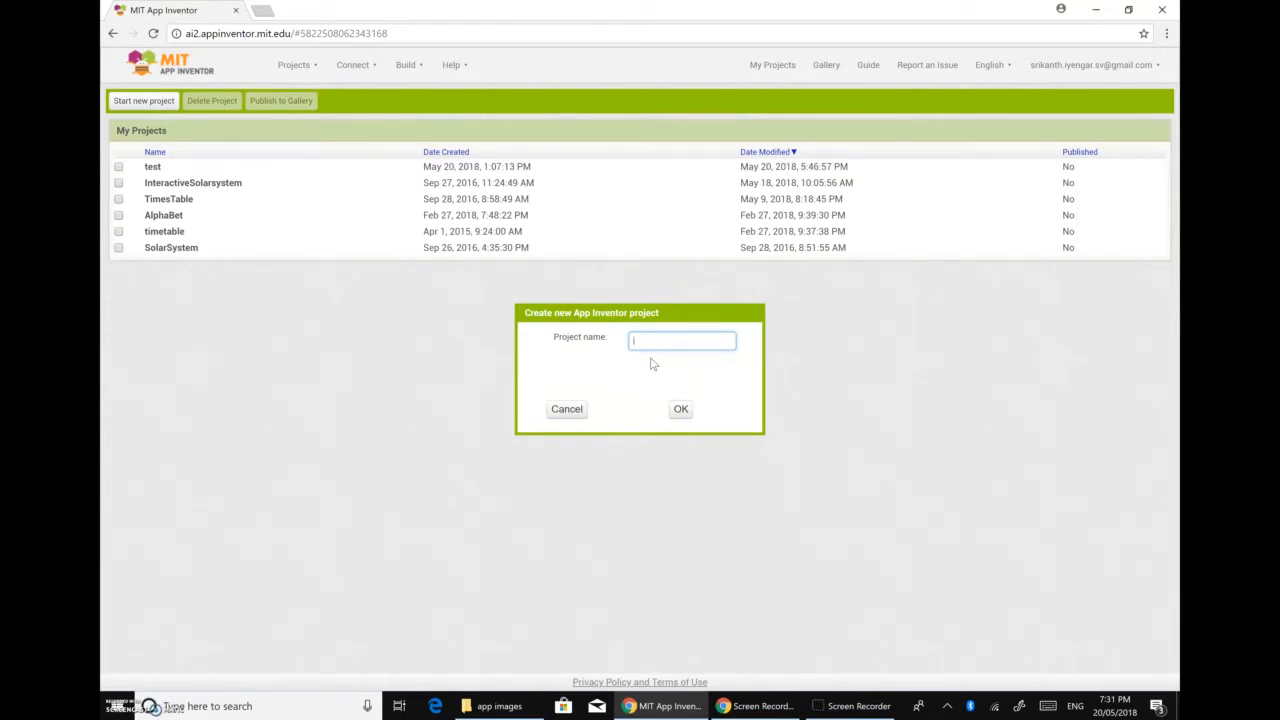
text(MyBall)
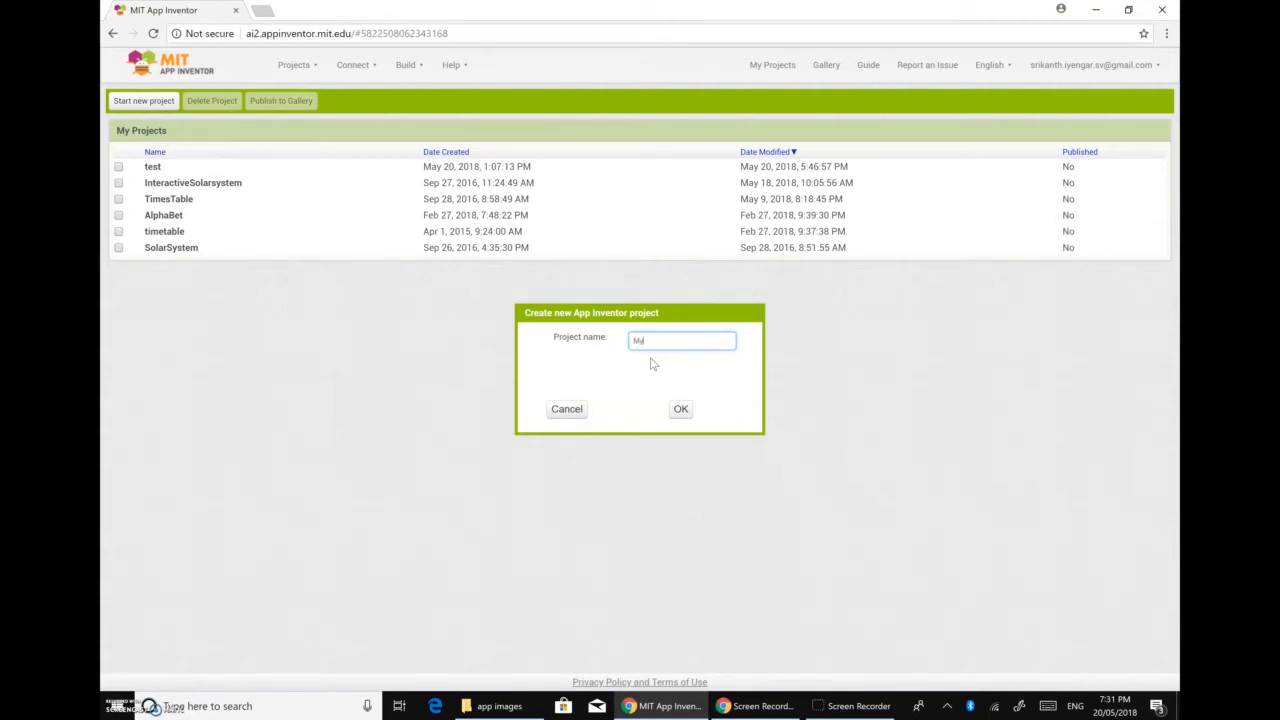
text(jectApp)
click(702, 343)
click(680, 411)
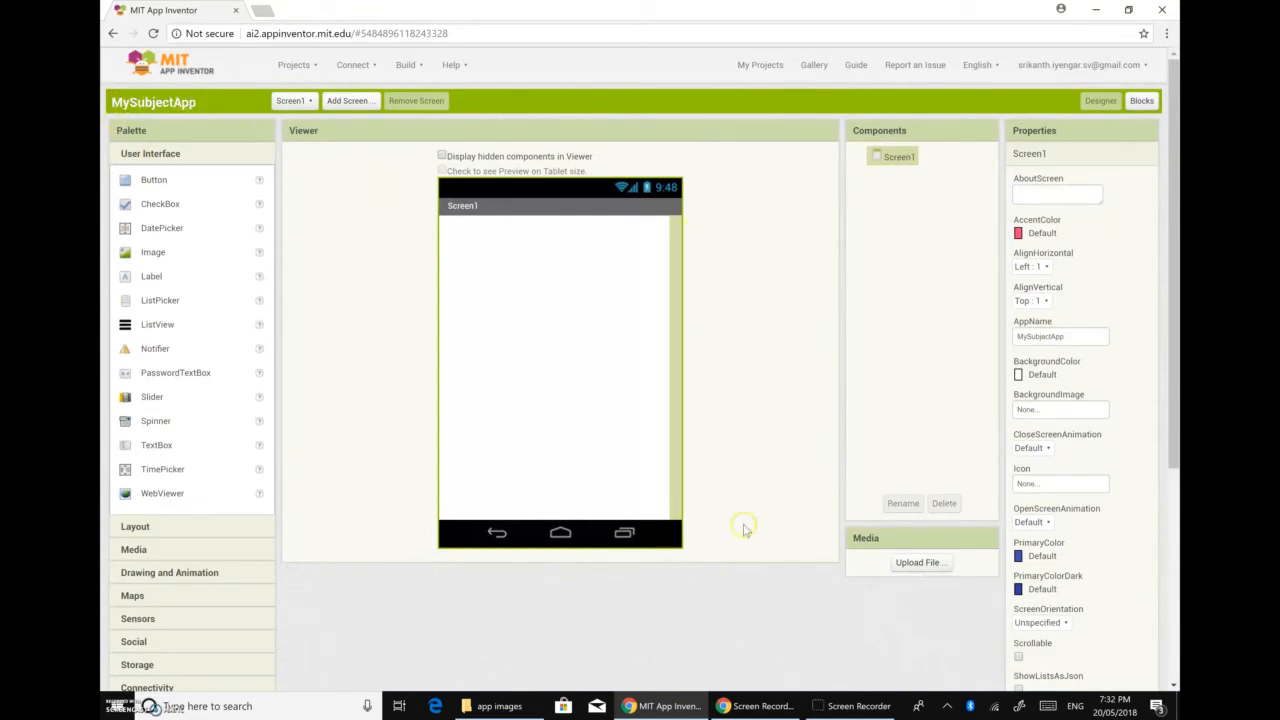
Step: Look through Screen1's properties and set its ScreenOrientation to Landscape
scroll(448, 288, down, 3)
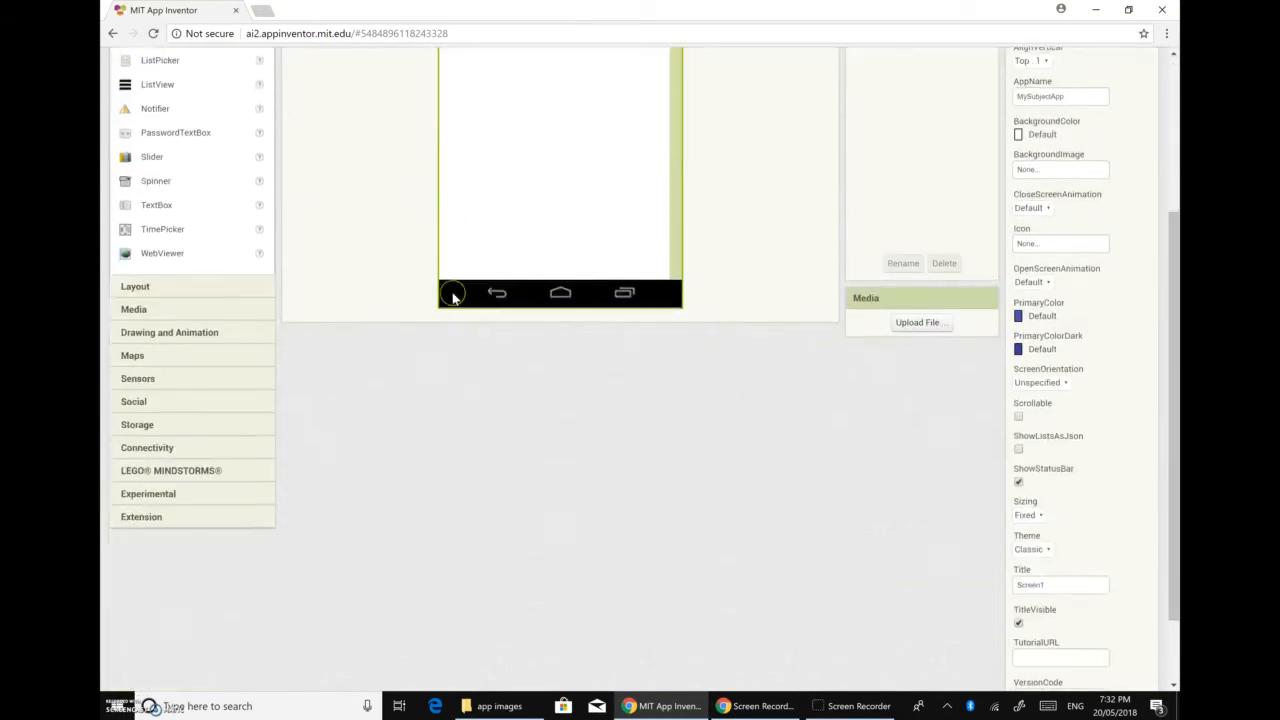
scroll(445, 285, up, 3)
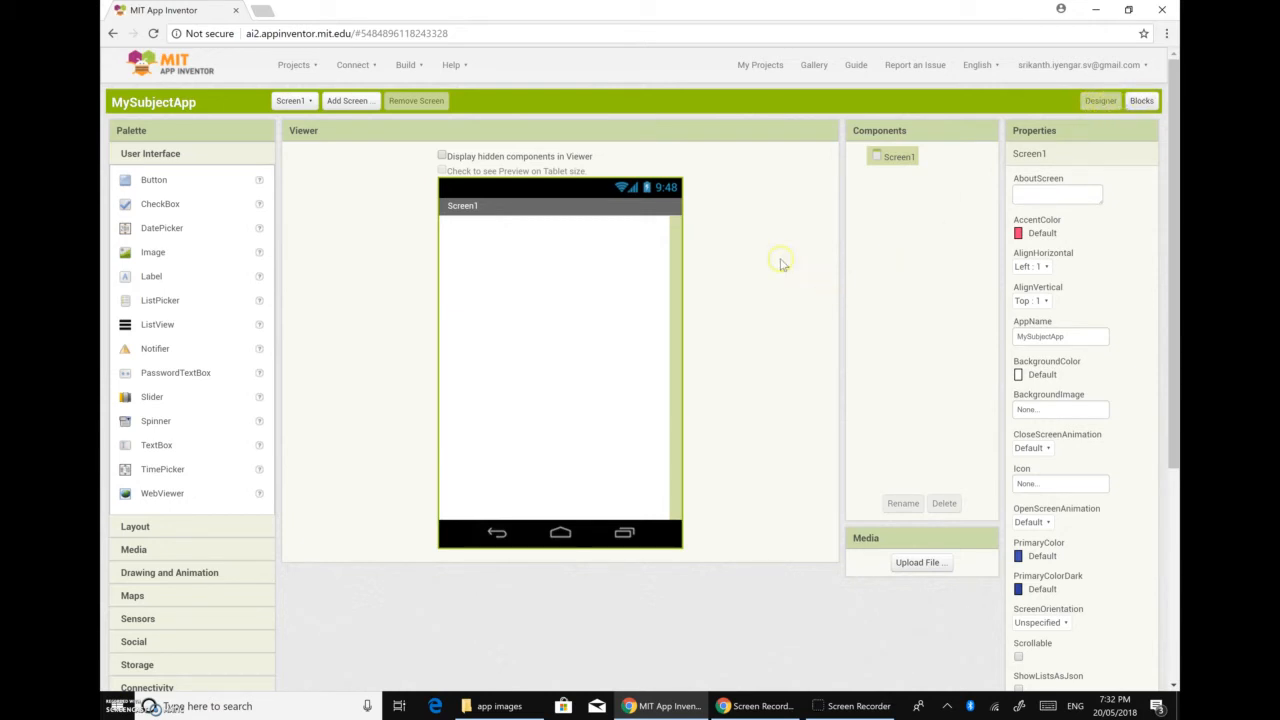
scroll(1100, 541, down, 3)
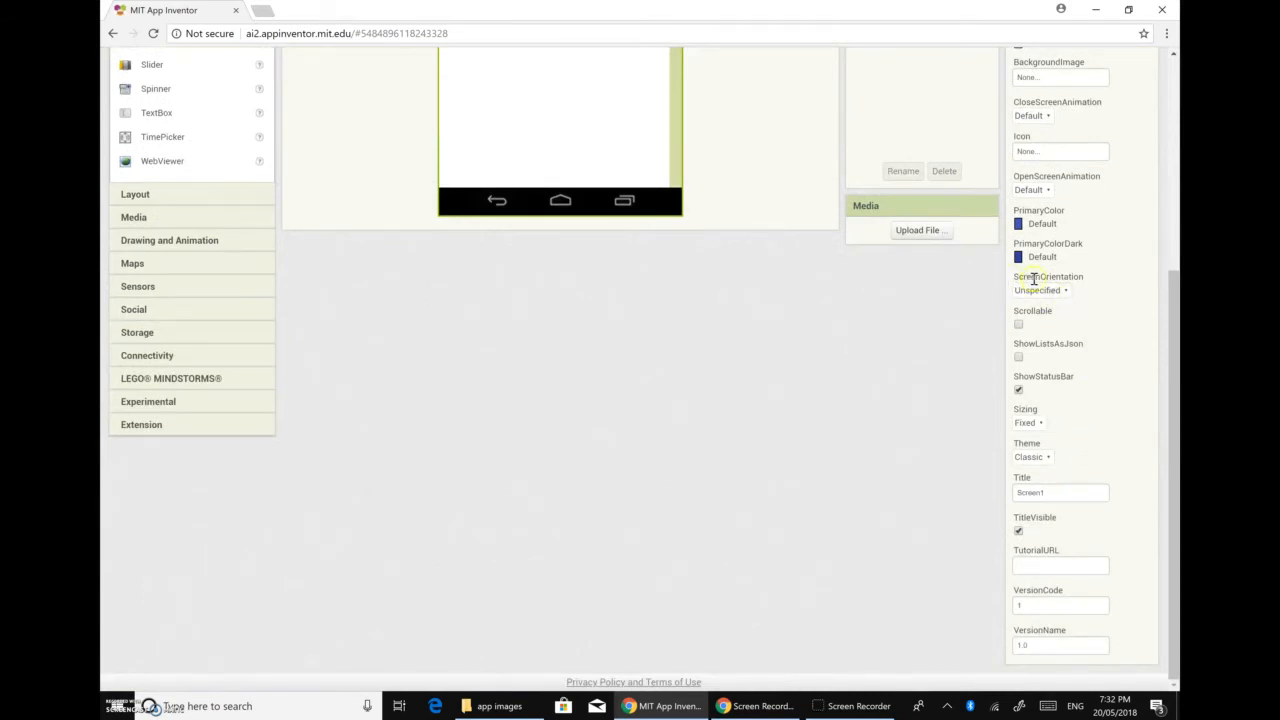
scroll(845, 302, up, 3)
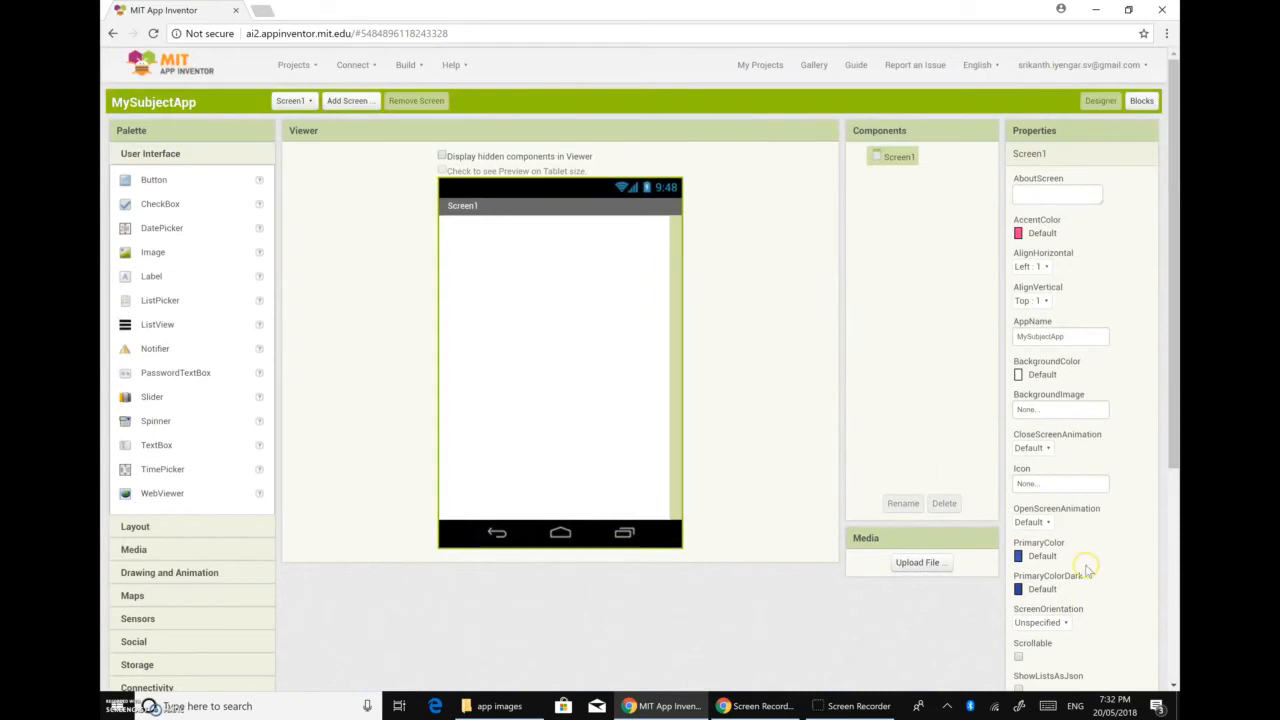
scroll(1080, 560, down, 2)
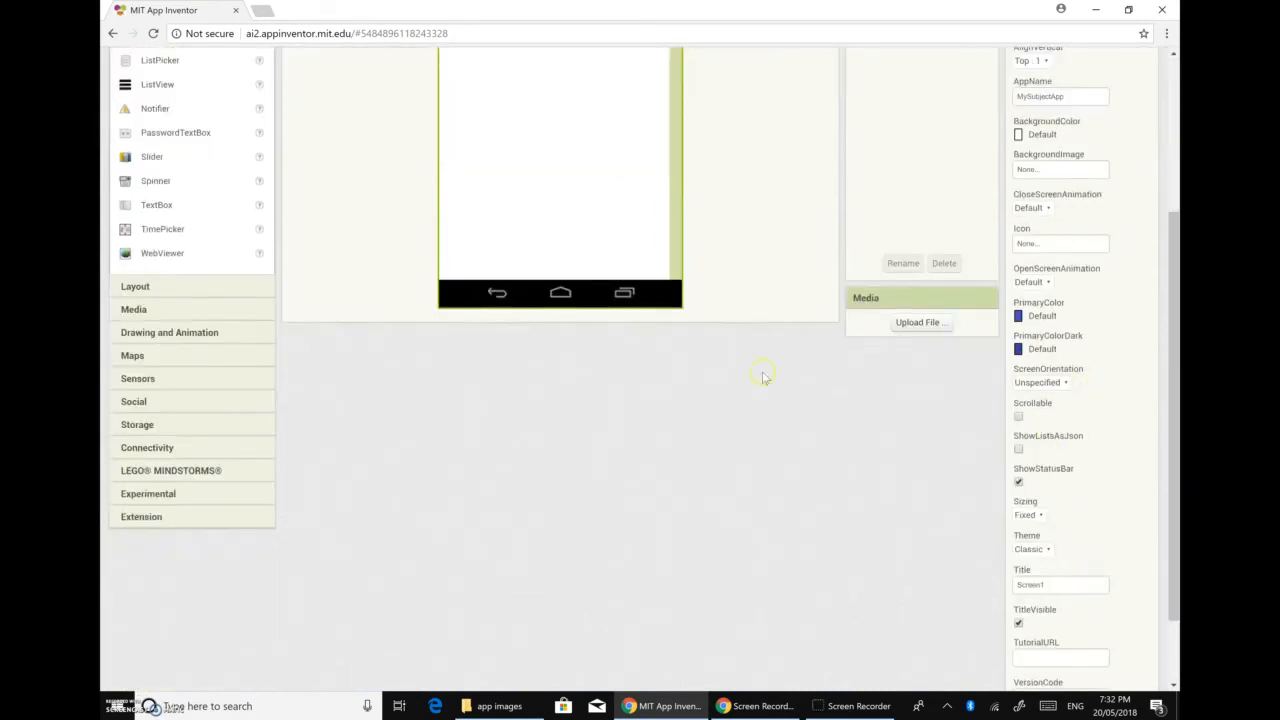
scroll(766, 374, up, 2)
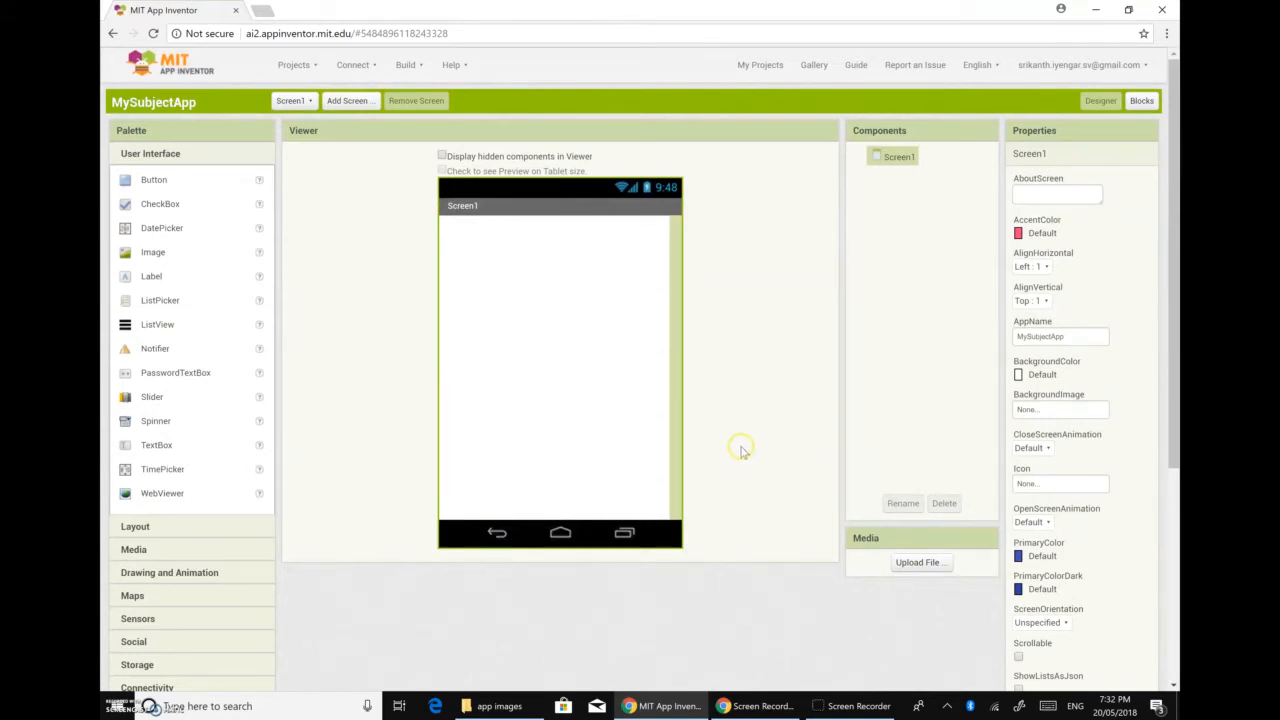
scroll(750, 454, down, 1)
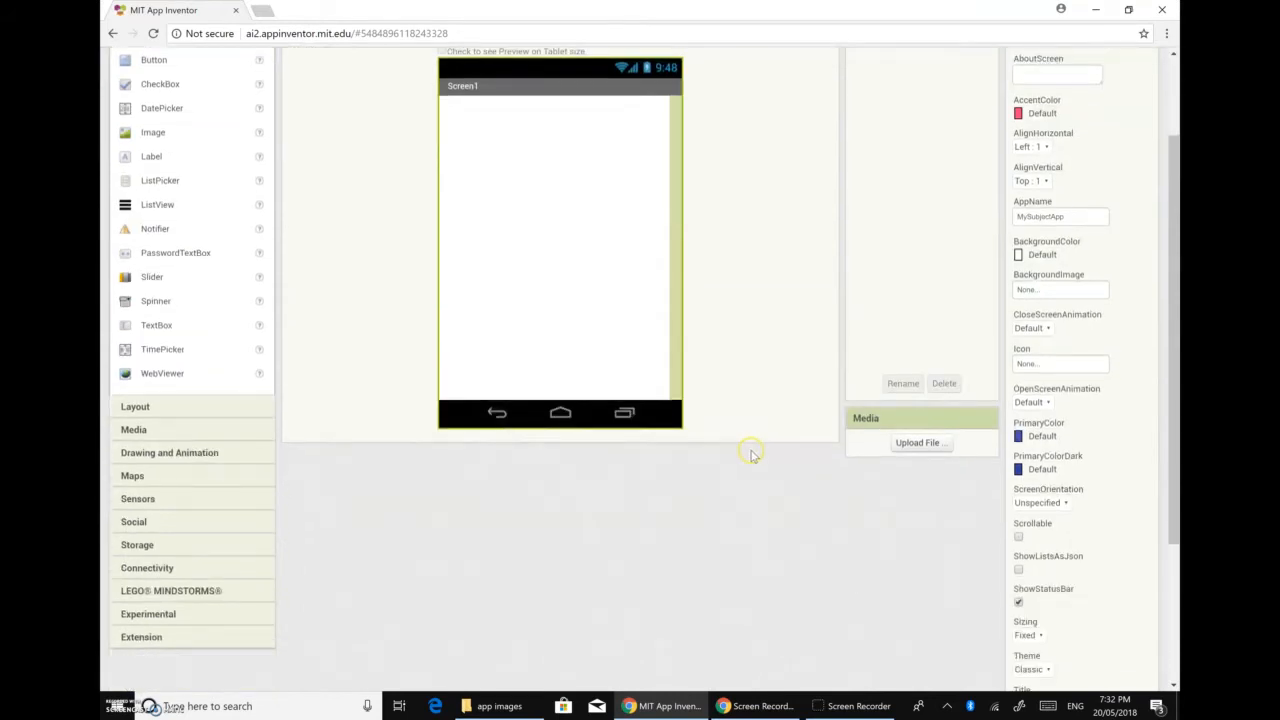
click(1066, 504)
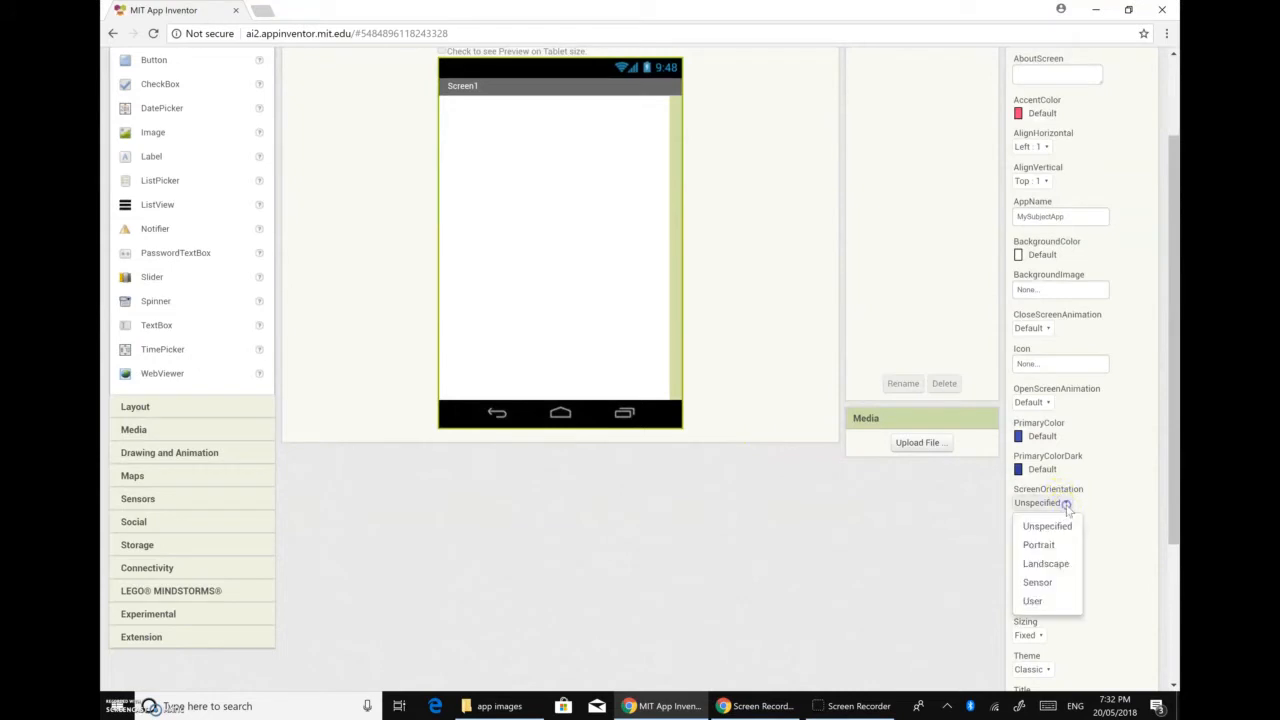
click(1062, 566)
scroll(634, 357, up, 2)
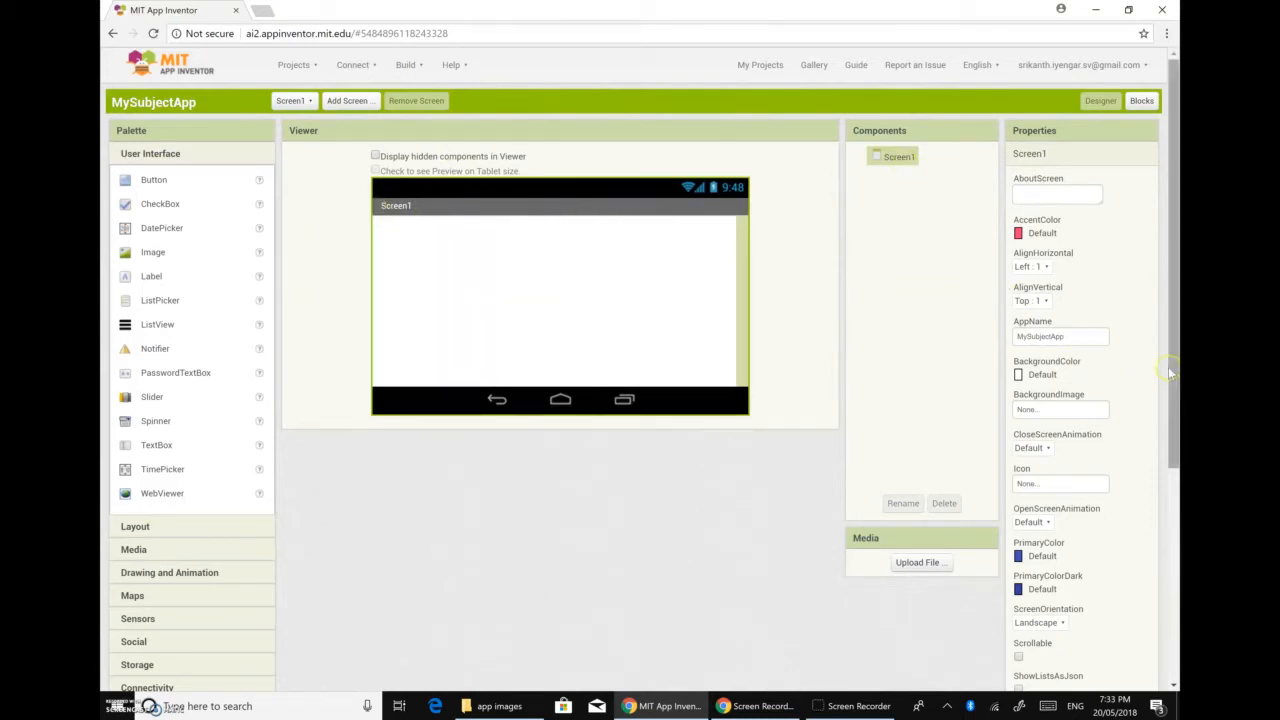
Step: Change Screen1's title to "My Subject App"
drag(1168, 367, 1166, 565)
drag(1058, 514, 986, 512)
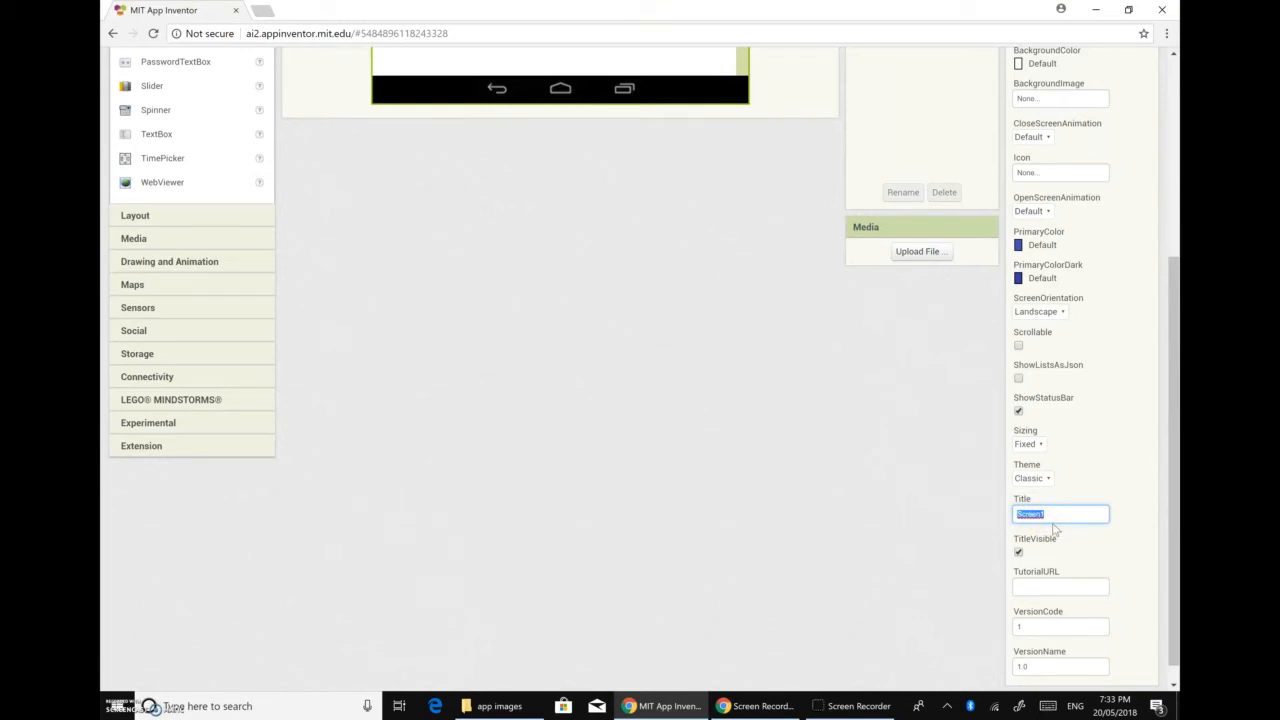
scroll(1053, 522, up, 3)
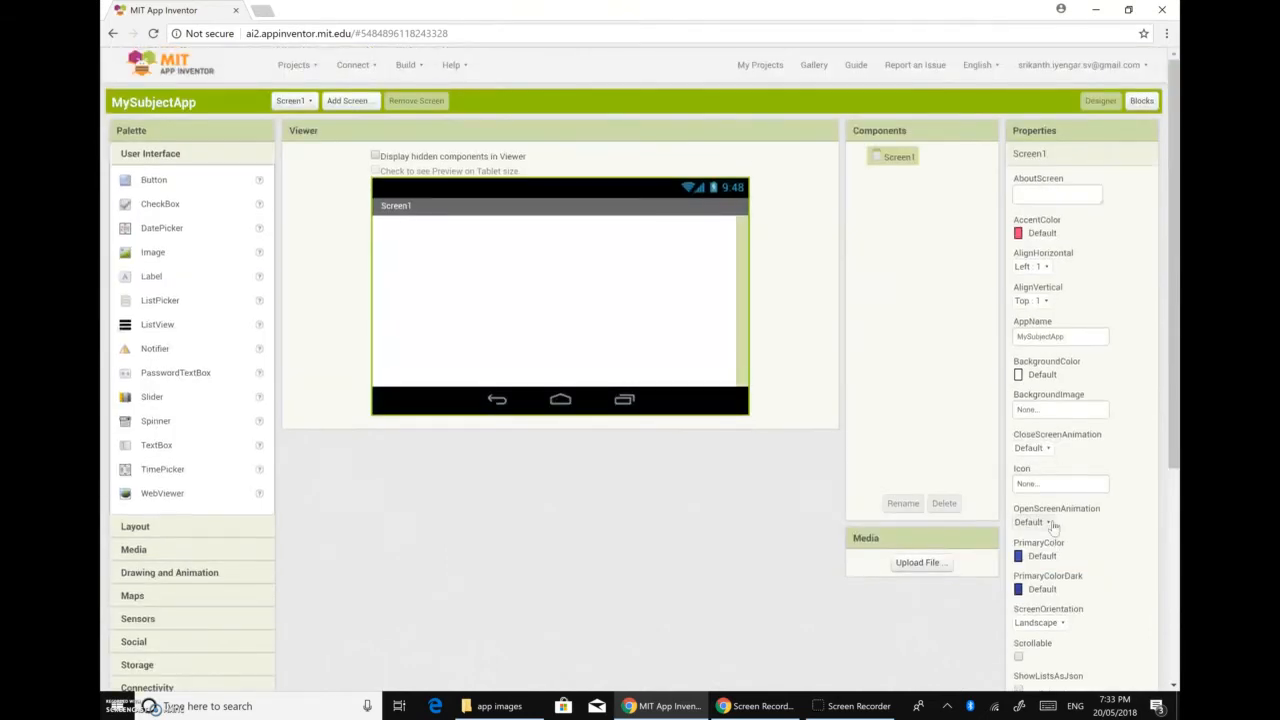
scroll(1060, 530, down, 3)
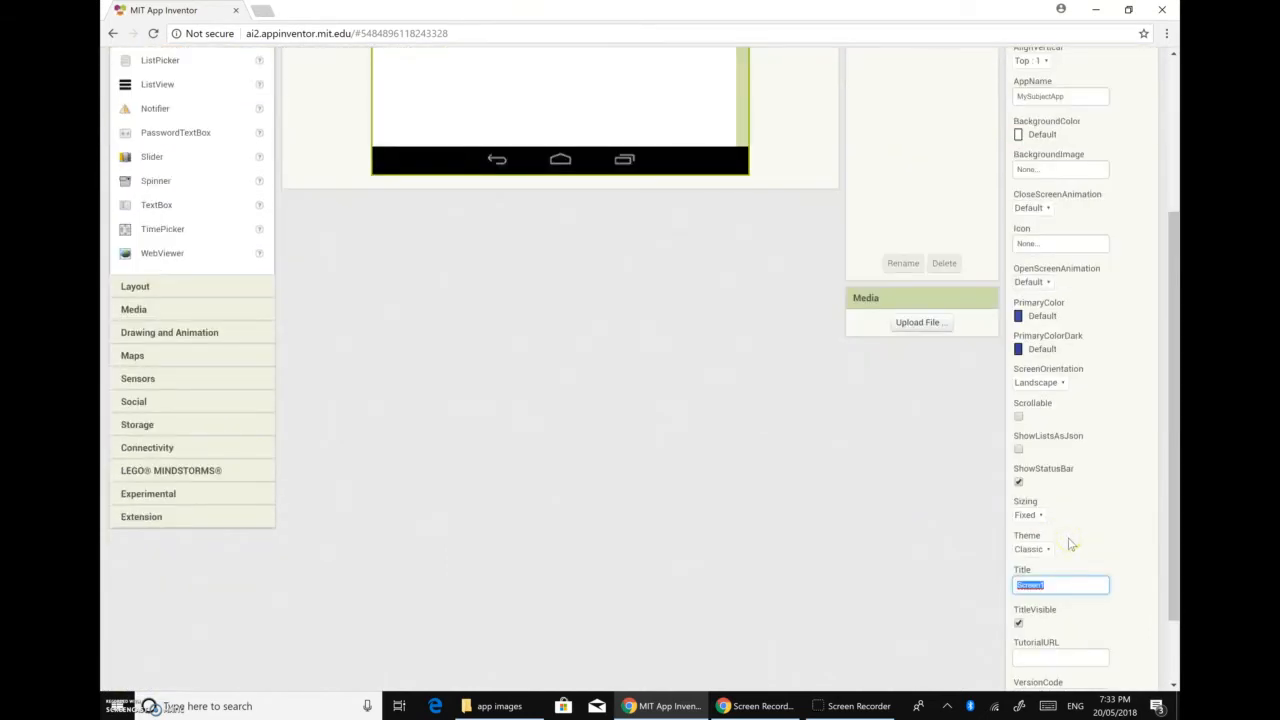
text(My Subject Appp)
click(624, 314)
scroll(624, 314, up, 3)
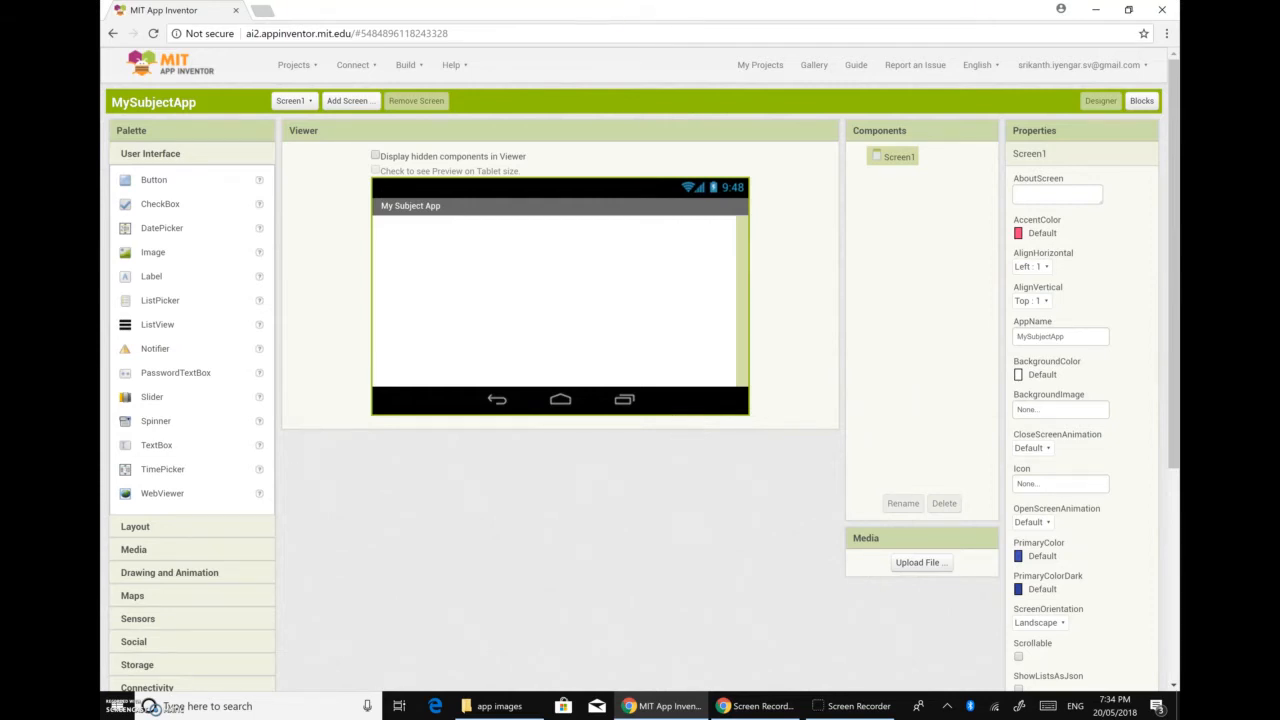
Step: Connect the project to the AI Companion for live testing
click(354, 66)
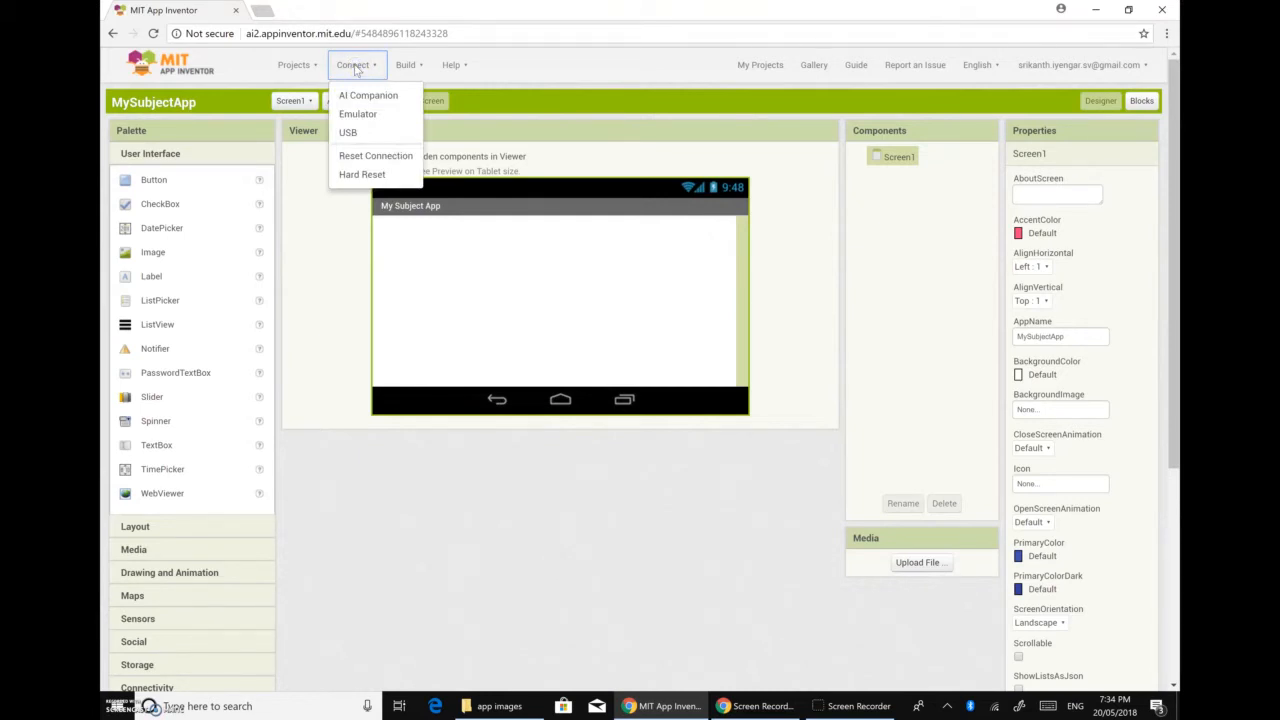
click(372, 97)
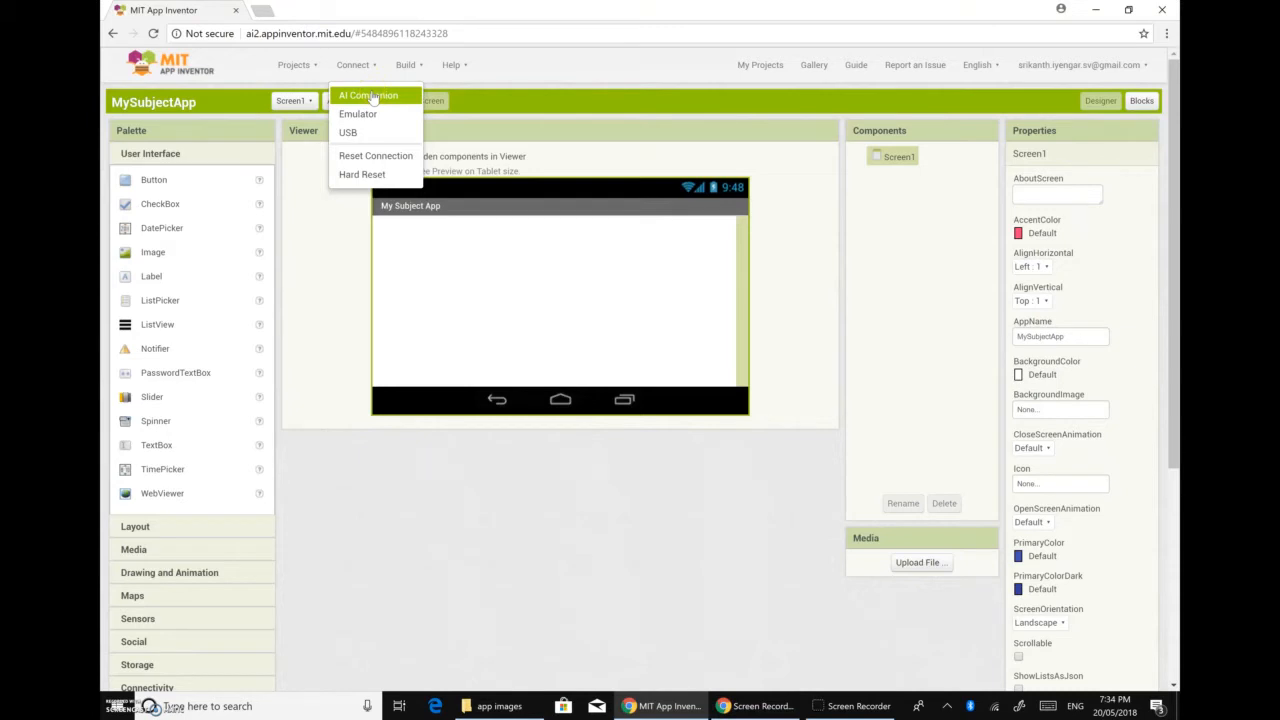
click(372, 95)
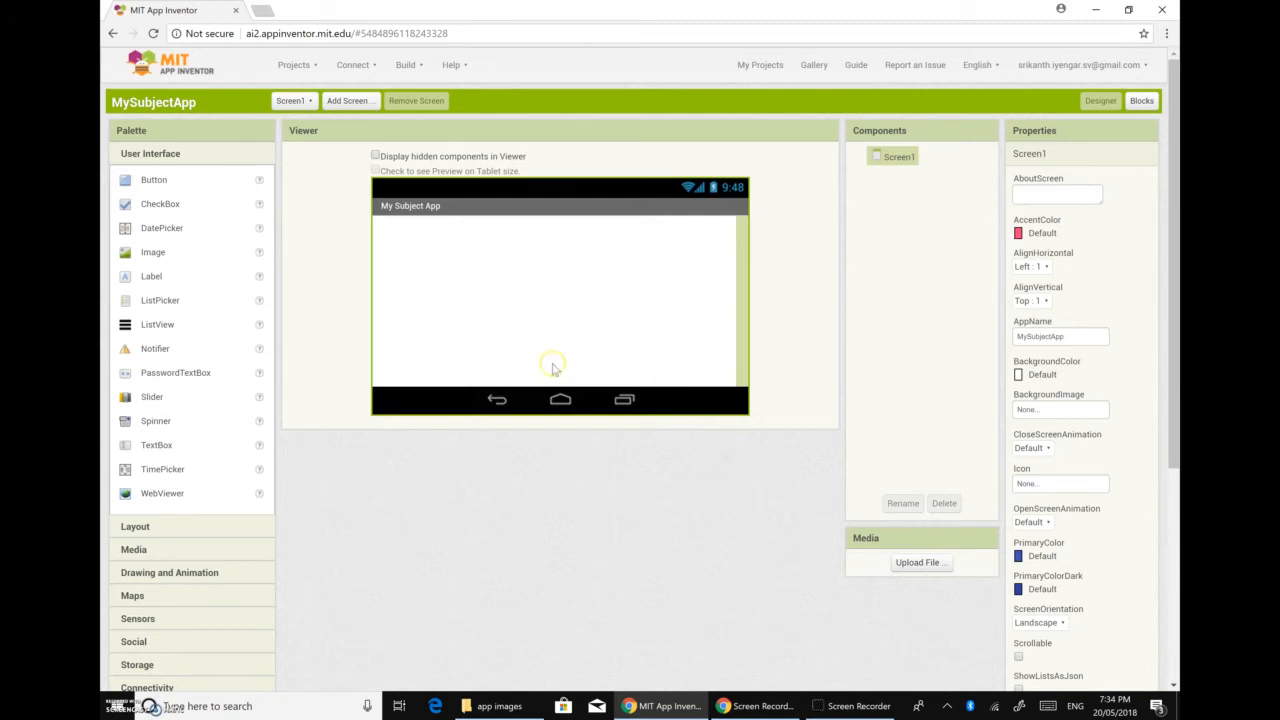
Step: Change Screen1's title to "Simple app"
click(578, 263)
click(1049, 523)
scroll(1050, 530, down, 1)
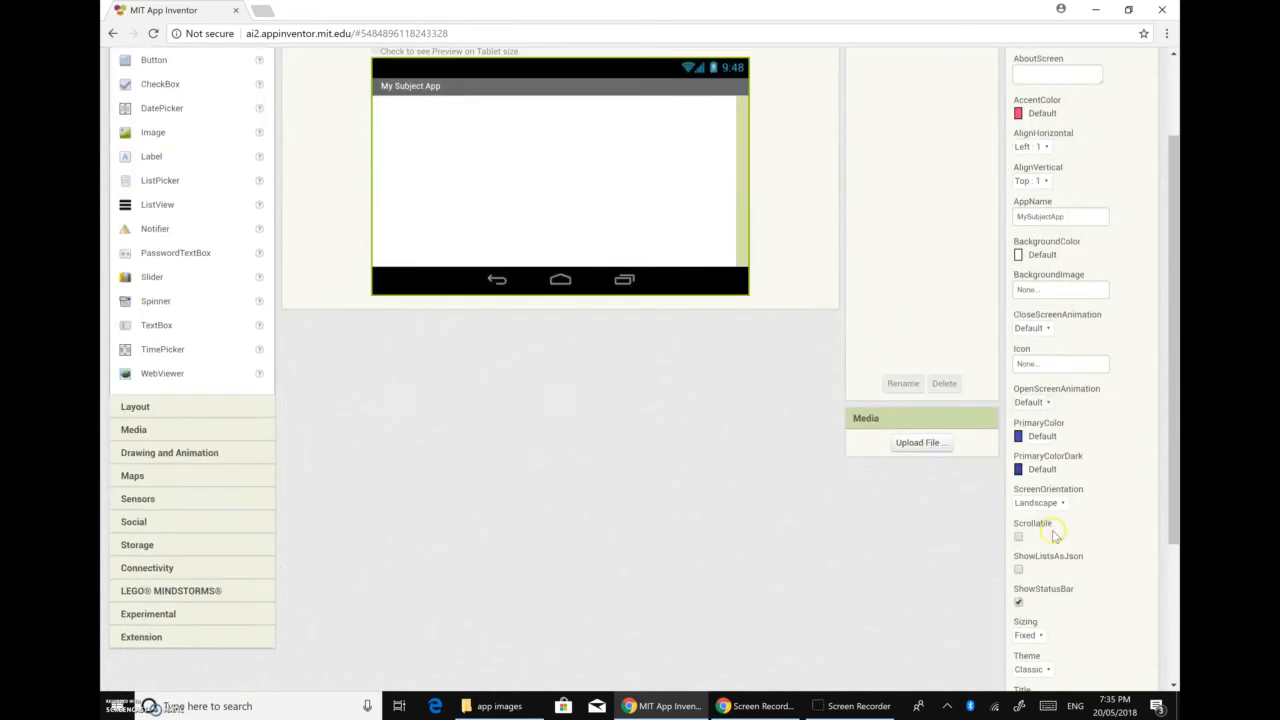
scroll(1060, 502, down, 2)
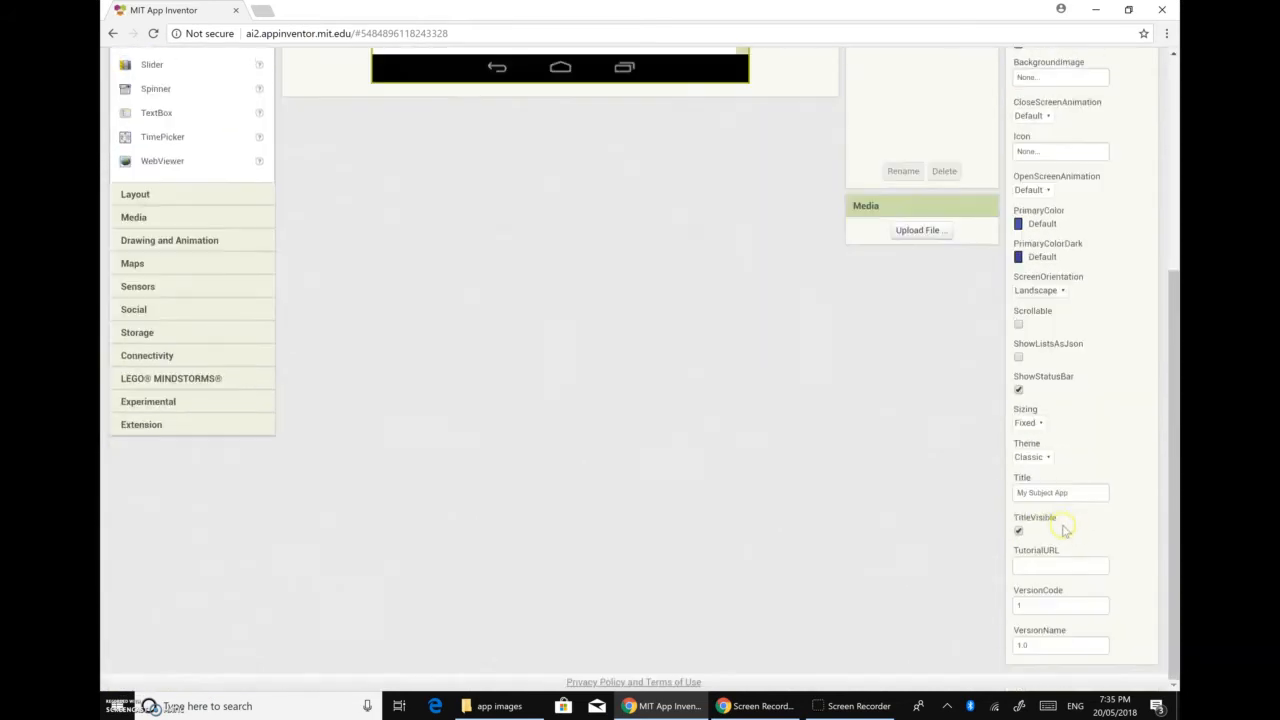
drag(1070, 493, 1010, 492)
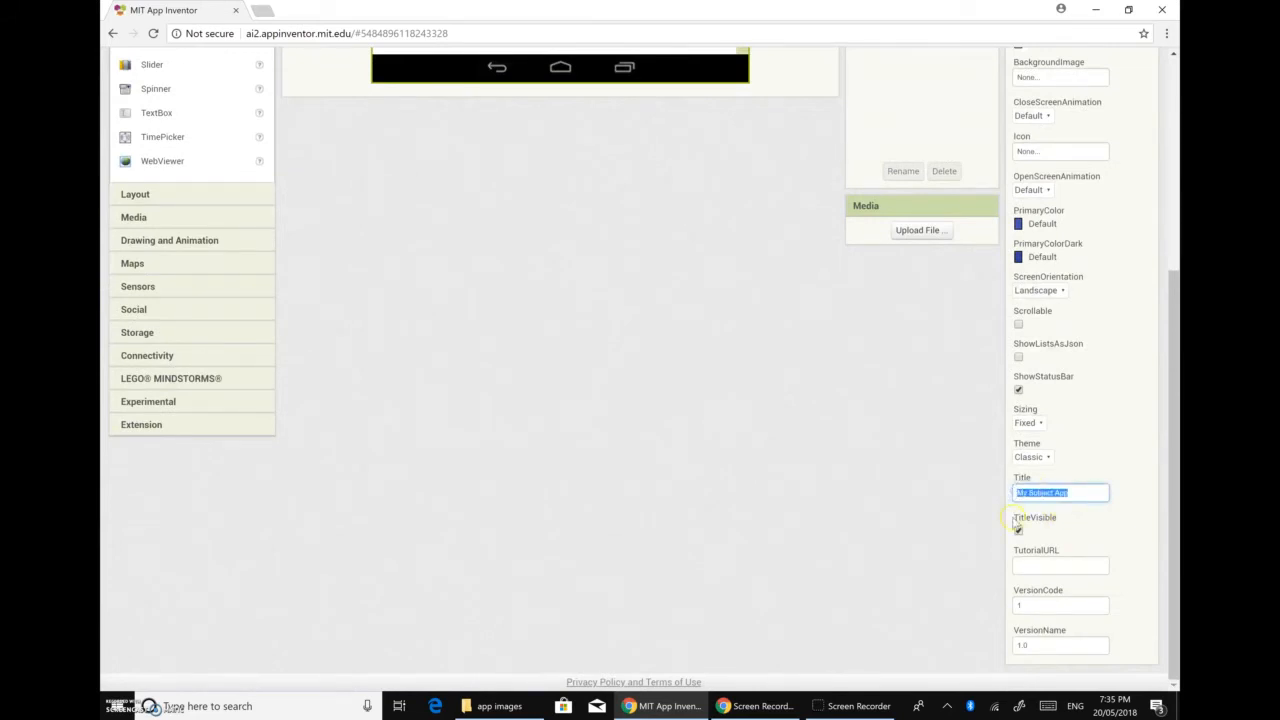
text(Simple app)
click(655, 296)
scroll(661, 345, up, 5)
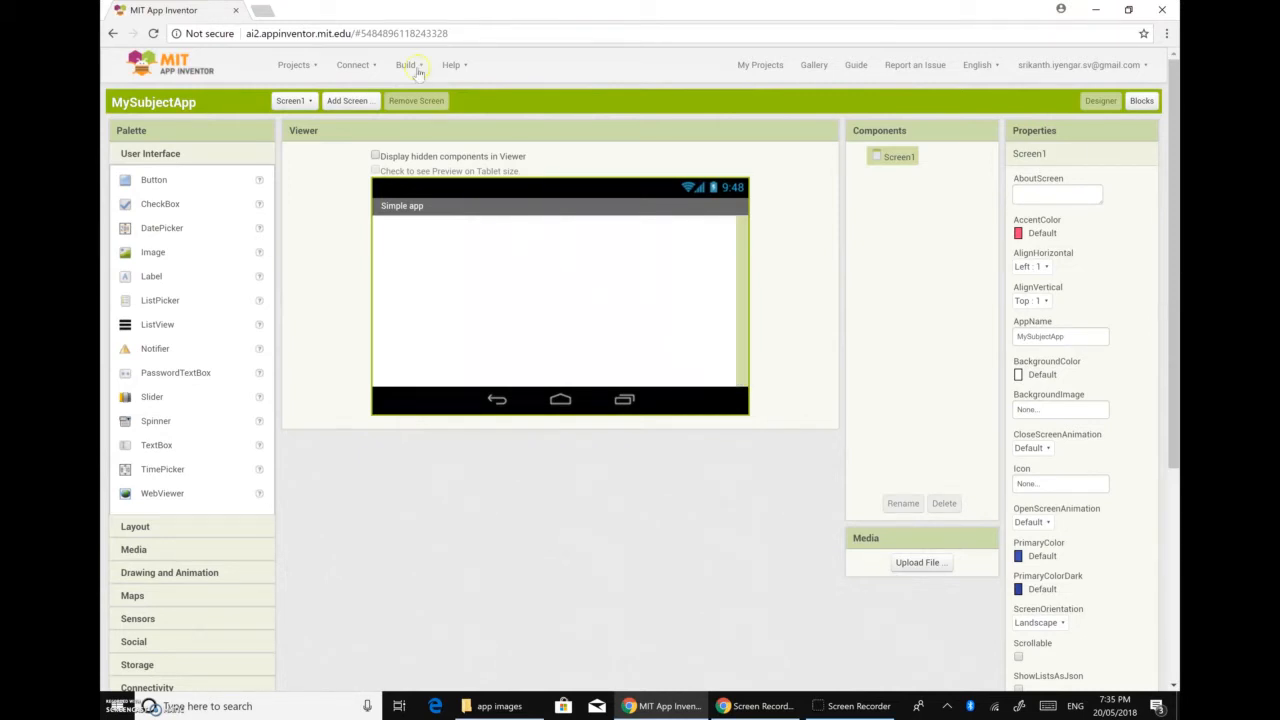
click(368, 66)
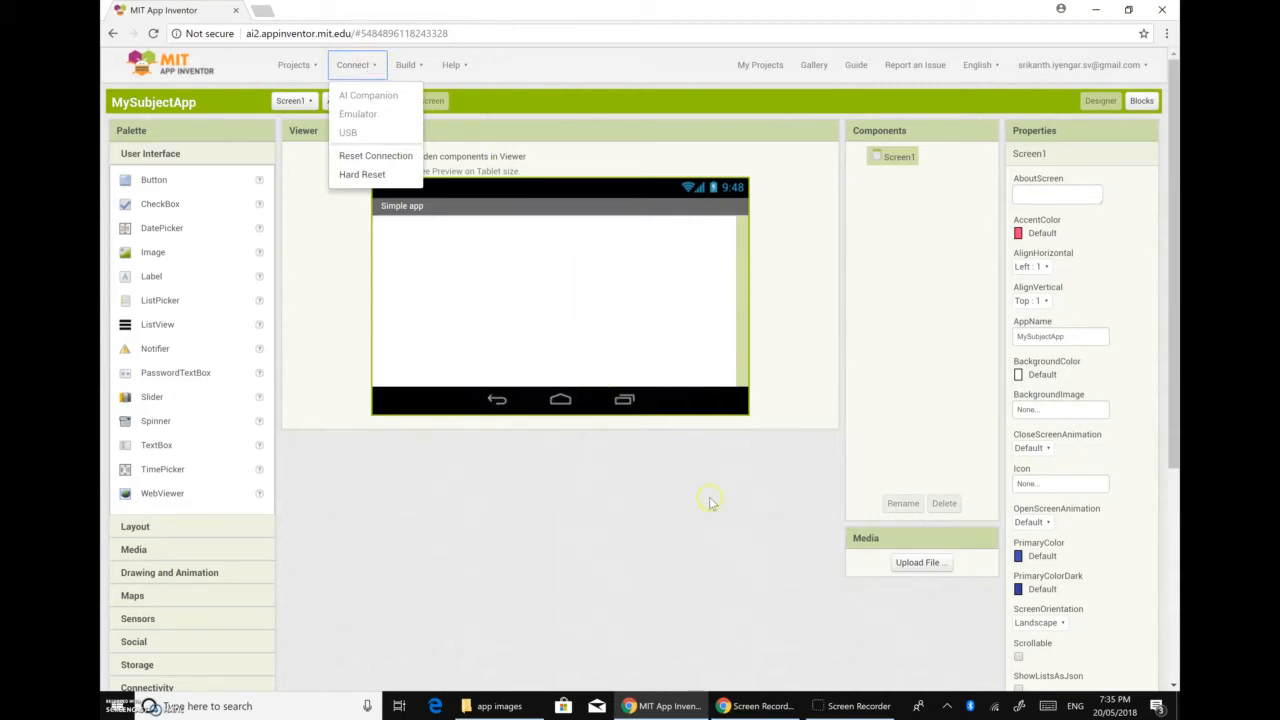
click(652, 472)
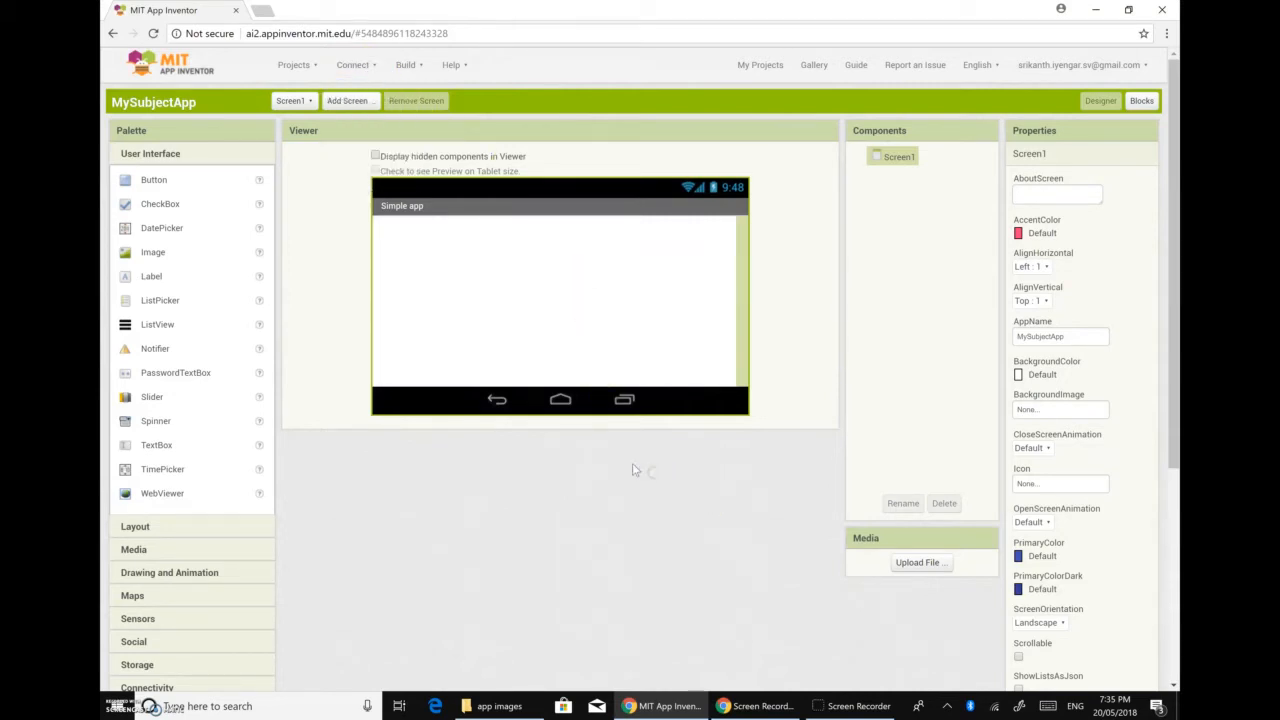
click(355, 65)
click(661, 507)
Step: Set Screen1's title back to "My Subject App"
scroll(1105, 572, down, 3)
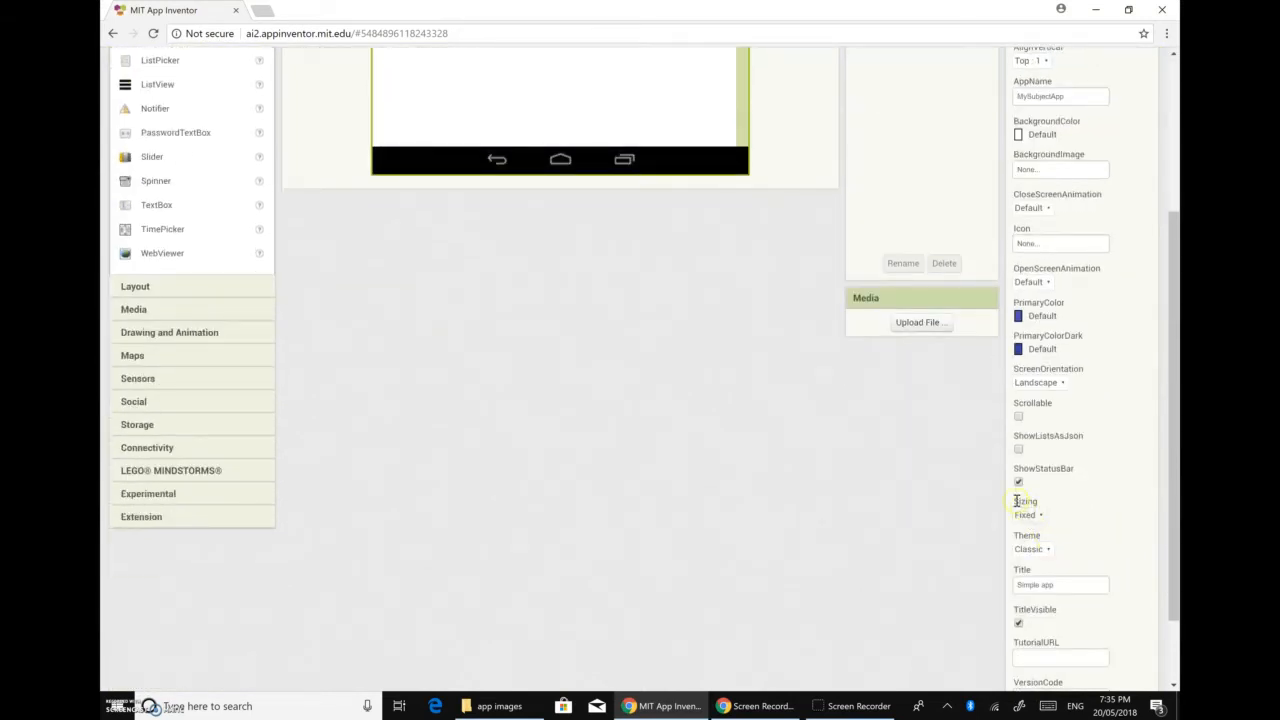
drag(1064, 584, 829, 569)
scroll(829, 569, up, 3)
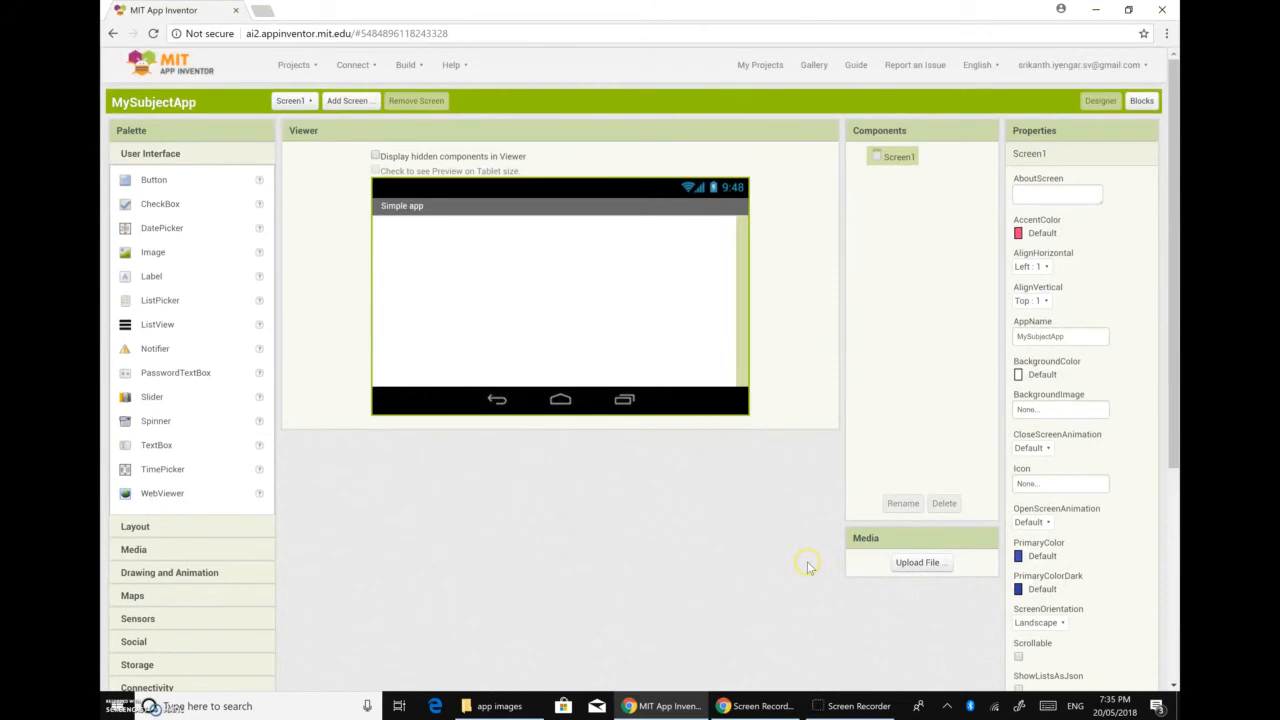
scroll(810, 568, down, 3)
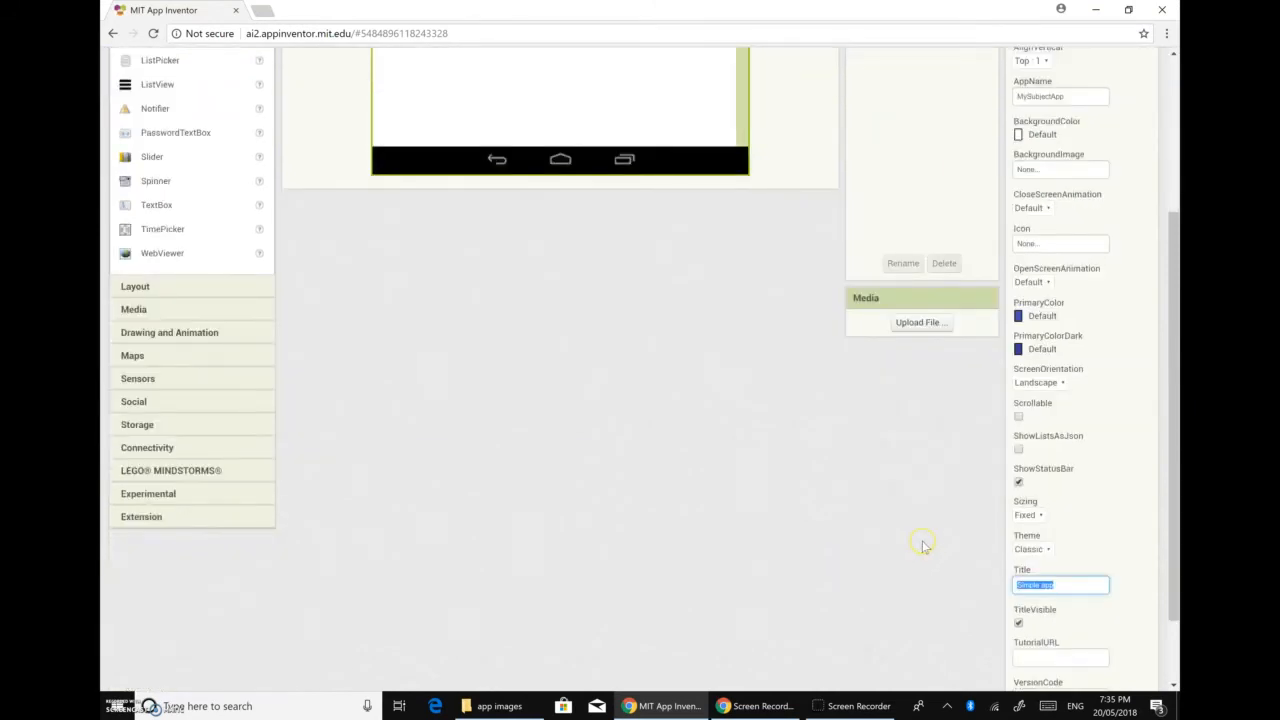
text(My Subject)
click(634, 290)
scroll(640, 298, up, 3)
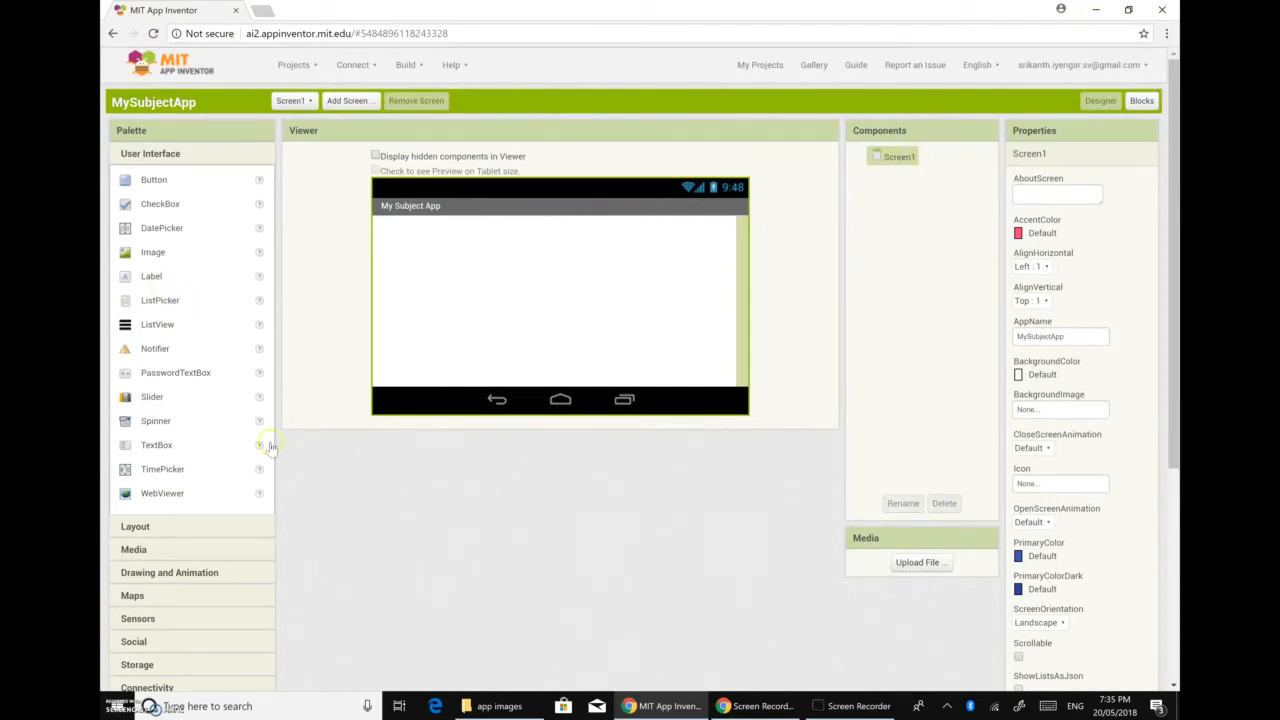
Step: Add a HorizontalArrangement to Screen1 and return to the User Interface components
click(135, 526)
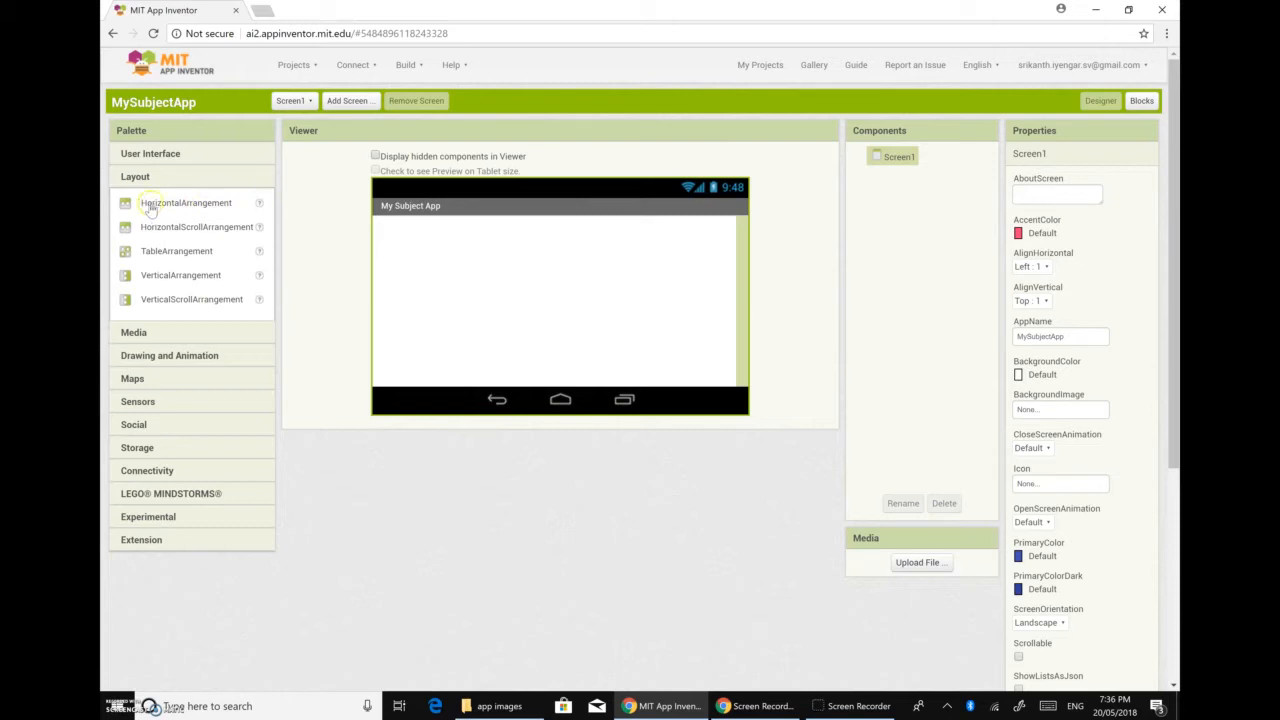
drag(150, 208, 453, 258)
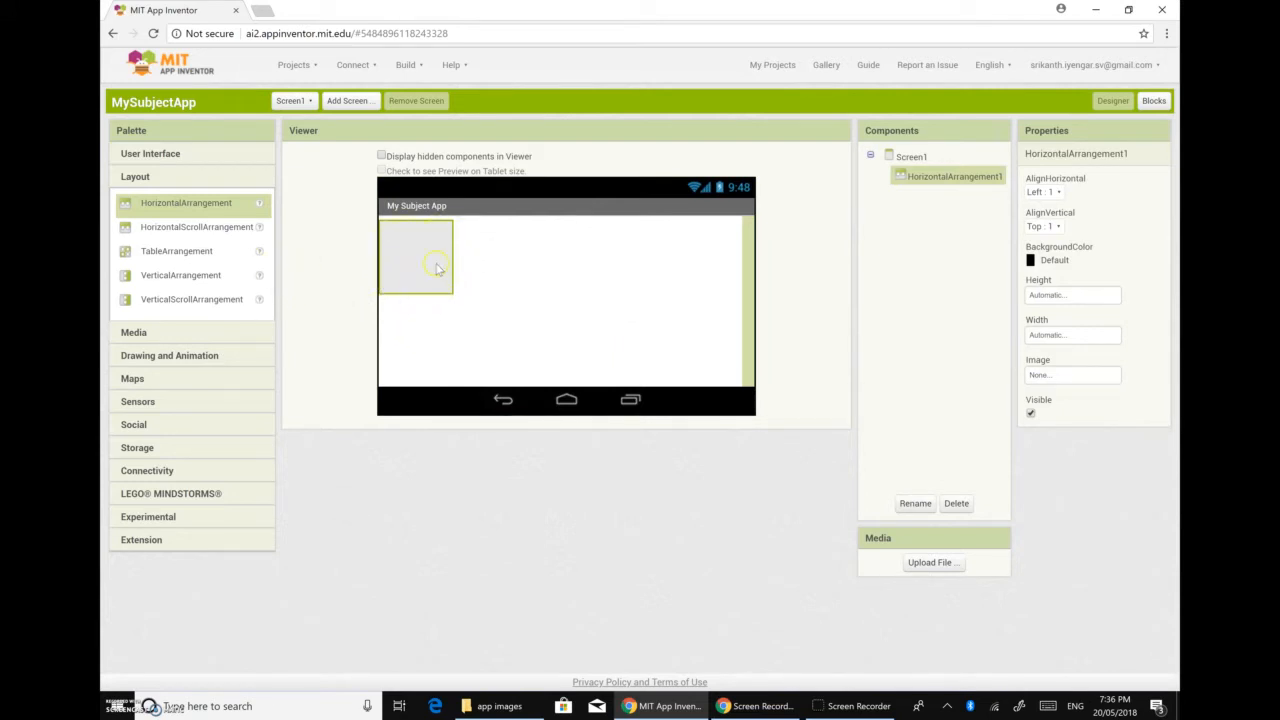
click(163, 155)
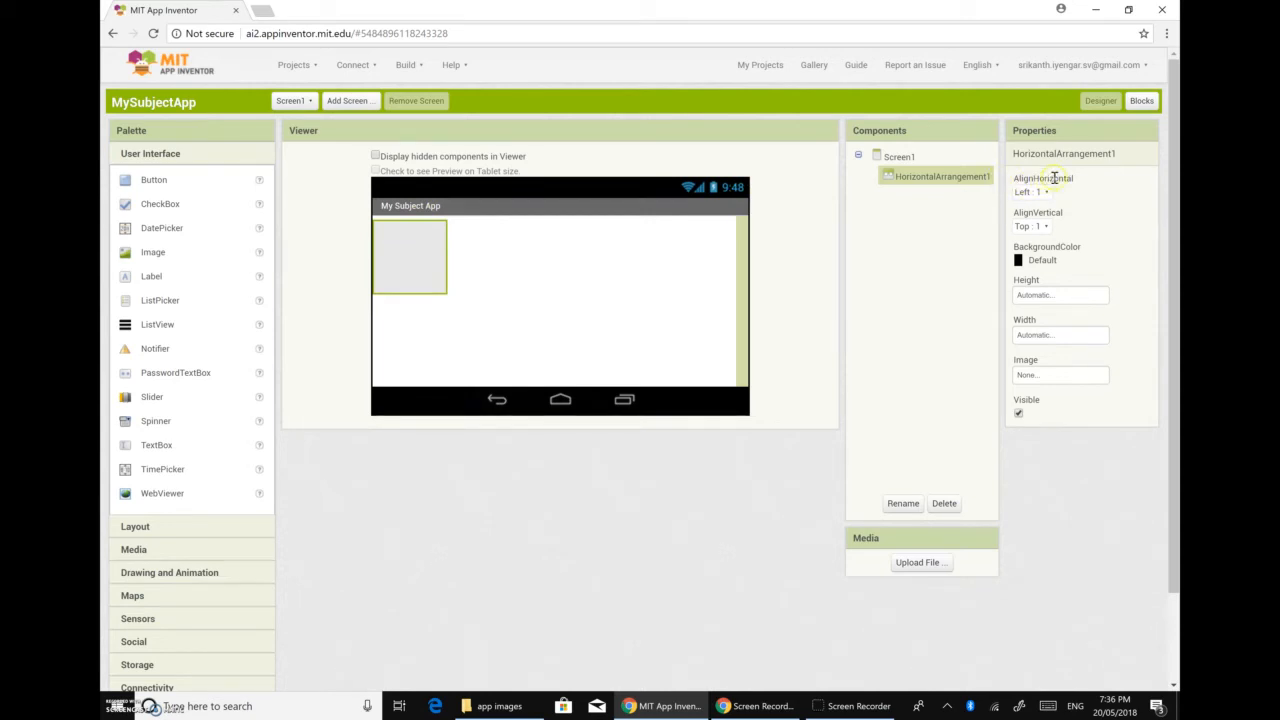
Step: Set the horizontal arrangement's AlignHorizontal to Center and its width to Fill parent
click(1046, 192)
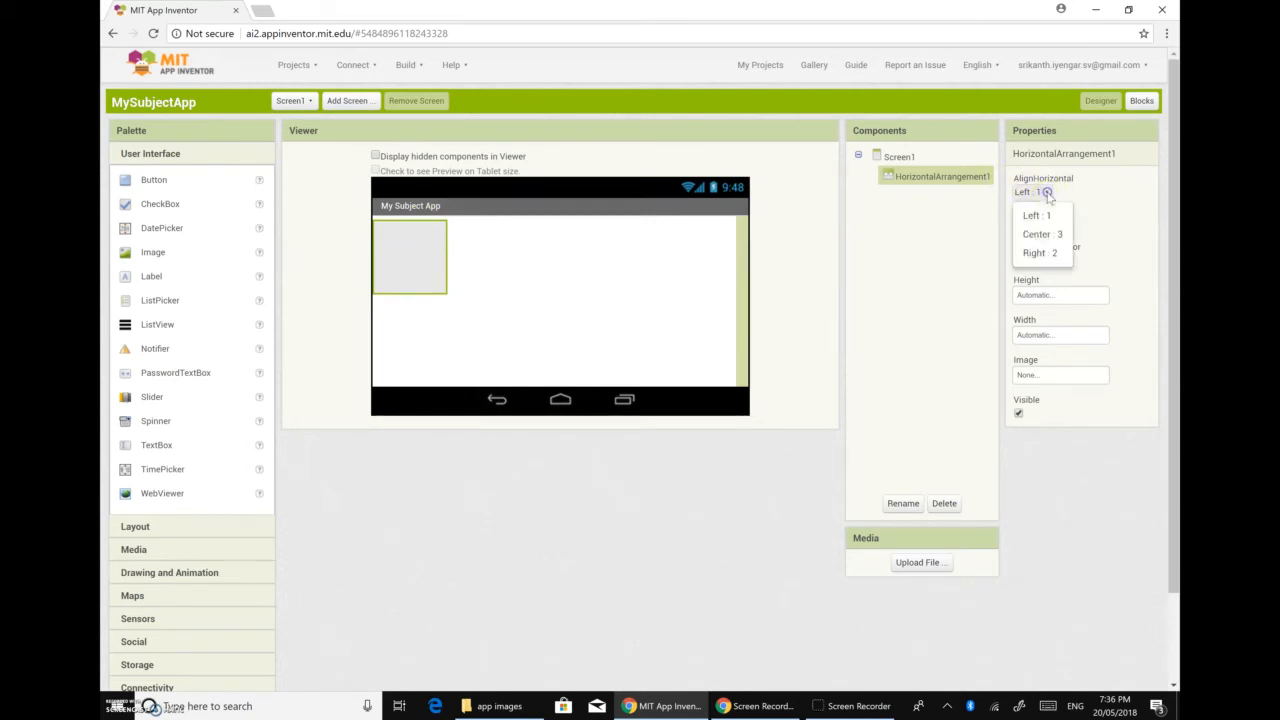
click(1056, 236)
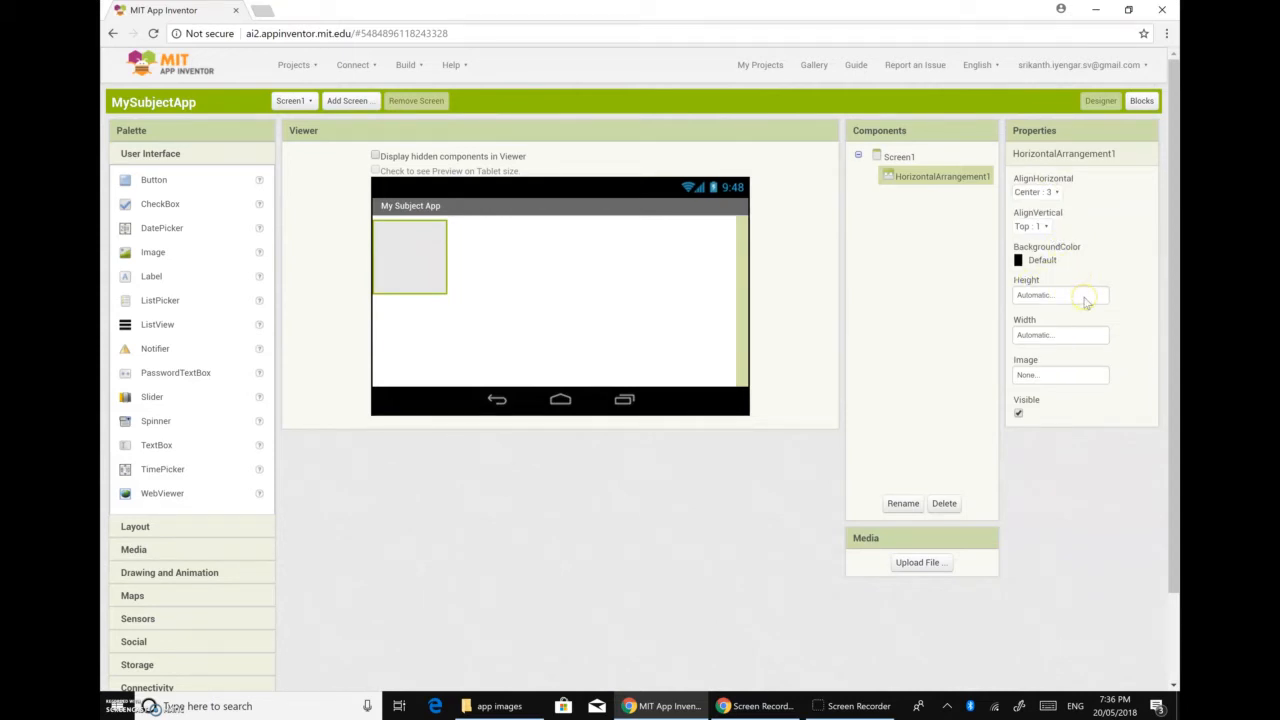
click(1042, 336)
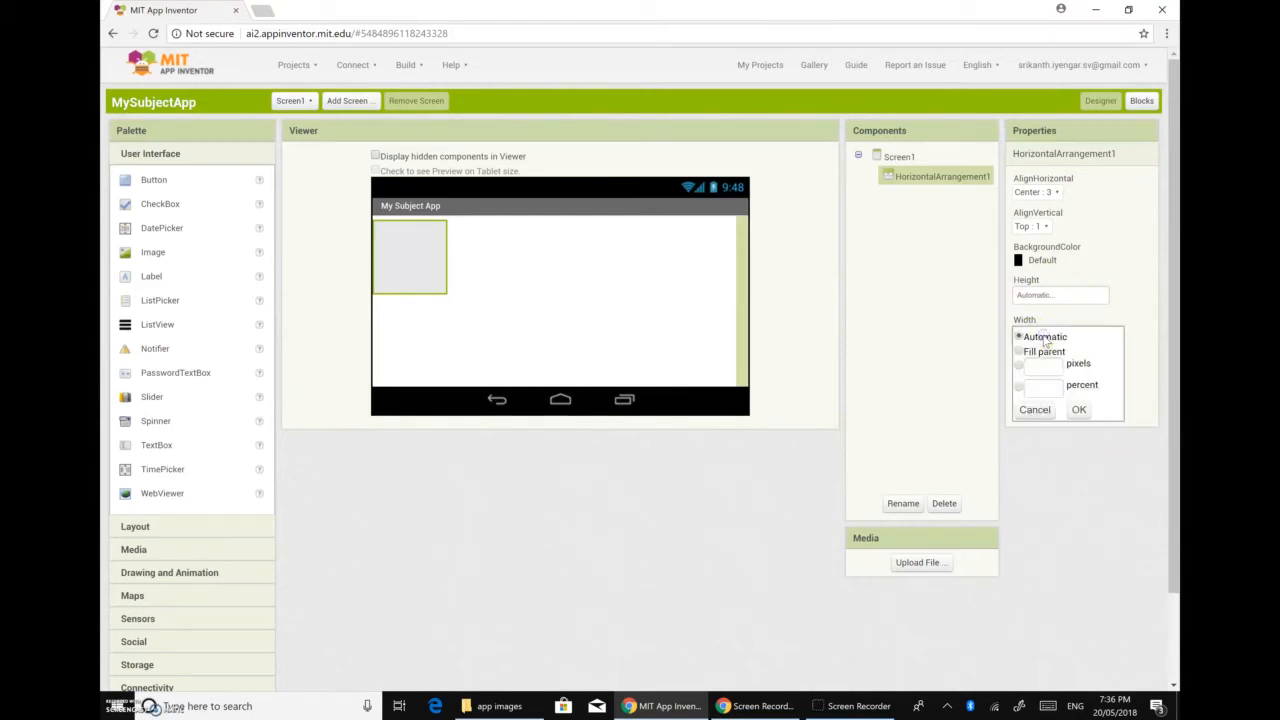
click(1020, 352)
click(1079, 409)
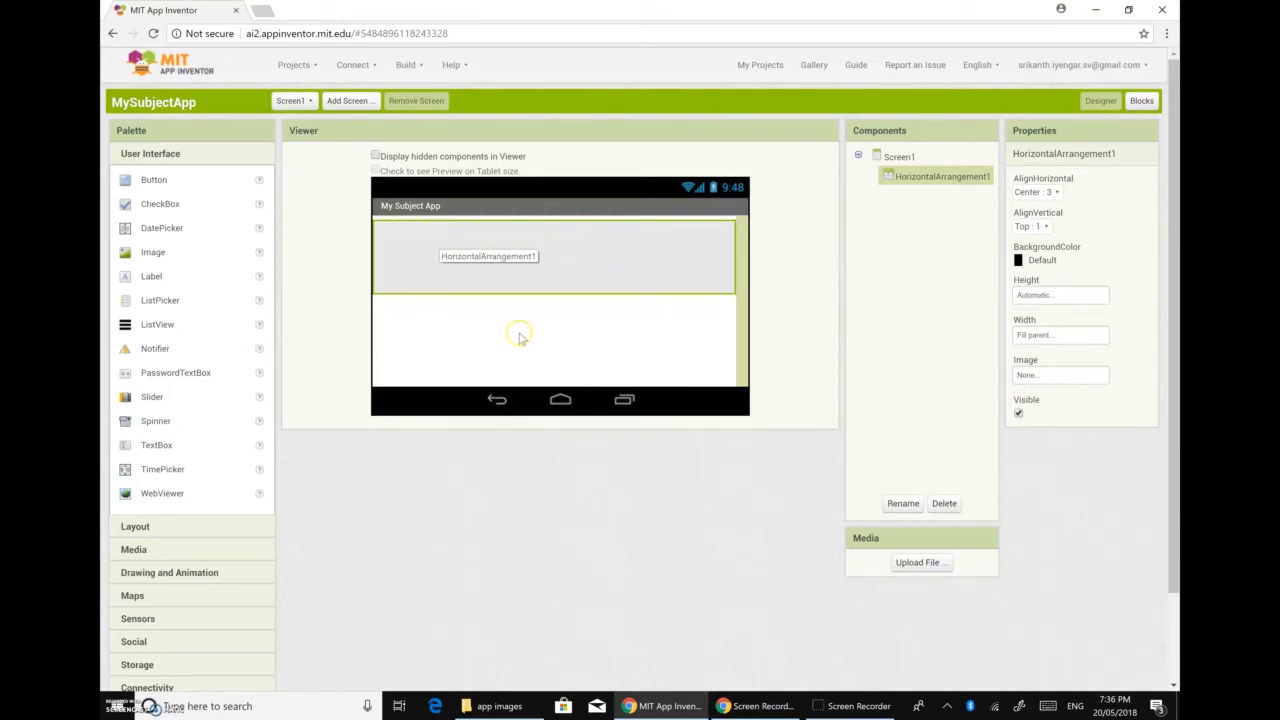
click(482, 330)
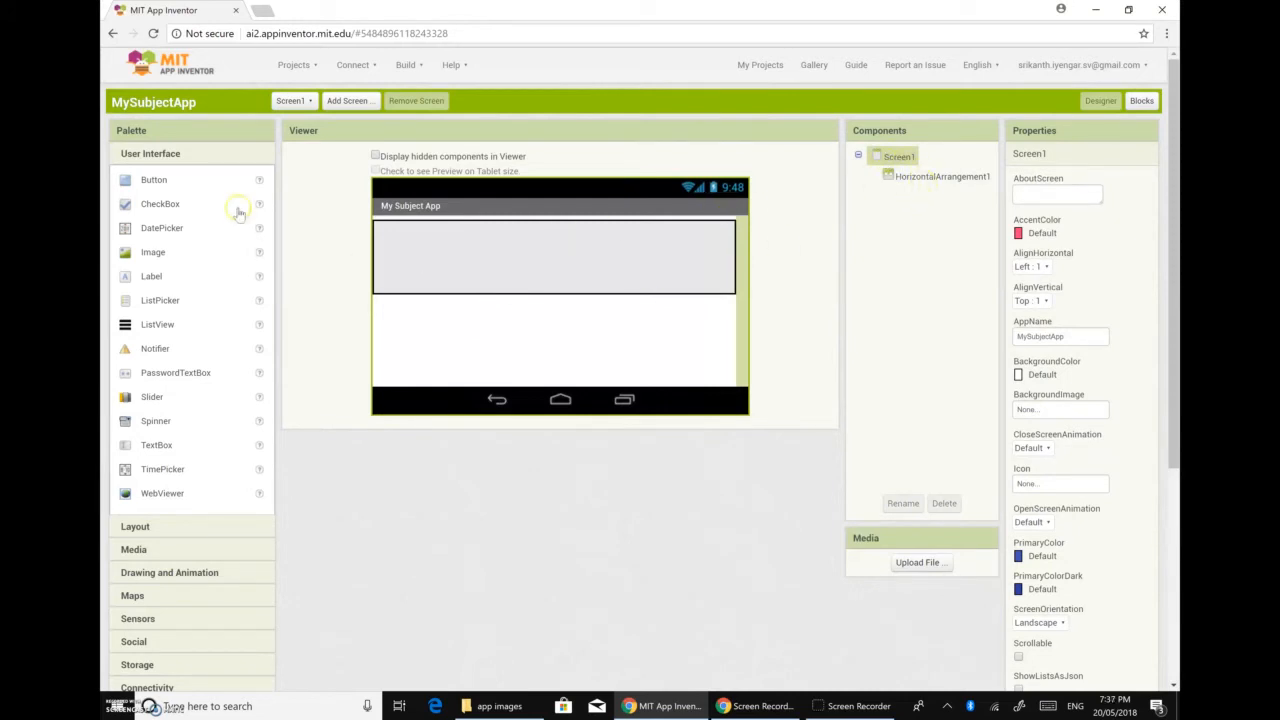
Step: Add a Button inside the horizontal arrangement and look over its properties
drag(149, 185, 429, 257)
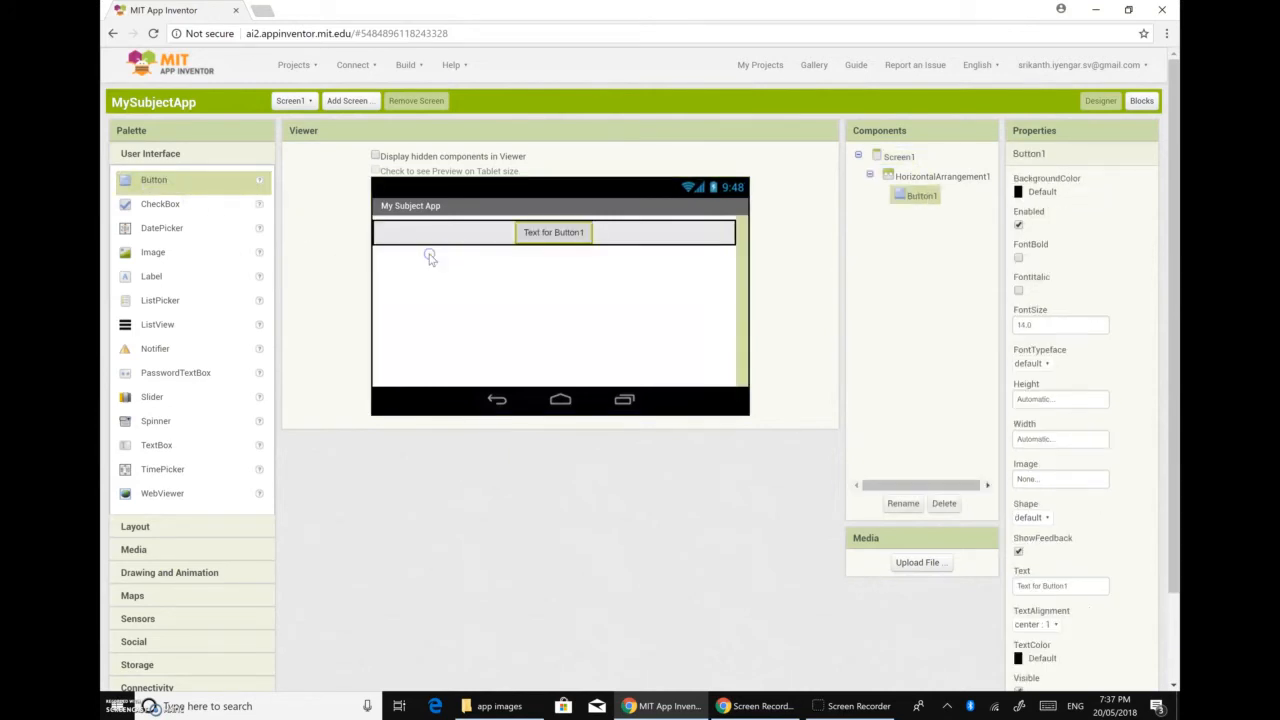
click(543, 232)
scroll(1095, 562, down, 2)
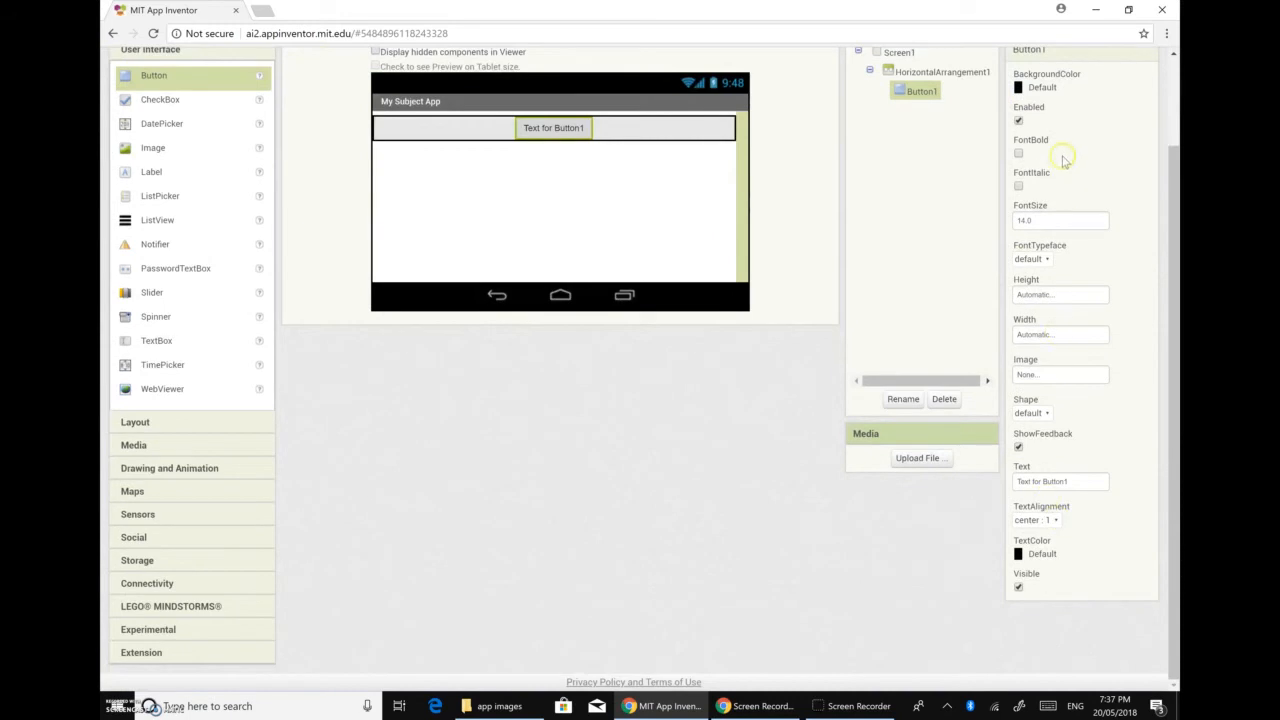
scroll(1085, 197, up, 2)
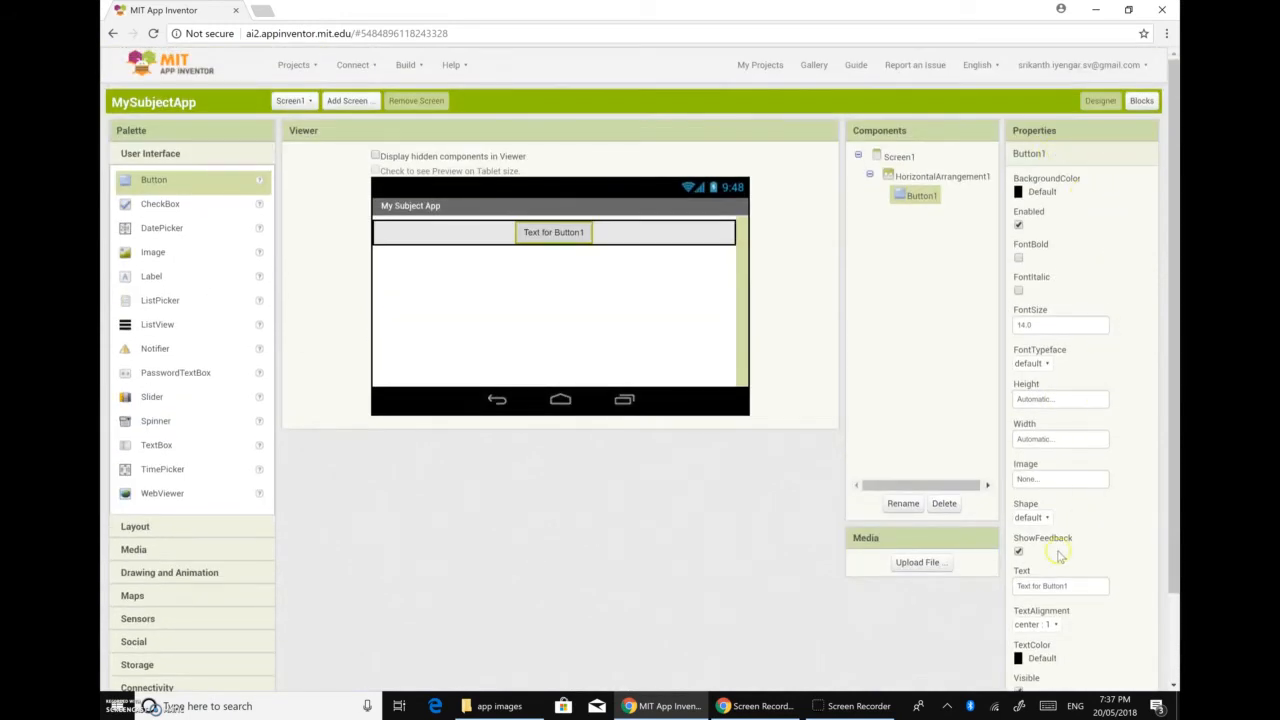
scroll(1085, 326, down, 1)
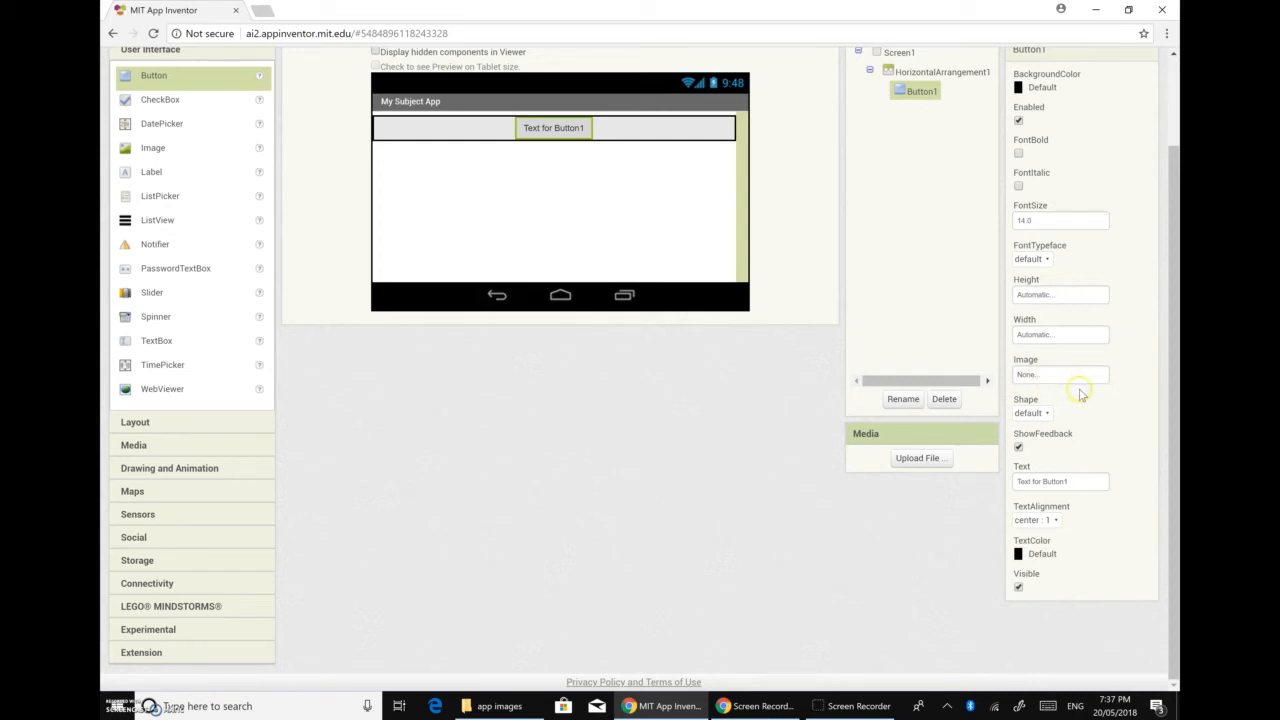
scroll(1057, 486, up, 2)
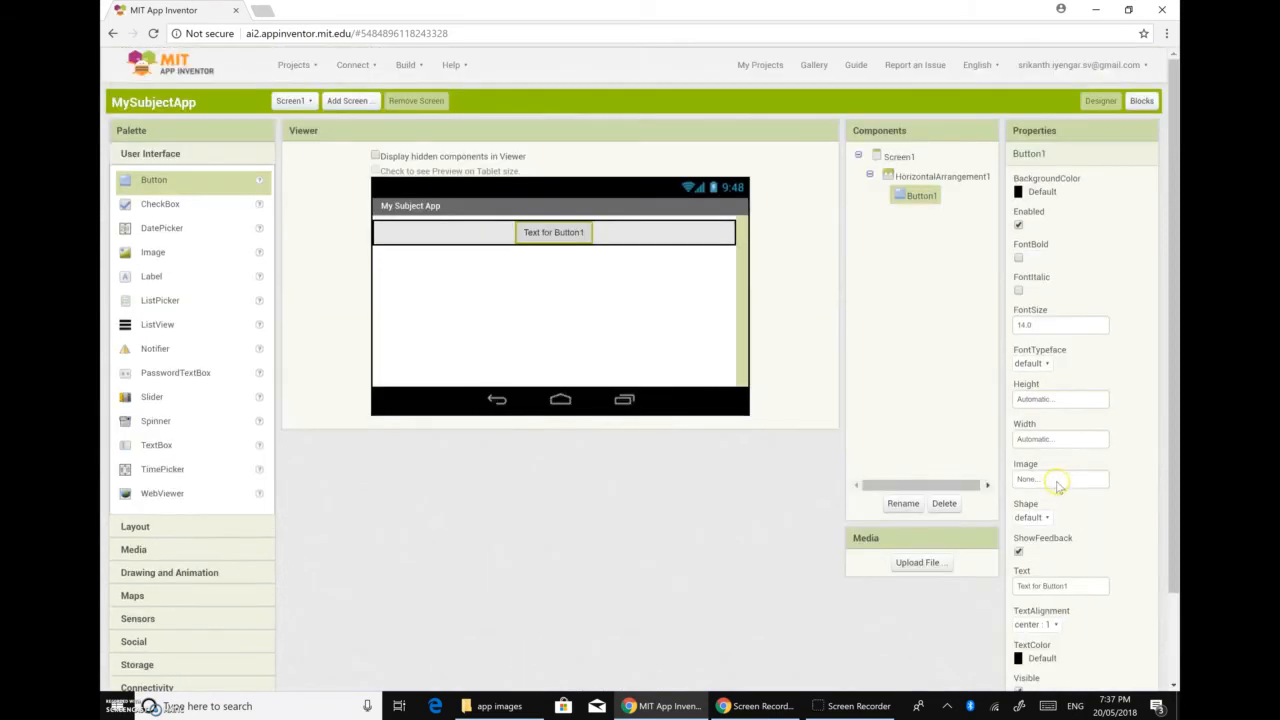
Step: Set the button's text to "Page 1"
scroll(1057, 486, down, 2)
drag(1079, 482, 979, 485)
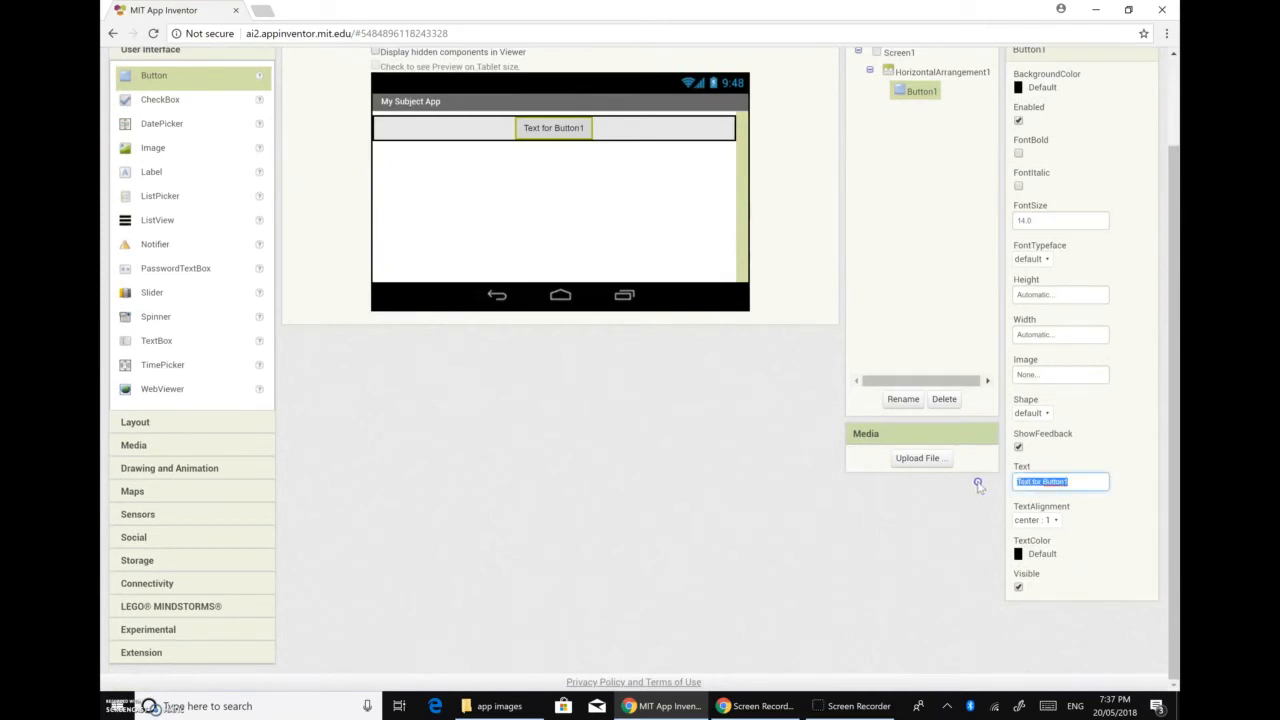
text(Page 1)
click(625, 398)
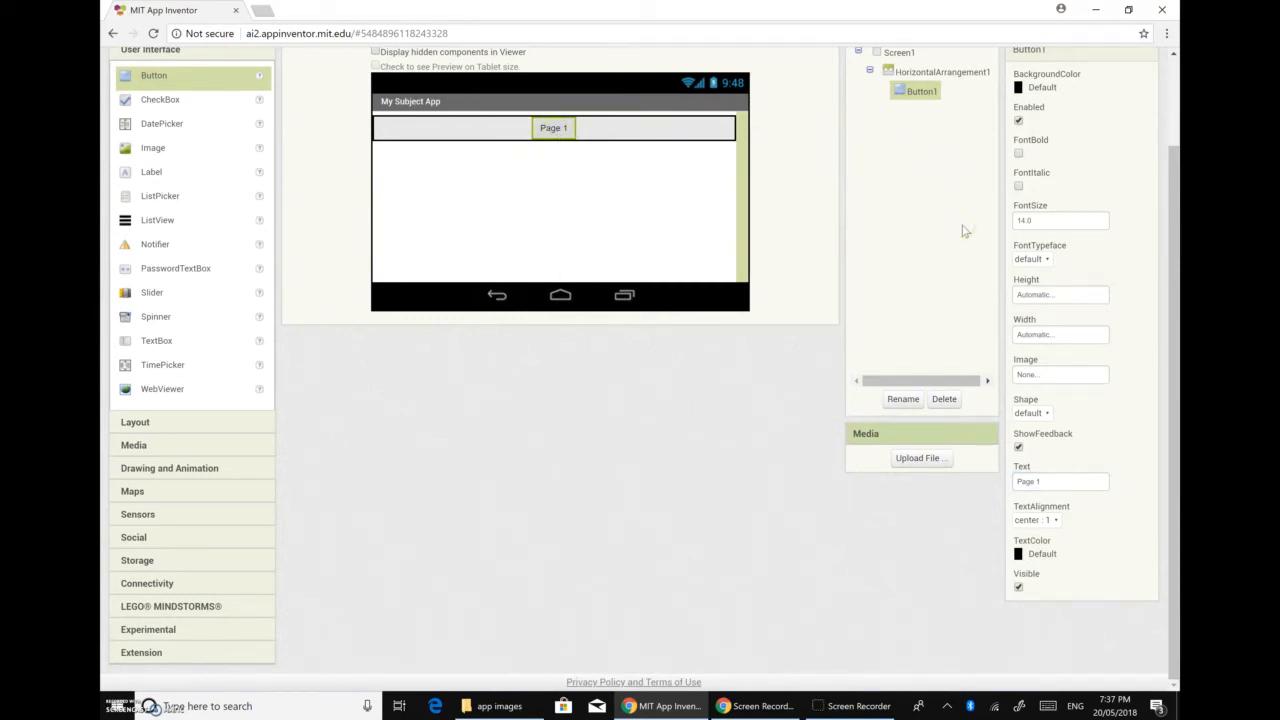
Step: Add two more Buttons inside the horizontal arrangement, after the Page 1 button
scroll(963, 231, up, 2)
click(964, 180)
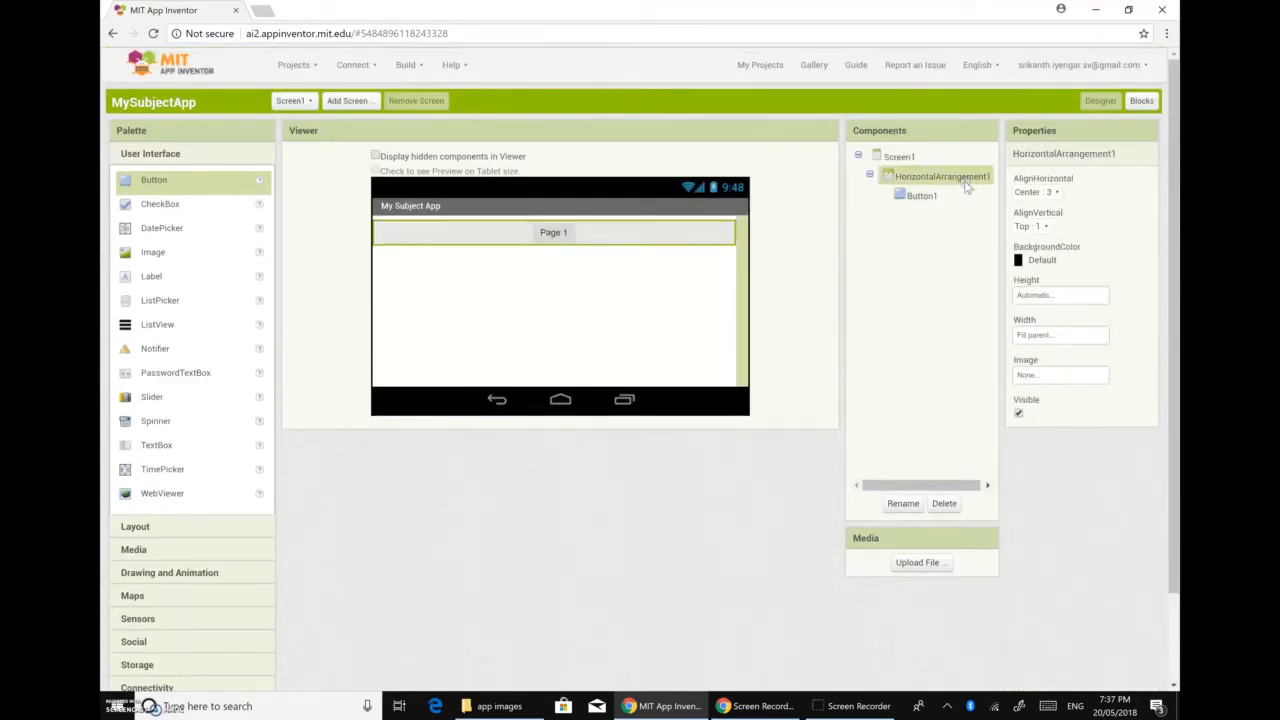
click(538, 236)
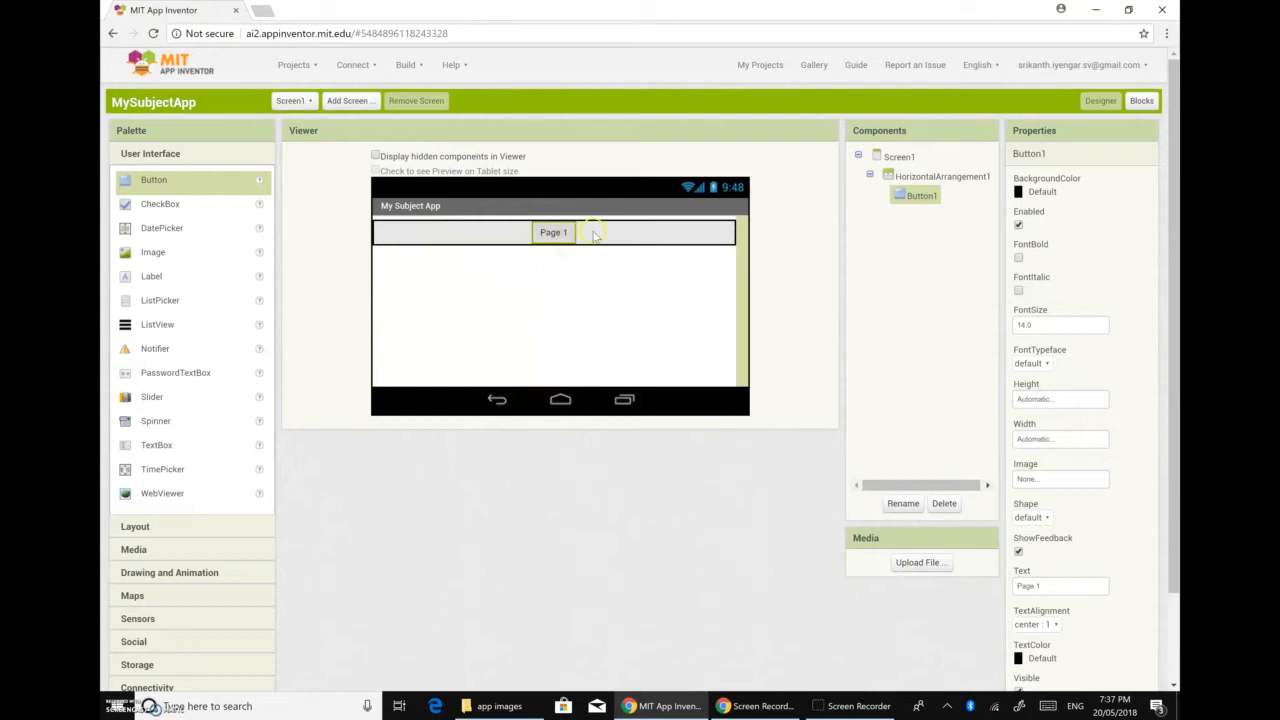
drag(152, 181, 640, 232)
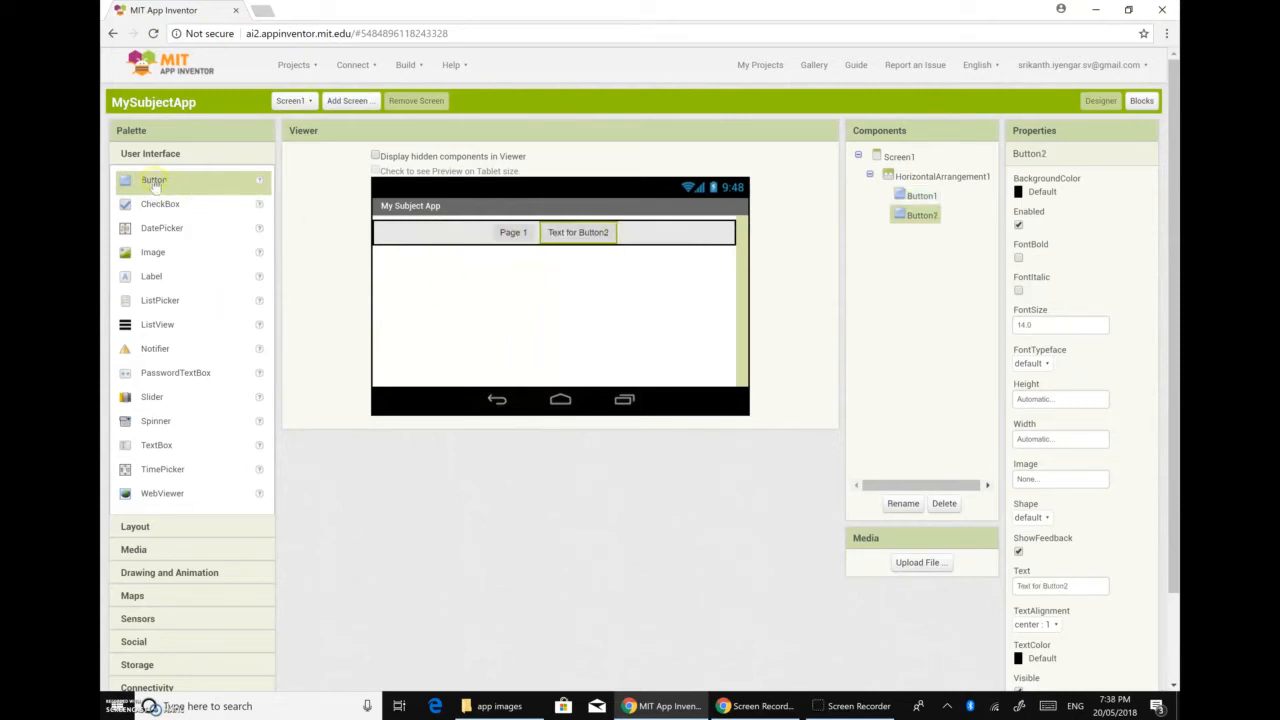
drag(152, 182, 673, 230)
Step: Set the second button's text to "Page 2"
click(537, 238)
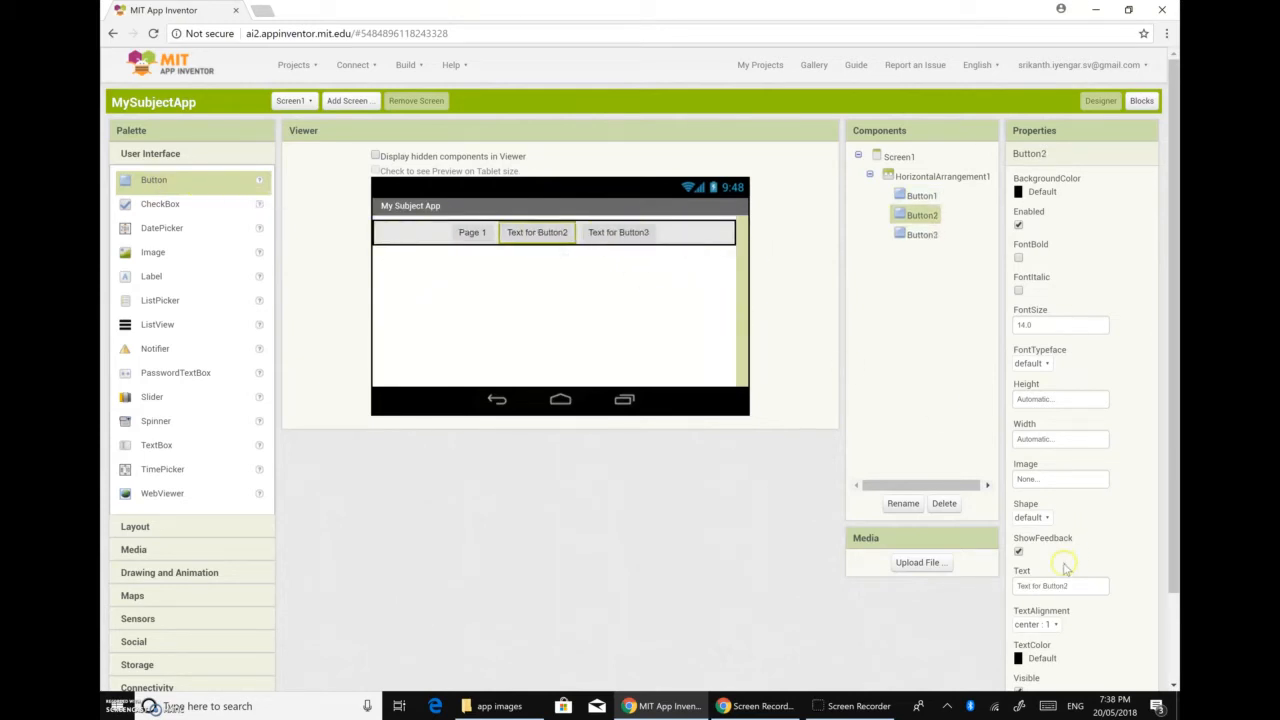
scroll(1063, 566, down, 1)
drag(1008, 481, 908, 487)
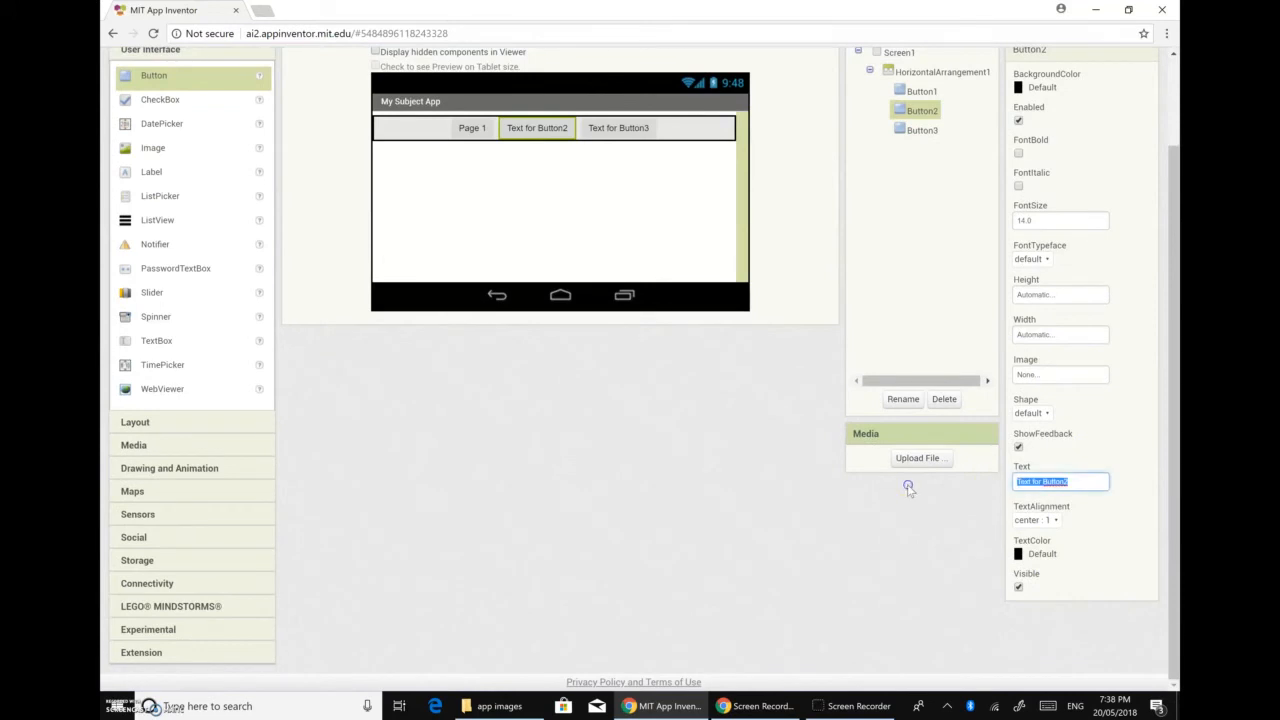
text(Page 2)
click(499, 386)
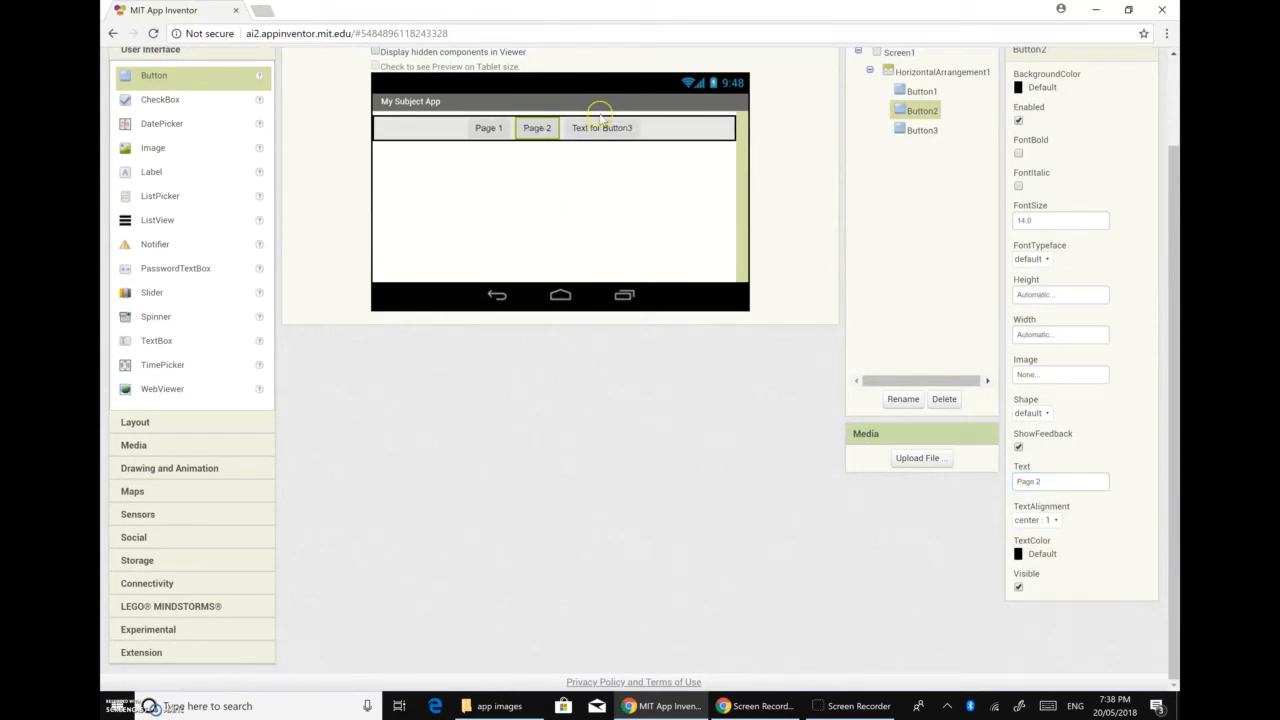
Step: Set the third button's text to "Page 3"
click(598, 128)
click(1080, 482)
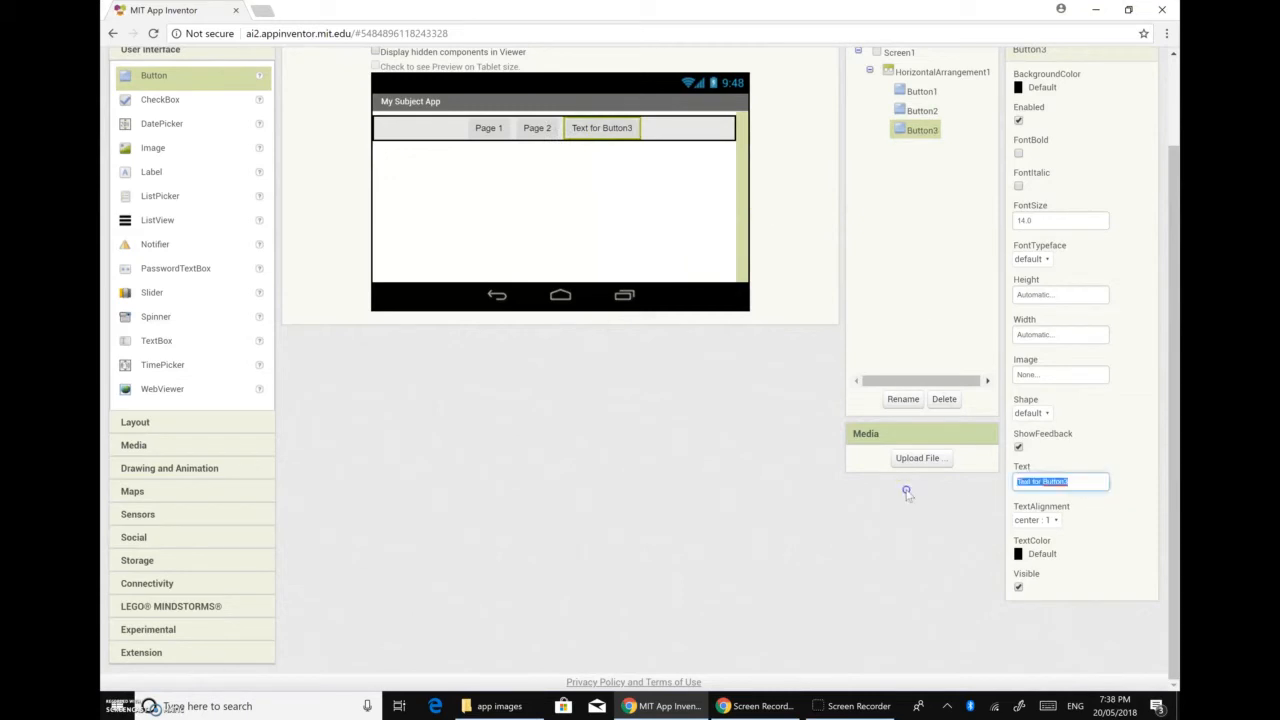
text(Page 3)
click(658, 372)
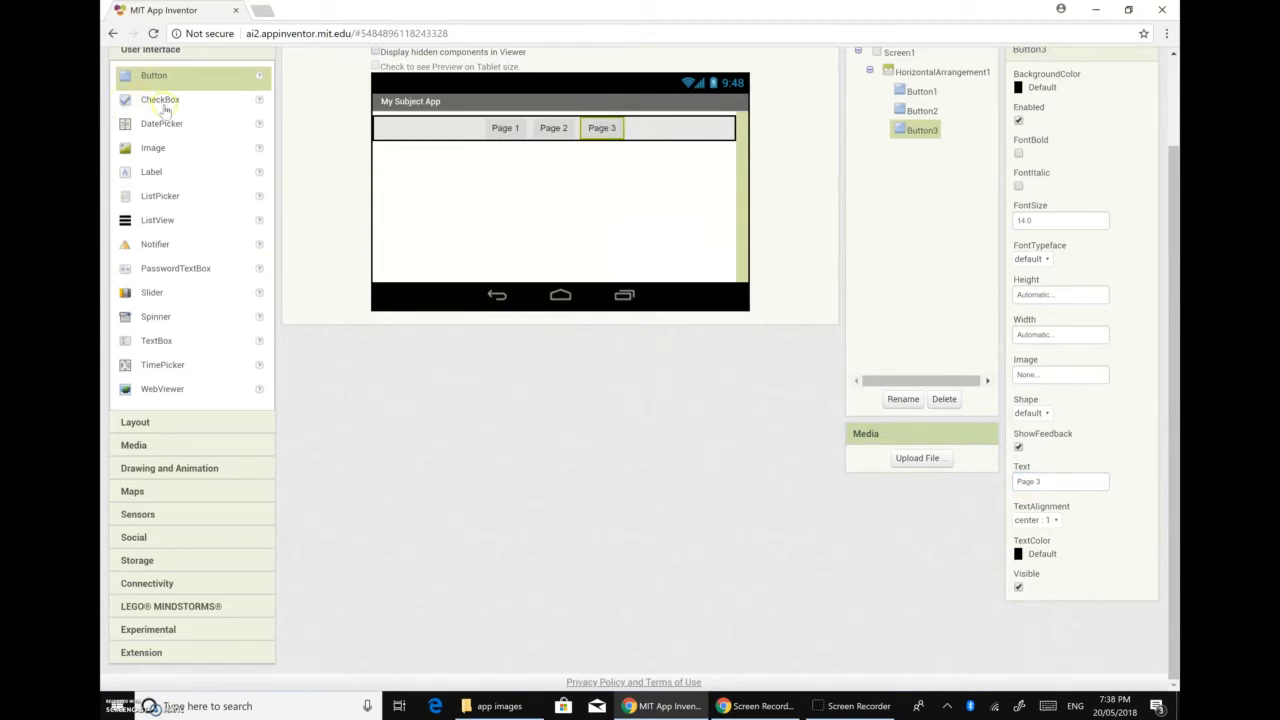
Step: Add a fourth Button at the end of the horizontal arrangement and set its text to "Page 4"
scroll(171, 220, up, 1)
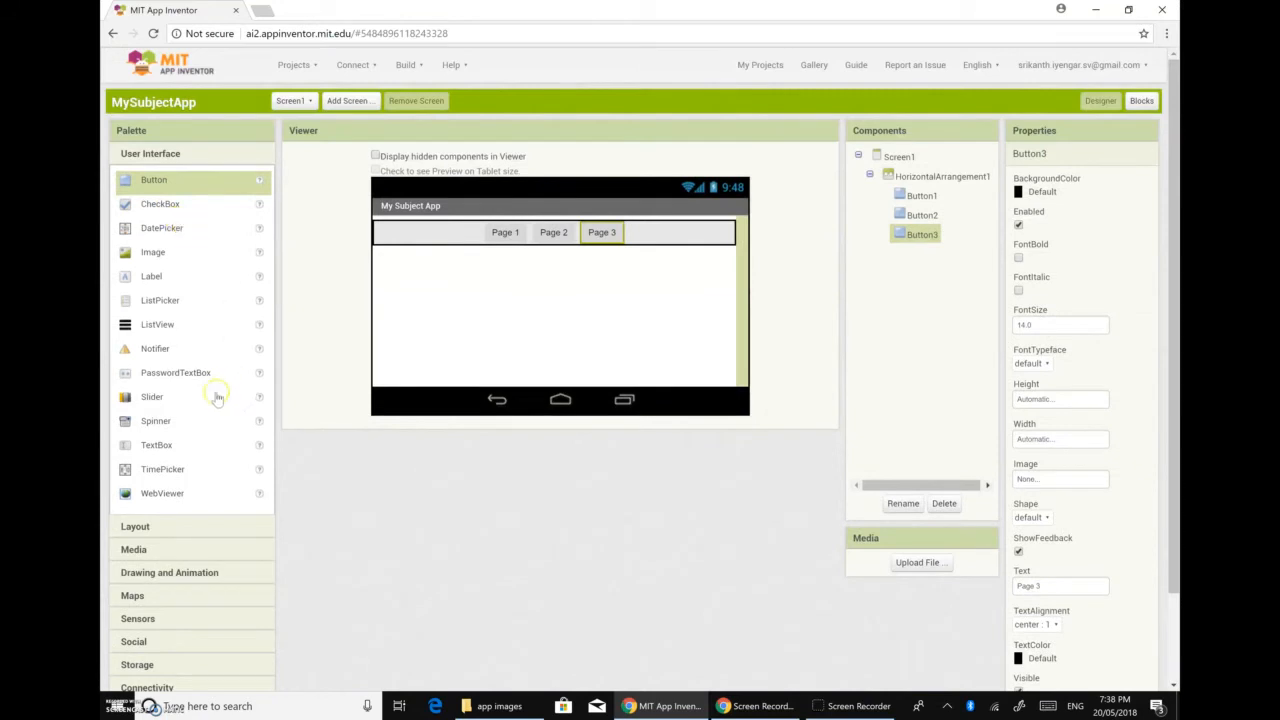
scroll(230, 372, down, 1)
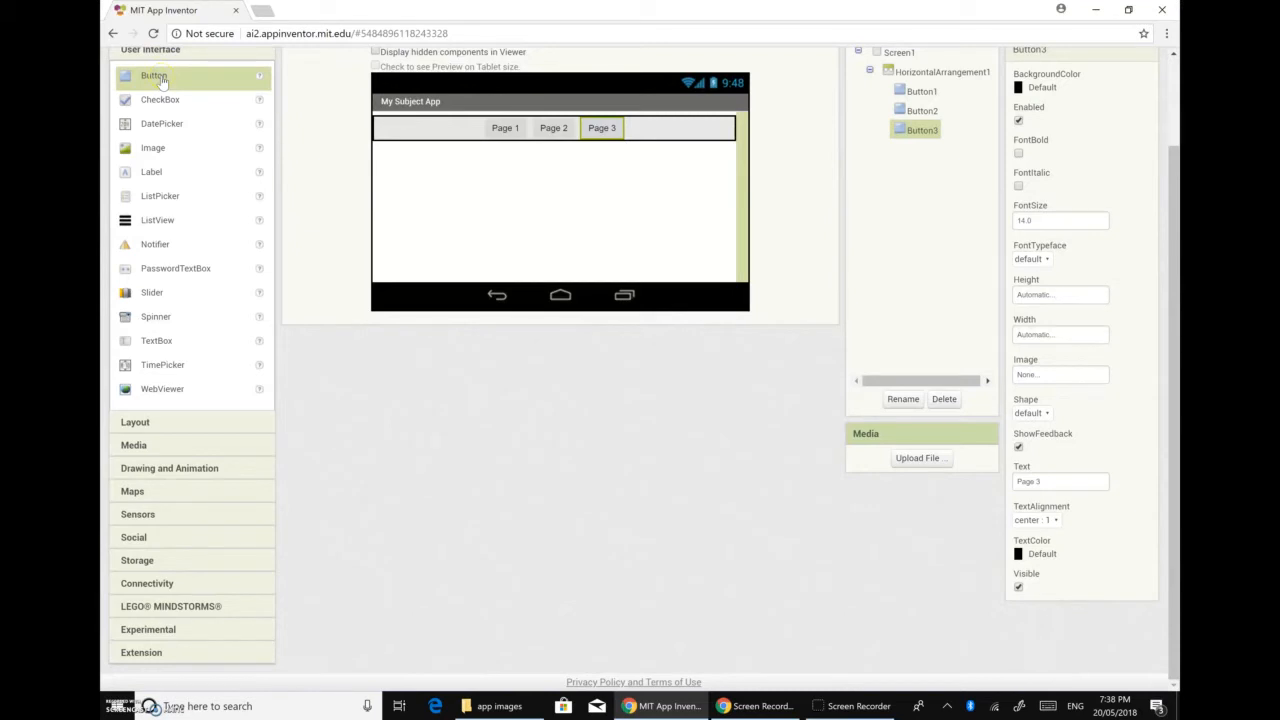
drag(156, 76, 688, 150)
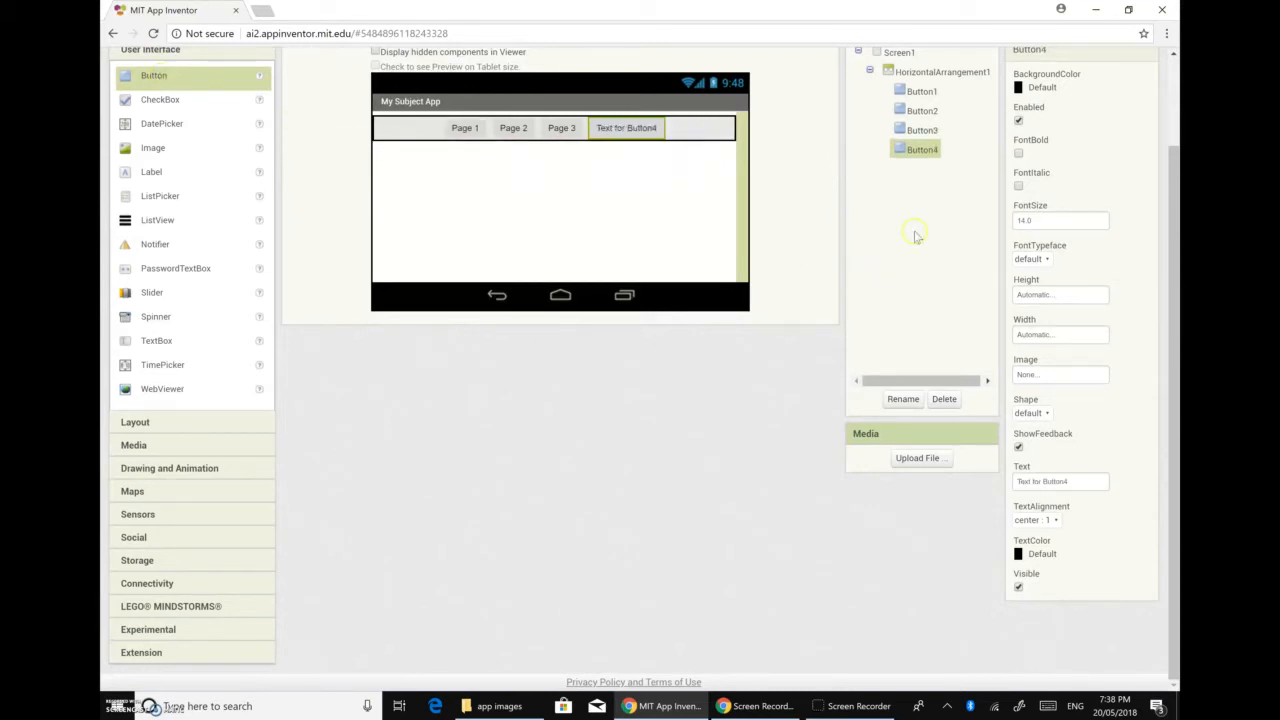
click(1078, 481)
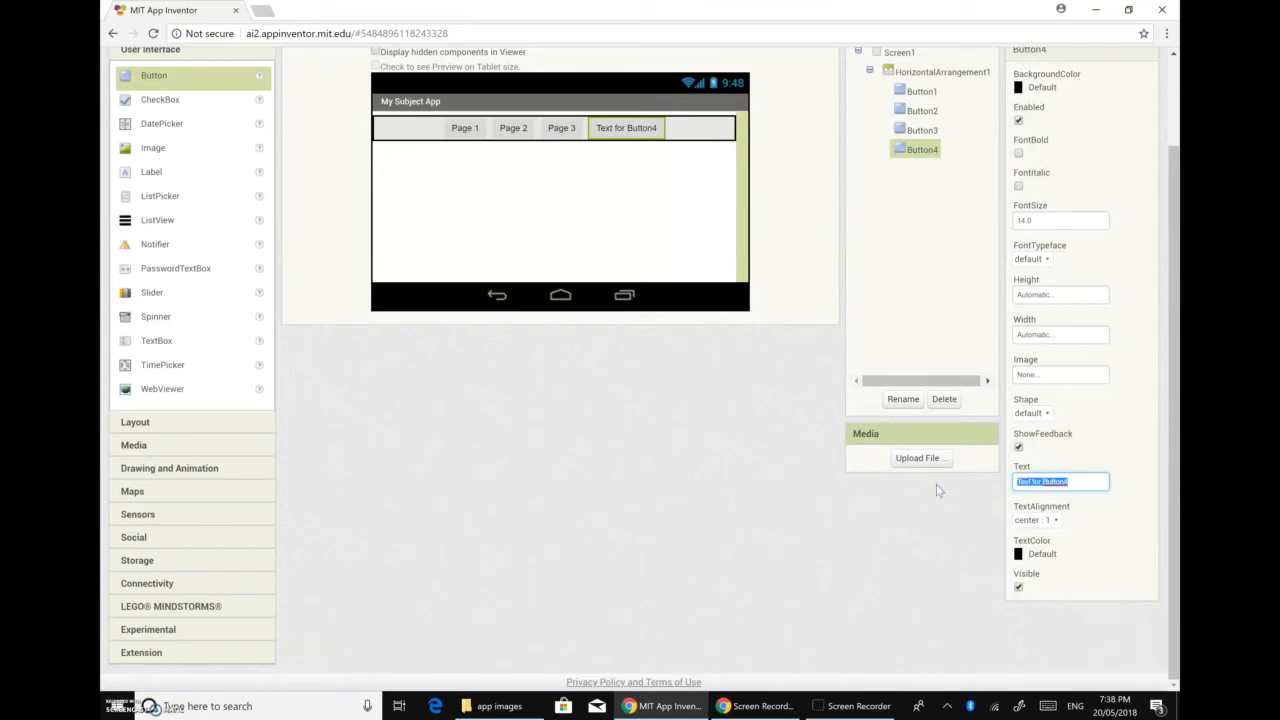
text(Page 4)
click(505, 538)
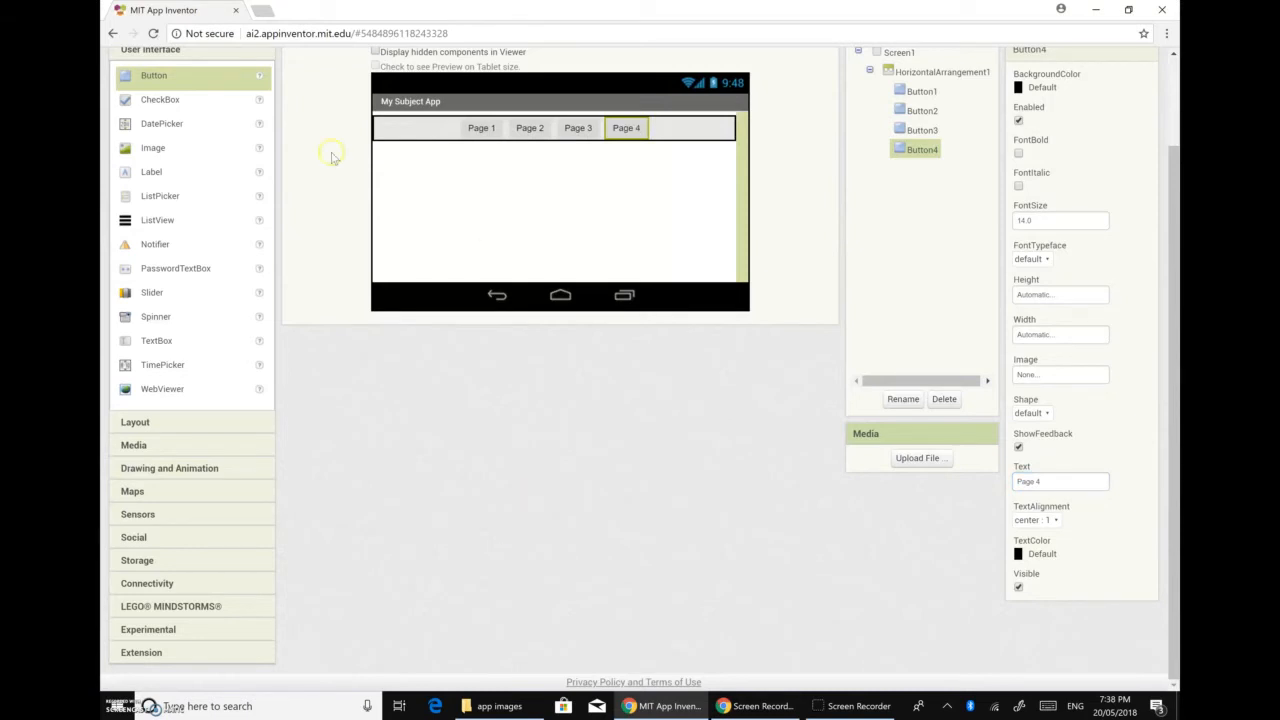
Step: Add a fifth Button at the end of the horizontal arrangement and set its text to "Page 5"
drag(158, 75, 700, 135)
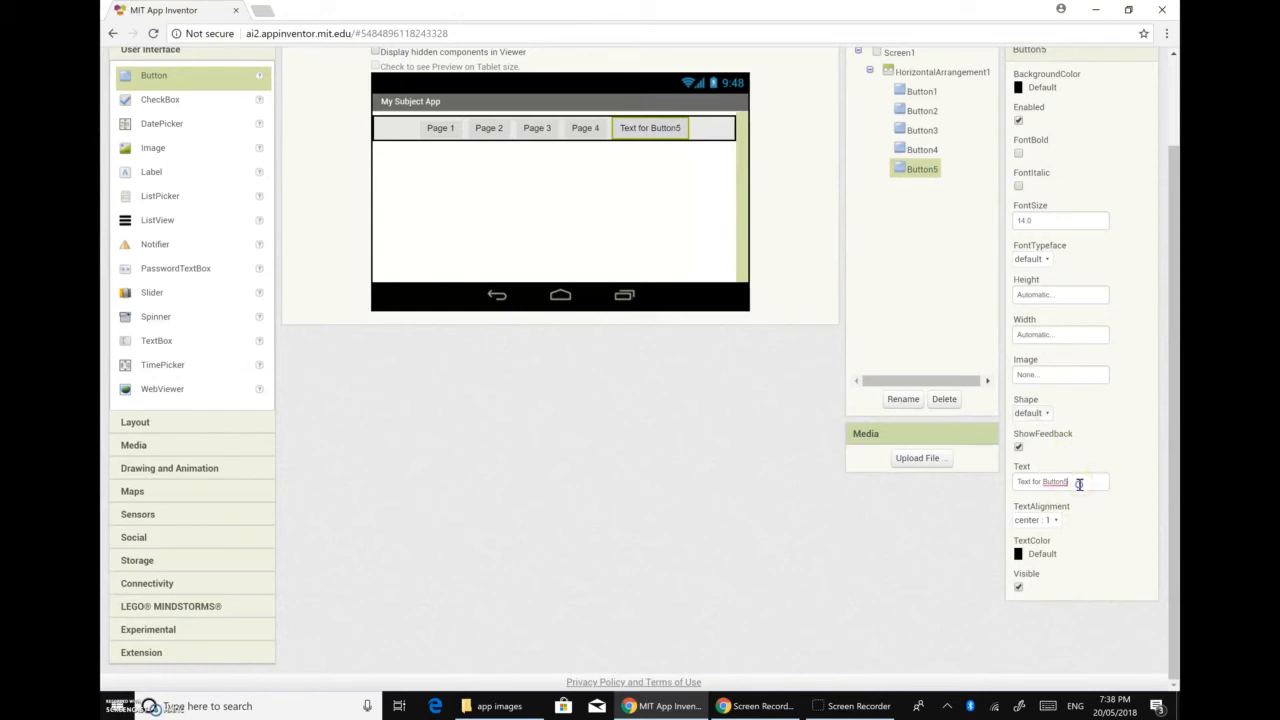
drag(1082, 481, 879, 476)
text(Page 5)
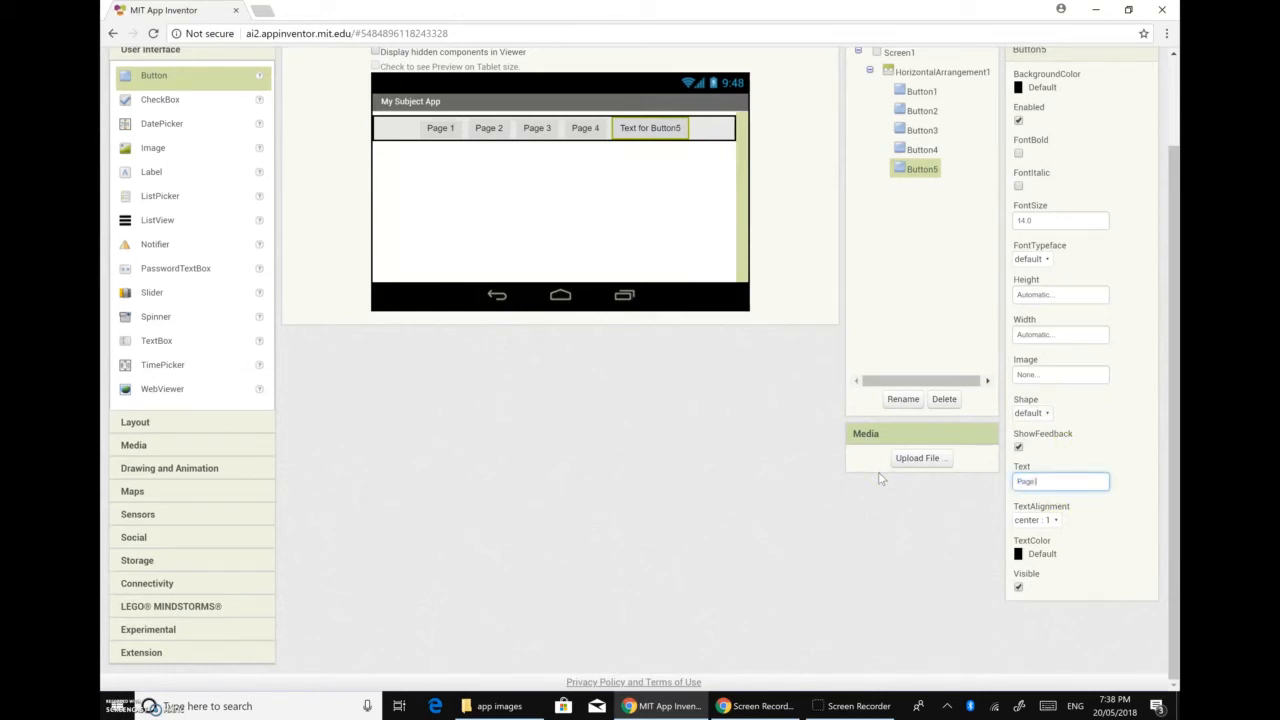
click(572, 410)
scroll(505, 200, up, 1)
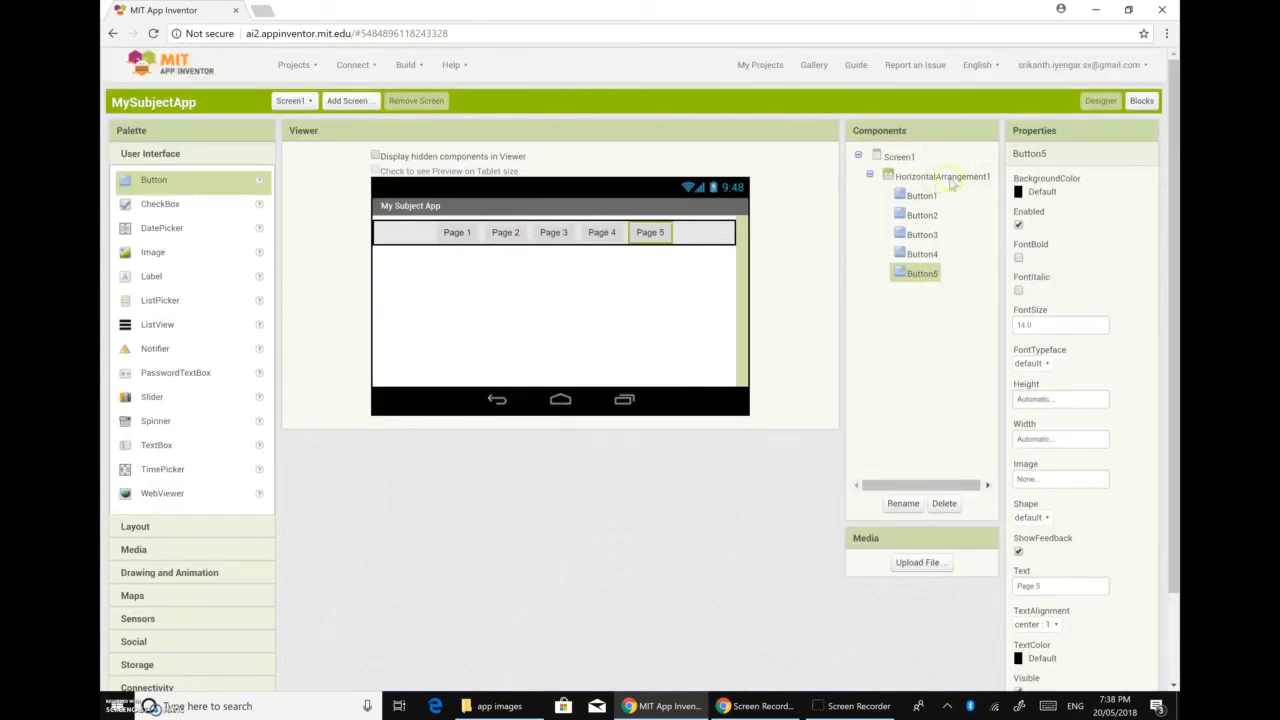
Step: Check each of the five buttons in the component tree, and look over the screen's own properties
click(929, 197)
click(926, 215)
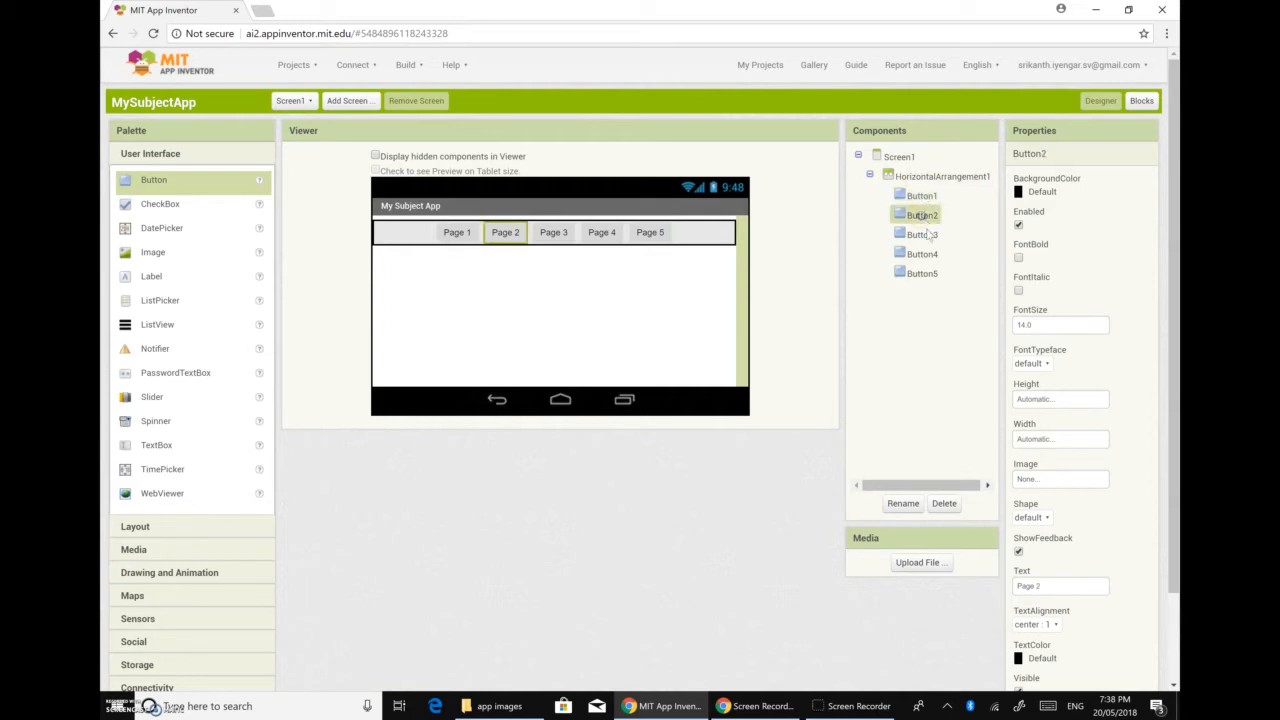
click(923, 234)
click(922, 254)
click(922, 273)
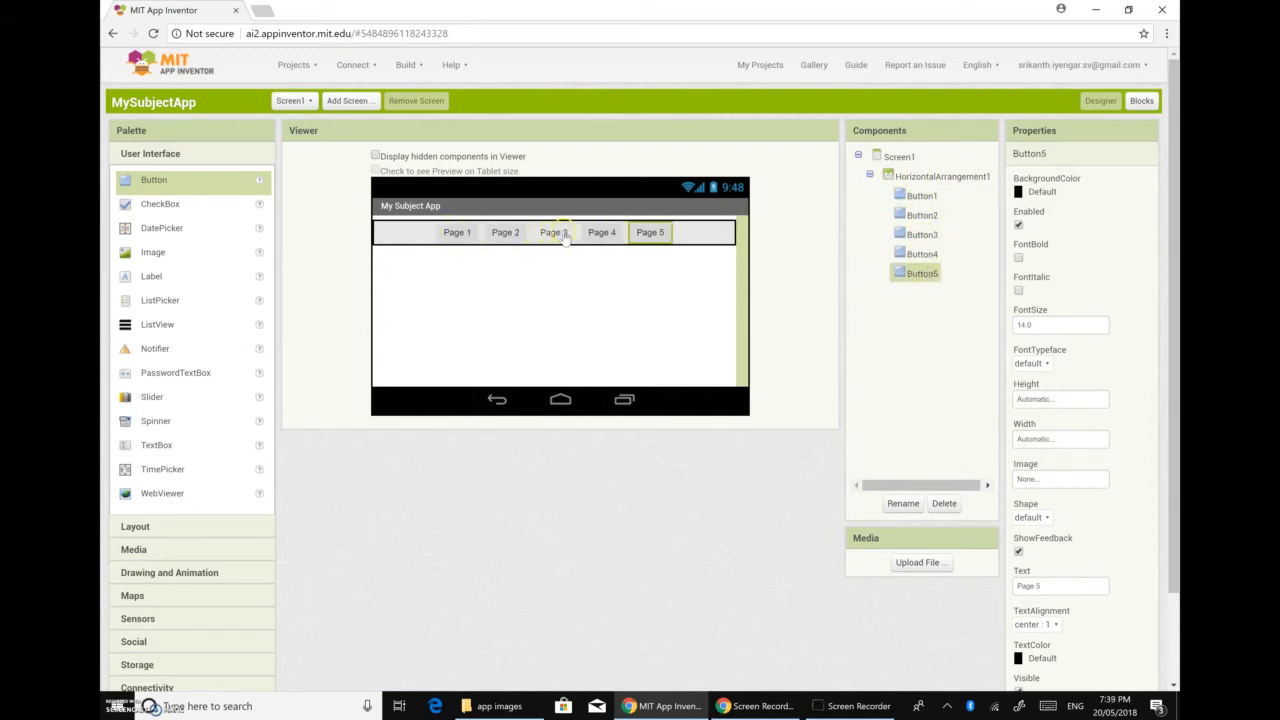
click(640, 260)
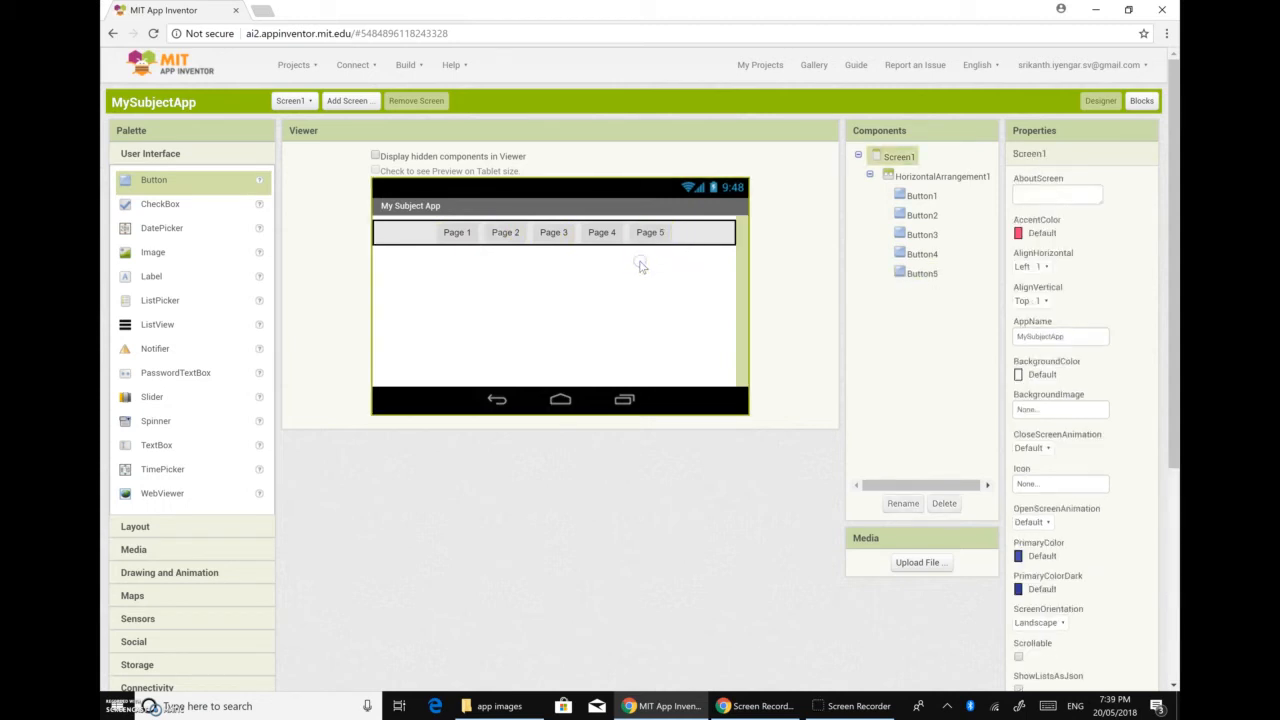
scroll(641, 275, down, 3)
scroll(638, 272, up, 3)
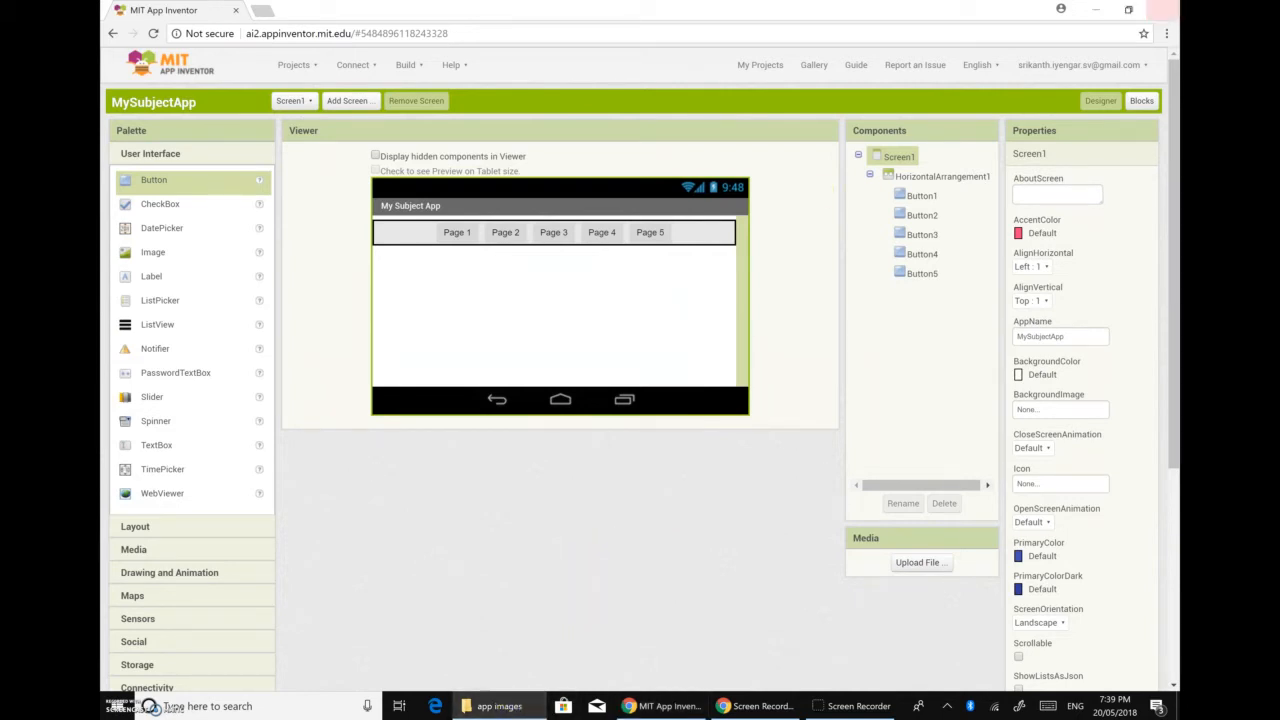
Step: Switch to the "app images" folder in File Explorer, look over the icon and page images im1 to im5, and minimise the folder window
key(alt+Tab)
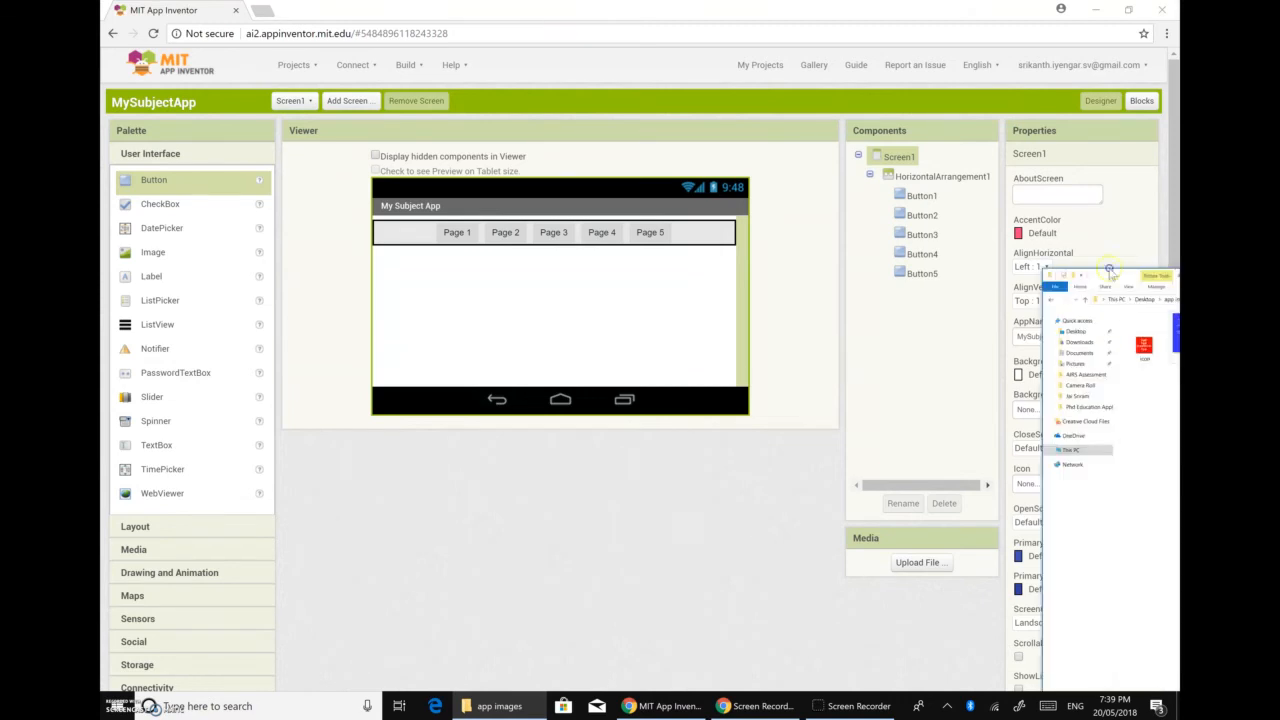
drag(690, 200, 857, 64)
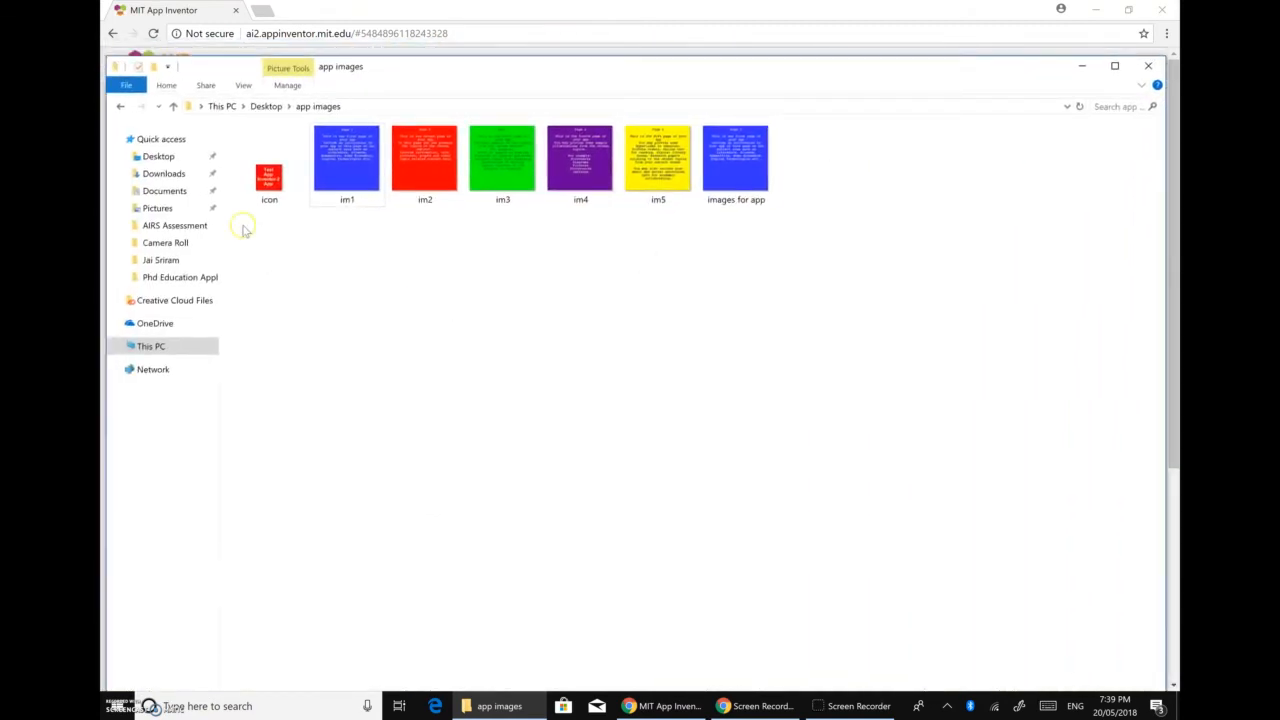
click(260, 176)
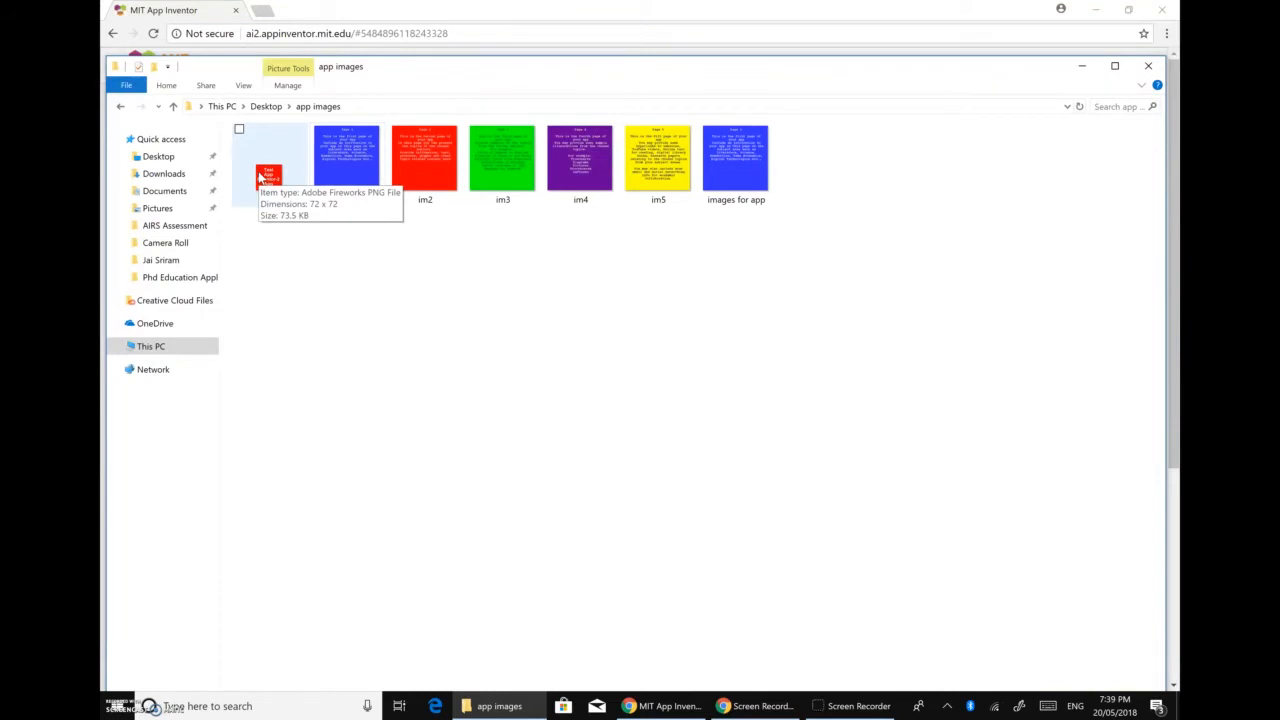
click(362, 176)
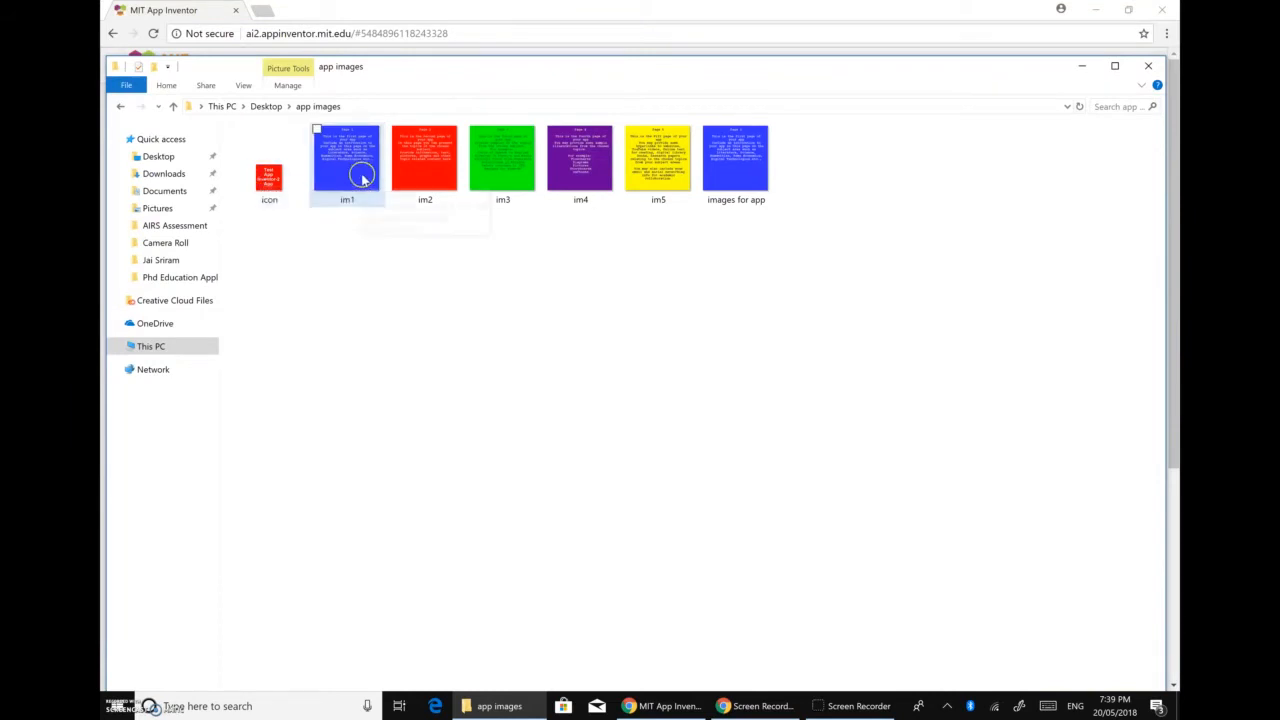
click(414, 161)
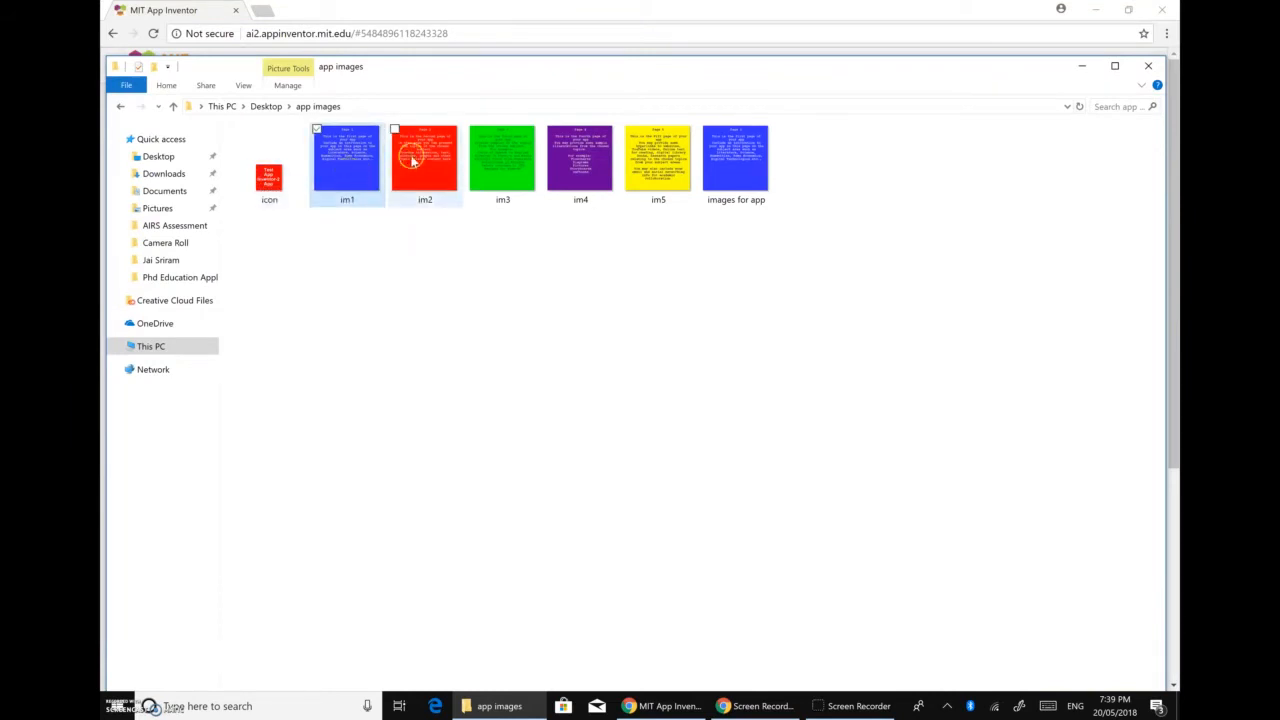
click(500, 163)
click(573, 163)
click(655, 166)
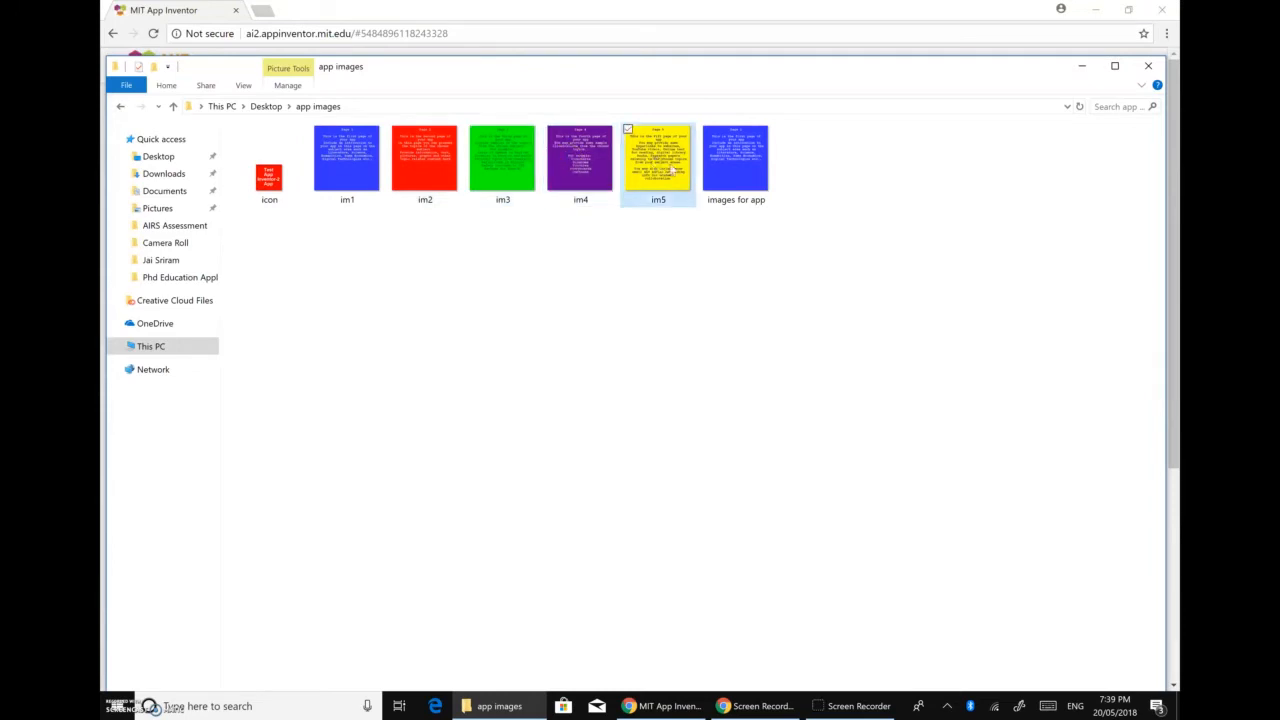
click(336, 176)
click(740, 152)
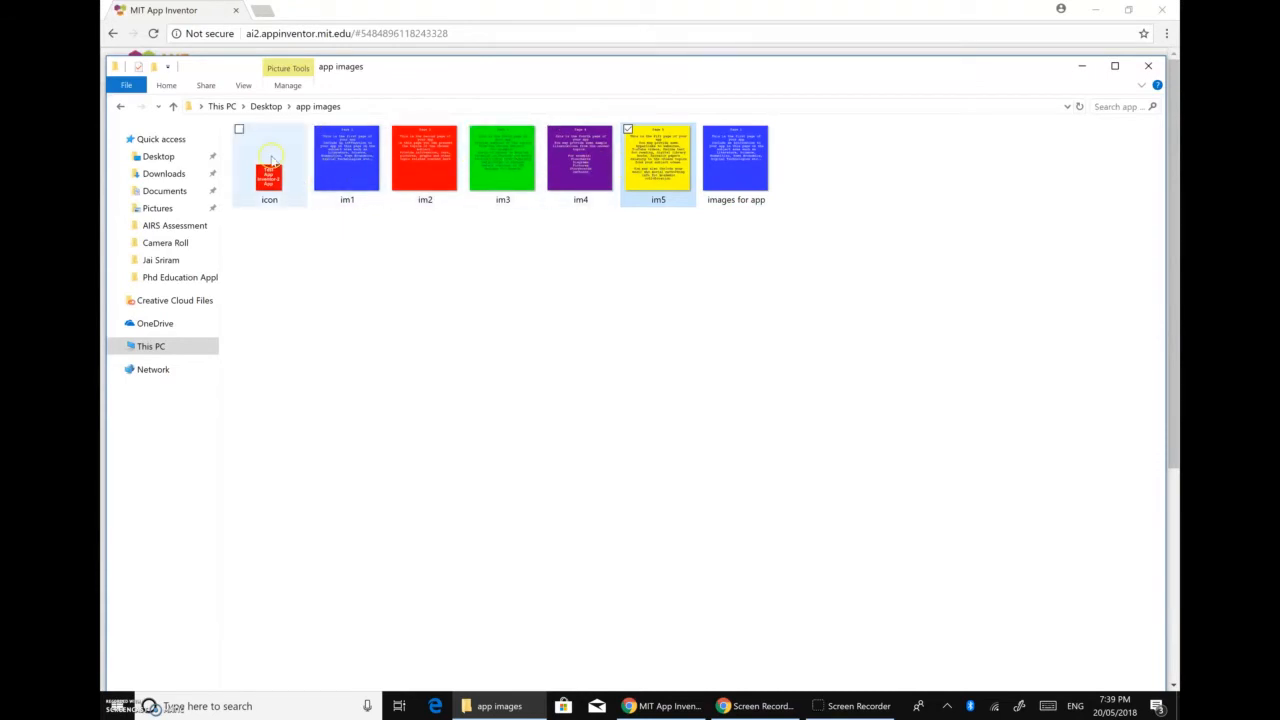
click(1082, 70)
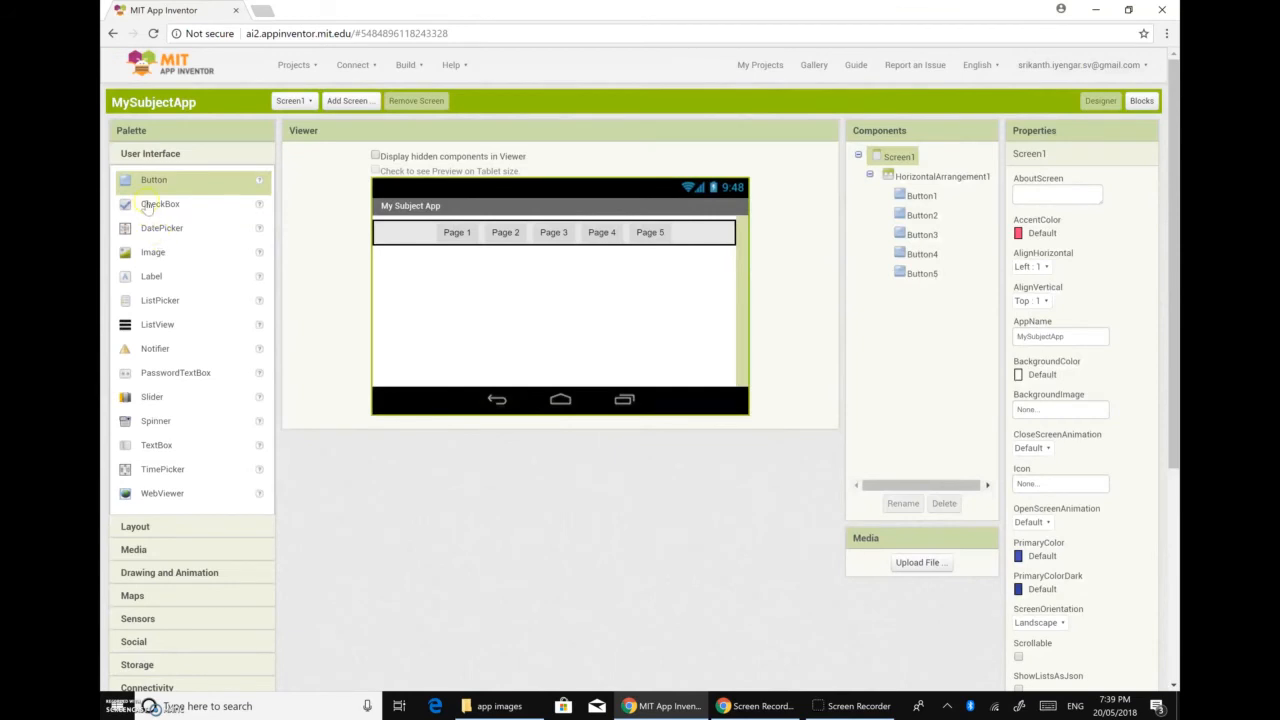
Step: Add a VerticalScrollArrangement below the button row, with its width set to Fill parent and its horizontal alignment to Center
click(136, 527)
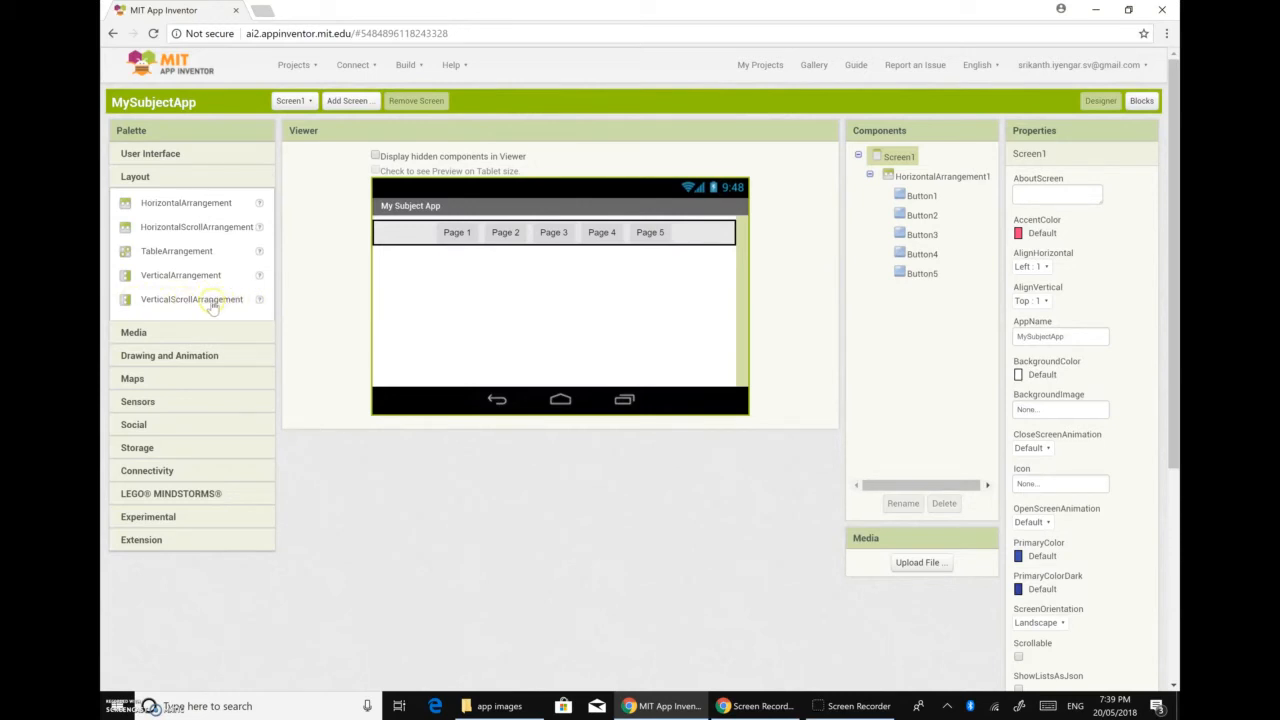
drag(159, 305, 475, 294)
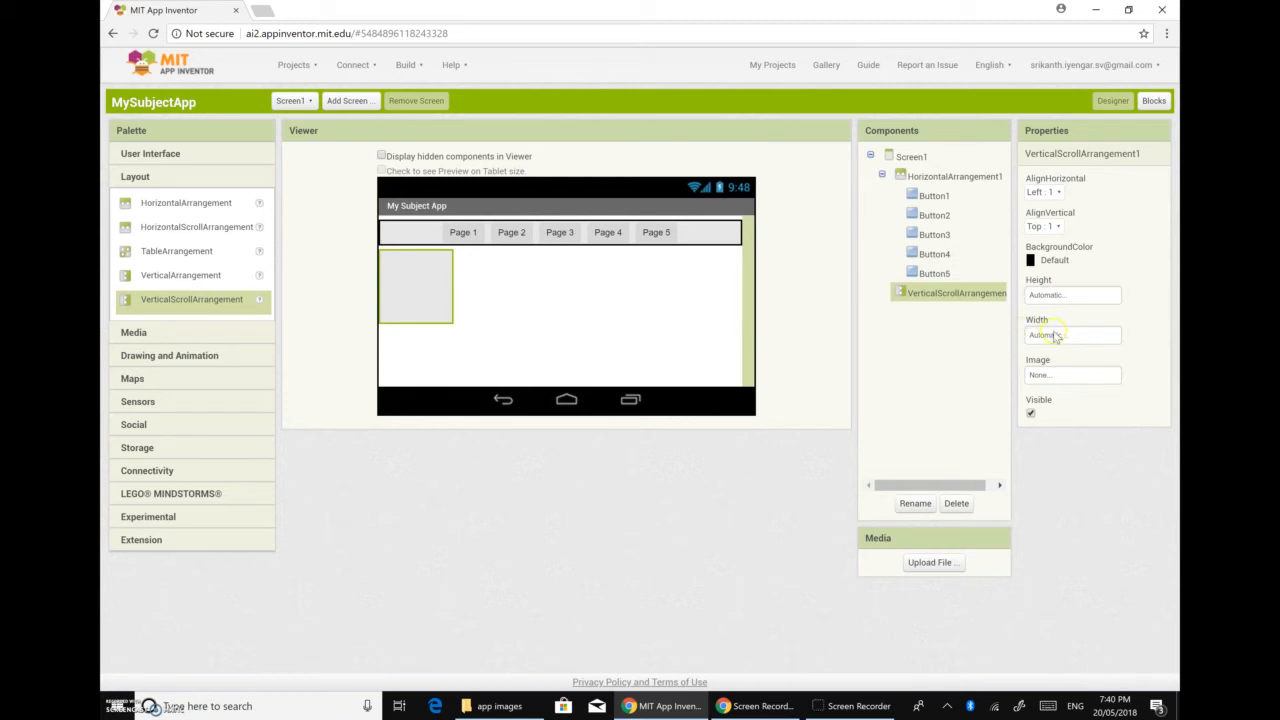
click(1056, 337)
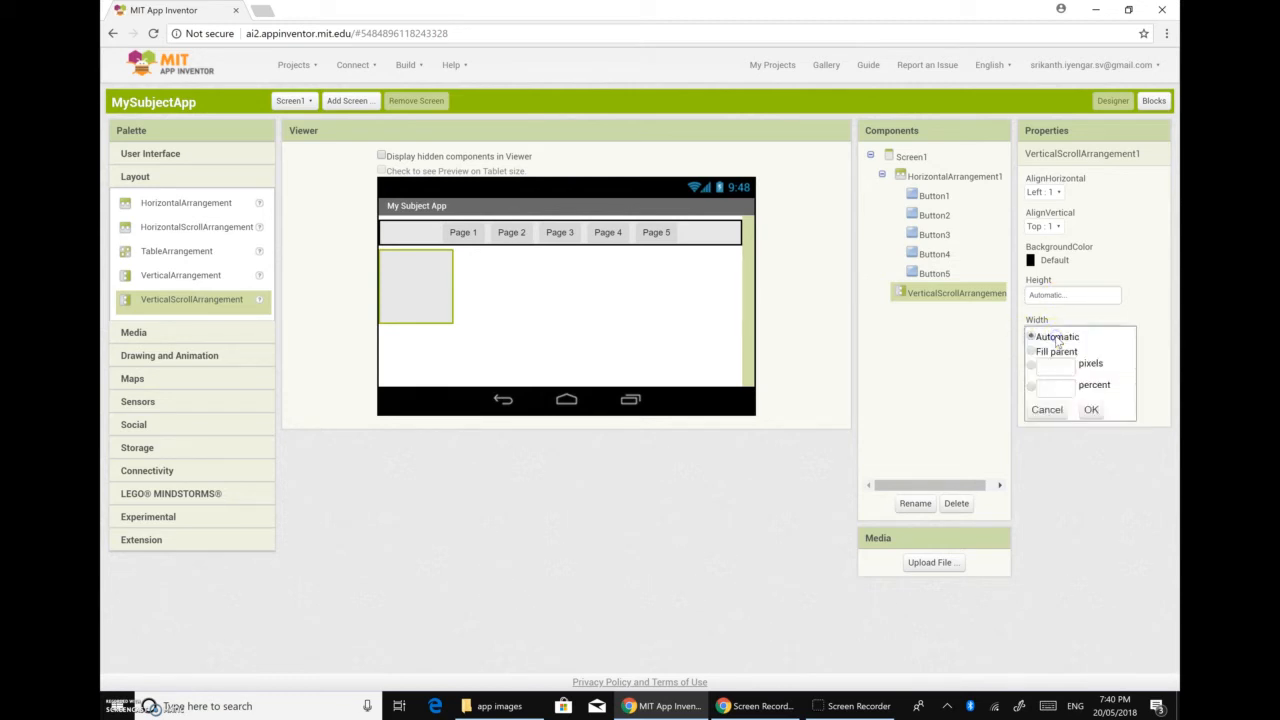
click(1091, 409)
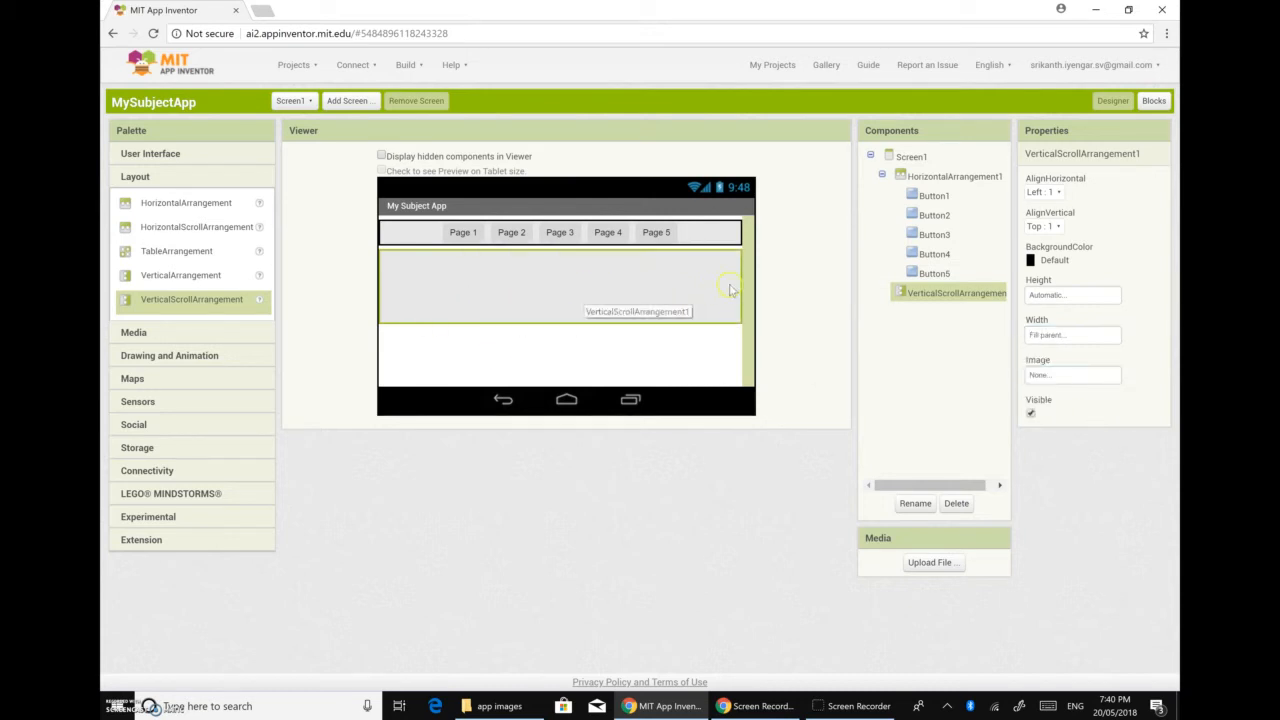
click(1063, 196)
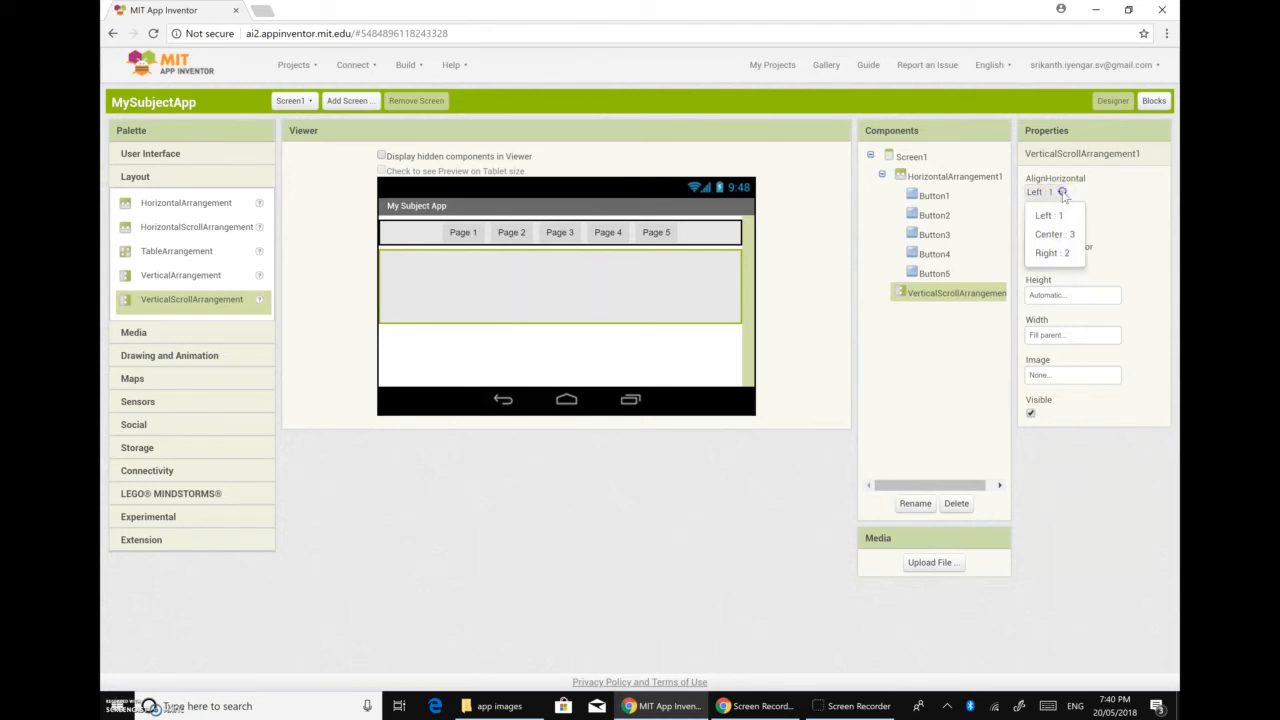
click(1068, 232)
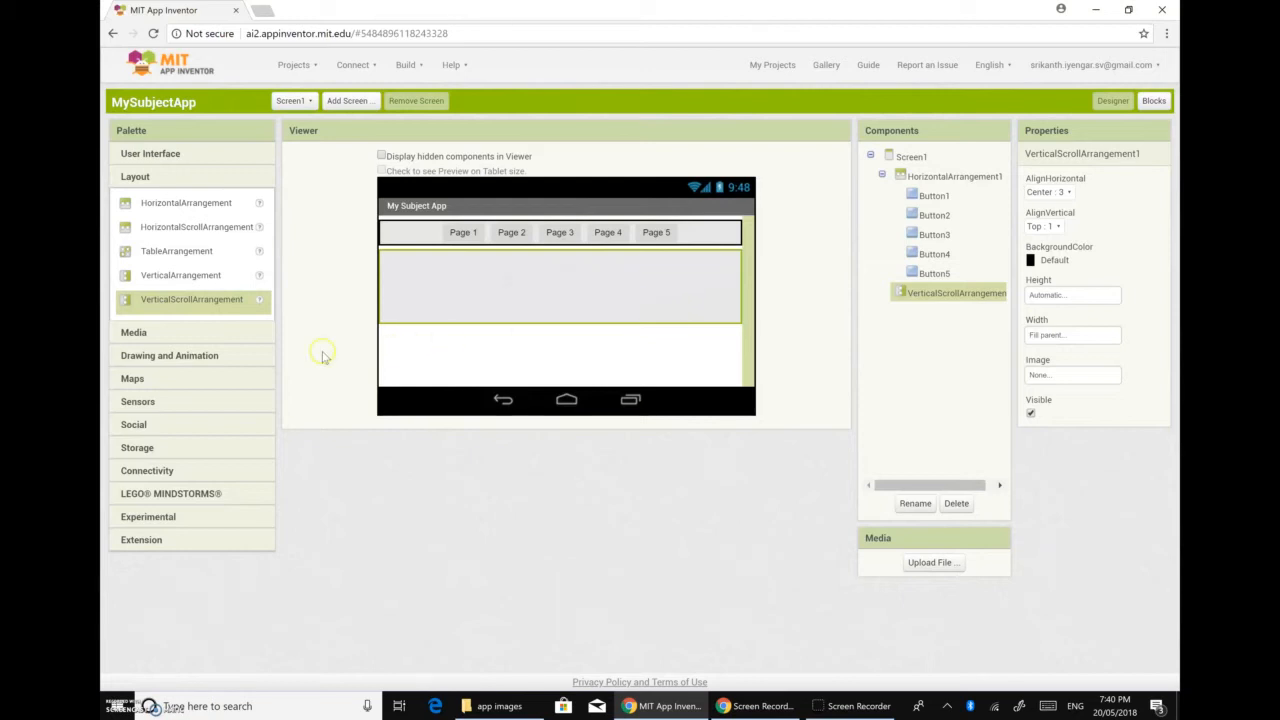
Step: Add an Image component inside the vertical scroll arrangement and set its width to Fill parent
click(146, 155)
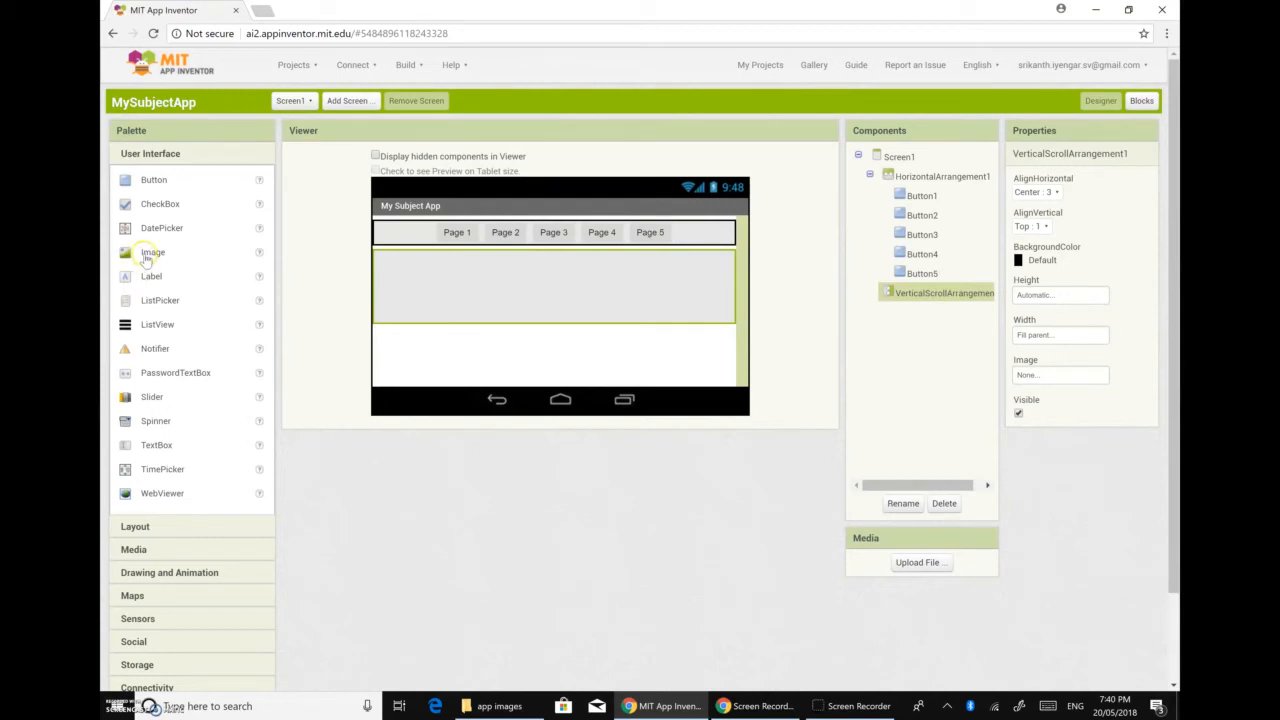
drag(147, 258, 548, 302)
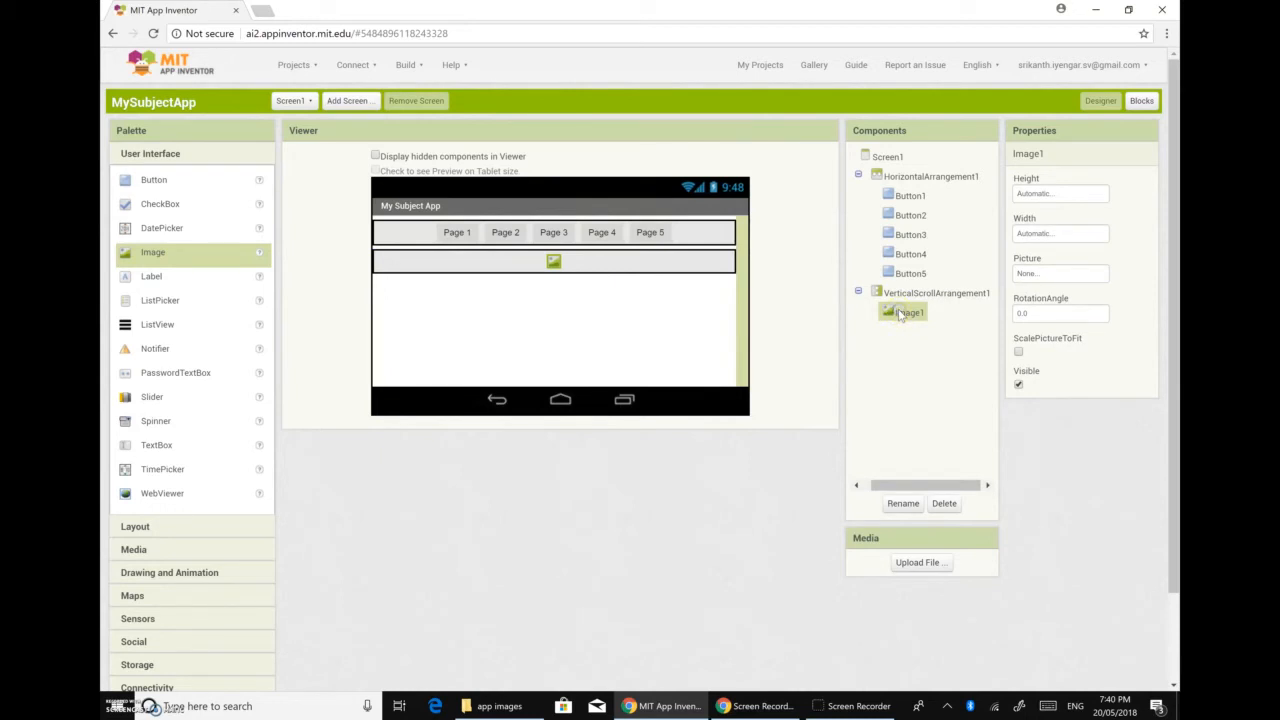
click(1043, 234)
click(1019, 250)
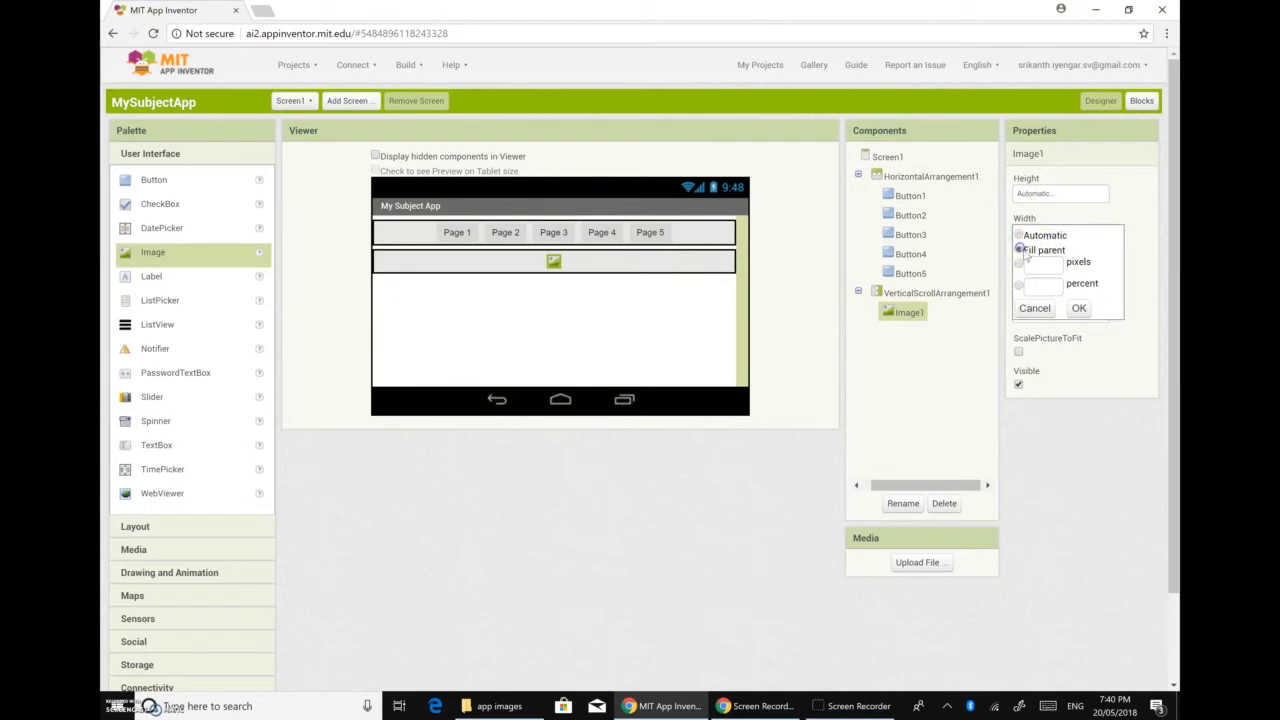
click(1078, 308)
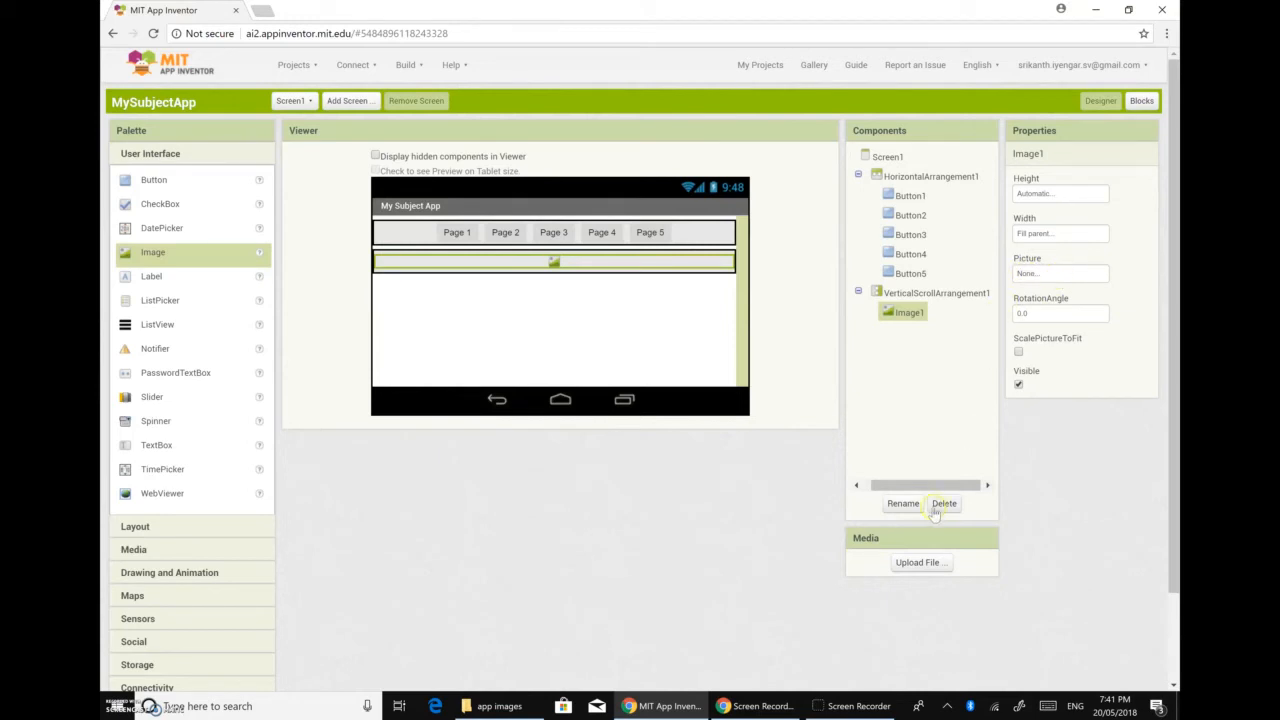
Step: Upload im1.jpg from the Desktop's "app images" folder to the project's media
click(909, 564)
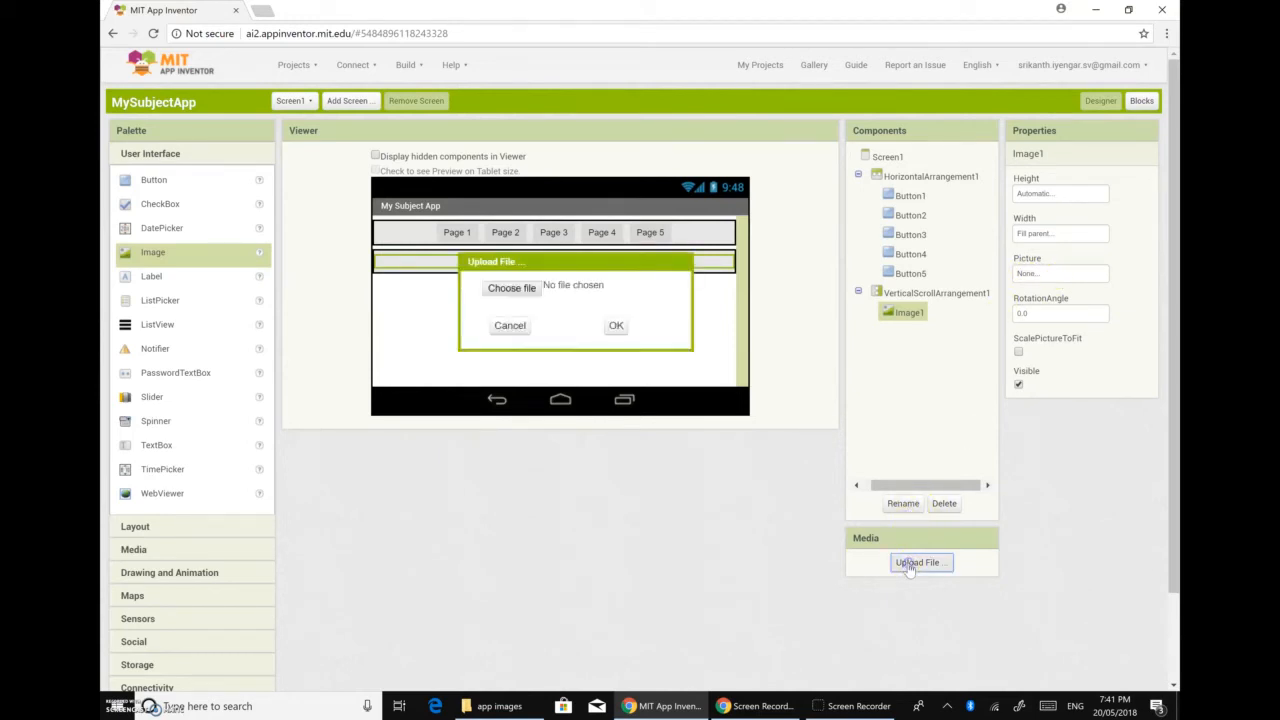
click(513, 288)
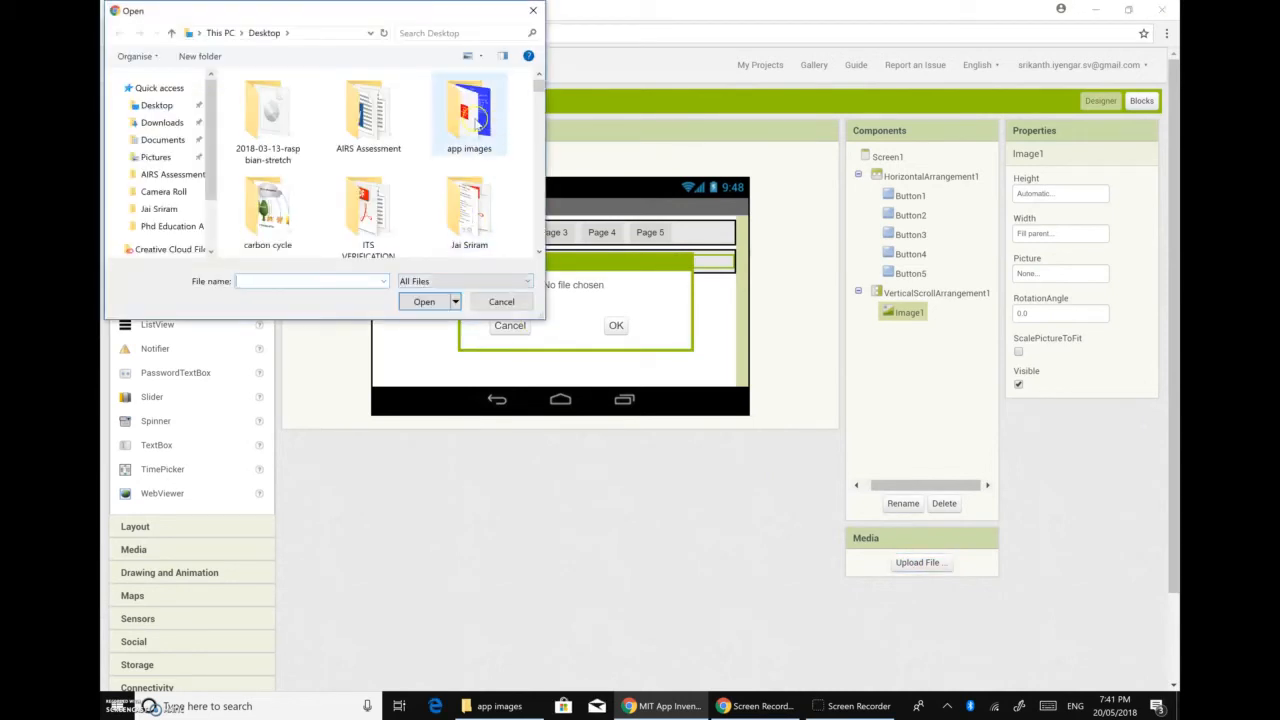
double_click(497, 130)
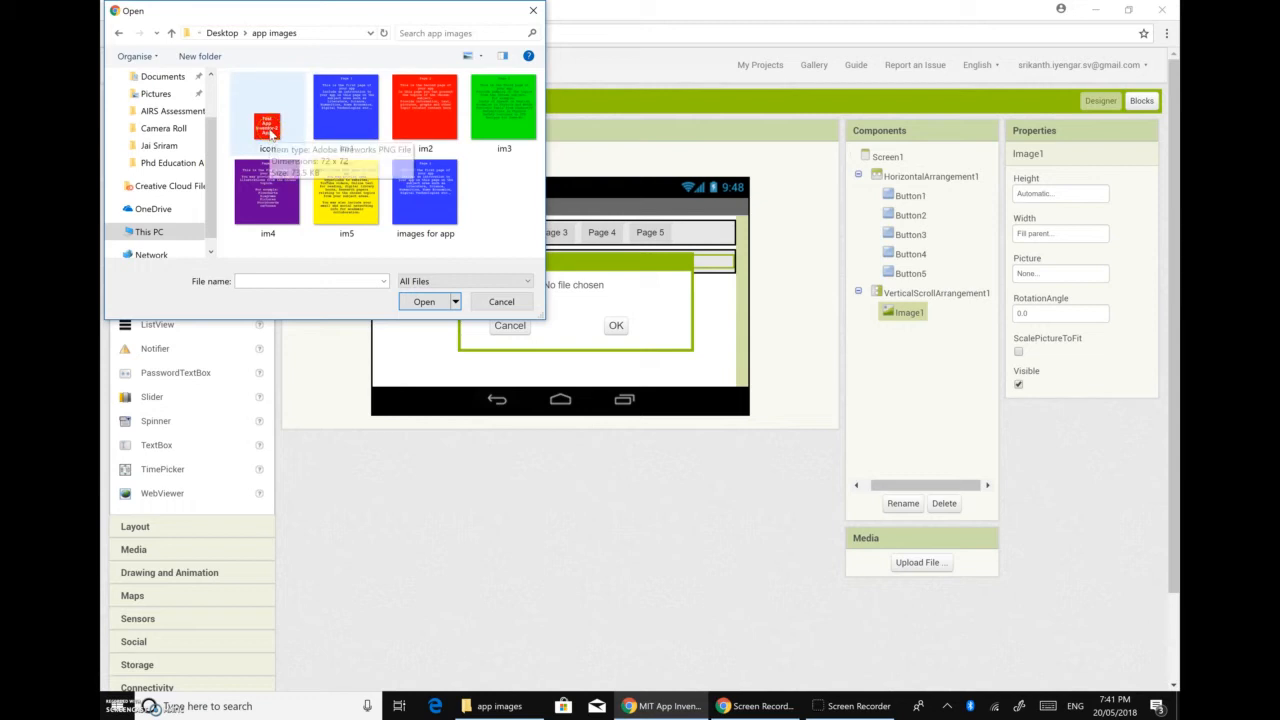
click(270, 135)
click(330, 110)
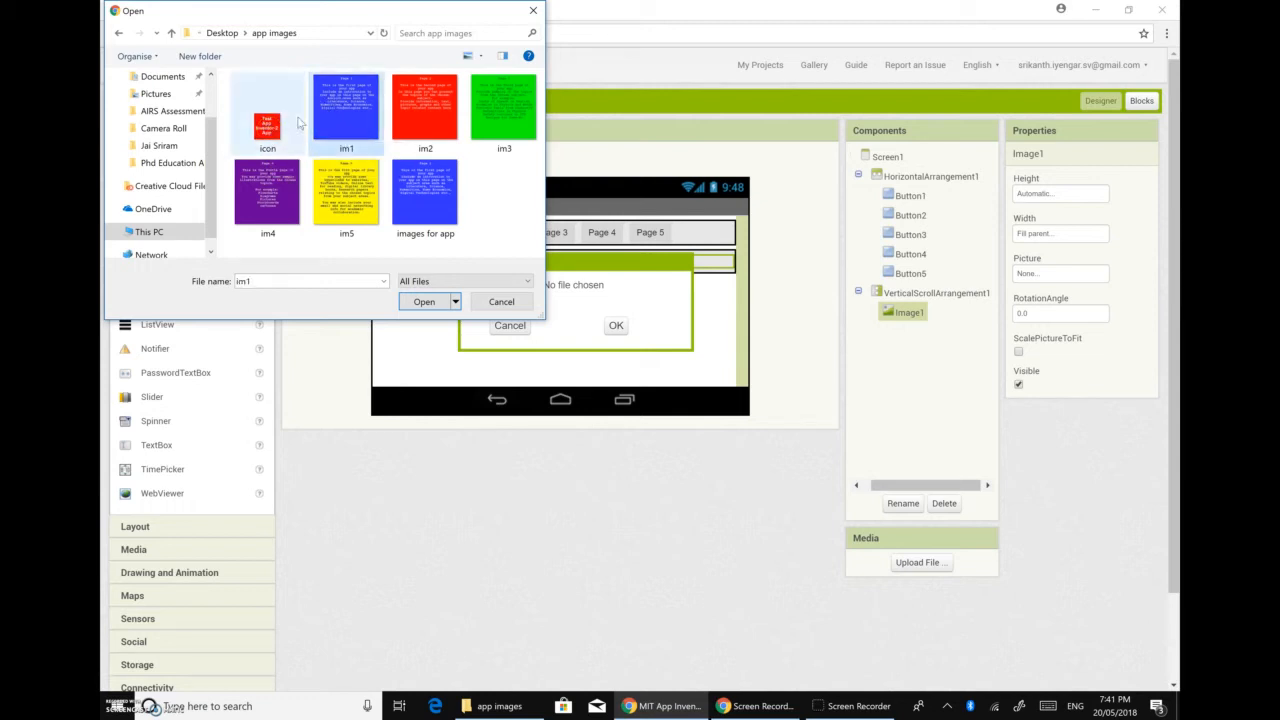
click(298, 130)
click(366, 118)
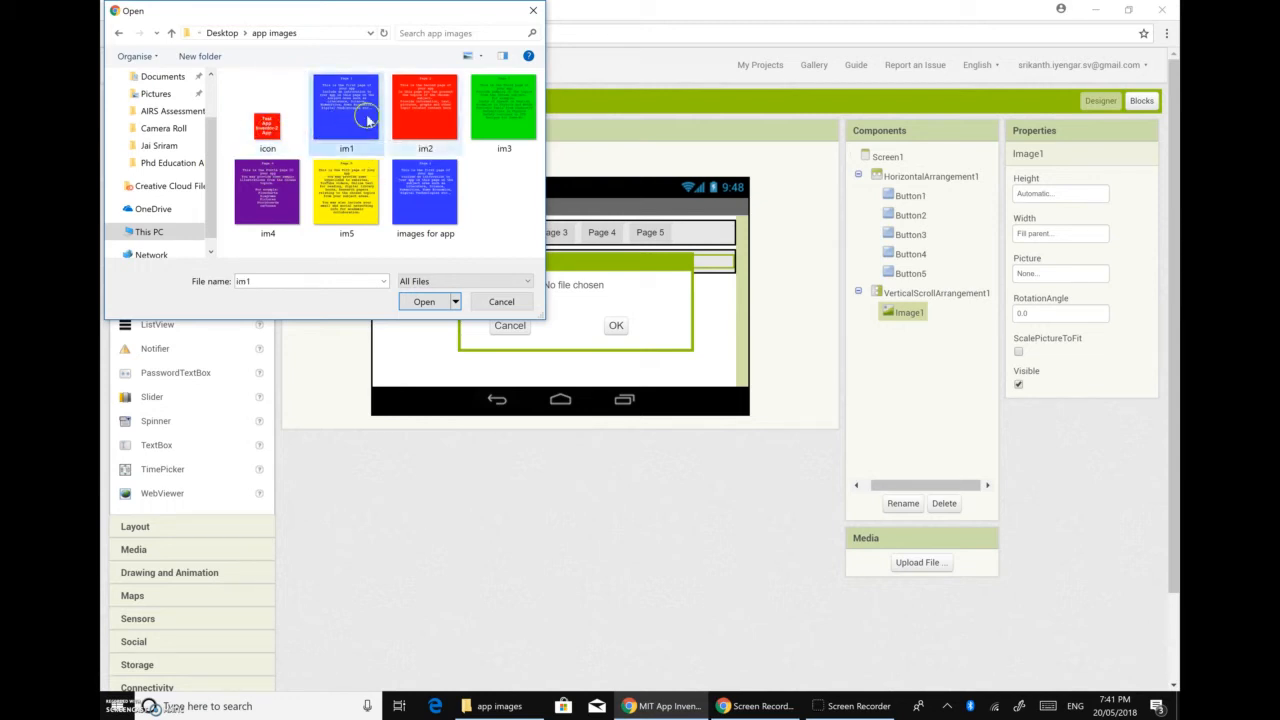
click(421, 109)
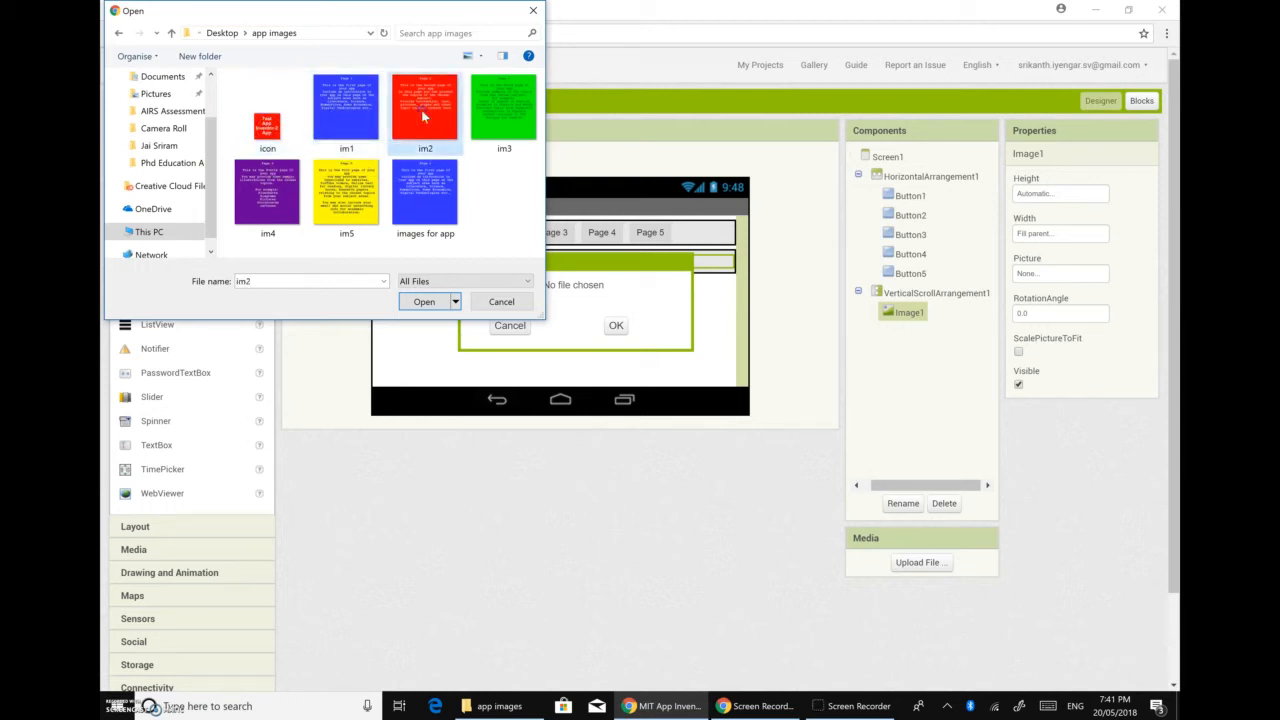
click(342, 121)
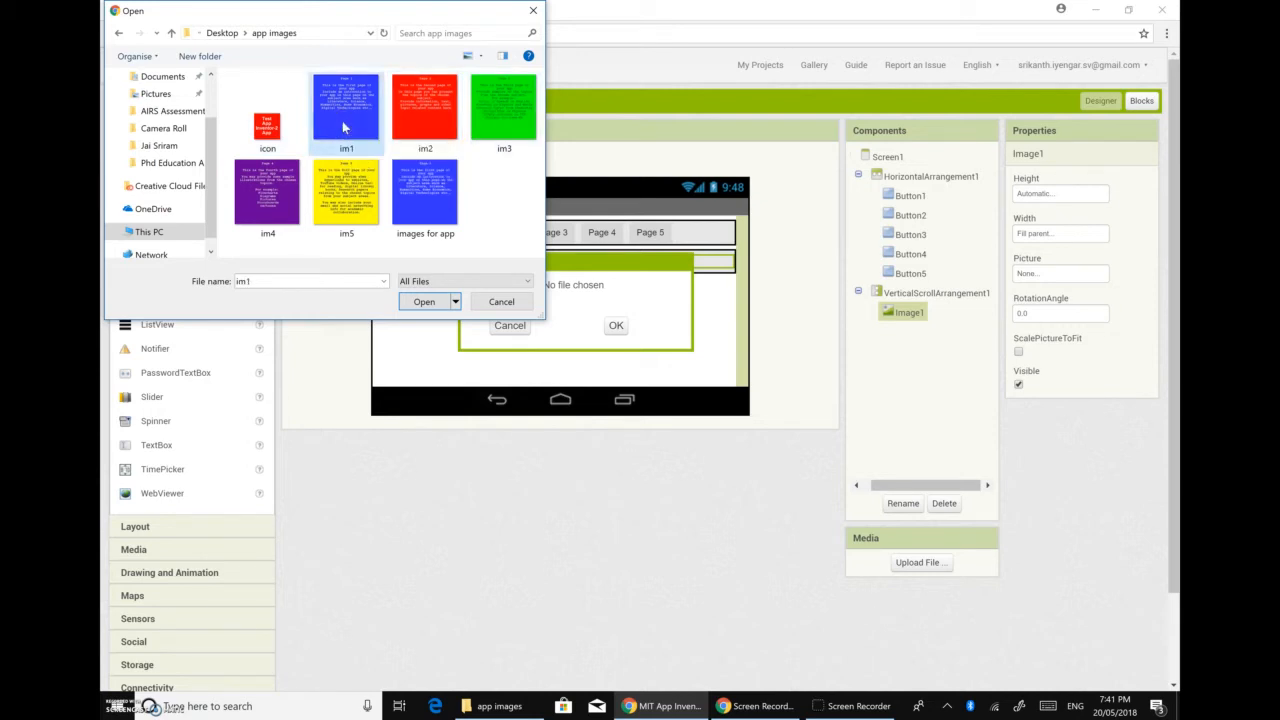
click(424, 301)
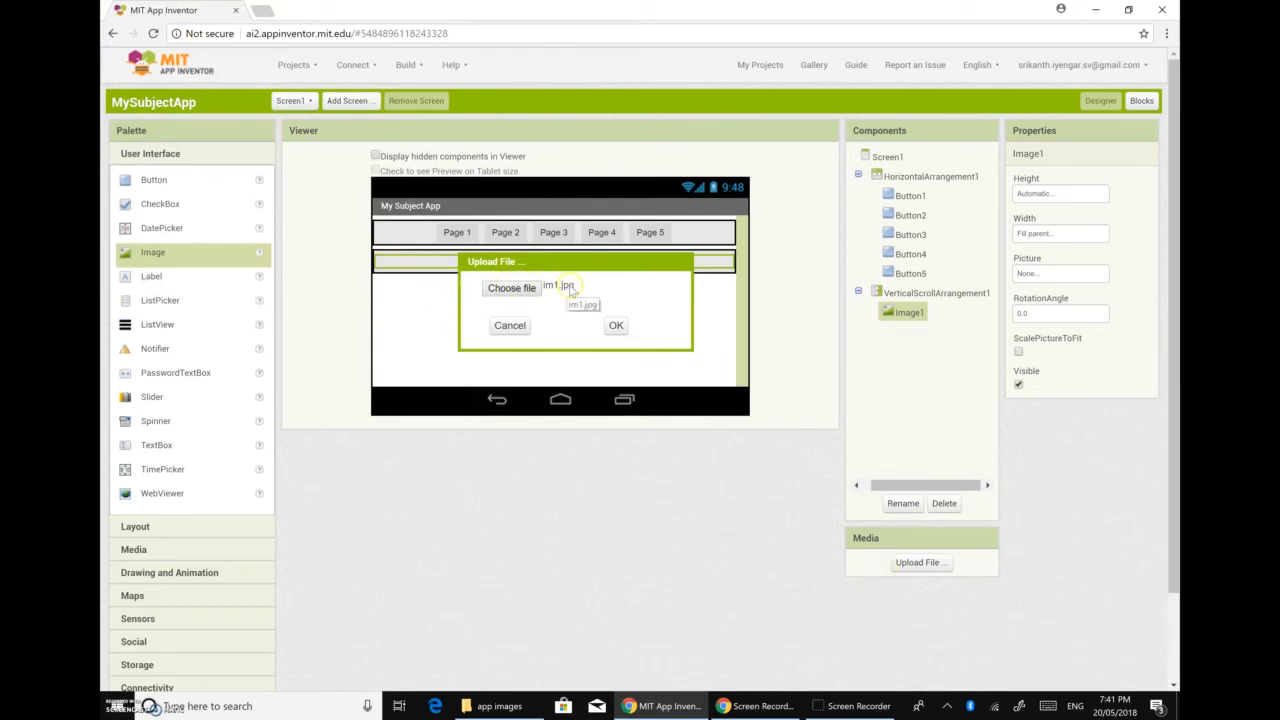
click(616, 326)
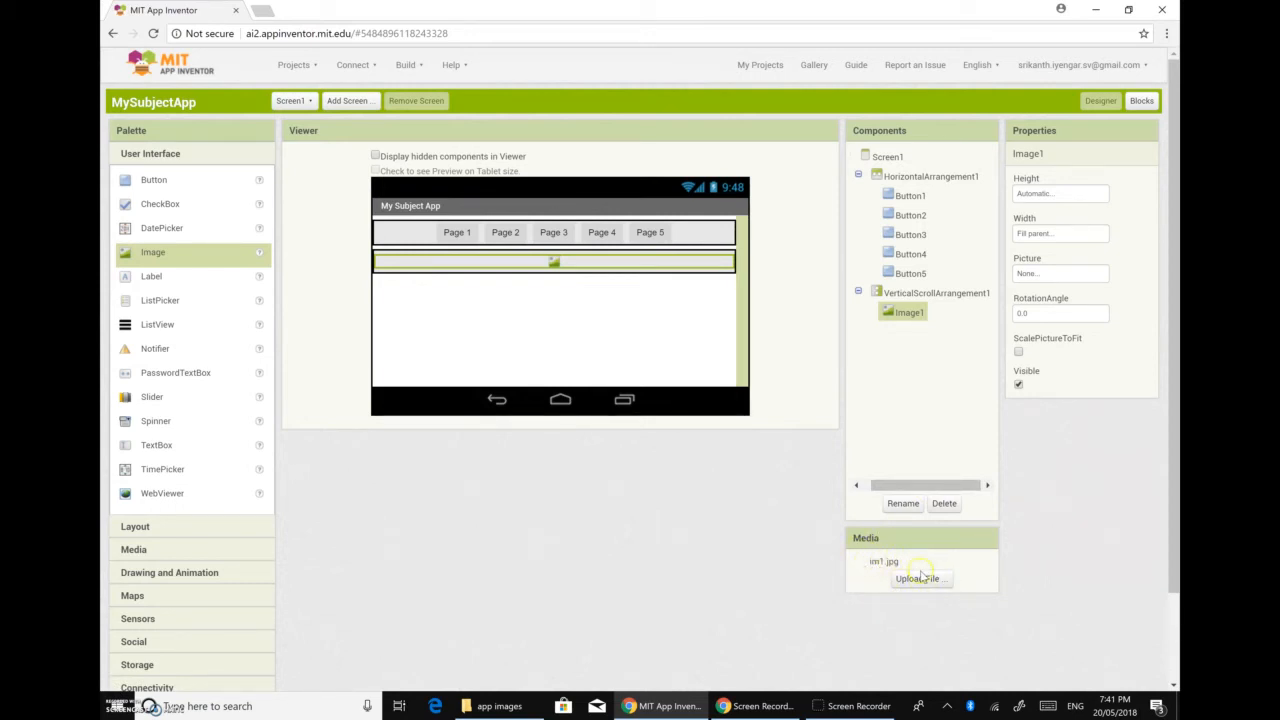
Step: Upload im2.jpg from the "app images" folder to the project's media
click(922, 578)
click(511, 288)
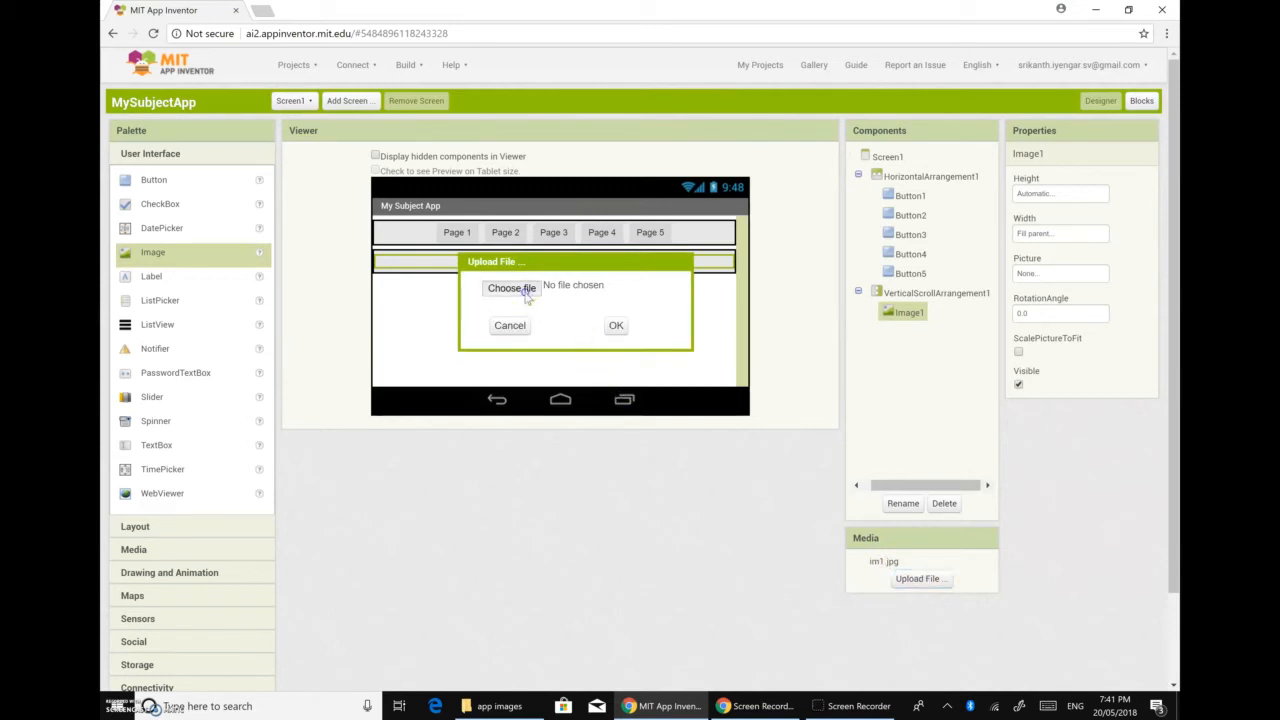
click(425, 125)
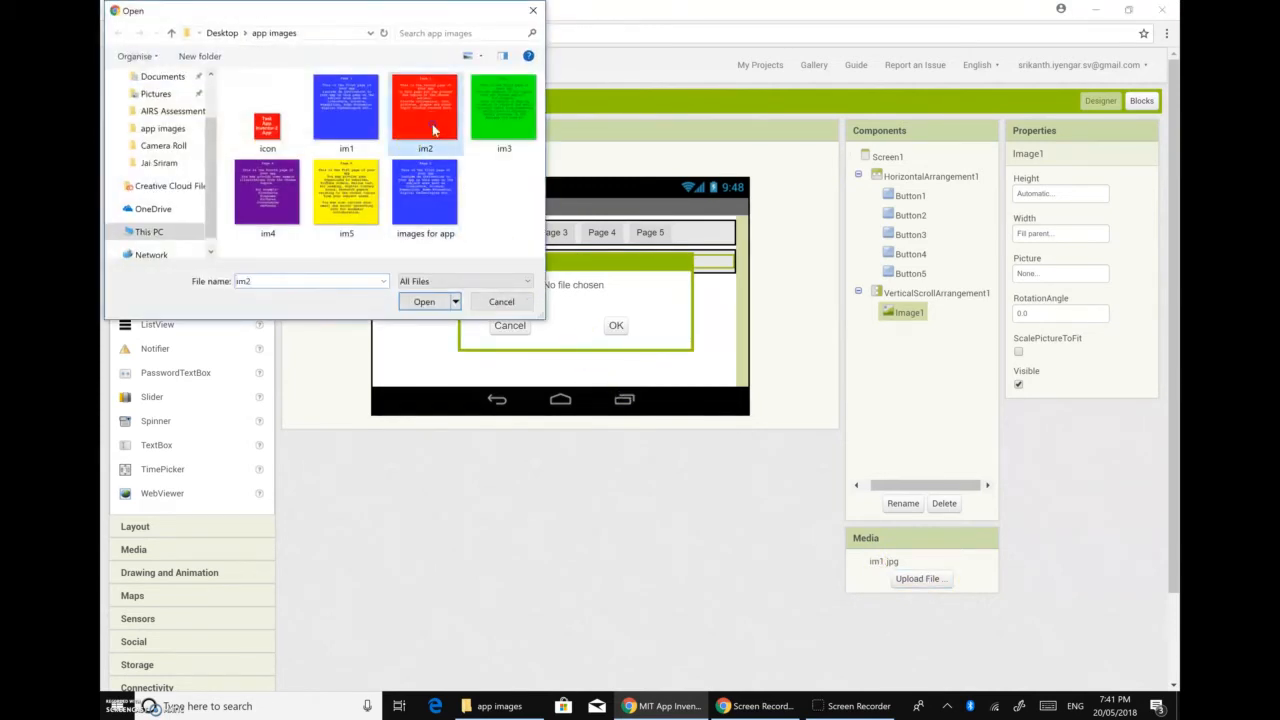
click(424, 301)
click(616, 325)
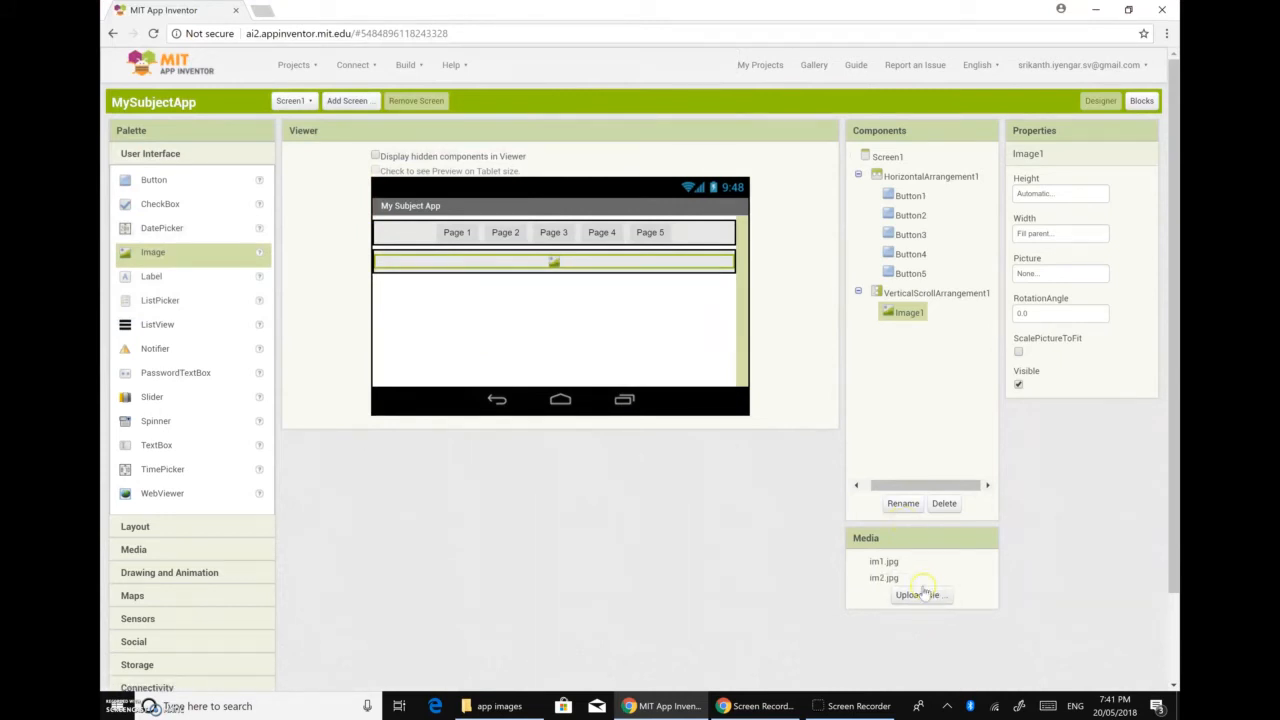
Step: Upload im3.jpg from the "app images" folder to the project's media
click(930, 597)
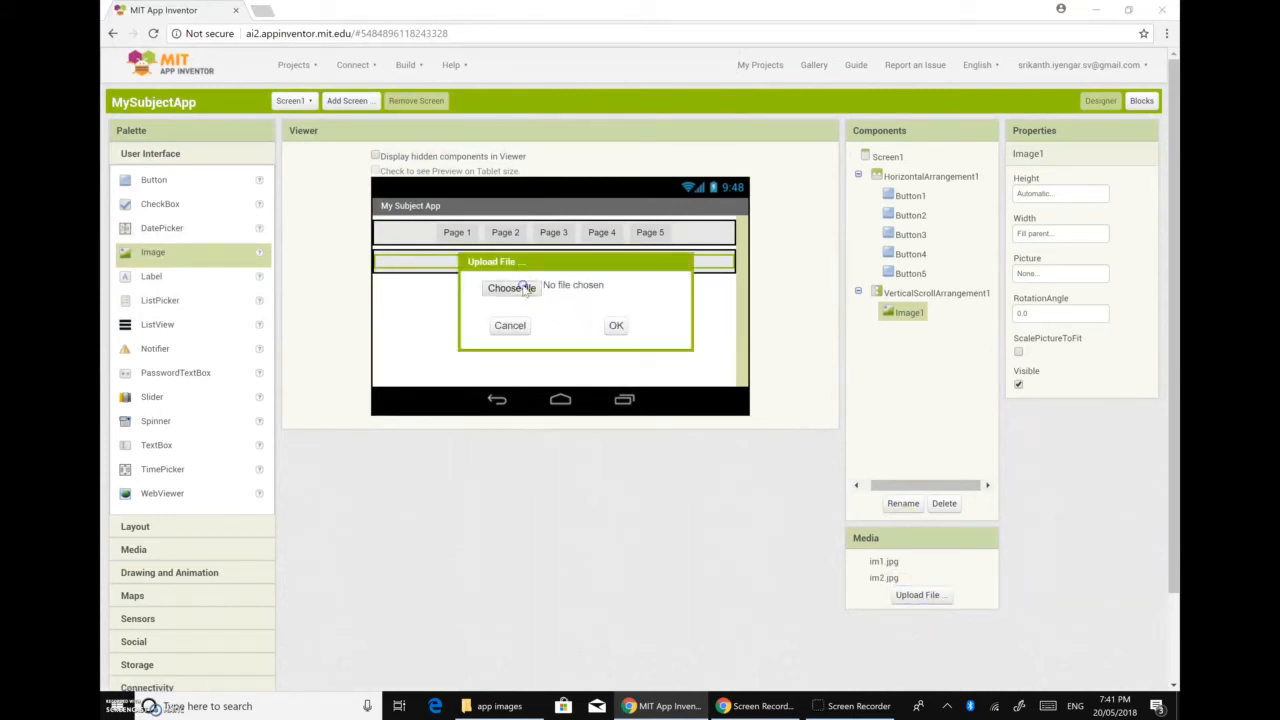
click(520, 289)
click(500, 120)
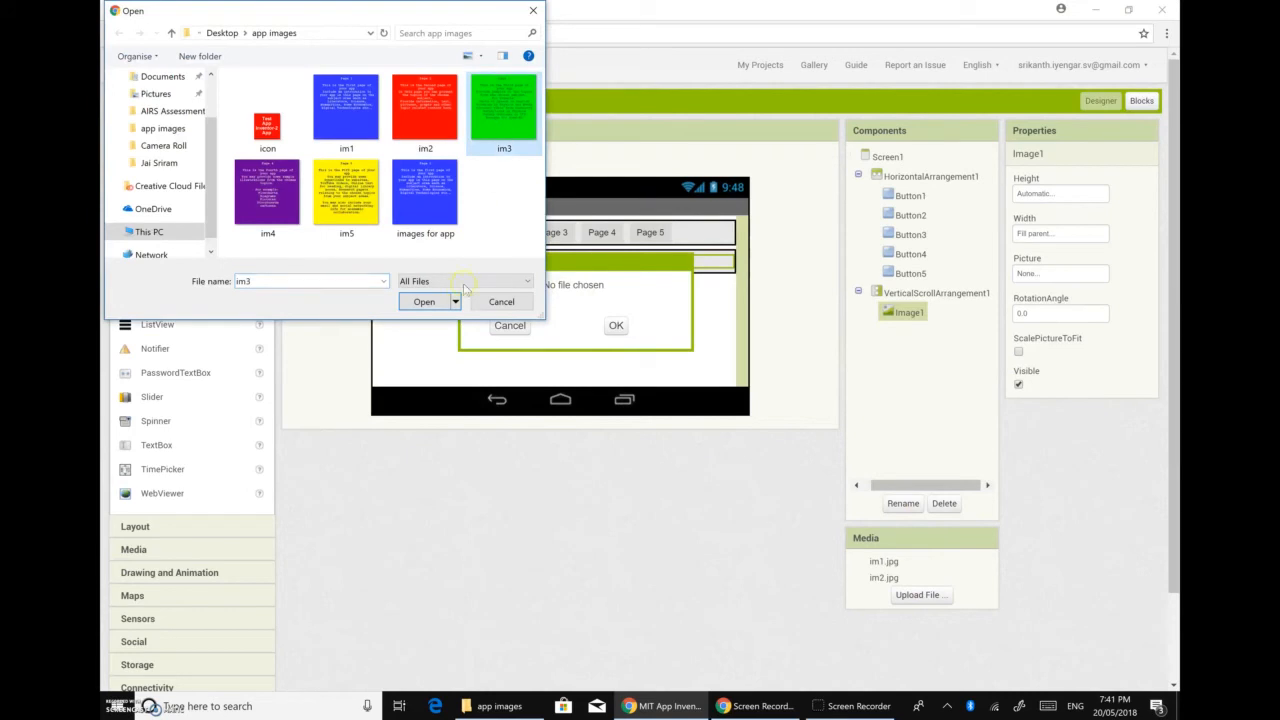
click(426, 302)
click(616, 325)
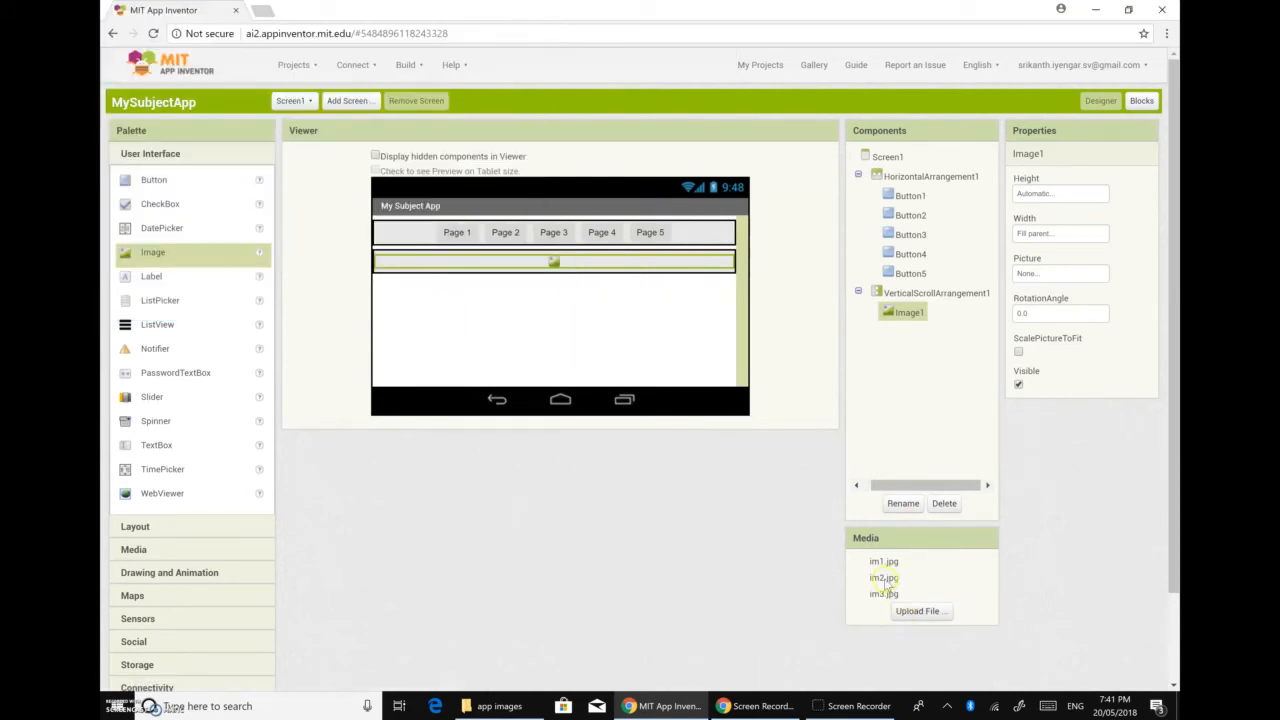
Step: Upload im4.jpg from the "app images" folder to the project's media
click(935, 612)
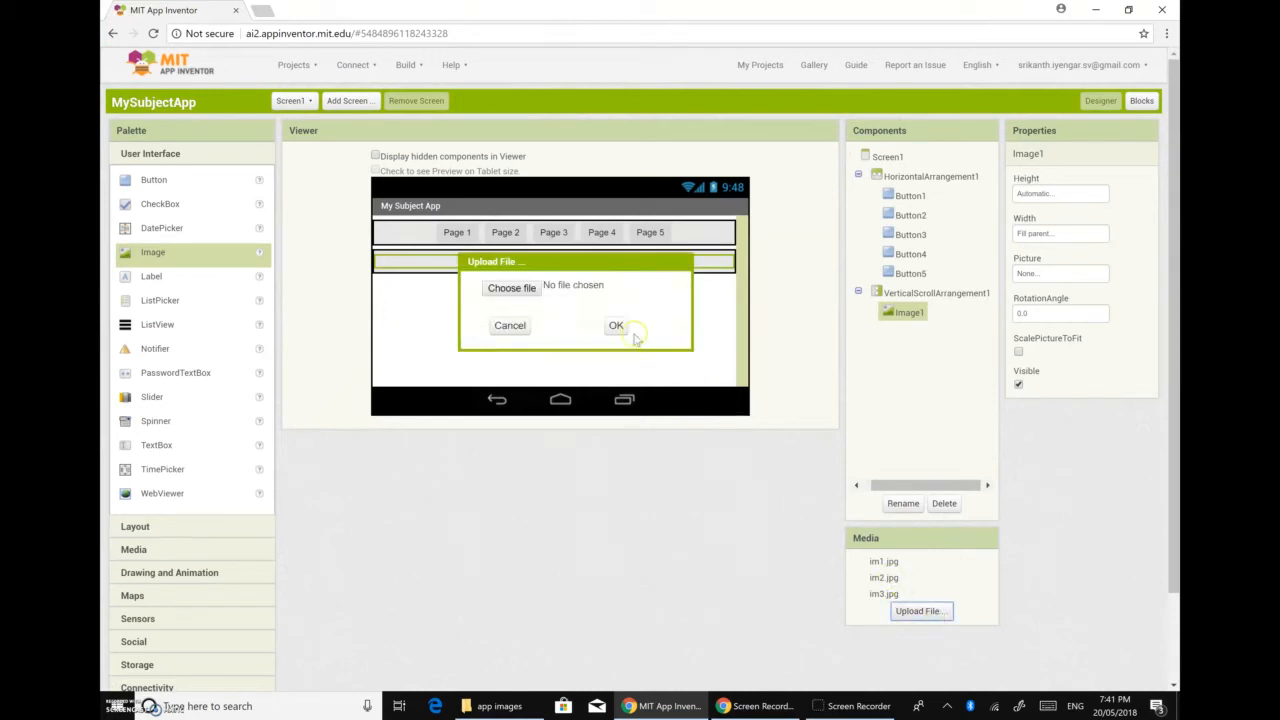
click(513, 293)
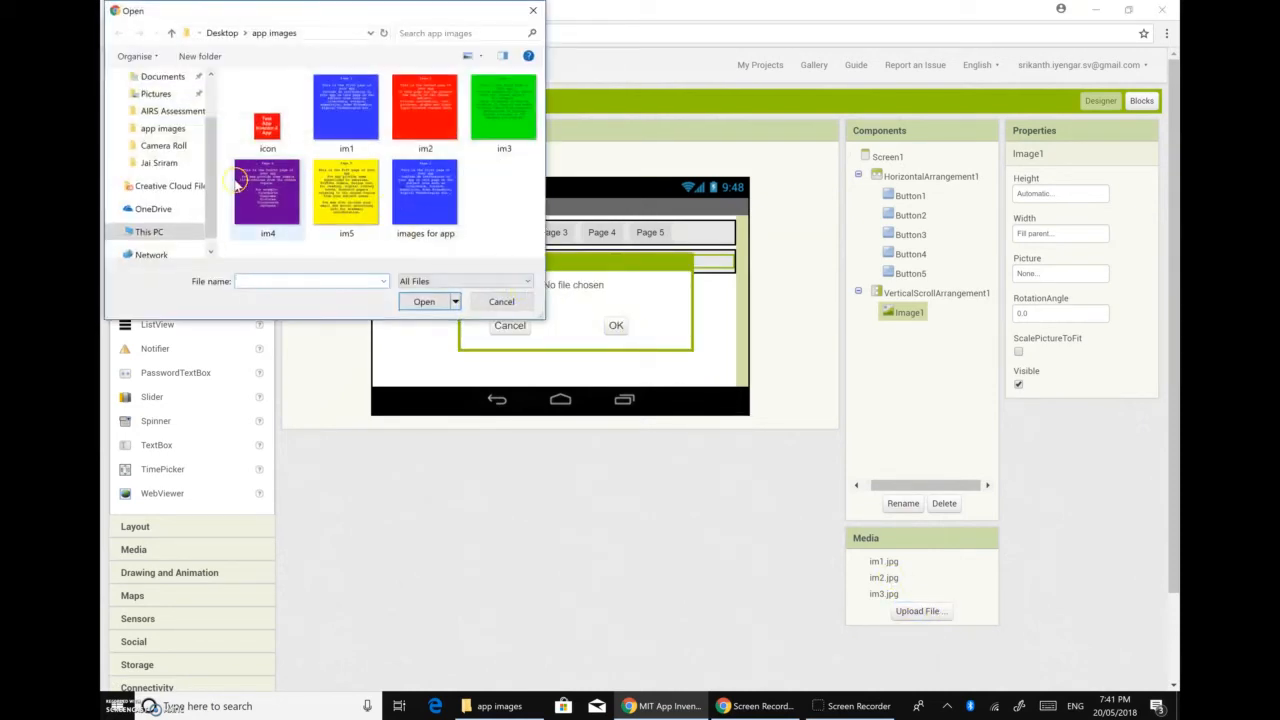
click(266, 192)
click(424, 302)
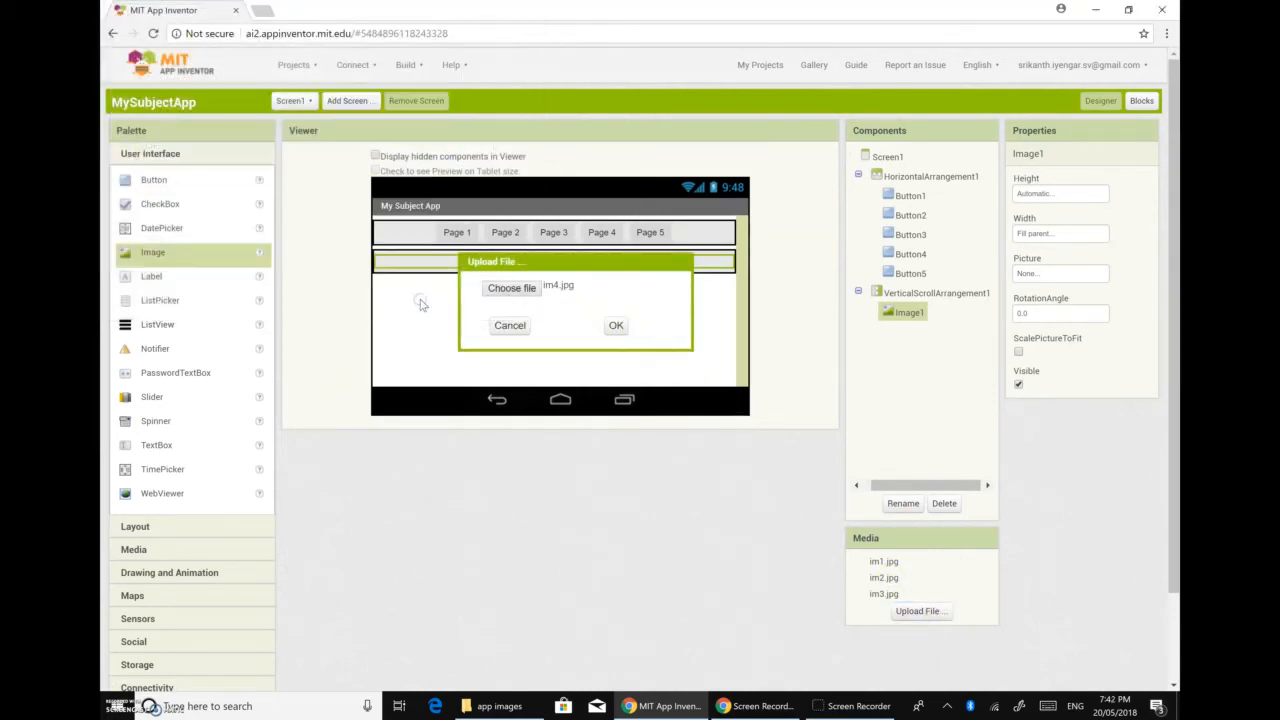
click(617, 326)
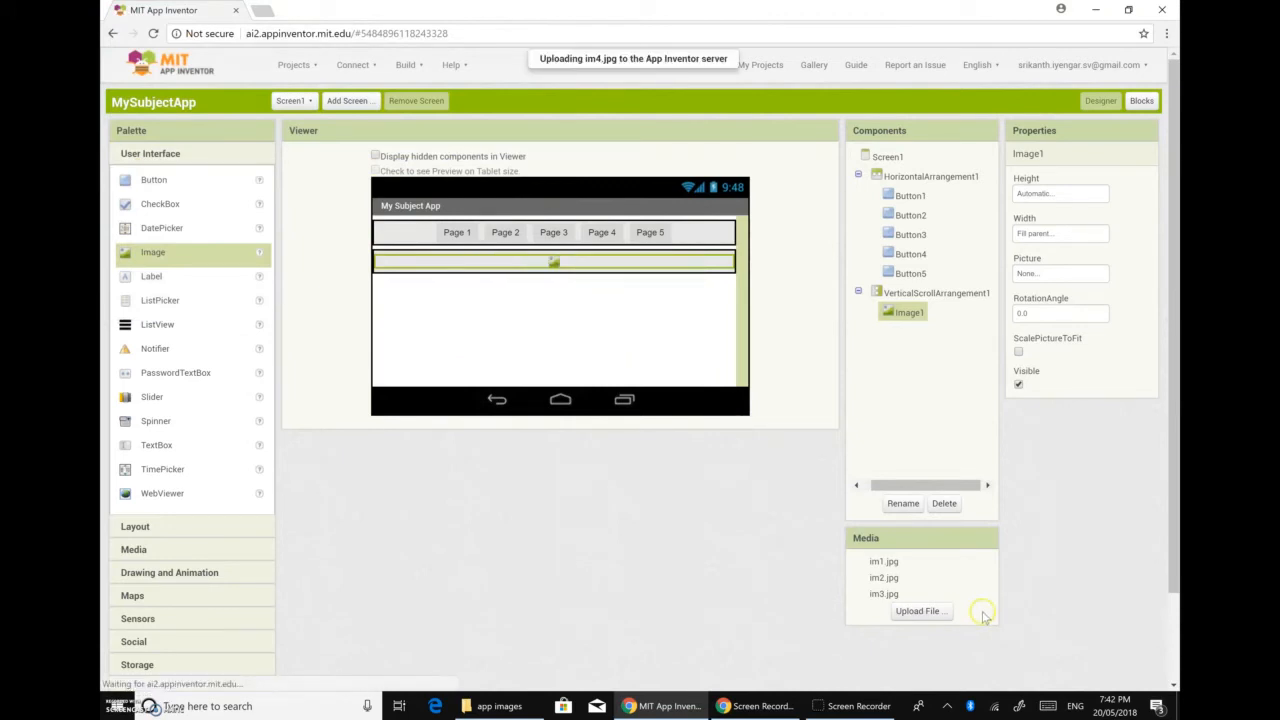
Step: Upload im5.jpg from the "app images" folder to the project's media
click(920, 628)
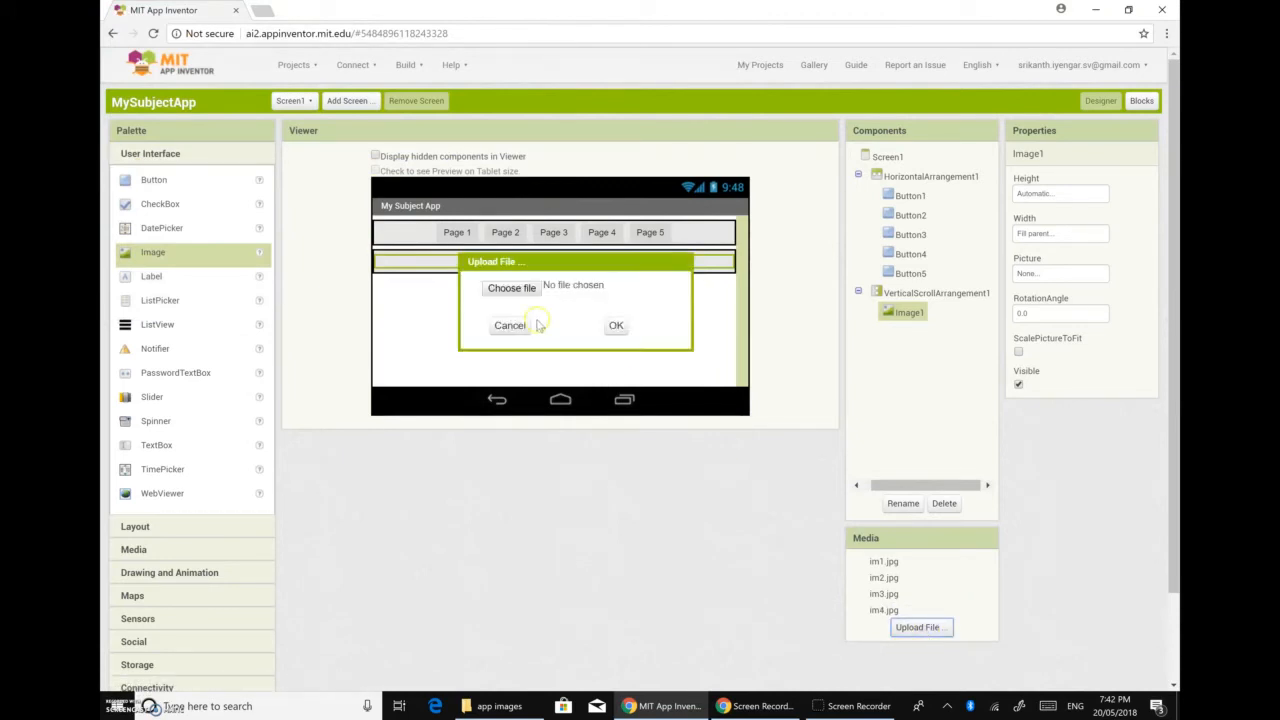
click(517, 291)
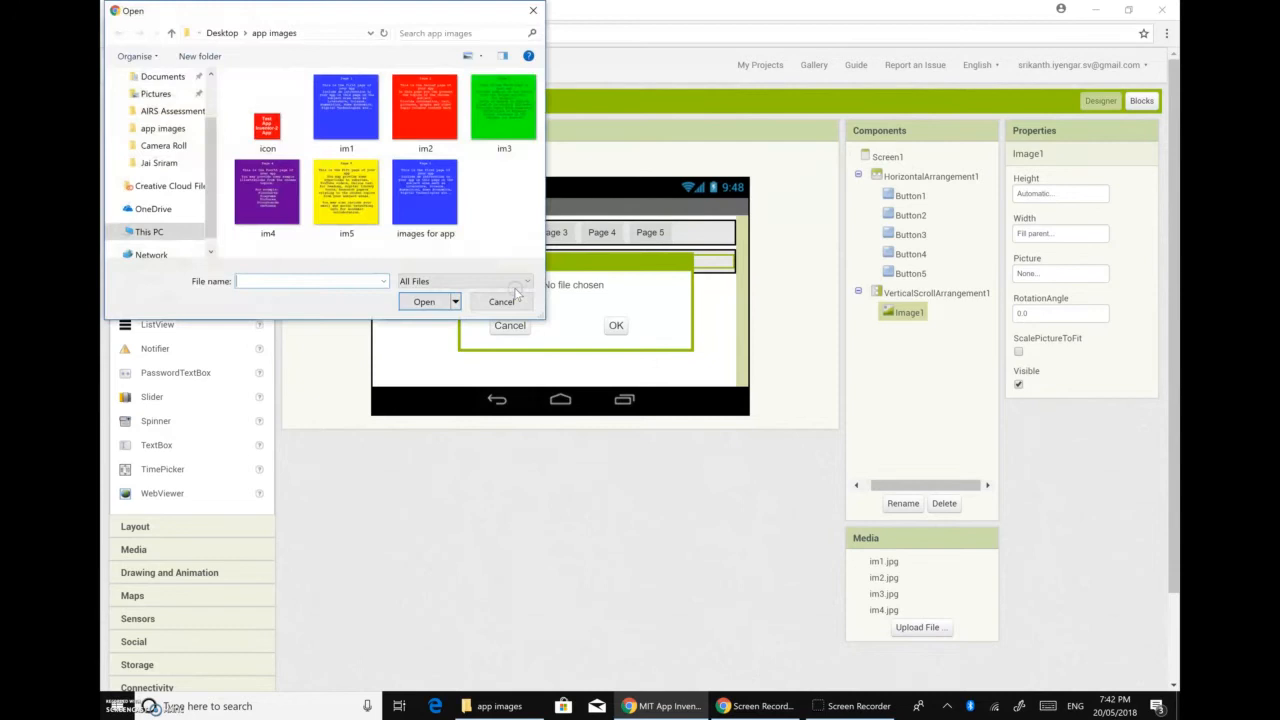
click(333, 192)
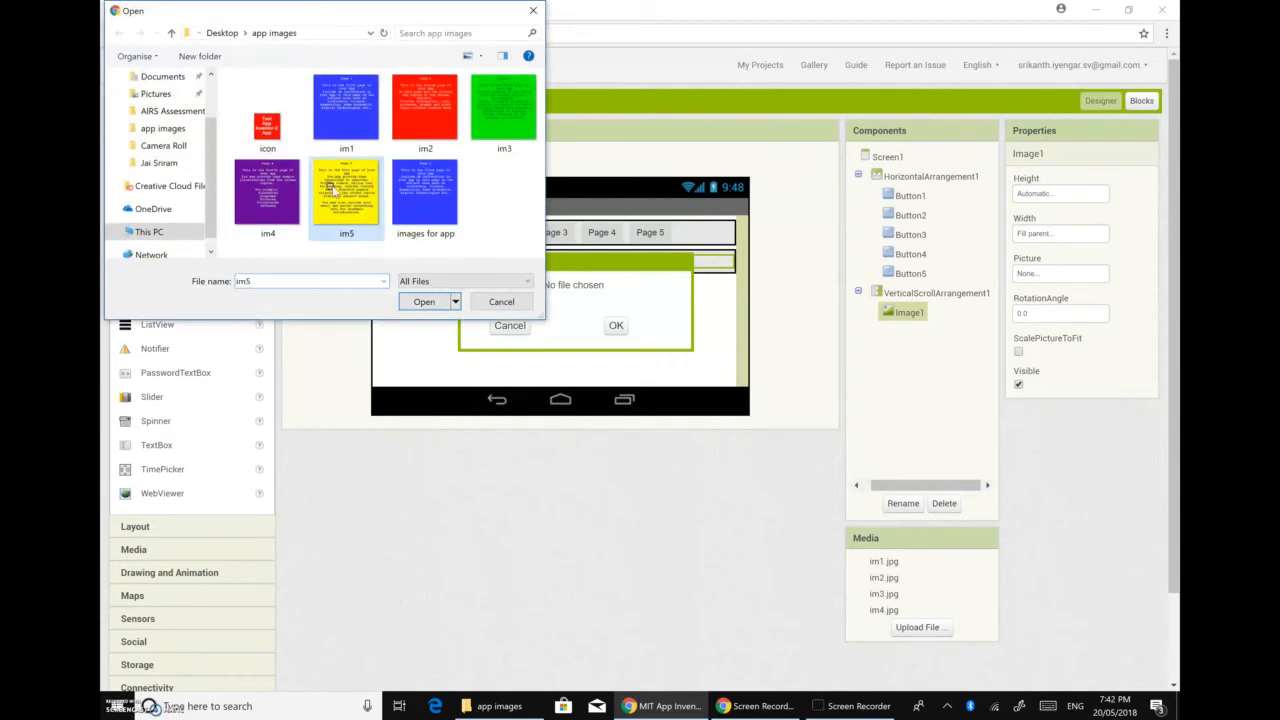
click(422, 302)
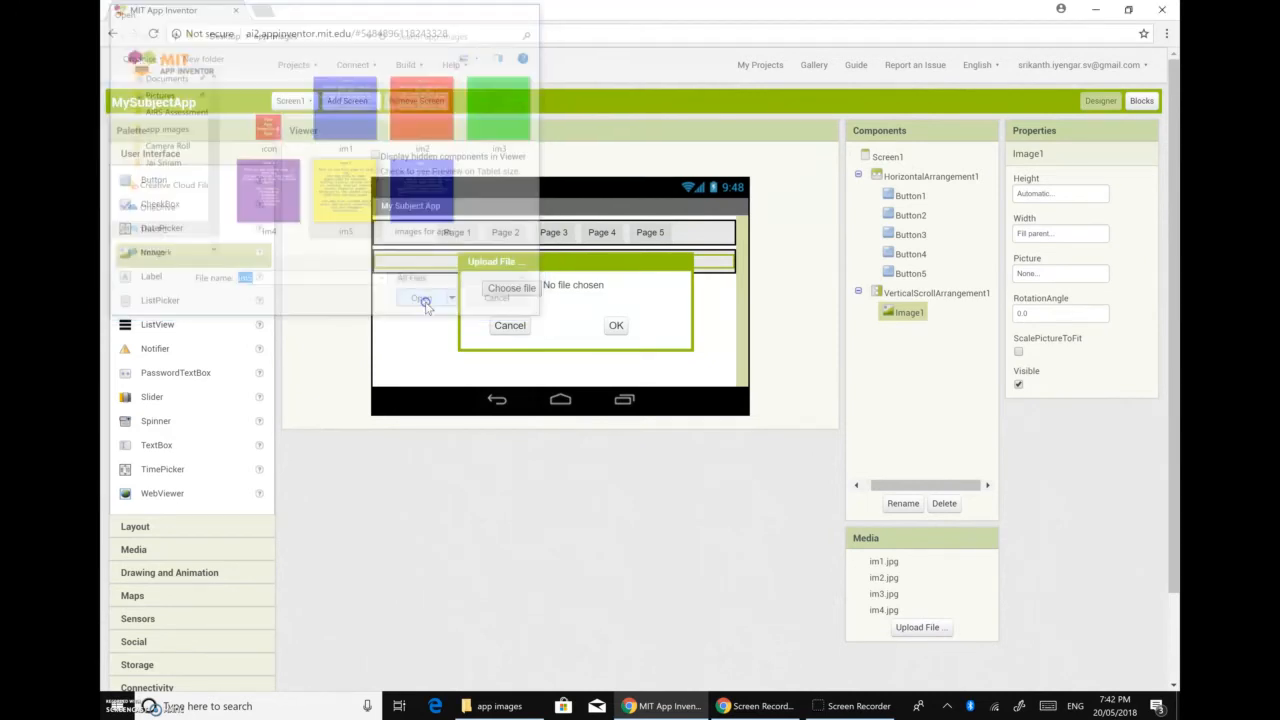
click(616, 327)
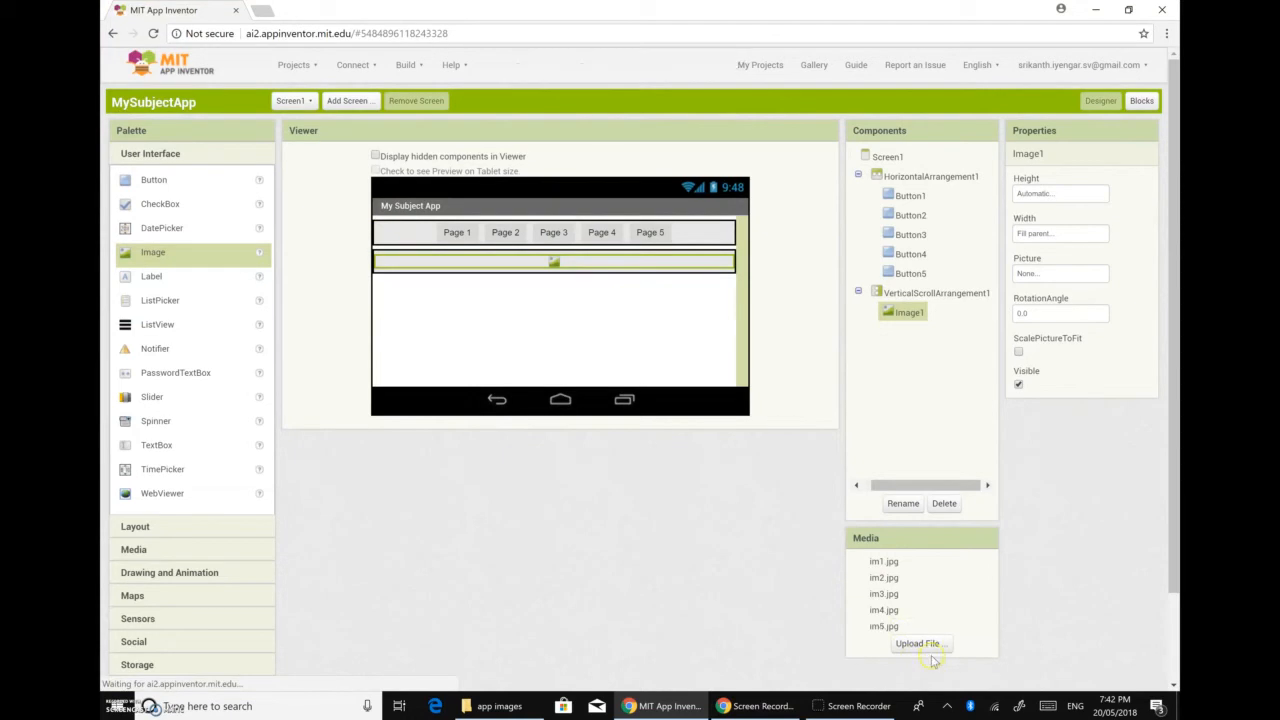
Step: Upload the app icon file icon.png from the "app images" folder to the project's media
click(921, 643)
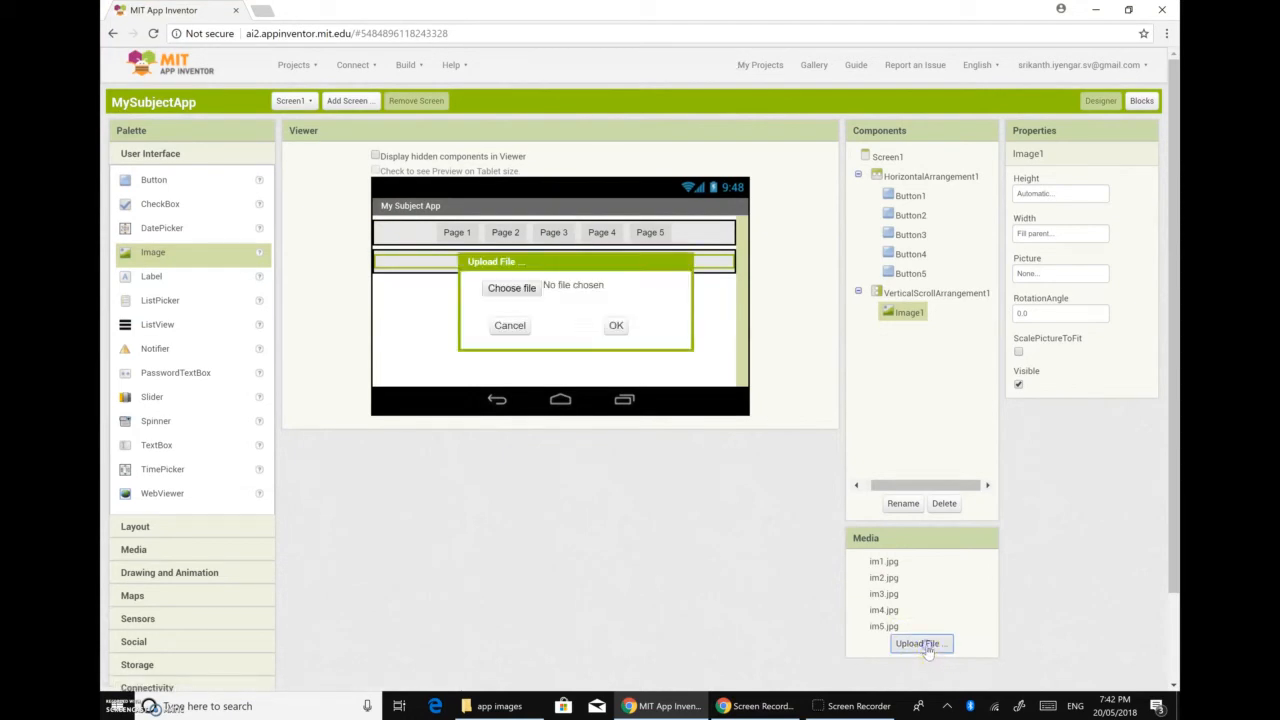
click(507, 292)
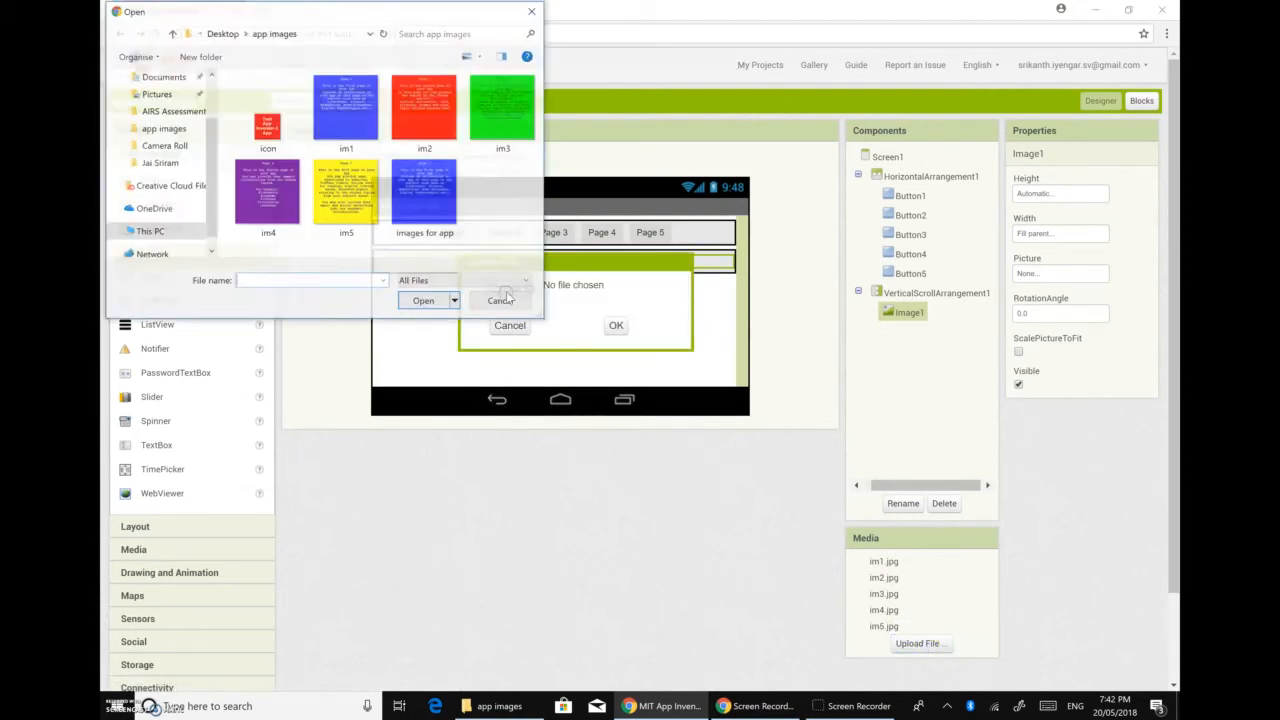
click(272, 116)
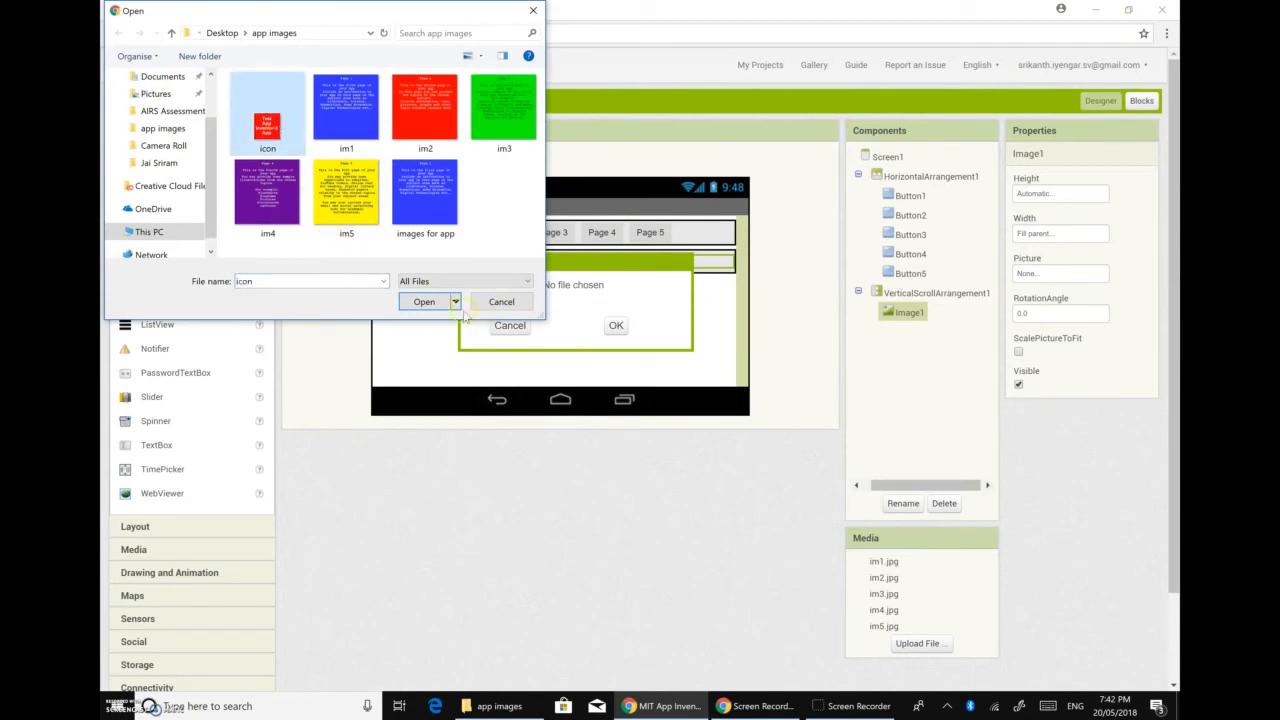
click(420, 301)
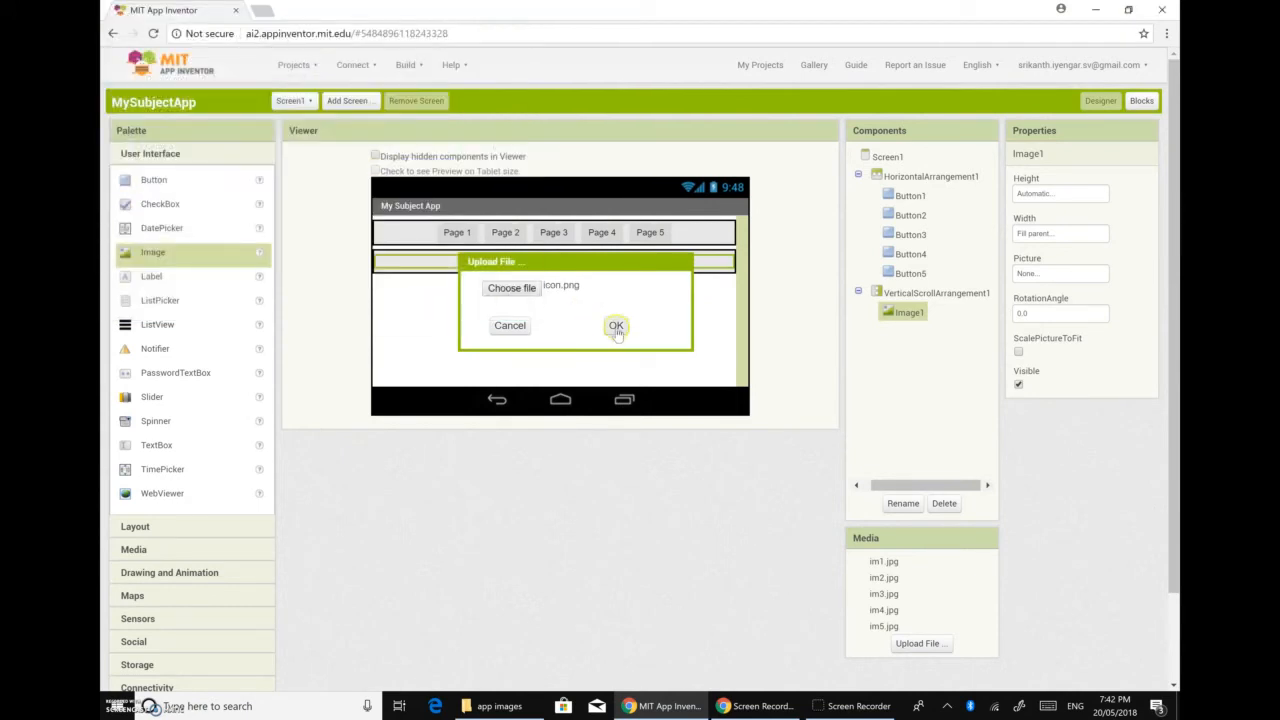
click(612, 325)
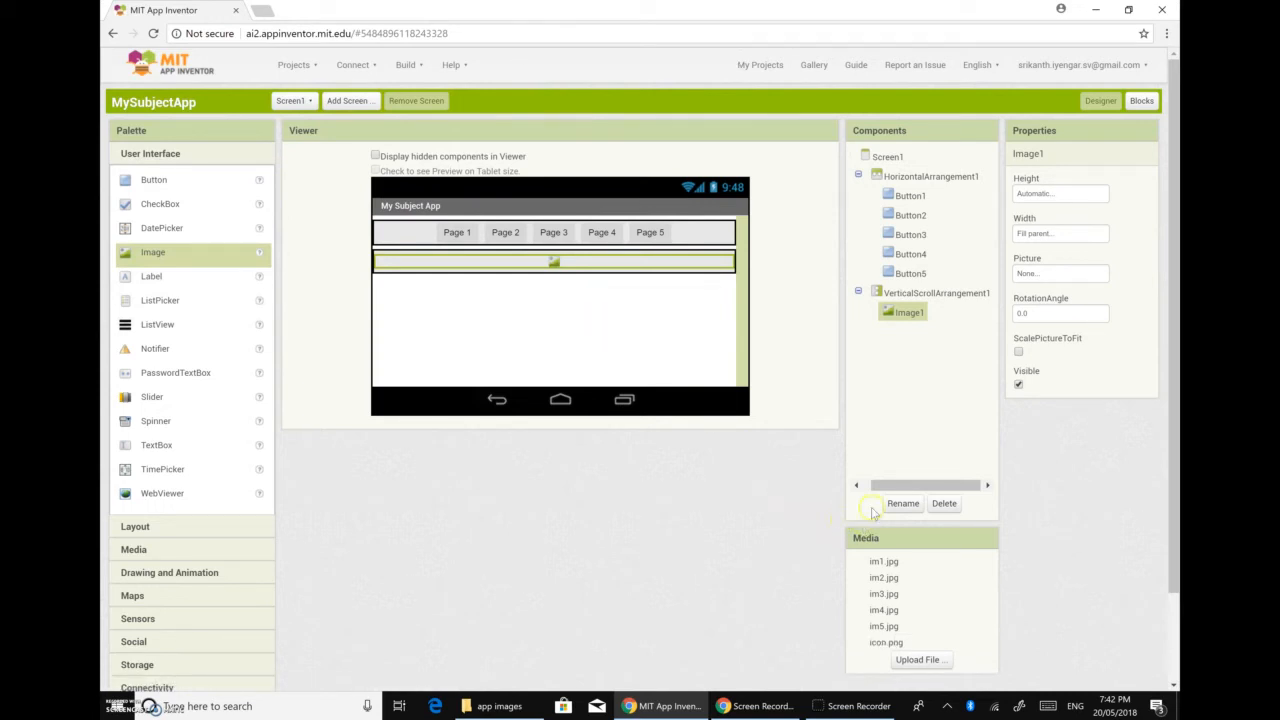
Step: Set the picture of Image1 to im1.jpg and check how it looks in the screen preview
click(910, 314)
click(1036, 276)
click(1035, 285)
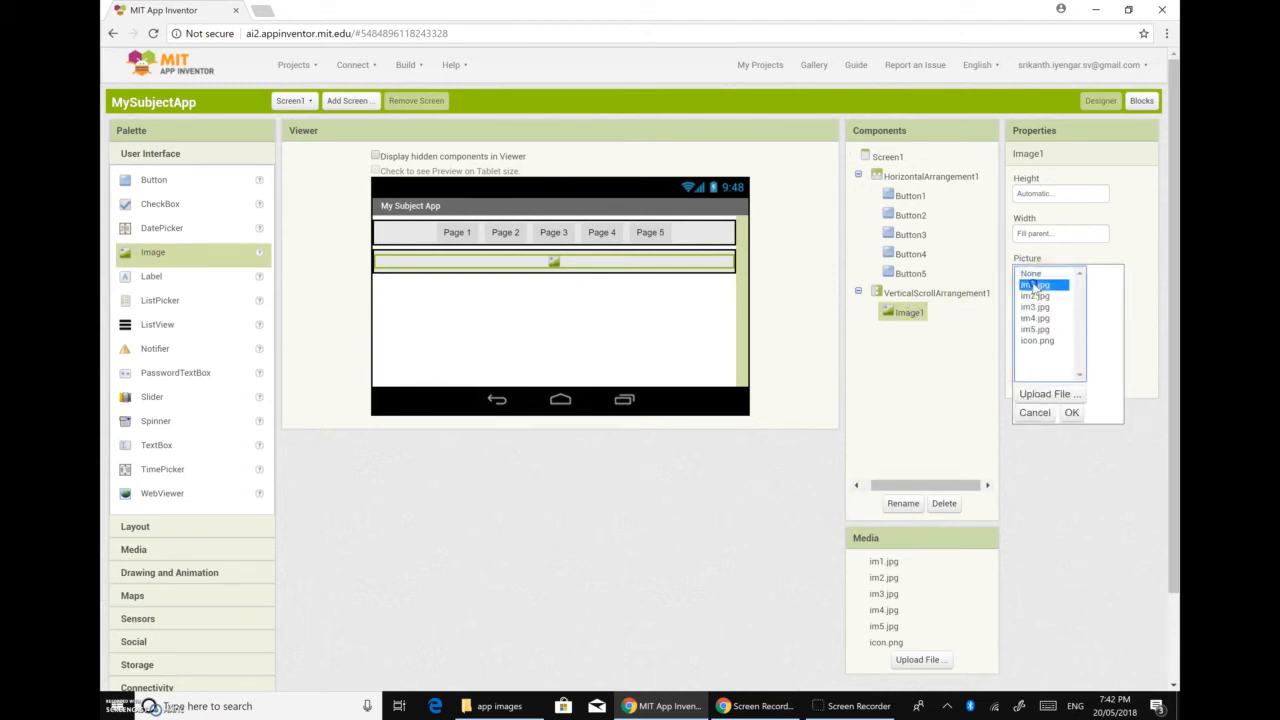
click(1070, 414)
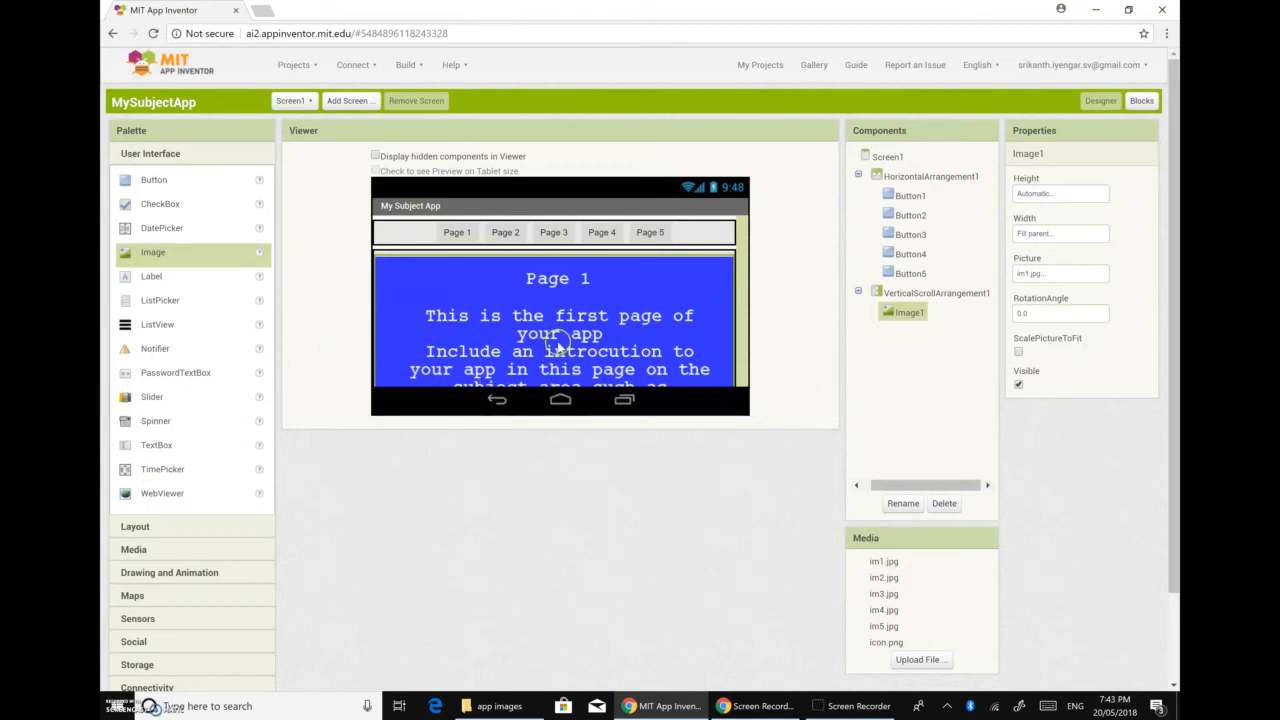
scroll(580, 336, down, 2)
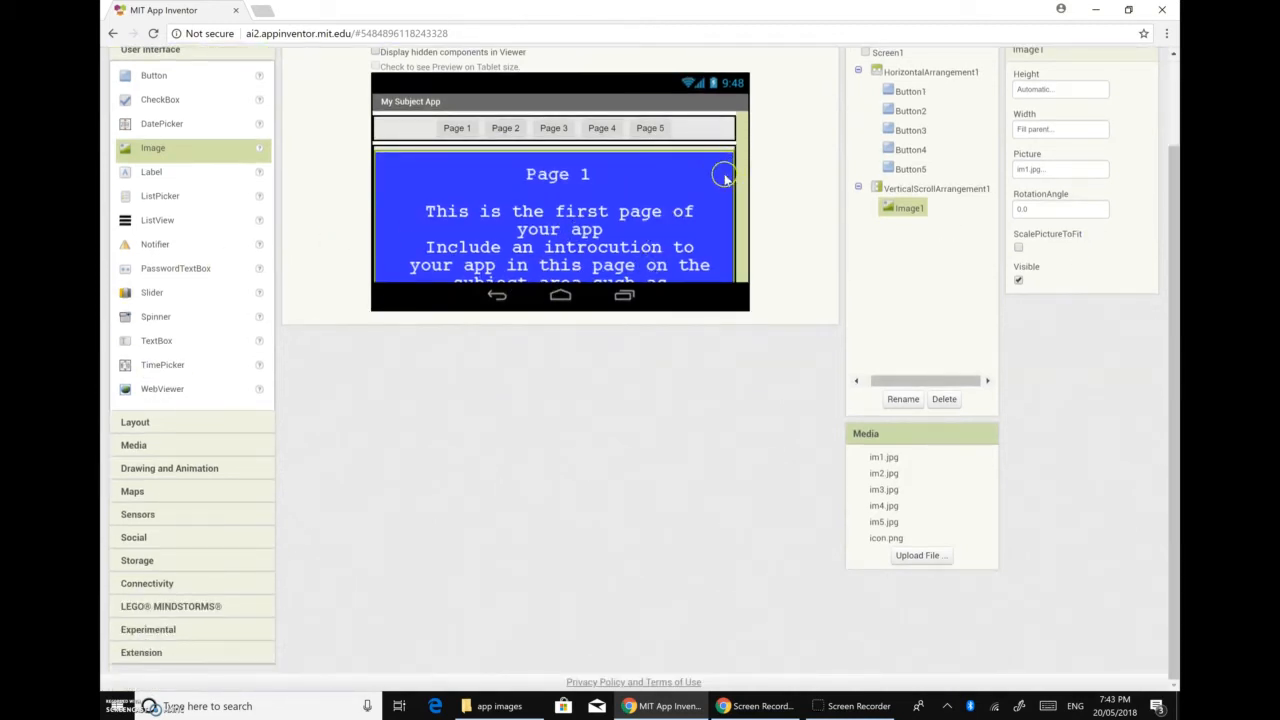
scroll(565, 218, up, 2)
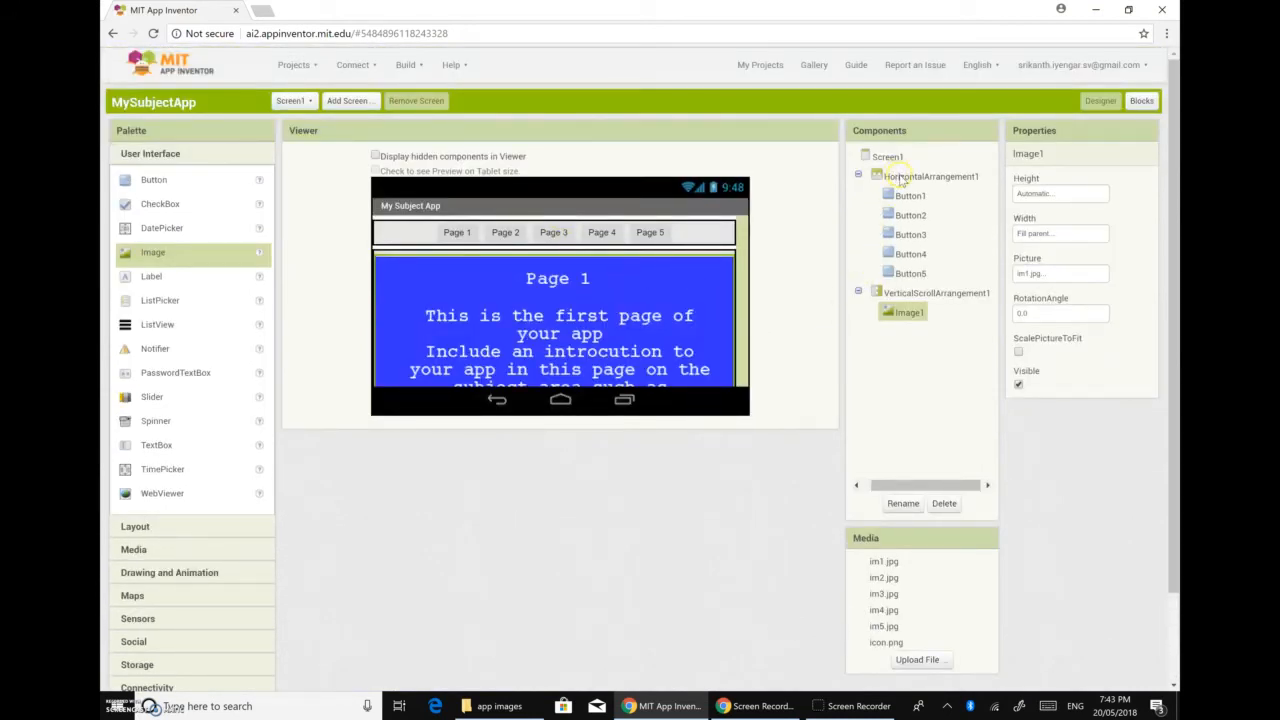
Step: Rename the VerticalScrollArrangement1 that holds Image1 to Page_1
click(937, 296)
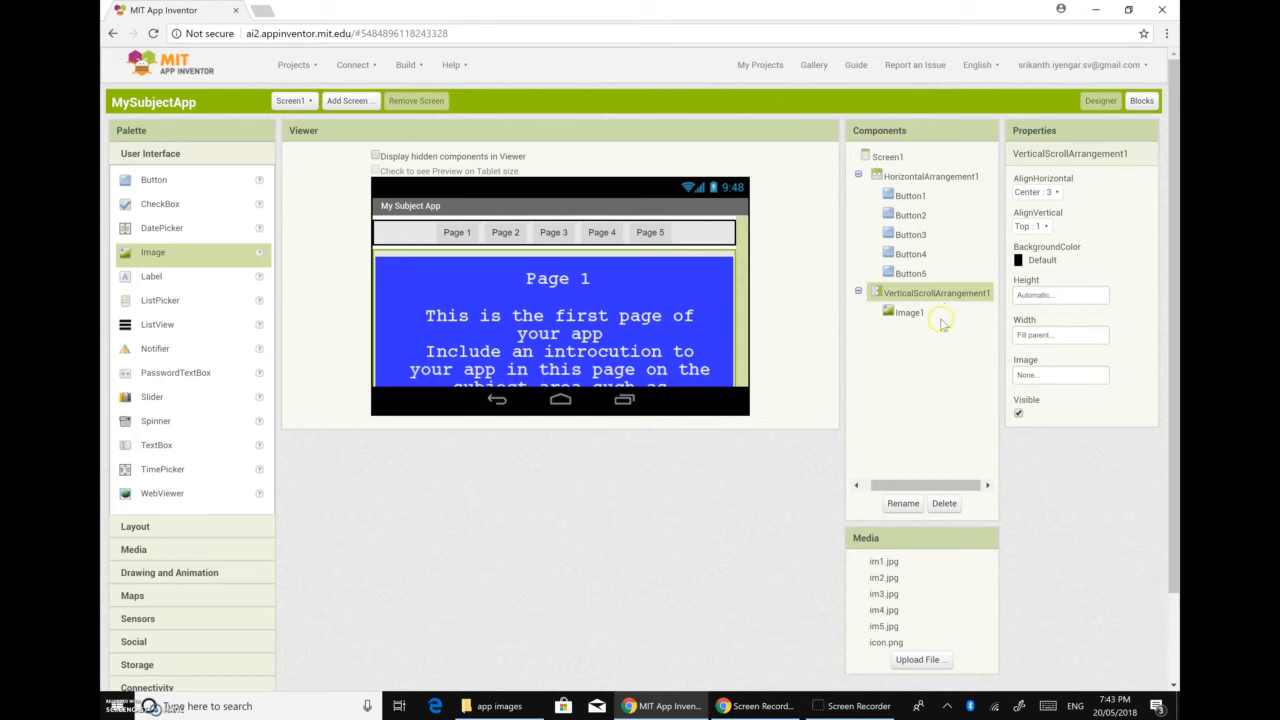
click(903, 503)
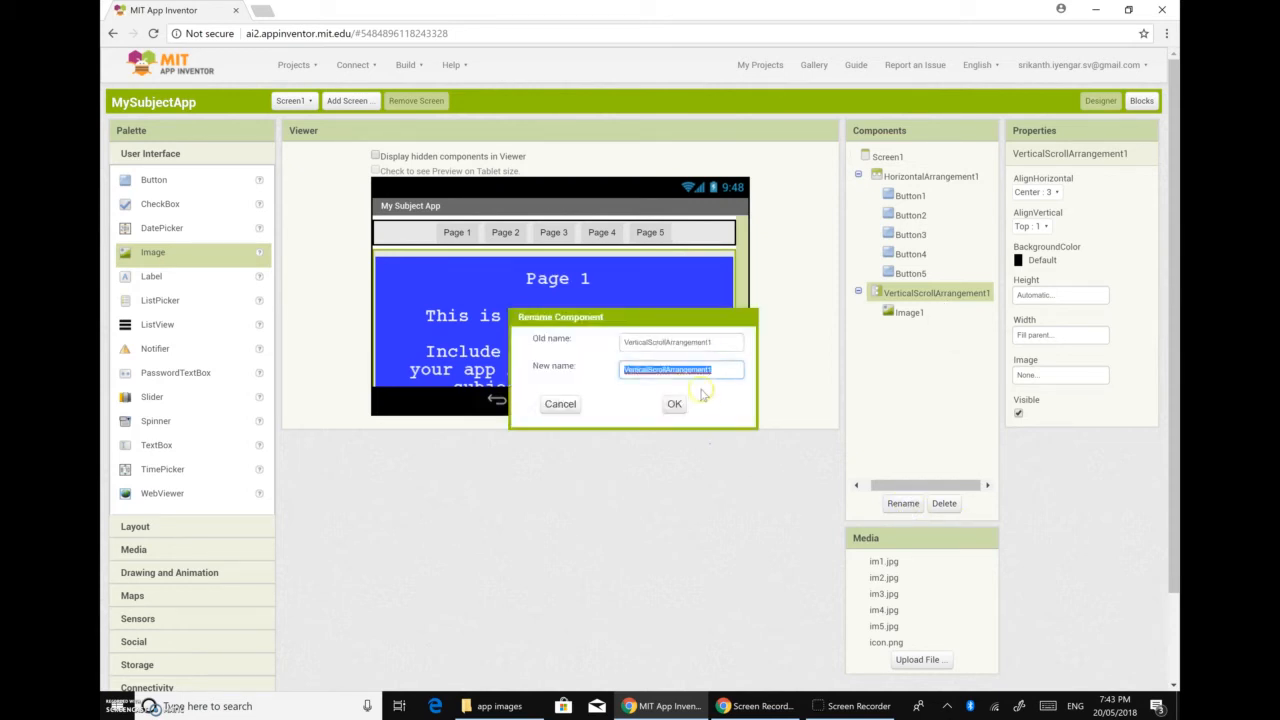
drag(720, 369, 543, 370)
text(Page)
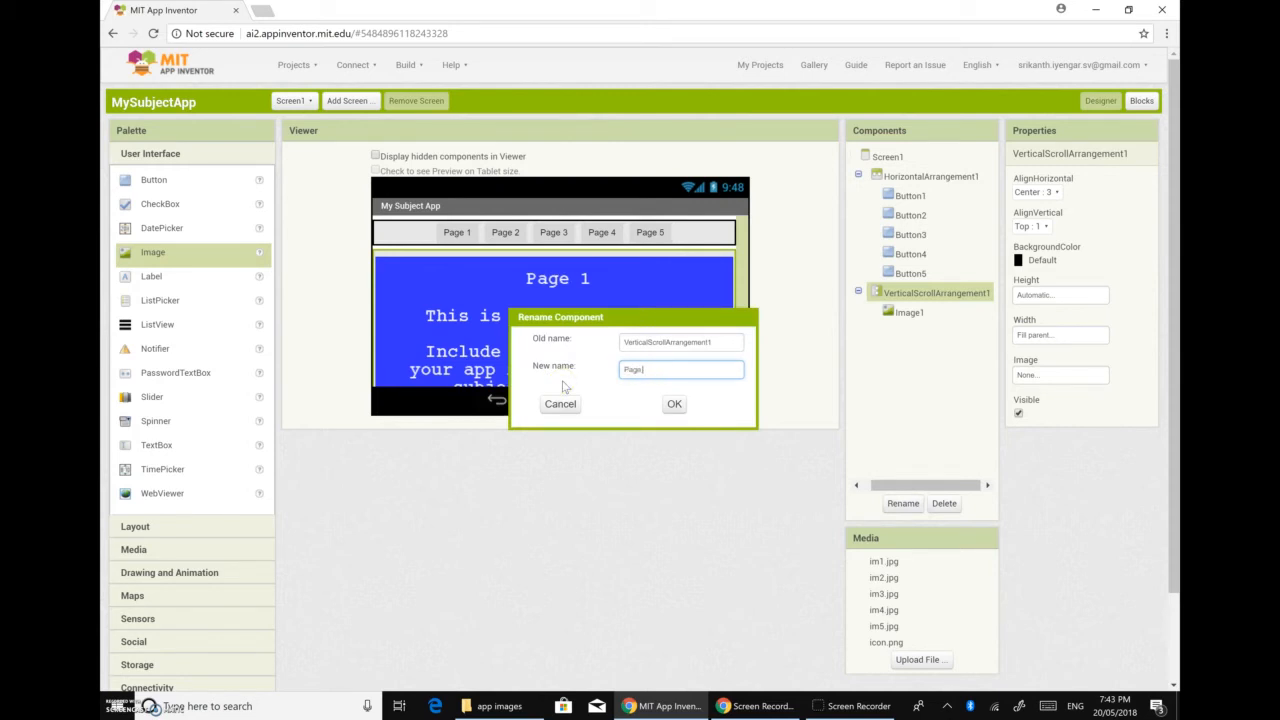
text(_1)
click(674, 404)
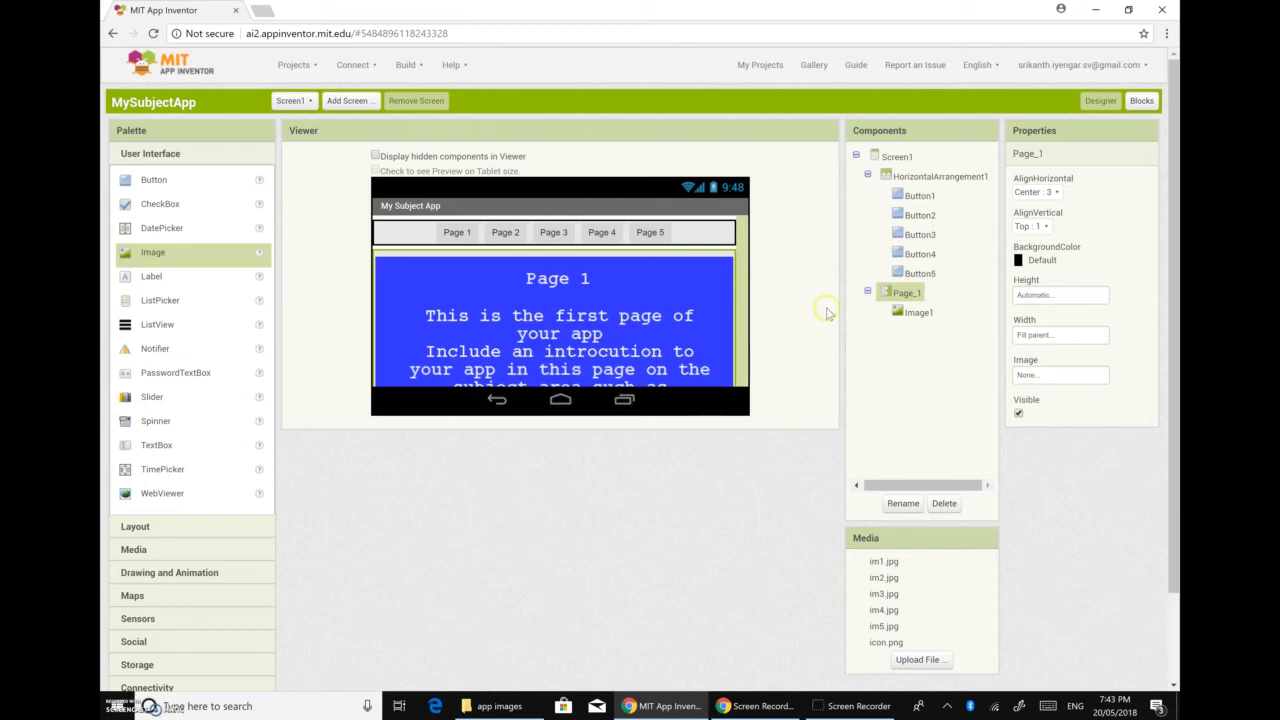
Step: Toggle the visibility of Page_1 off and back on to check its effect in the screen preview
click(910, 313)
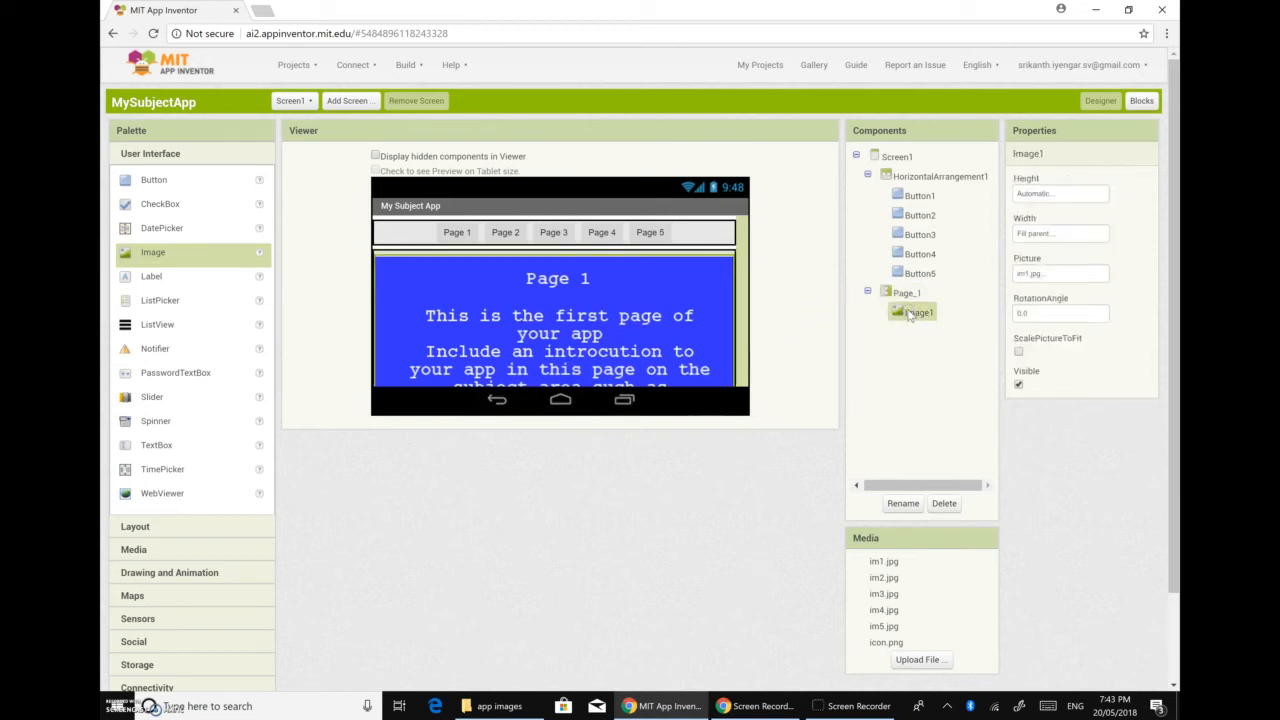
click(906, 294)
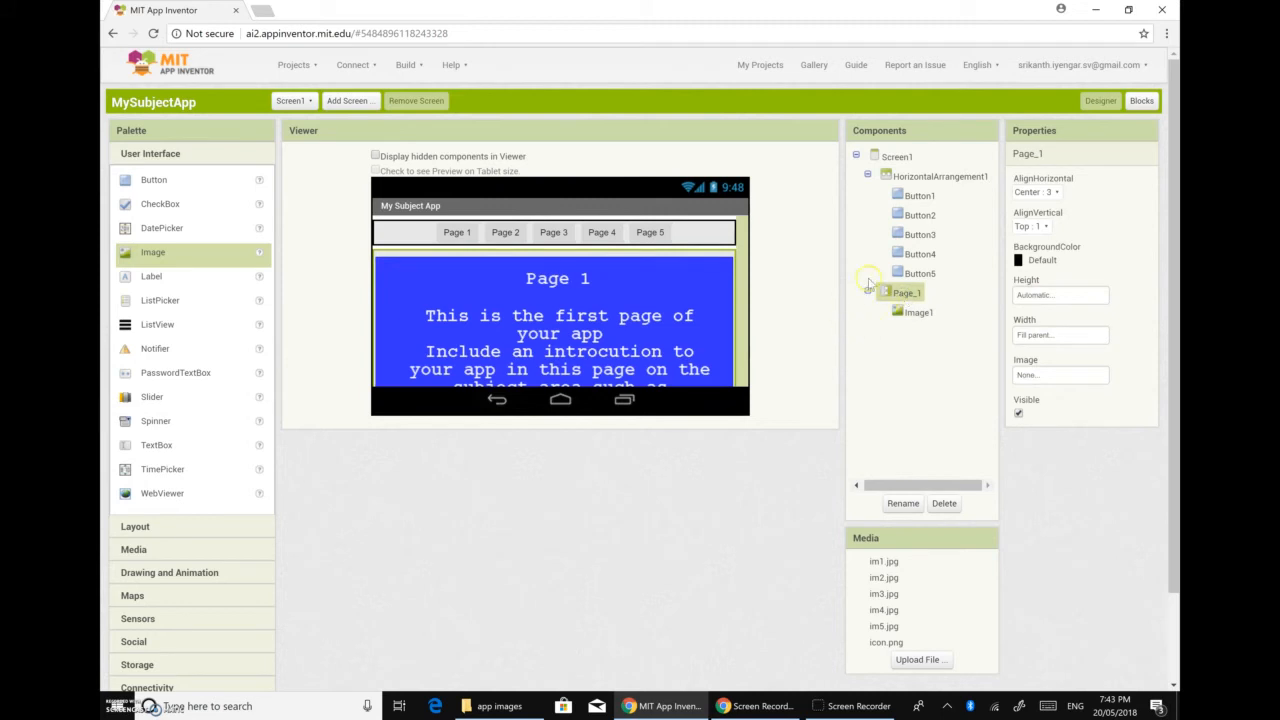
click(1019, 414)
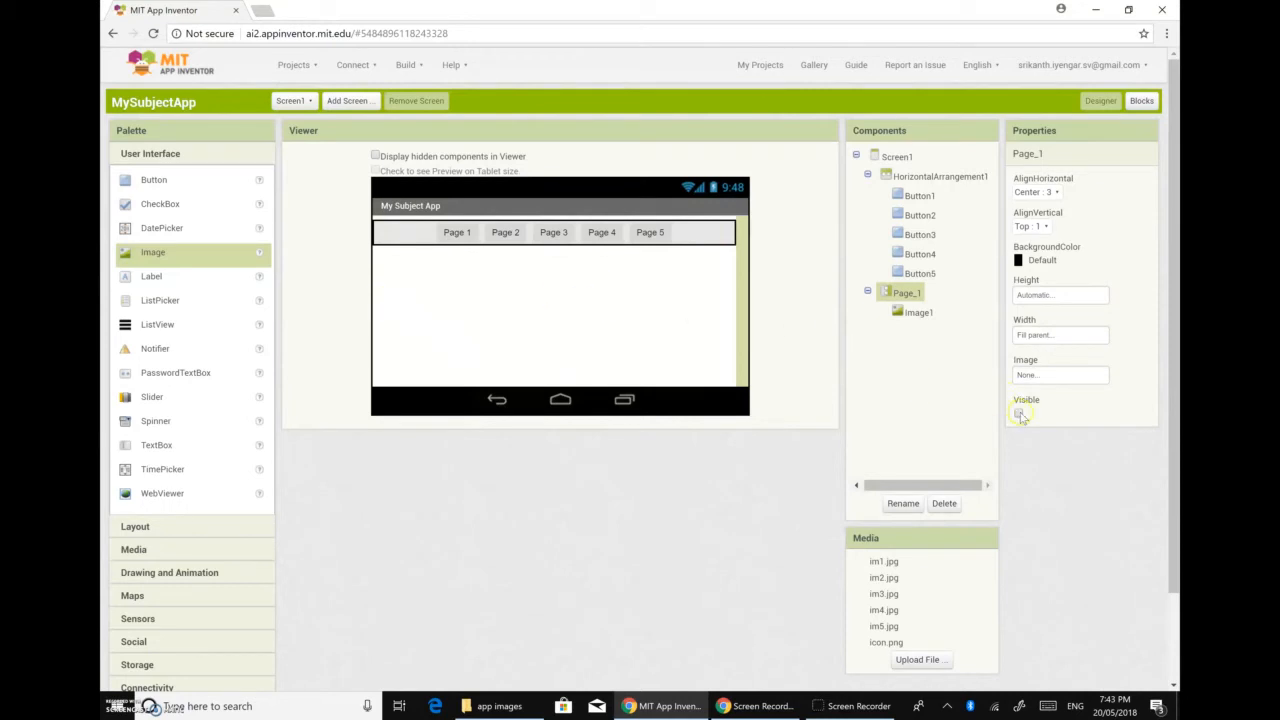
click(1019, 414)
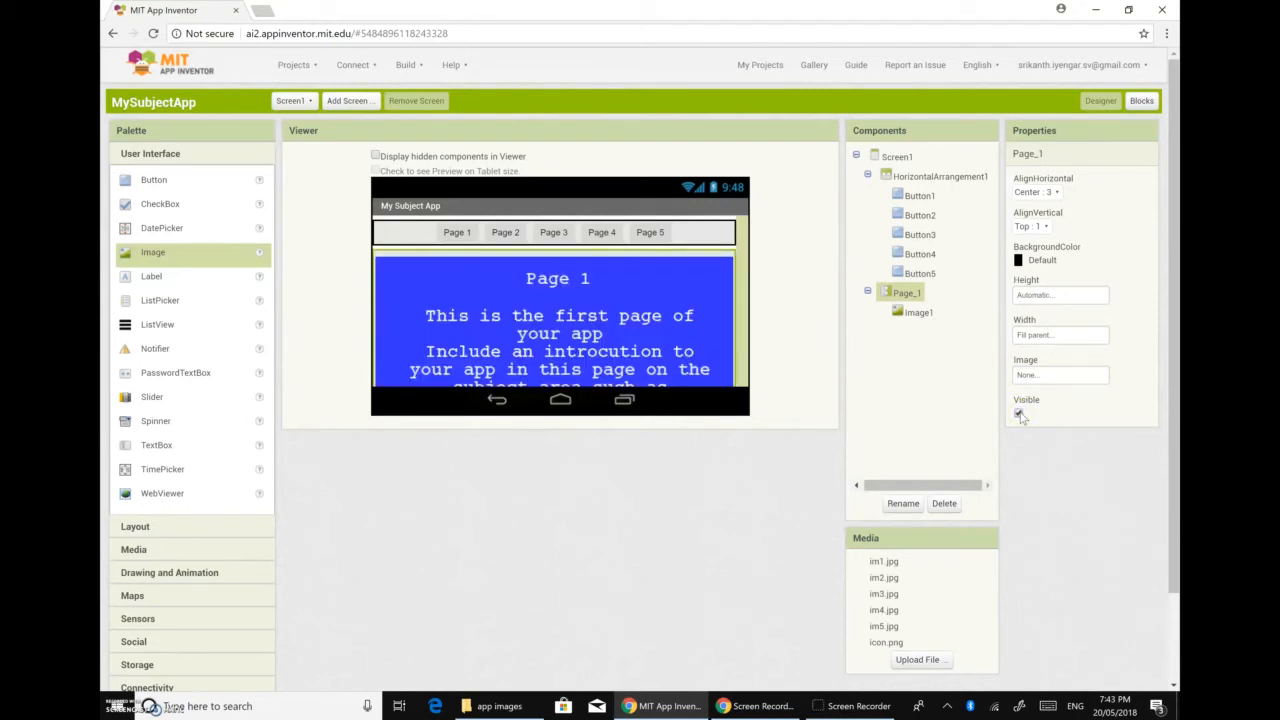
click(1019, 414)
click(1019, 414)
click(1019, 413)
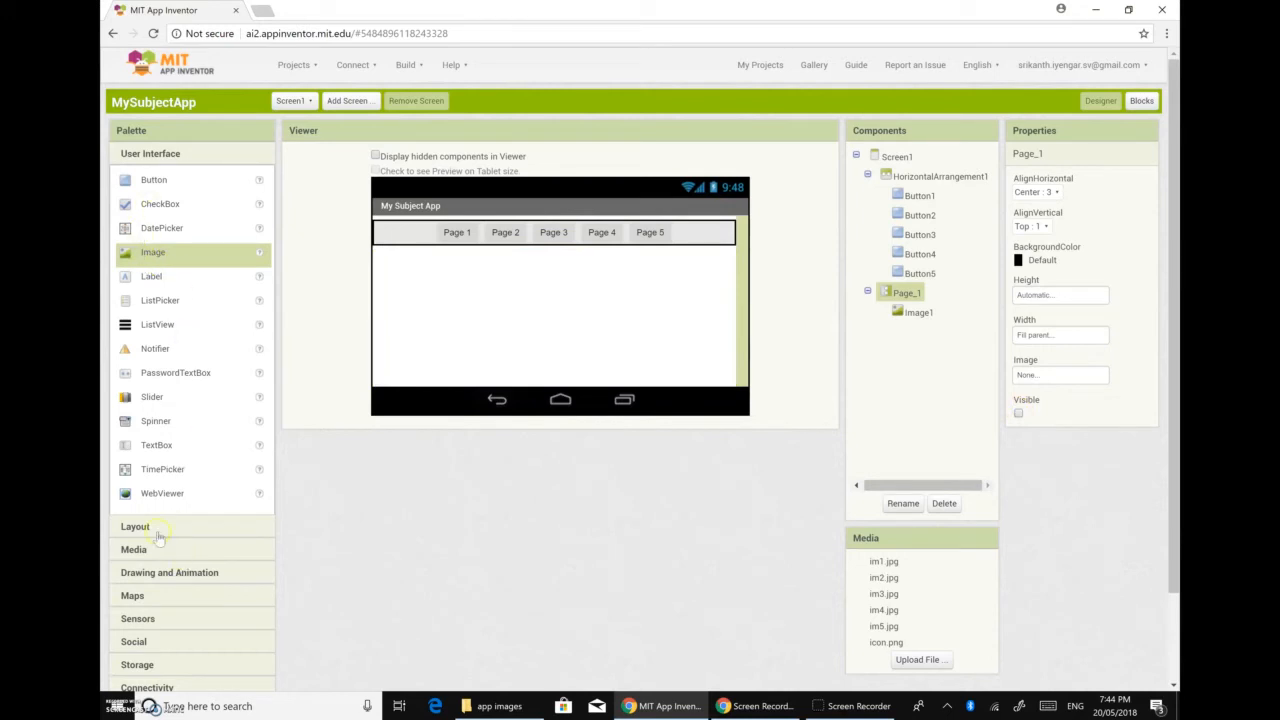
click(1019, 414)
Step: Try to add a second VerticalScrollArrangement to the screen, and delete it from inside Page_1
scroll(465, 322, down, 2)
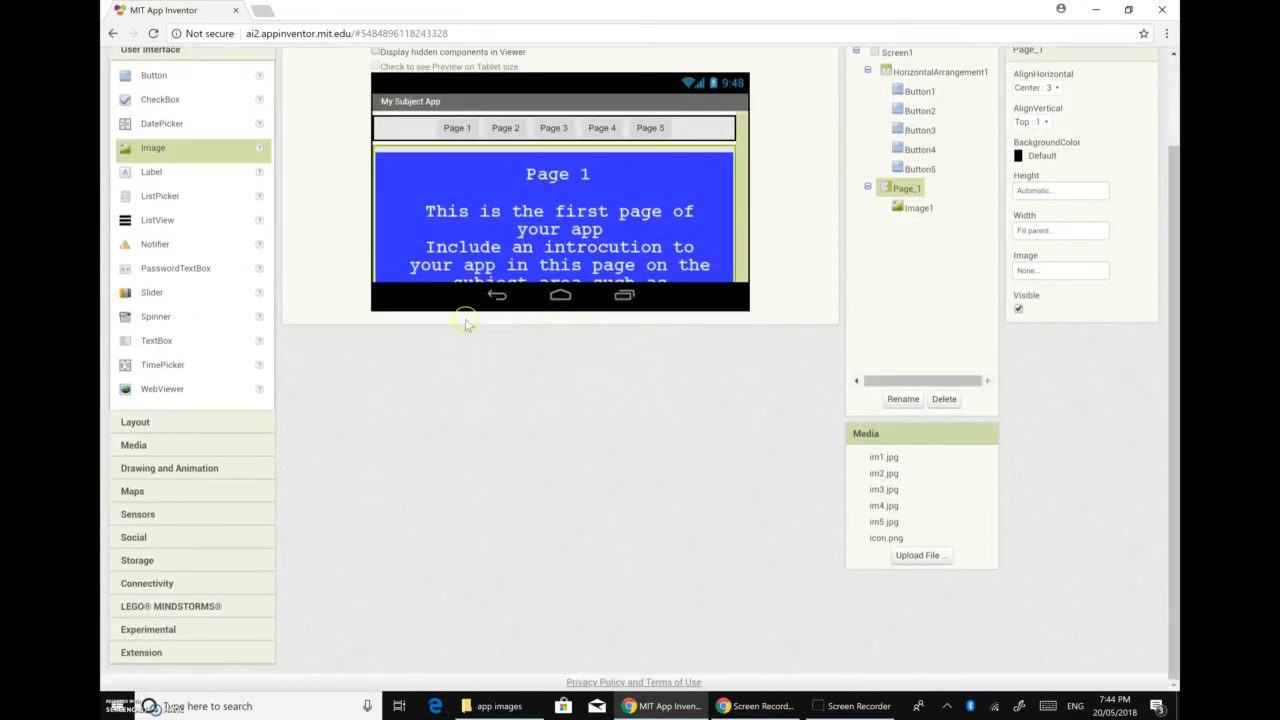
click(133, 421)
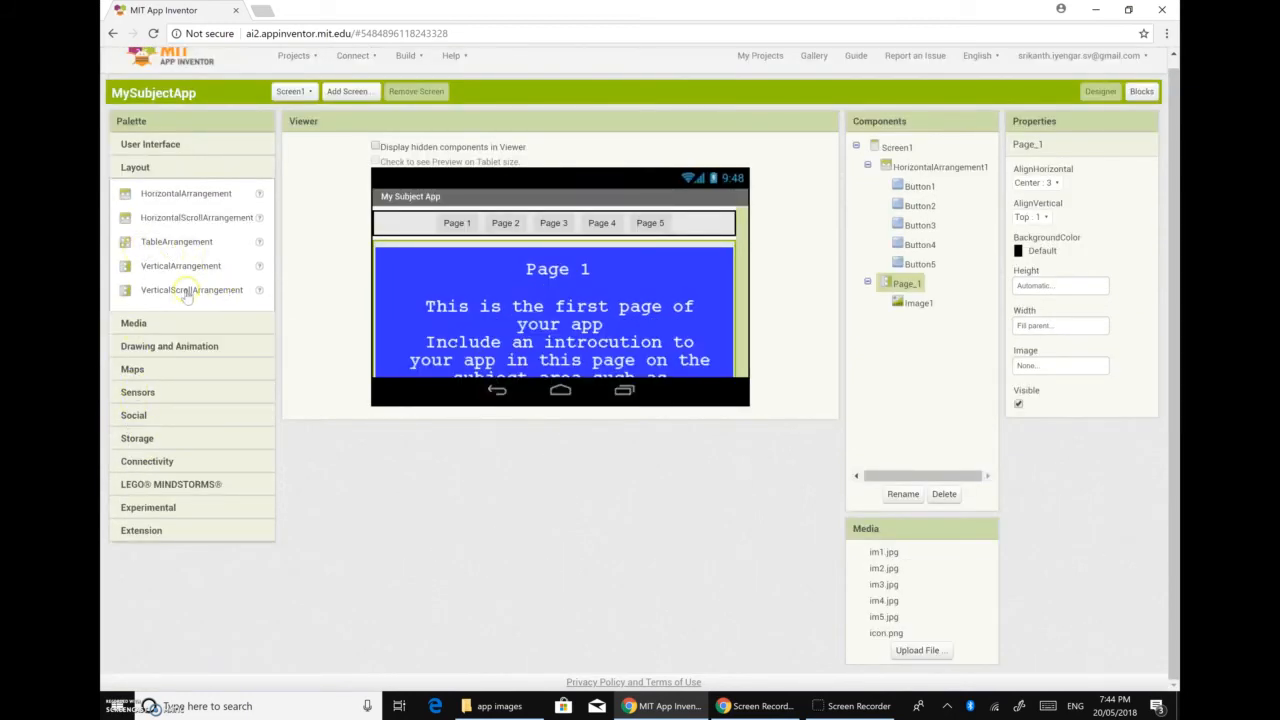
drag(186, 297, 430, 285)
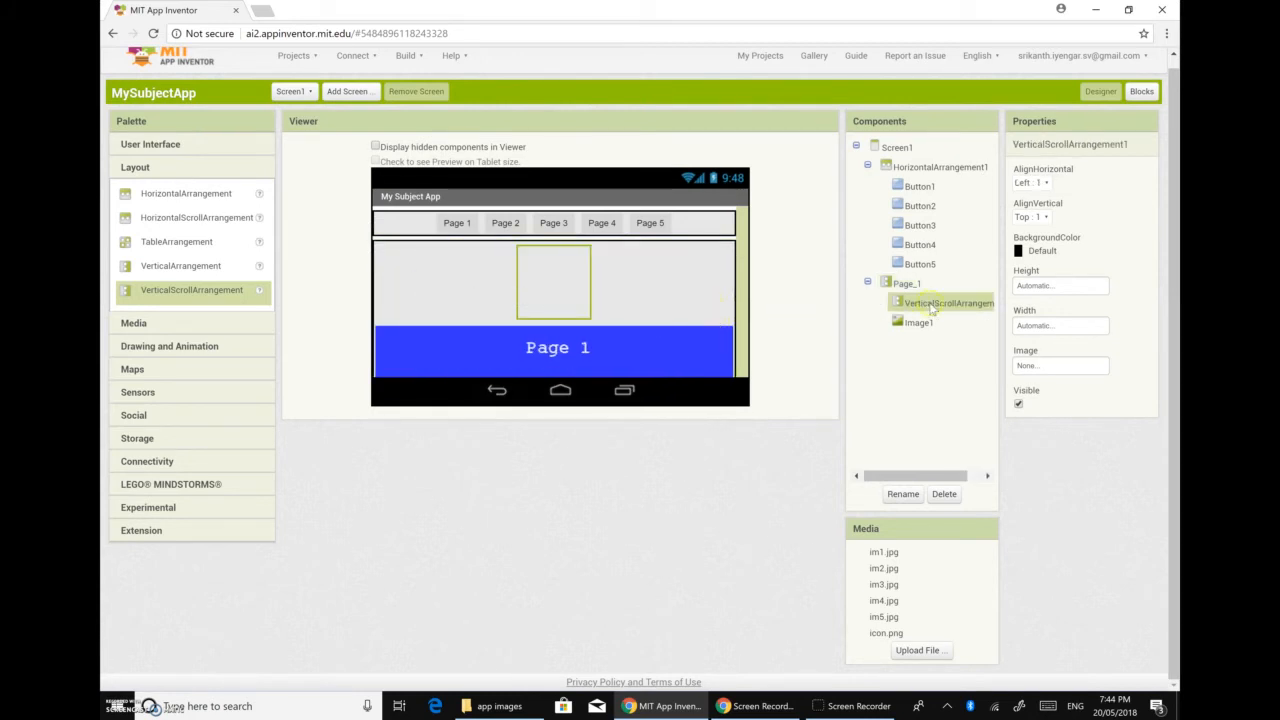
drag(930, 308, 855, 314)
click(944, 494)
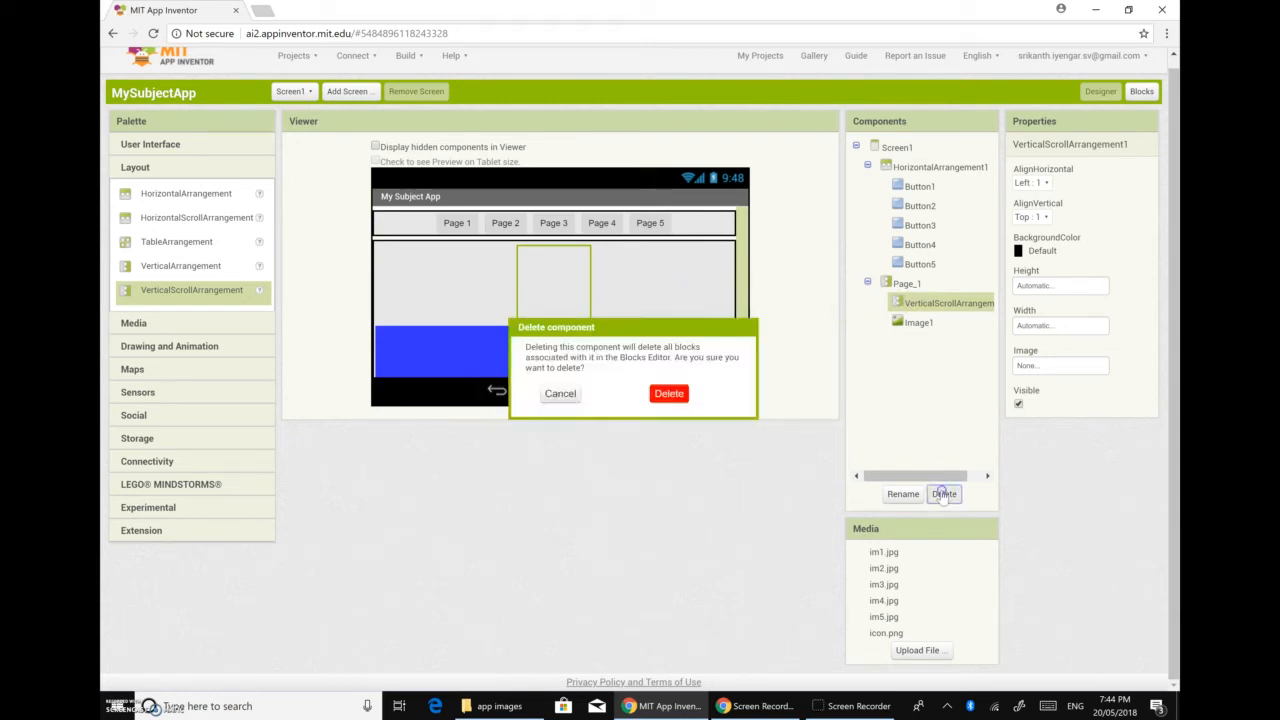
click(668, 392)
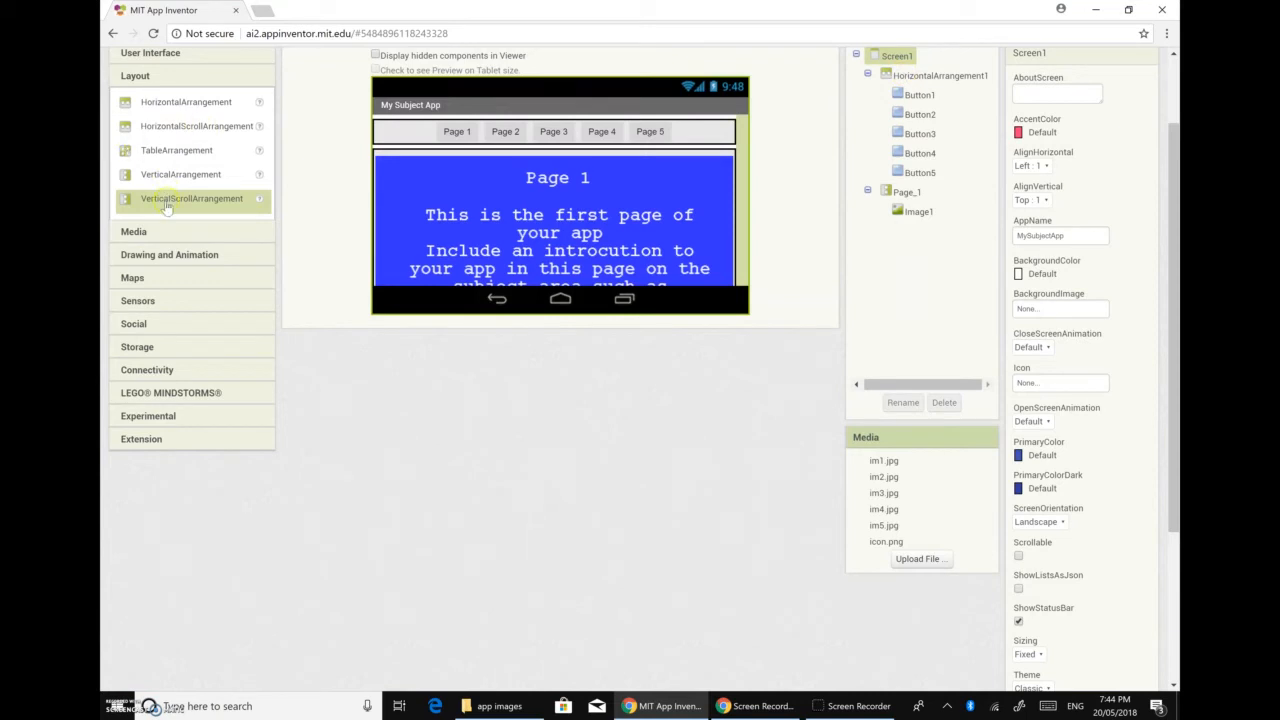
Step: Try to position a new VerticalScrollArrangement below Page_1 by moving it from above the page buttons, and delete it
drag(166, 199, 462, 120)
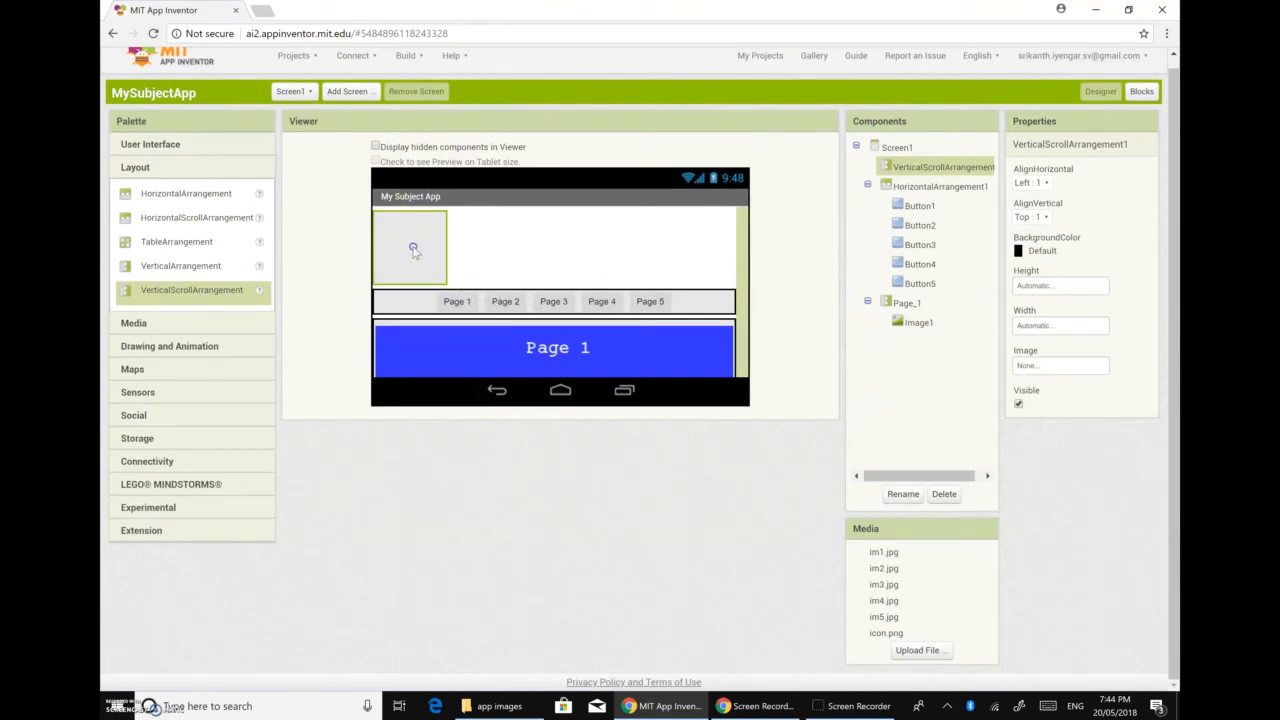
drag(413, 250, 425, 333)
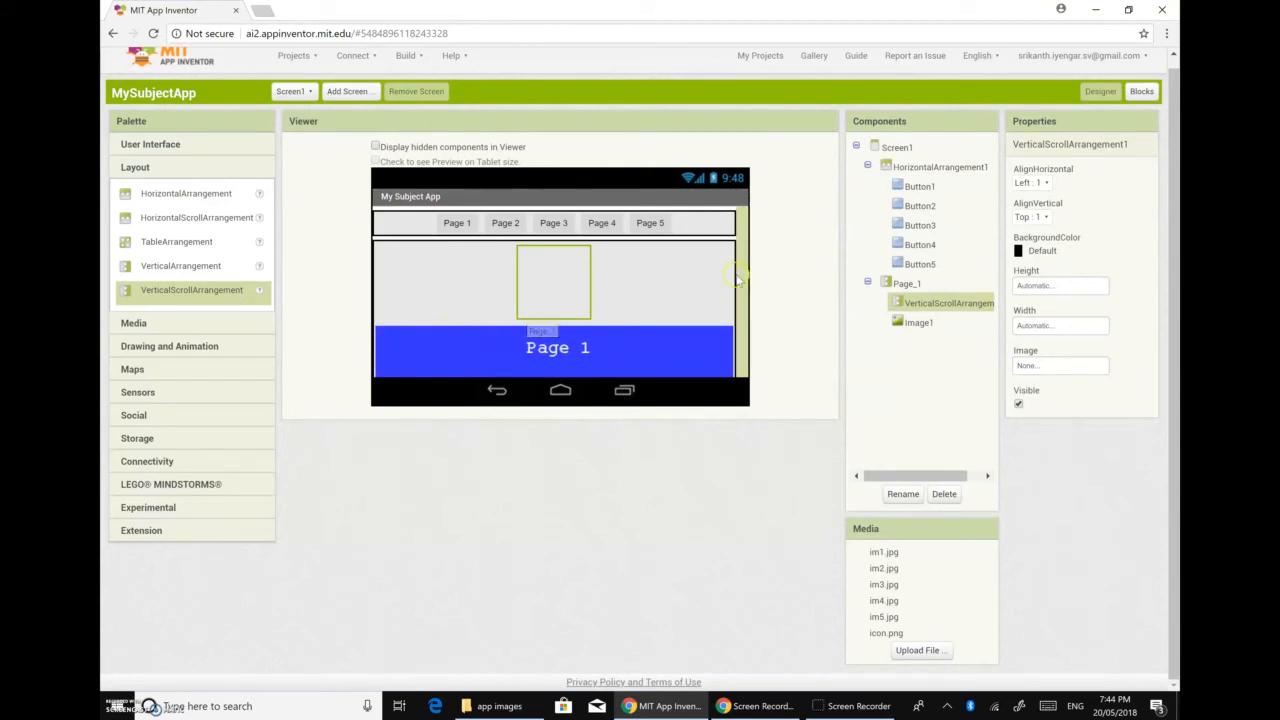
drag(568, 290, 543, 410)
drag(555, 279, 486, 337)
click(940, 494)
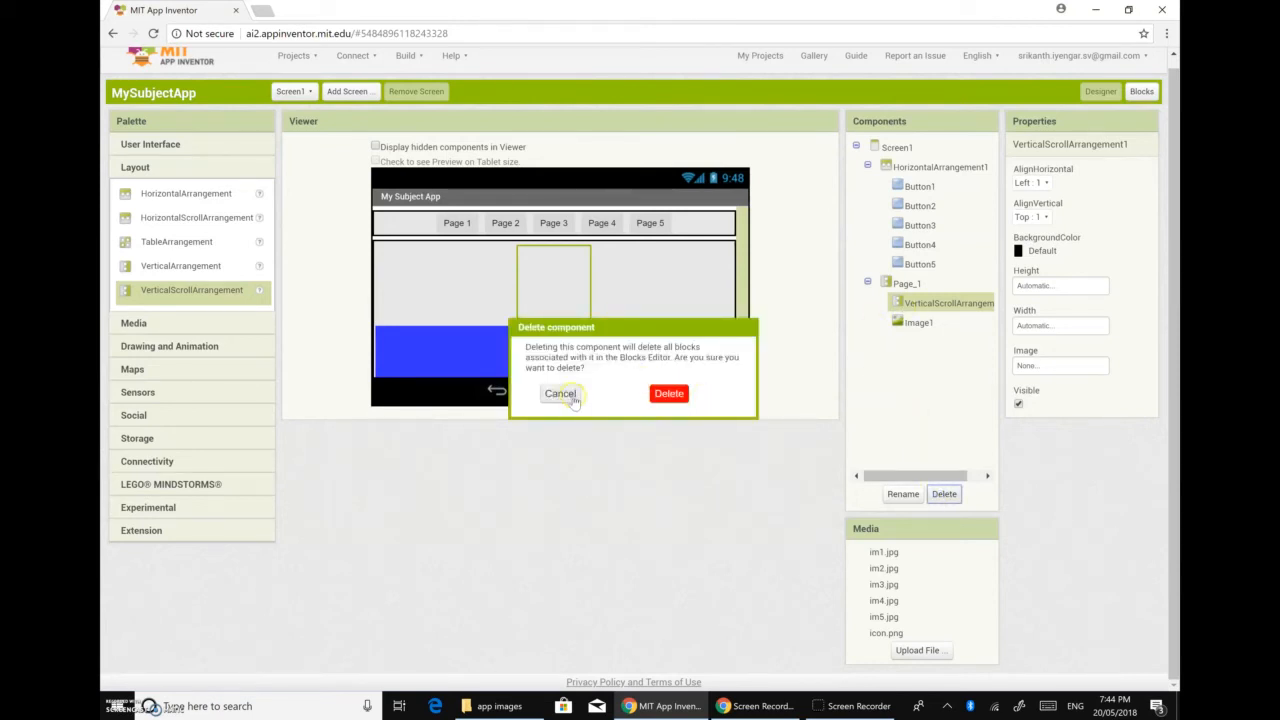
click(668, 393)
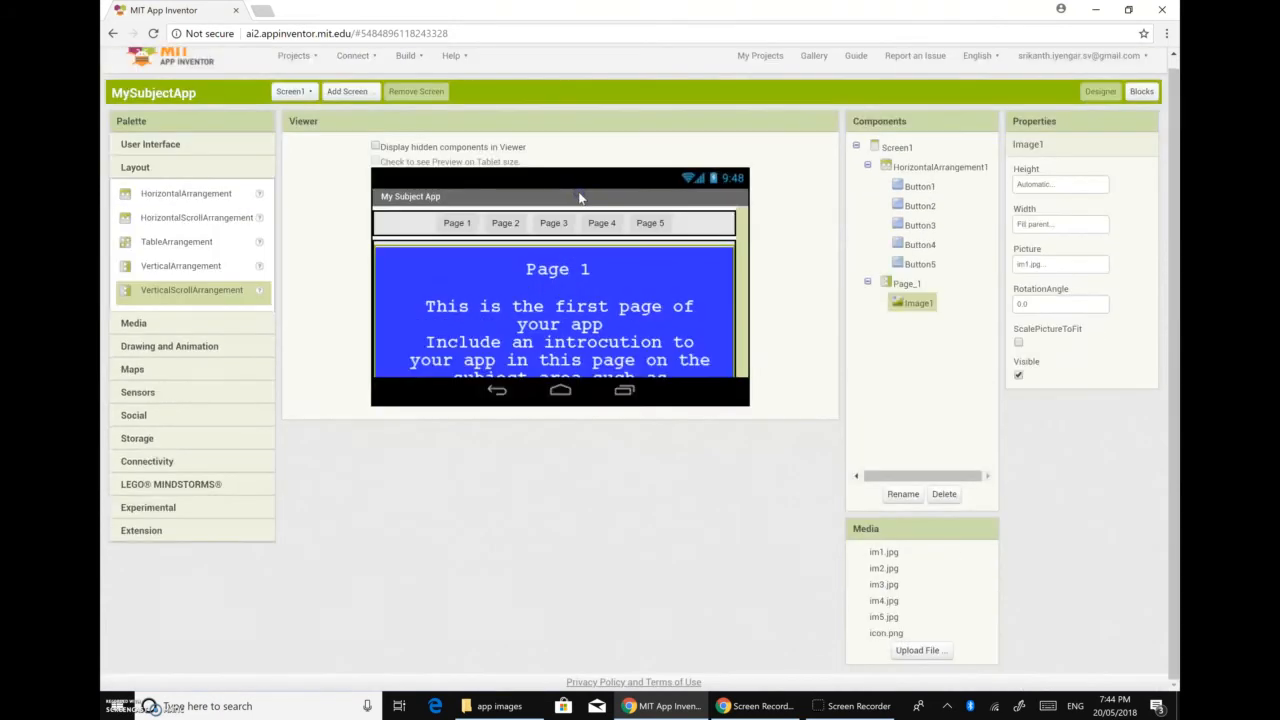
Step: Hide Image1 by turning off its Visible property
click(918, 497)
click(1018, 375)
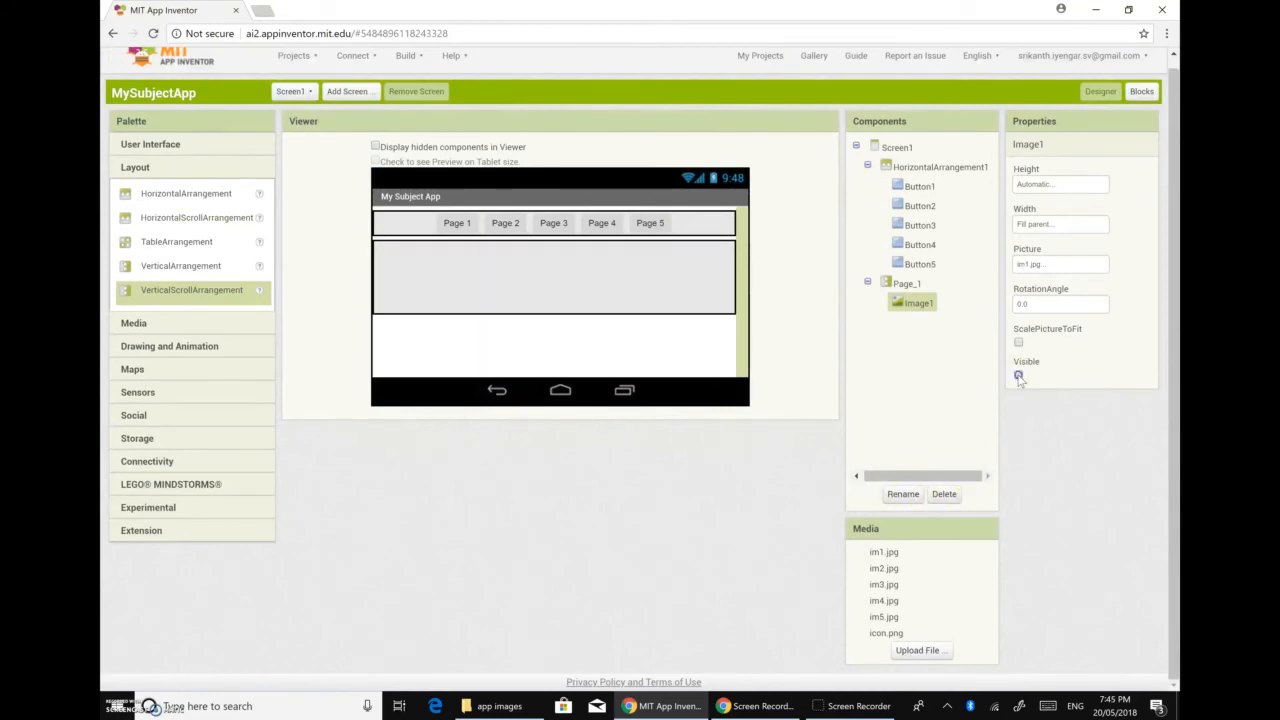
click(506, 346)
Step: Add four VerticalScrollArrangement components to Screen1 below Page_1
scroll(506, 345, down, 1)
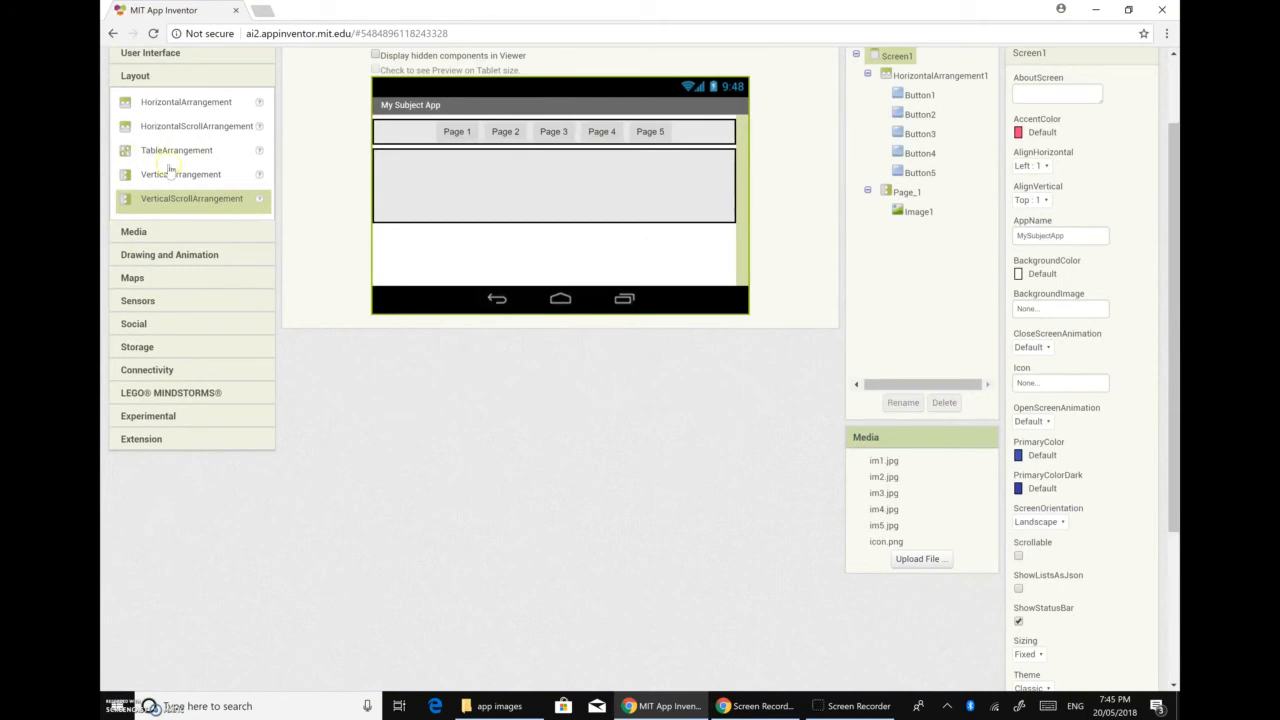
drag(175, 199, 445, 262)
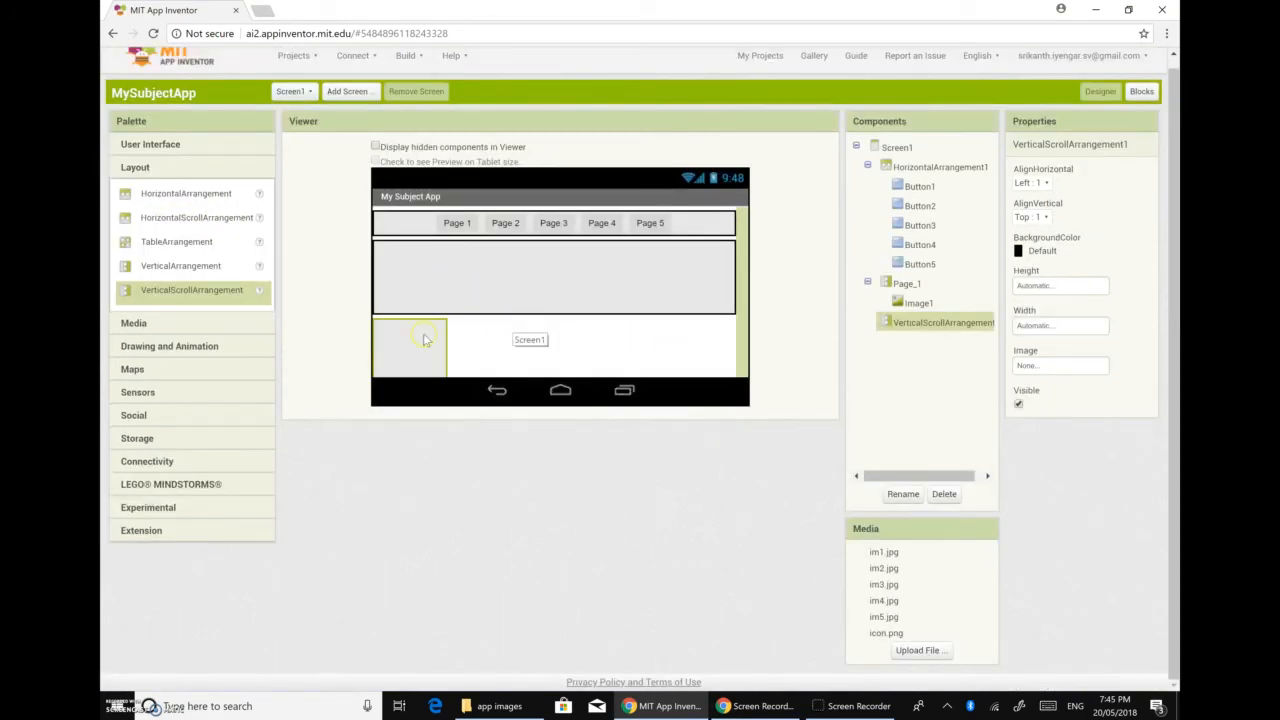
drag(185, 290, 520, 355)
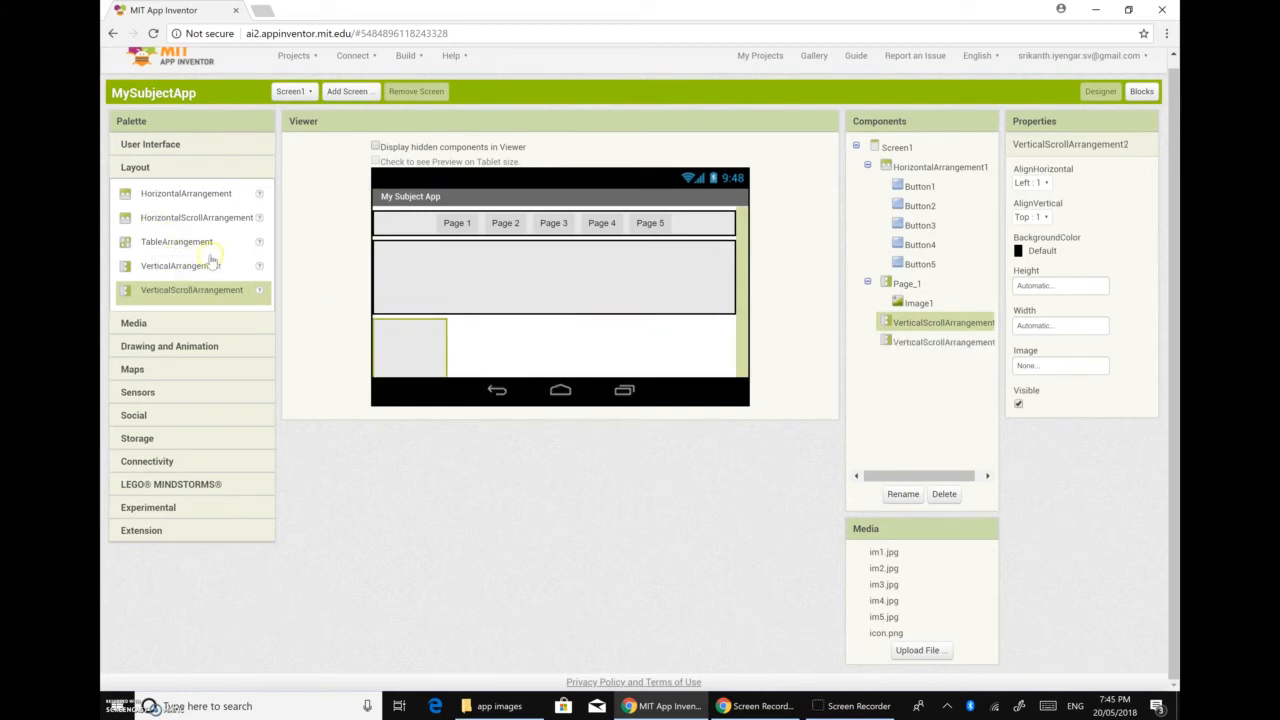
drag(175, 291, 520, 337)
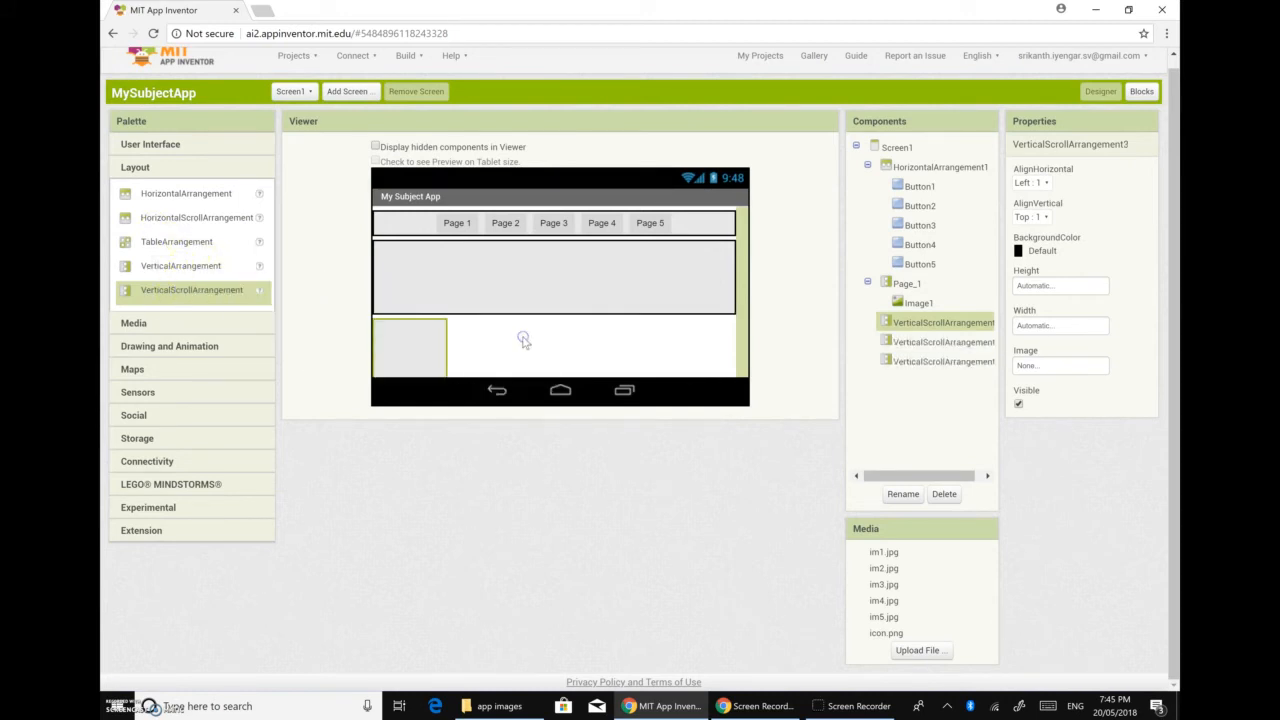
drag(177, 293, 540, 325)
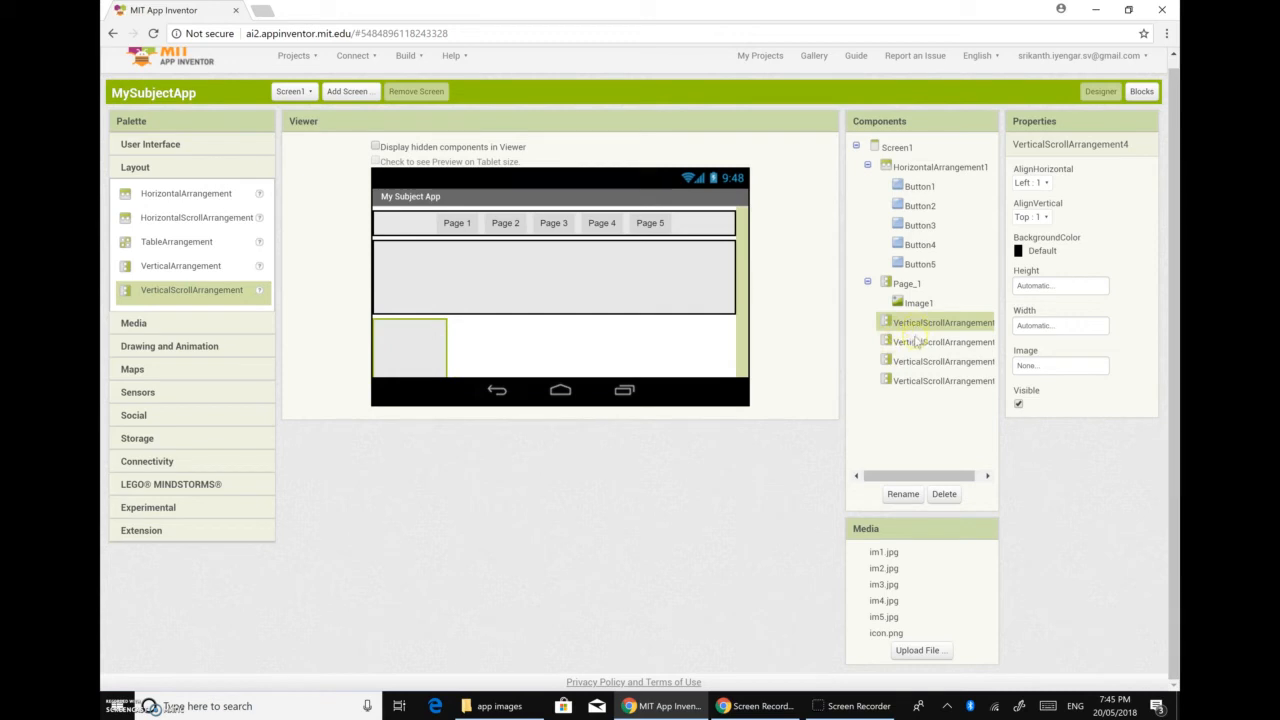
Step: Set the width of VerticalScrollArrangement4, directly below Page_1, to Fill parent
click(910, 382)
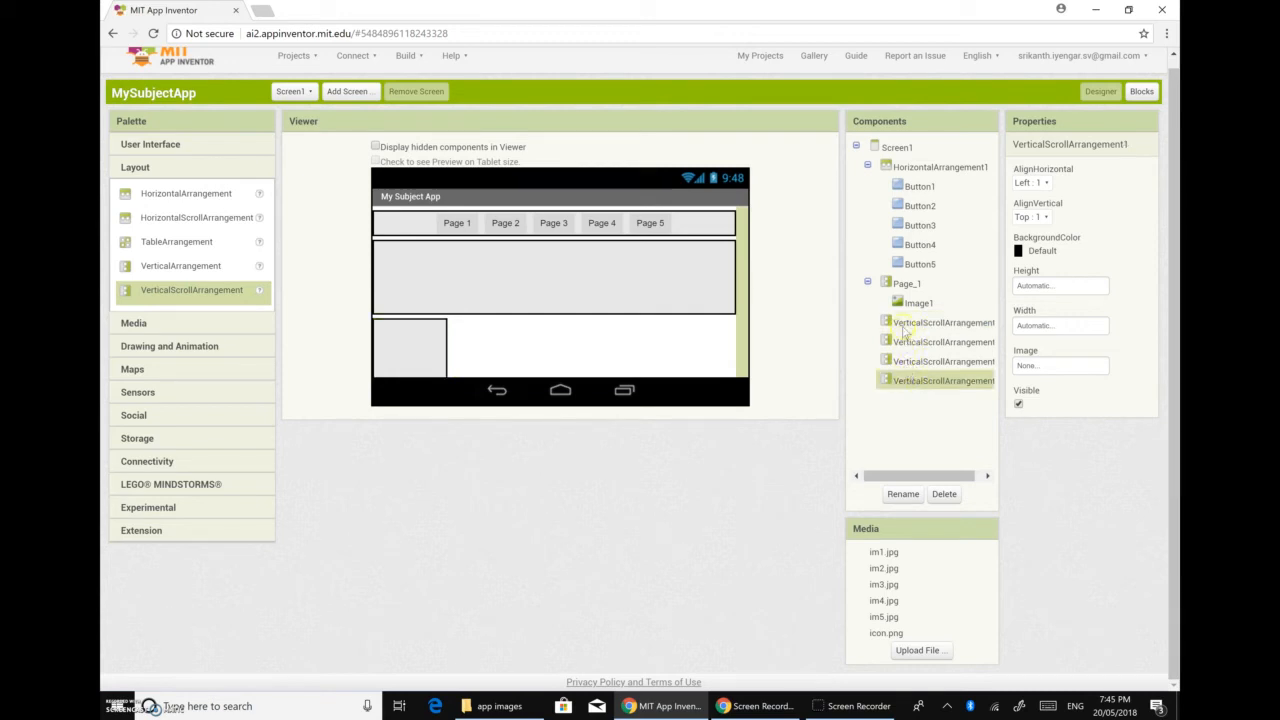
click(902, 324)
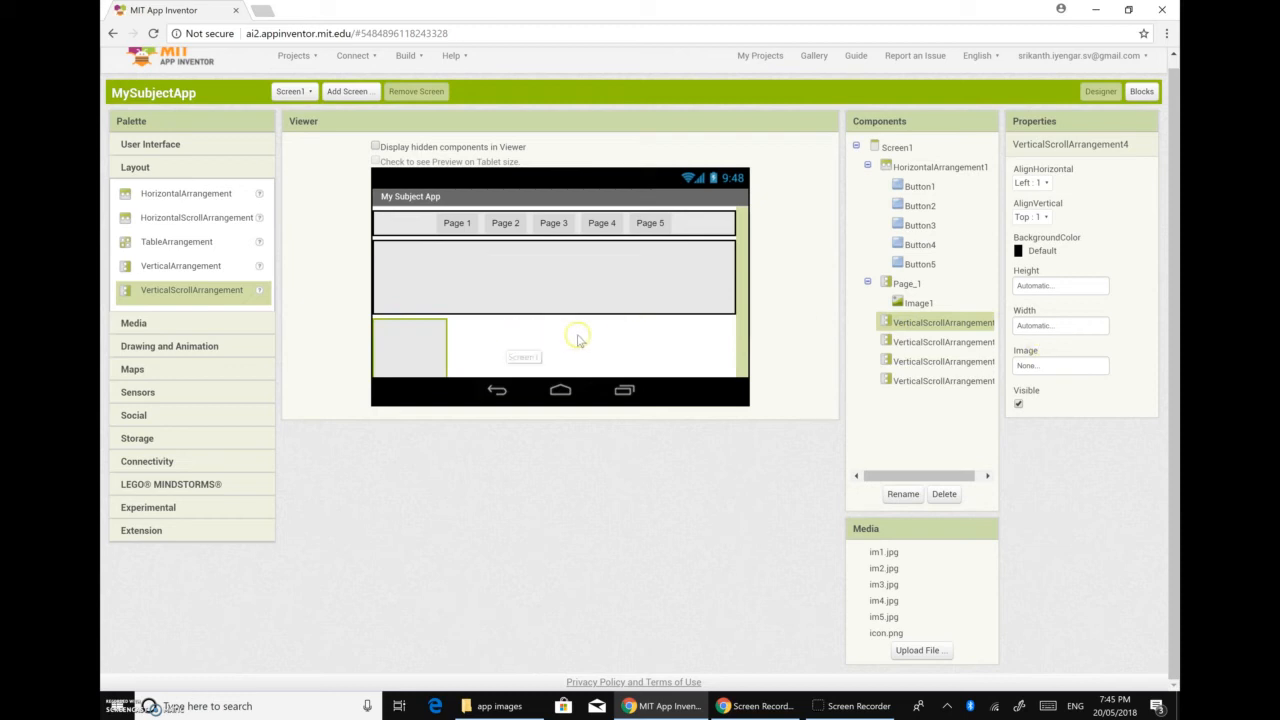
click(1037, 327)
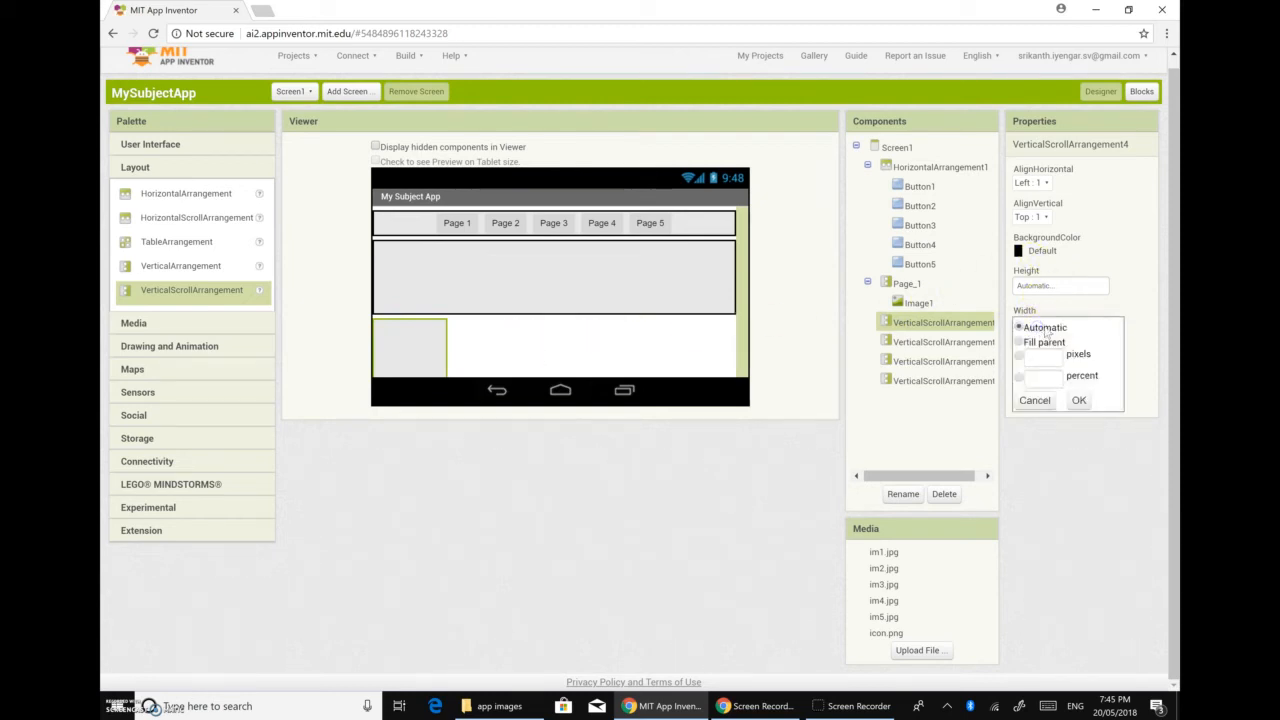
click(1019, 342)
click(1077, 401)
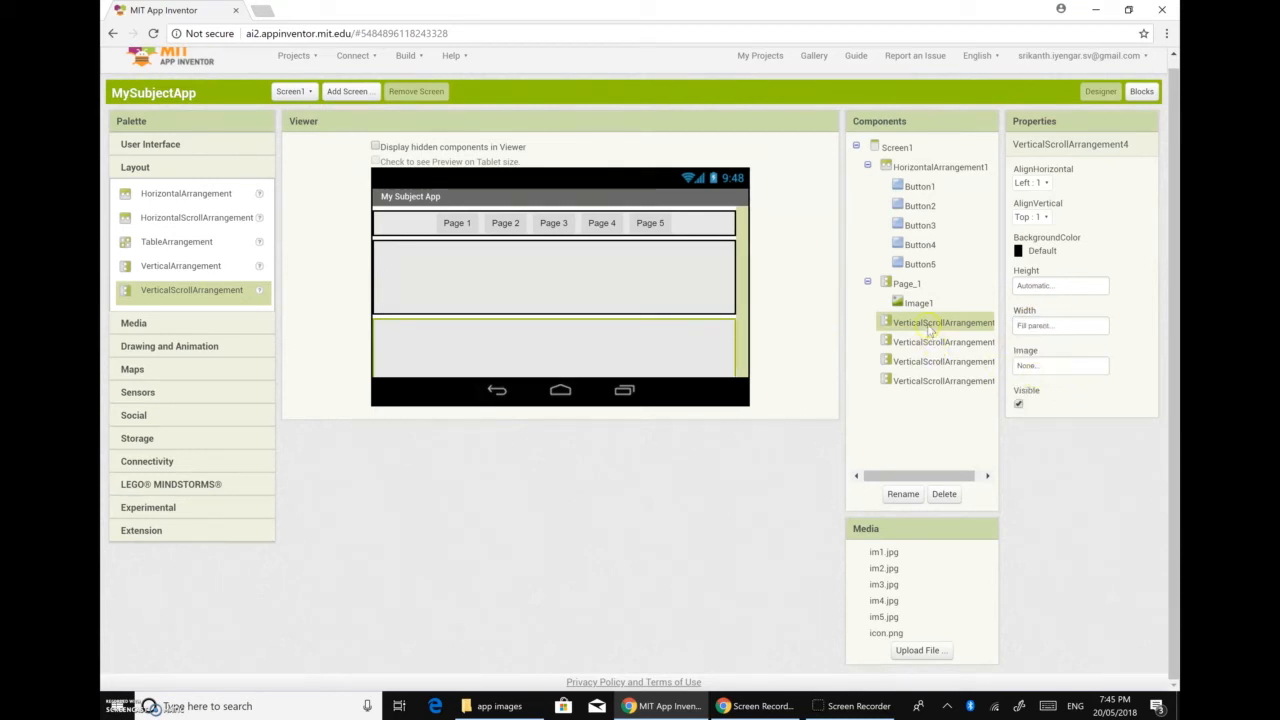
Step: Rename VerticalScrollArrangement4 to Page_2
click(902, 494)
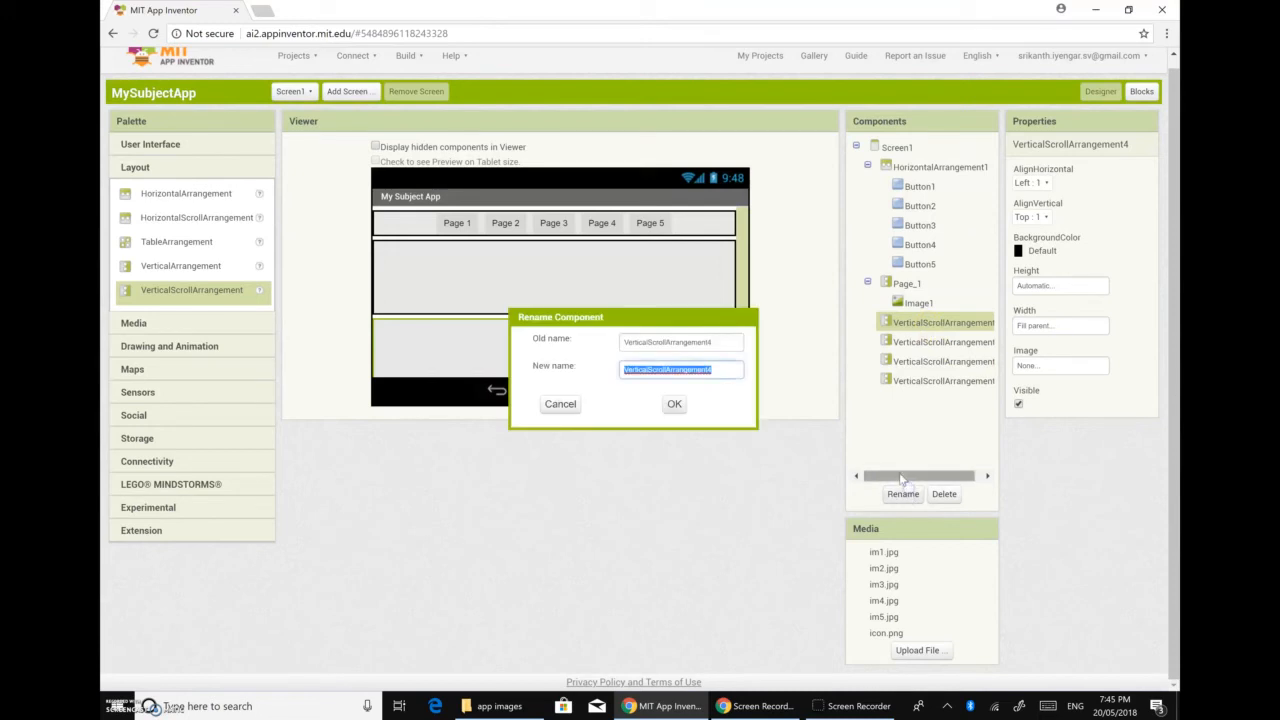
text(Page 2)
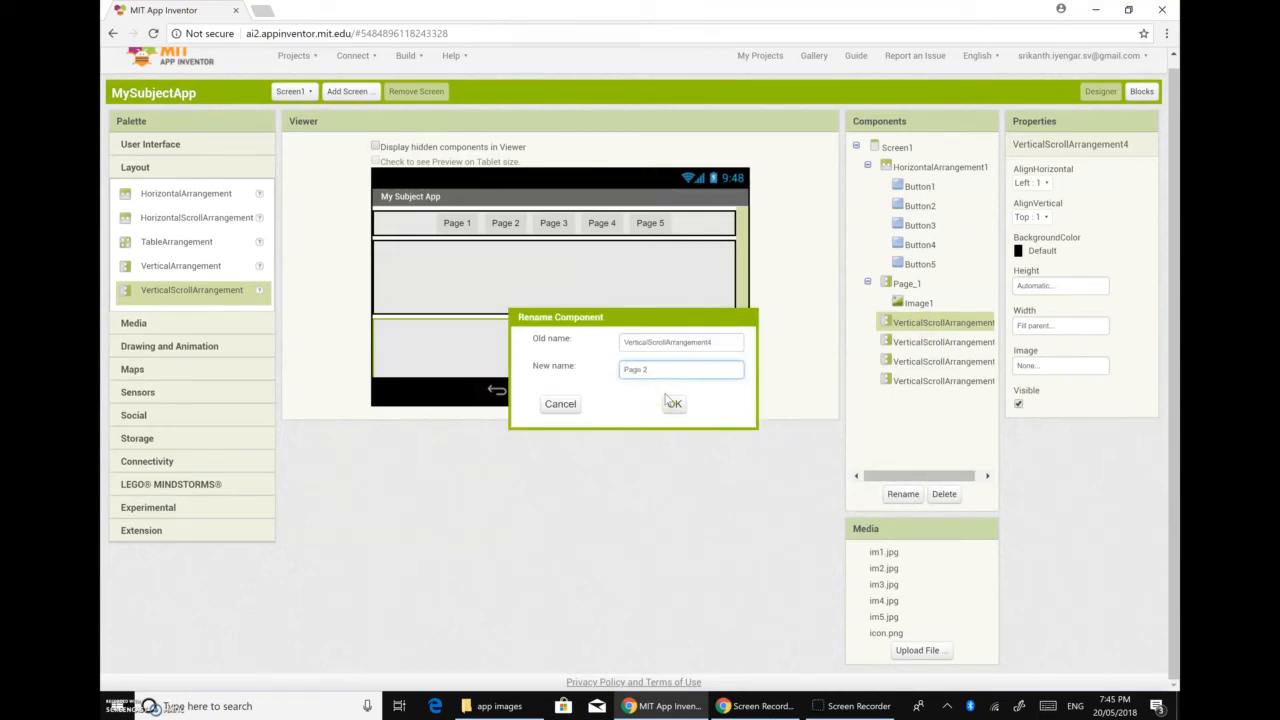
text(e_2)
click(672, 405)
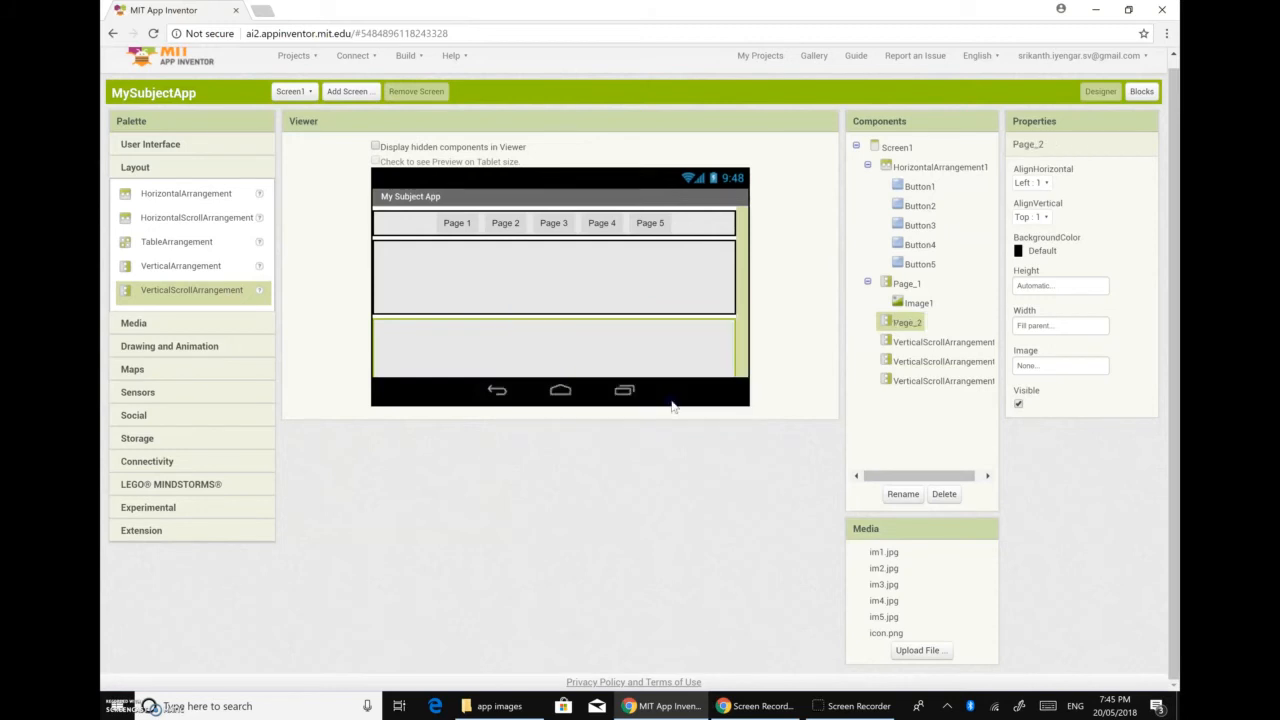
Step: Set the width of VerticalScrollArrangement3, directly below Page_2, to Fill parent
click(913, 343)
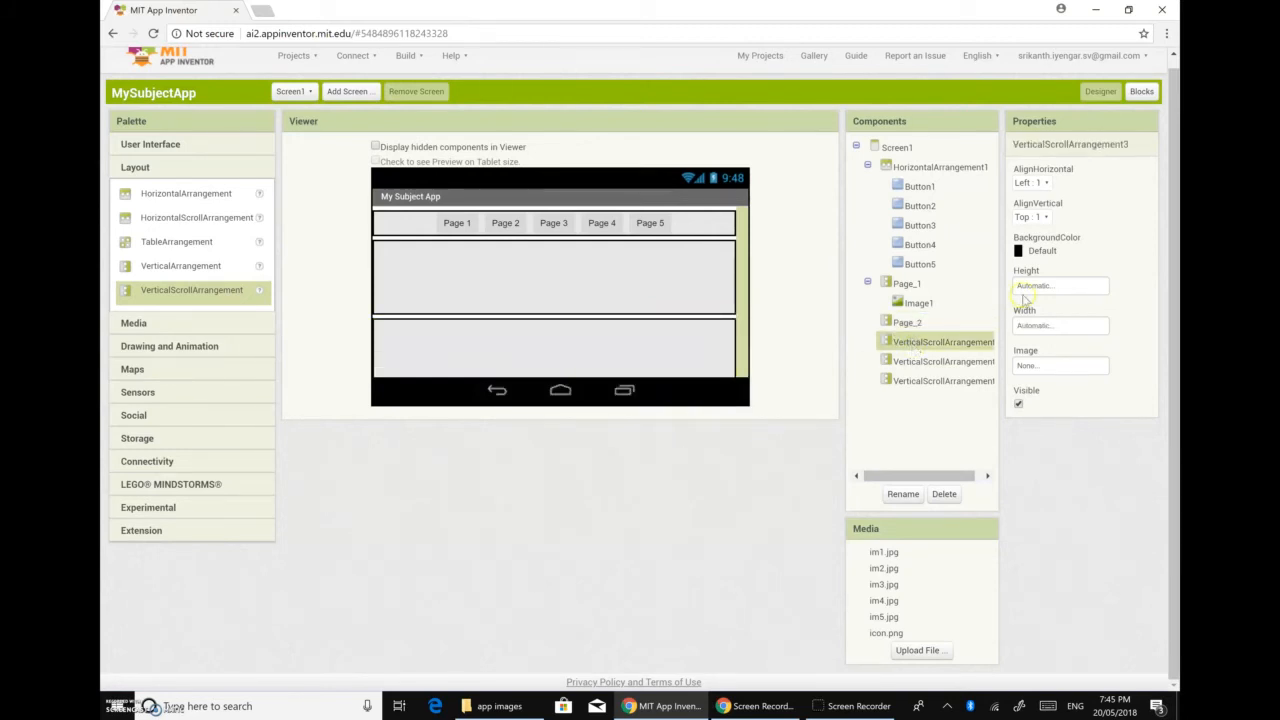
click(1059, 326)
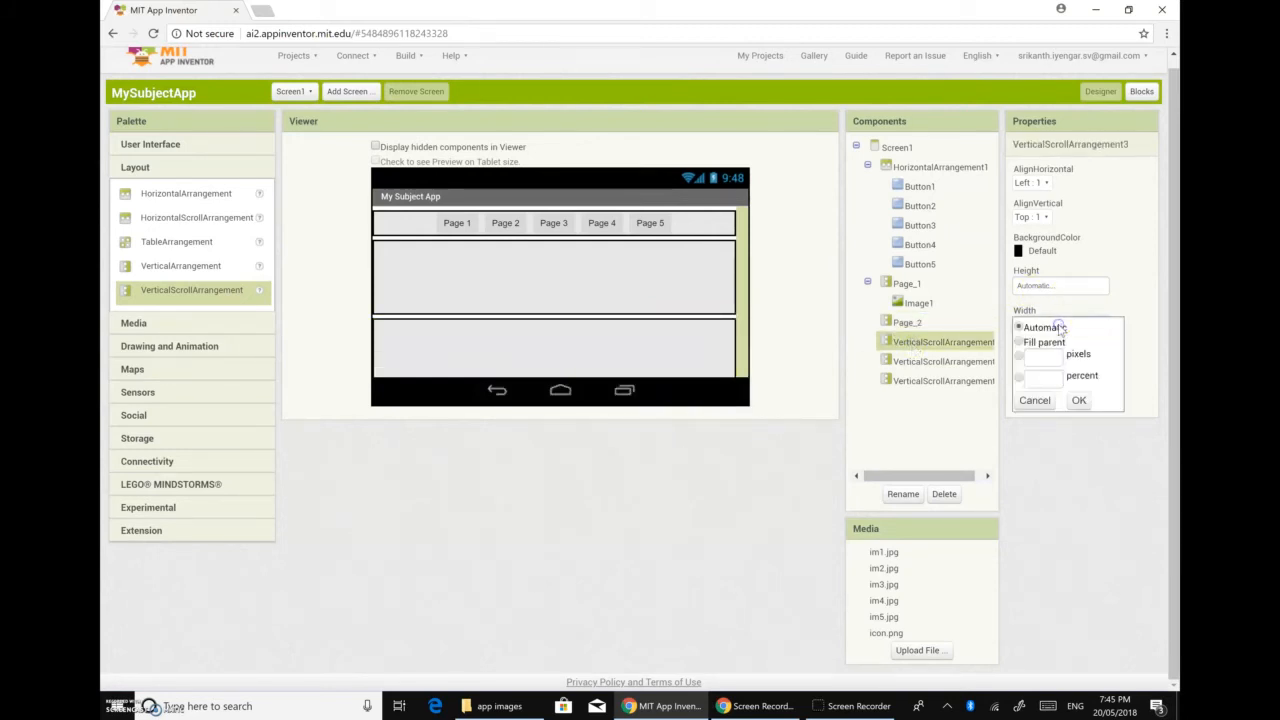
click(1018, 343)
click(1078, 400)
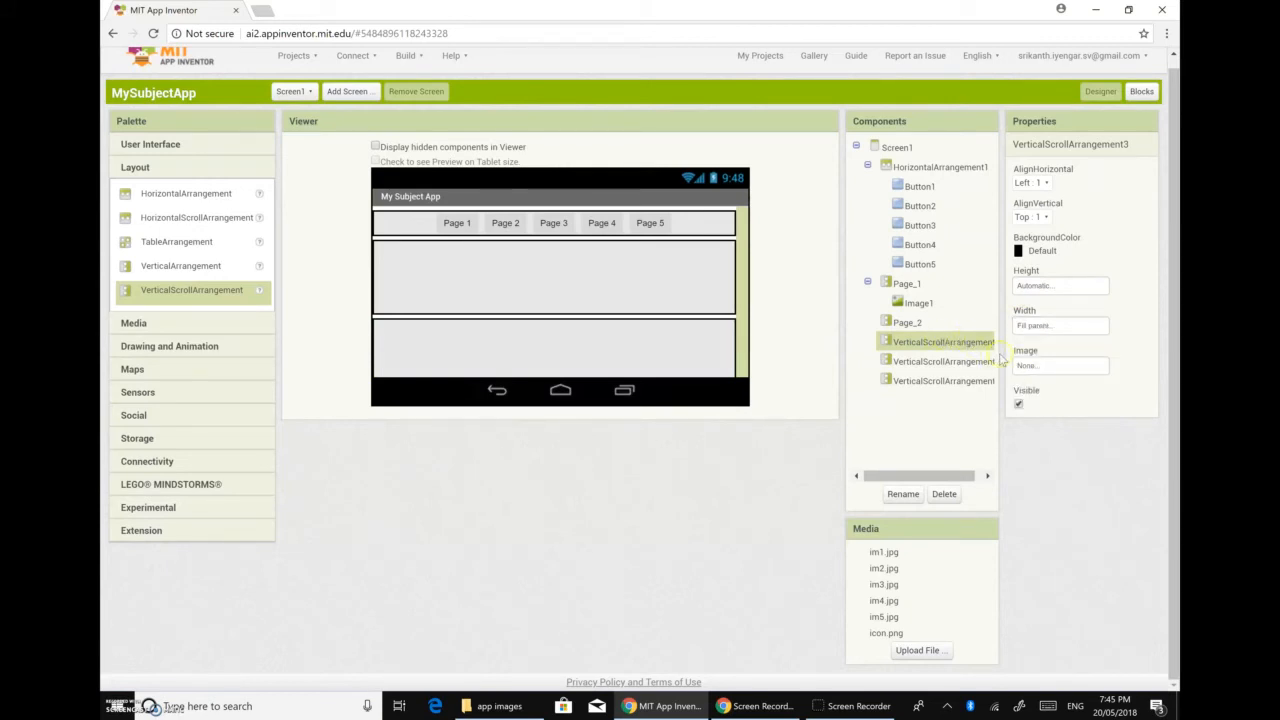
Step: Rename VerticalScrollArrangement3, directly below Page_2, to Page_3
click(933, 343)
click(903, 494)
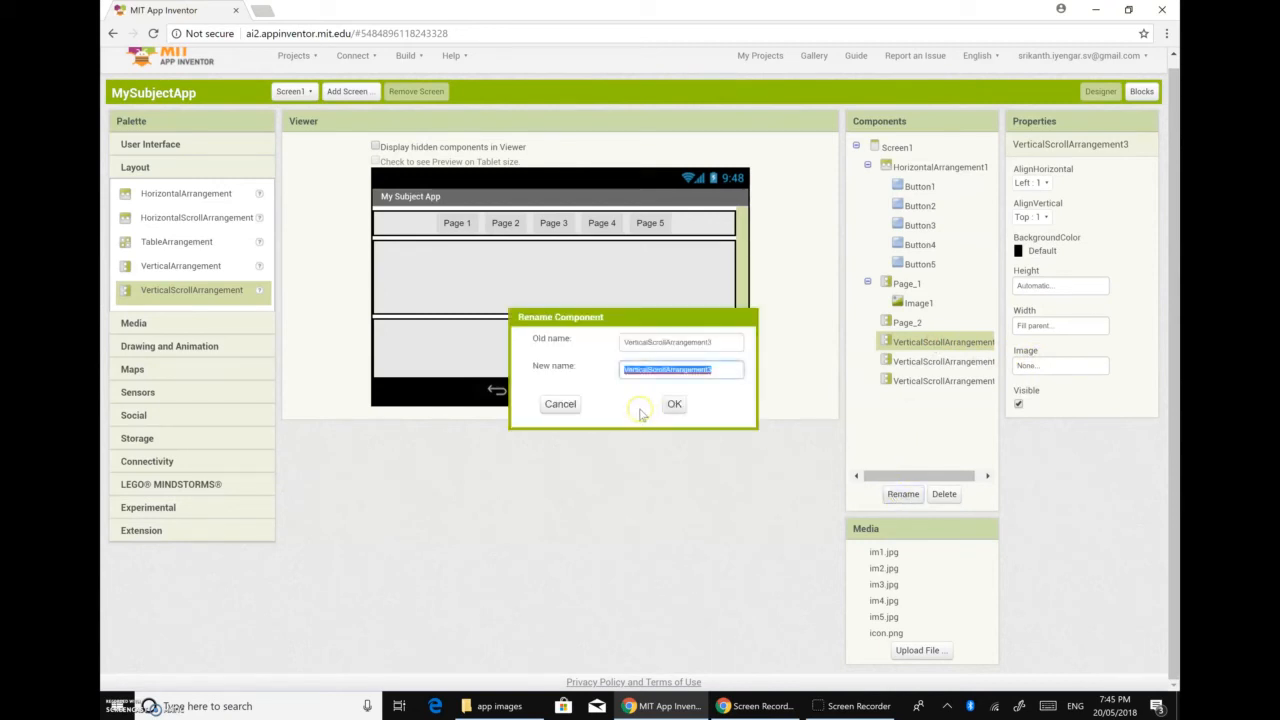
text(P)
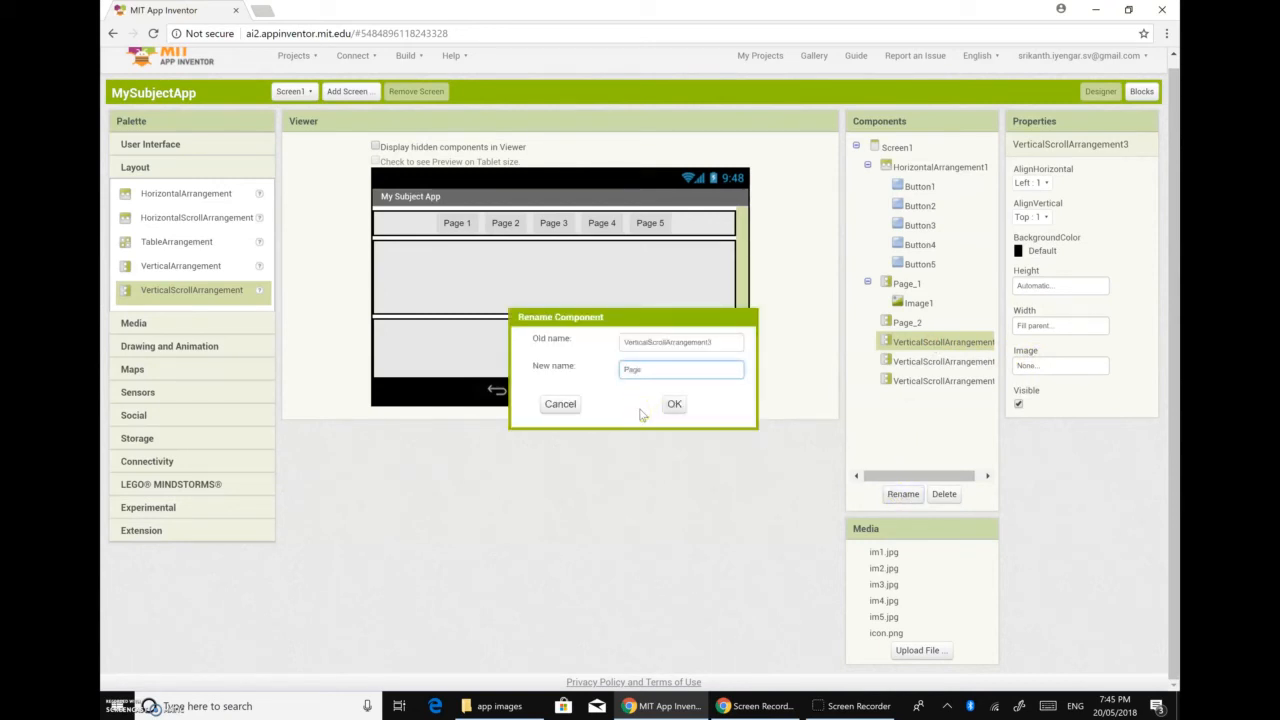
text(age 3)
click(674, 404)
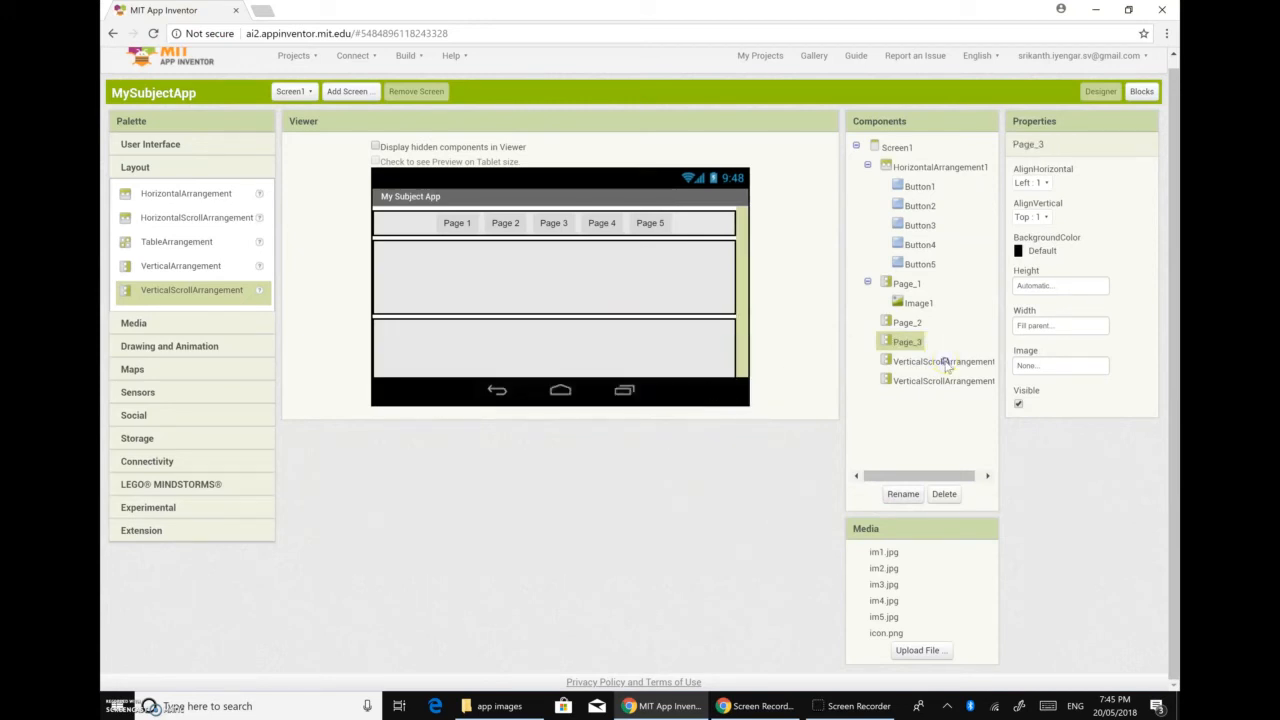
Step: Set the width of VerticalScrollArrangement2, directly below Page_3, to Fill parent
click(944, 363)
click(1058, 325)
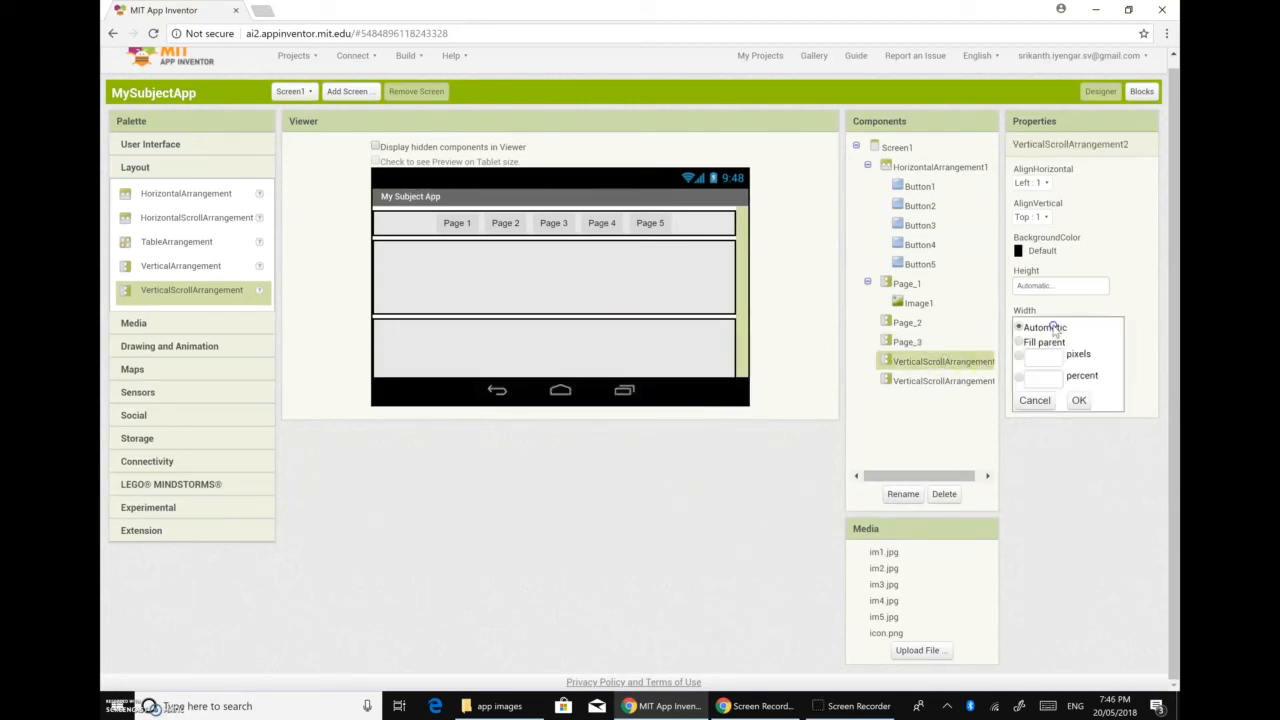
click(1018, 342)
click(1078, 401)
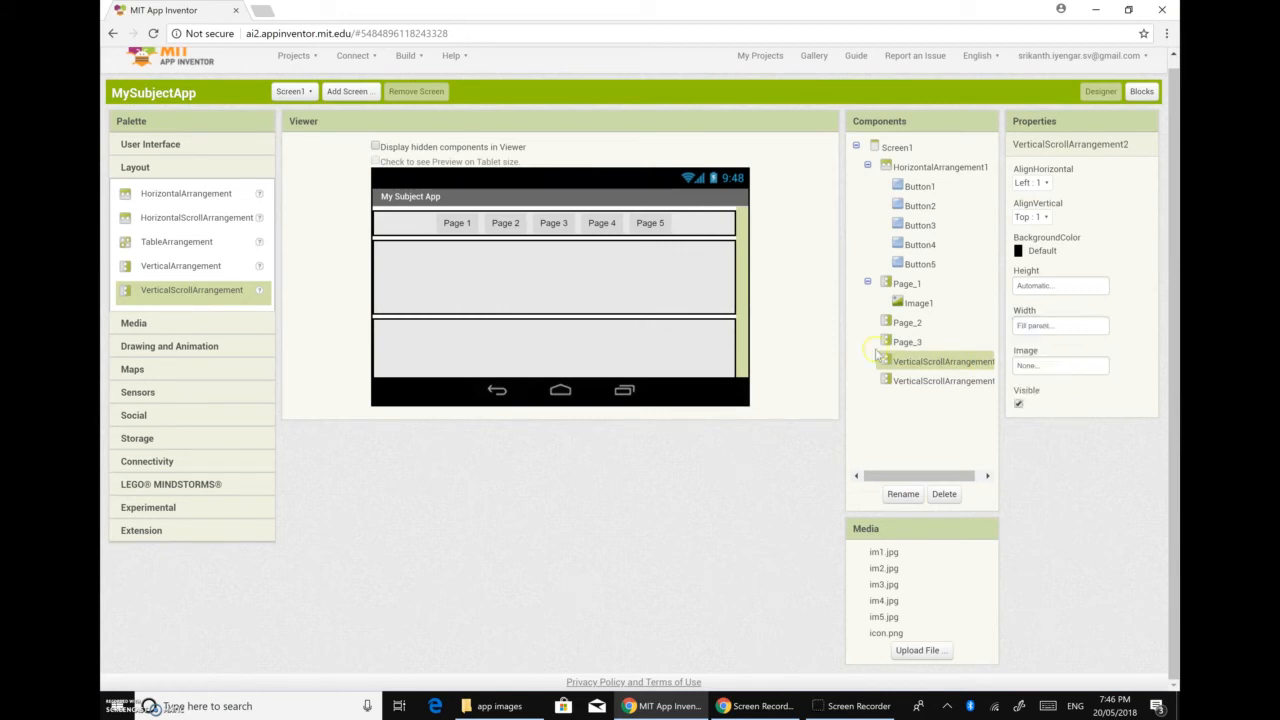
Step: Rename VerticalScrollArrangement2 to page_4
click(902, 494)
text(page 4)
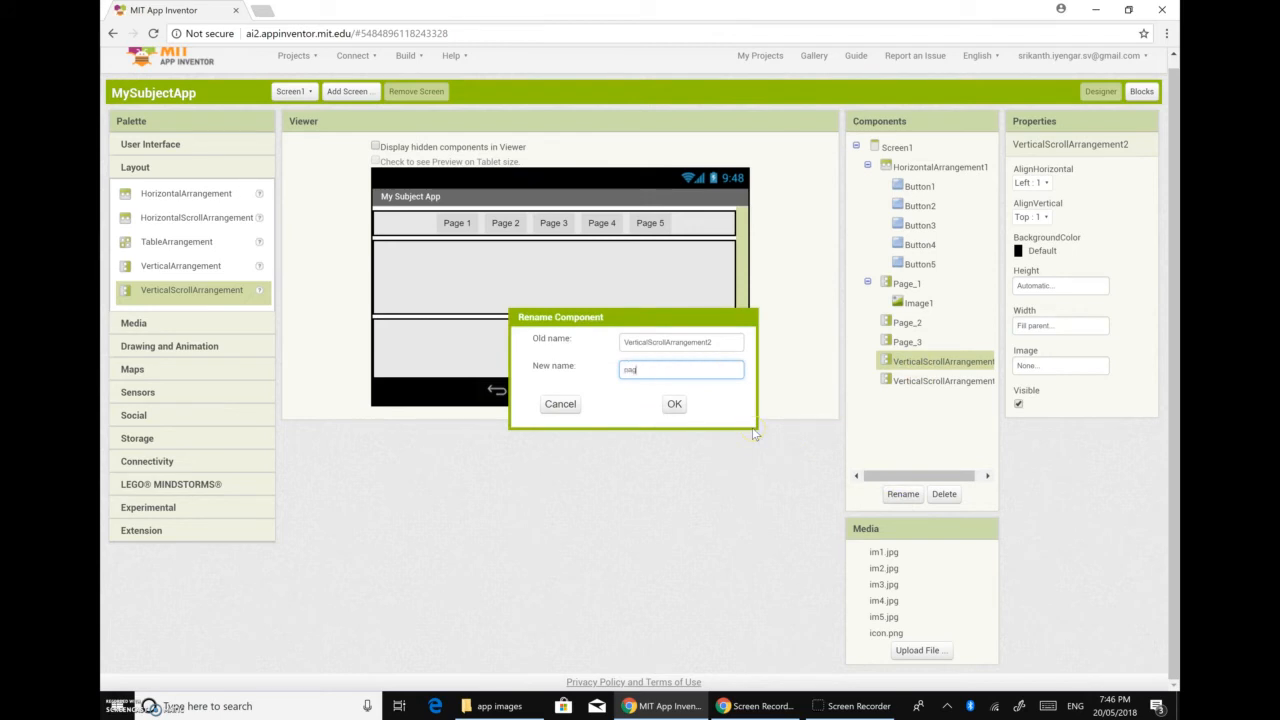
click(674, 404)
Step: Open the width setting of VerticalScrollArrangement1, directly below page_4
click(946, 383)
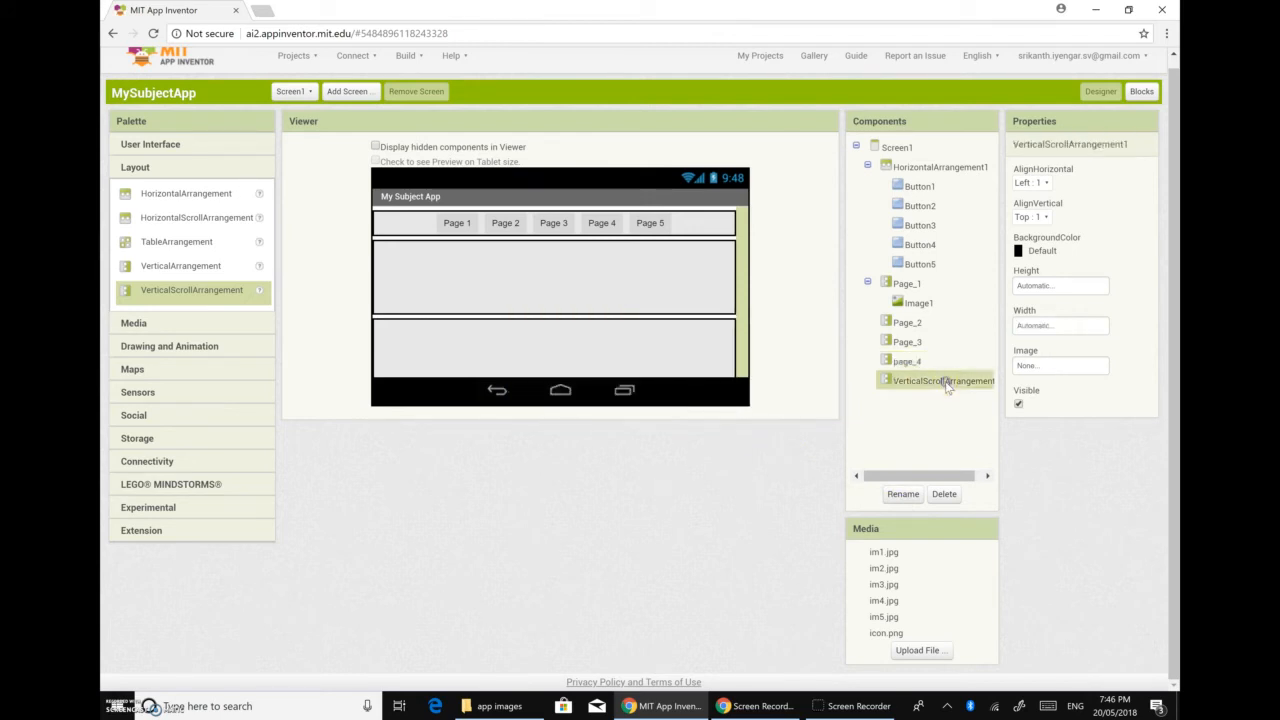
click(1062, 324)
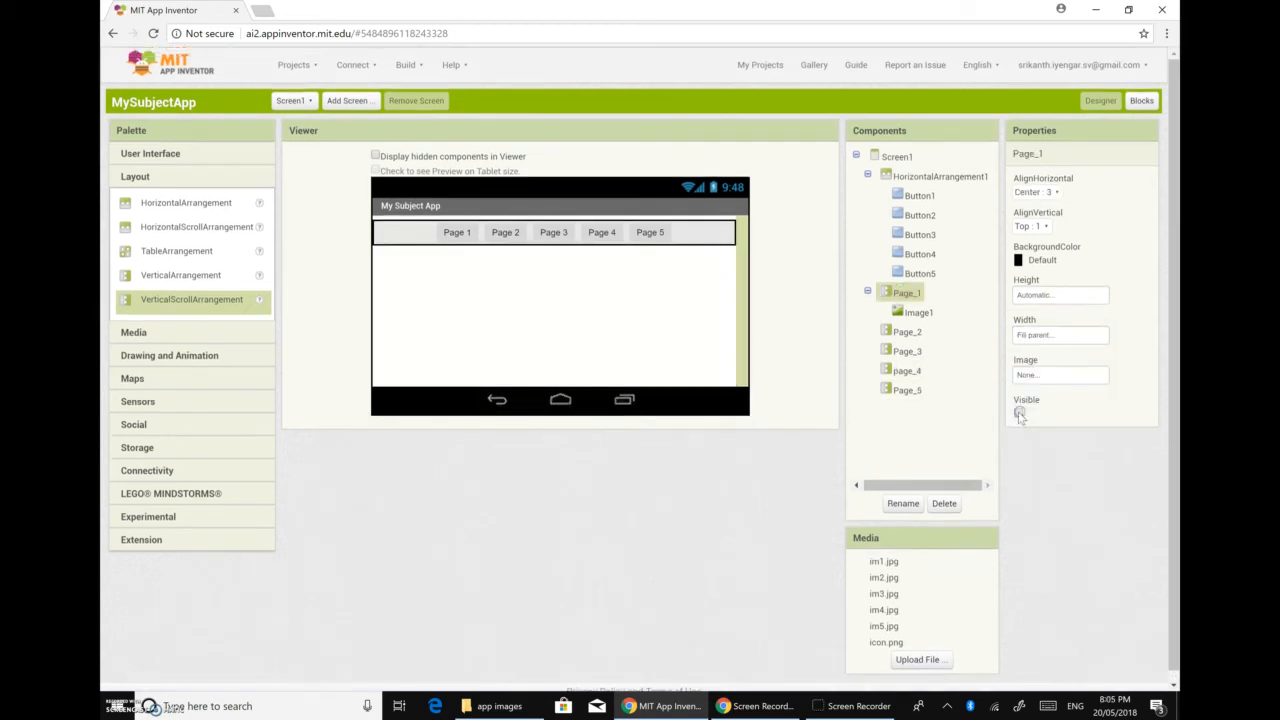
Step: Select the Page_2 arrangement and place an Image component in the empty screen area below the page buttons
click(903, 331)
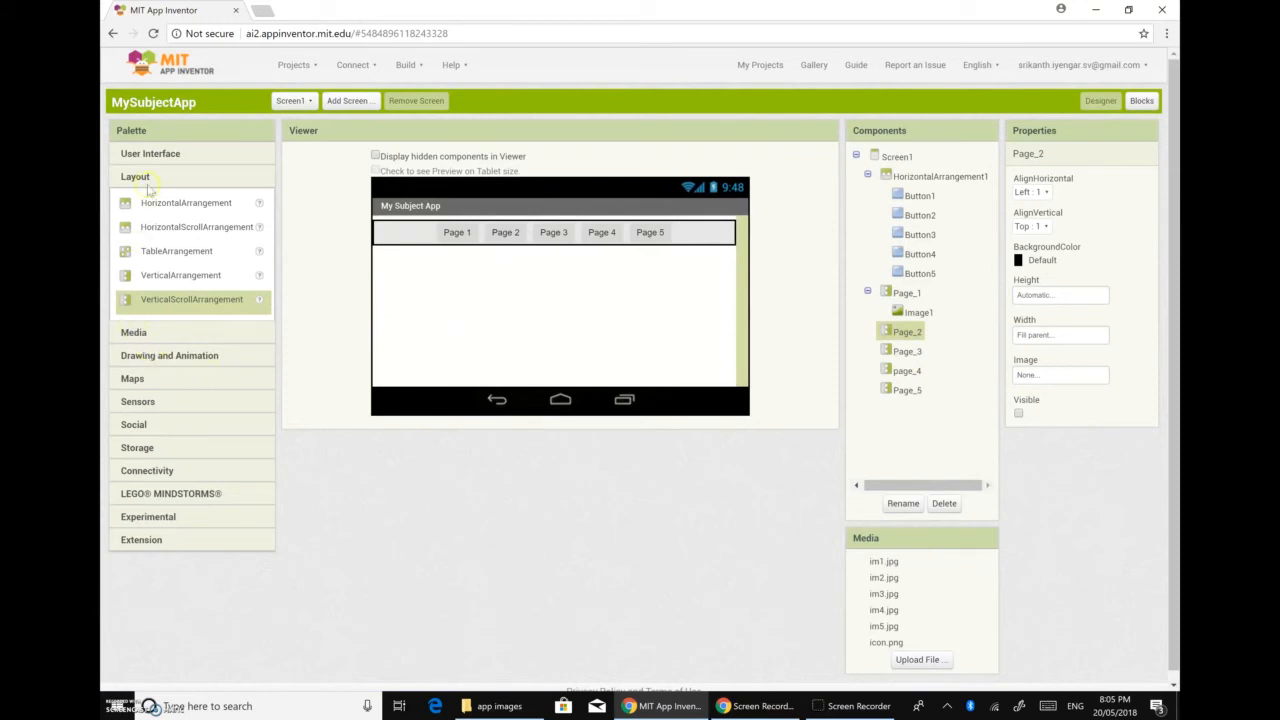
click(138, 153)
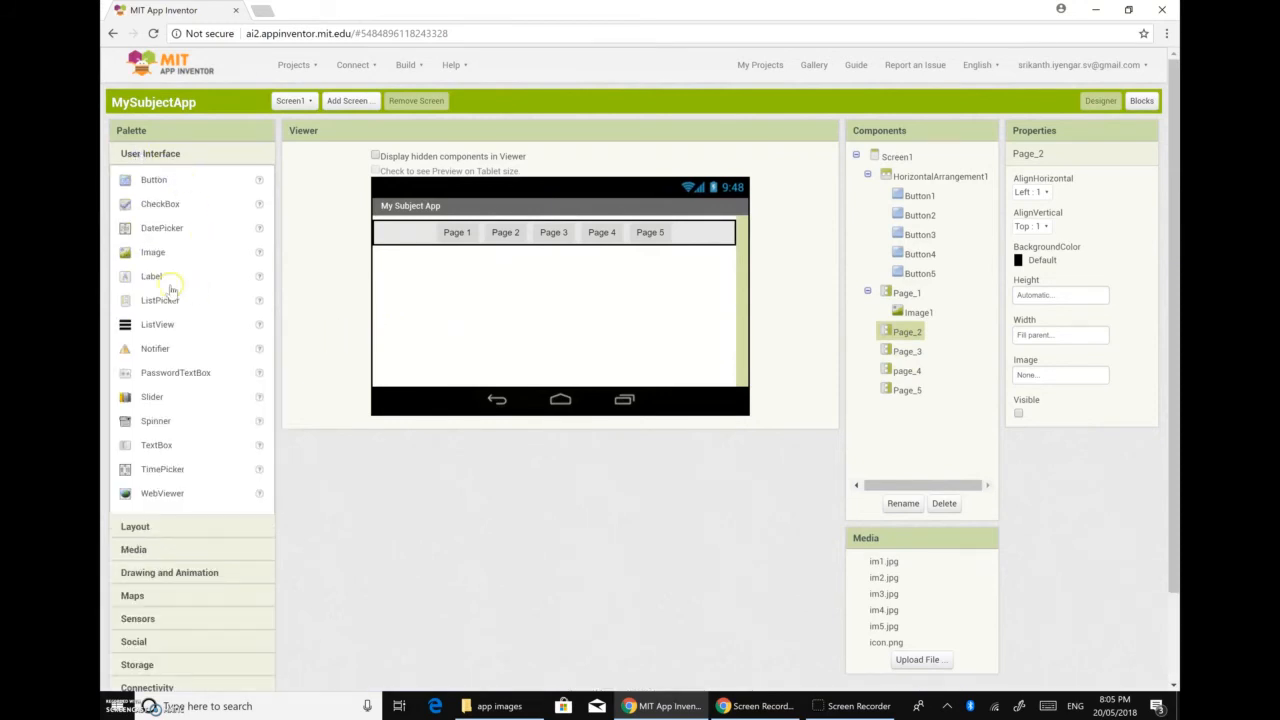
drag(150, 258, 499, 337)
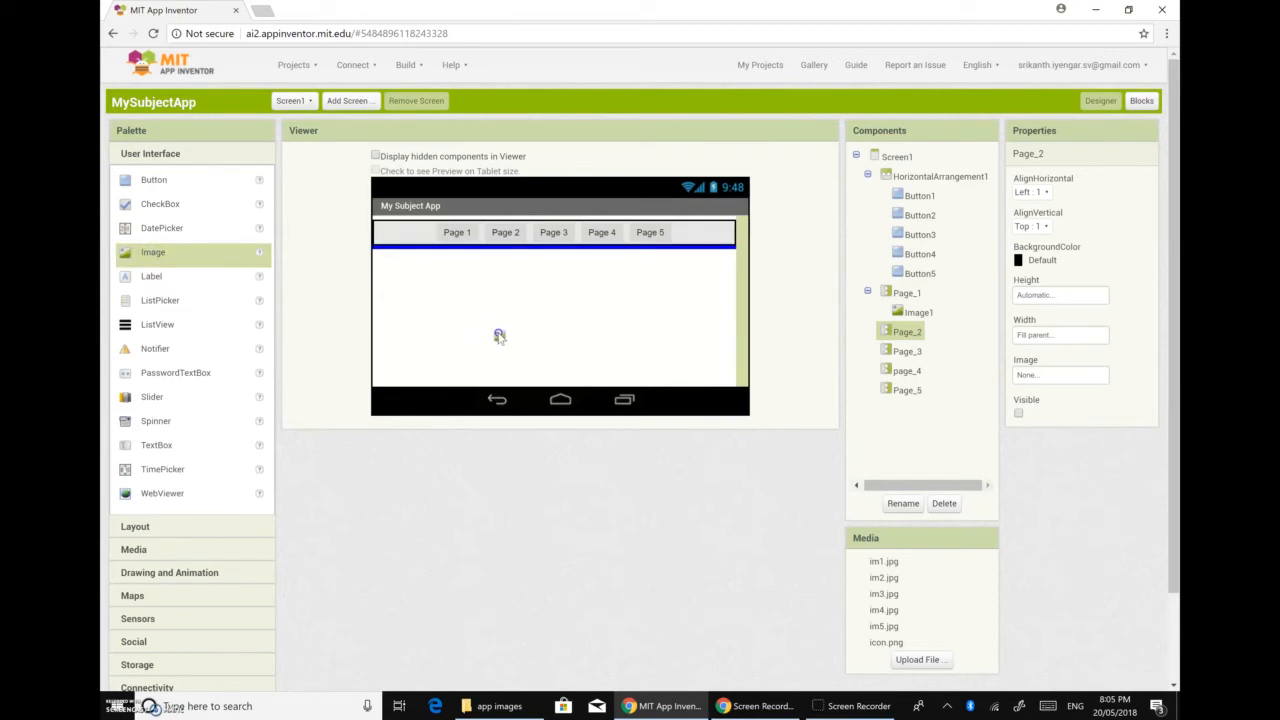
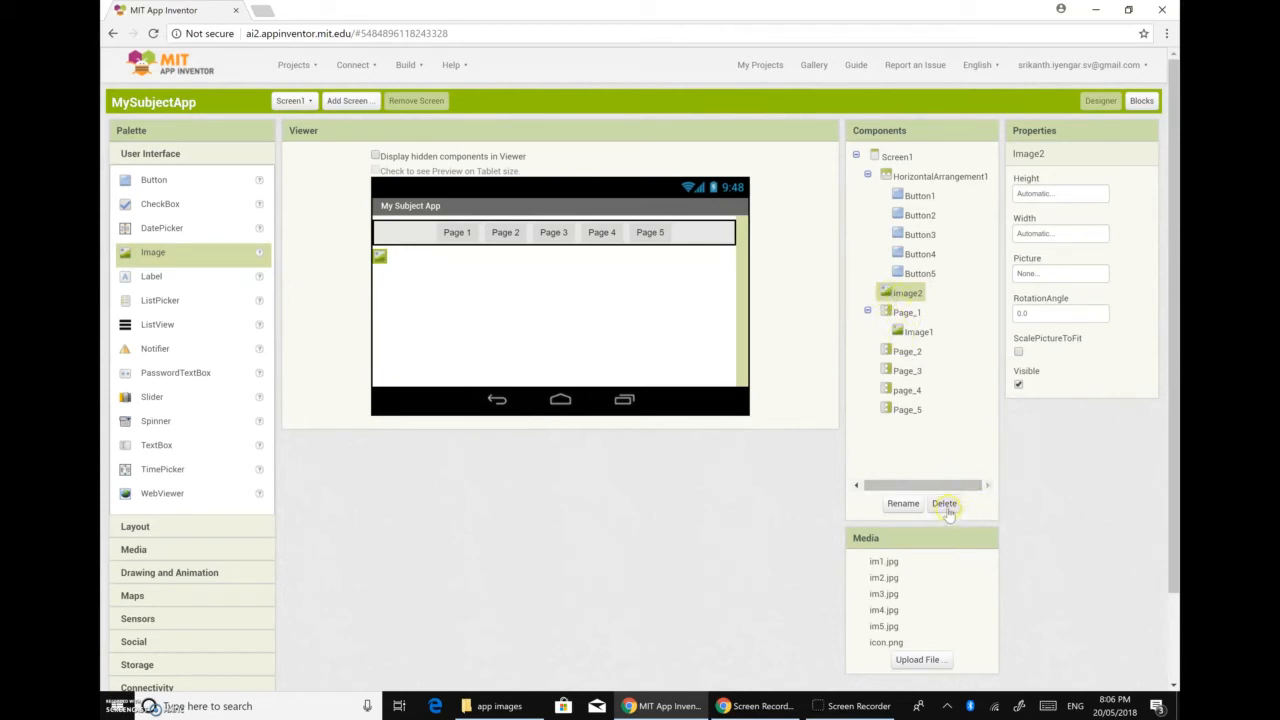
Step: Delete the misplaced Image2 component that sits outside the page arrangements, and make Page_2 visible
click(945, 504)
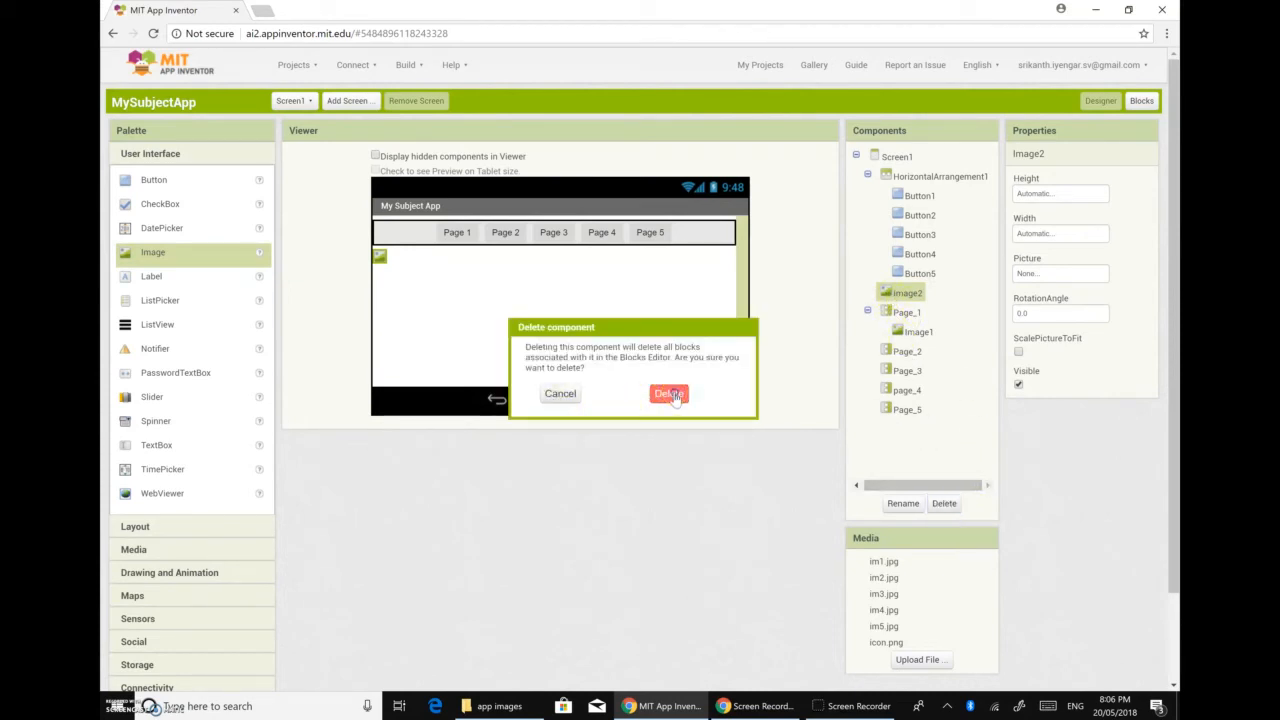
click(668, 393)
click(900, 334)
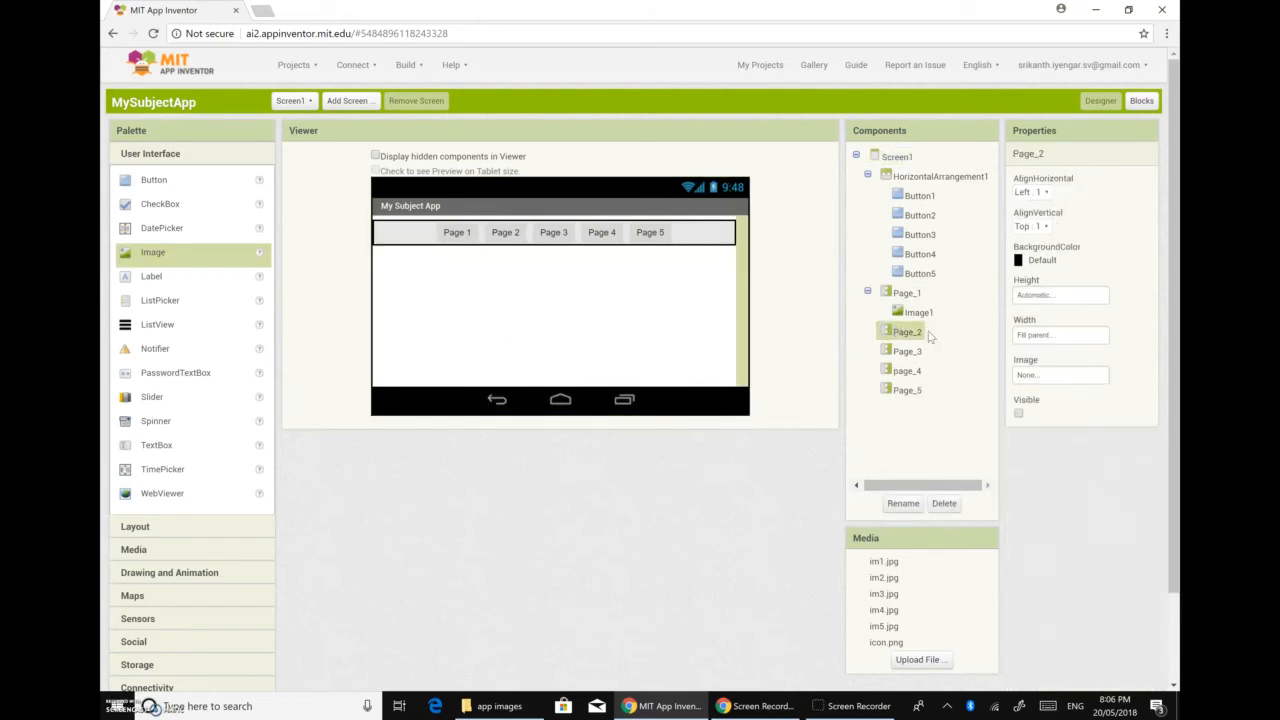
click(1018, 414)
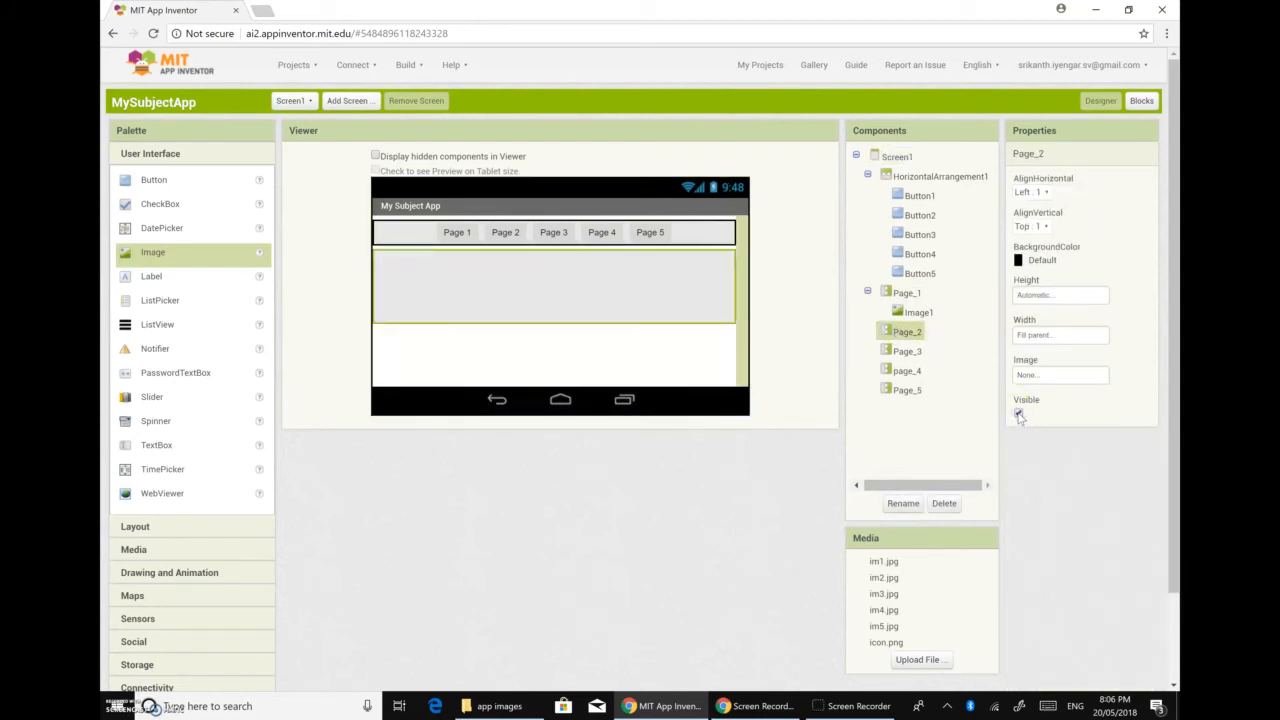
Step: Add an Image component inside Page_2 and set its width to Fill parent
drag(150, 258, 508, 271)
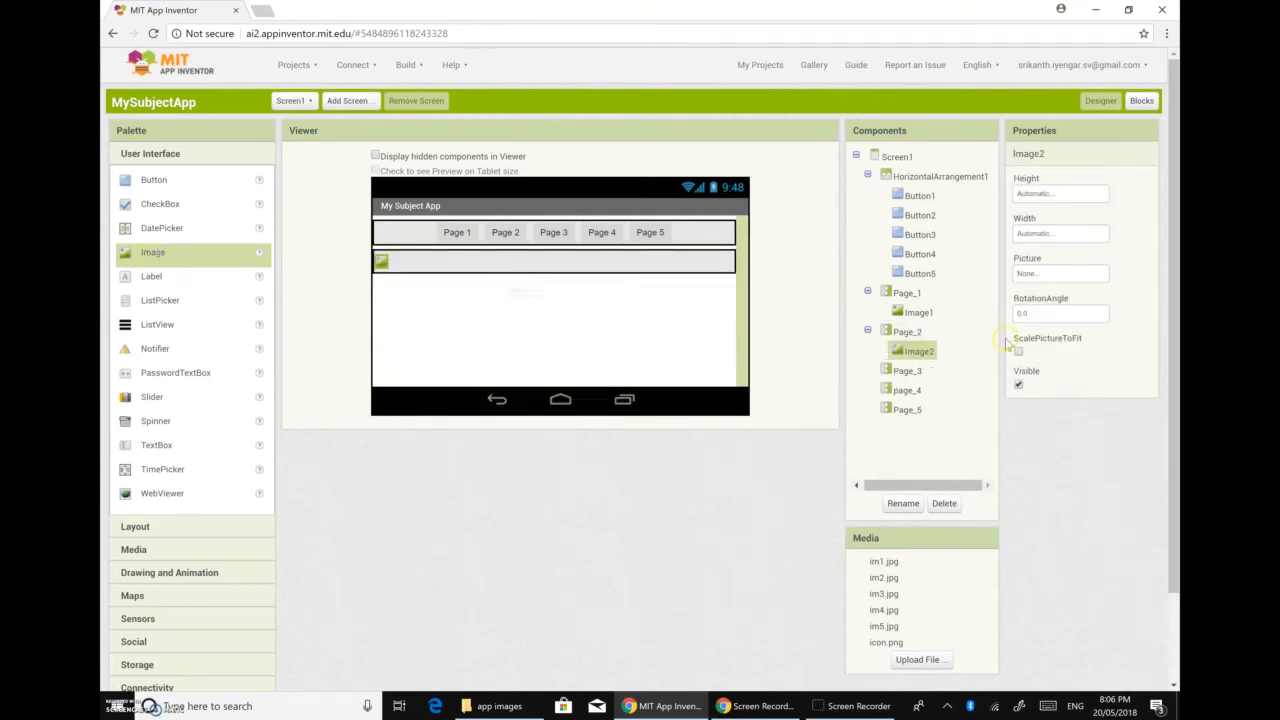
click(1038, 233)
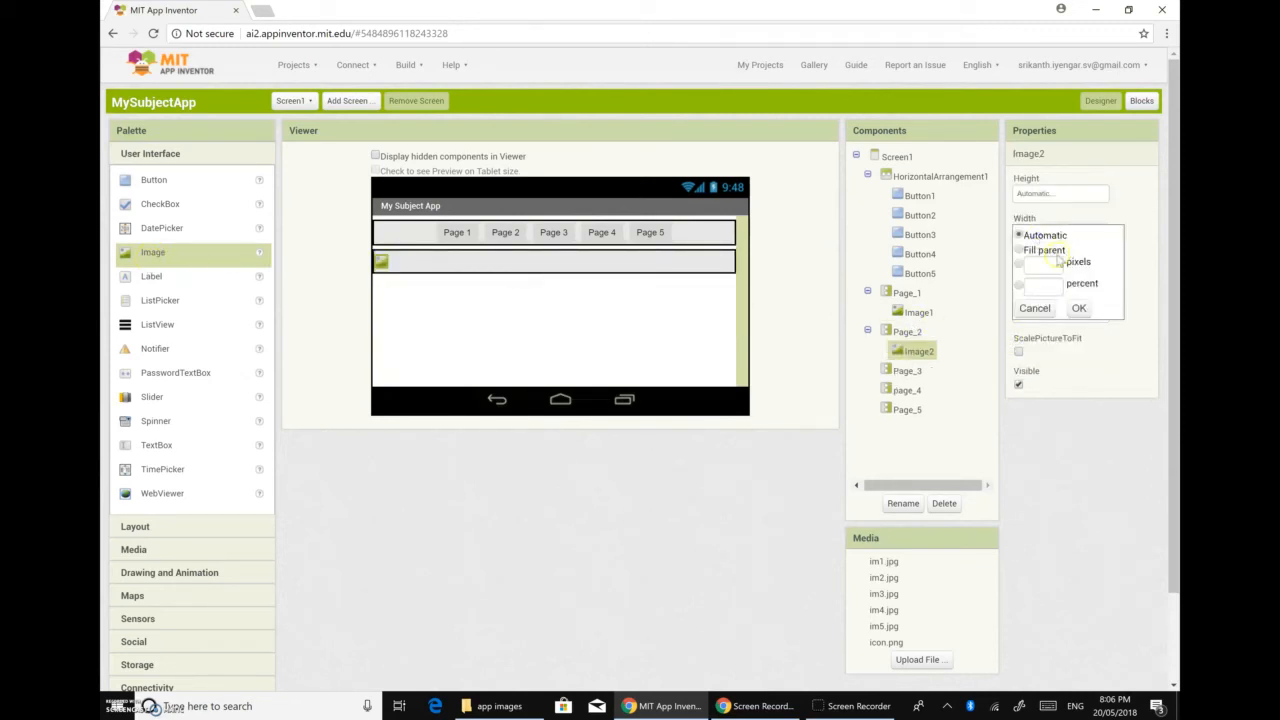
click(1019, 250)
click(1080, 309)
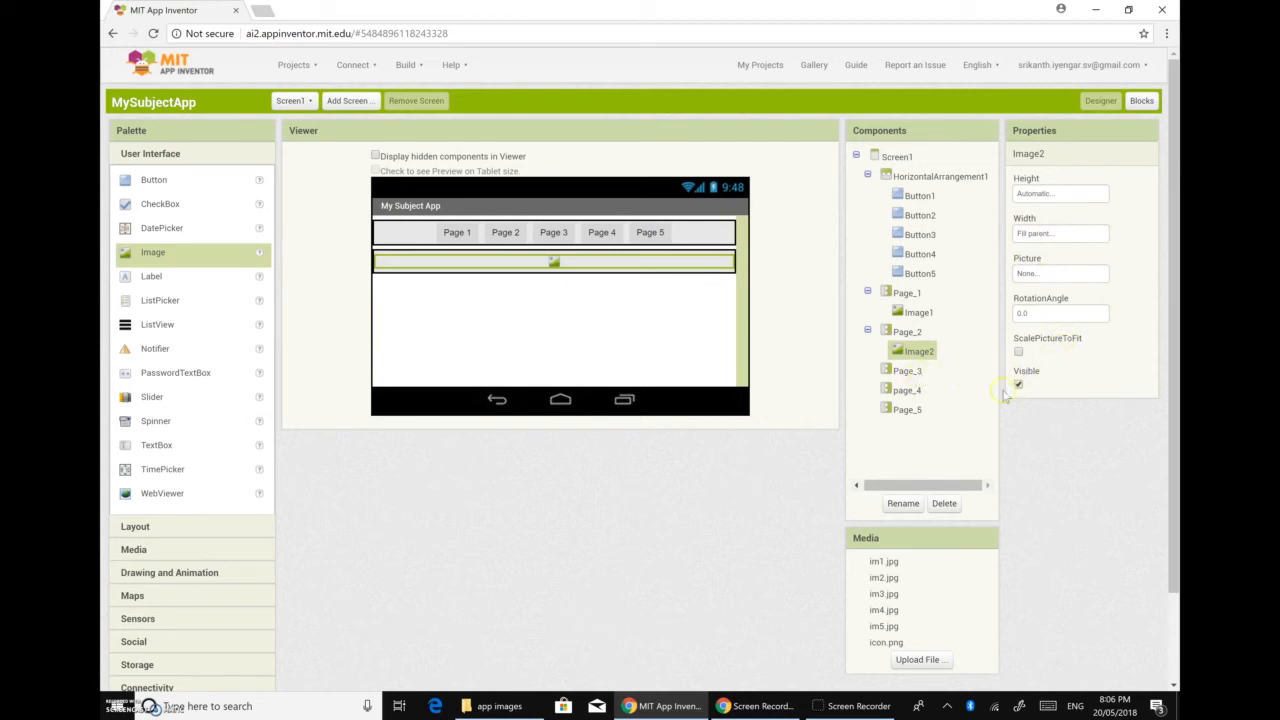
Step: Assign im2.jpg as the picture of the image inside Page_2
click(1026, 277)
click(1040, 297)
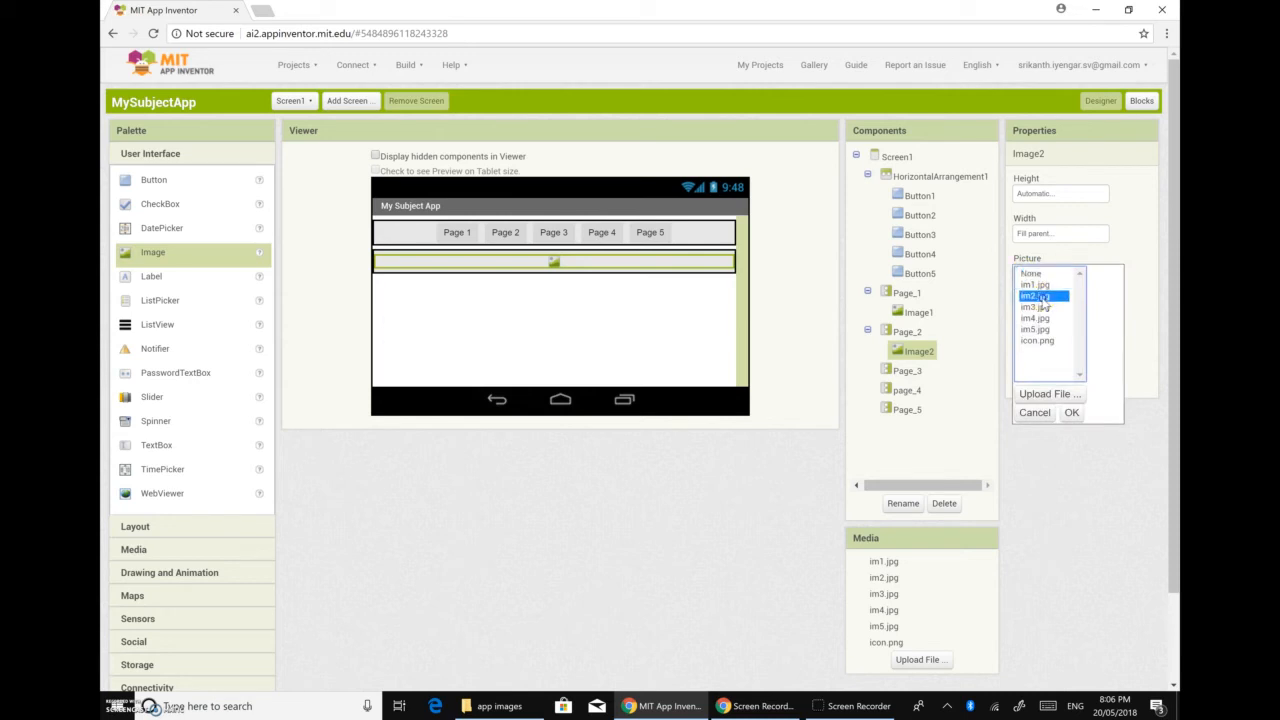
click(1071, 413)
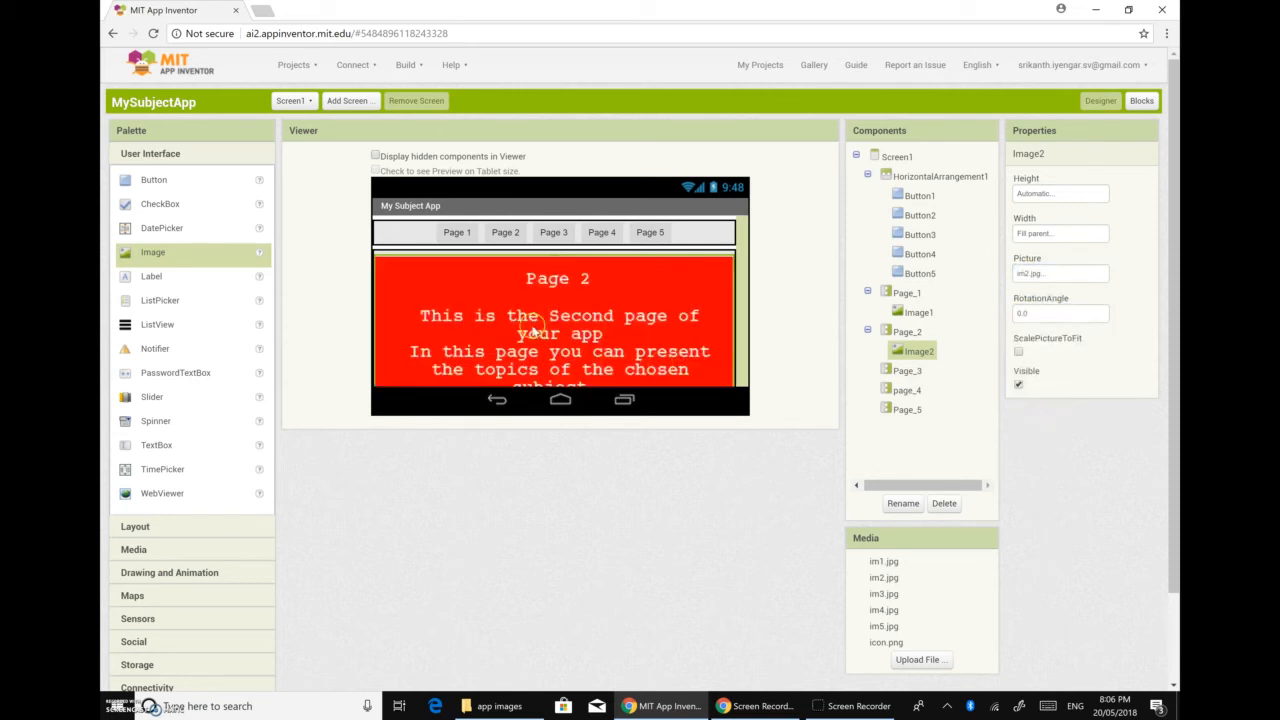
scroll(600, 320, down, 2)
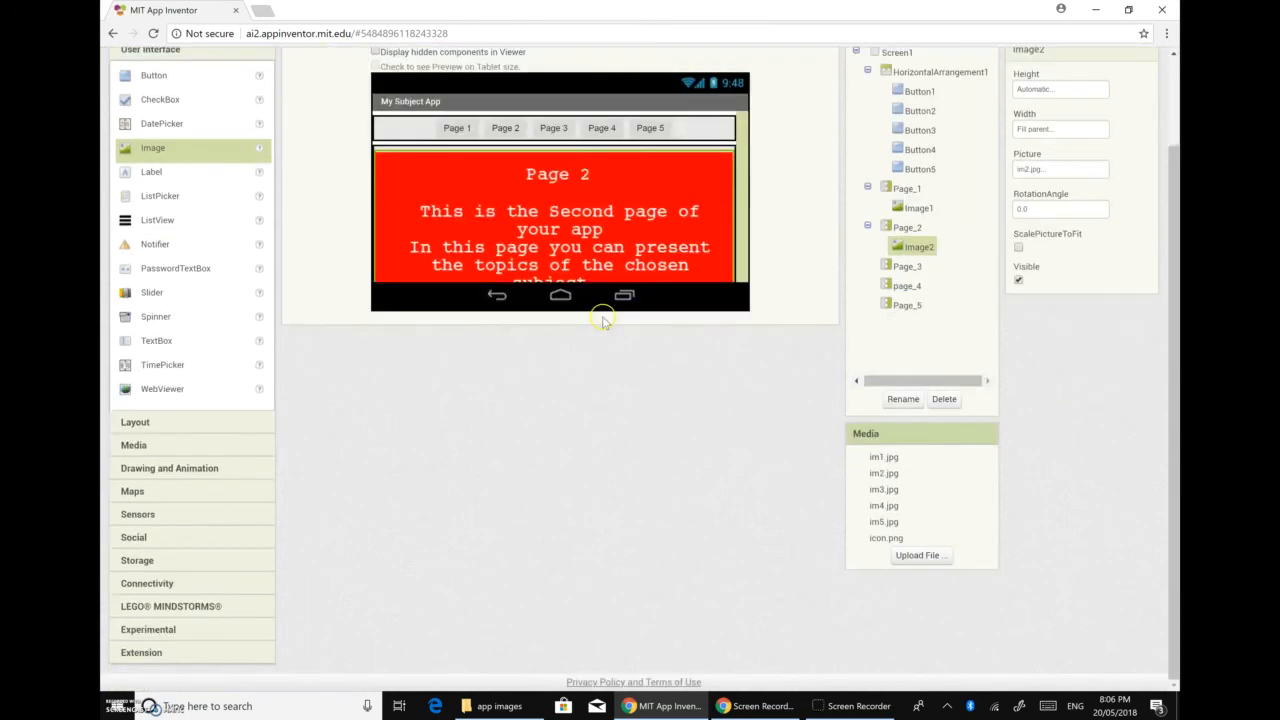
scroll(600, 315, up, 2)
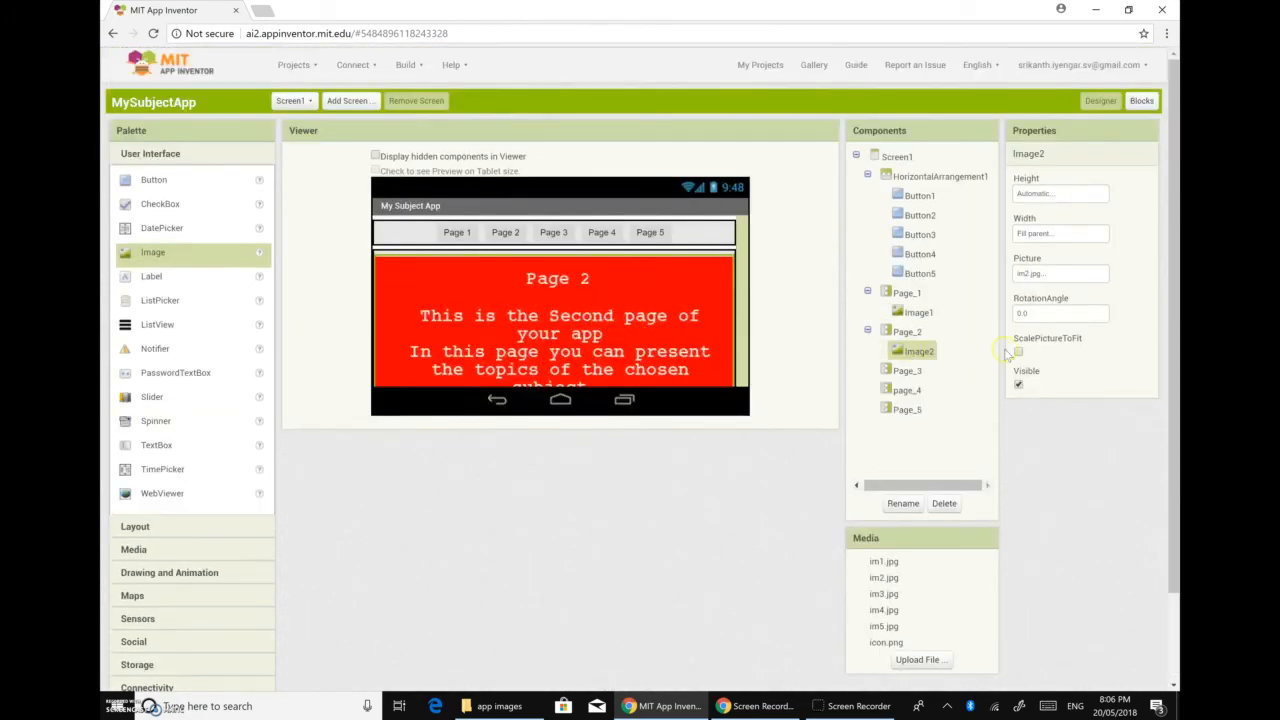
Step: Hide Image2 and its Page_2 arrangement, and make Page_3 visible
click(1018, 385)
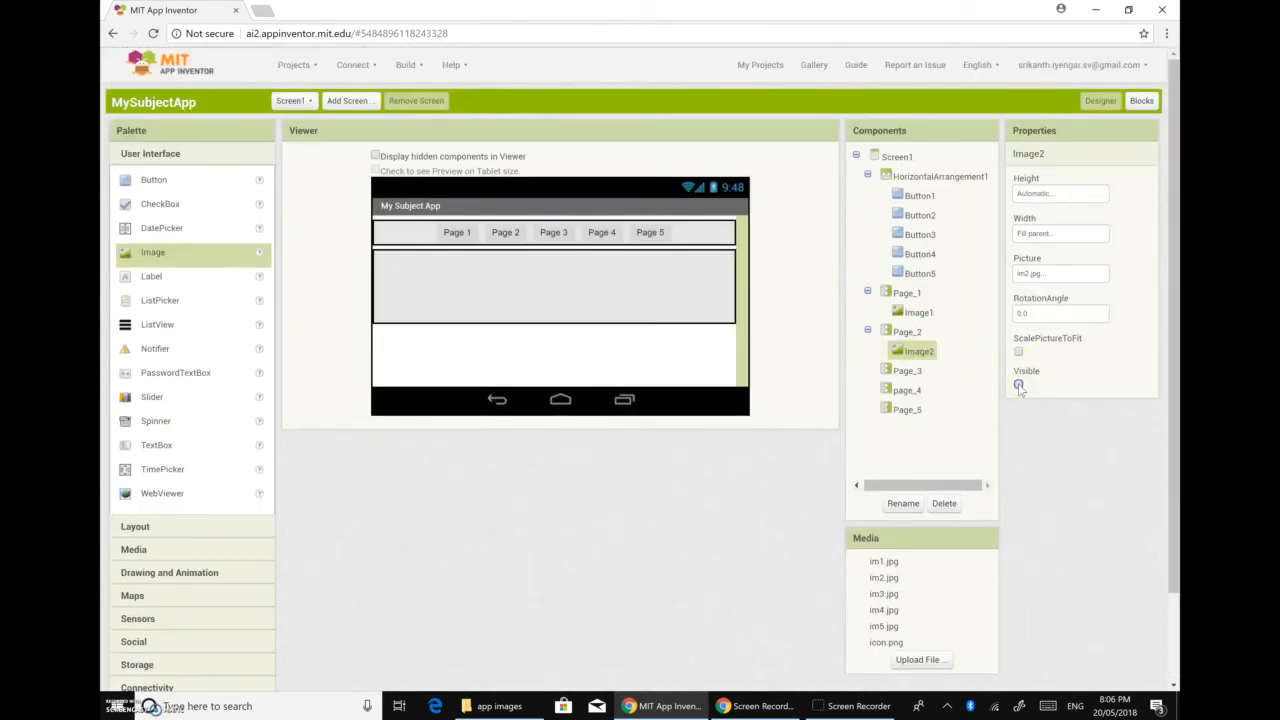
click(904, 371)
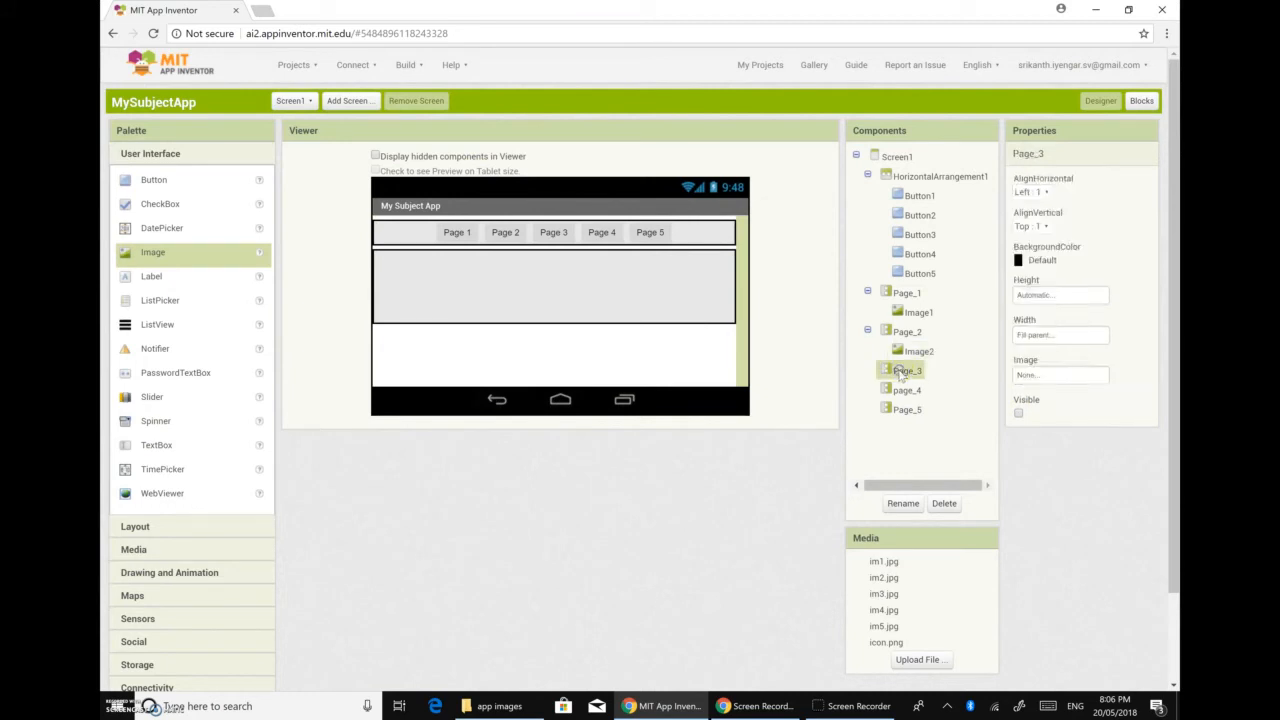
click(1019, 415)
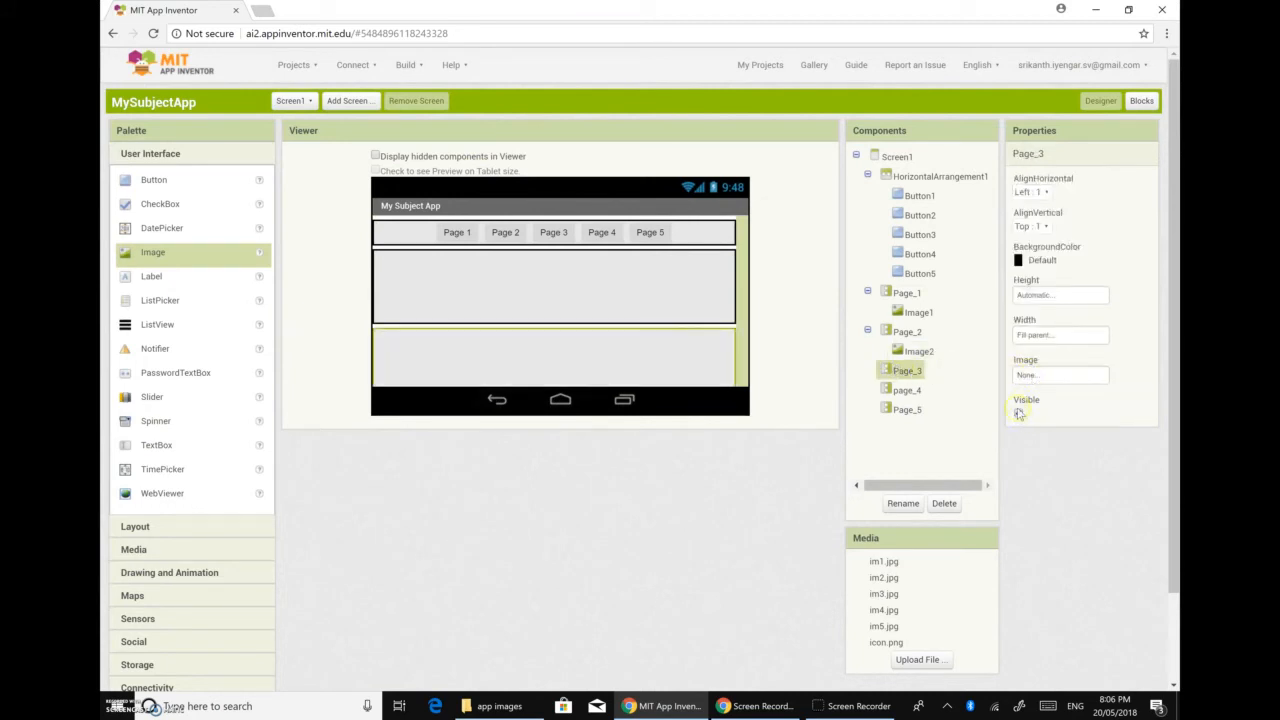
click(895, 332)
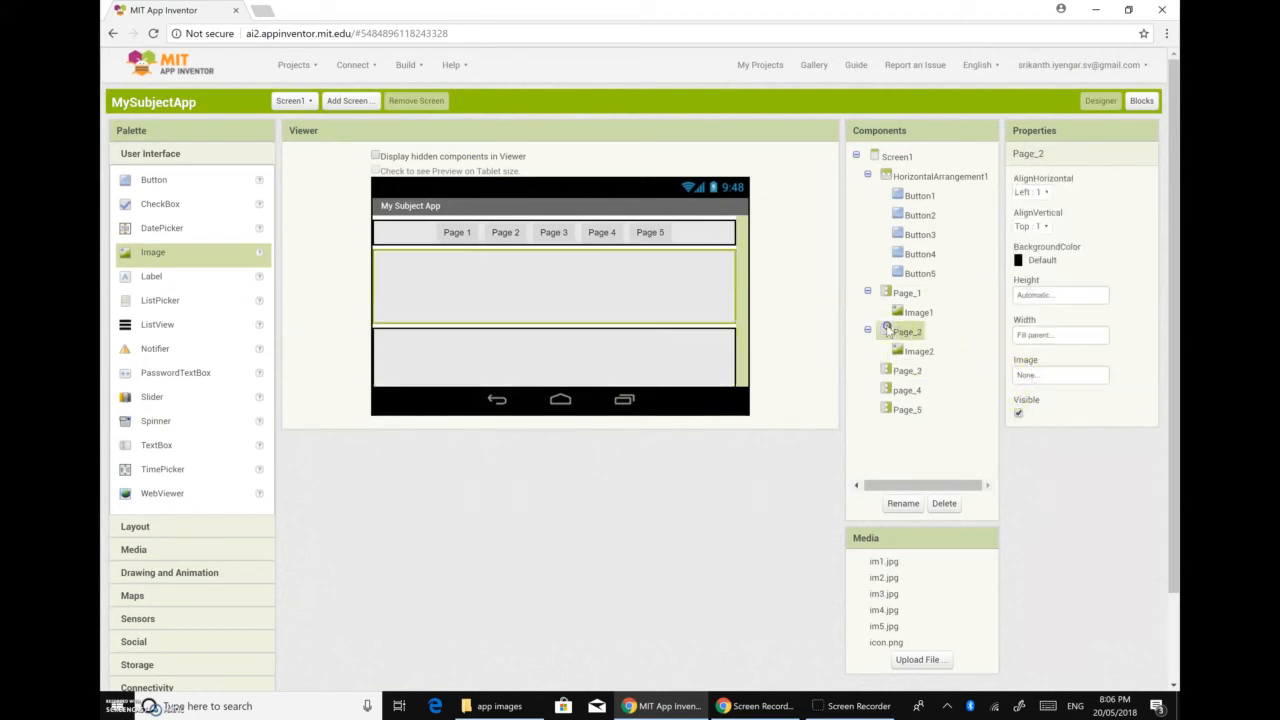
click(1019, 414)
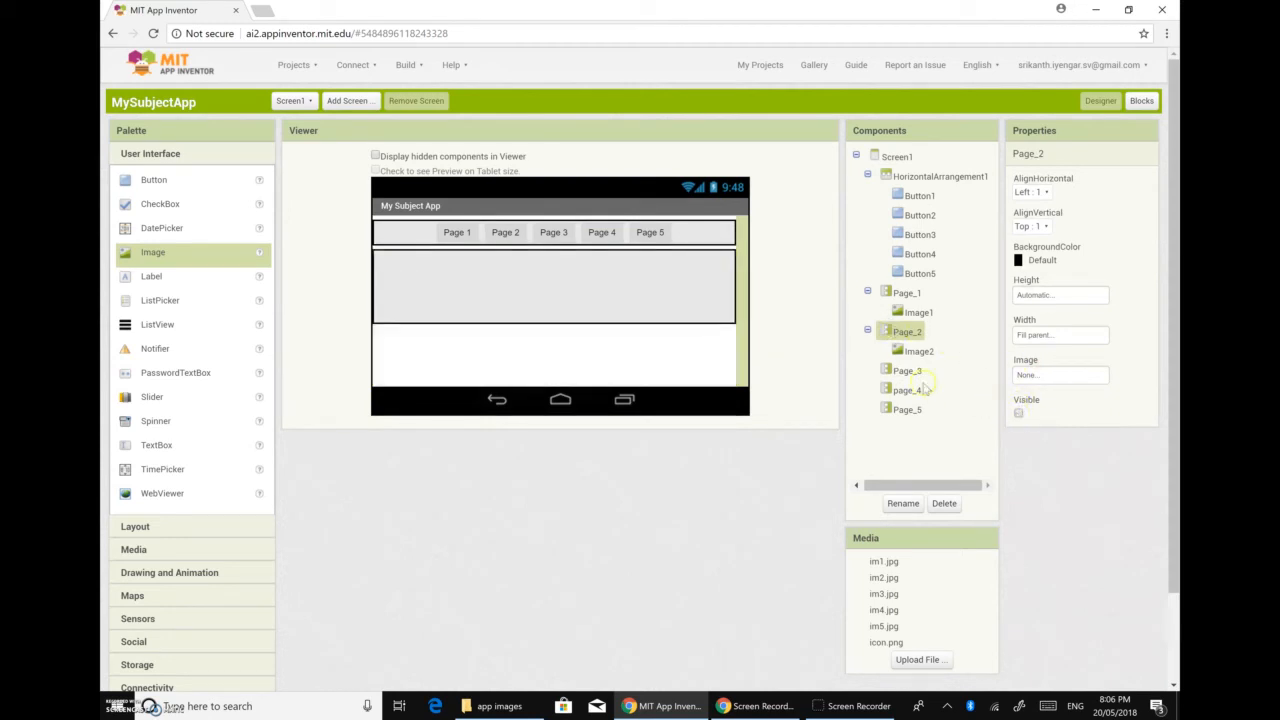
Step: Add an Image component inside the visible Page_3 and set its width to Fill parent
click(889, 372)
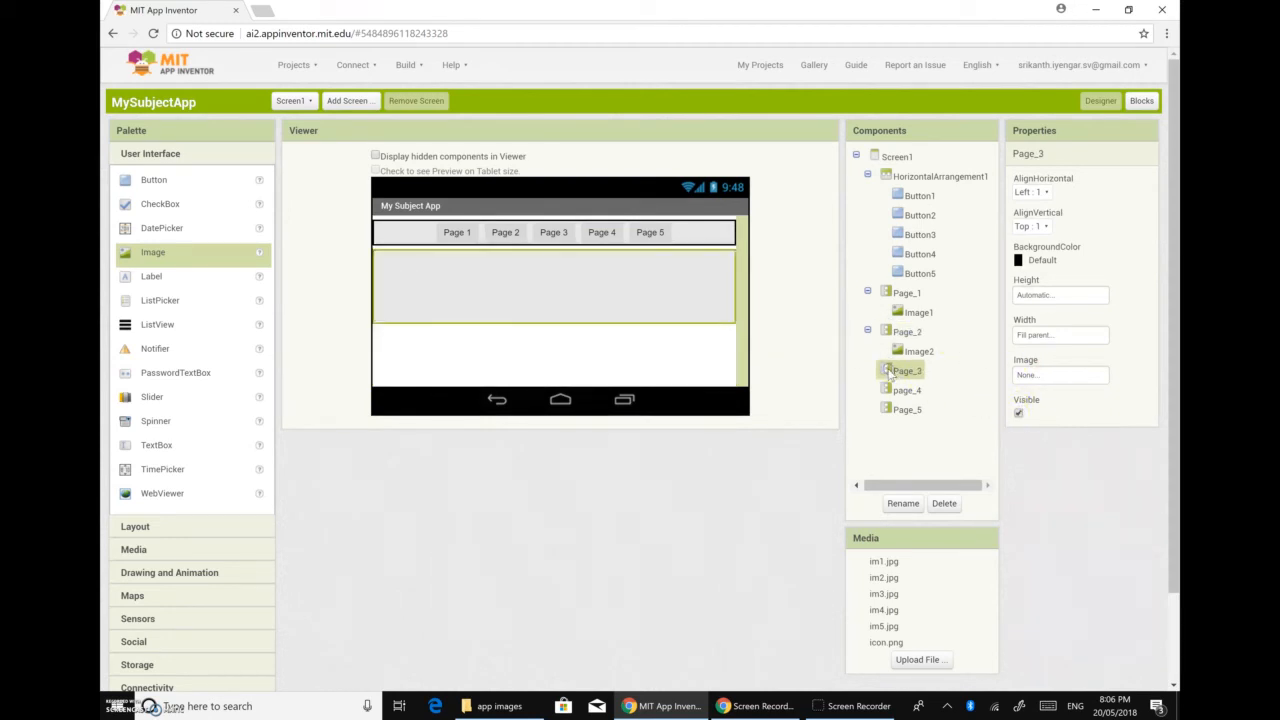
click(1019, 414)
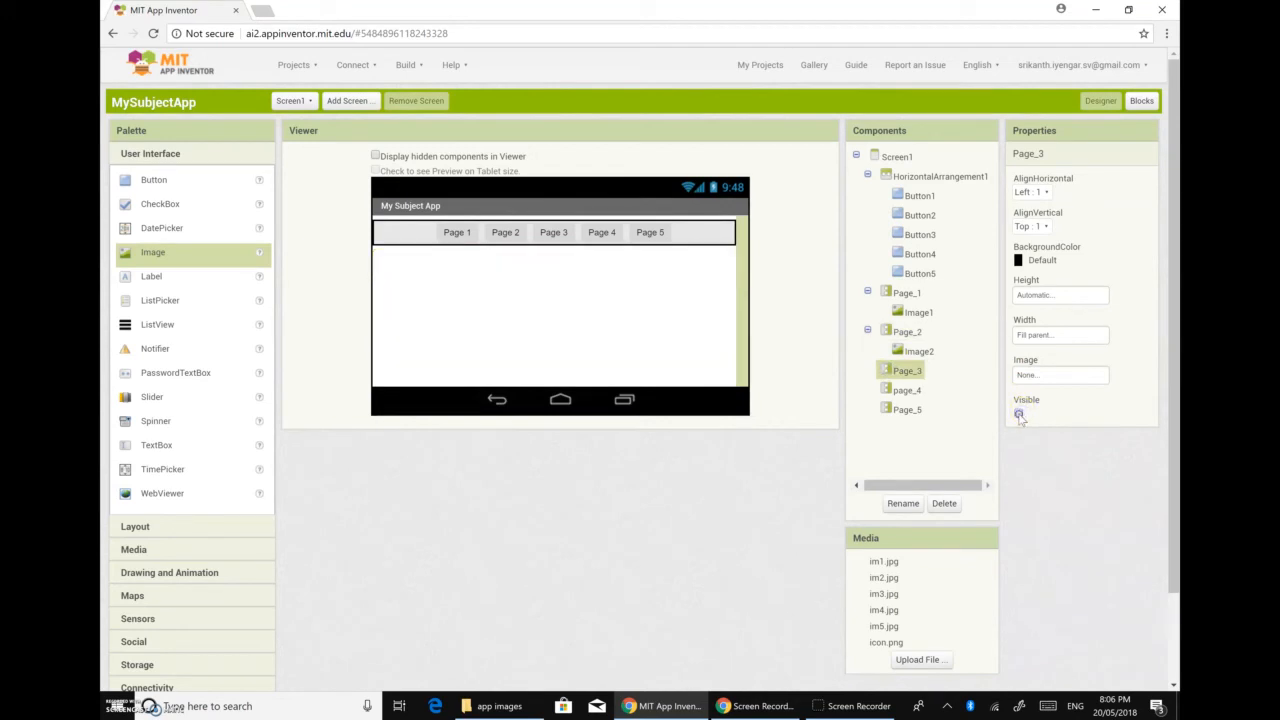
click(1019, 414)
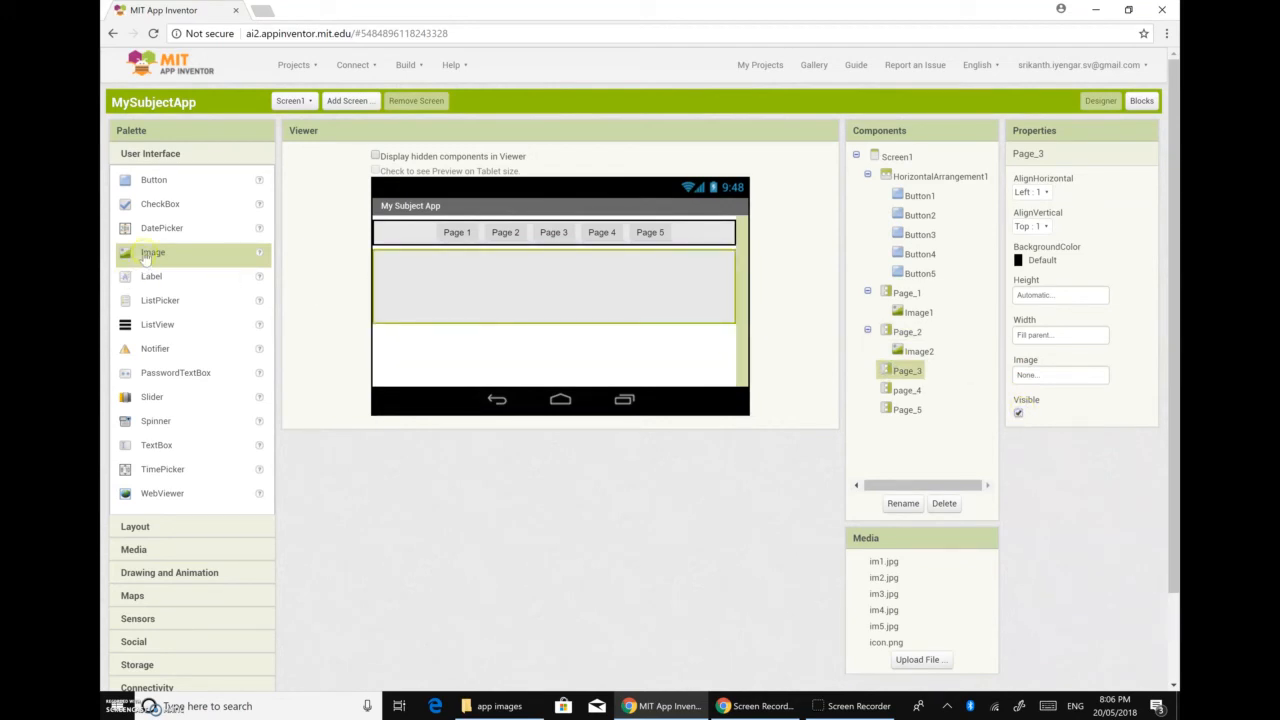
drag(145, 256, 516, 300)
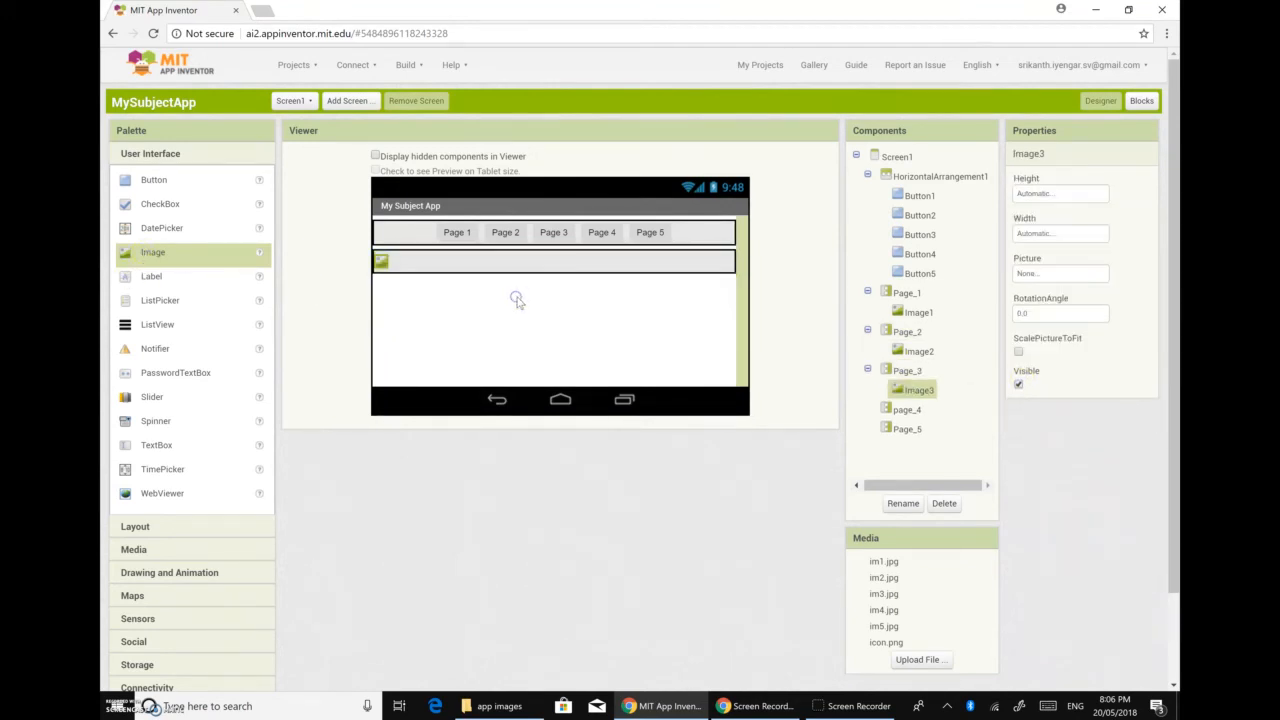
click(1047, 238)
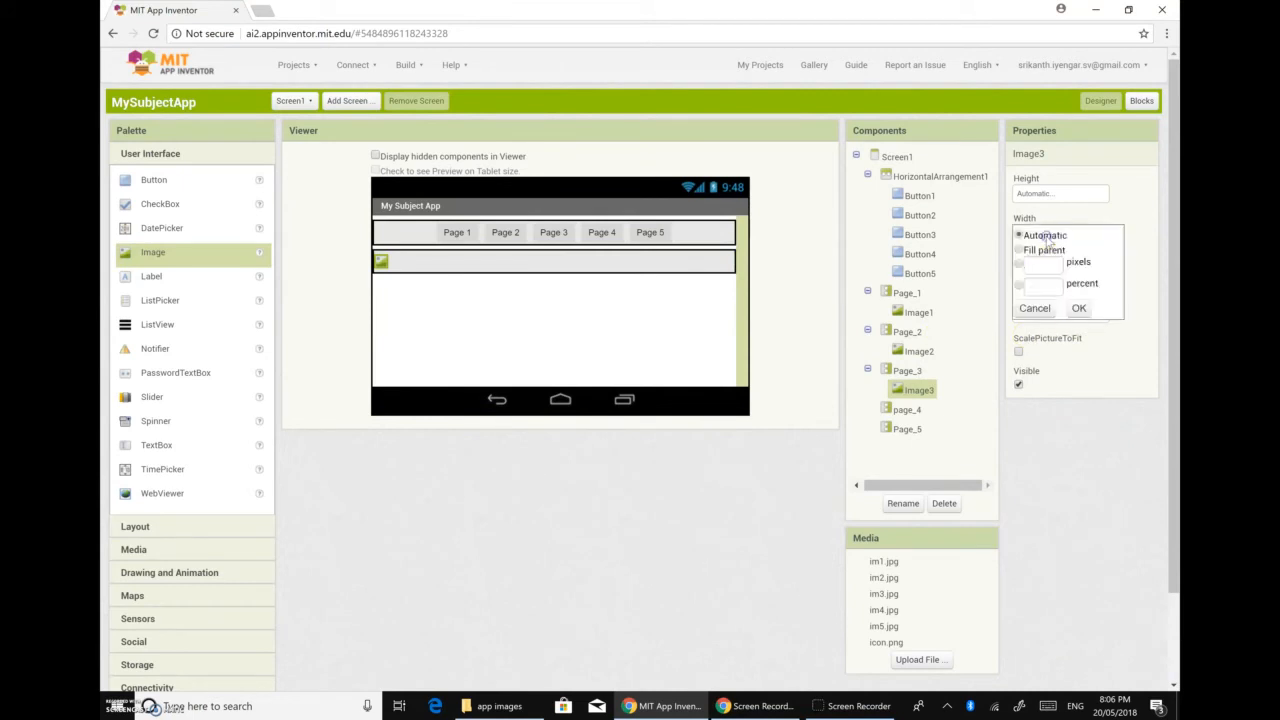
click(1019, 250)
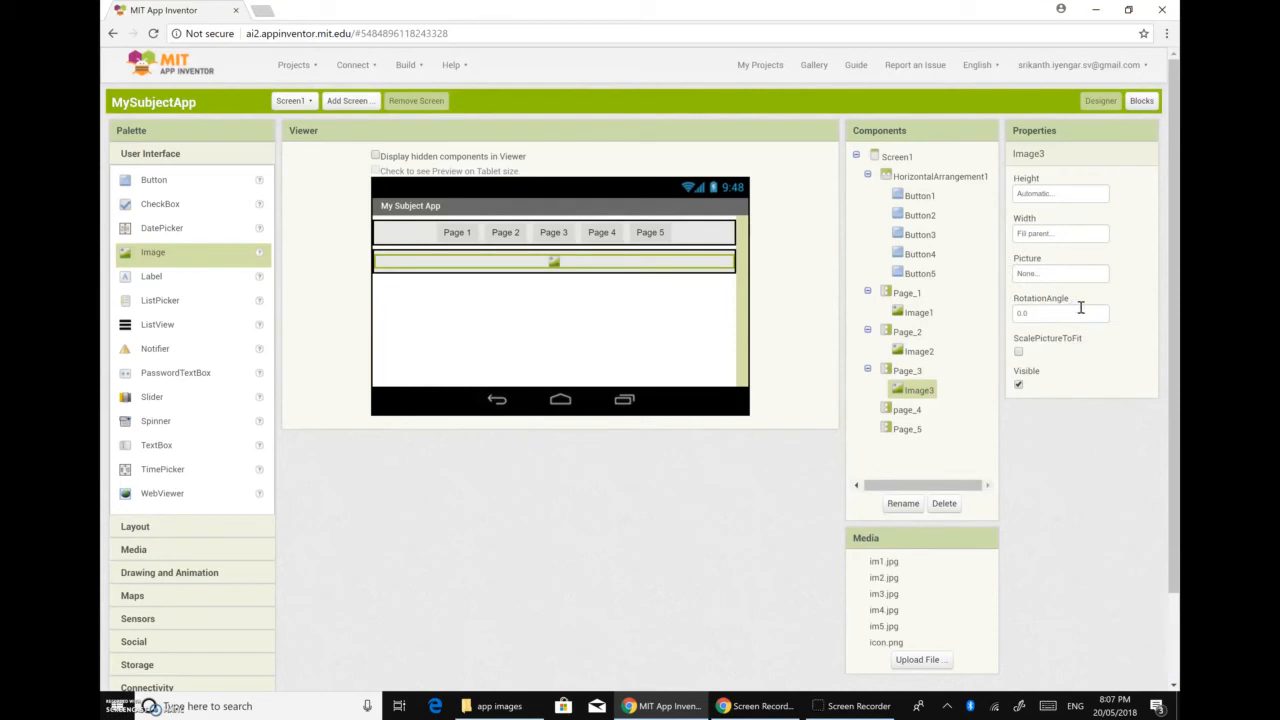
Step: Assign im3.jpg as the picture of the image inside Page_3
click(1034, 272)
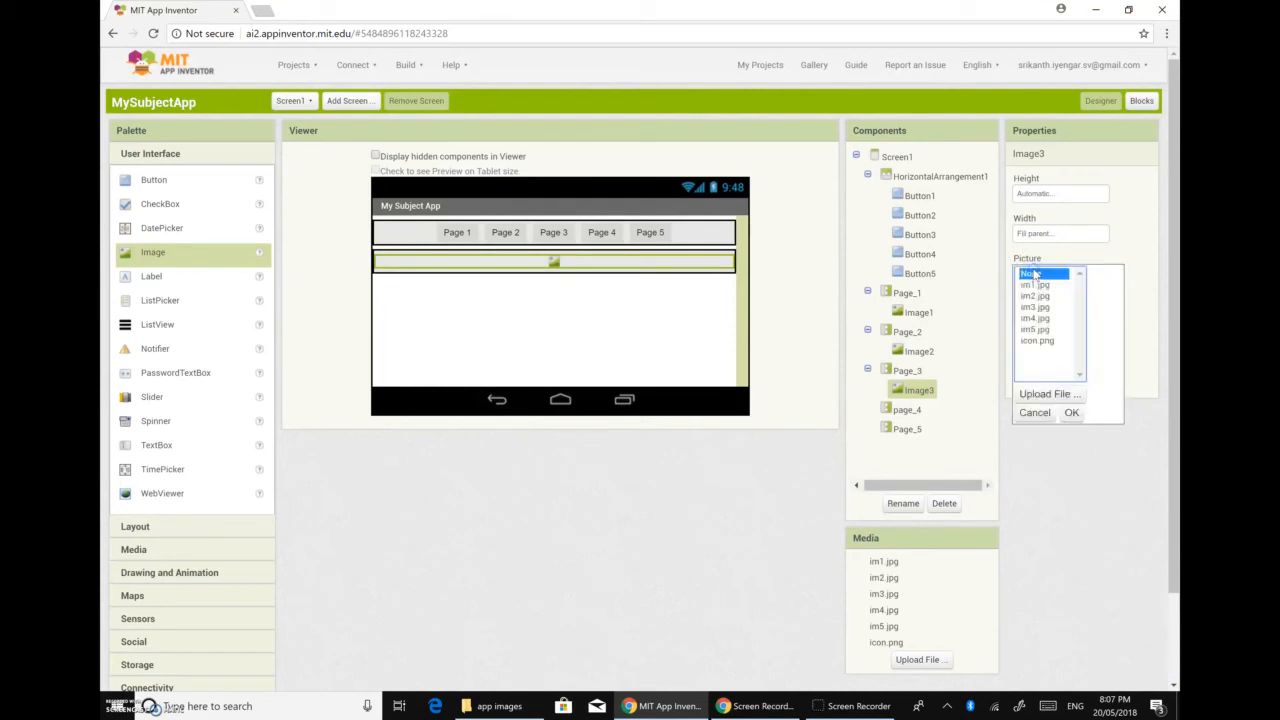
click(1040, 308)
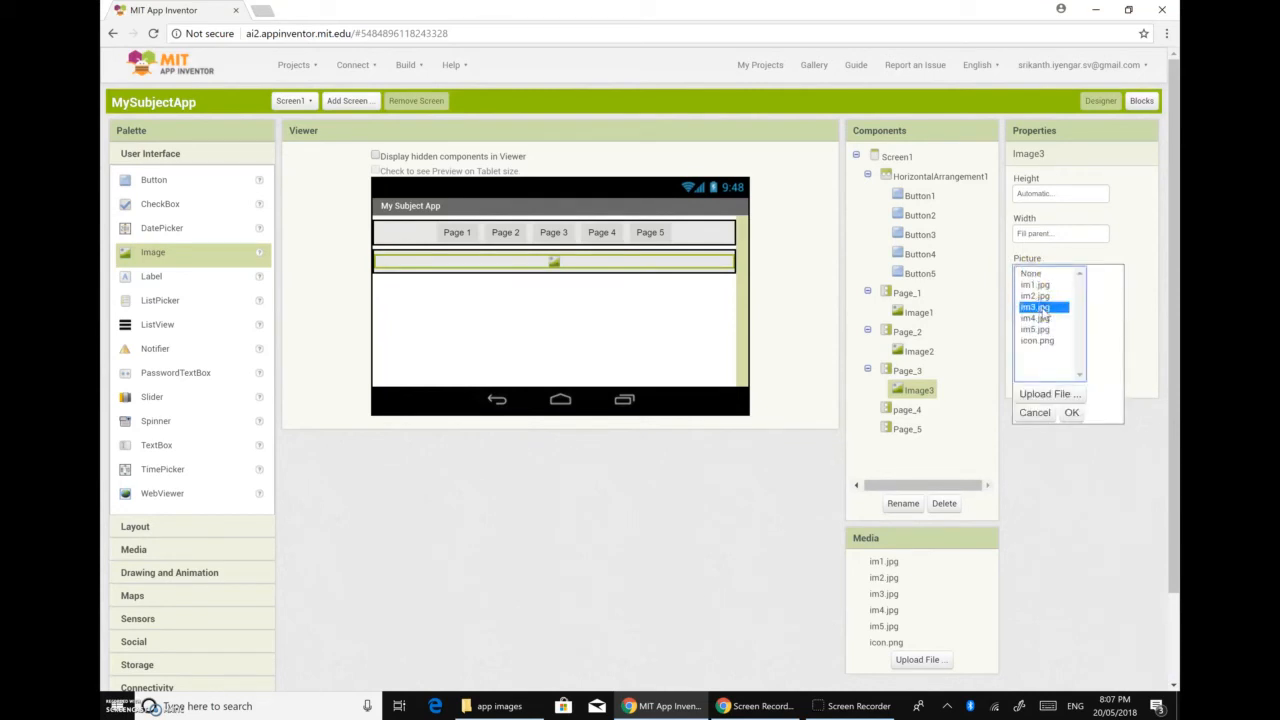
click(1071, 412)
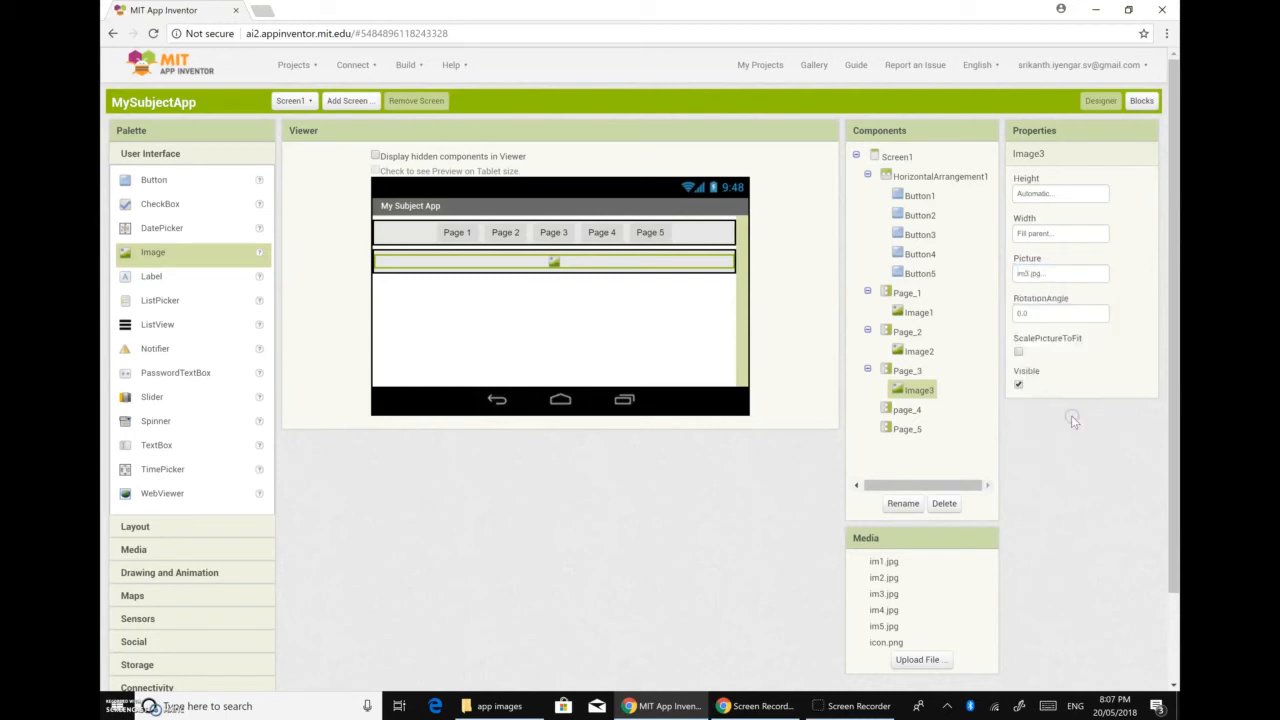
Step: Hide Image3 and its Page_3 arrangement
click(1018, 386)
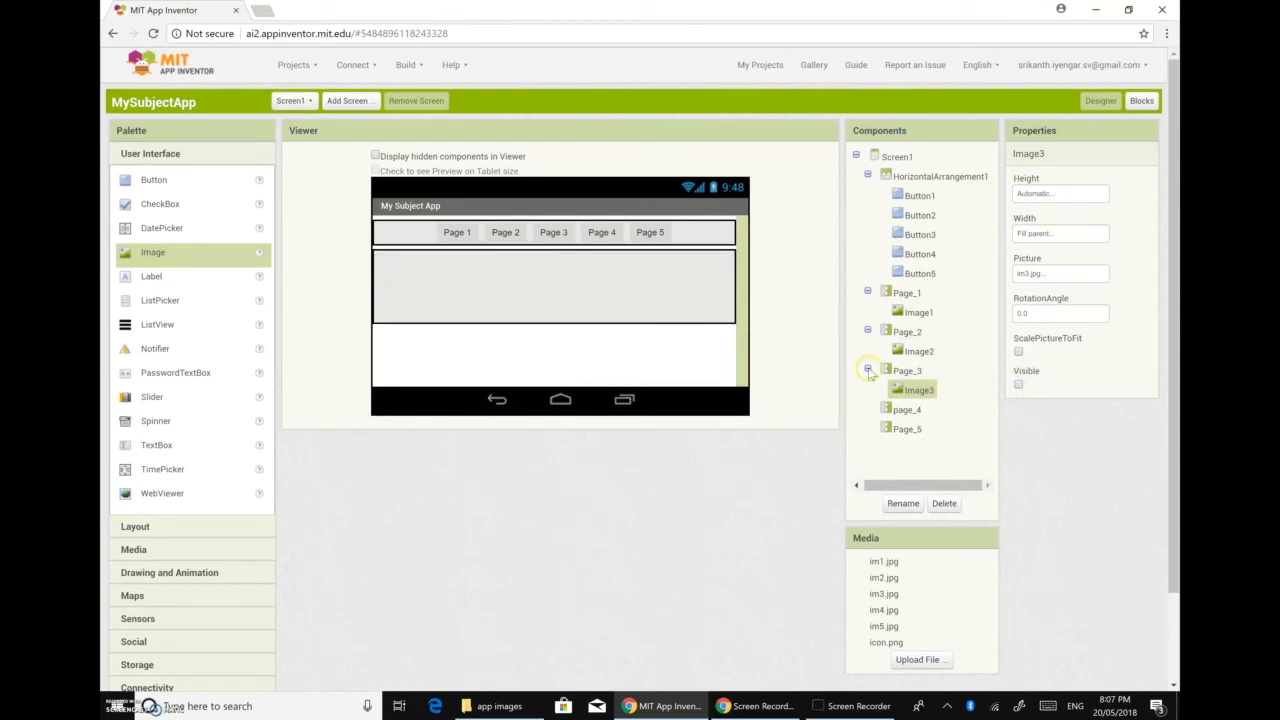
click(890, 408)
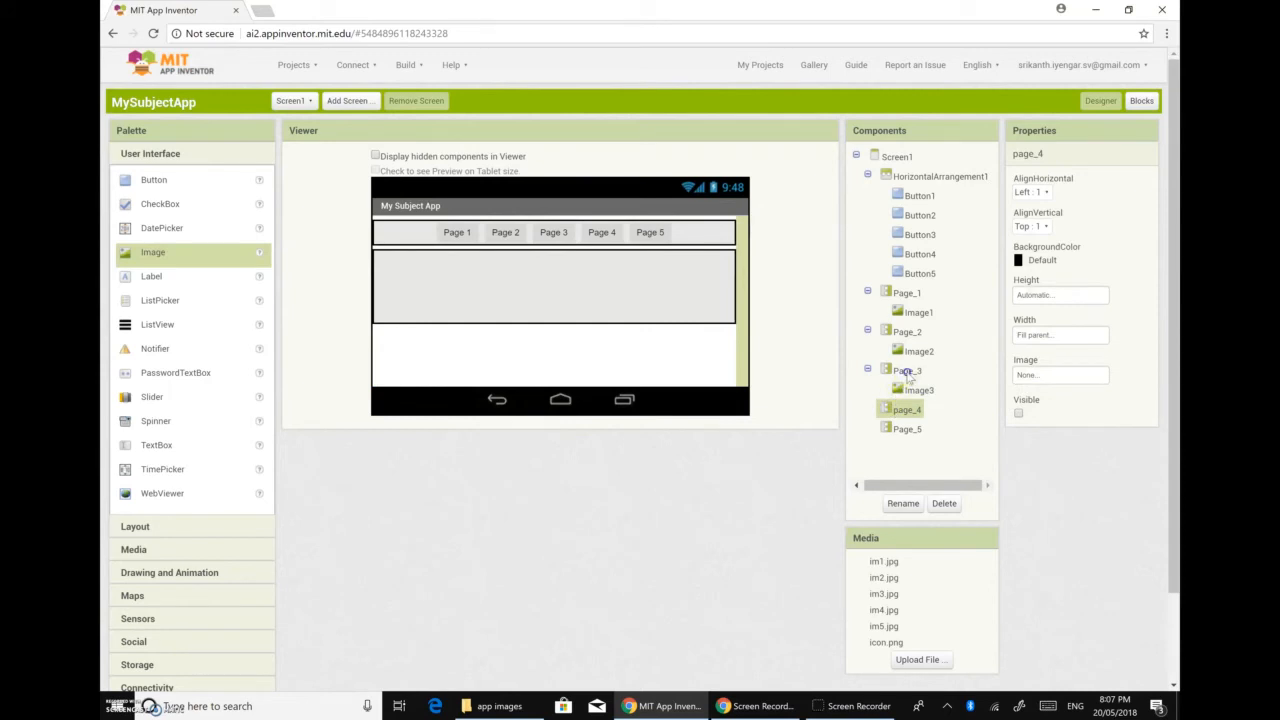
click(906, 371)
click(1018, 413)
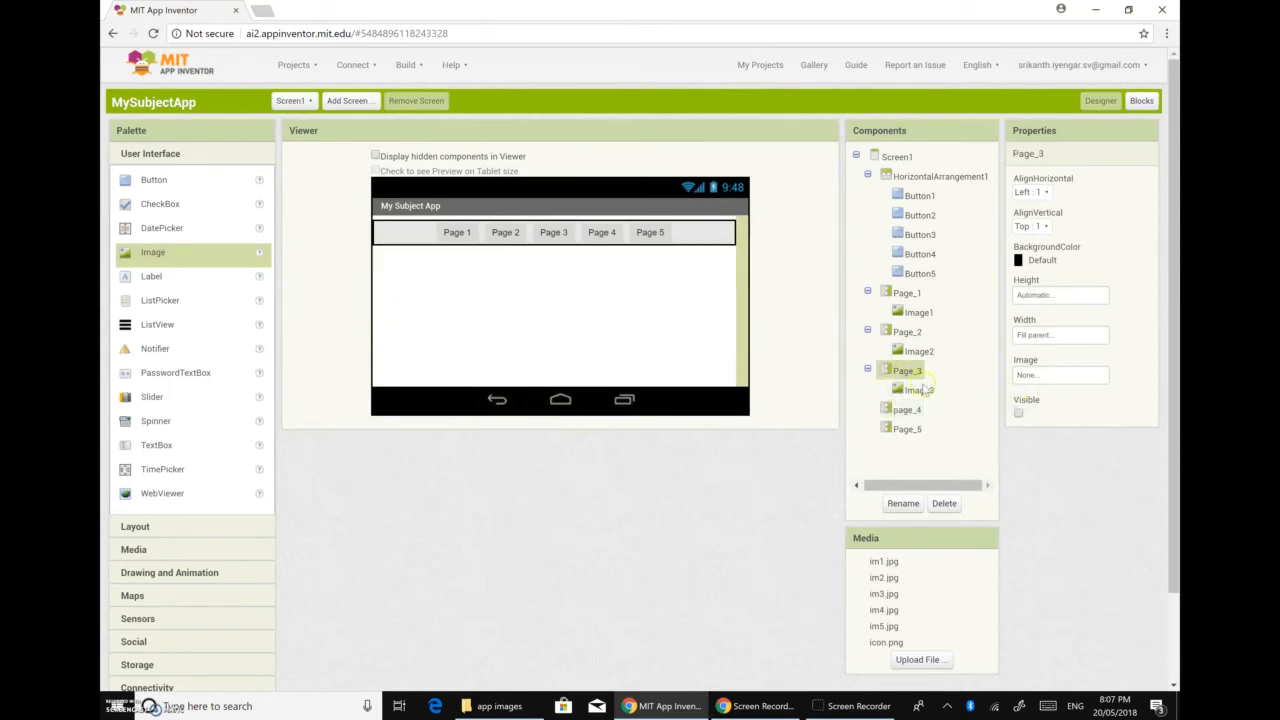
Step: Check the visibility setting of Image3, Image2, Image1 and the Page_1, Page_2 and Page_3 arrangements
click(919, 391)
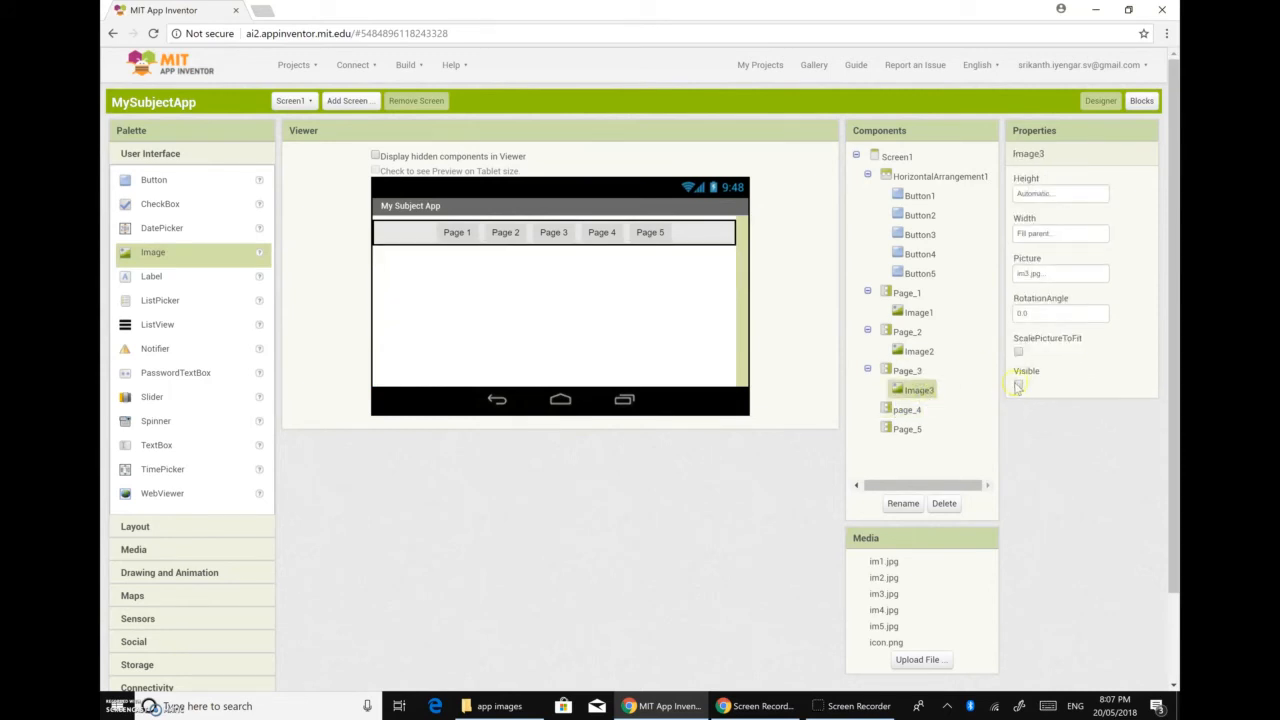
click(918, 352)
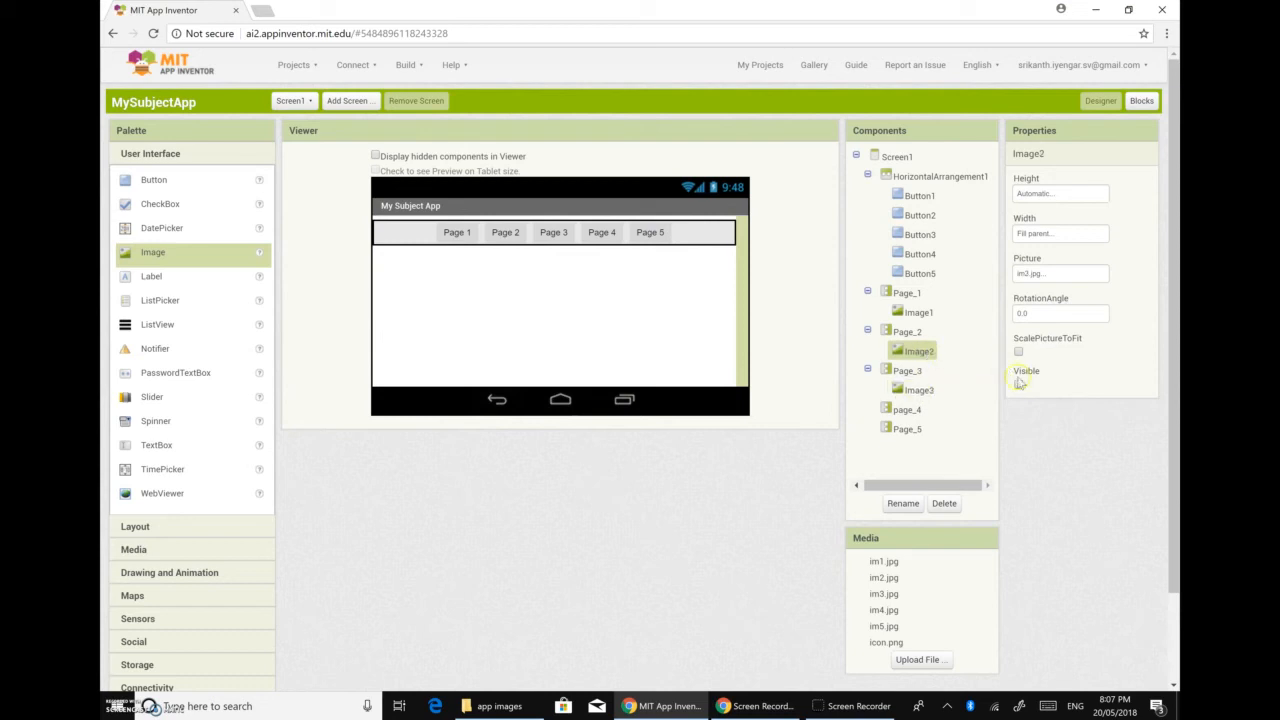
click(903, 314)
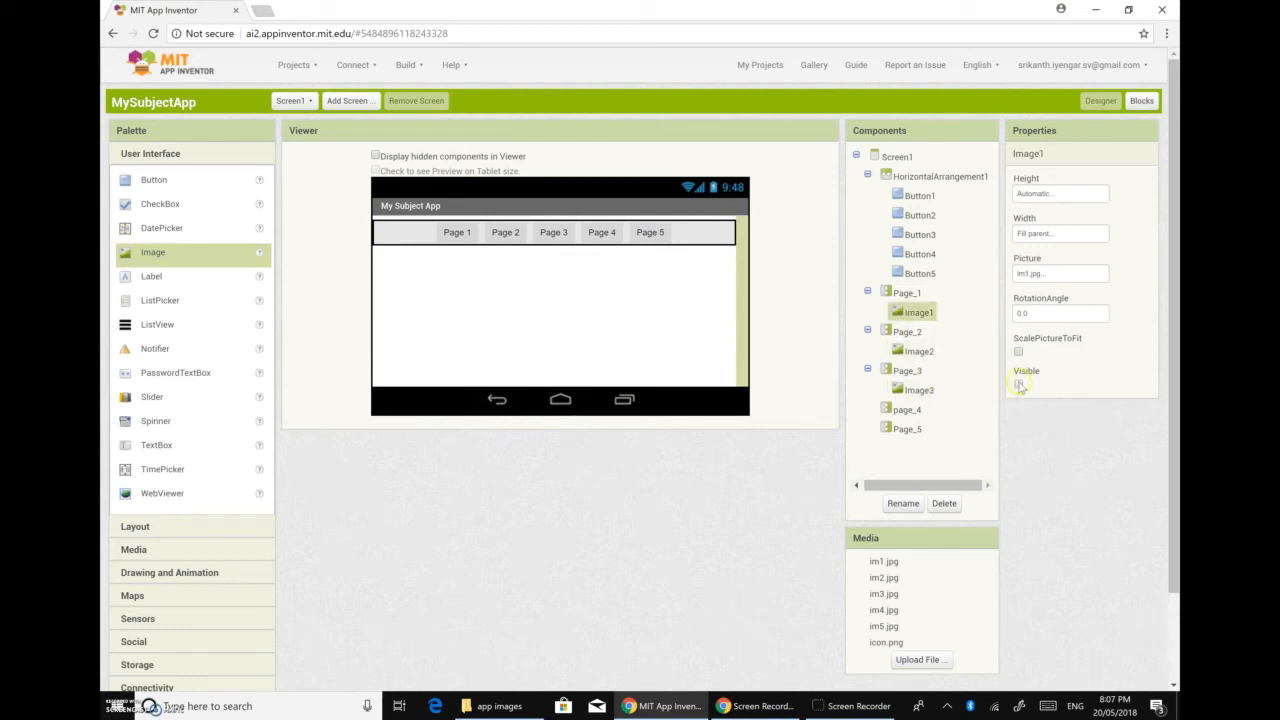
click(900, 293)
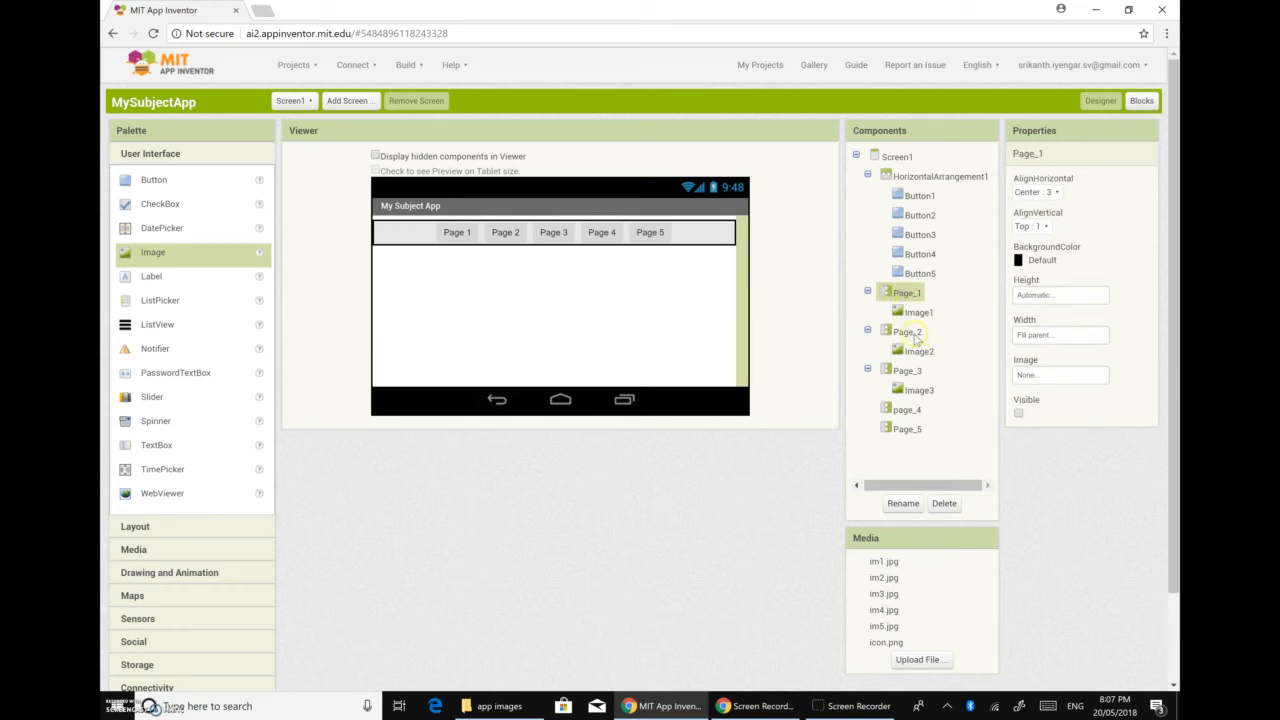
click(908, 333)
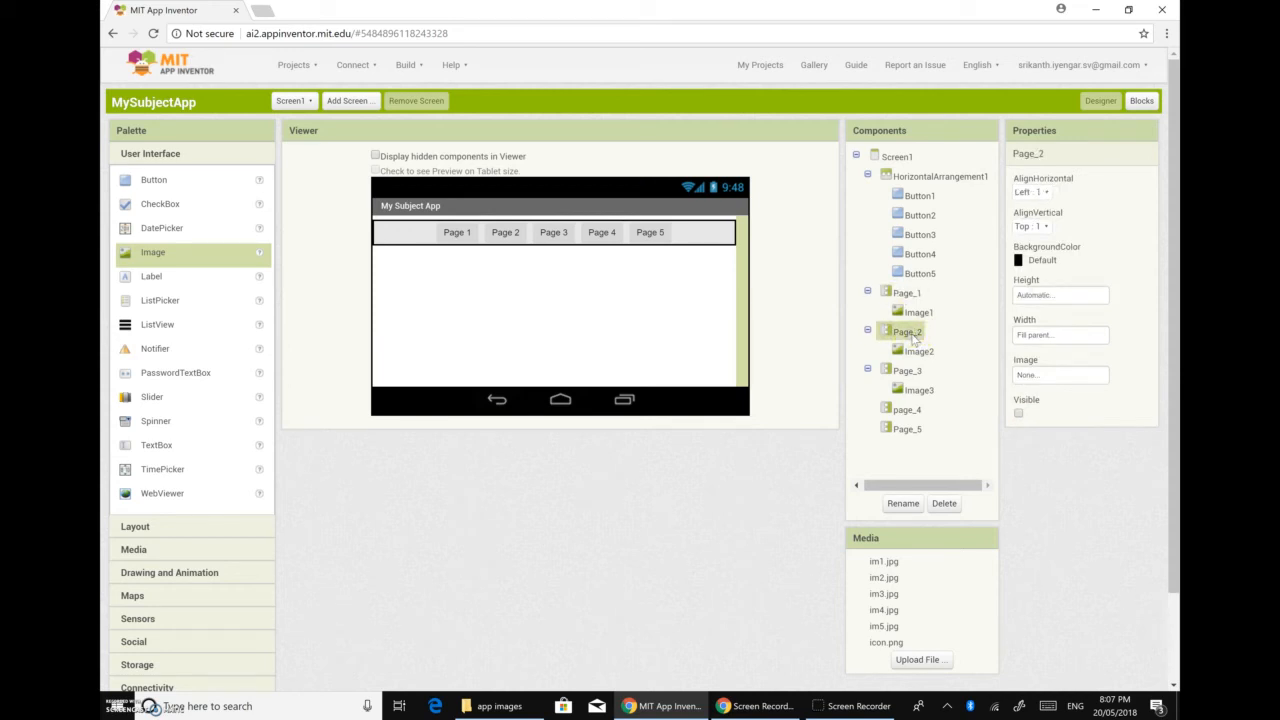
click(914, 370)
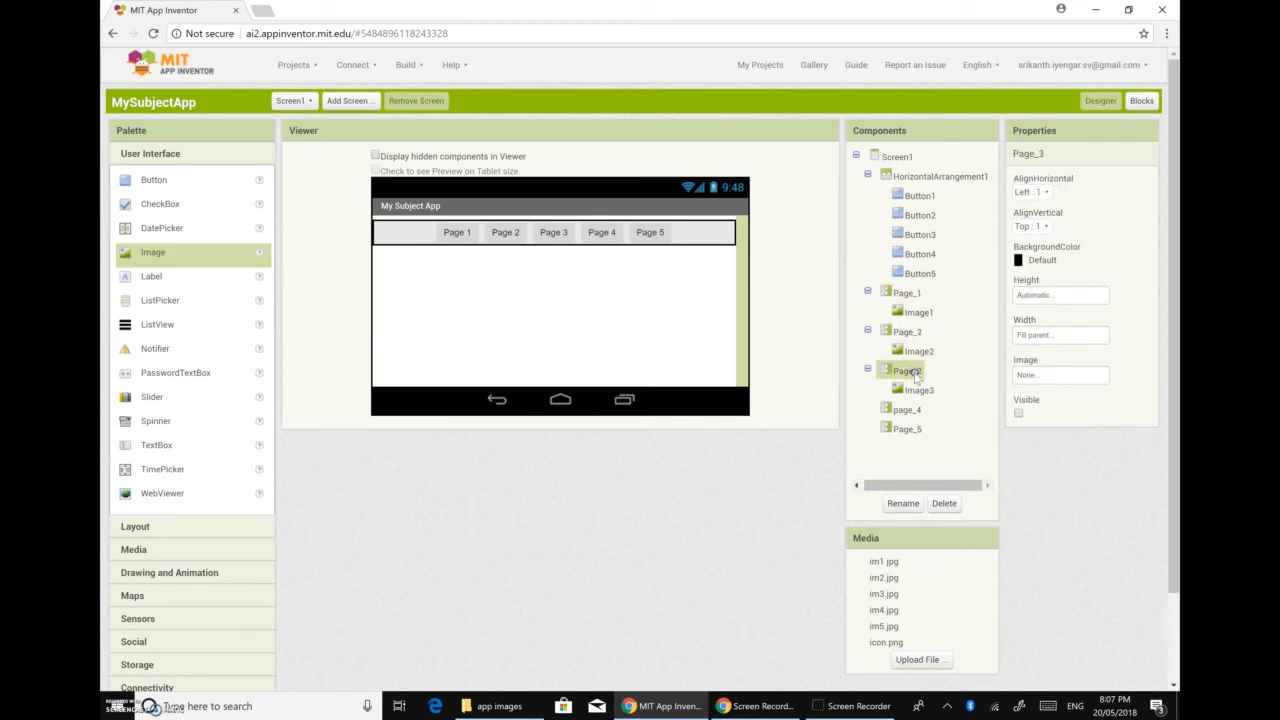
Step: Check the visibility setting of the images inside Page_1, Page_2 and Page_3
click(914, 314)
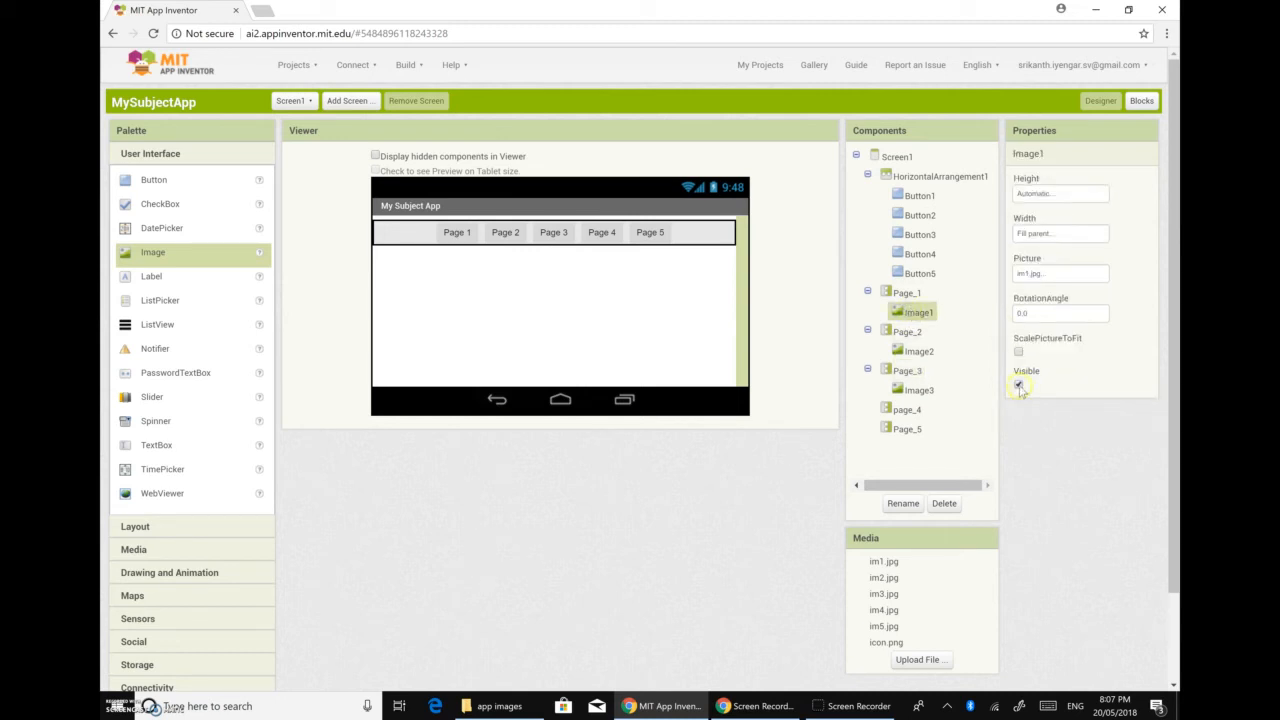
click(917, 352)
click(914, 390)
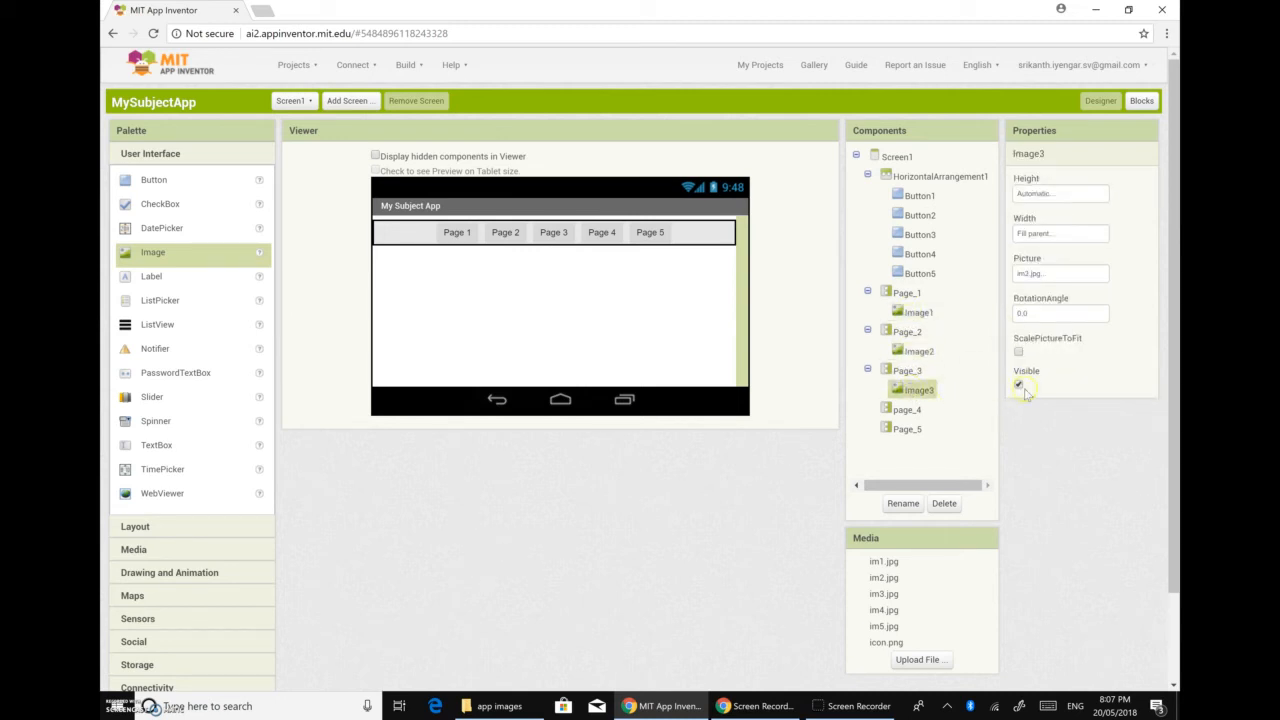
Step: Make page_4 visible and add an Image component inside it with its width set to Fill parent
click(897, 409)
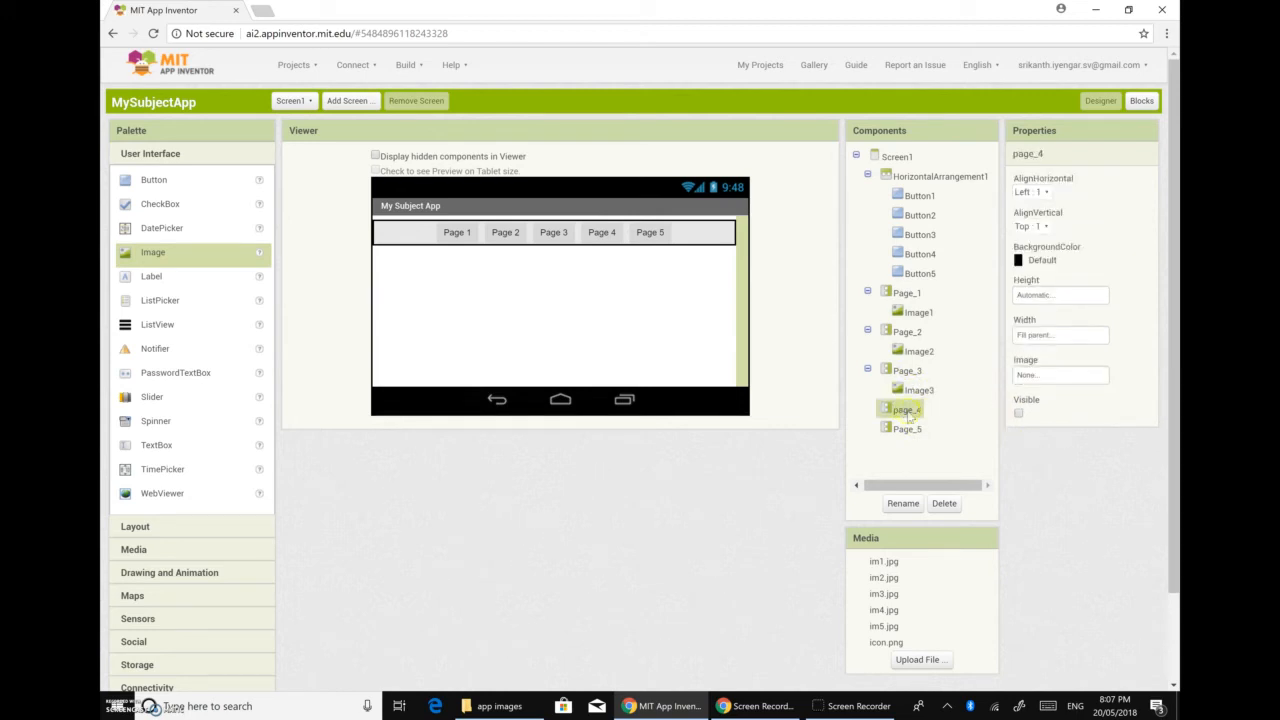
click(1018, 414)
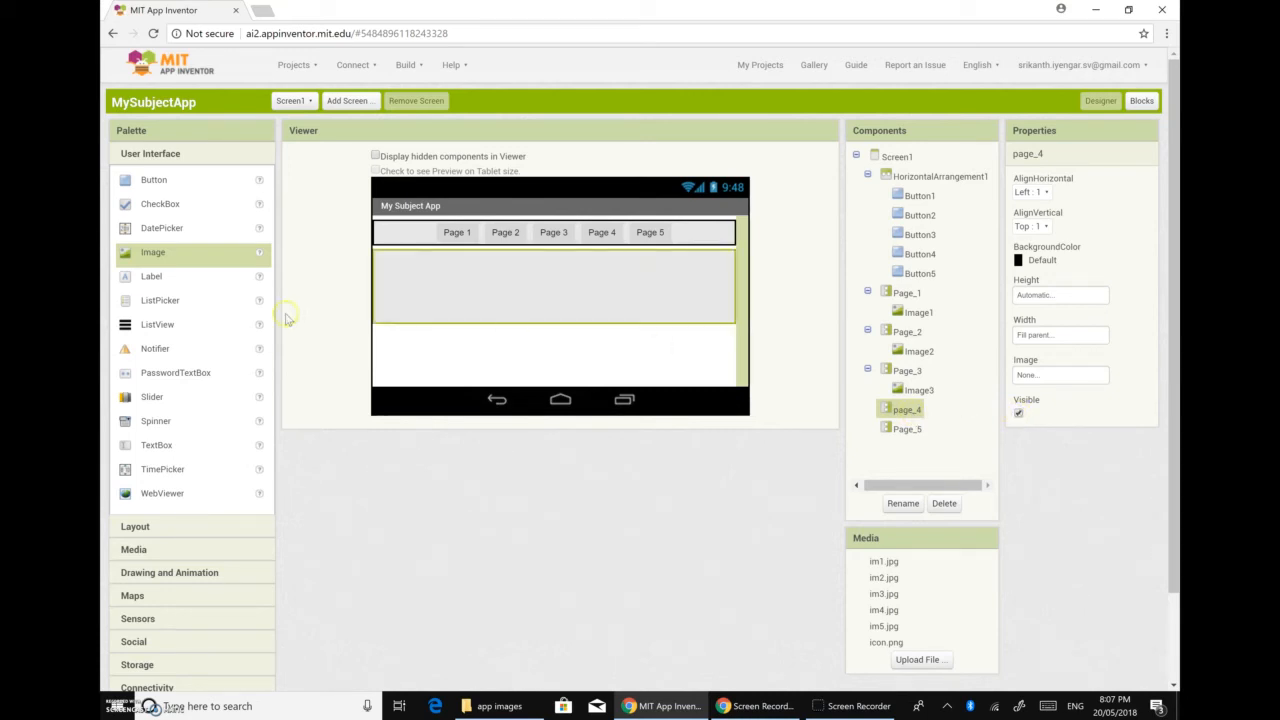
drag(155, 258, 522, 299)
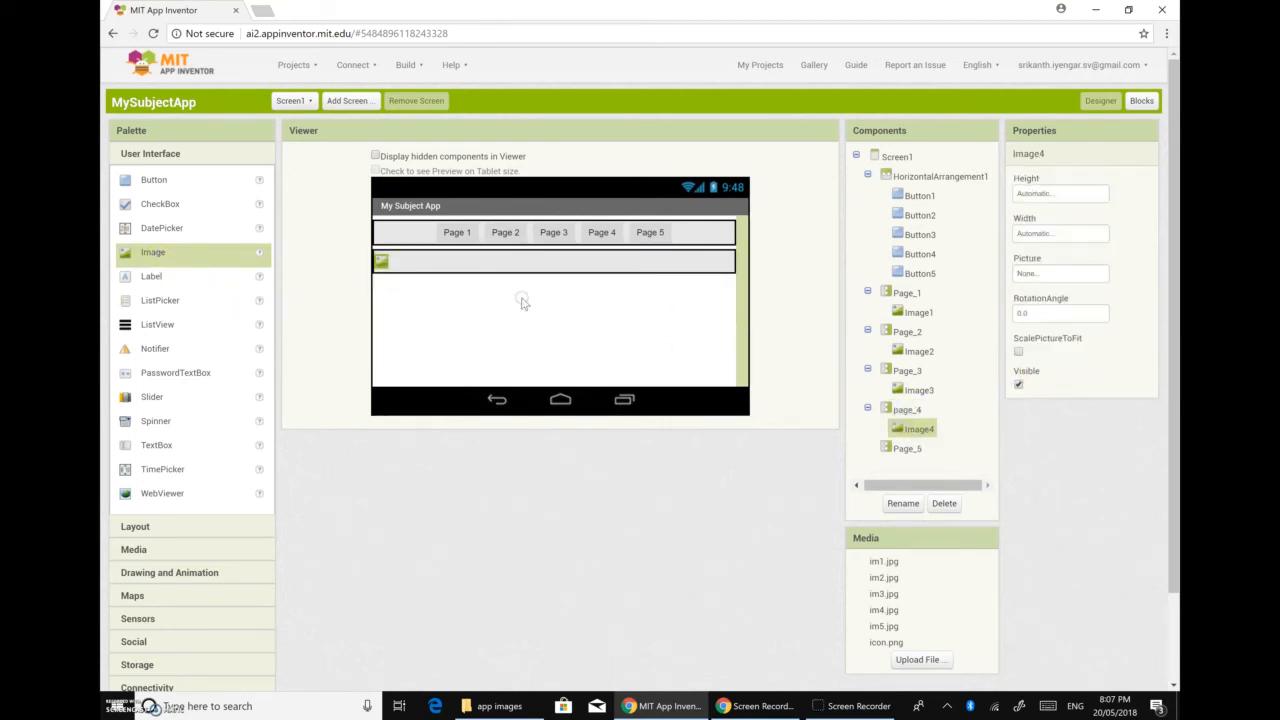
click(1045, 236)
click(1042, 250)
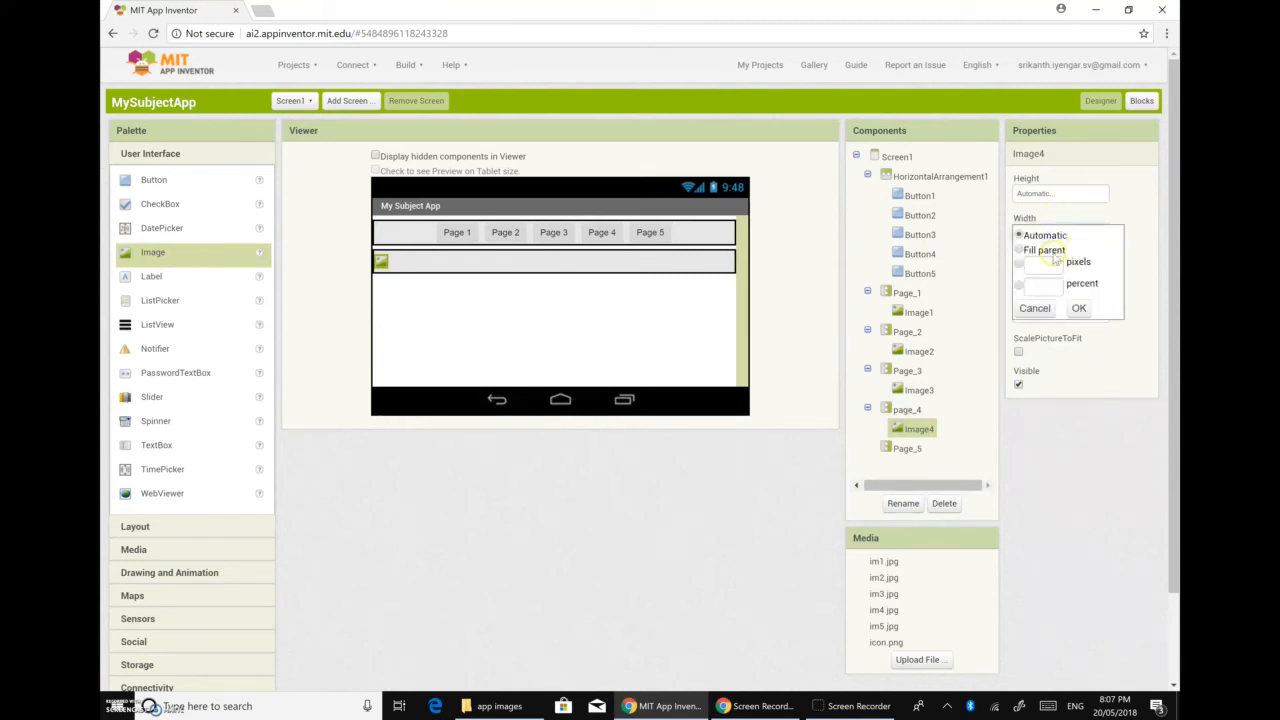
click(1079, 308)
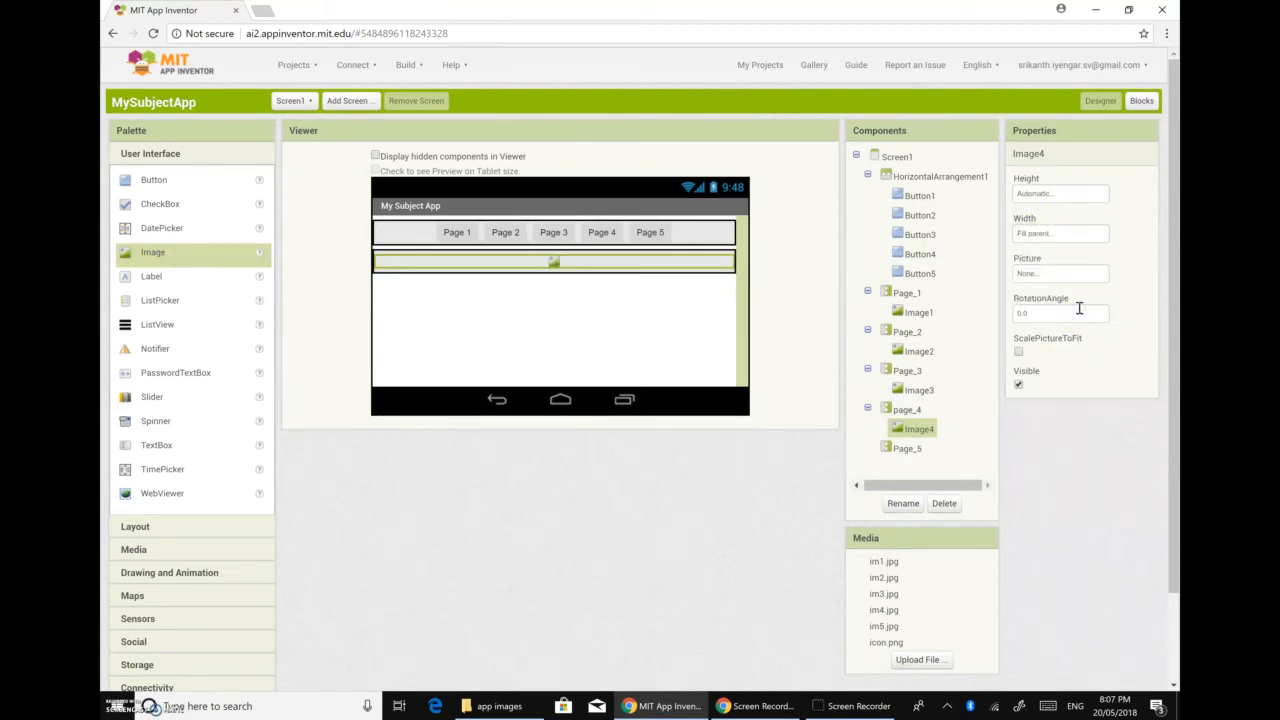
Step: Assign im4.jpg as the picture of the image inside page_4 and hide the page_4 arrangement
click(1021, 273)
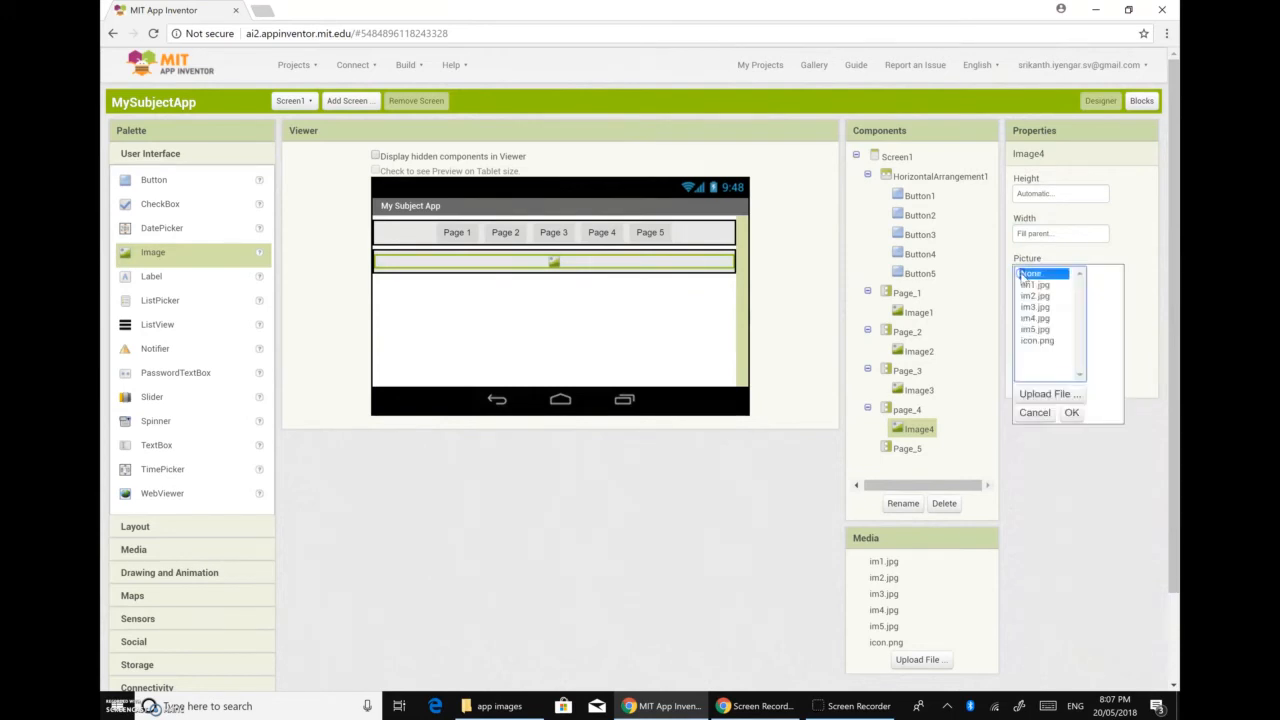
click(1040, 318)
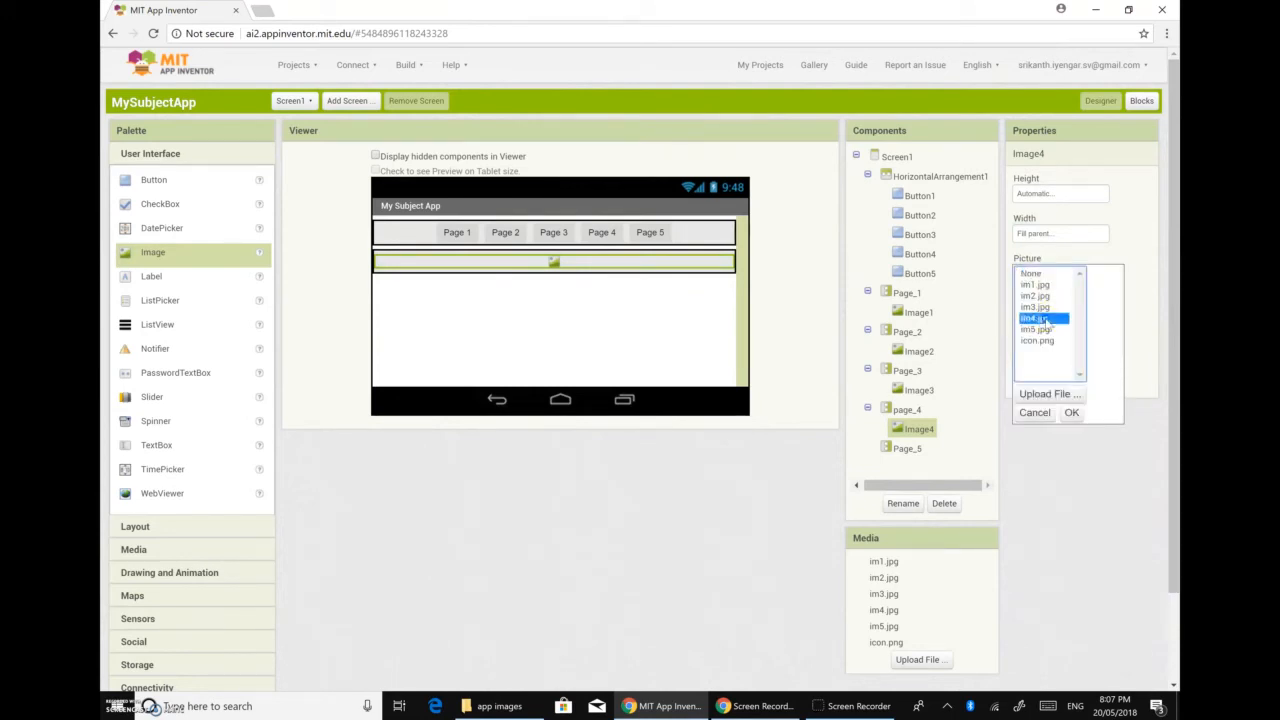
click(1070, 413)
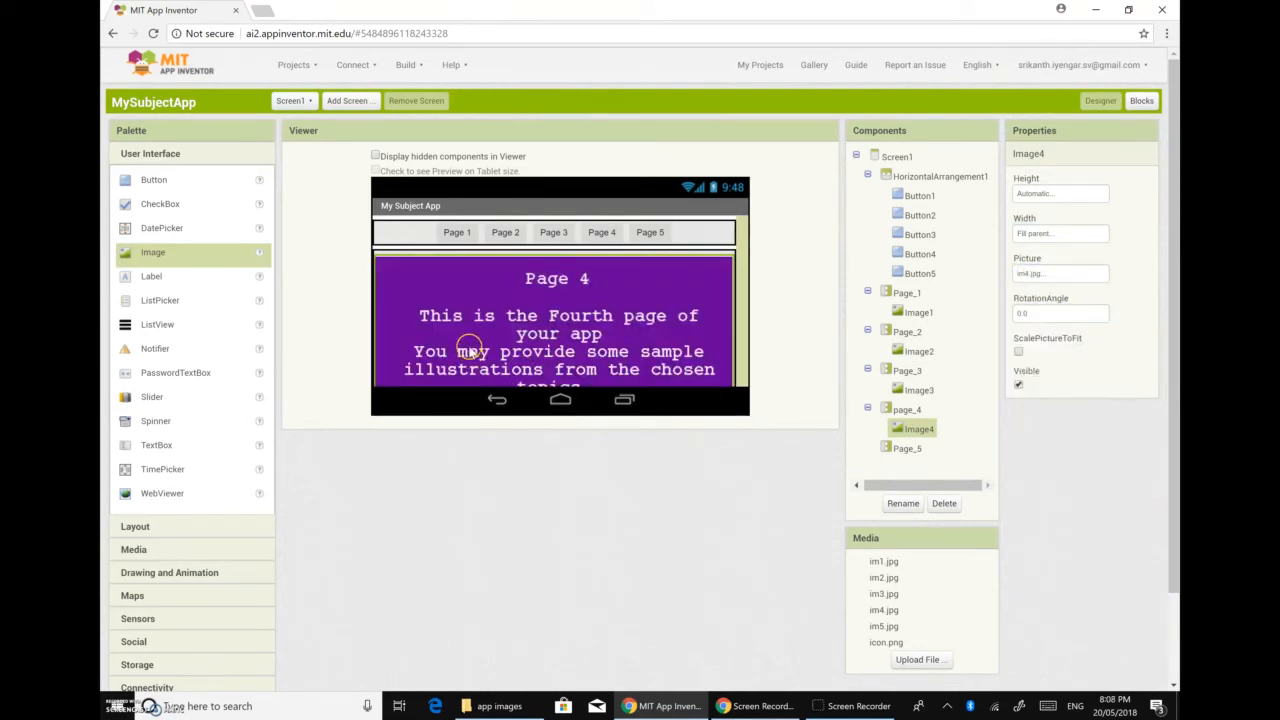
click(886, 411)
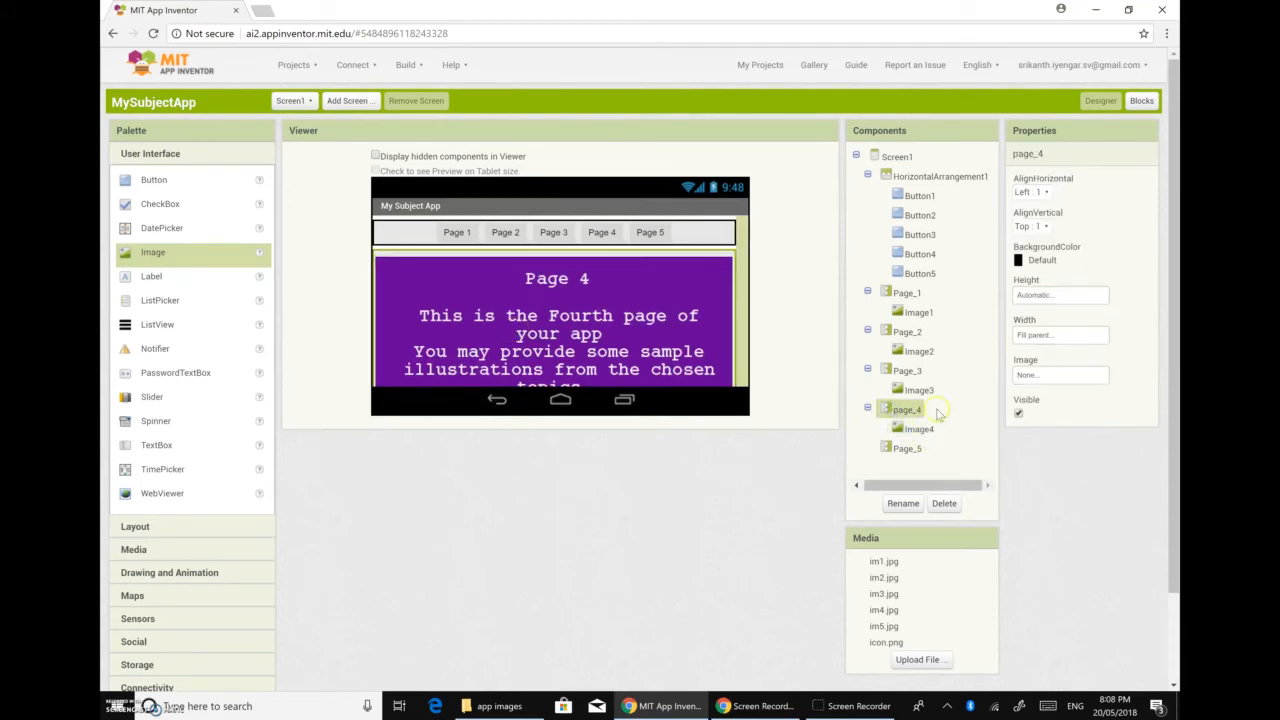
click(1020, 413)
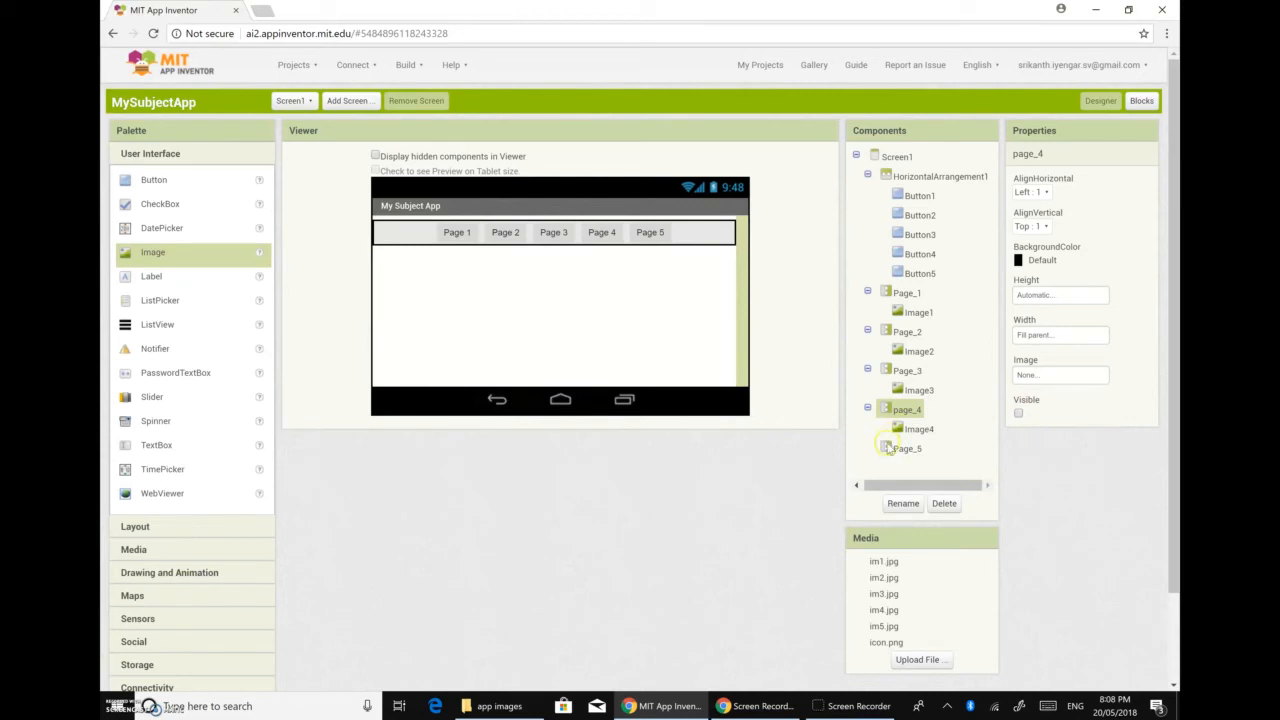
Step: Make Page_5 visible and add an Image component inside it with its width set to Fill parent
click(887, 449)
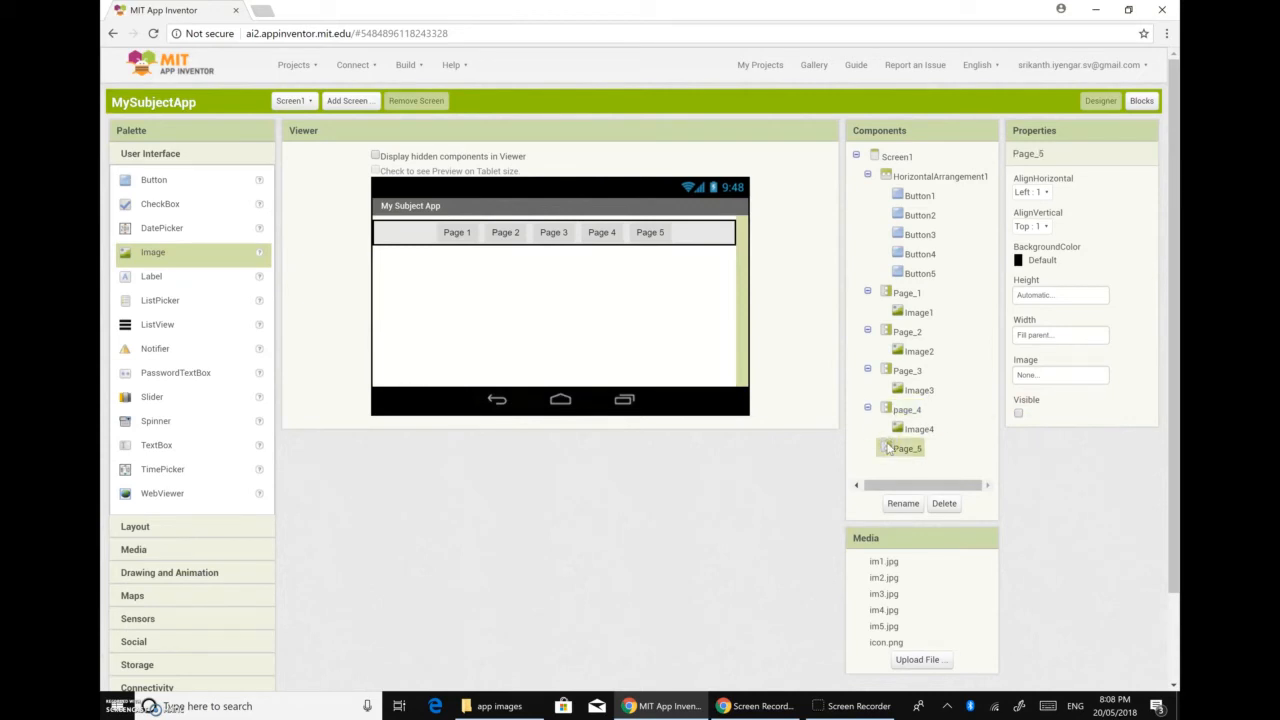
click(1018, 414)
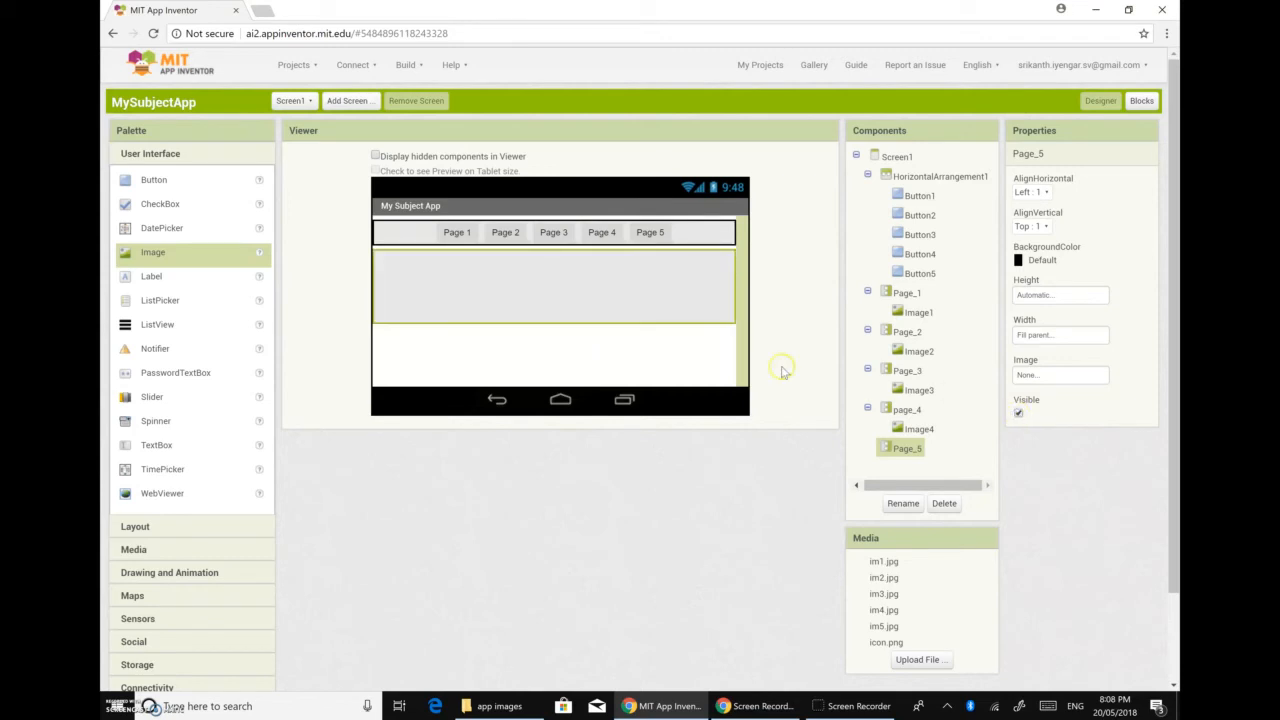
drag(168, 258, 517, 271)
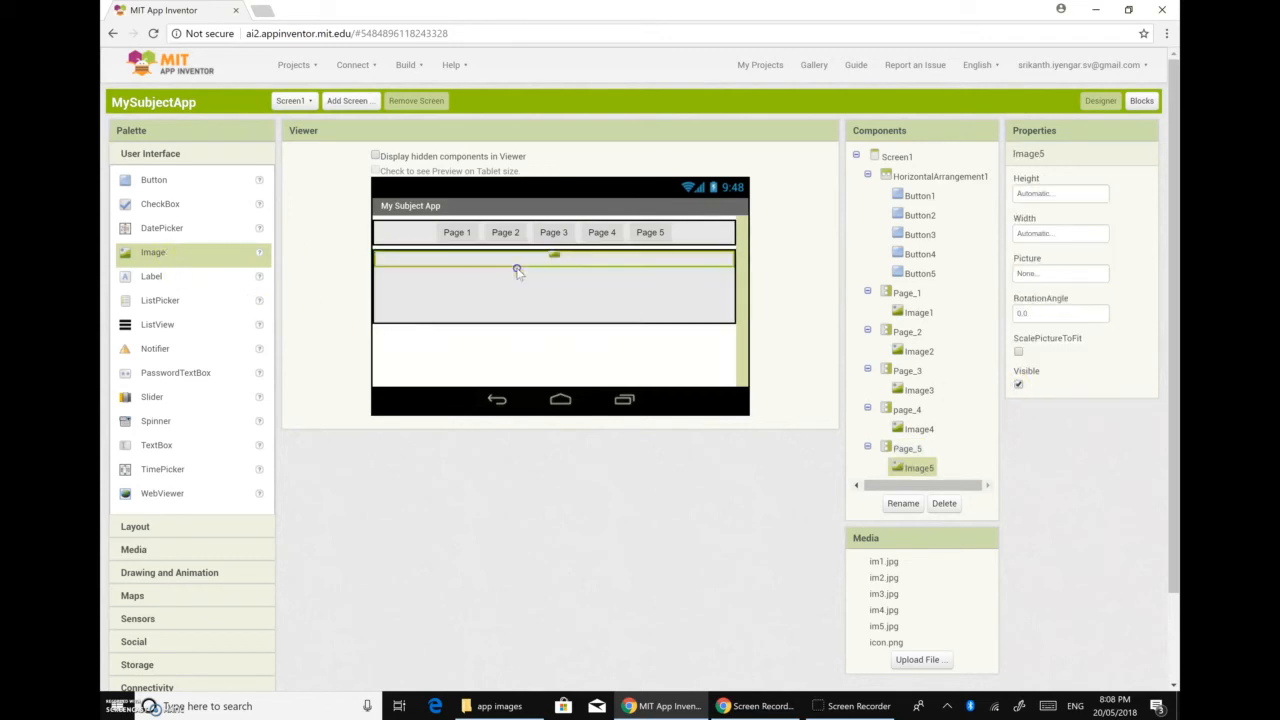
click(1050, 232)
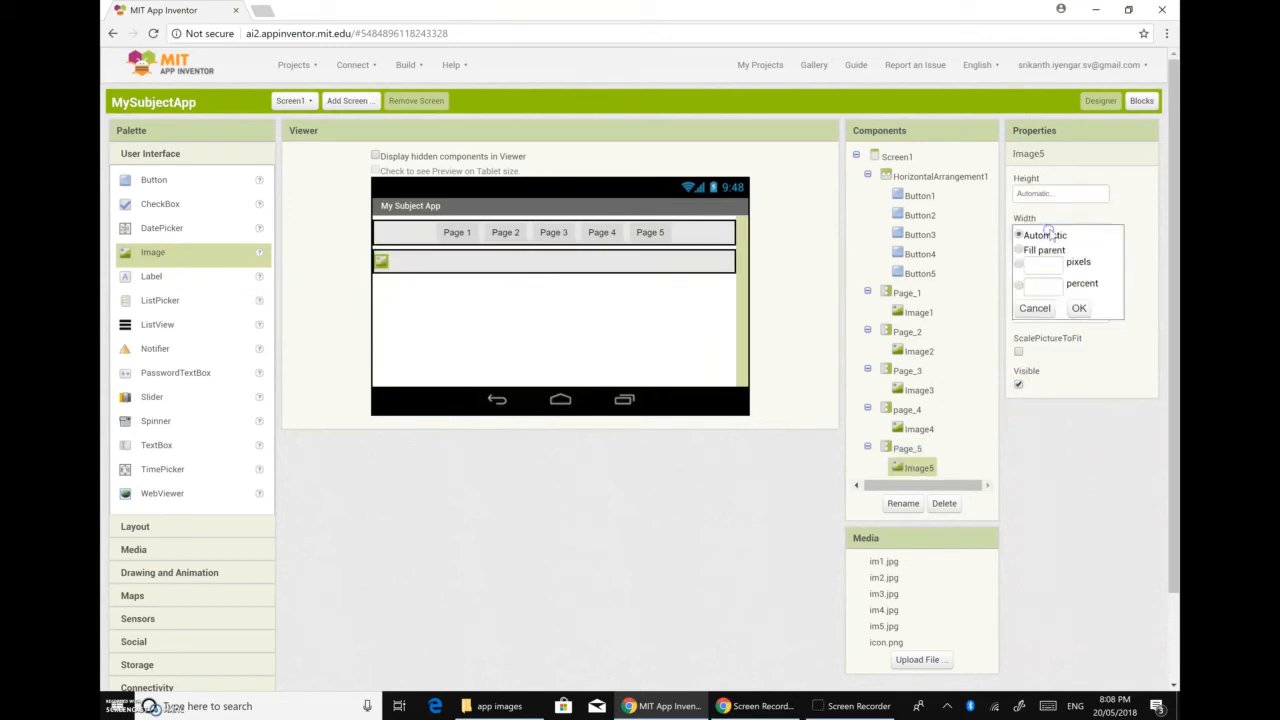
click(1022, 250)
click(1079, 308)
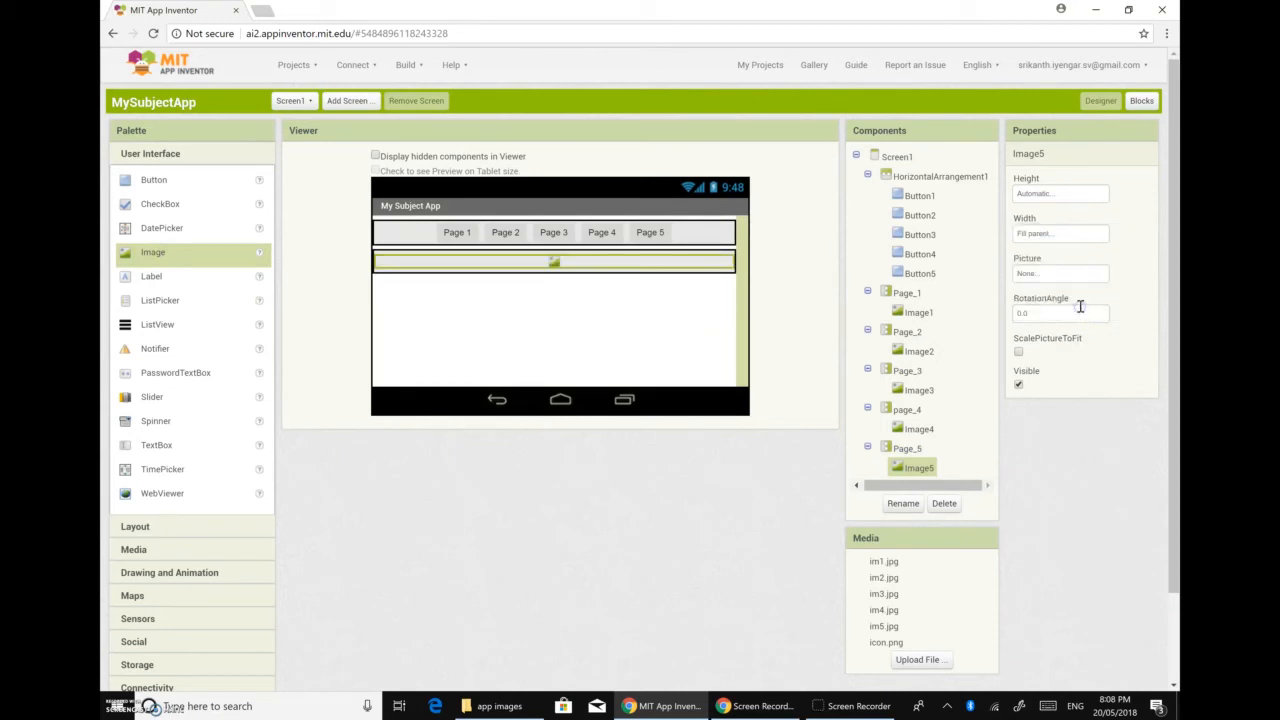
Step: Assign im5.jpg as the picture of the image inside Page_5 and hide the Page_5 arrangement
click(1026, 272)
click(1038, 329)
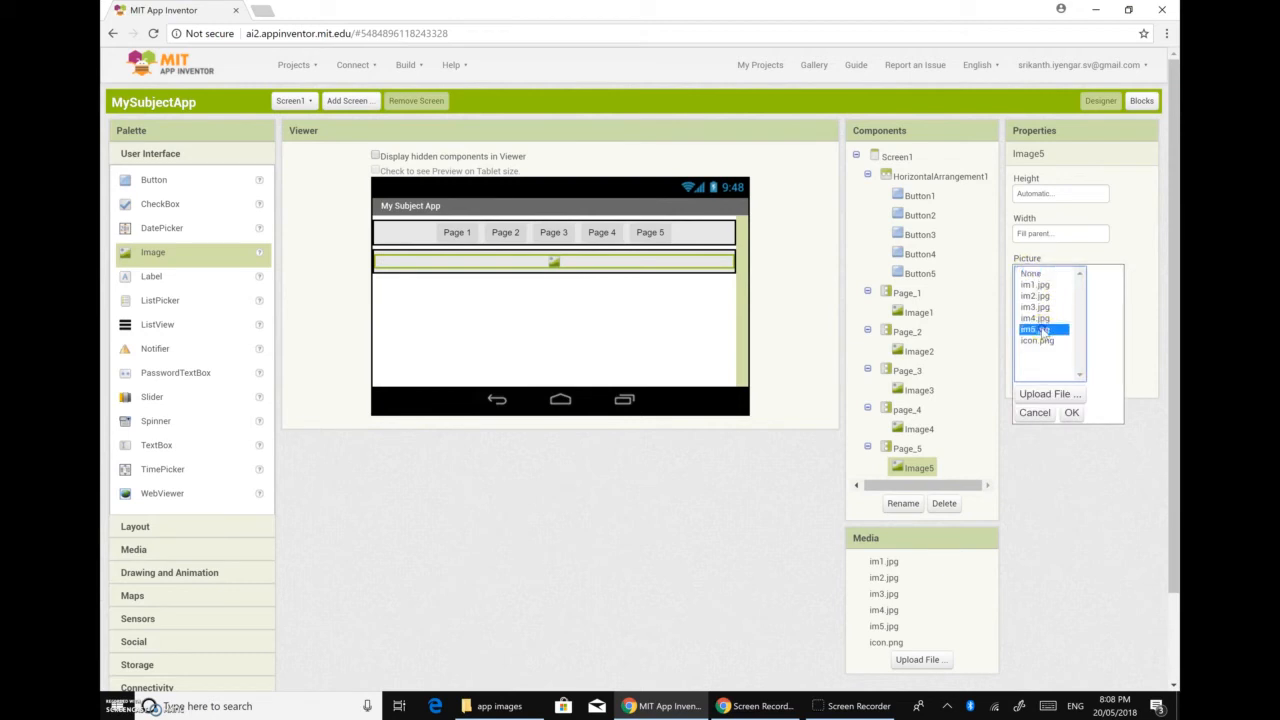
click(1071, 413)
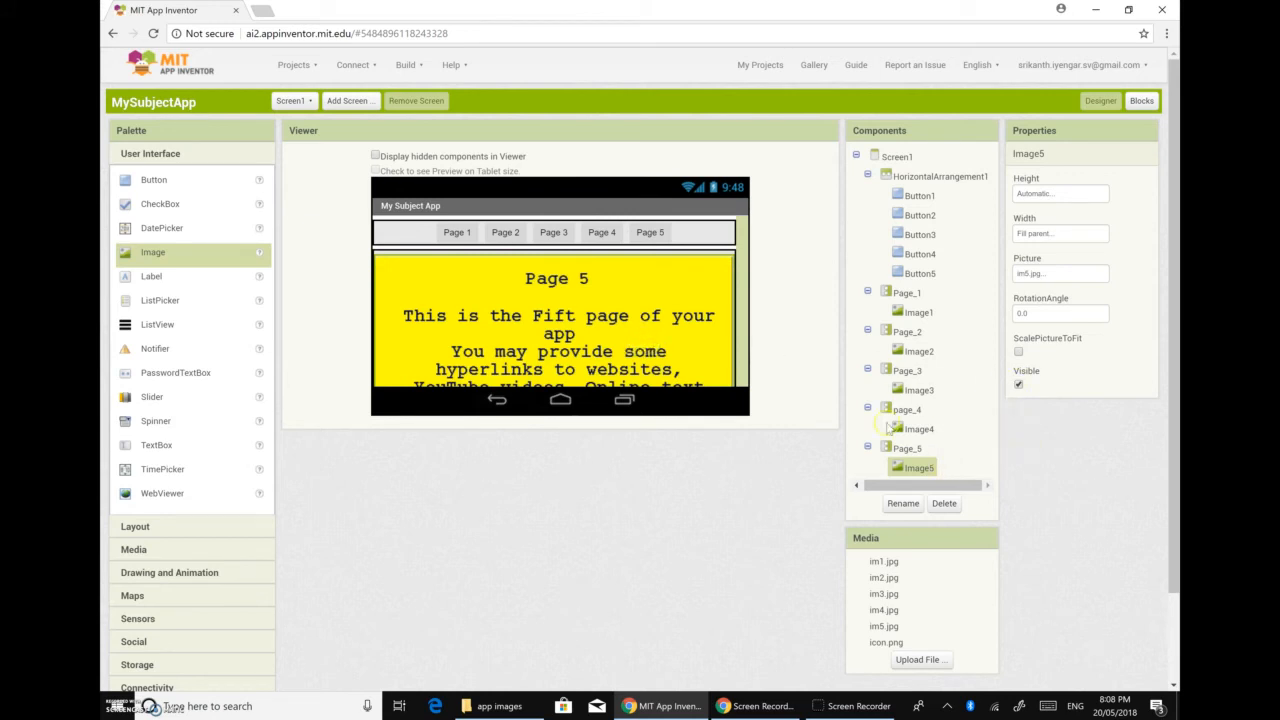
click(902, 451)
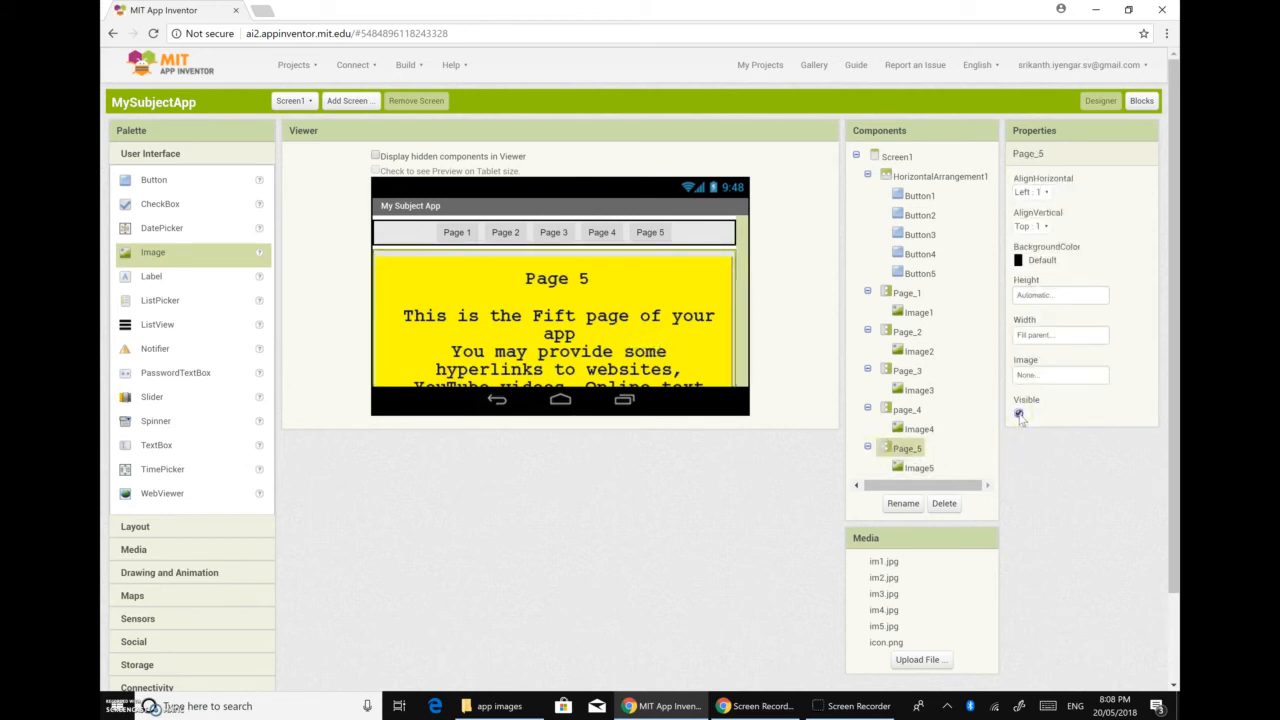
click(1019, 414)
Step: Make the Page_1 arrangement visible as the app's starting page
click(961, 428)
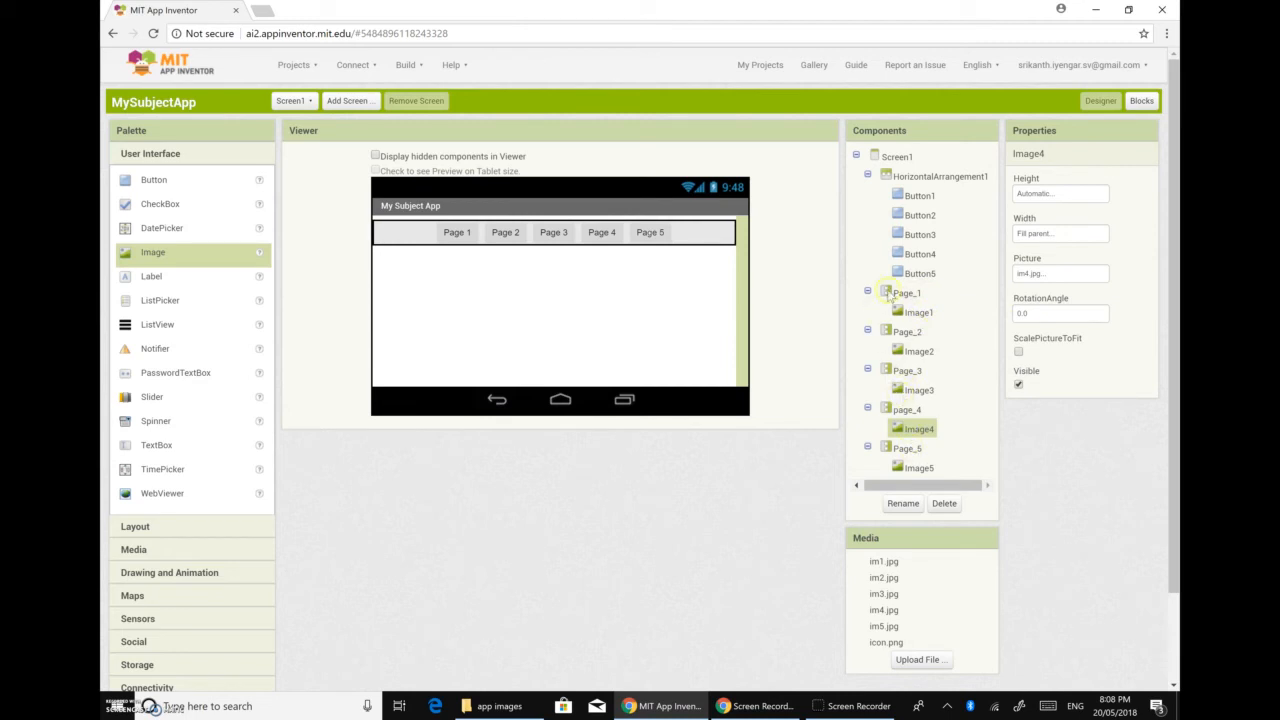
click(888, 294)
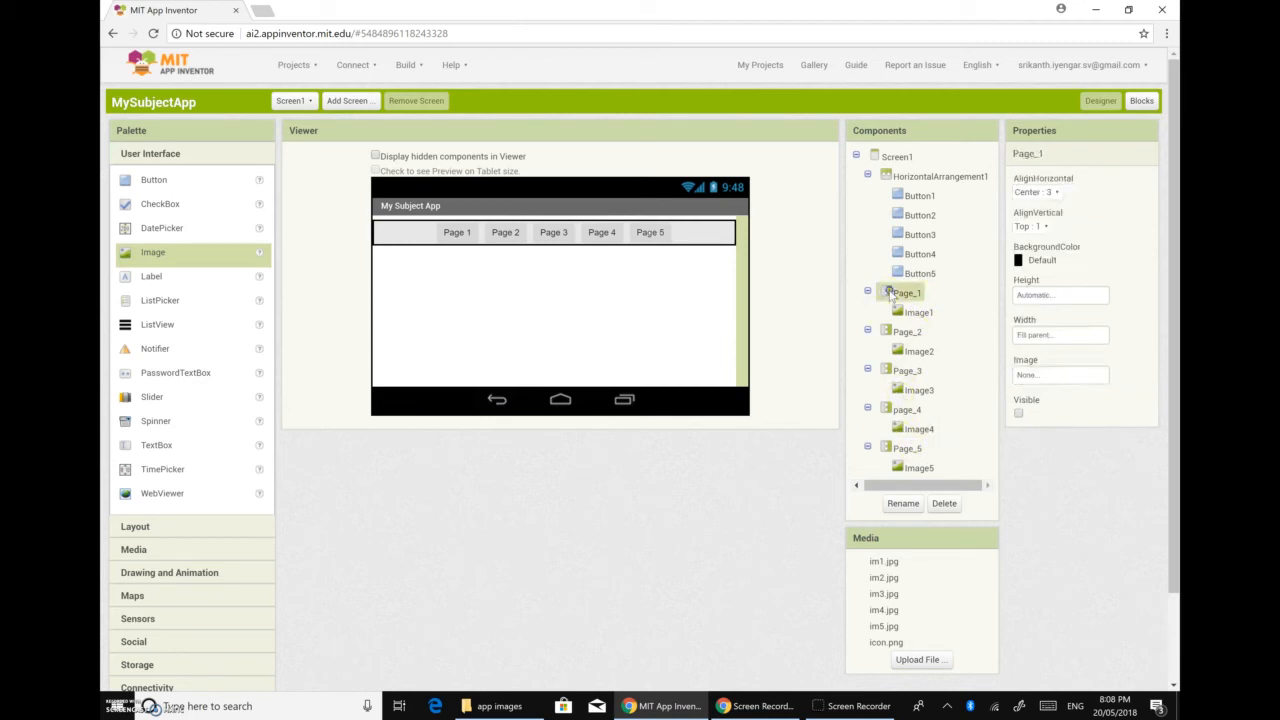
click(1019, 414)
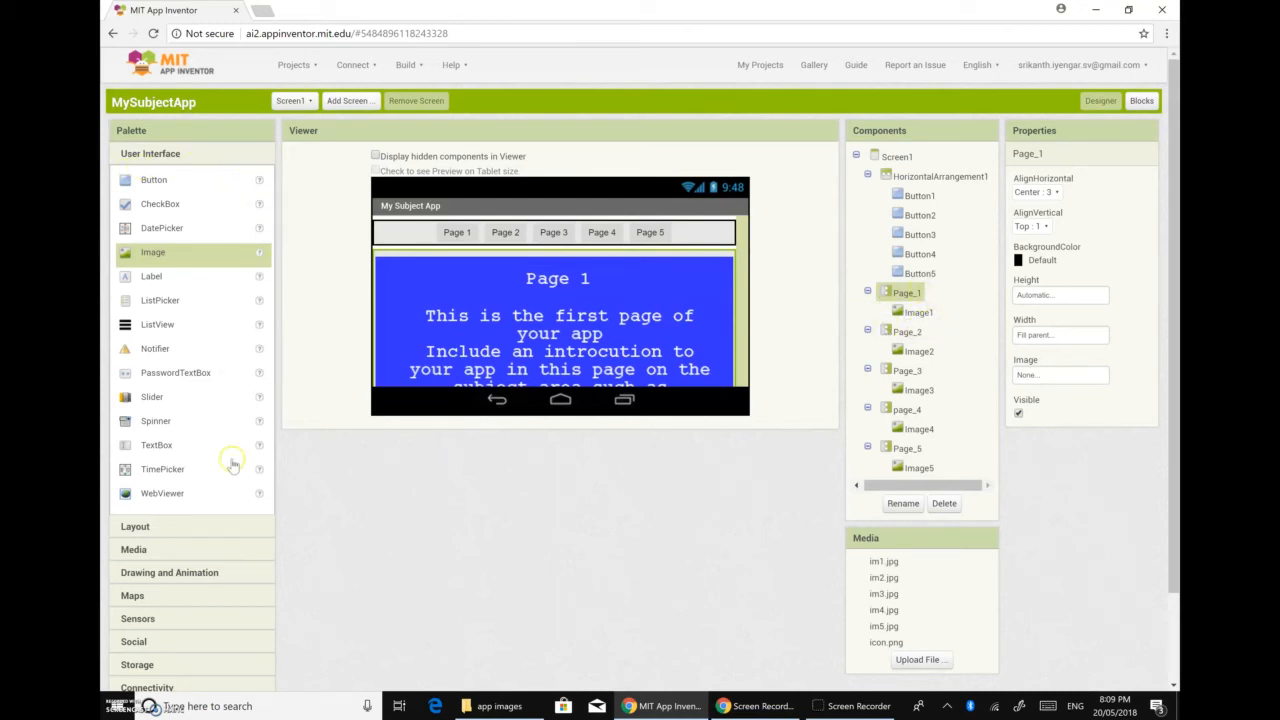
Step: Review the Media and the Drawing and Animation components, and examine the properties of the page buttons
click(140, 550)
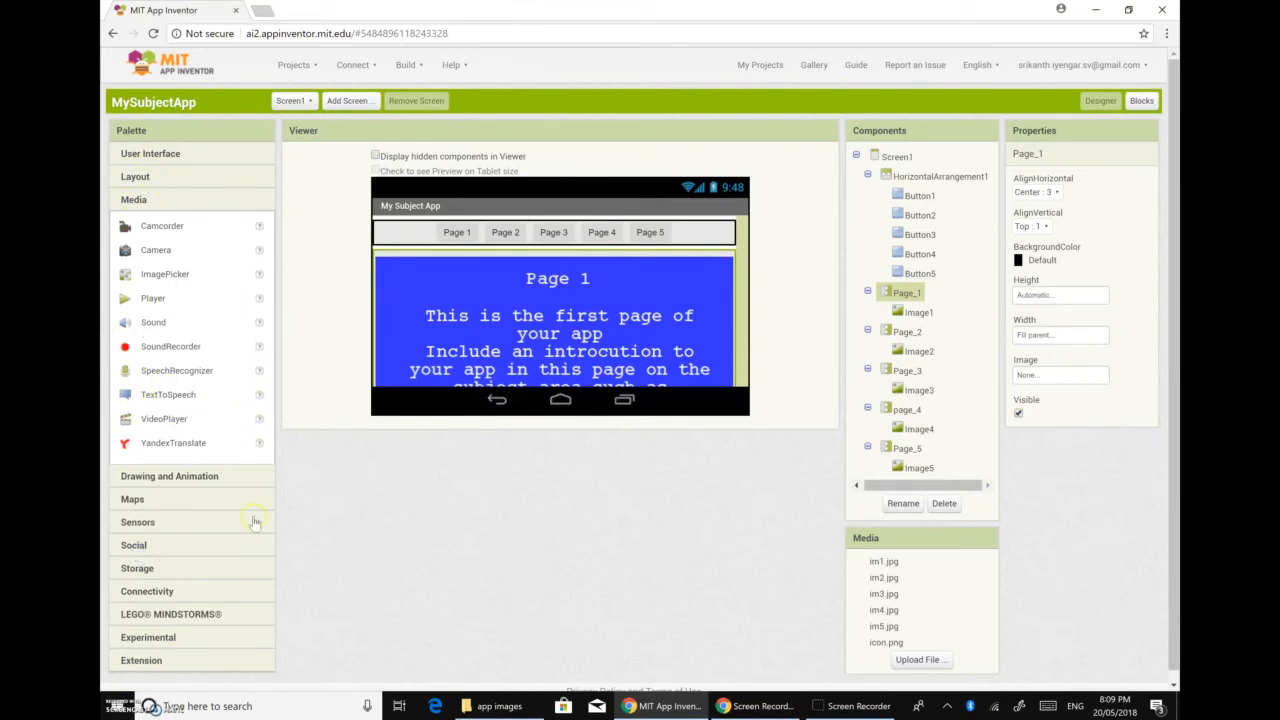
click(160, 477)
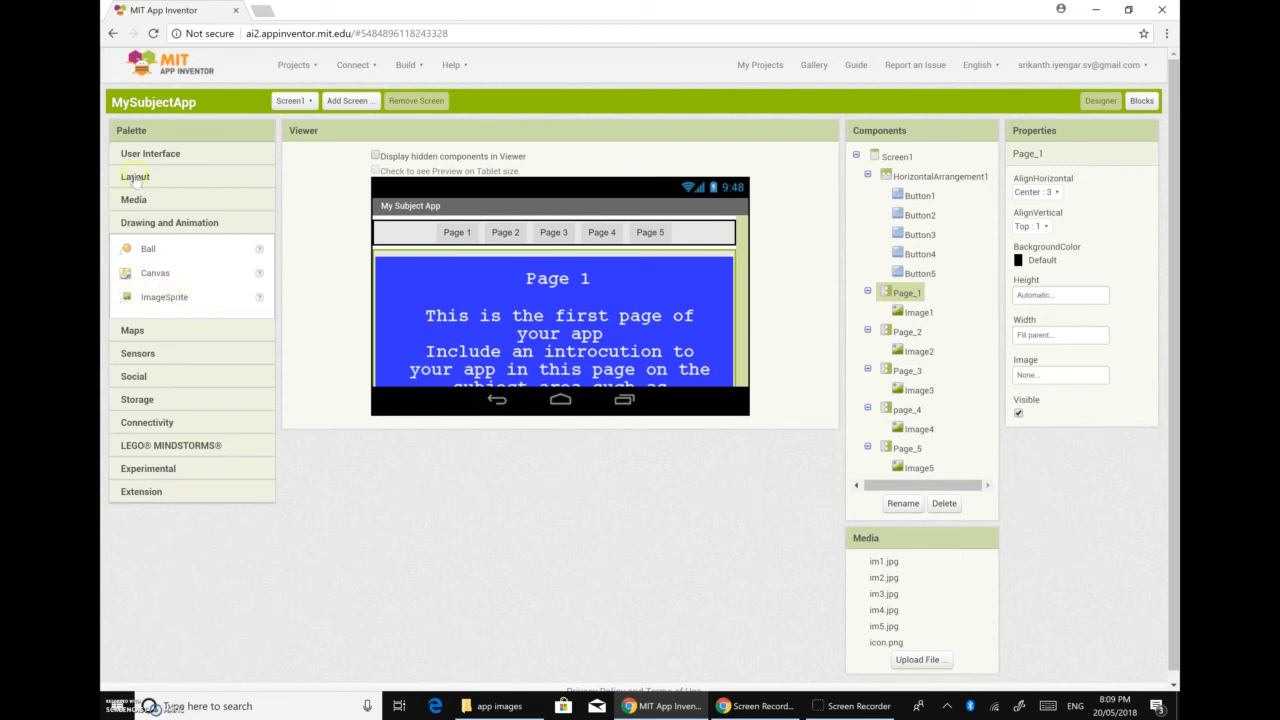
click(139, 154)
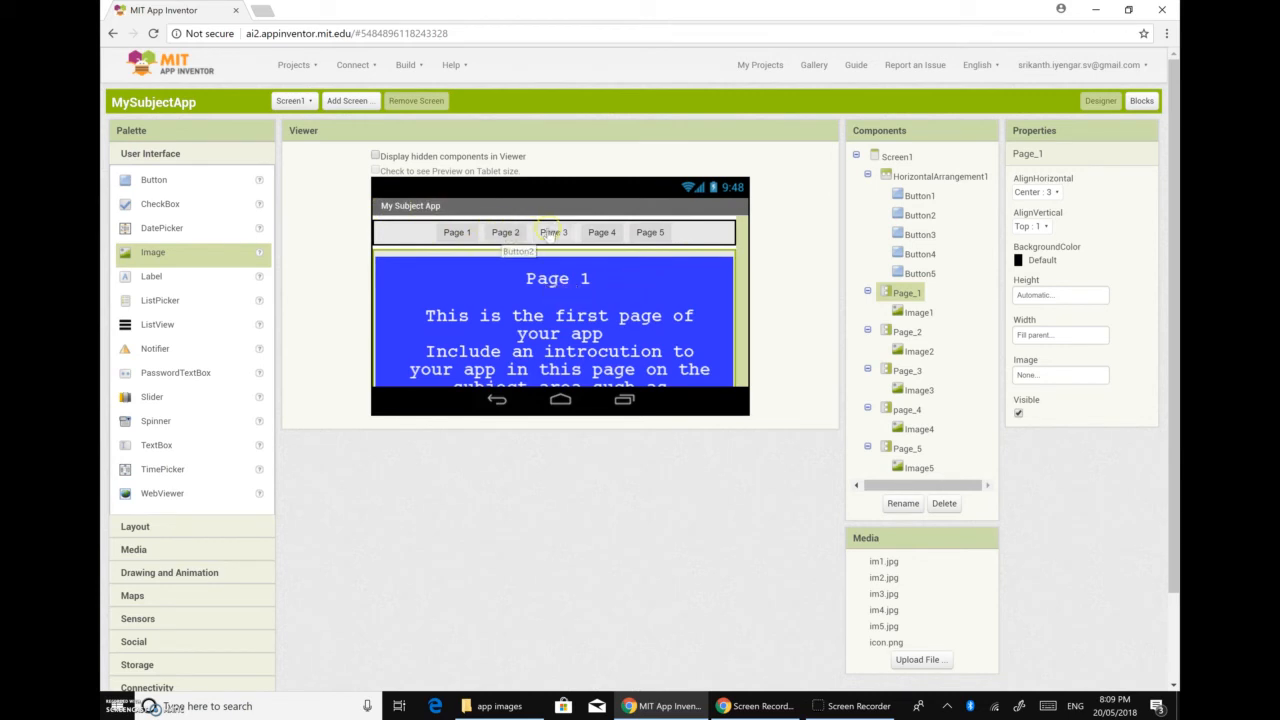
click(553, 232)
click(601, 232)
click(650, 232)
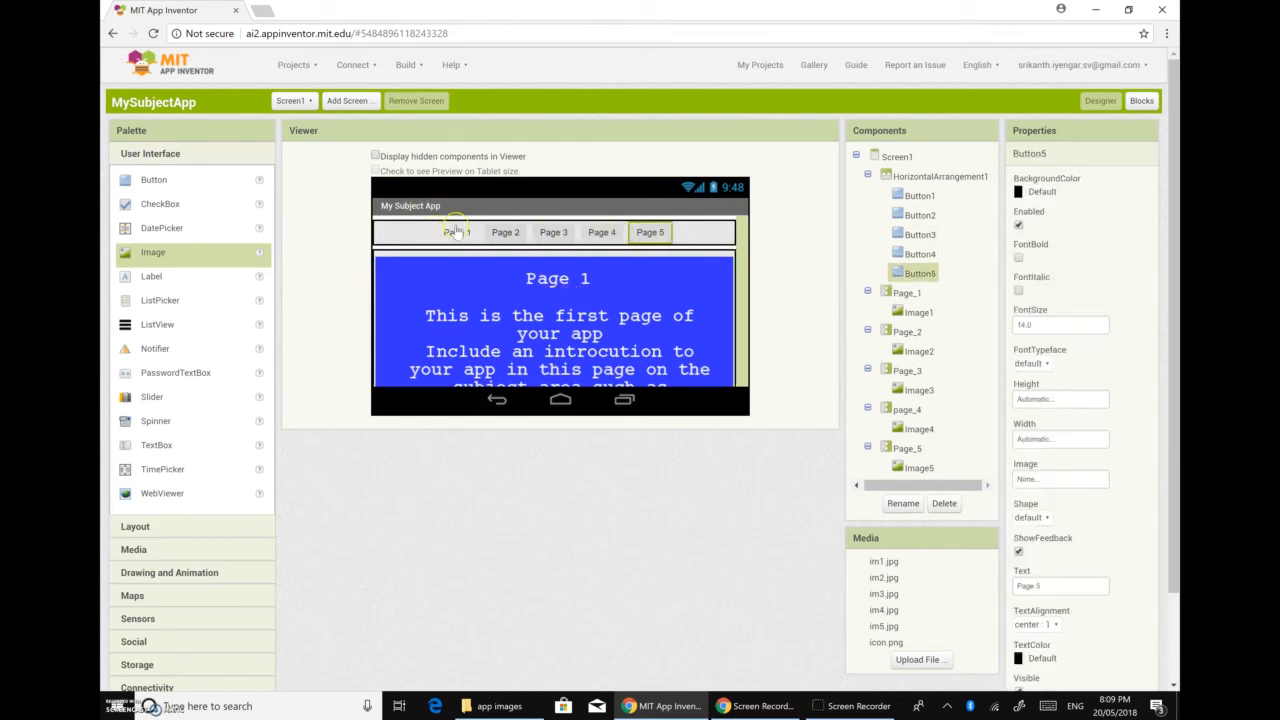
click(455, 232)
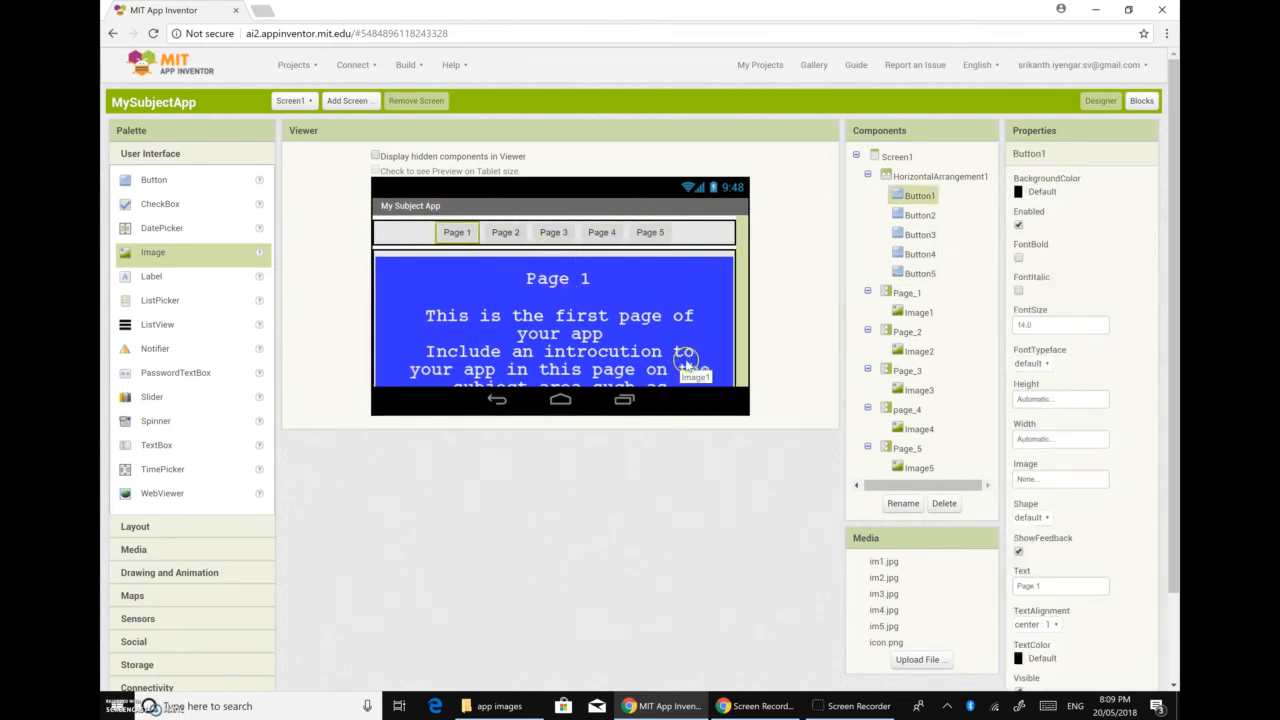
scroll(922, 376, down, 1)
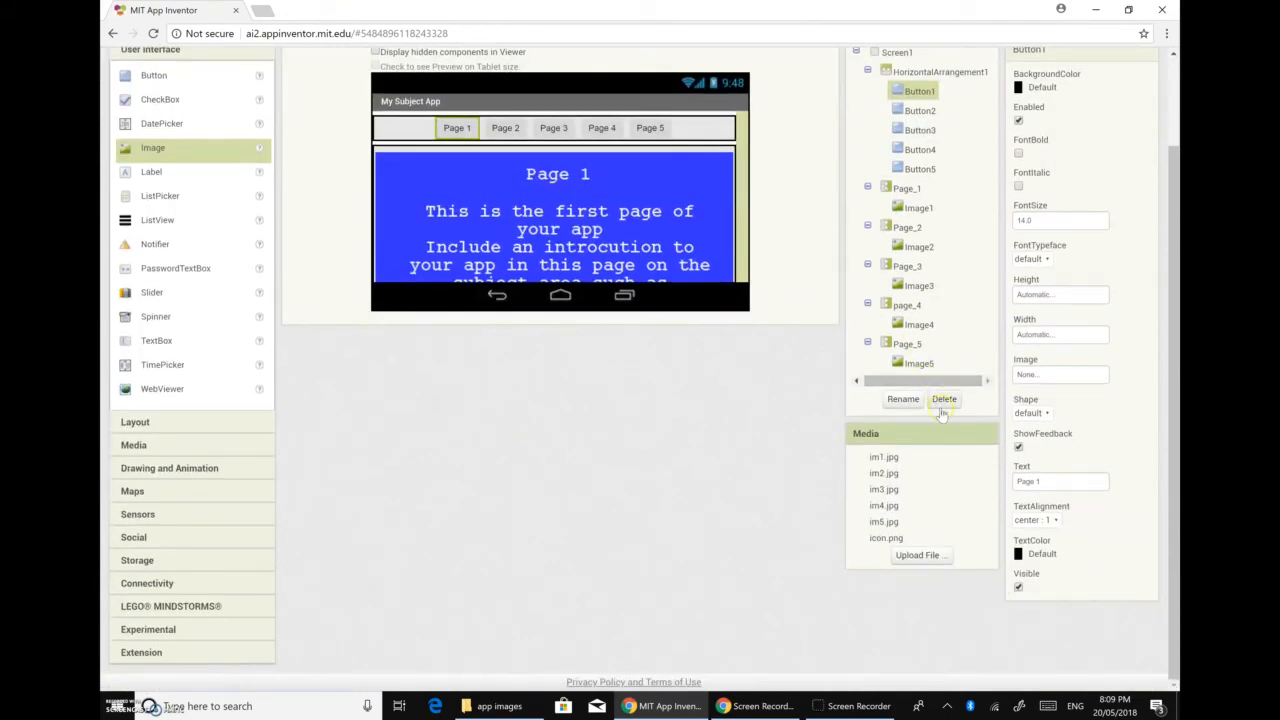
scroll(936, 404, up, 1)
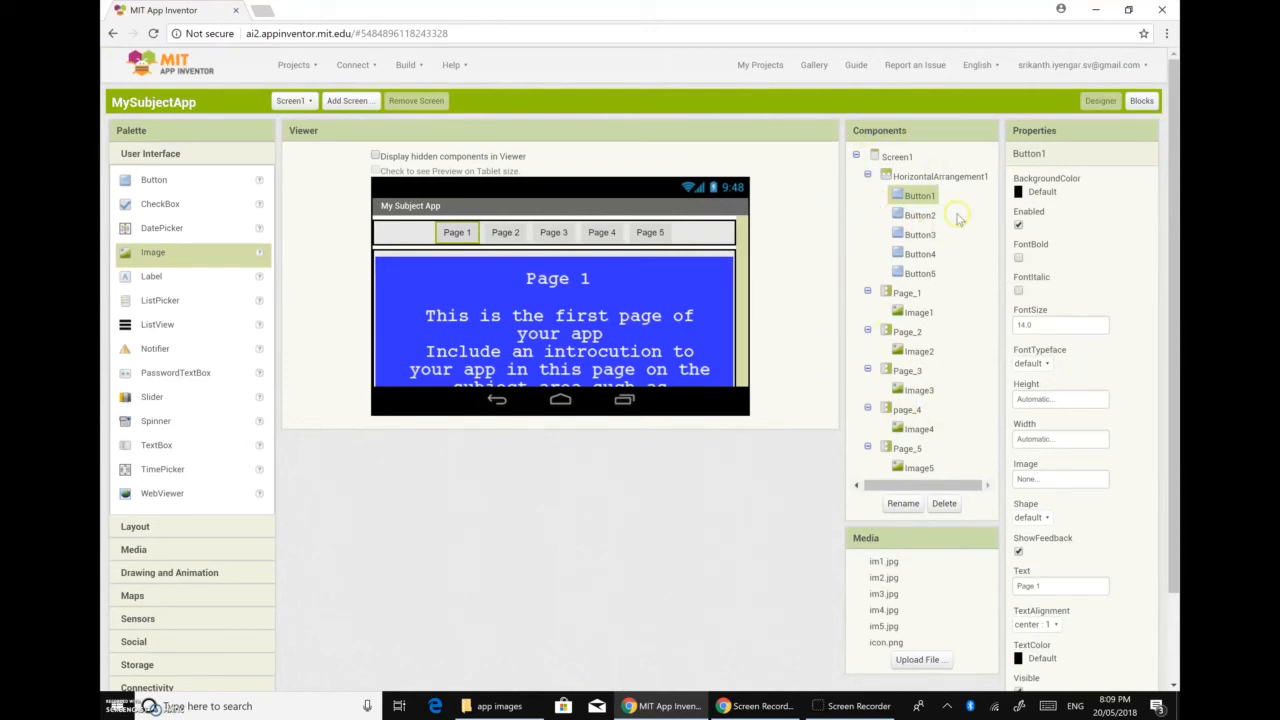
Step: Switch to the Blocks editor and place a Click event block for Button1 in the workspace
click(1139, 108)
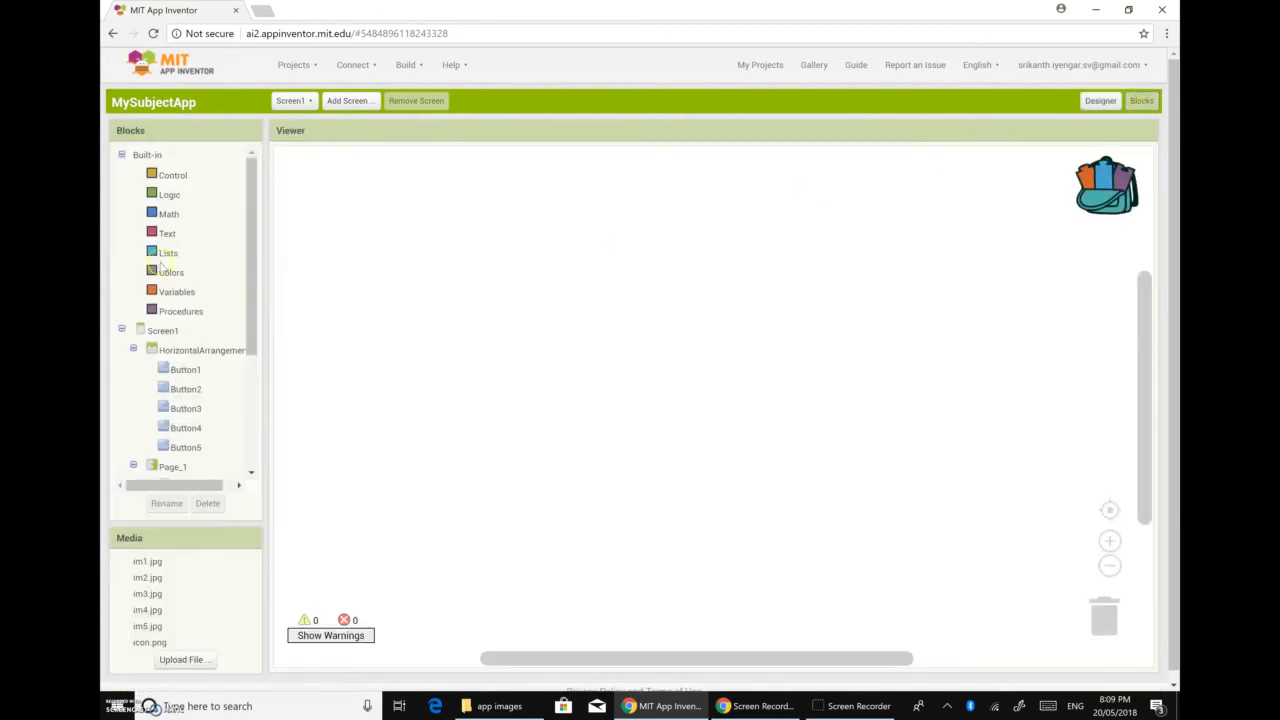
click(184, 370)
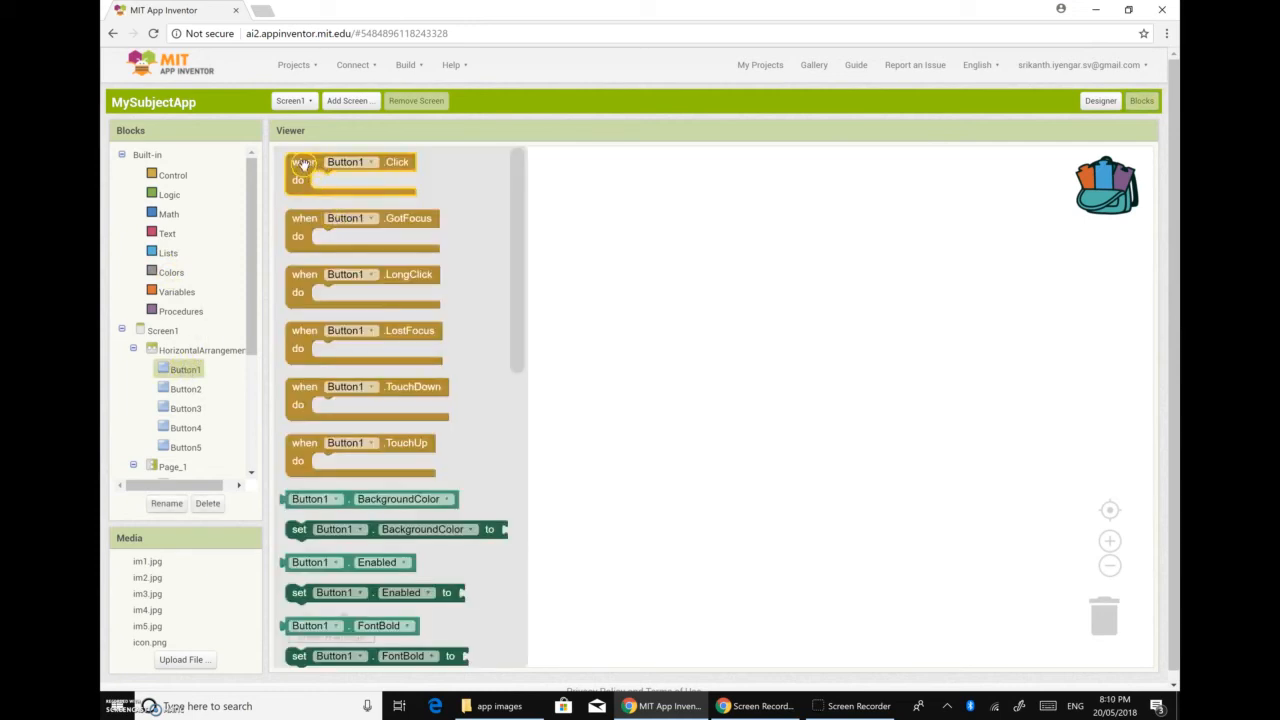
drag(300, 165, 324, 198)
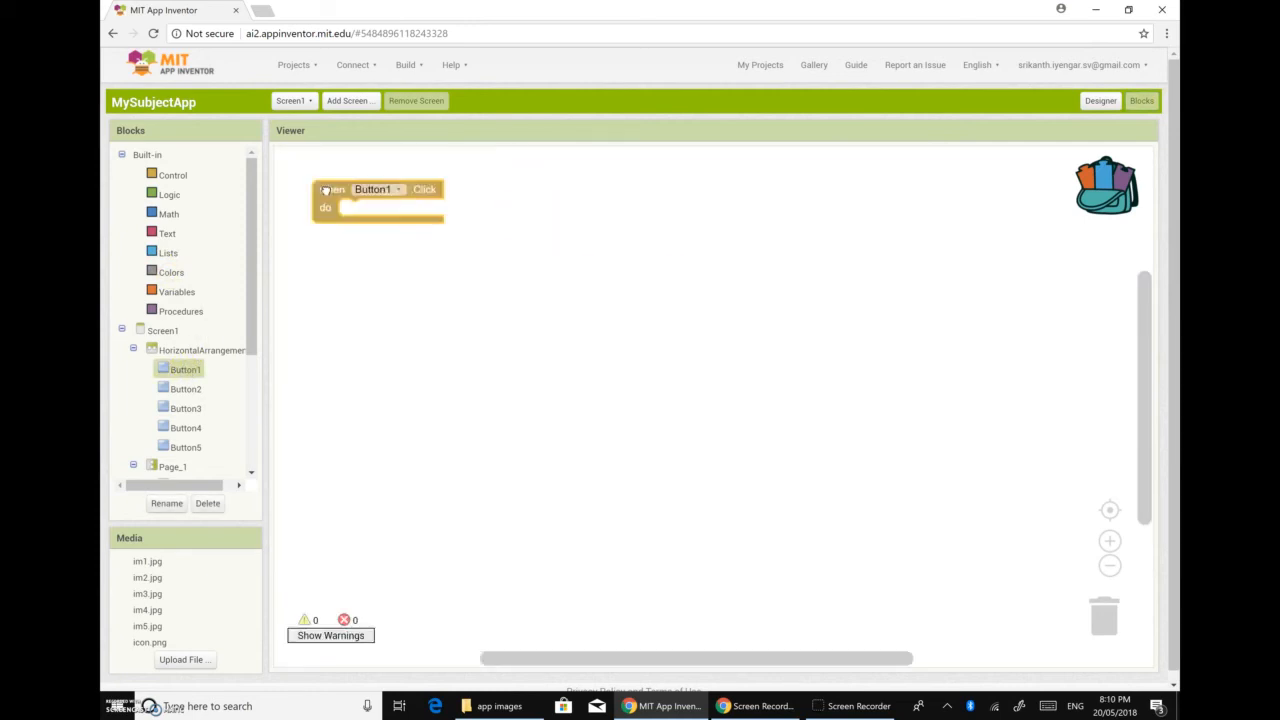
click(366, 257)
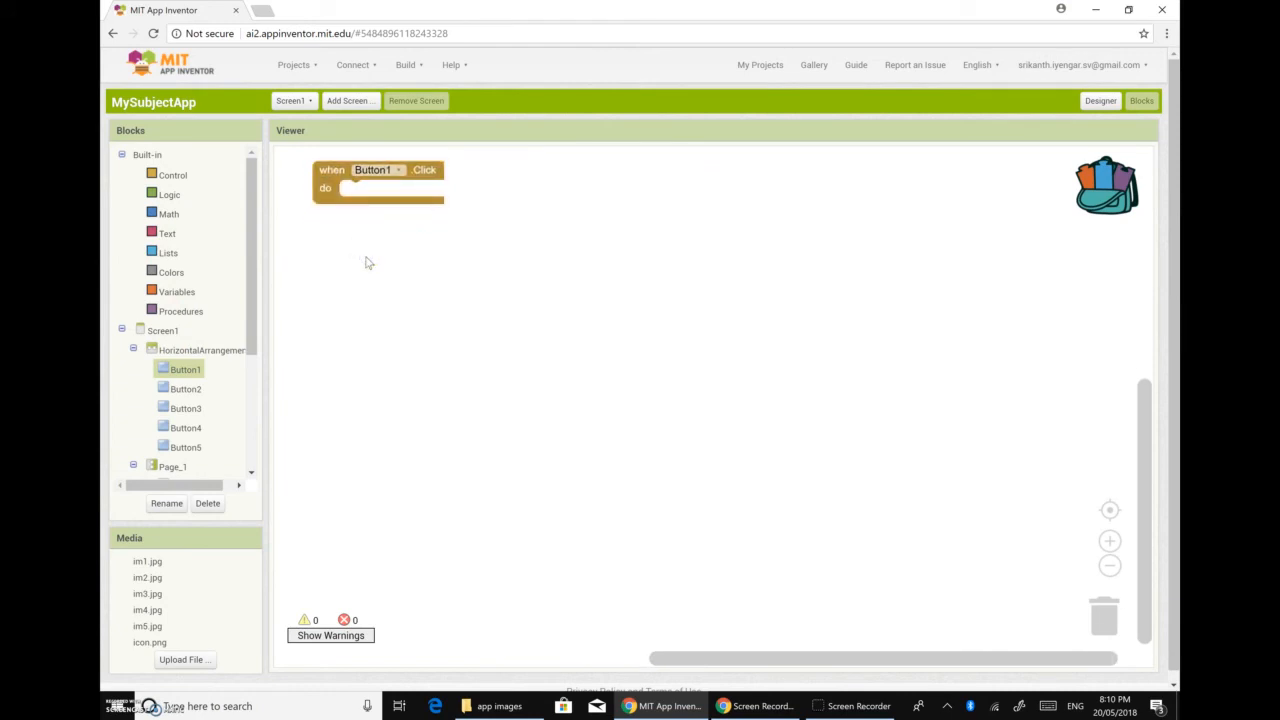
Step: Add a block that sets Page_1's Visible property inside the Button1 Click event
drag(252, 323, 251, 449)
click(170, 295)
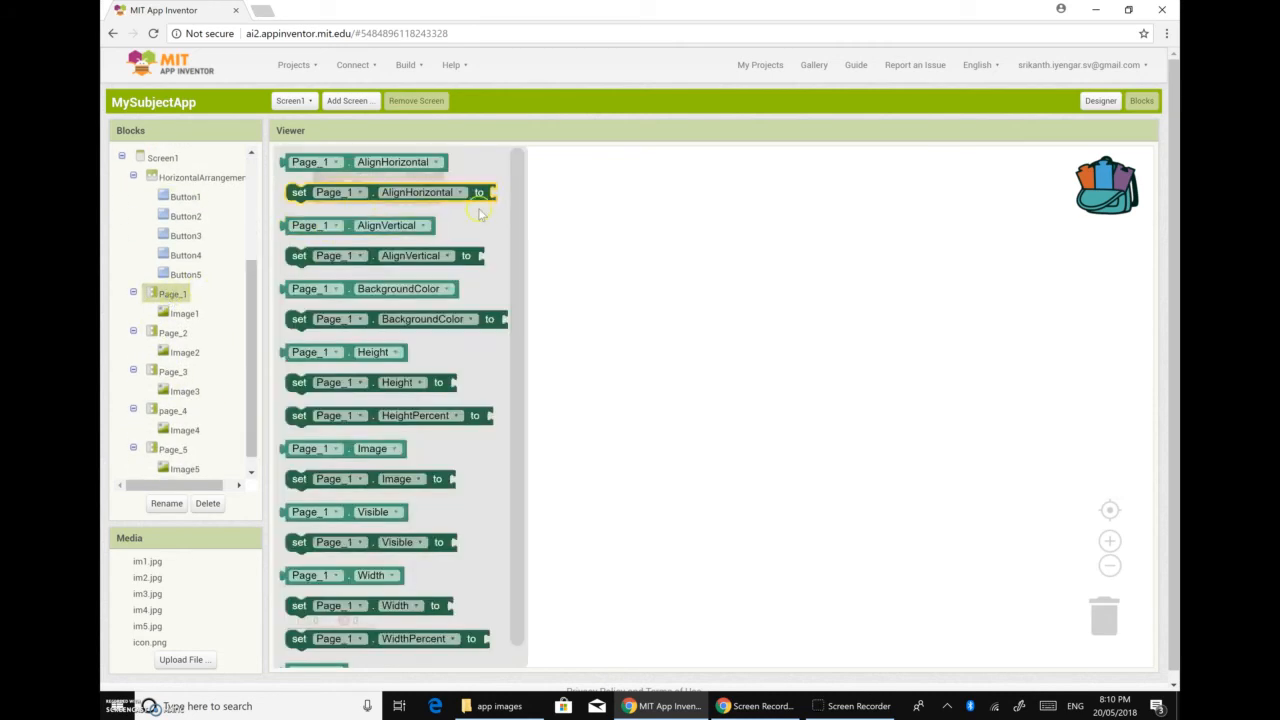
drag(516, 317, 519, 434)
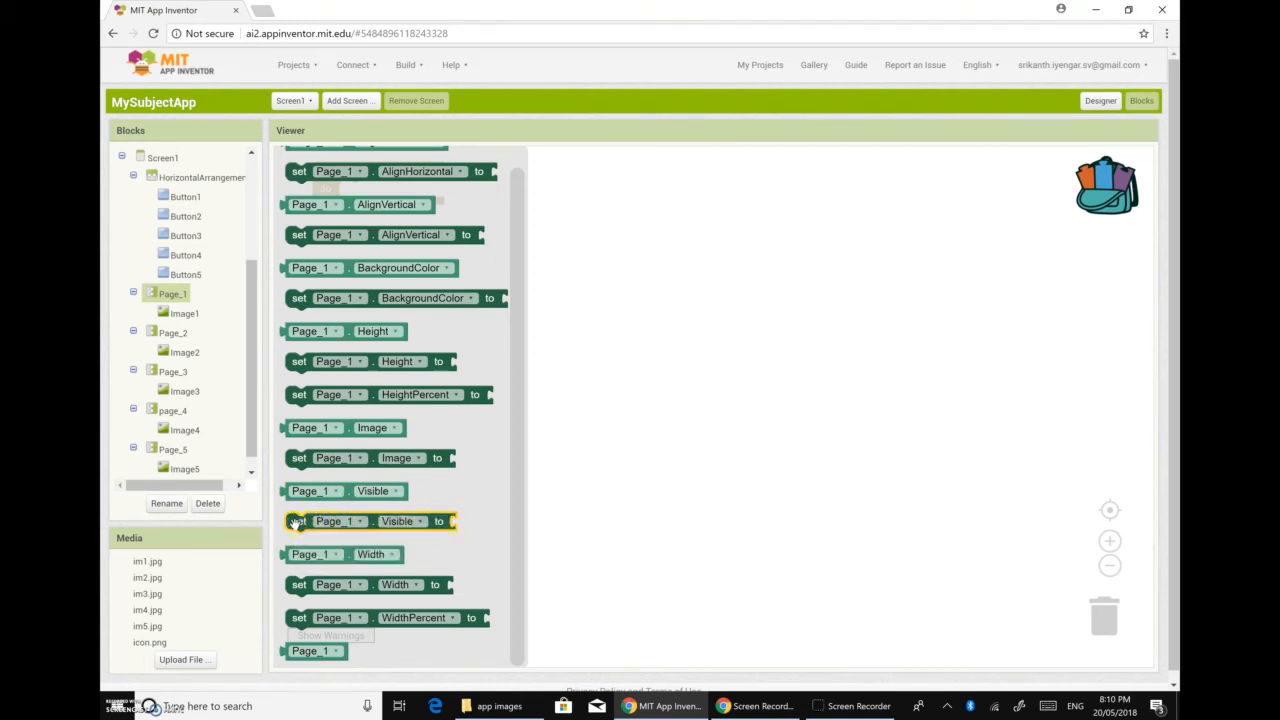
drag(297, 522, 355, 192)
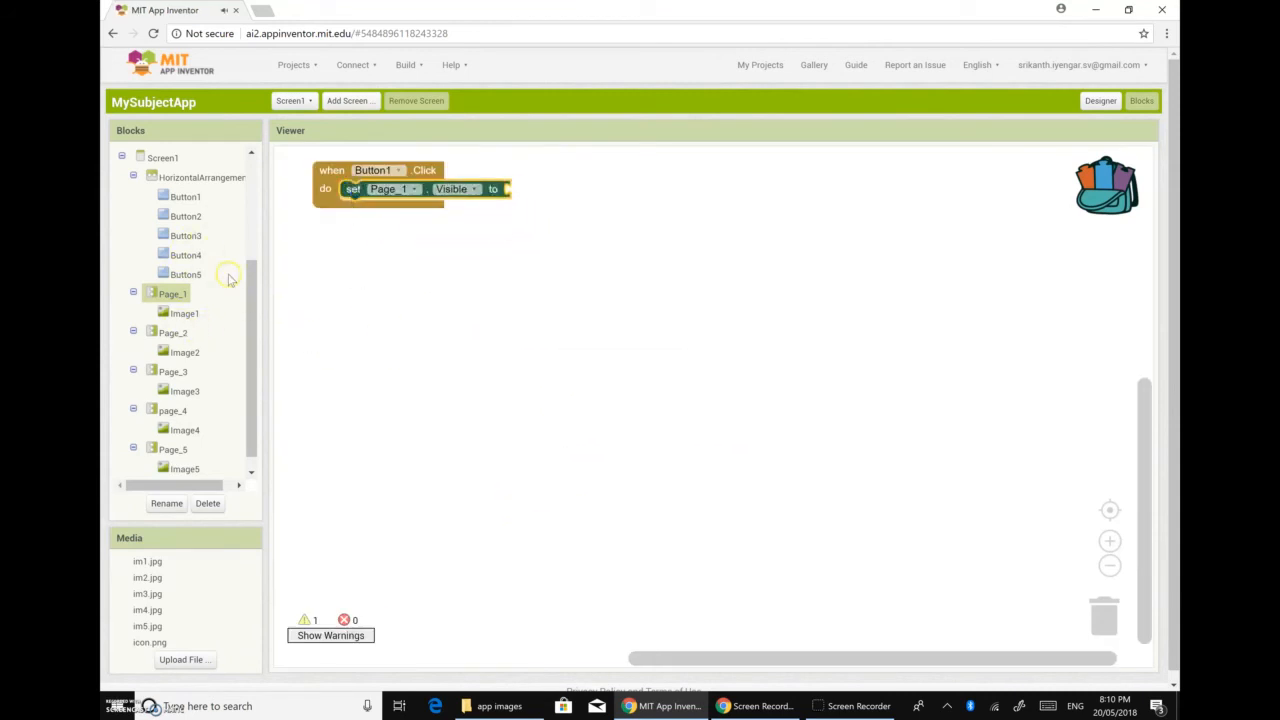
Step: Attach a true logic value to the Page_1 Visible setter in the Button1 Click event
scroll(248, 287, down, 1)
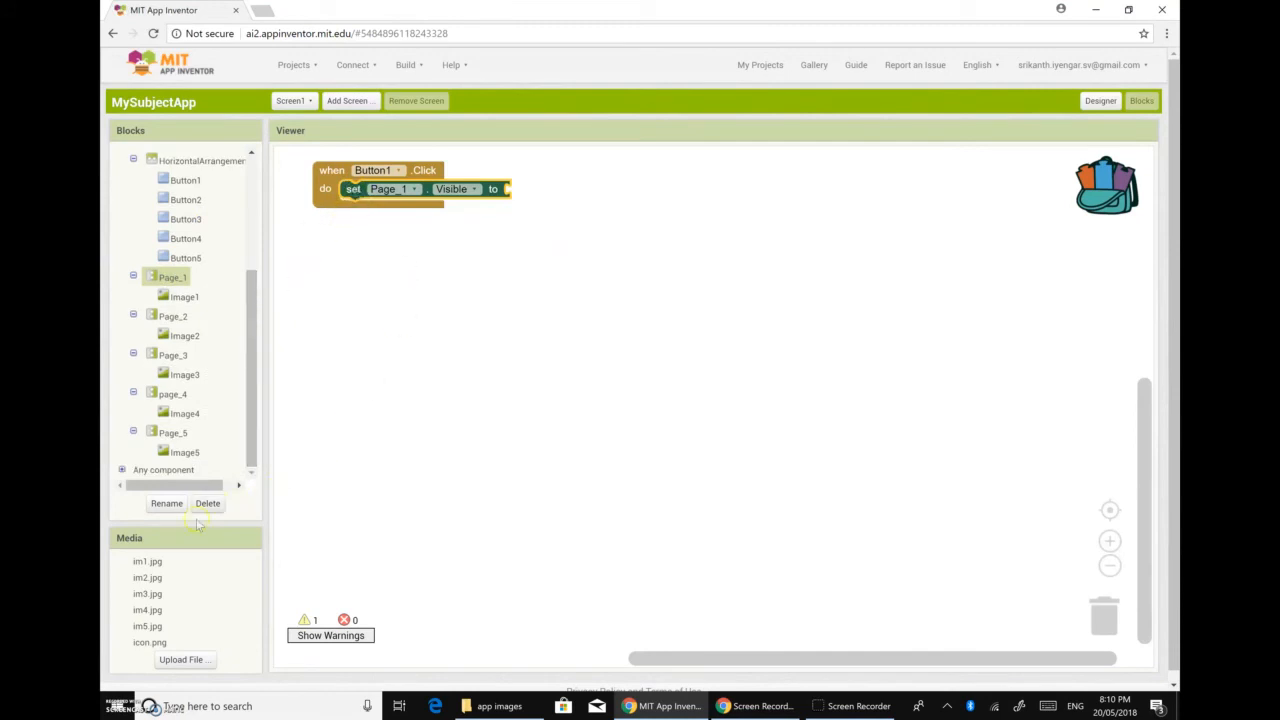
scroll(195, 233, up, 3)
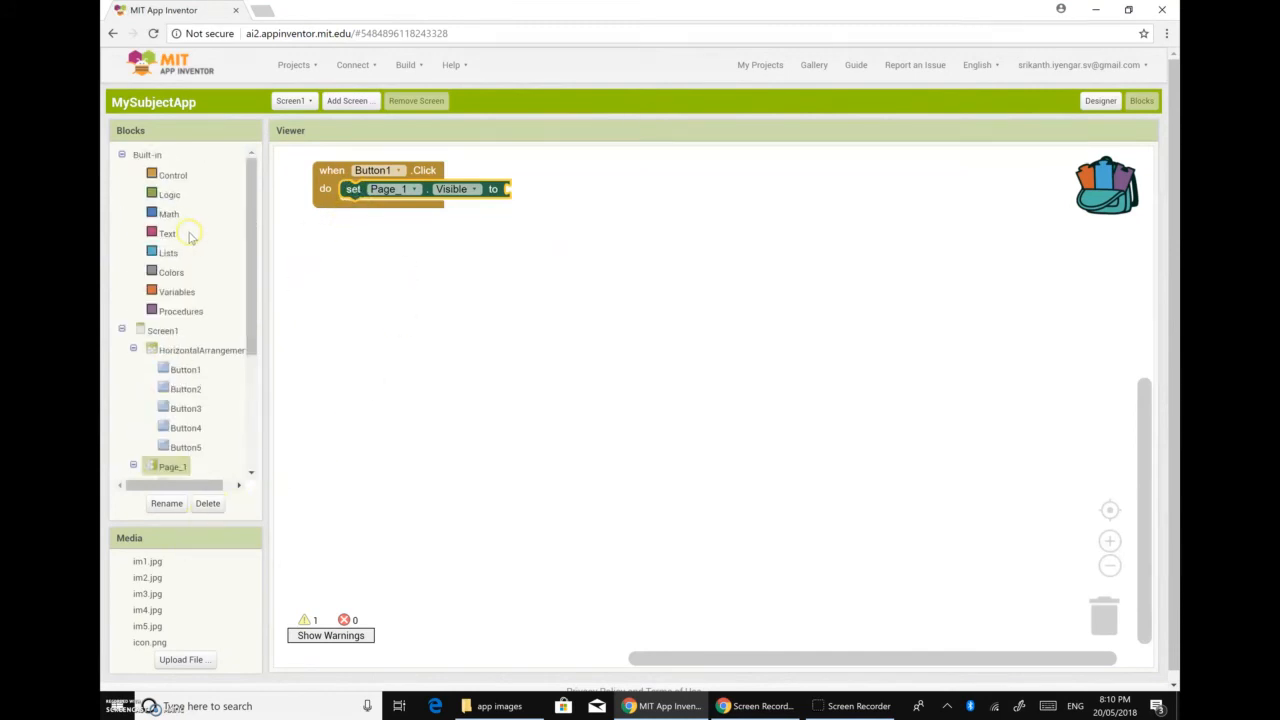
click(170, 195)
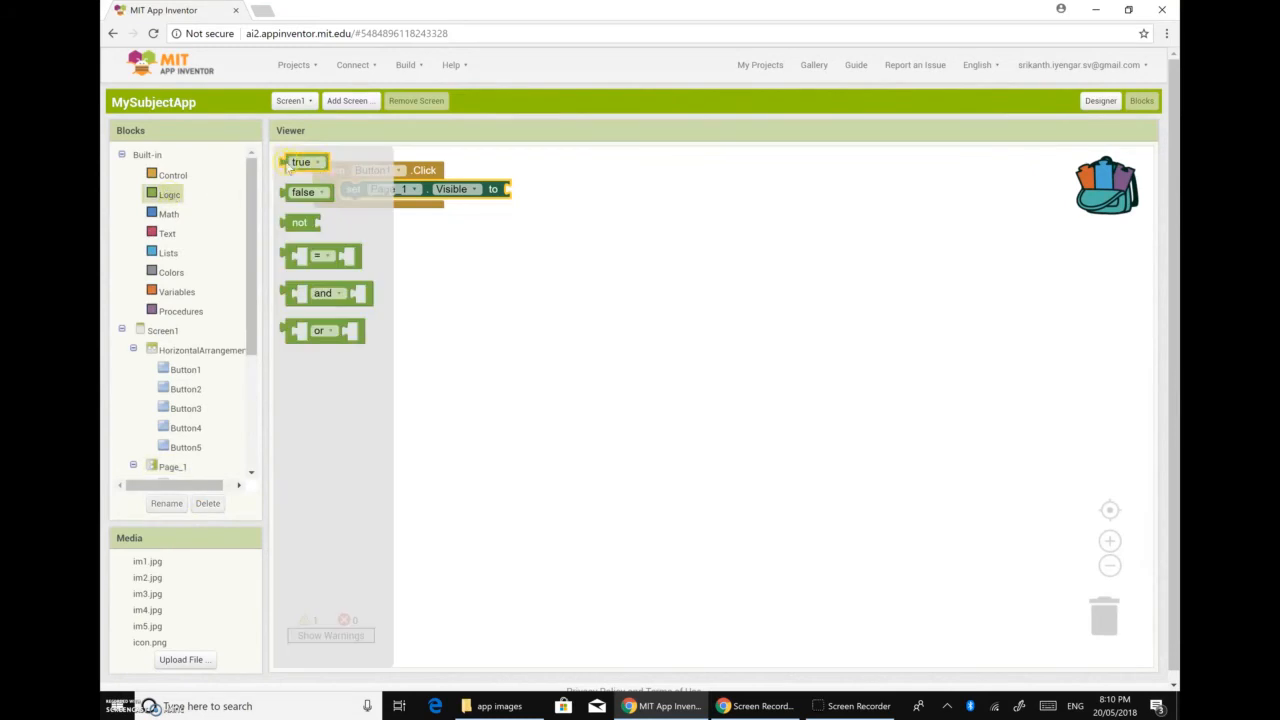
drag(296, 165, 514, 188)
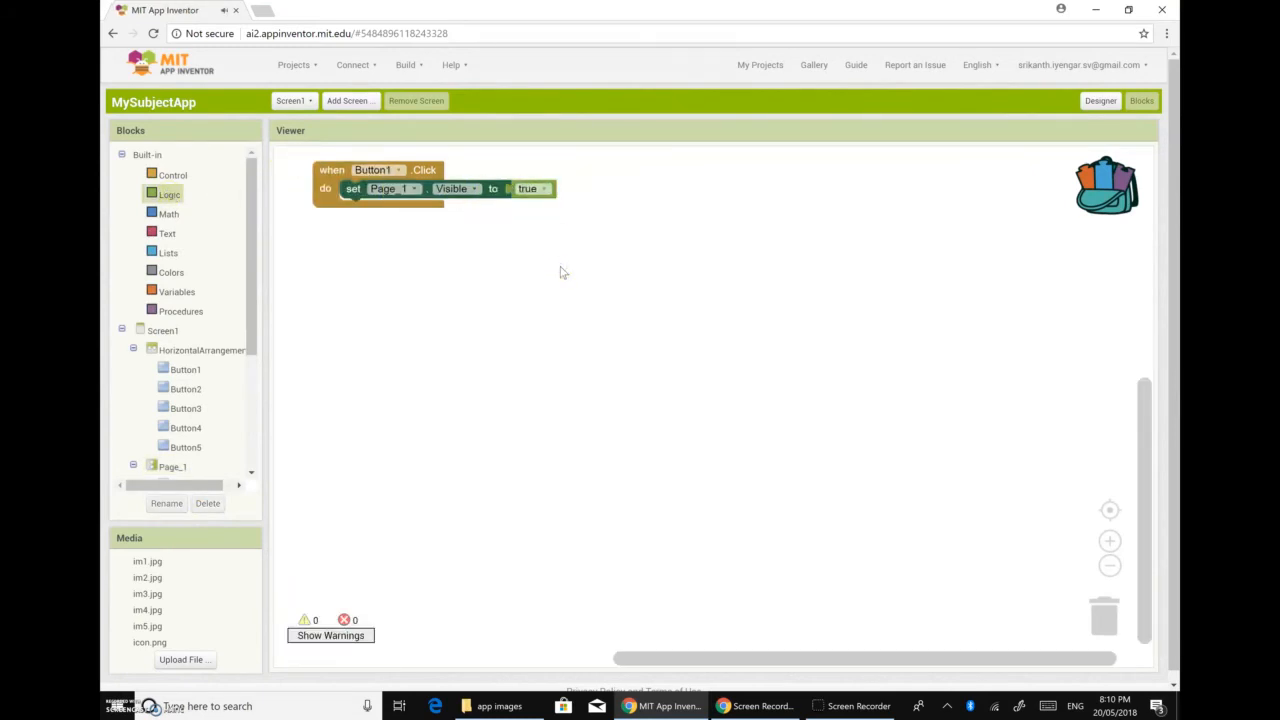
Step: Duplicate the Page_1 Visible setter four times and stack the copies beneath it inside the Button1 Click event
right_click(348, 192)
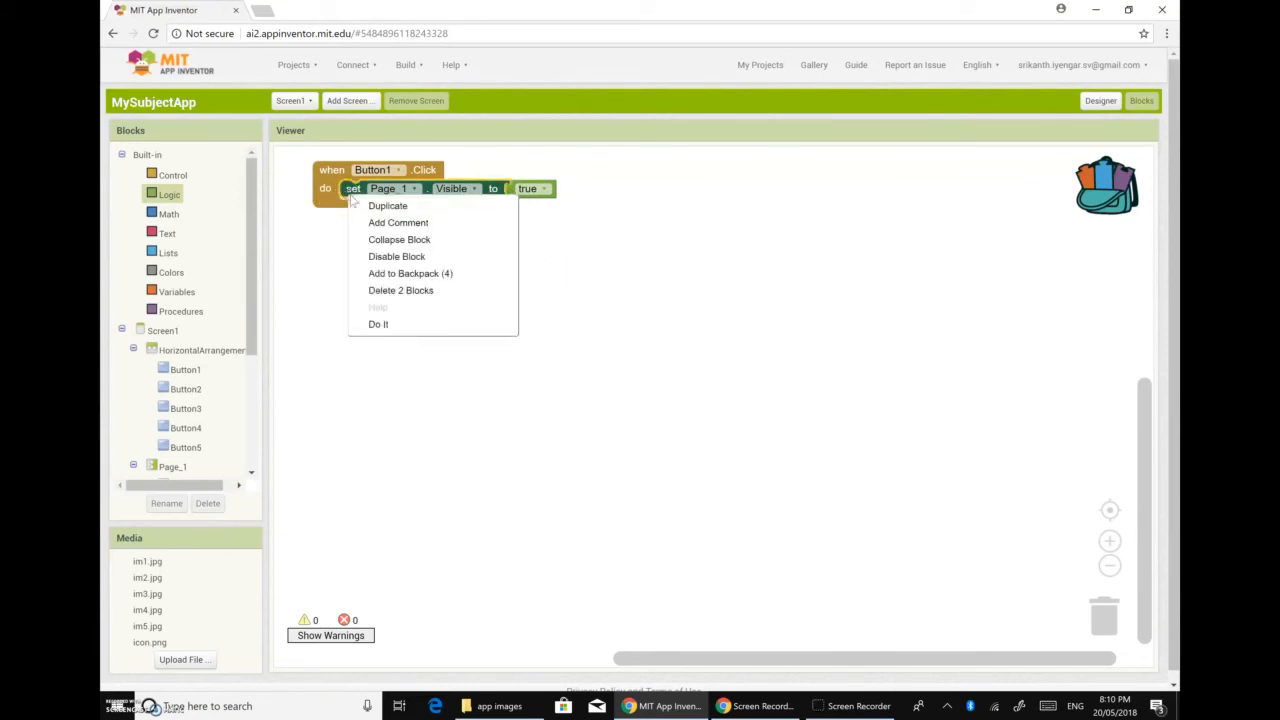
click(376, 205)
mouse_move(368, 220)
mouse_down()
mouse_move(358, 210)
mouse_move(352, 229)
mouse_up()
right_click(354, 210)
click(389, 221)
right_click(352, 230)
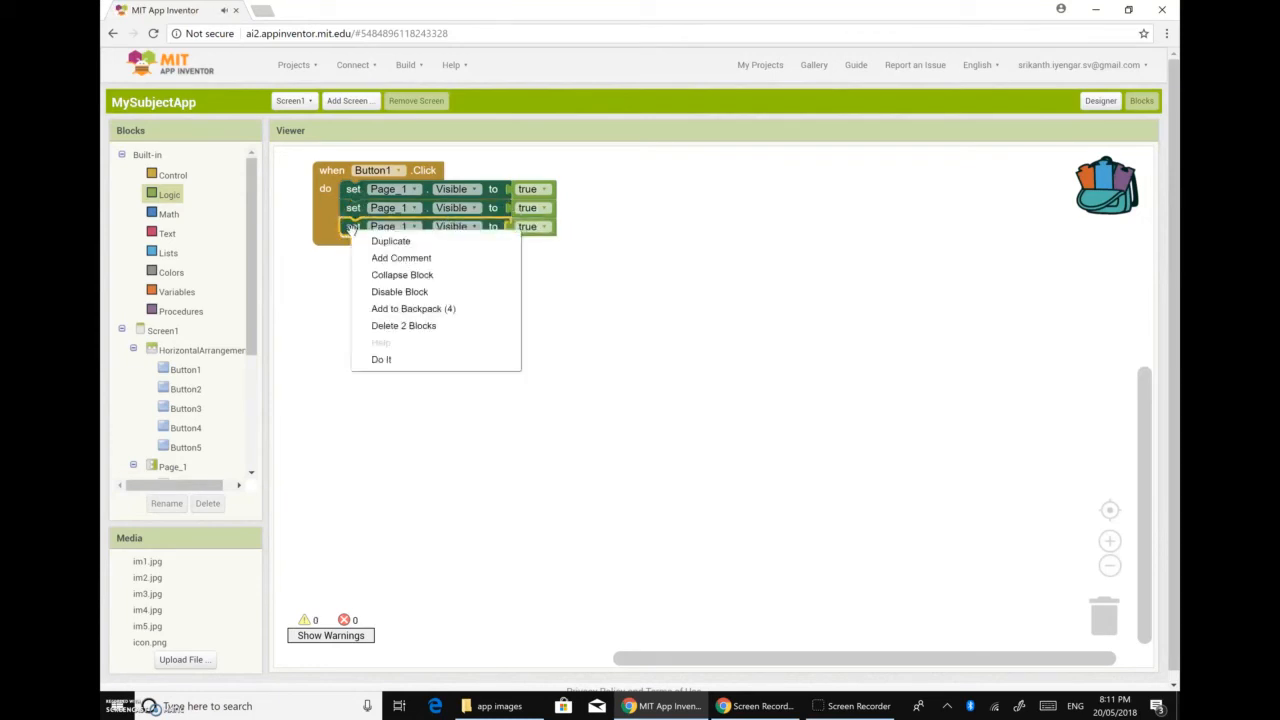
click(389, 241)
drag(365, 257, 352, 247)
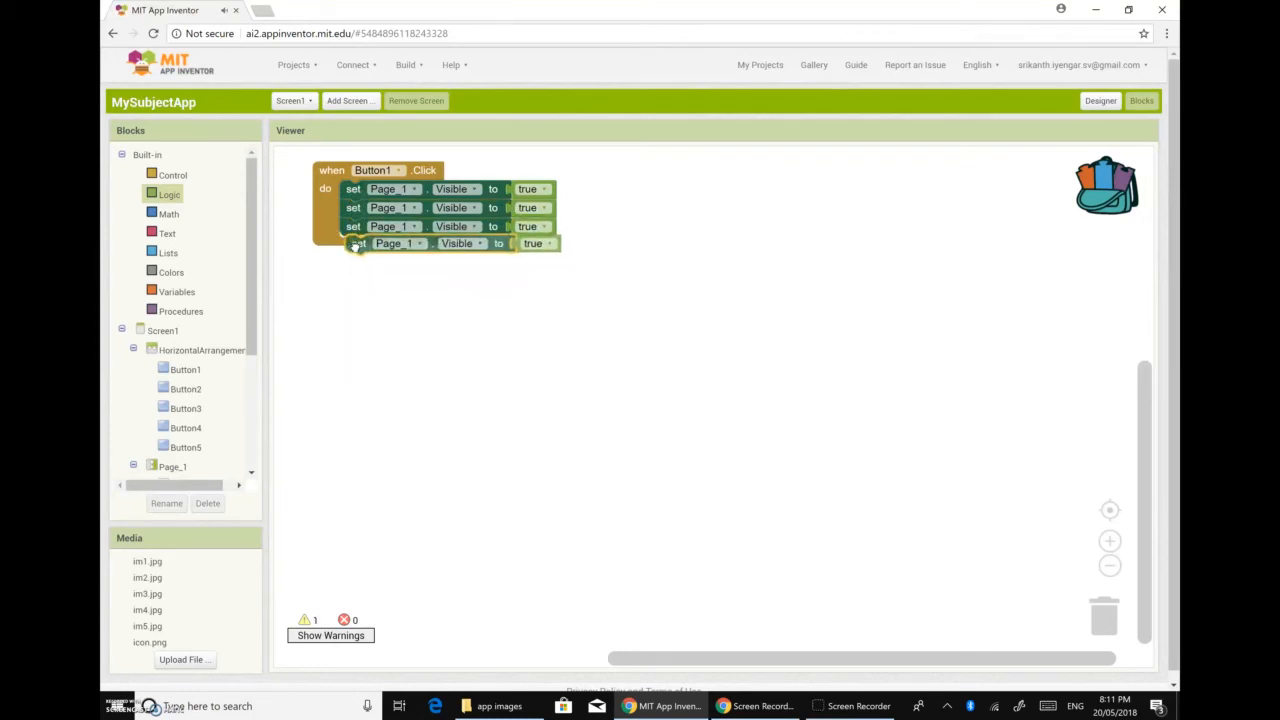
right_click(352, 246)
click(378, 260)
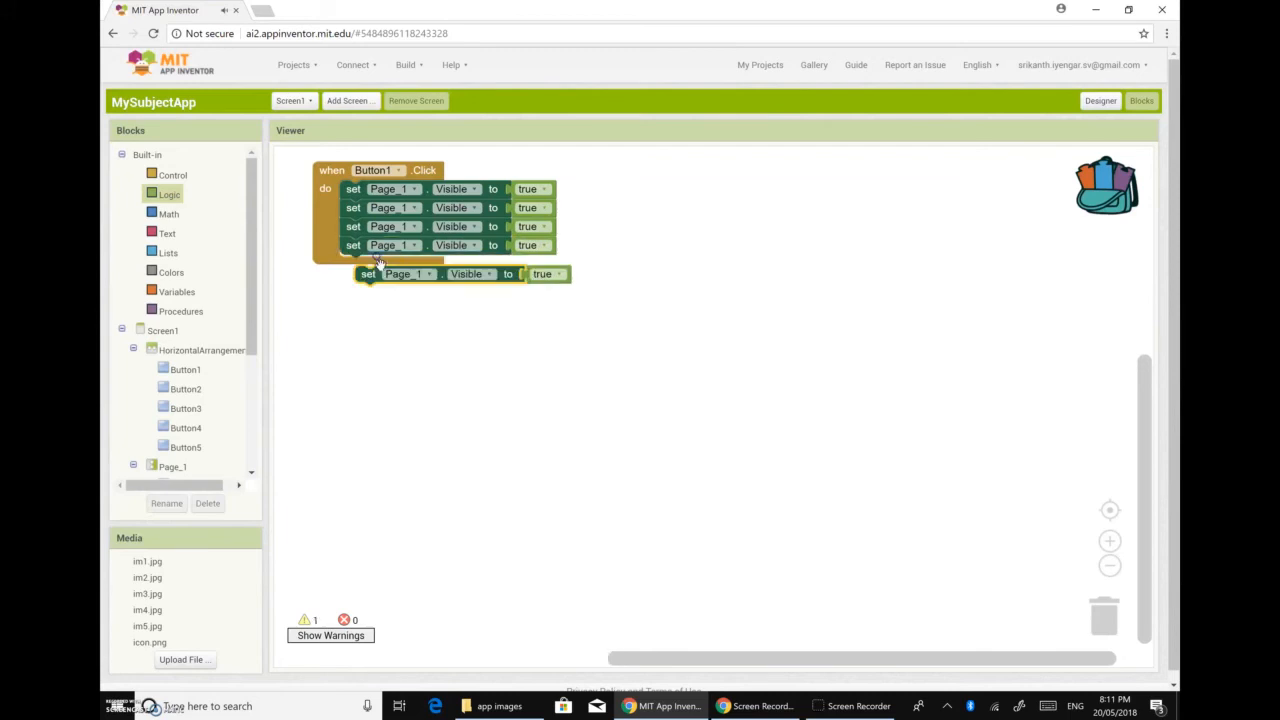
drag(368, 279, 354, 268)
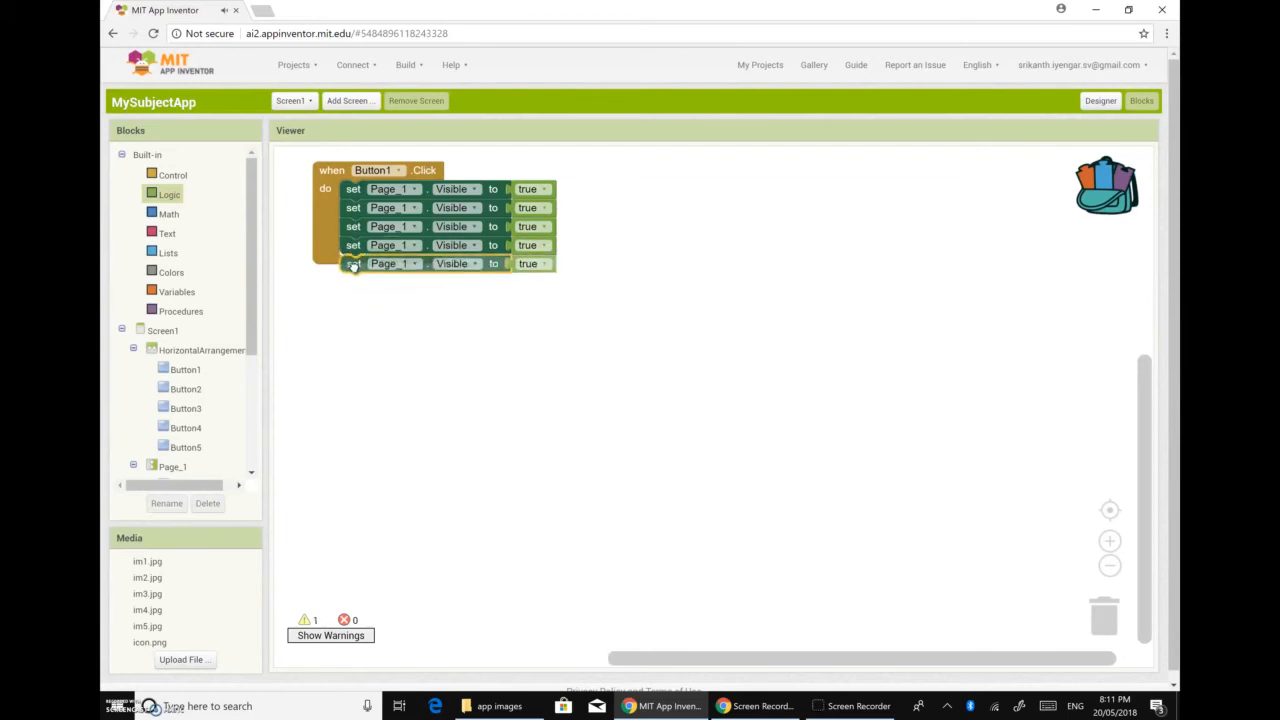
Step: Change the second setter to Page_2 and the third to Page_3, with both Visible values set to false
click(410, 208)
click(386, 240)
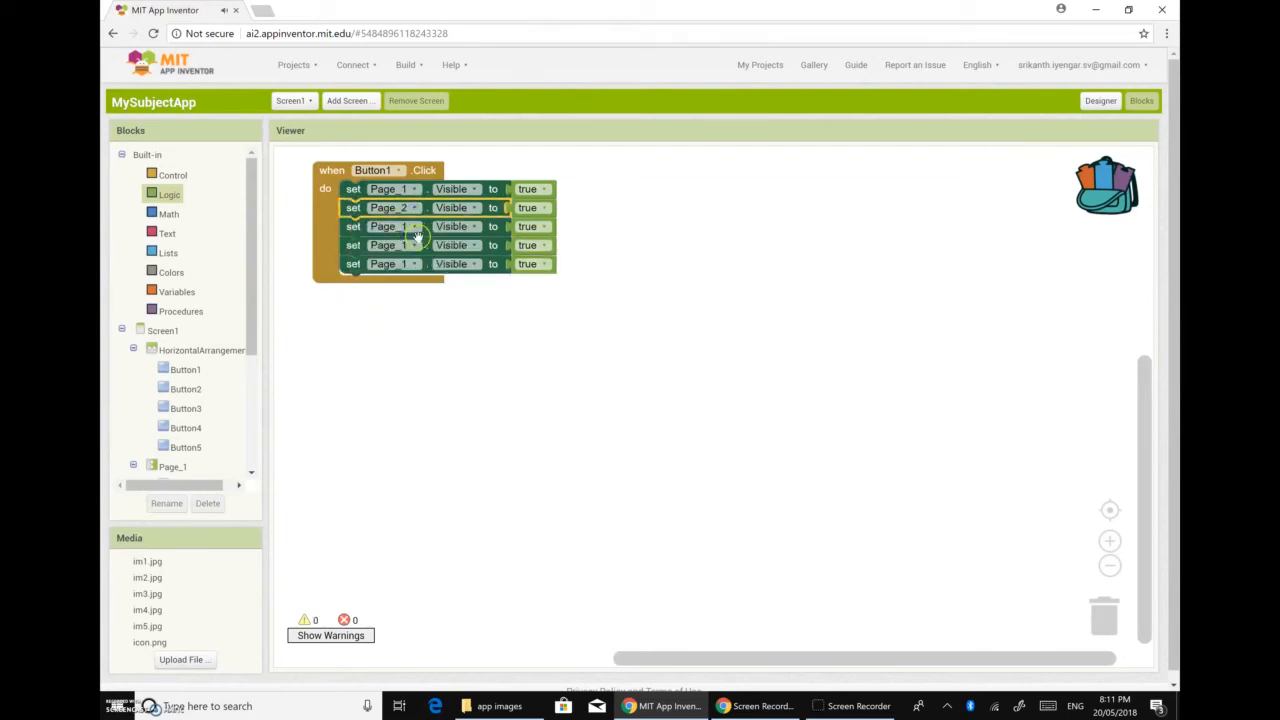
click(545, 208)
click(532, 239)
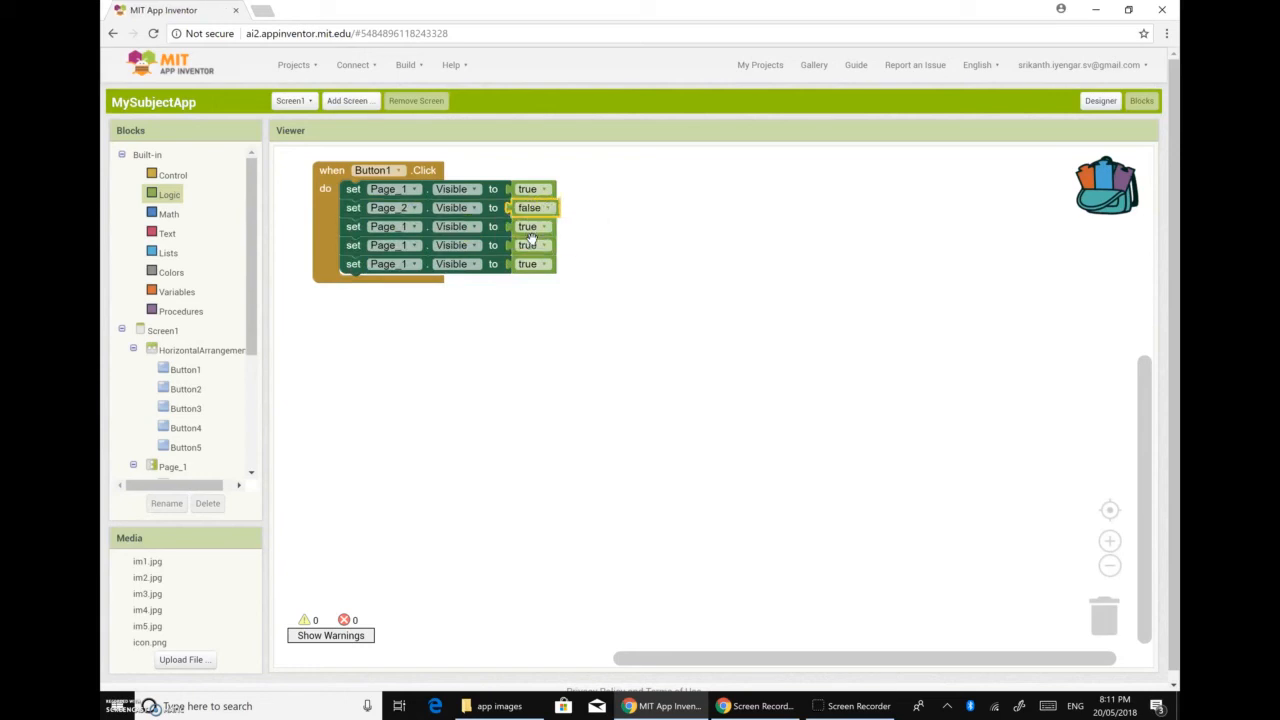
click(416, 228)
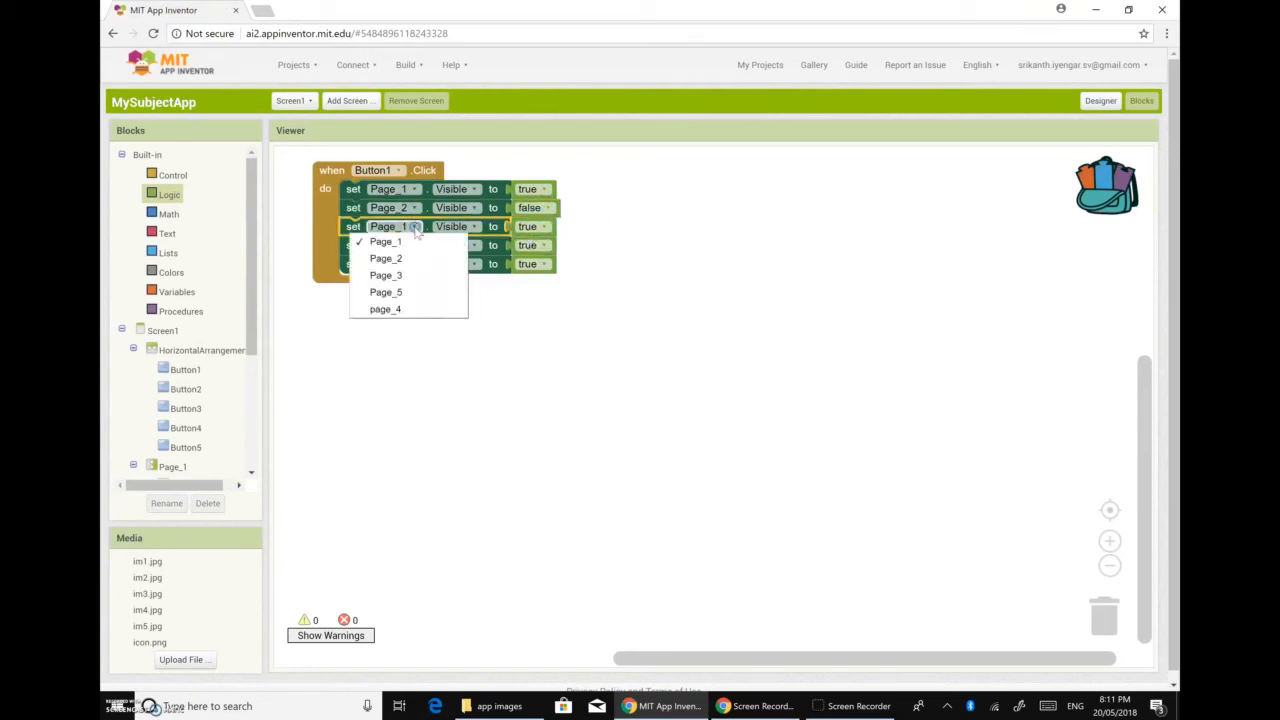
click(390, 275)
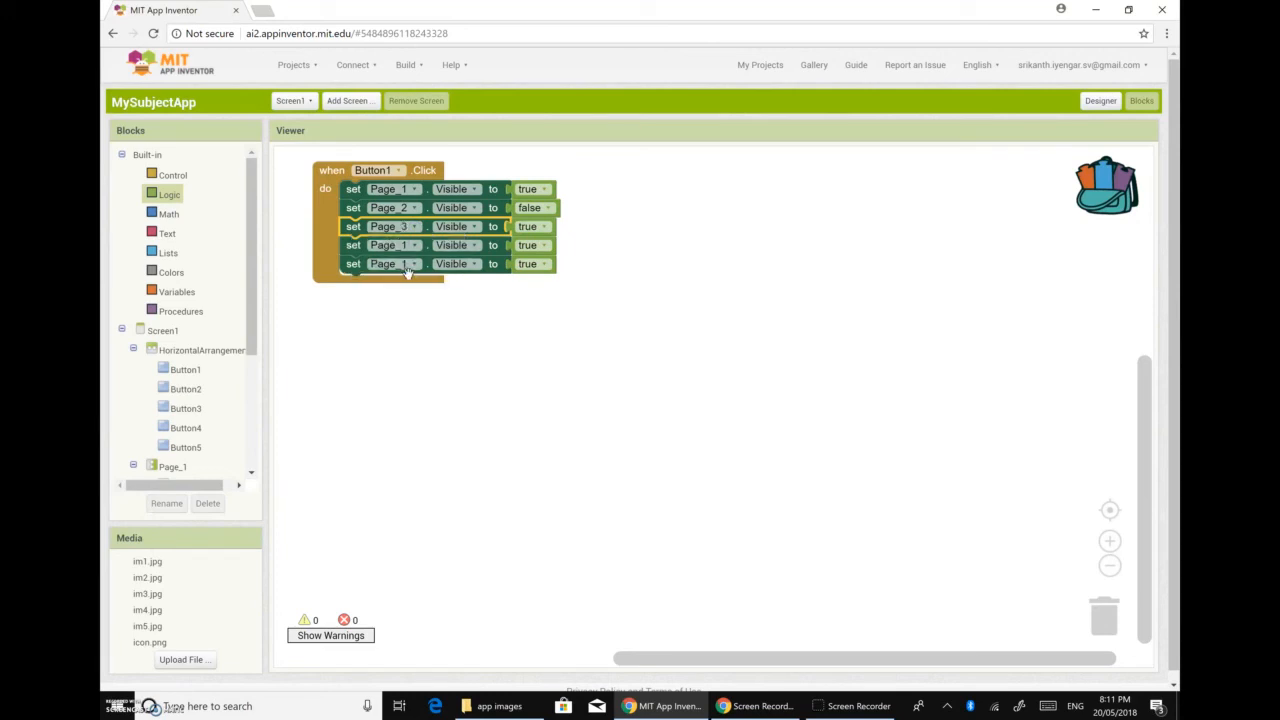
click(546, 227)
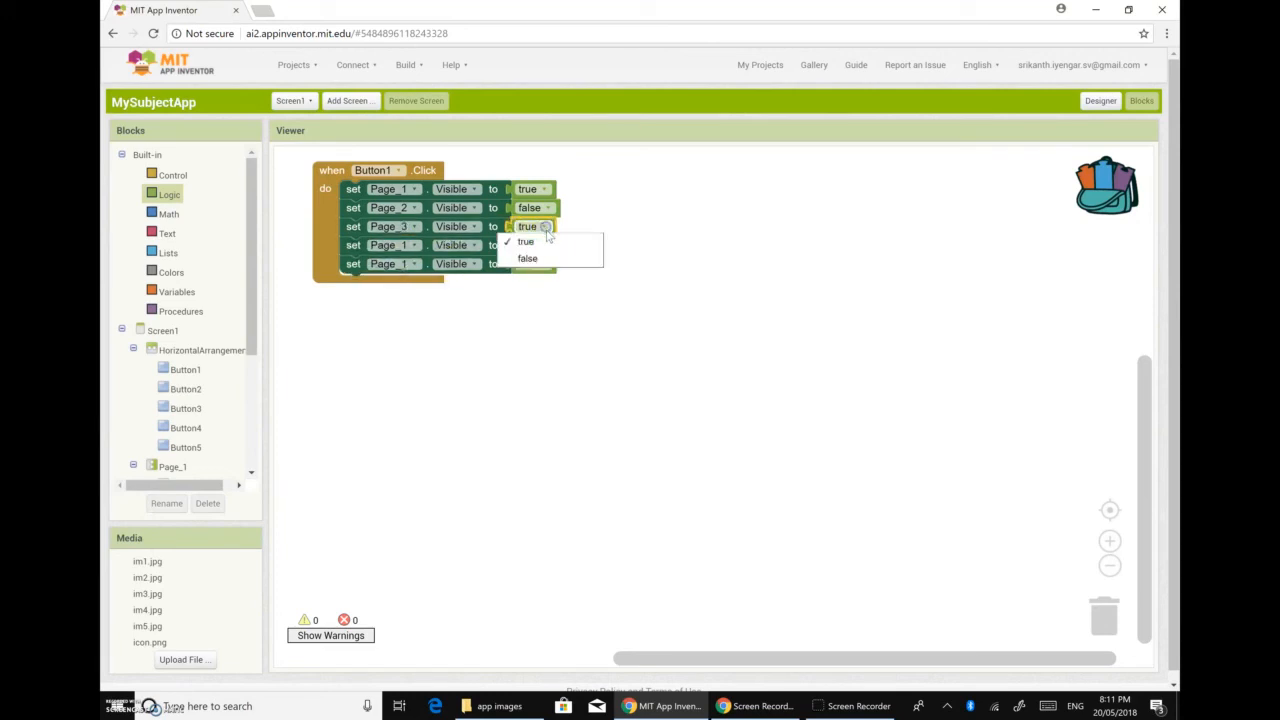
click(524, 254)
Step: Change the fourth setter to page_4 and the fifth to Page_5, with both Visible values set to false
click(418, 248)
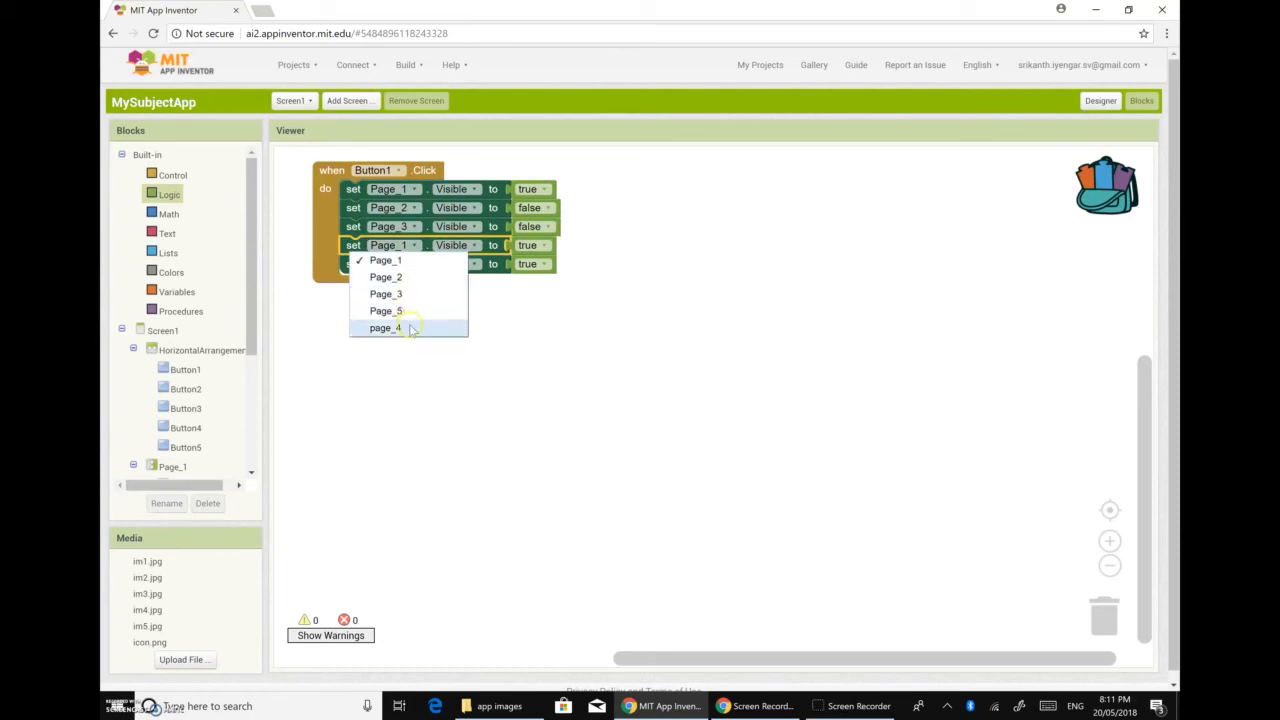
click(406, 328)
click(546, 247)
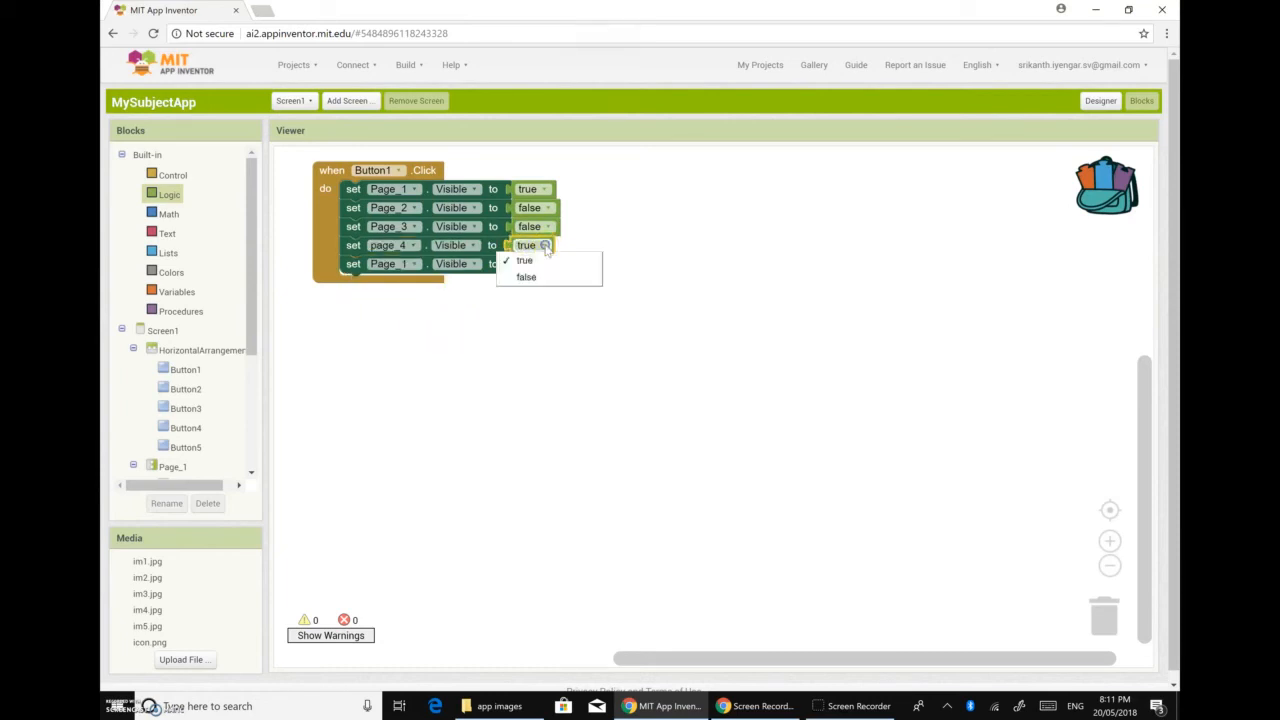
click(524, 273)
click(414, 265)
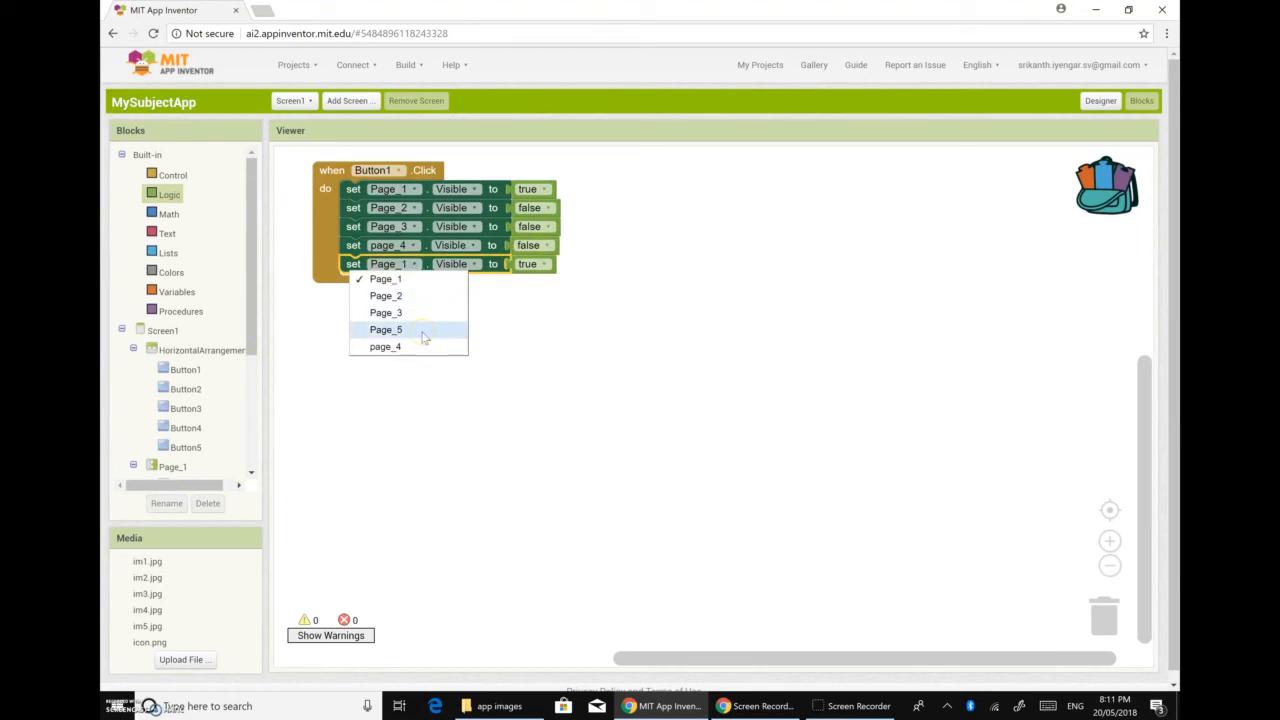
click(422, 331)
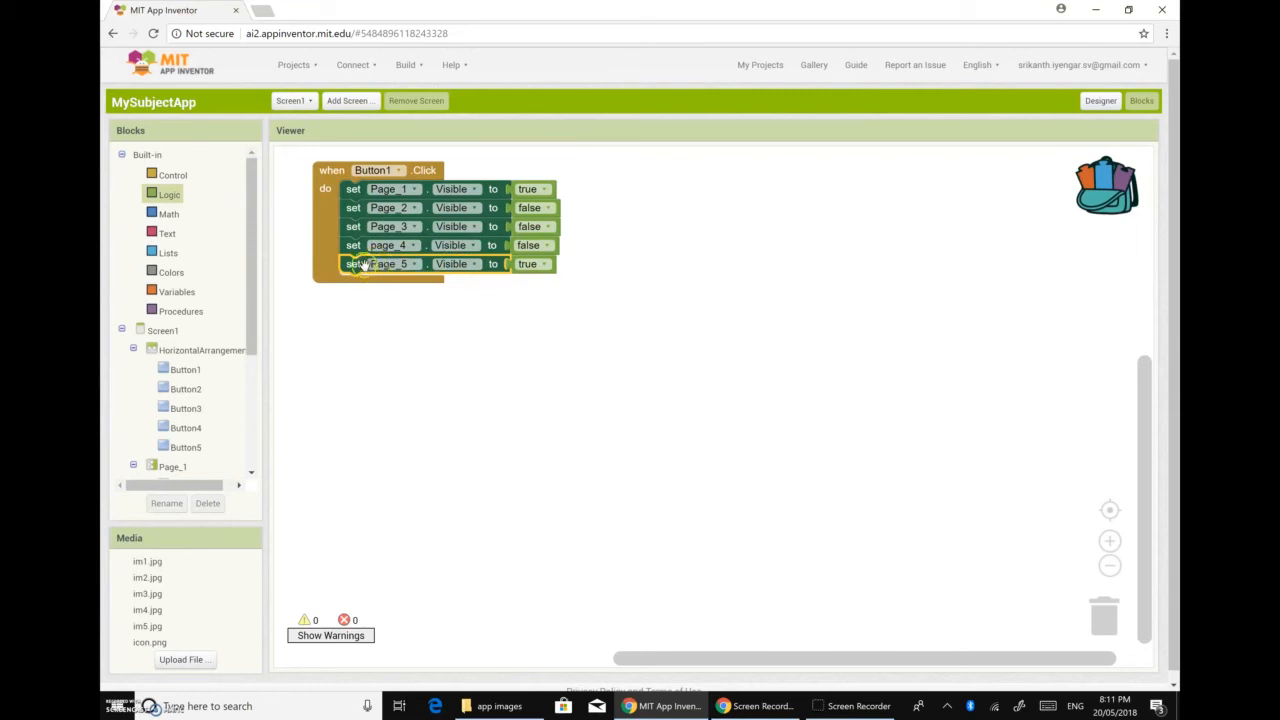
click(545, 264)
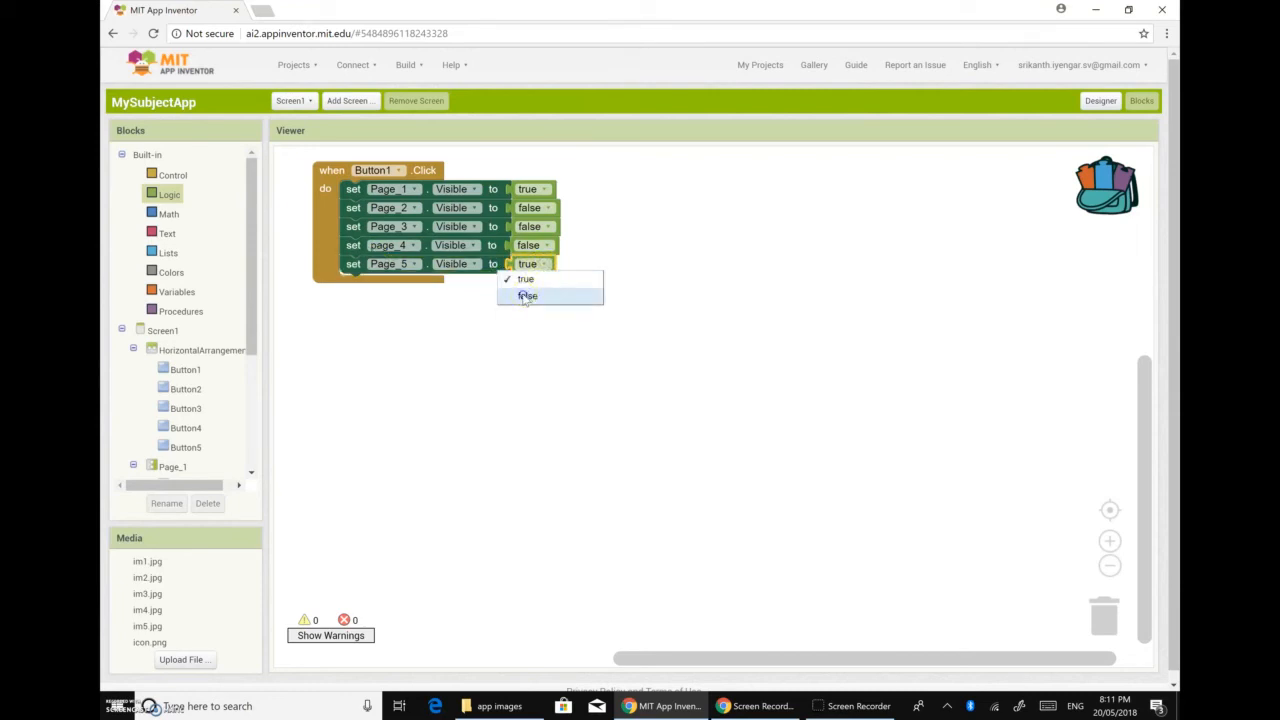
click(527, 297)
click(563, 345)
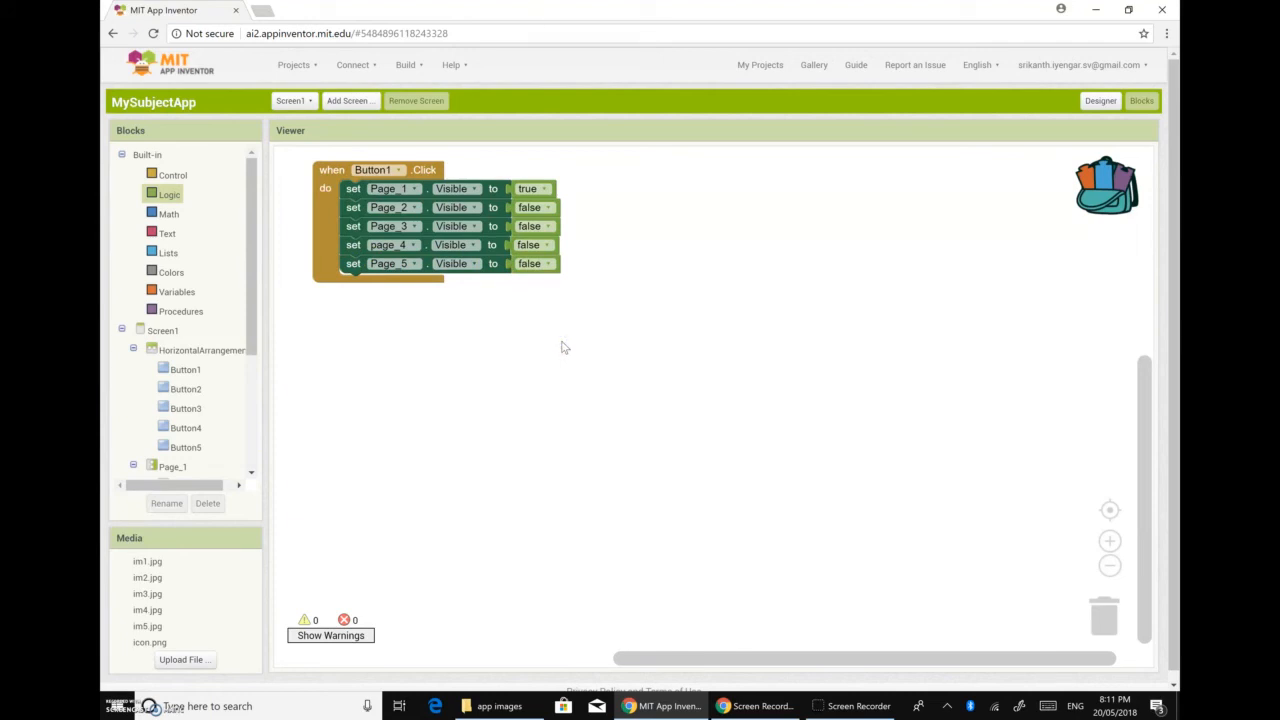
click(185, 391)
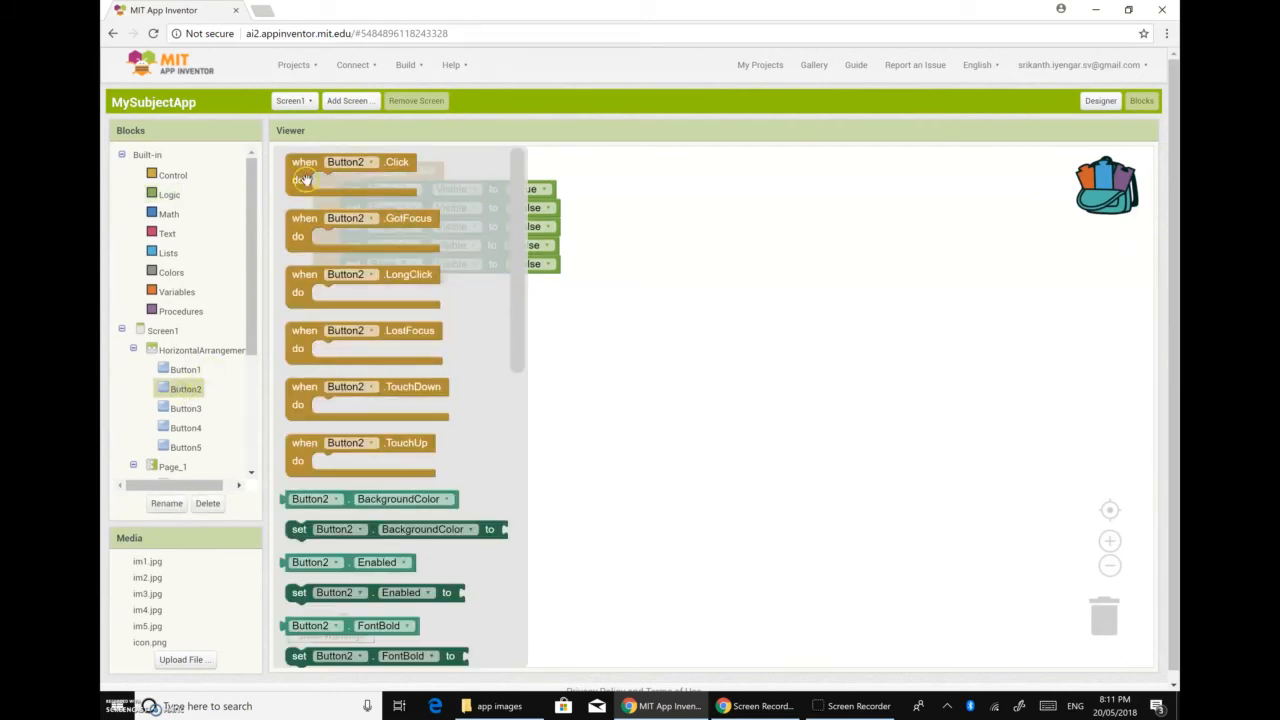
drag(304, 178, 331, 361)
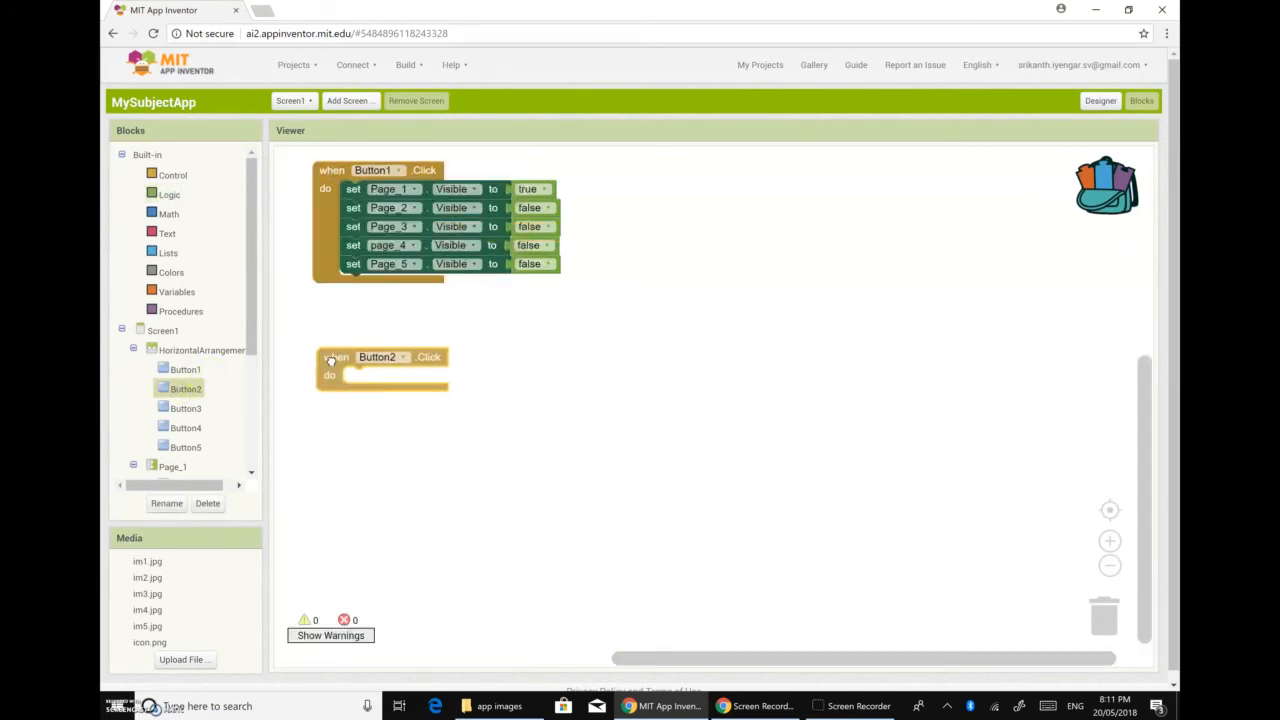
right_click(355, 190)
click(388, 203)
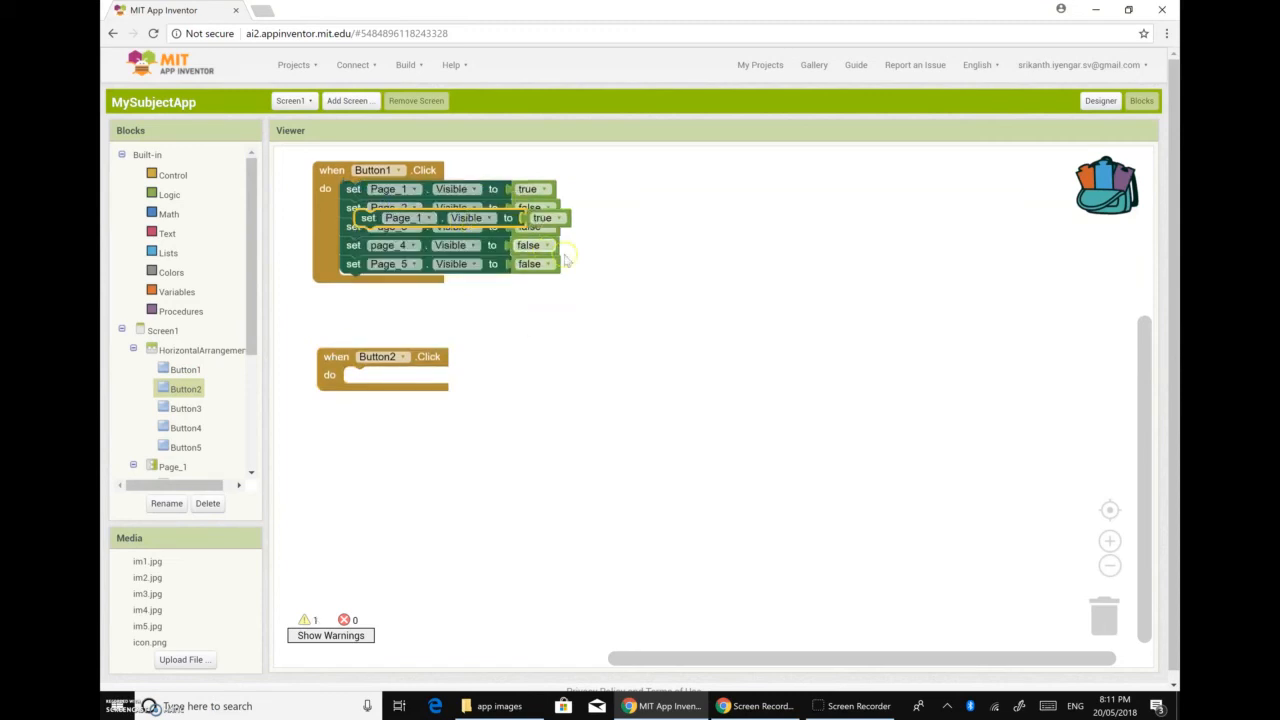
drag(368, 218, 868, 442)
drag(1014, 564, 1095, 615)
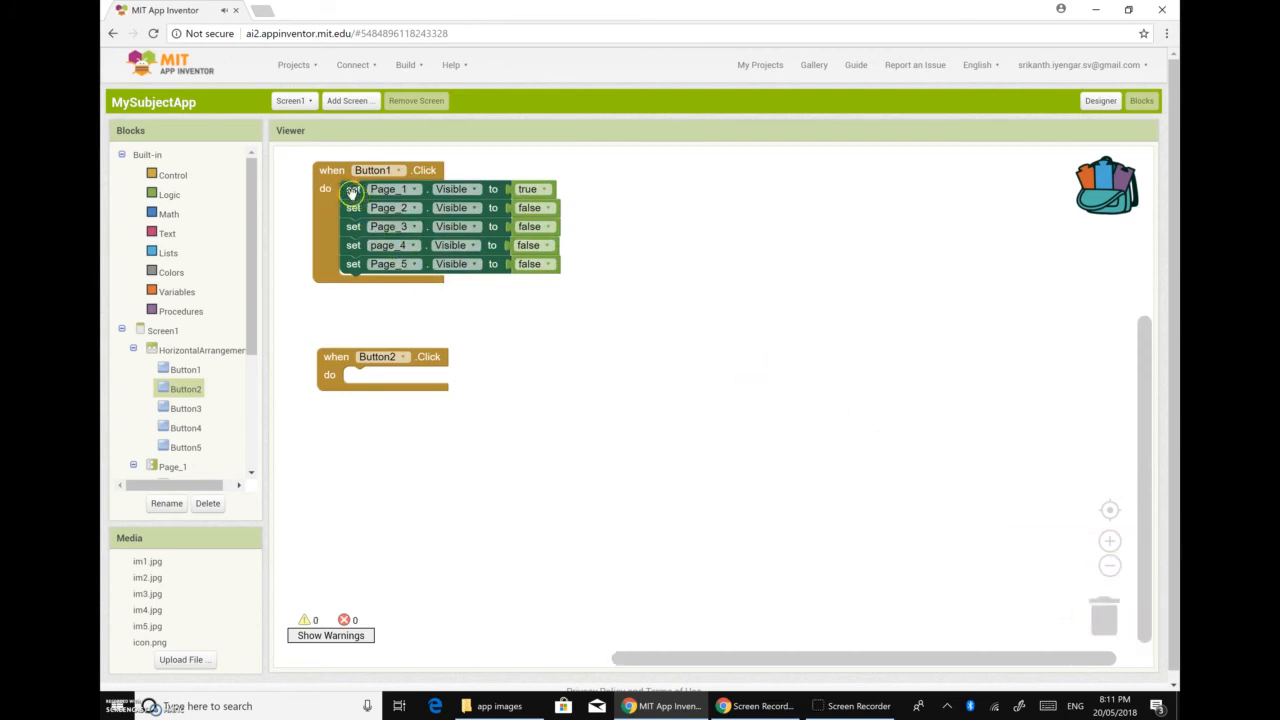
right_click(353, 190)
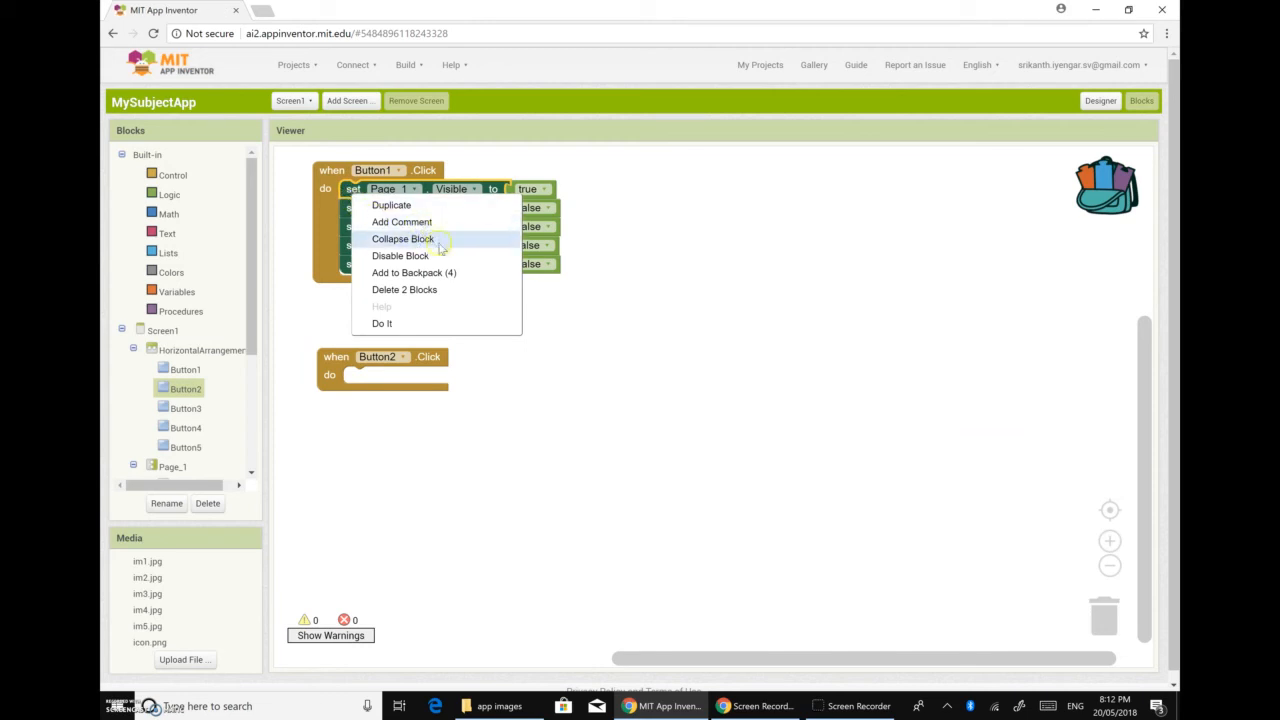
click(630, 340)
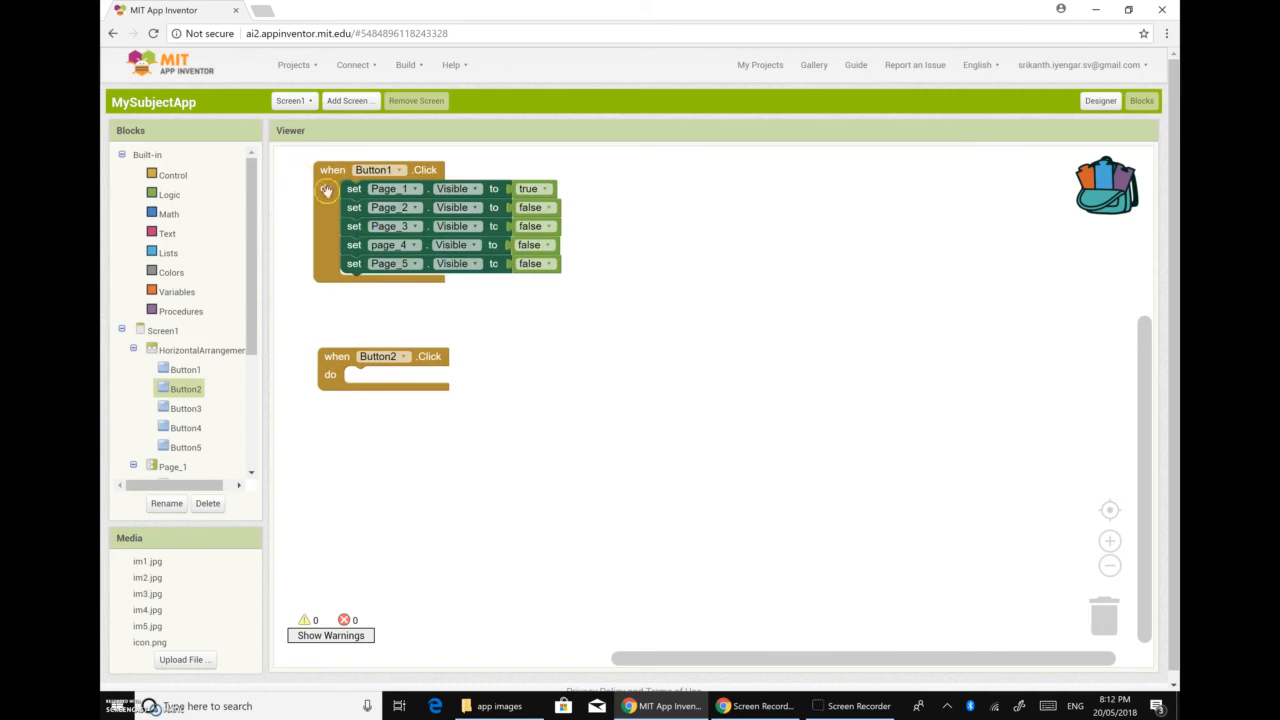
drag(335, 356, 1115, 620)
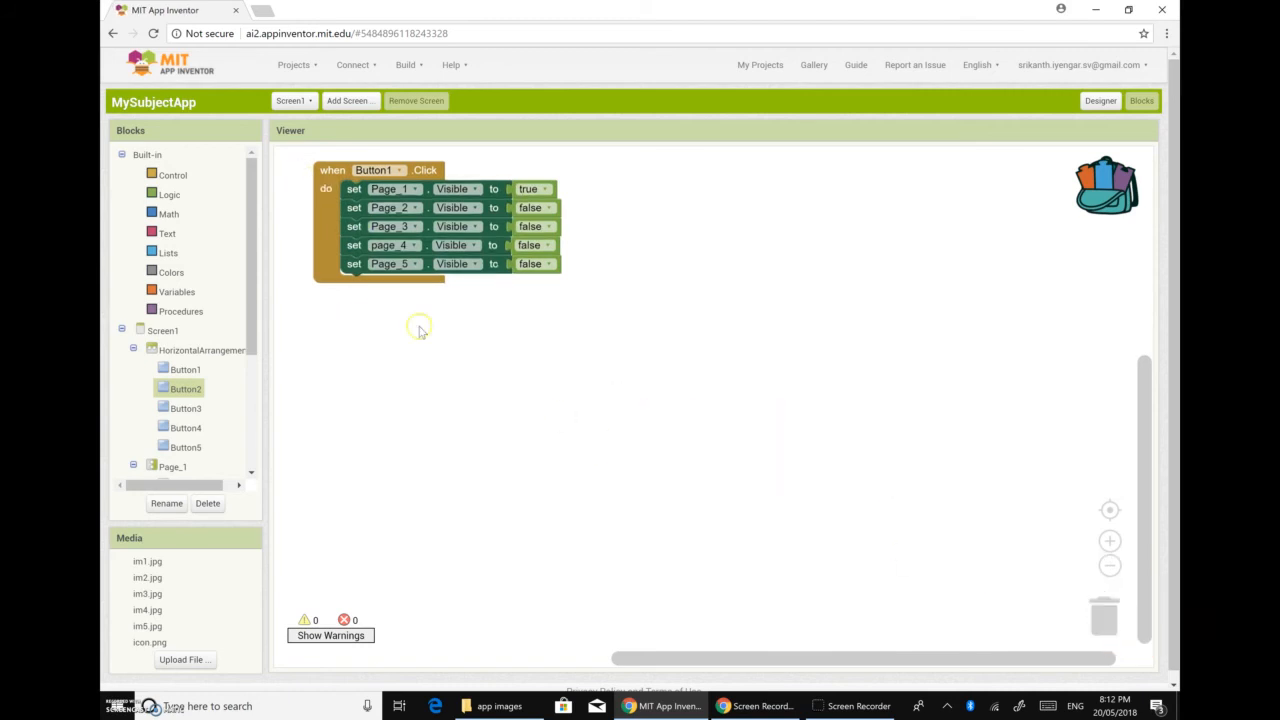
Step: Duplicate the whole Button1 Click event, place the copy below the original, and assign it to Button2
right_click(328, 178)
click(362, 186)
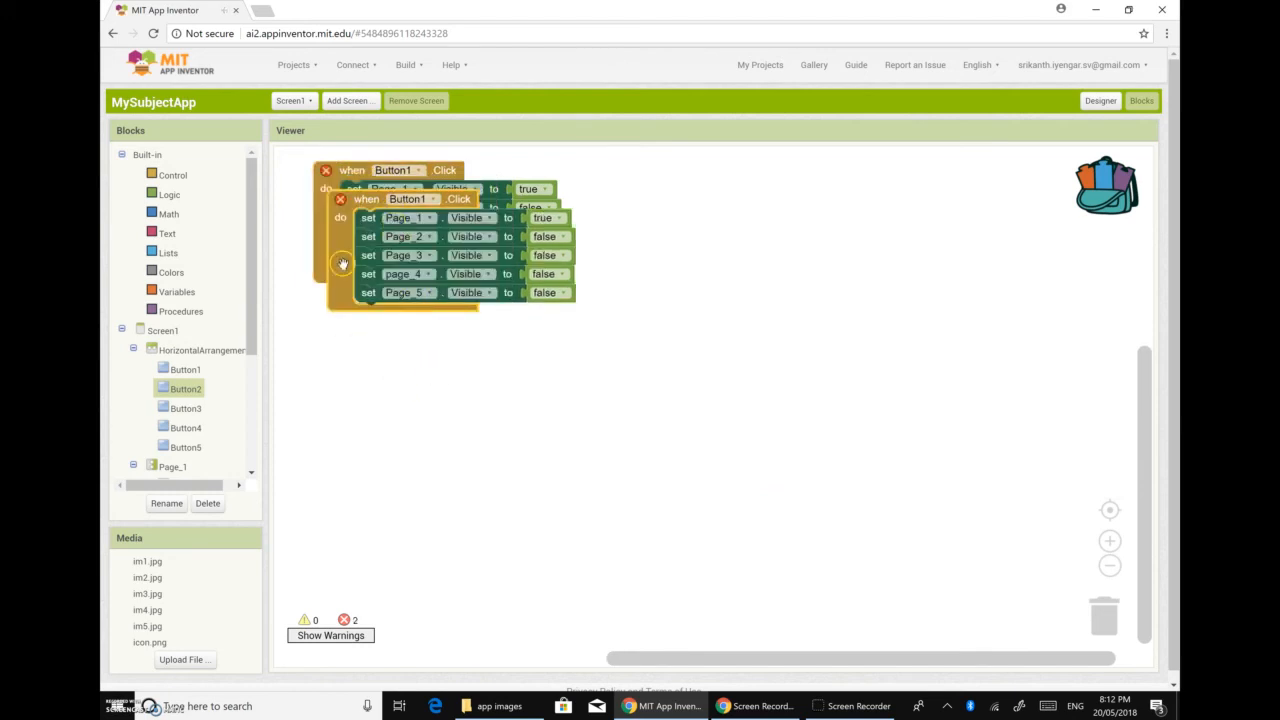
drag(342, 263, 343, 331)
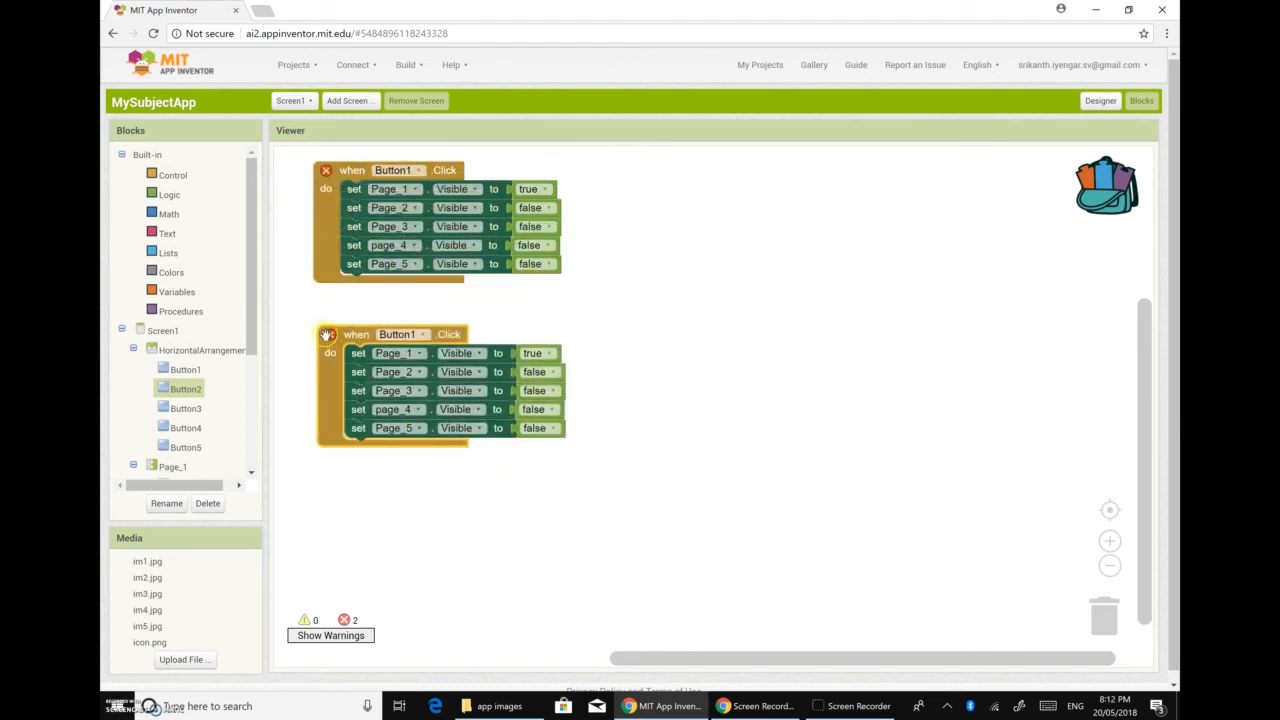
click(422, 336)
click(396, 368)
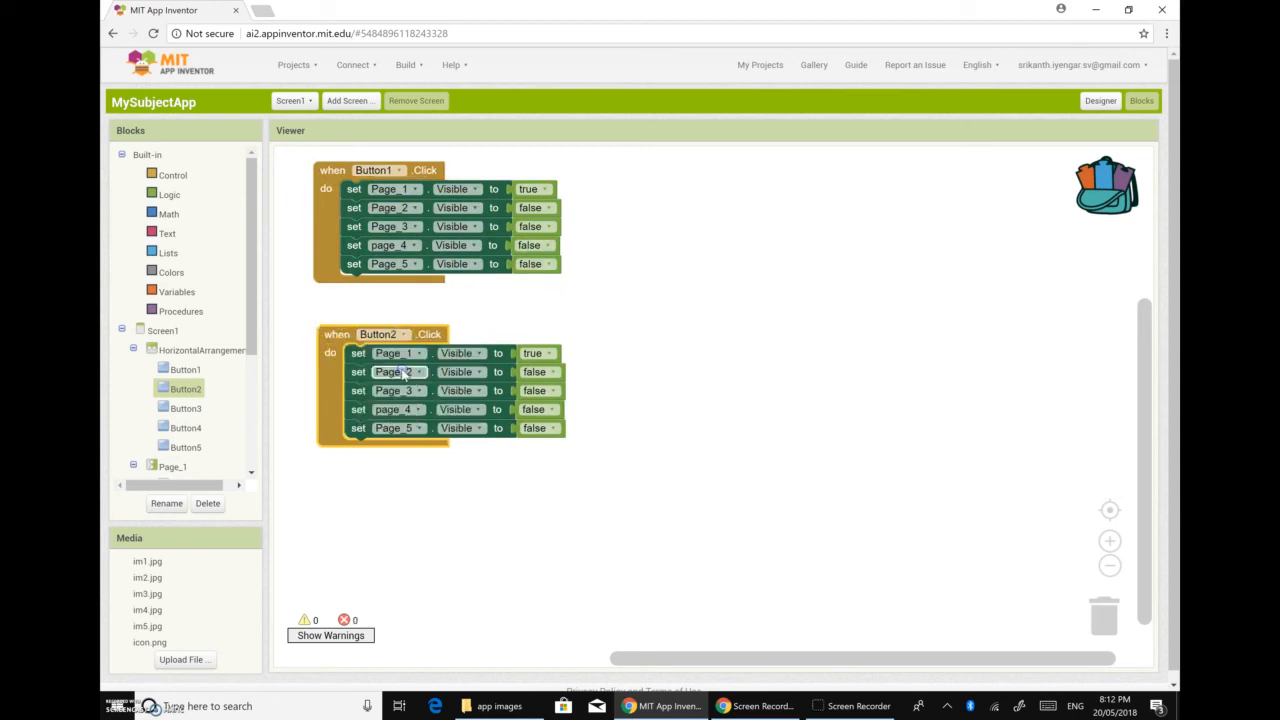
click(443, 510)
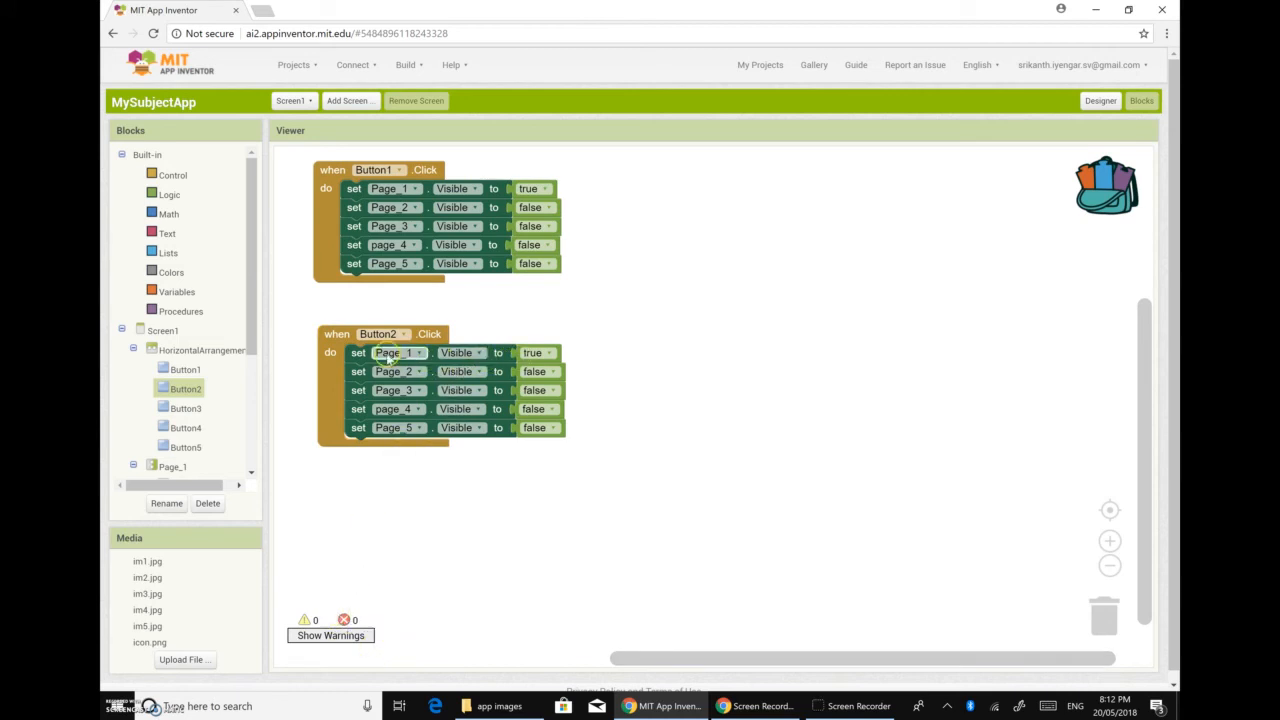
Step: In the Button2 Click event, set Page_1 Visible to false and Page_2 Visible to true, and move the event beside Button1's
click(549, 356)
click(533, 386)
click(552, 373)
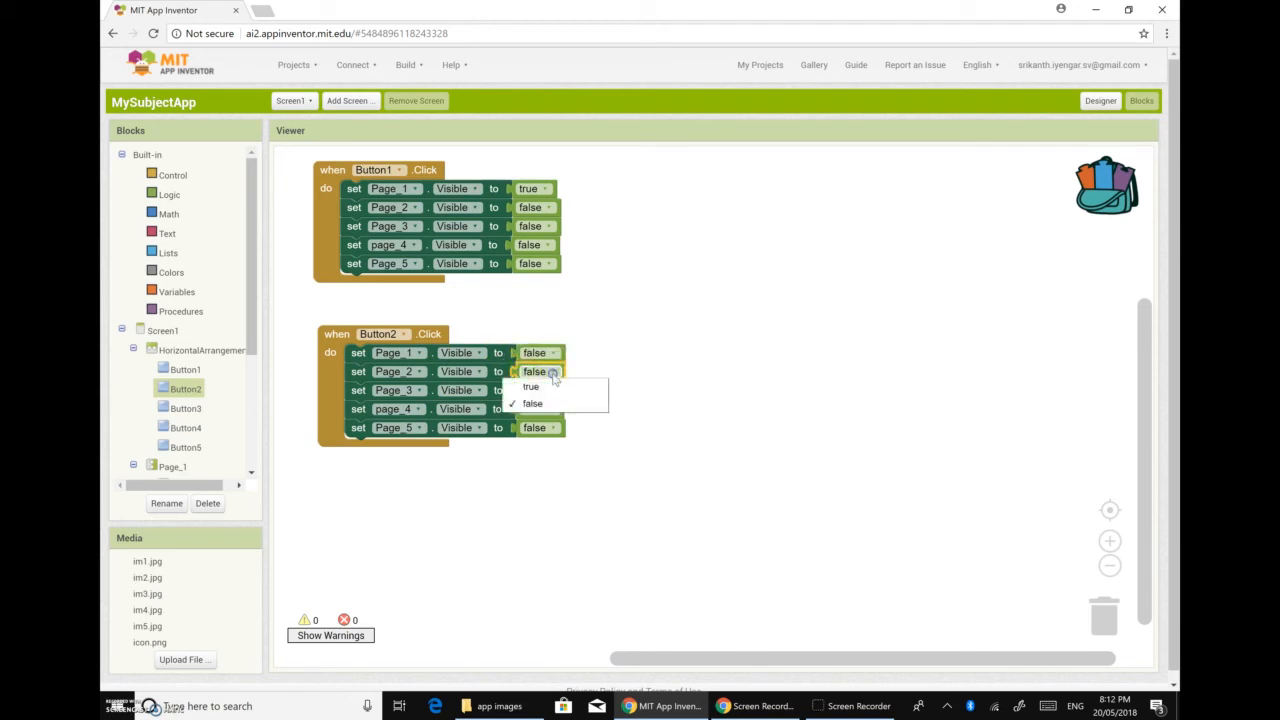
click(531, 387)
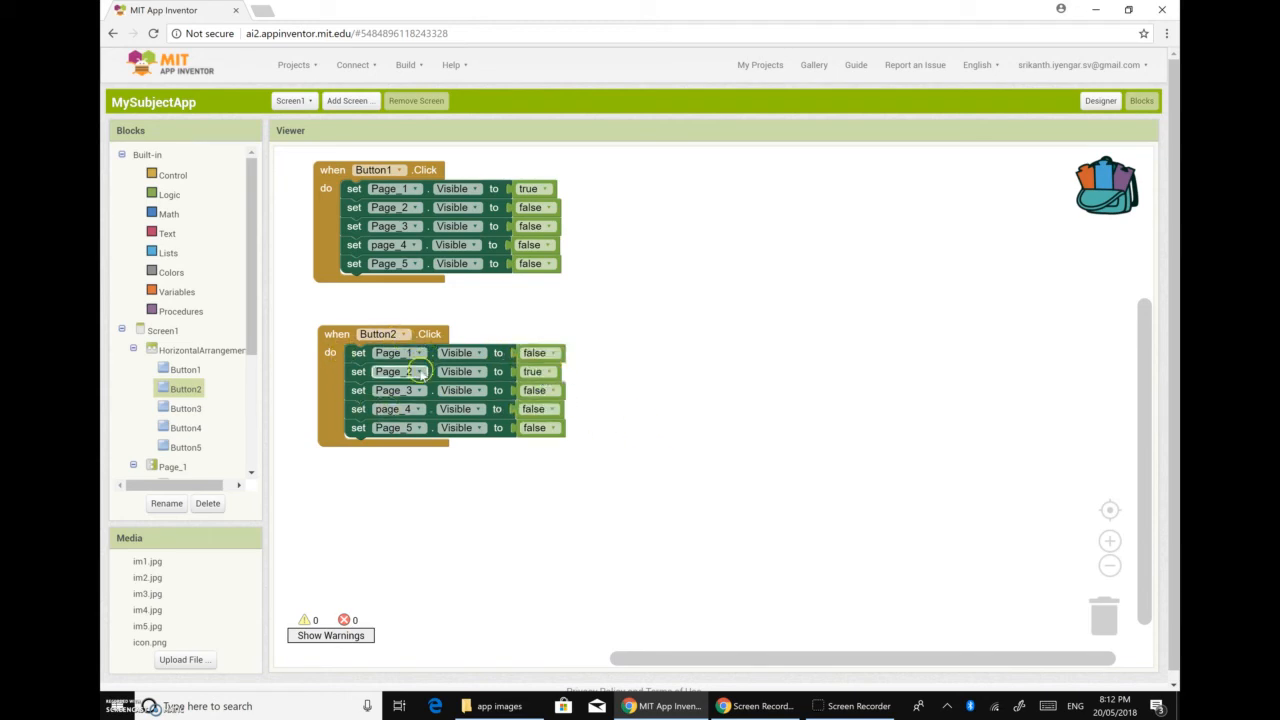
click(484, 371)
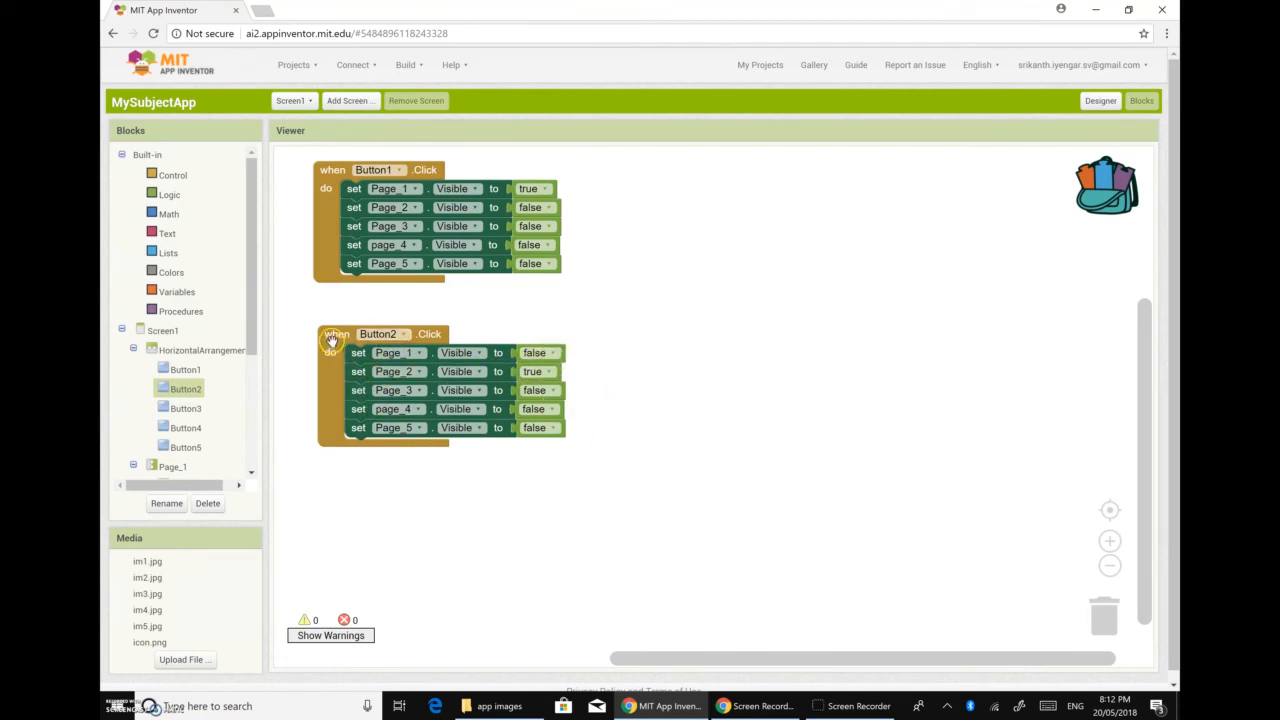
drag(331, 340, 599, 172)
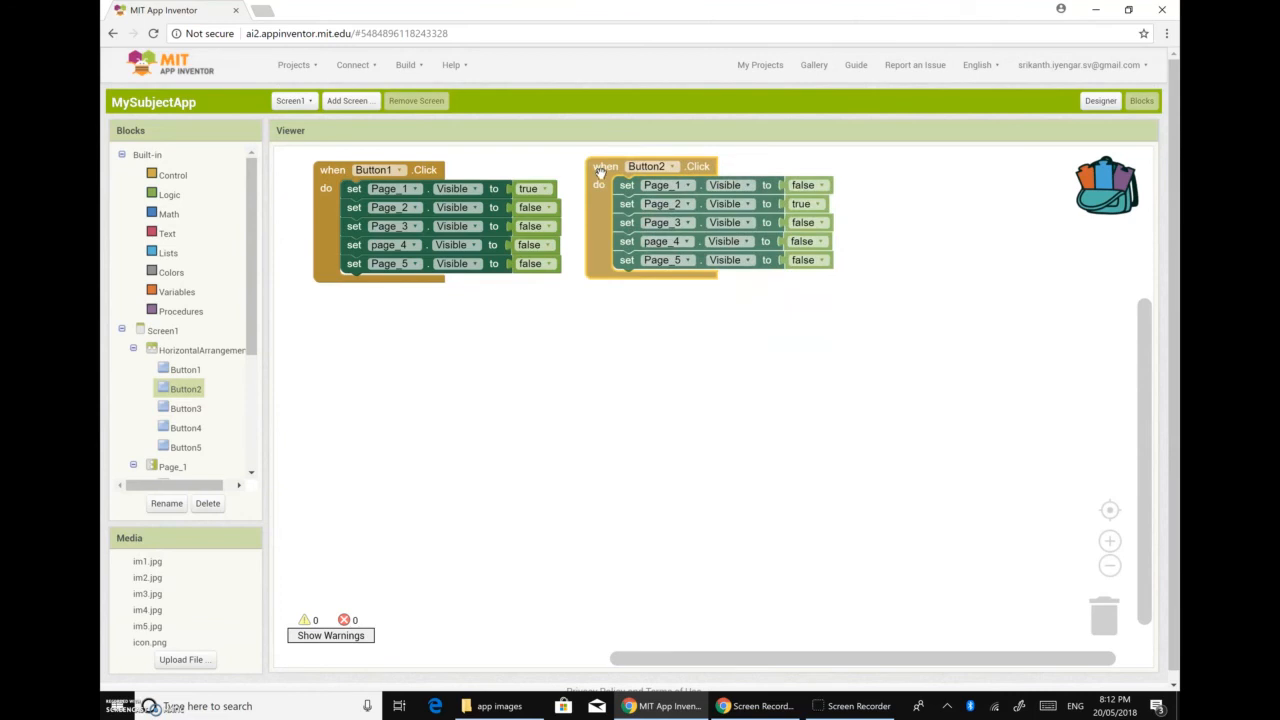
Step: Duplicate the whole Button2 Click event, place the copy below the Button1 event, and assign it to Button3
right_click(600, 172)
click(632, 191)
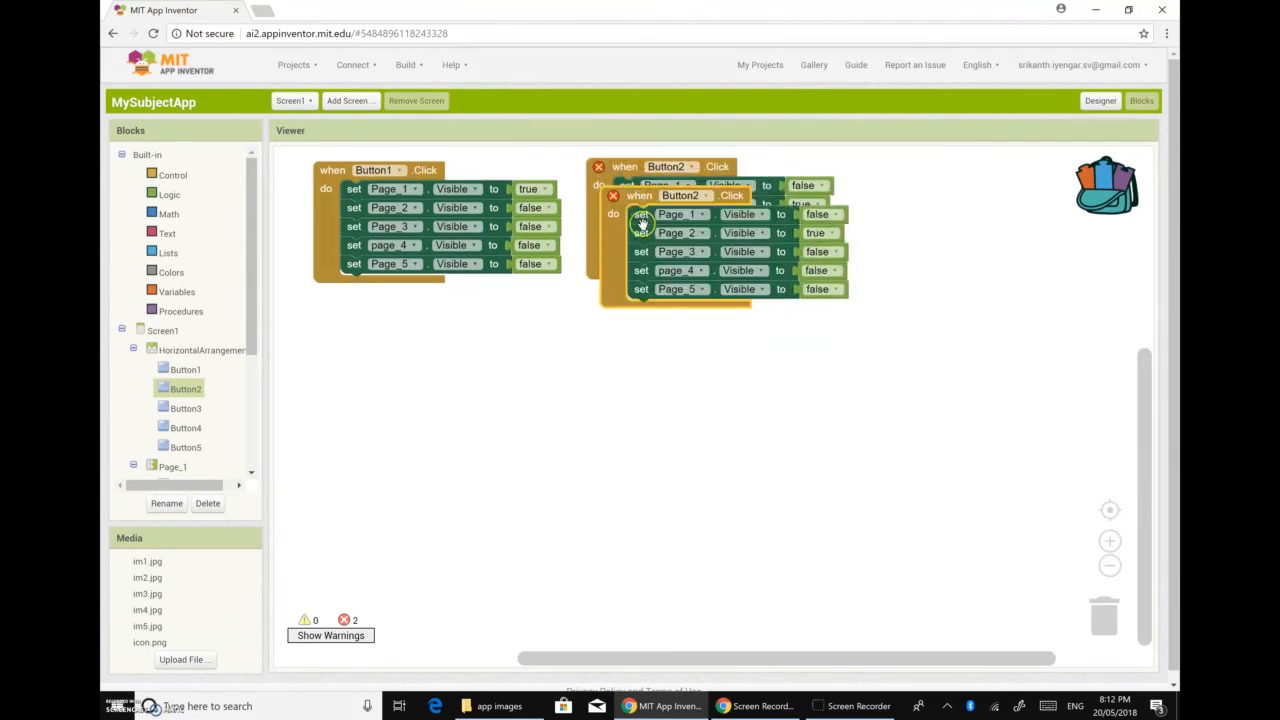
drag(606, 198, 340, 320)
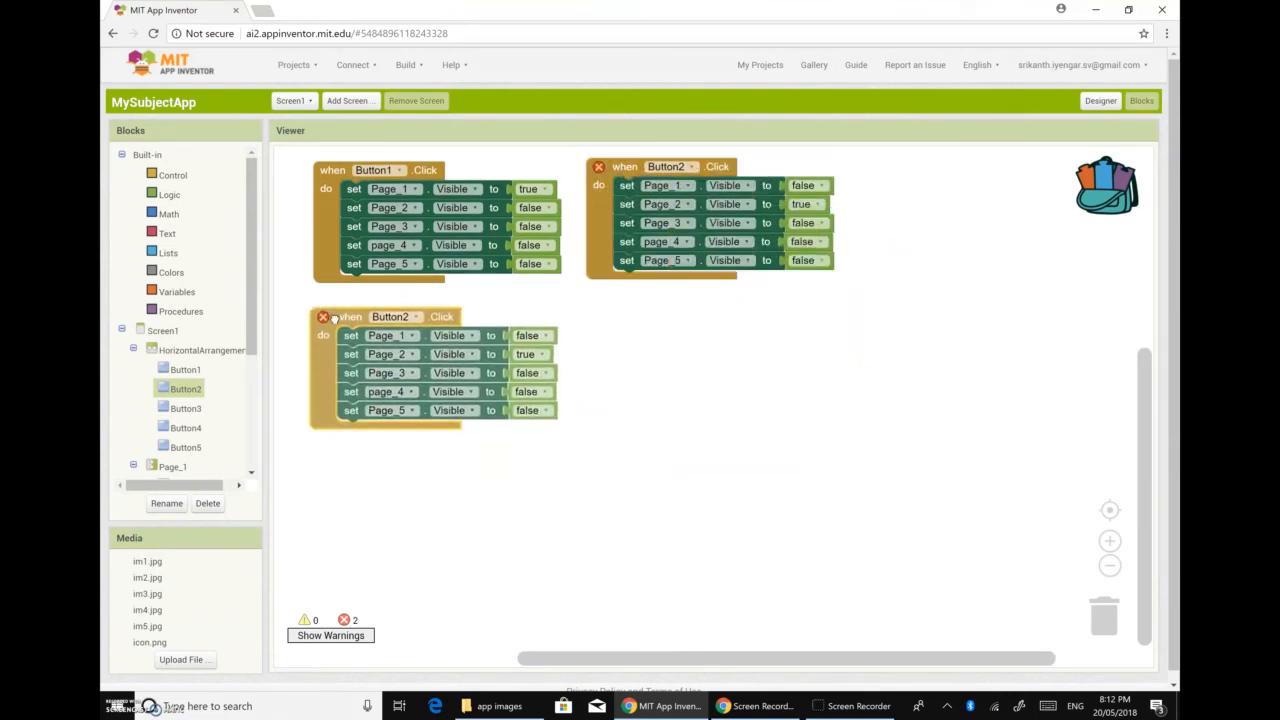
click(413, 318)
click(389, 366)
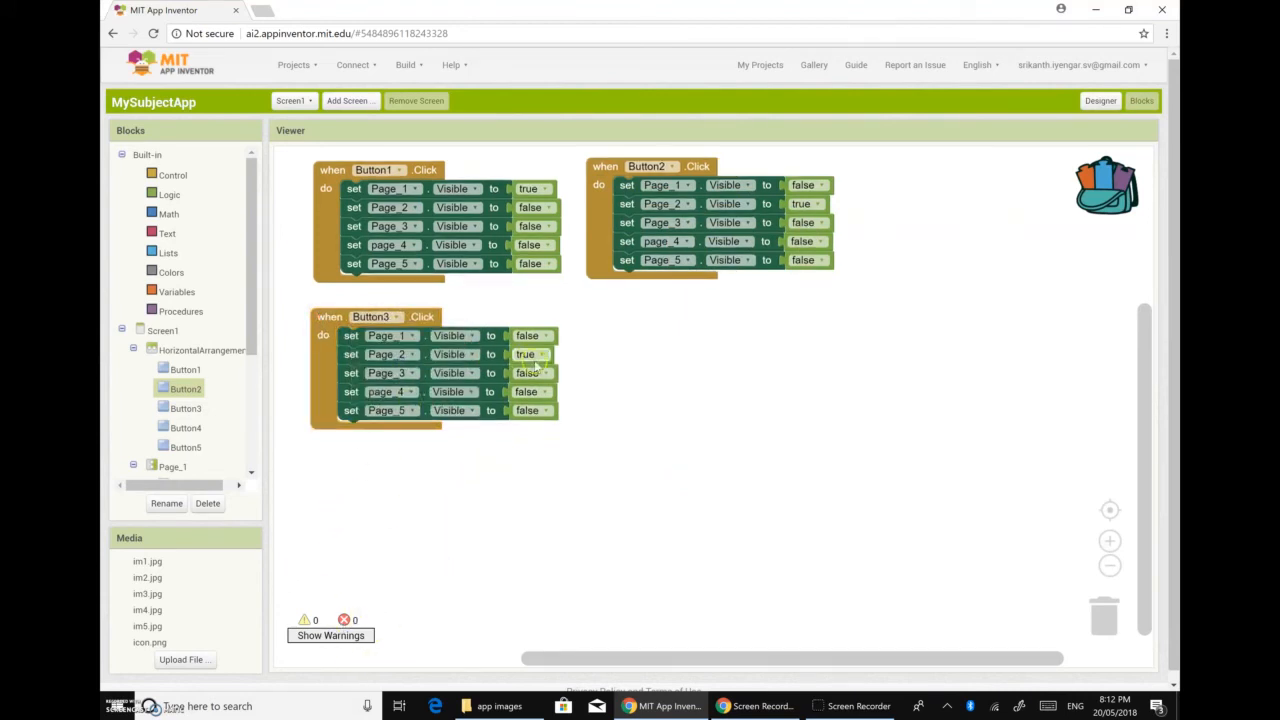
Step: In the Button3 Click event, set Page_2 Visible to false and Page_3 Visible to true
click(543, 356)
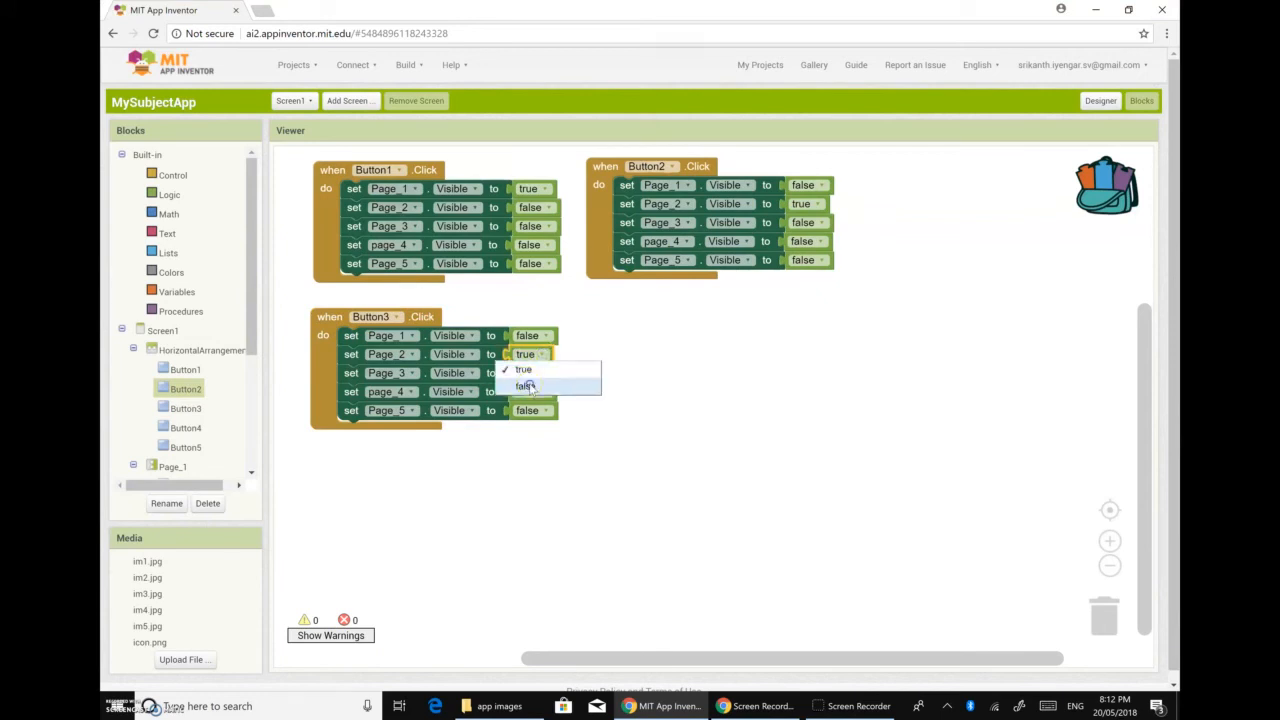
click(544, 381)
click(543, 374)
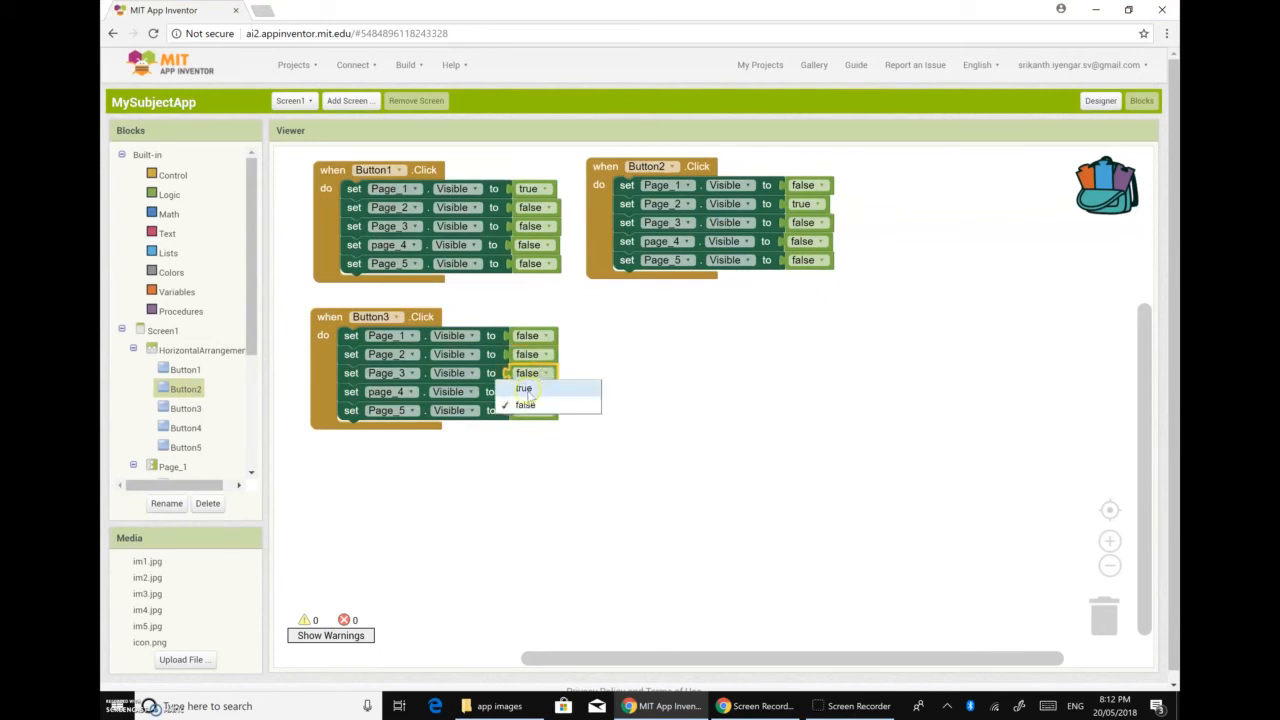
click(526, 390)
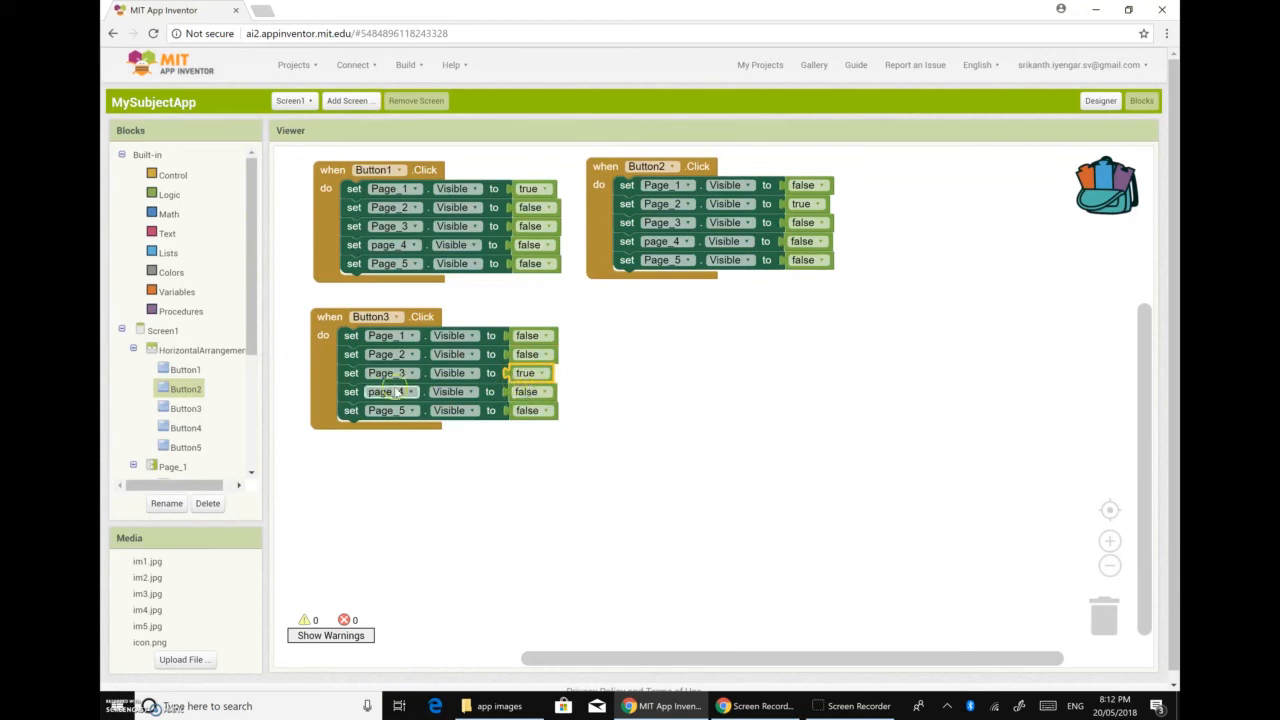
Step: Duplicate the whole Button3 Click event, place the copy below the Button2 event, and assign it to Button4
right_click(328, 323)
click(365, 332)
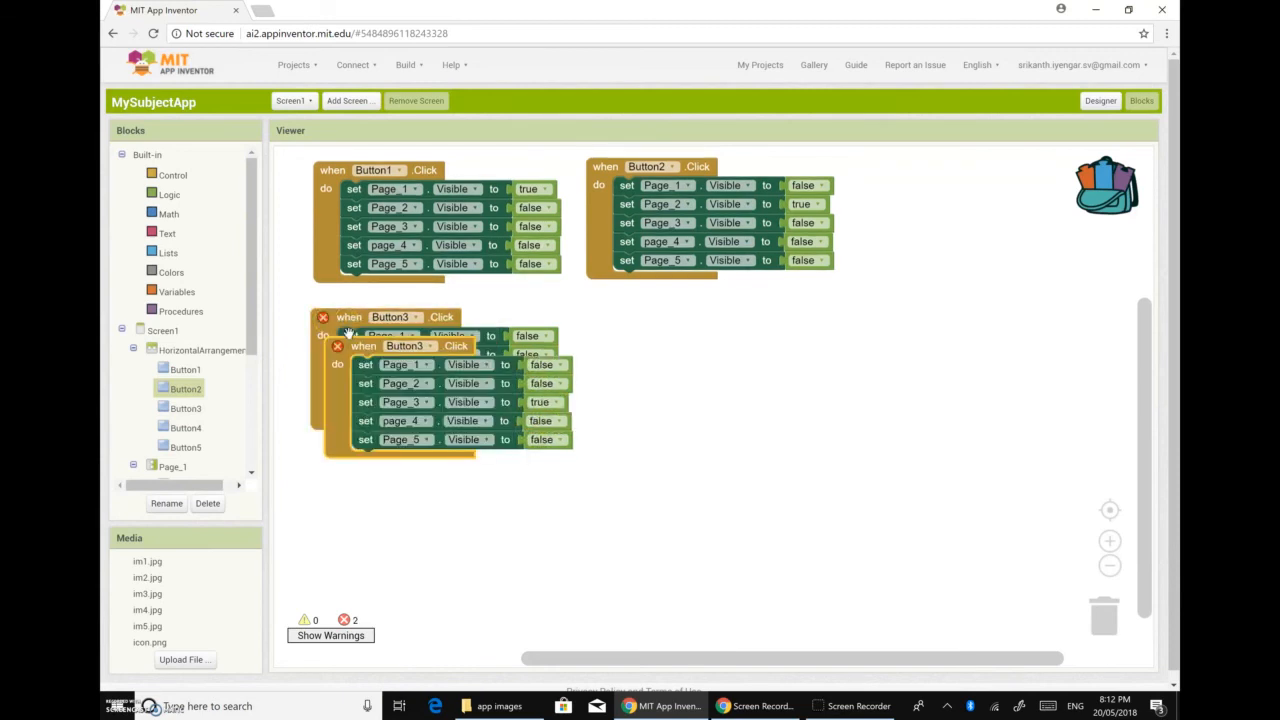
drag(345, 347, 620, 311)
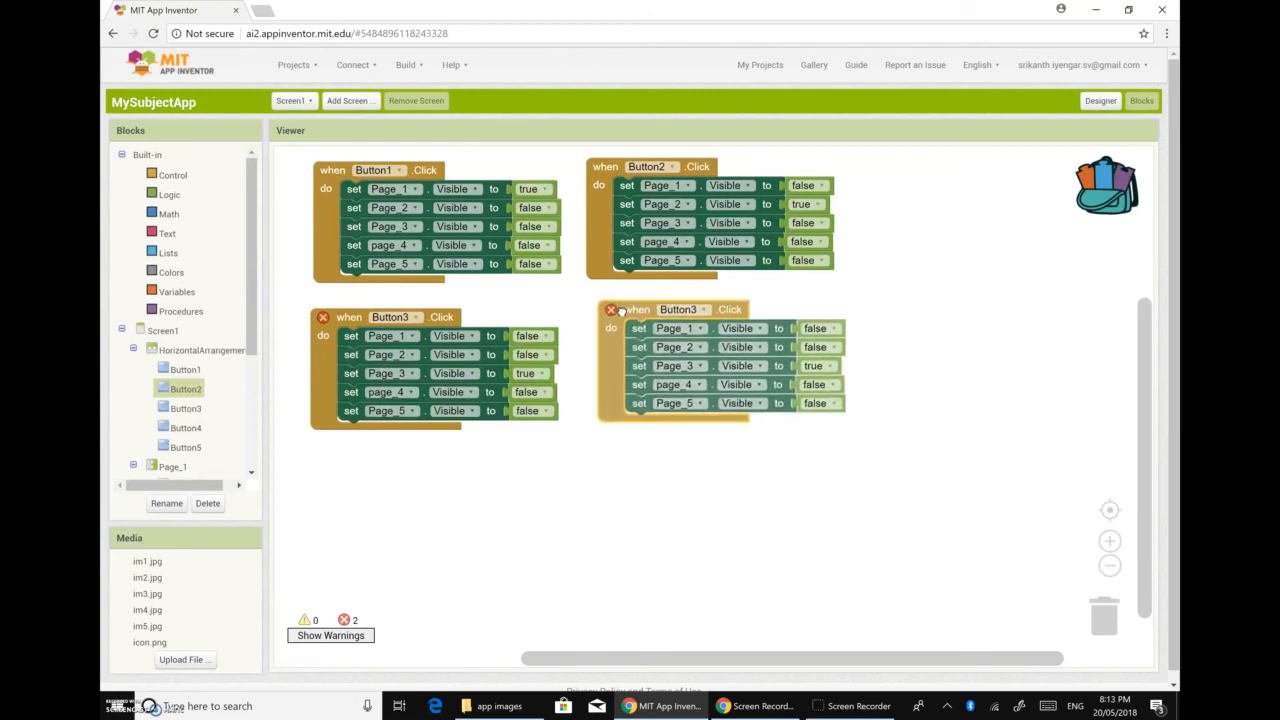
click(704, 312)
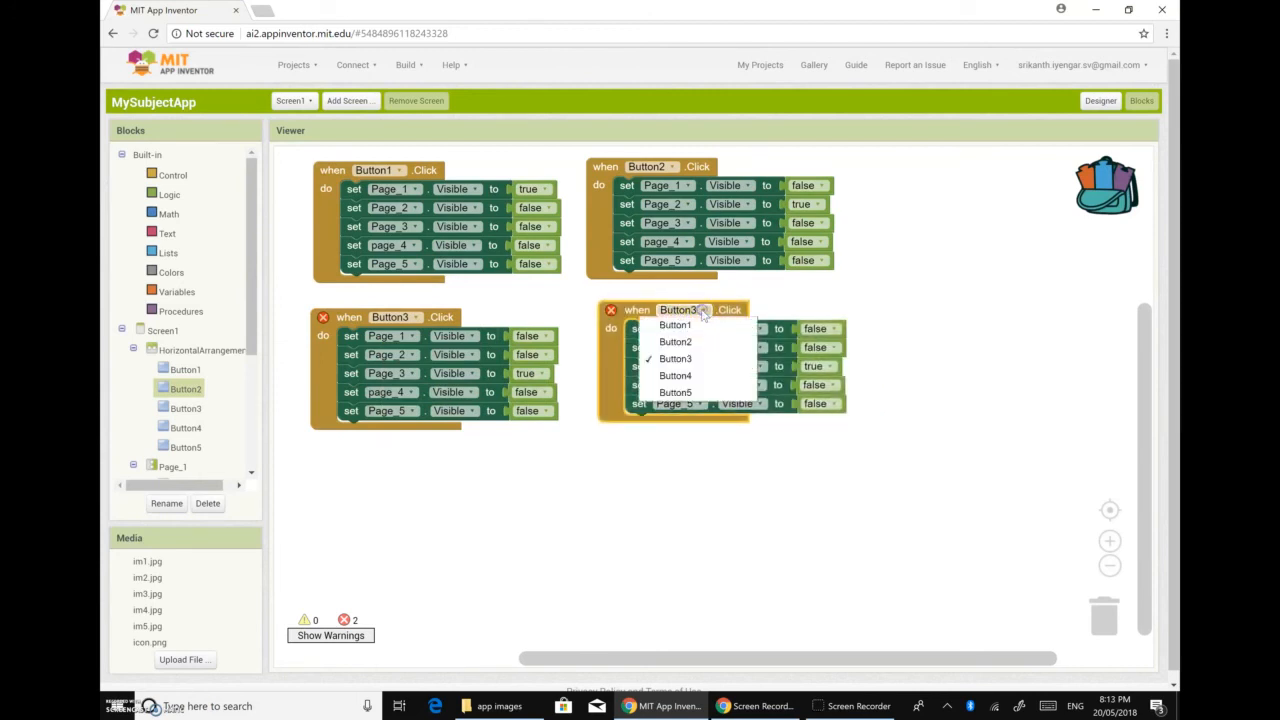
click(692, 376)
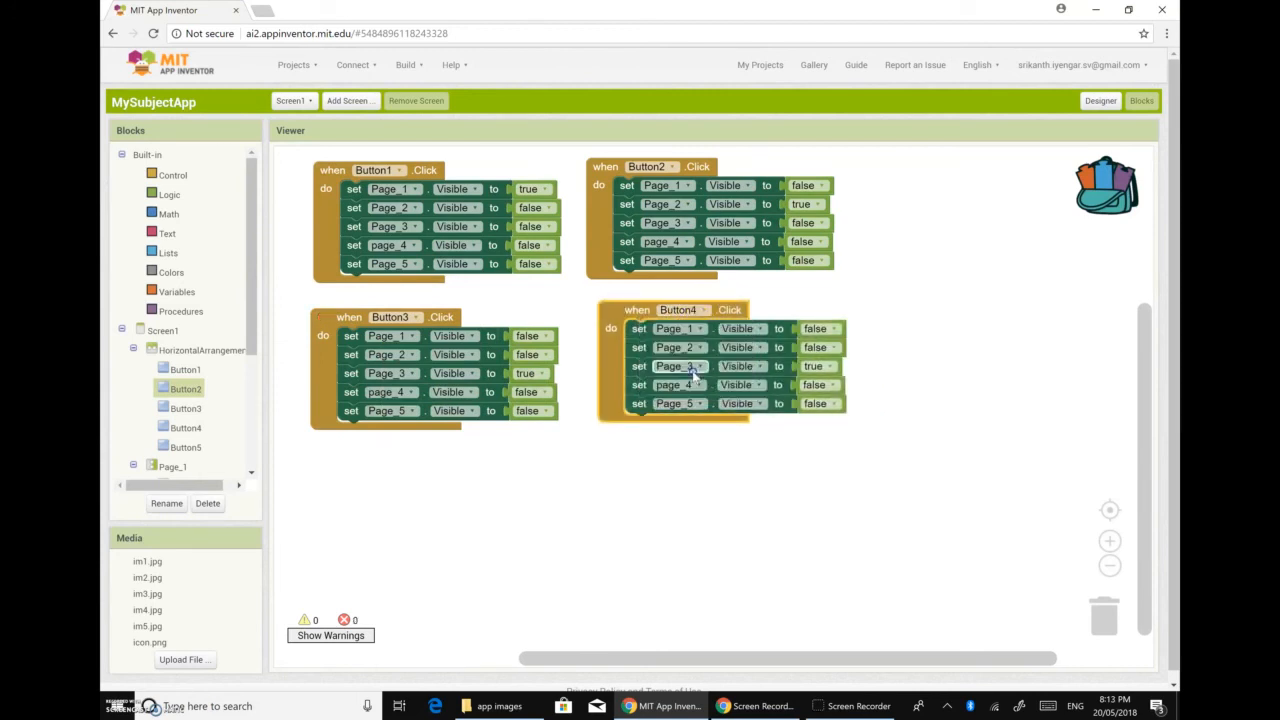
Step: In the Button4 Click event, set Page_3 Visible to false and page_4 Visible to true
click(831, 368)
click(817, 400)
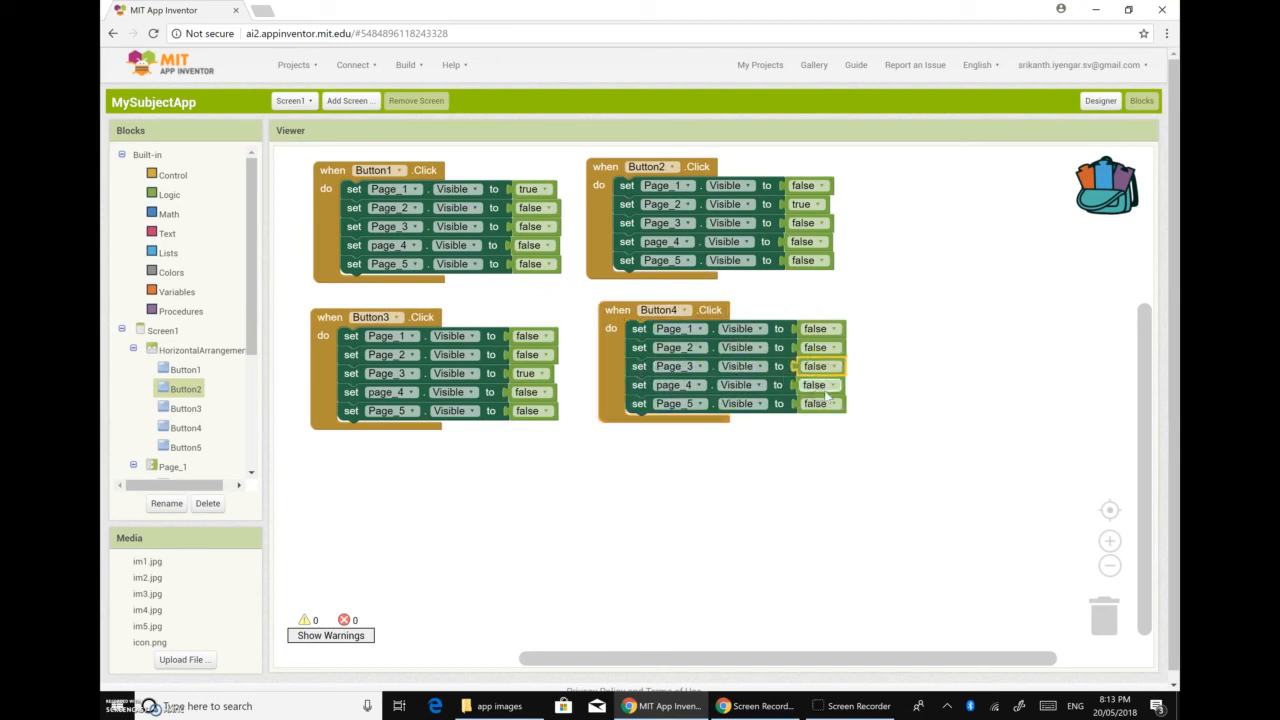
click(833, 386)
click(815, 403)
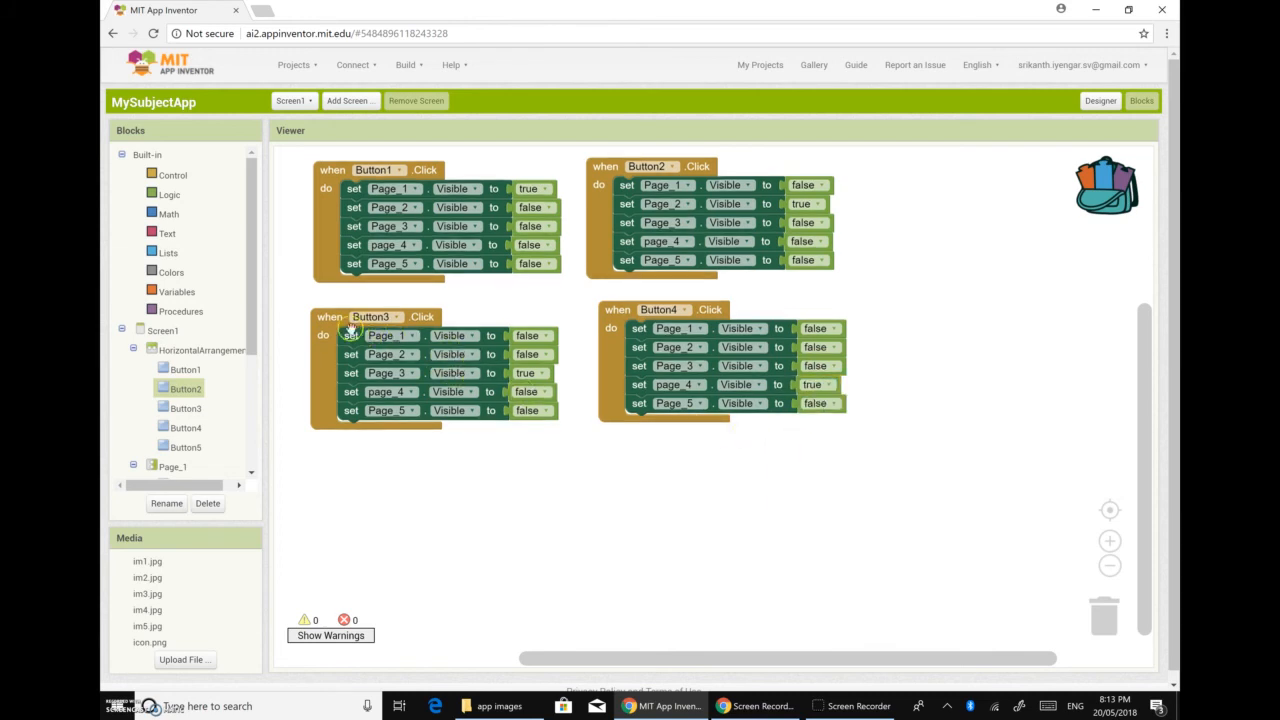
Step: Duplicate the whole Button4 Click event, place the copy below the Button3 event, and assign it to Button5
right_click(614, 310)
click(643, 322)
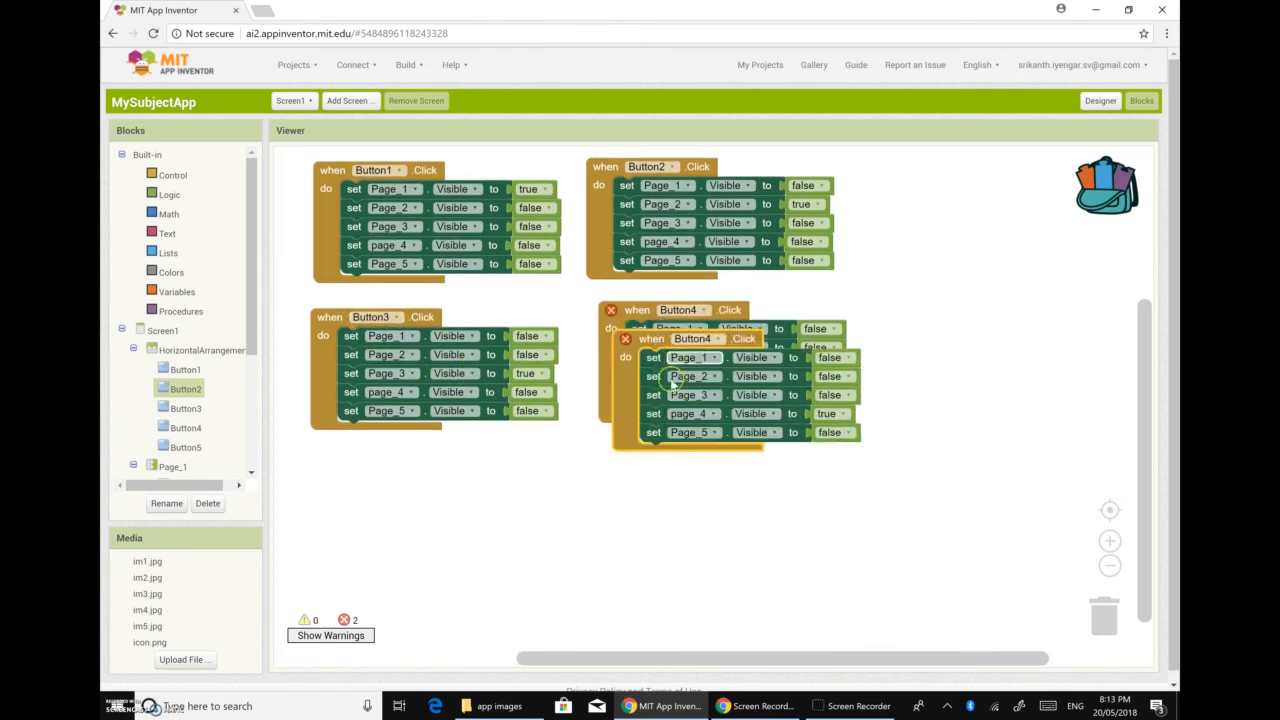
drag(648, 389, 352, 470)
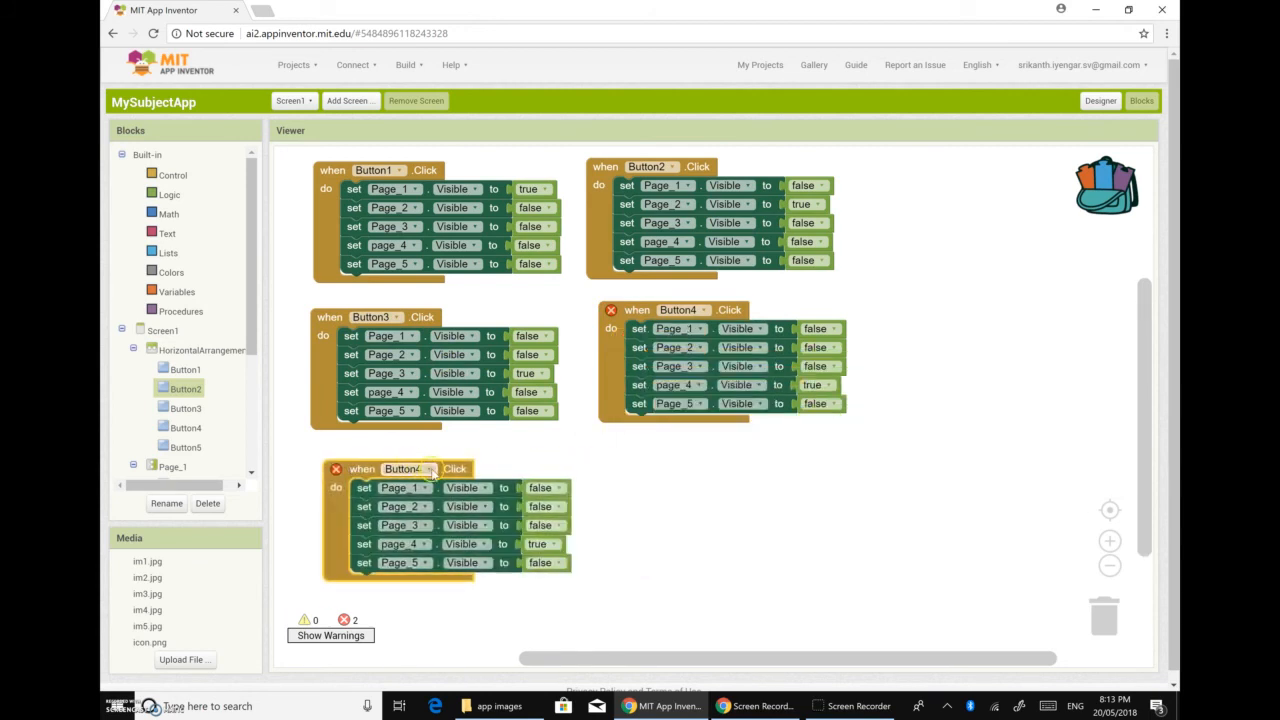
click(432, 470)
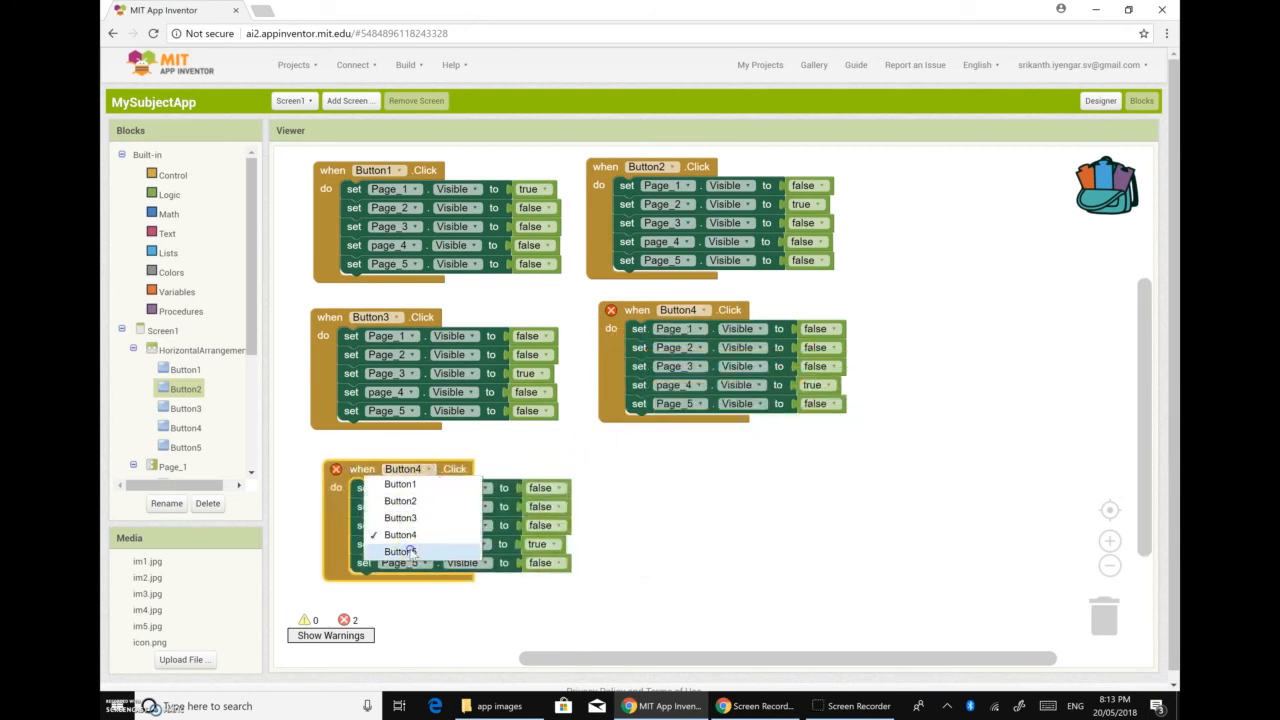
click(410, 551)
Step: In the Button5 Click event, set page_4 Visible to false and Page_5 Visible to true
click(555, 545)
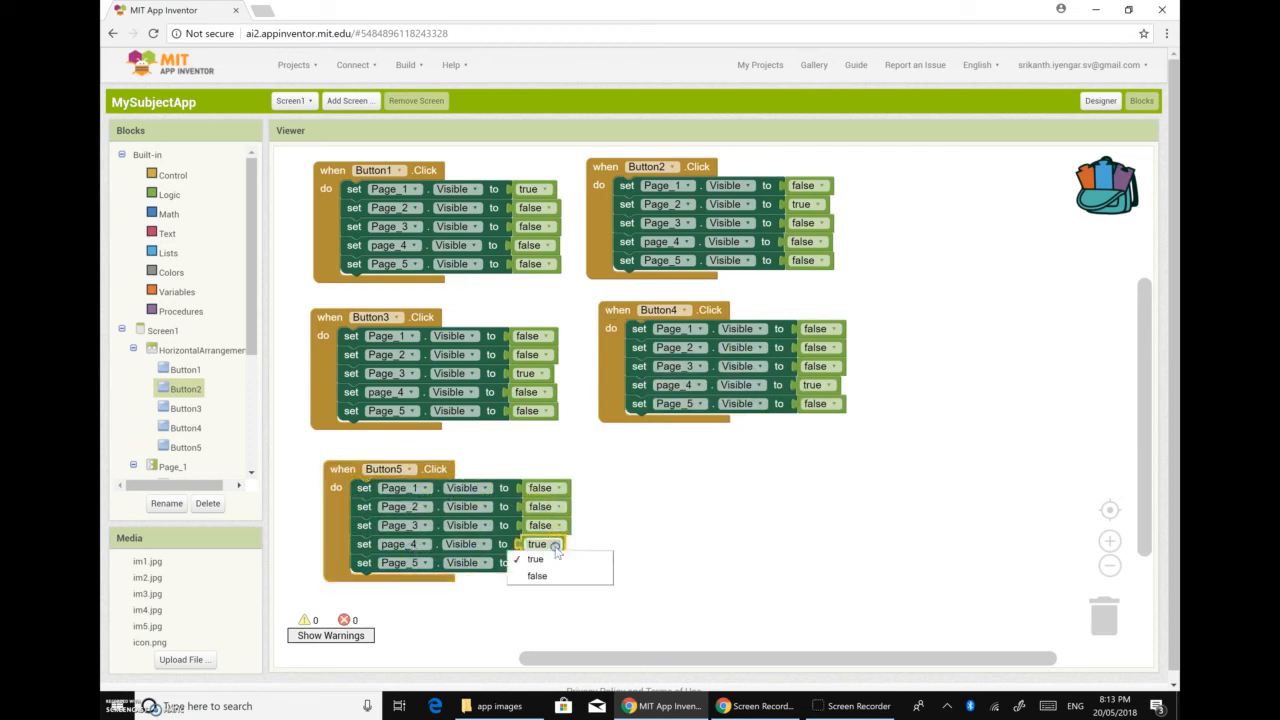
click(537, 576)
click(556, 563)
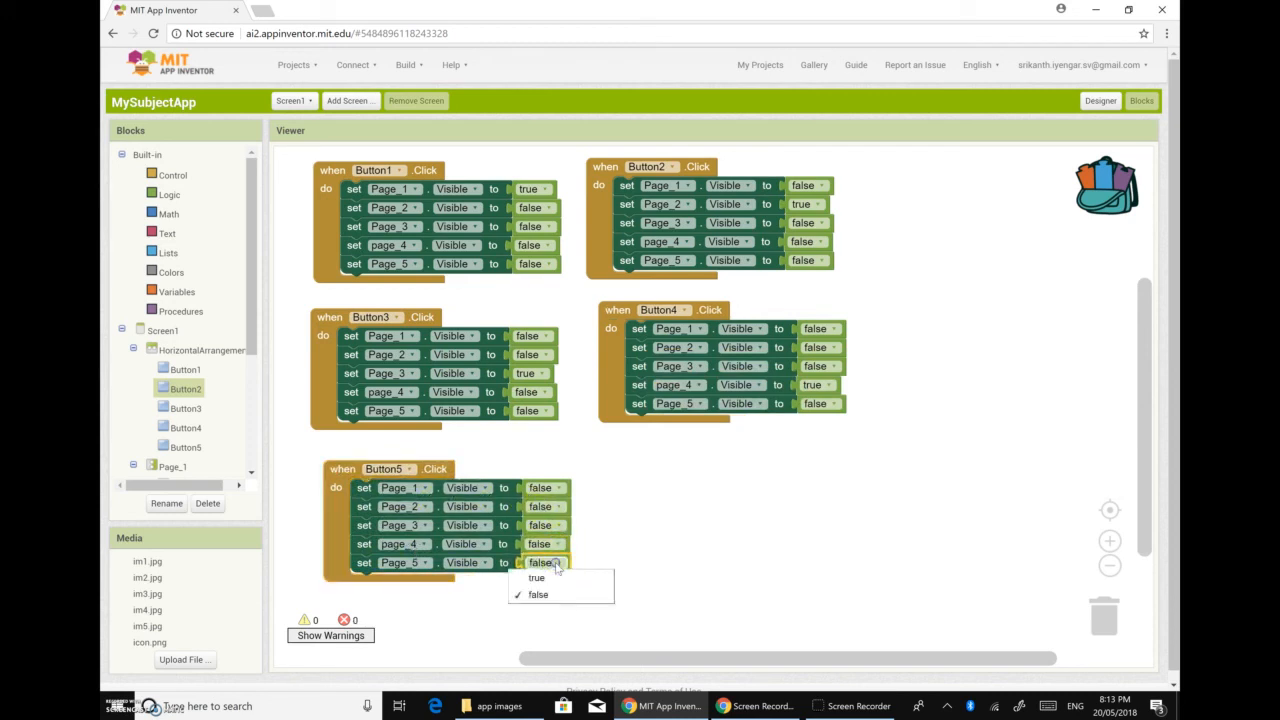
click(537, 578)
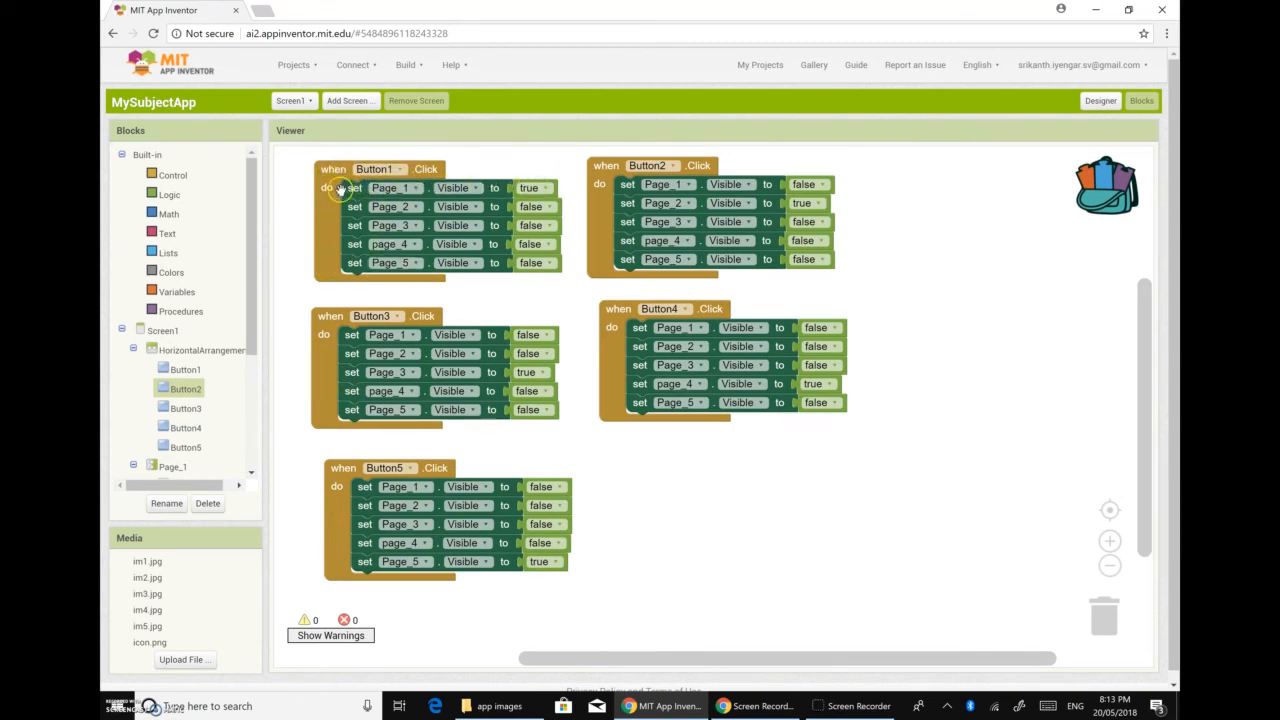
Step: Look through the event and property blocks available for Button1, and review the five Click events in the workspace
click(186, 370)
click(186, 370)
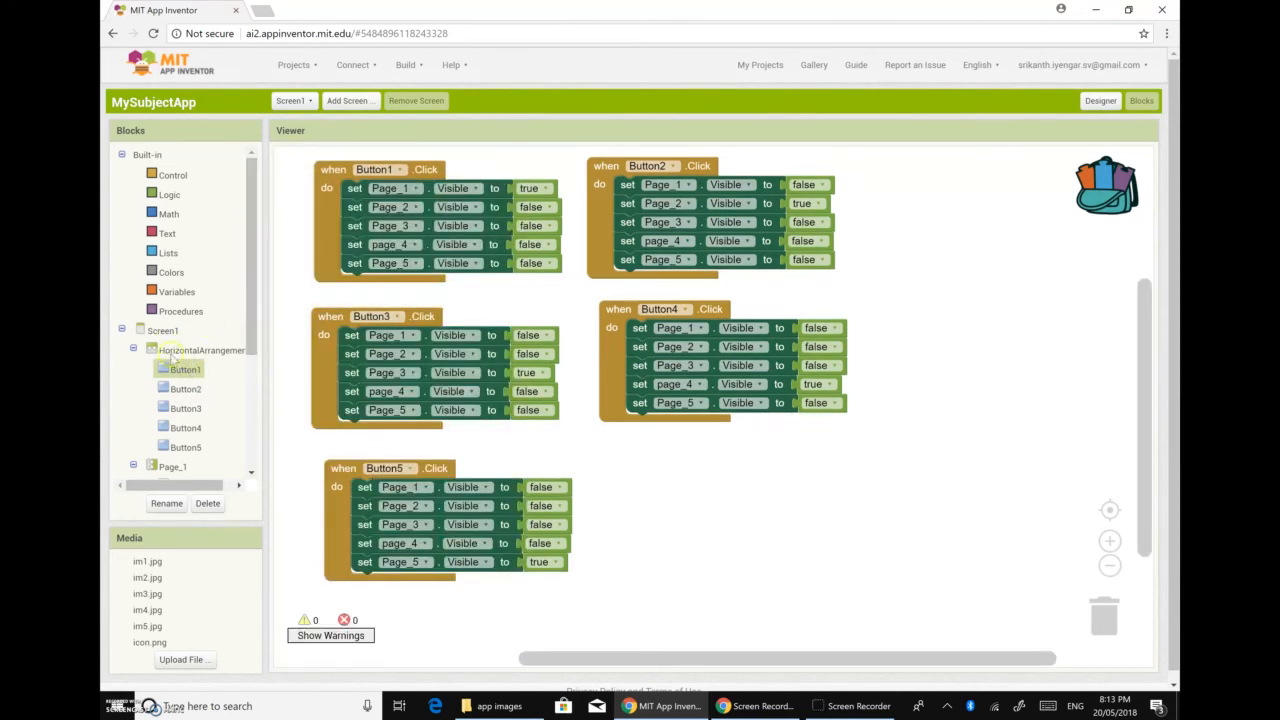
click(180, 368)
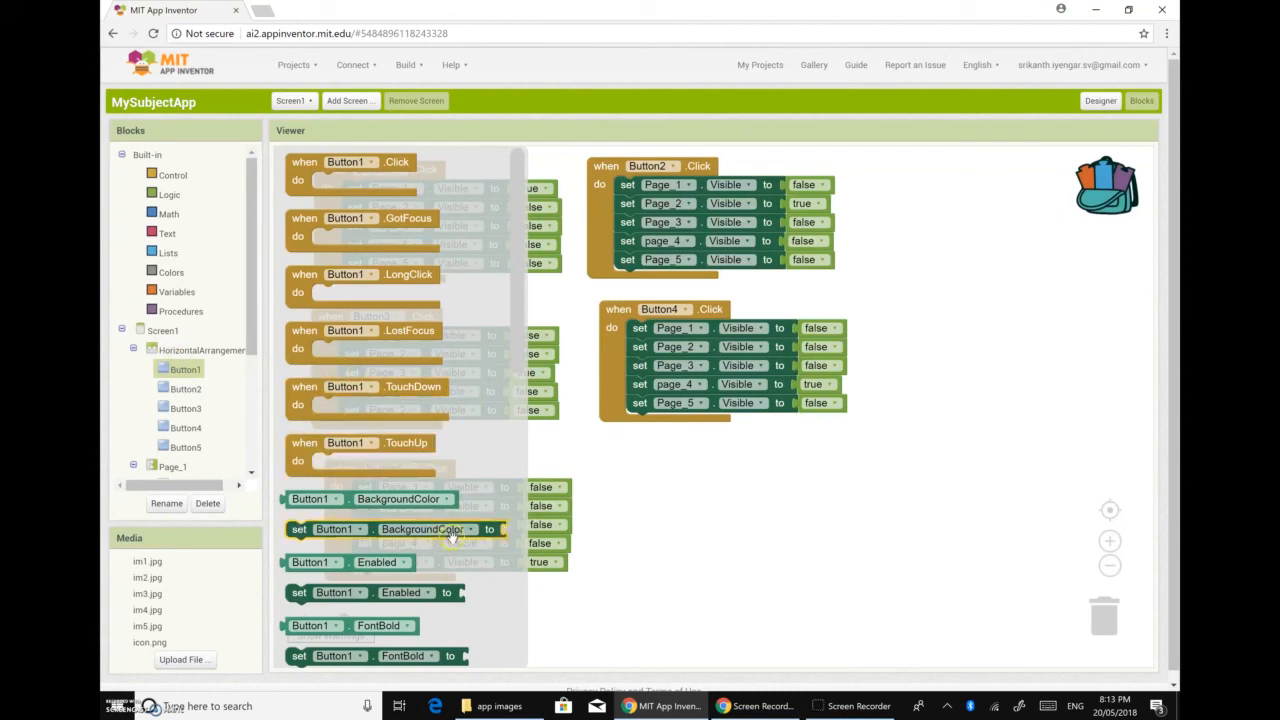
scroll(385, 440, down, 5)
scroll(388, 447, down, 2)
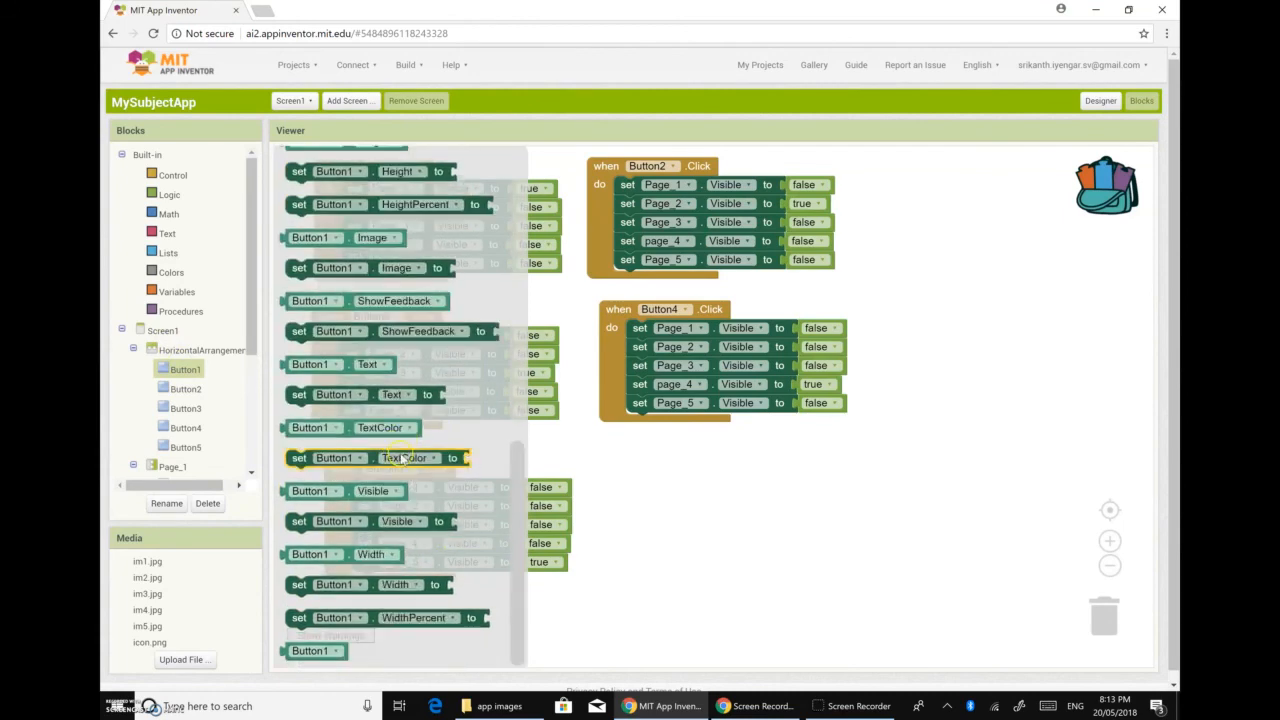
click(575, 601)
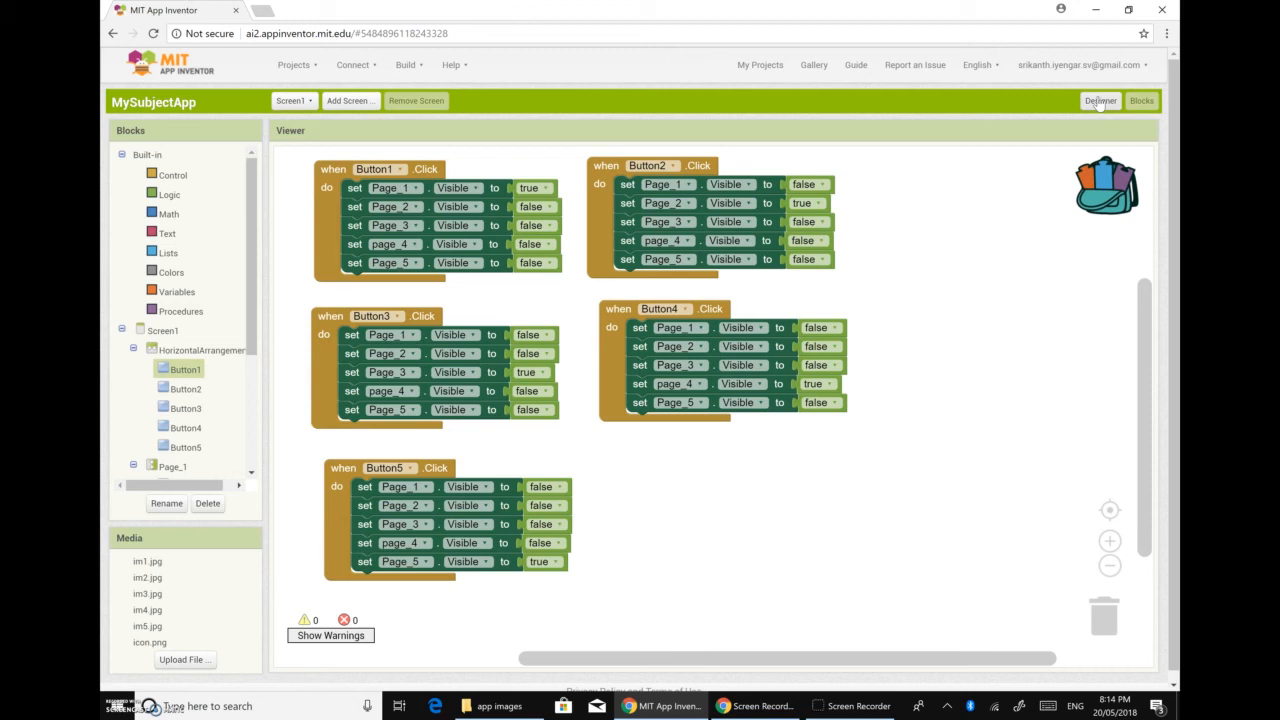
scroll(968, 352, down, 3)
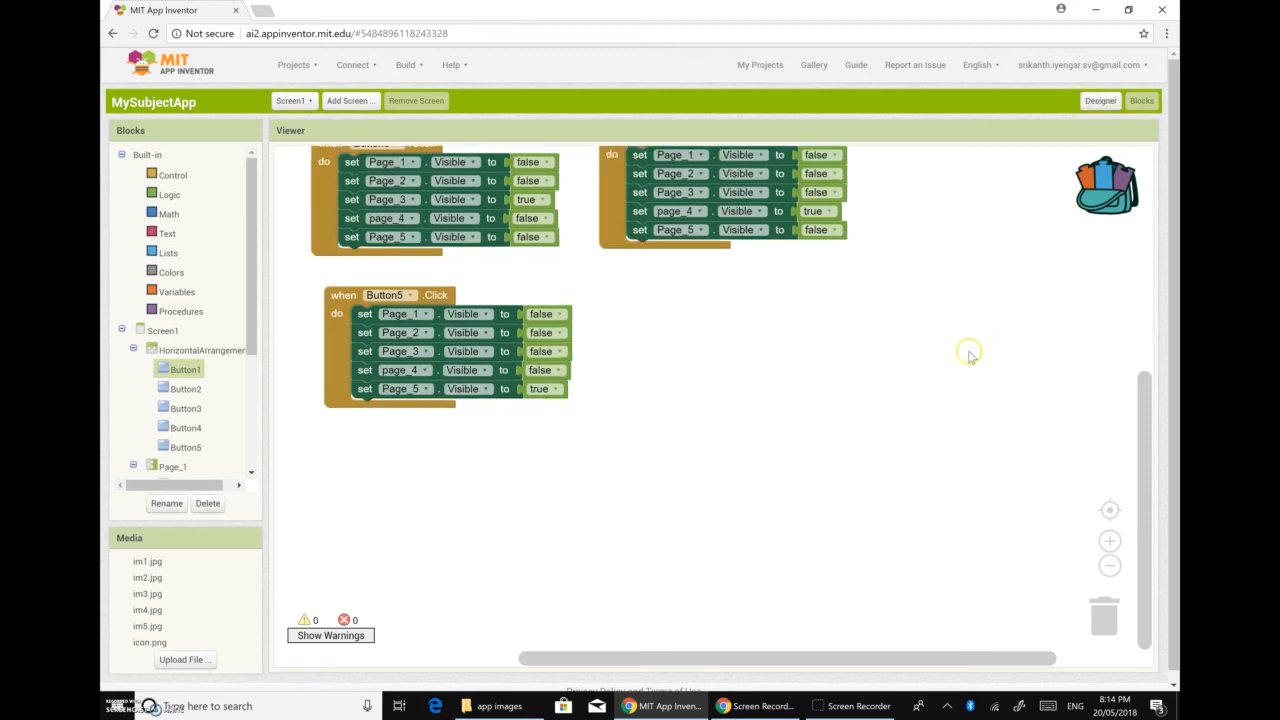
scroll(968, 352, up, 5)
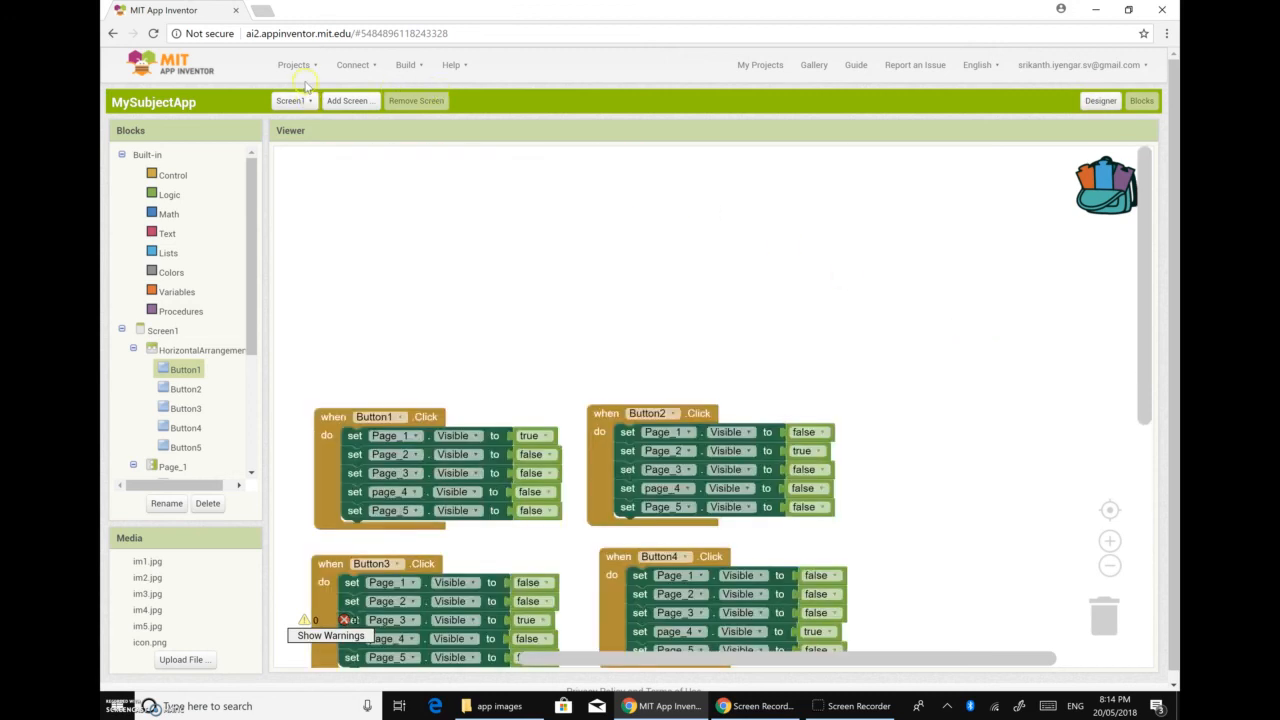
Step: Switch to the Designer view and examine the properties of Button1 and Screen1
click(1098, 102)
scroll(600, 330, down, 2)
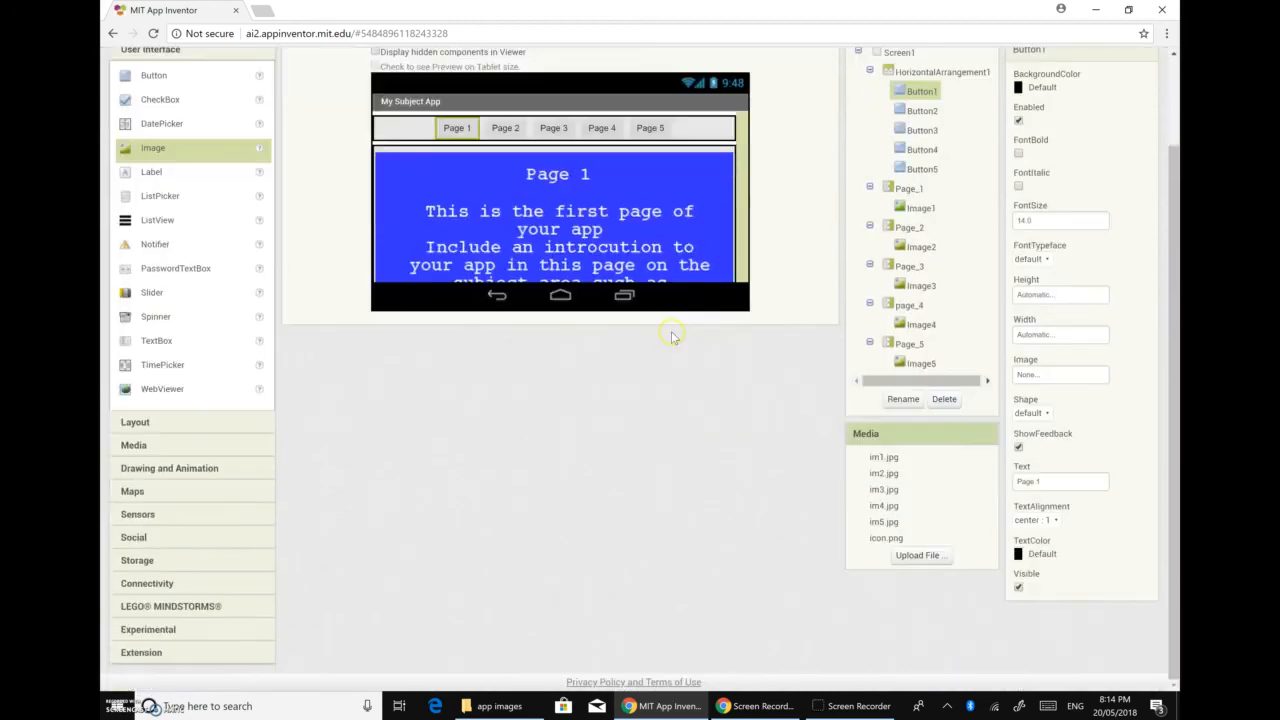
scroll(672, 336, up, 2)
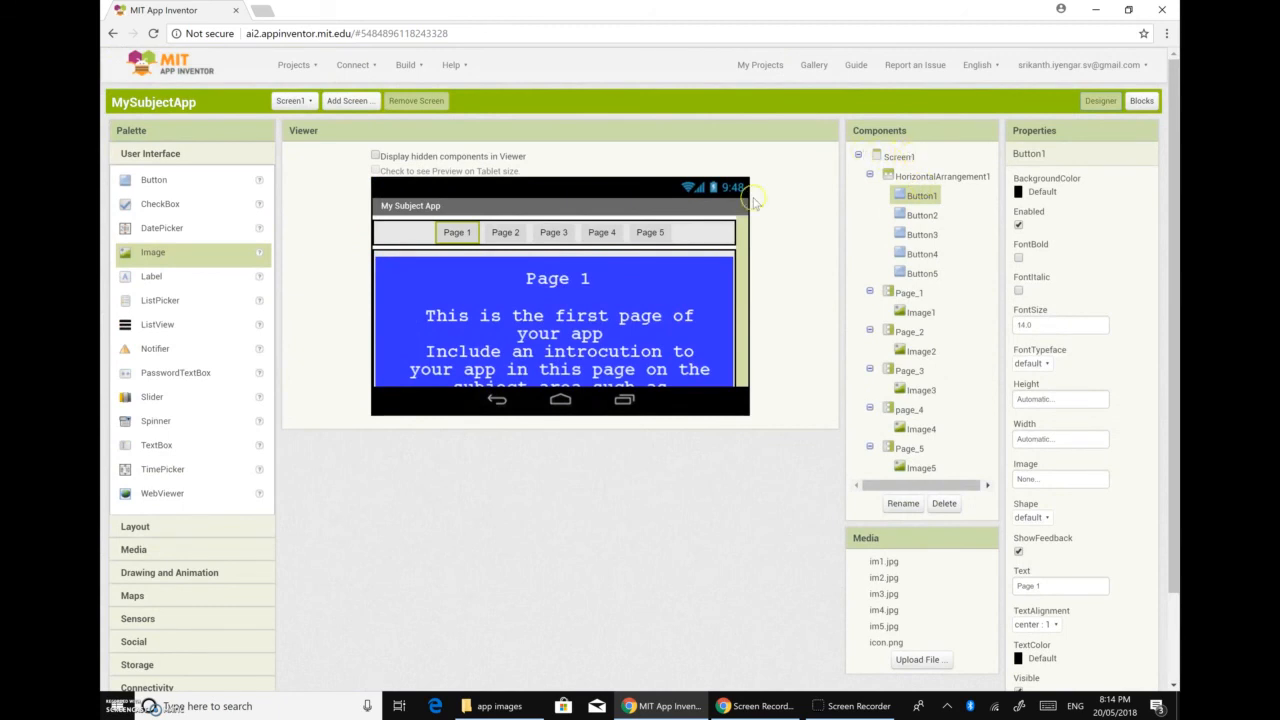
scroll(1050, 537, down, 2)
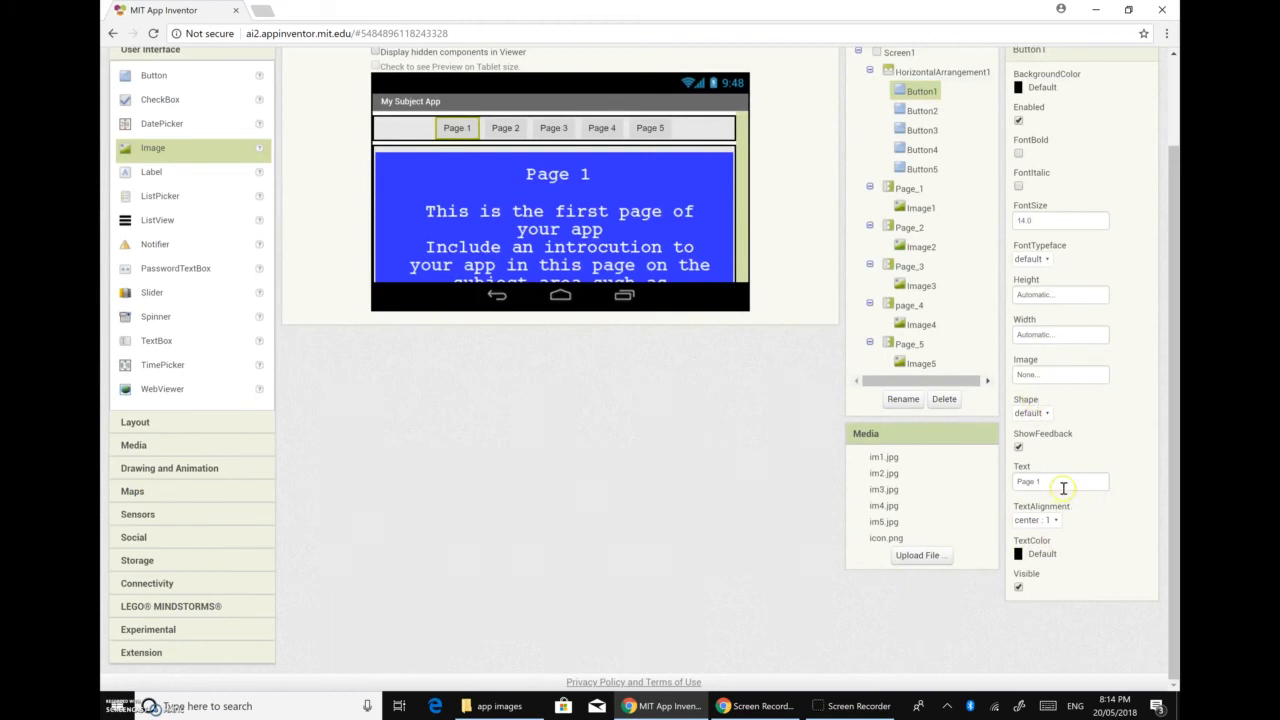
scroll(817, 256, up, 2)
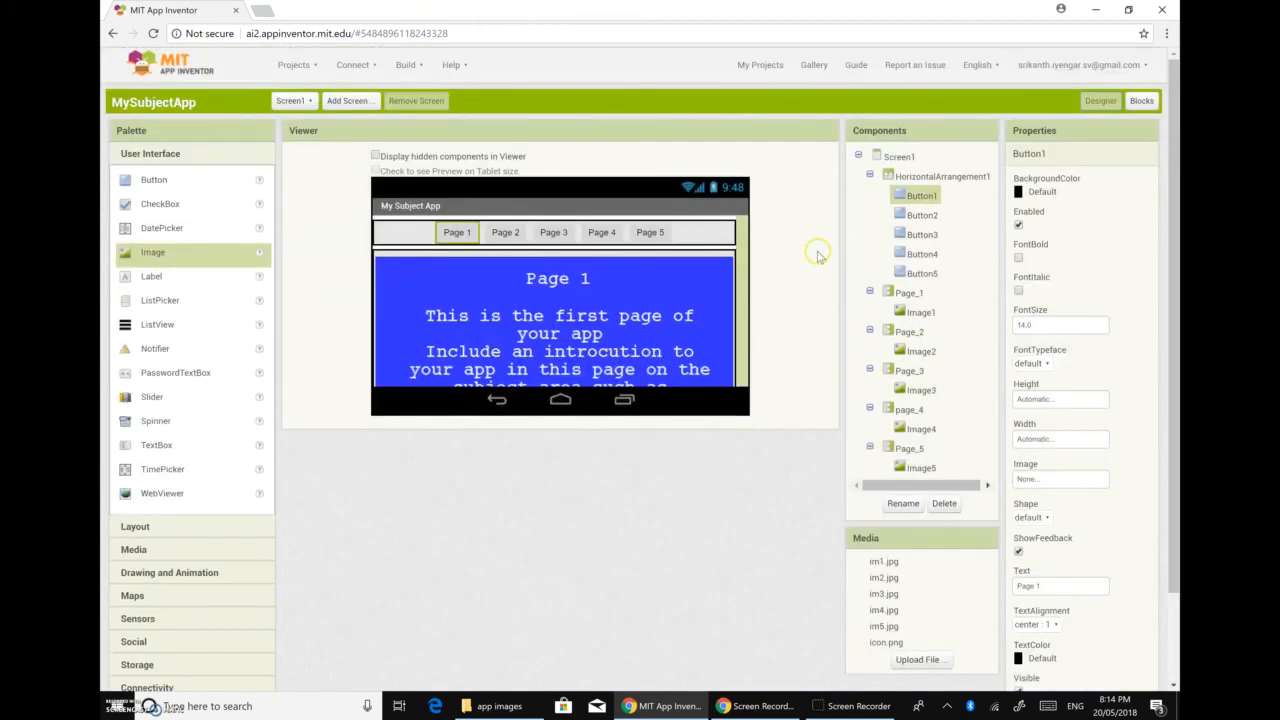
click(891, 157)
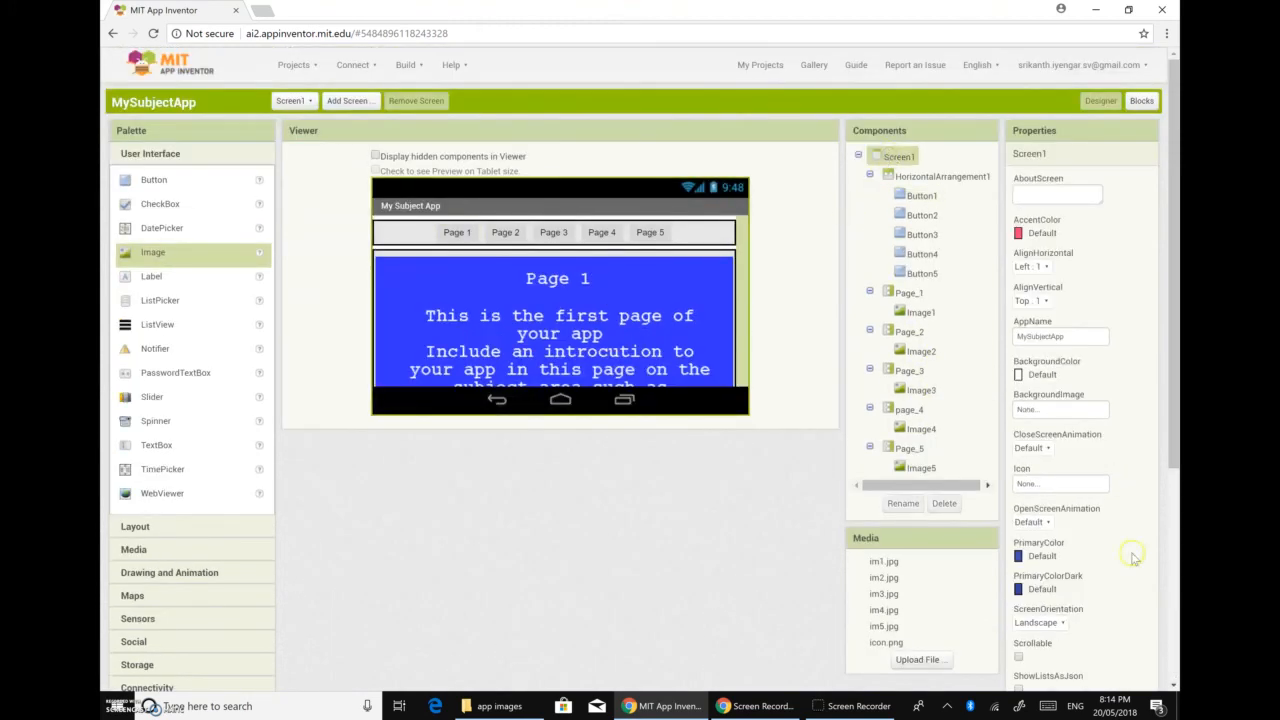
scroll(1085, 605, down, 5)
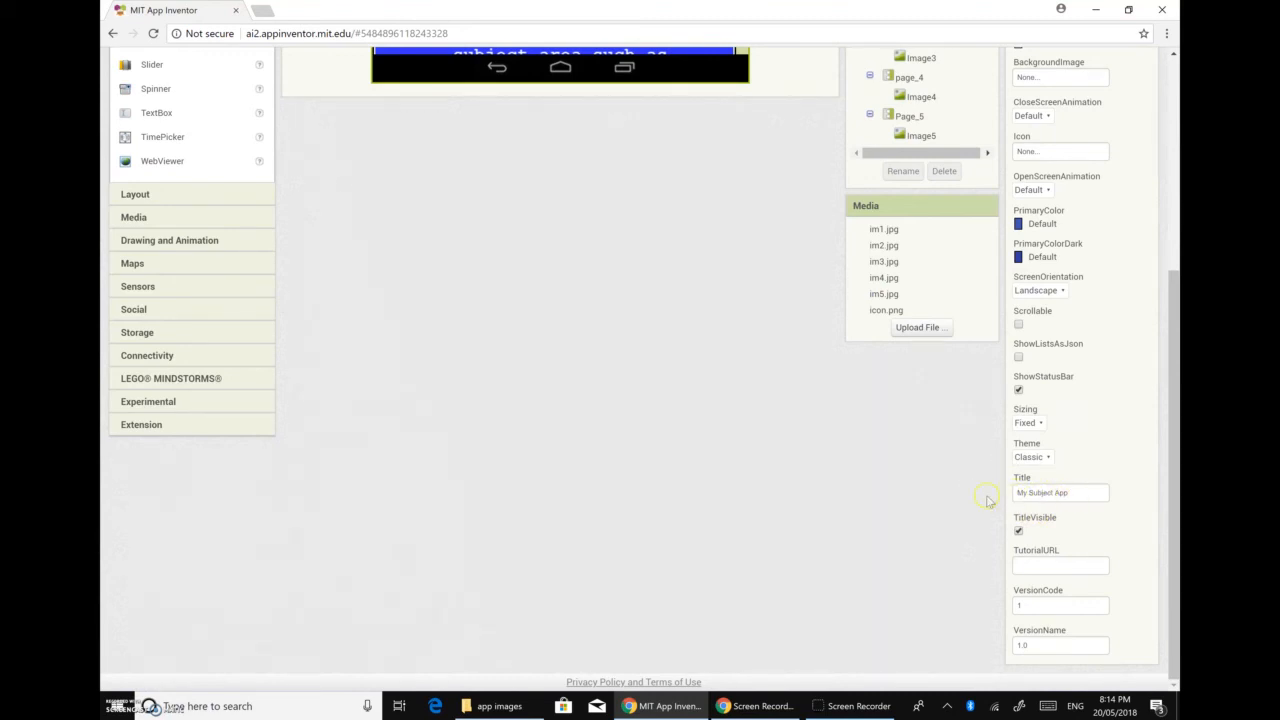
scroll(1071, 491, up, 5)
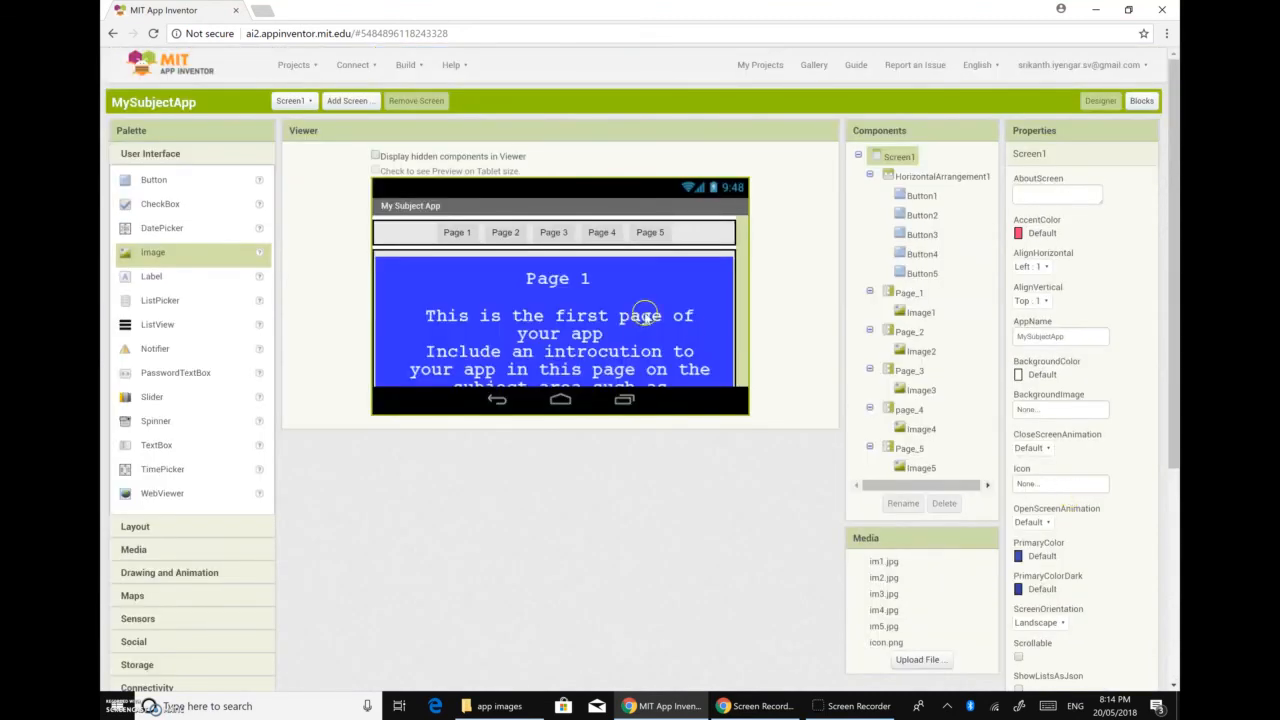
Step: Examine the properties of Button1 through Button5 by selecting each page button in the Viewer
click(462, 234)
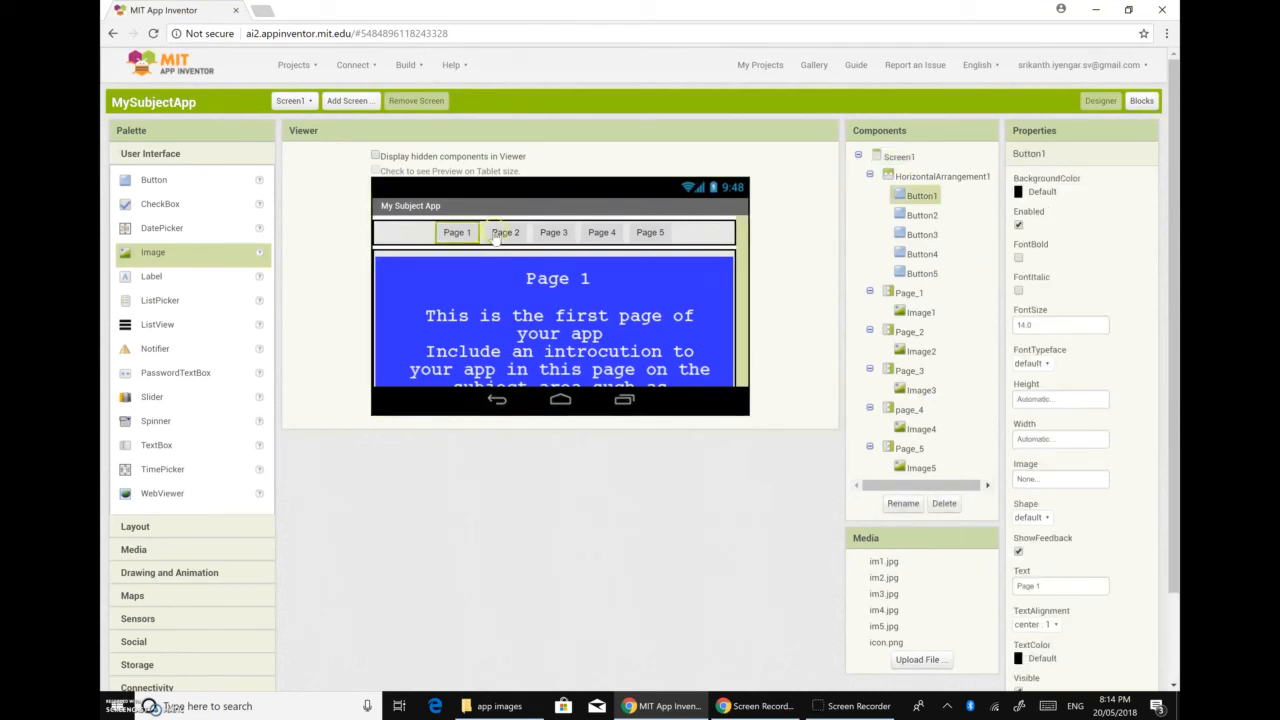
click(500, 234)
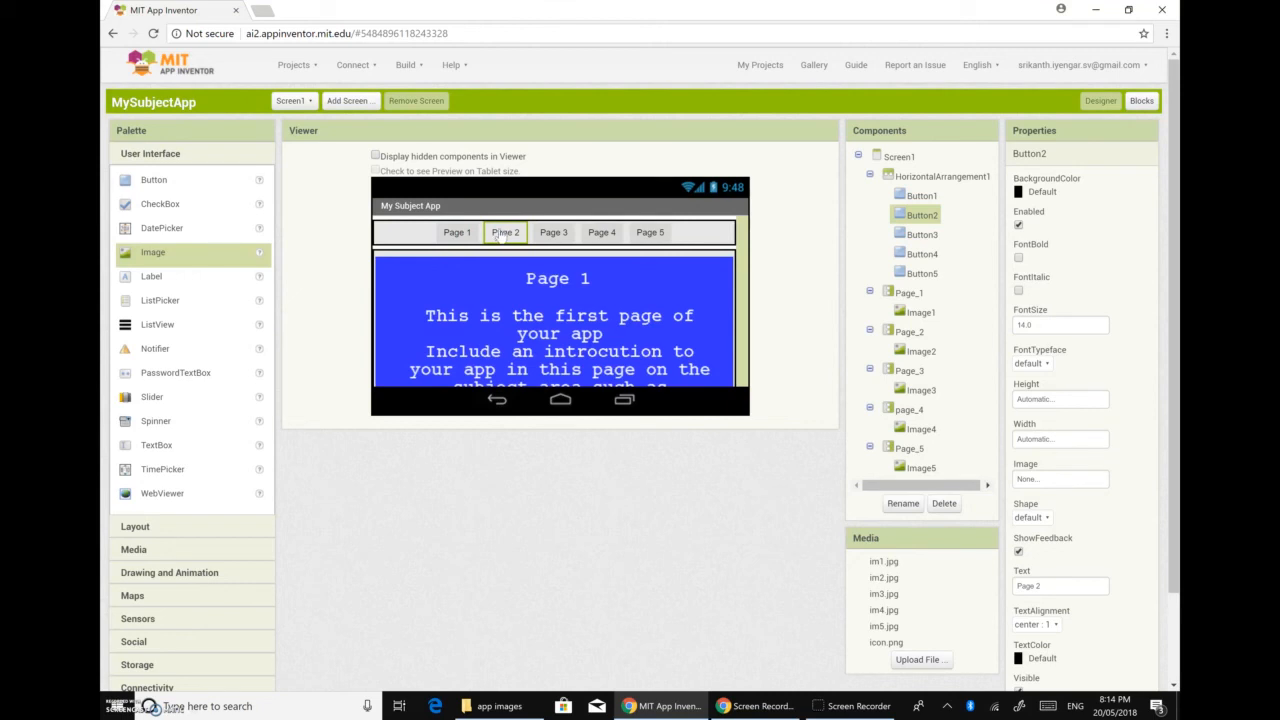
click(556, 233)
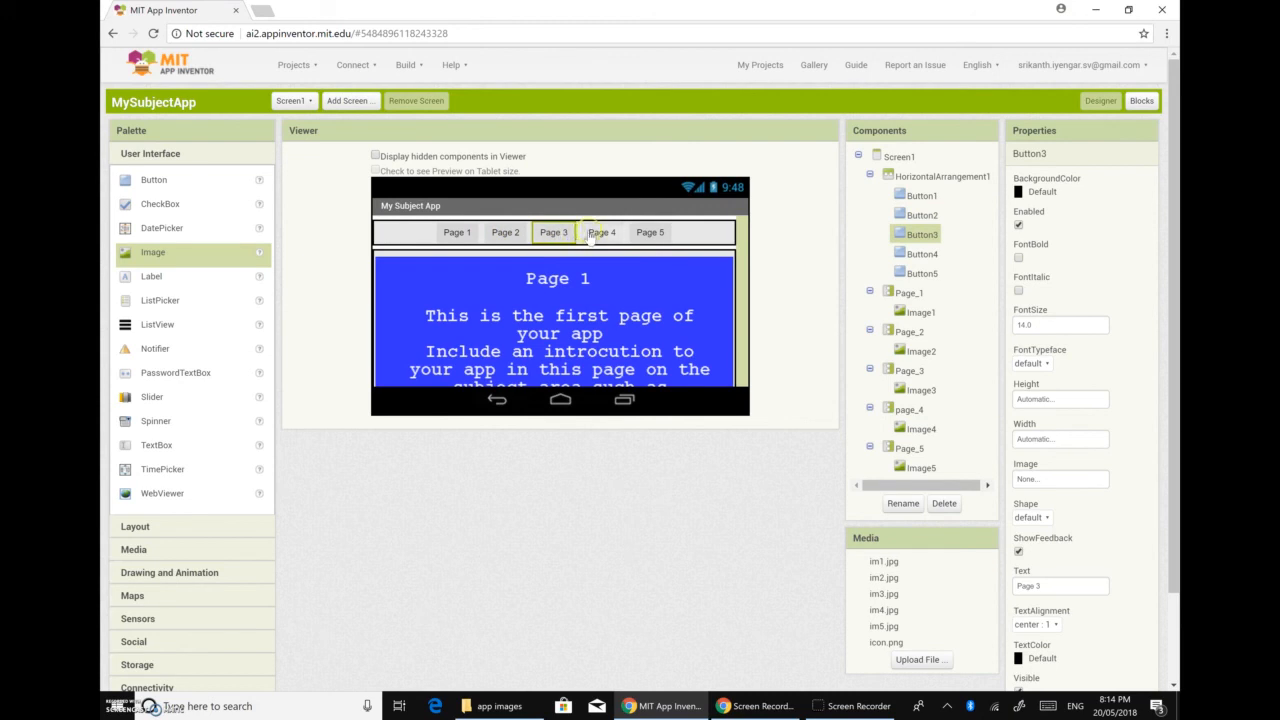
scroll(601, 318, down, 1)
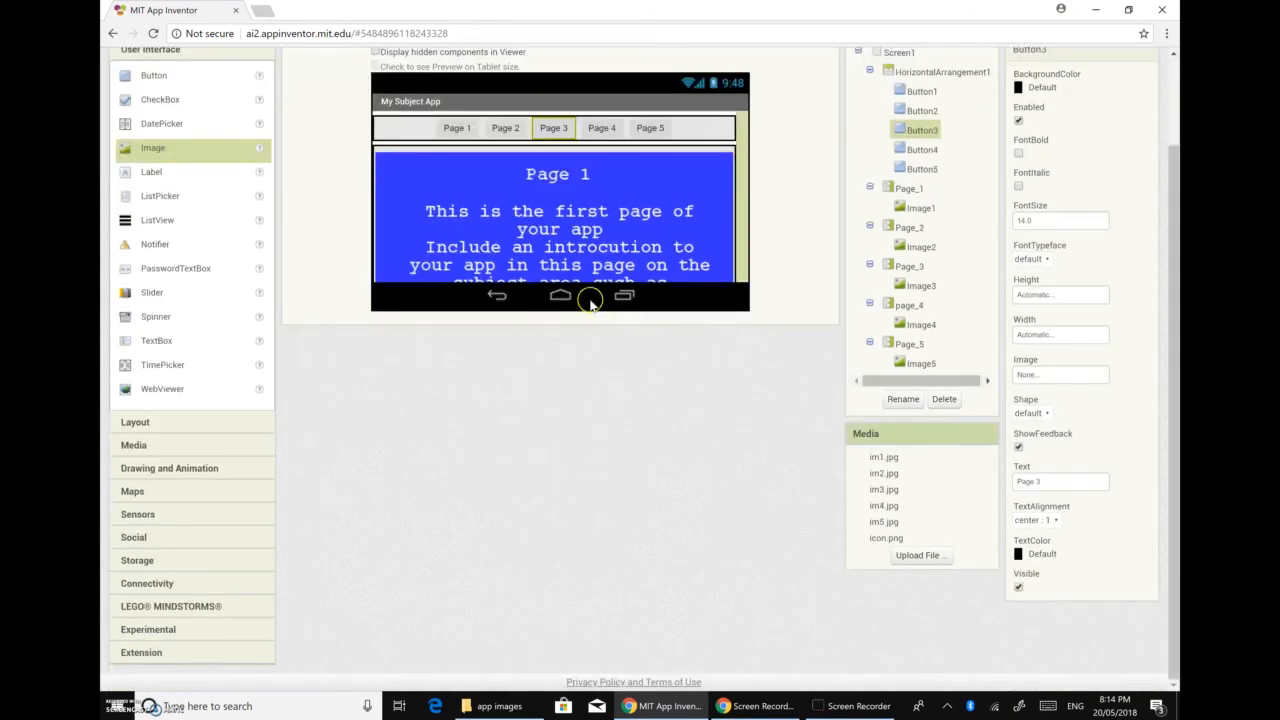
click(605, 127)
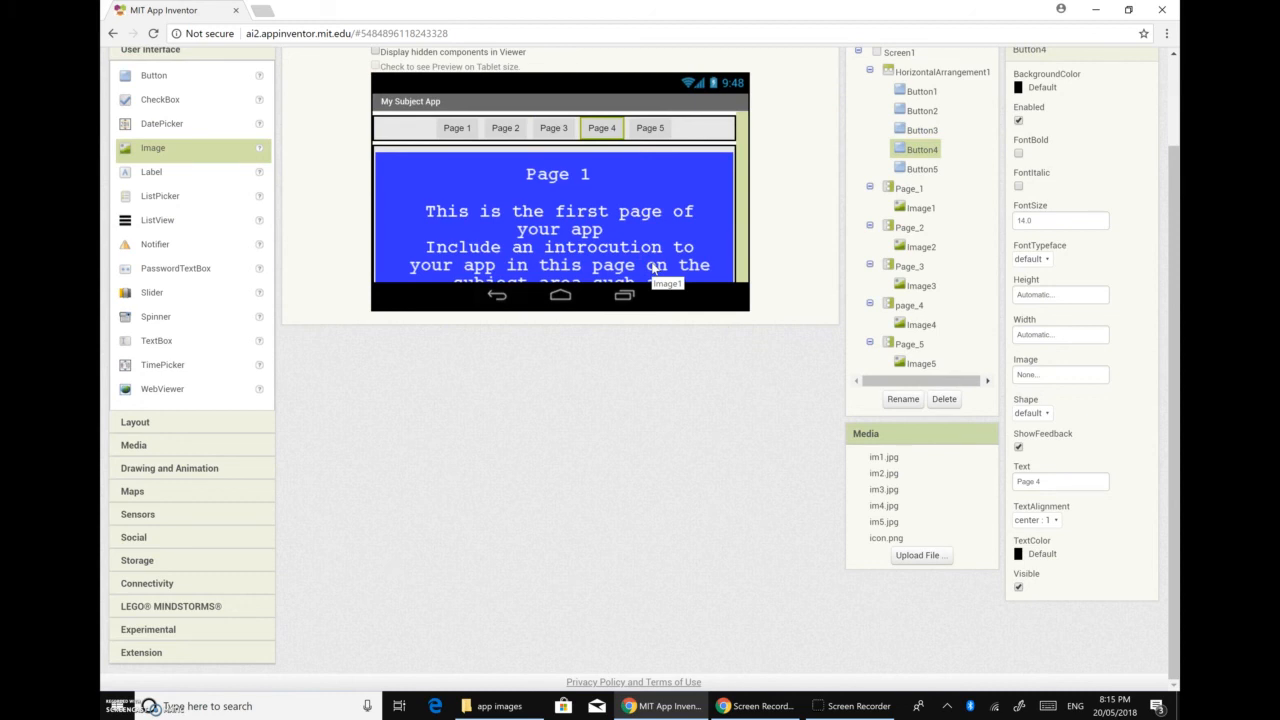
click(650, 128)
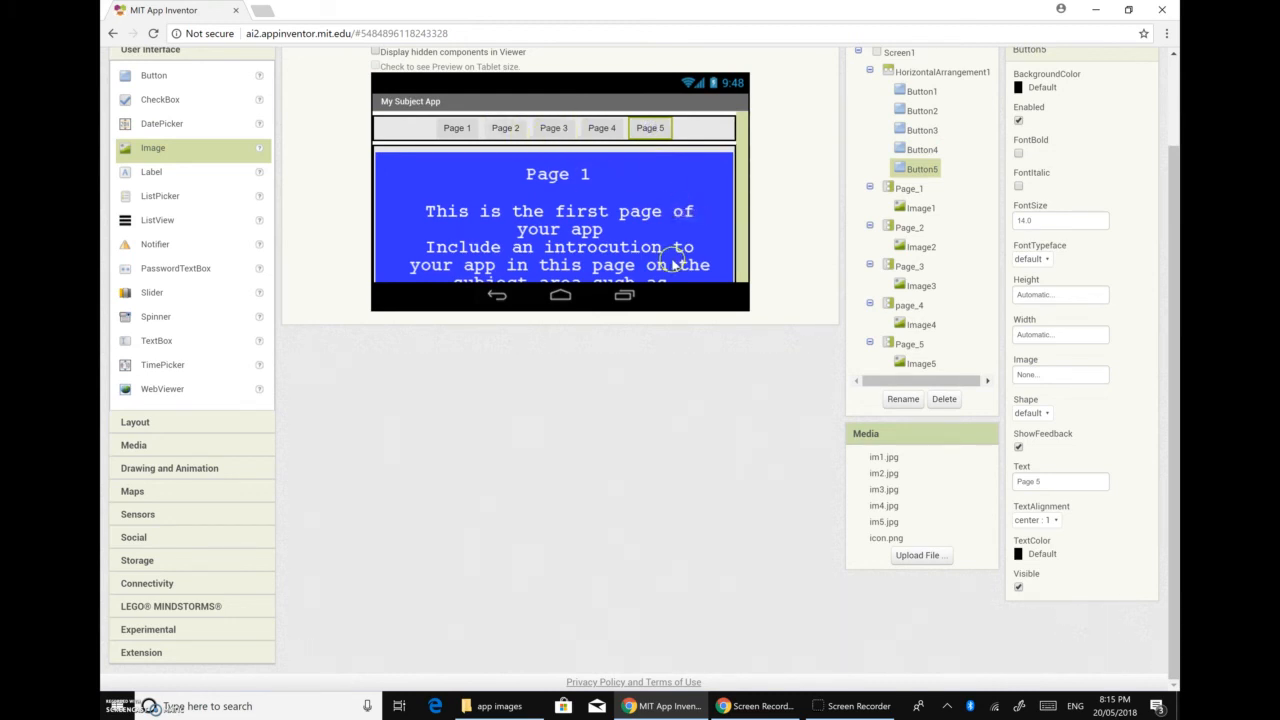
scroll(668, 258, up, 1)
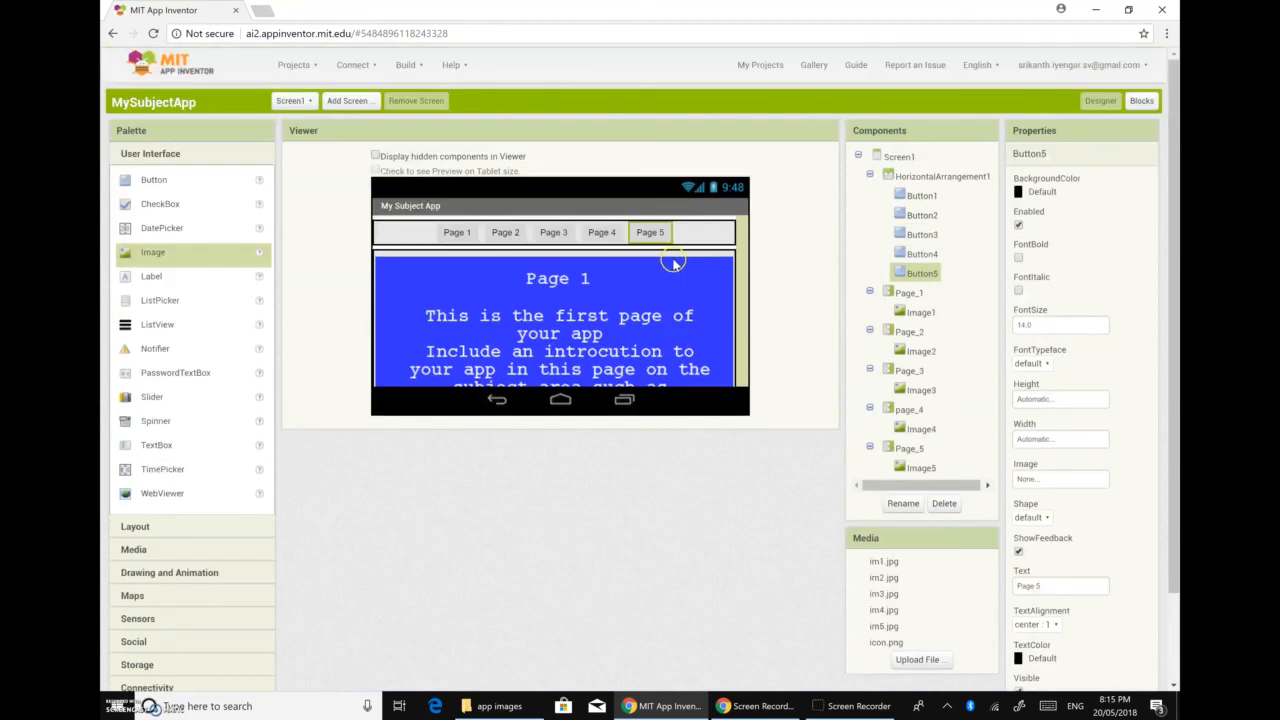
click(416, 70)
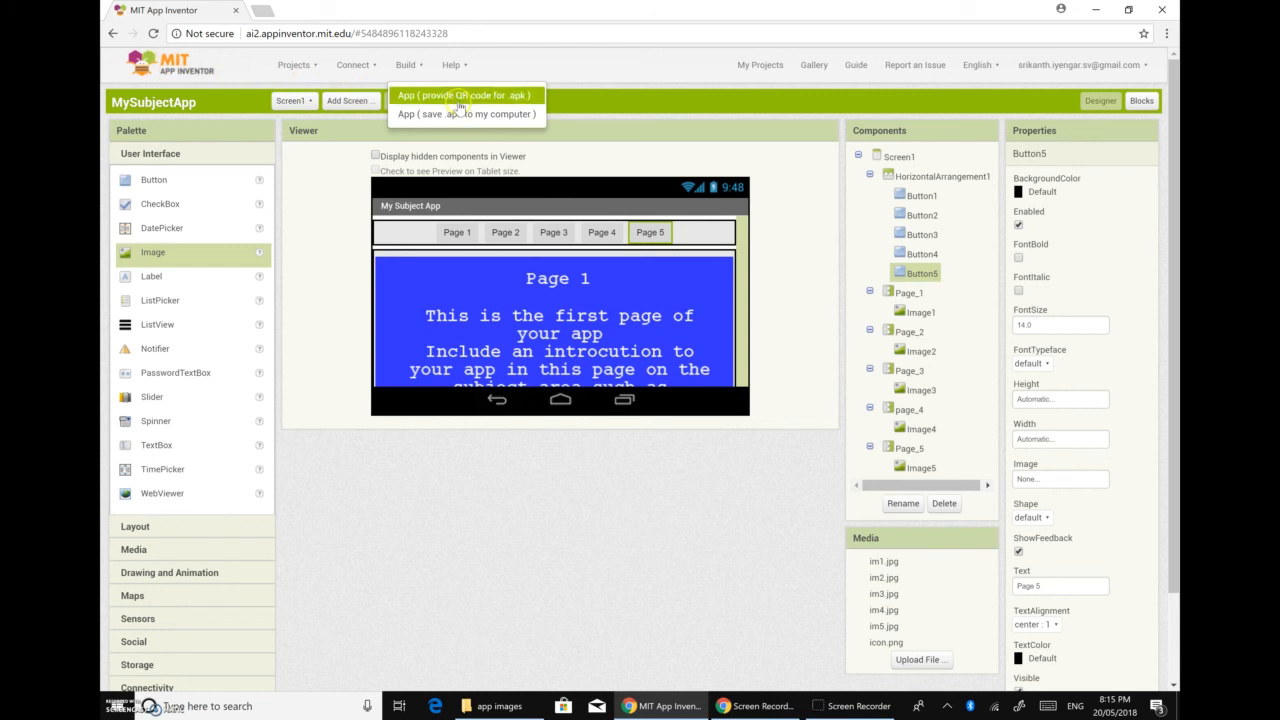
click(600, 490)
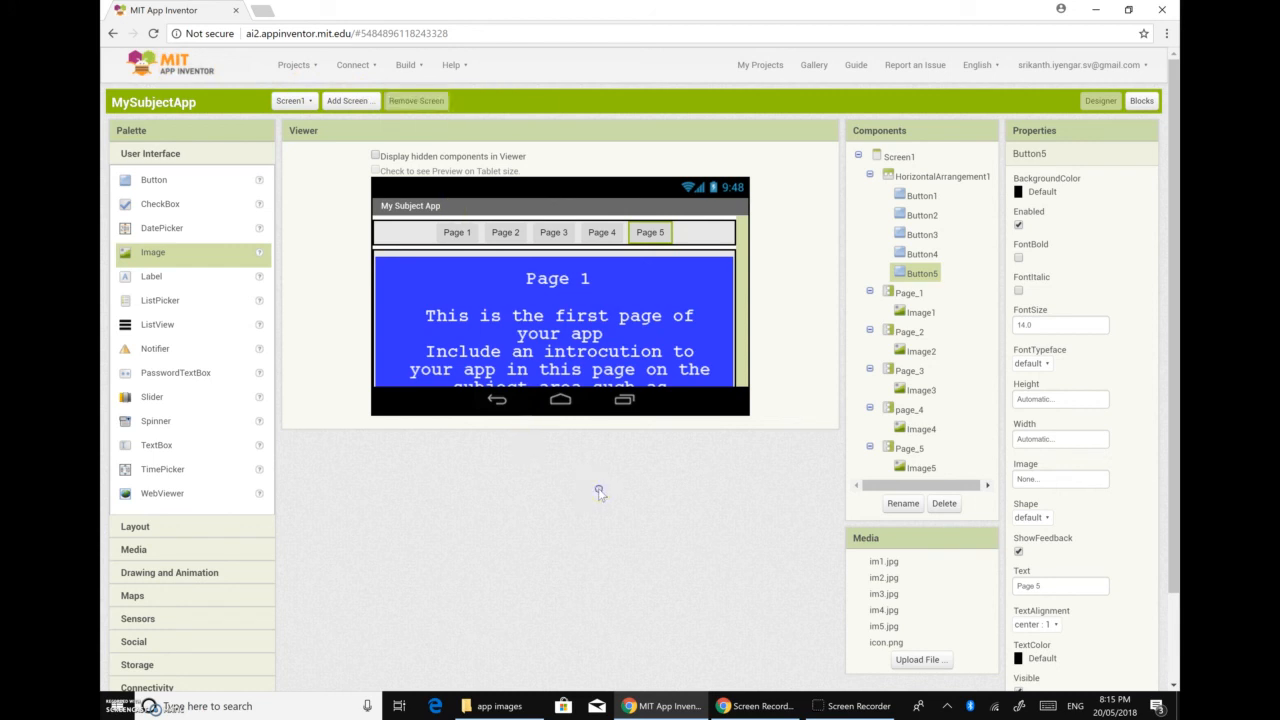
scroll(1075, 493, down, 2)
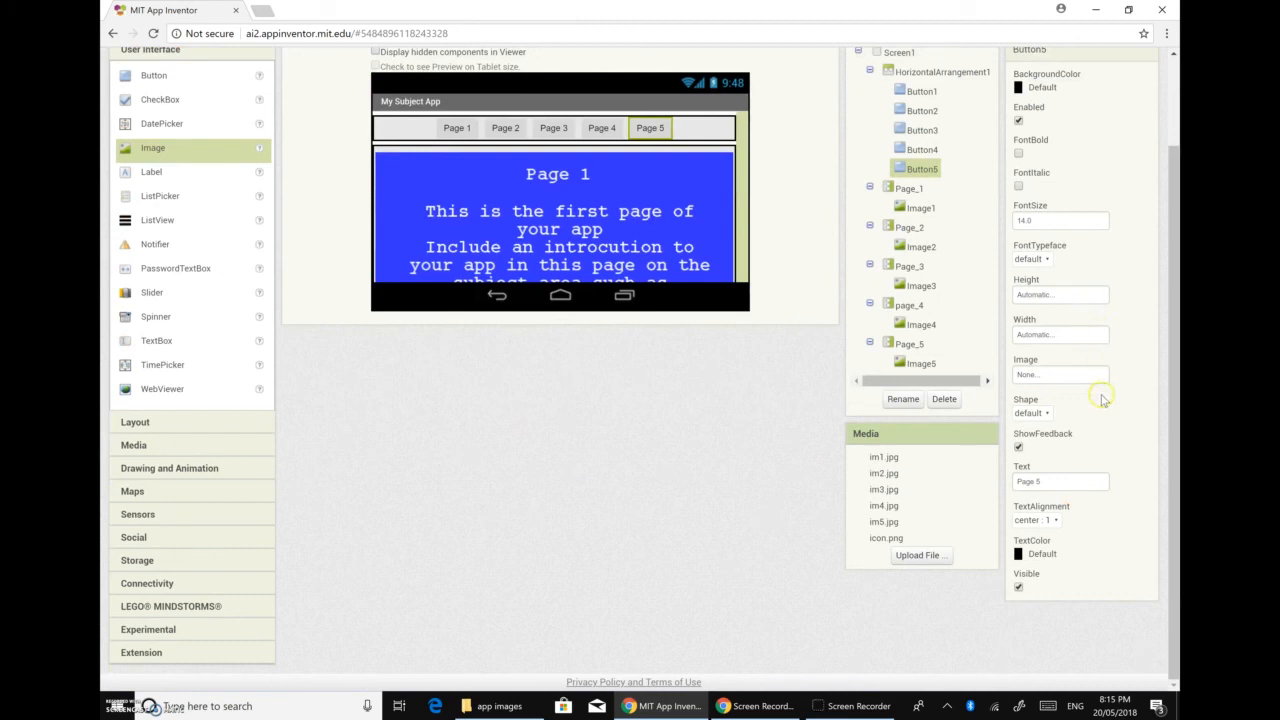
scroll(1100, 398, up, 2)
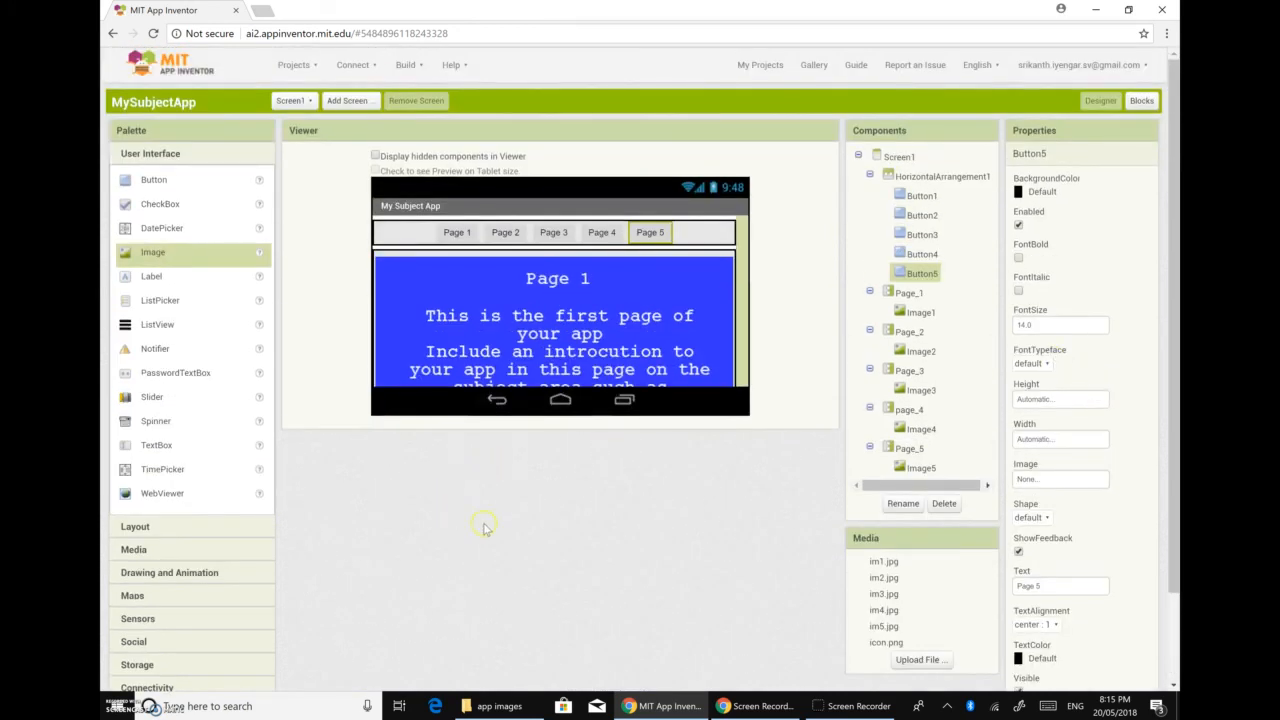
Step: Set Screen1's Icon property to icon.png
click(899, 157)
scroll(1124, 495, down, 3)
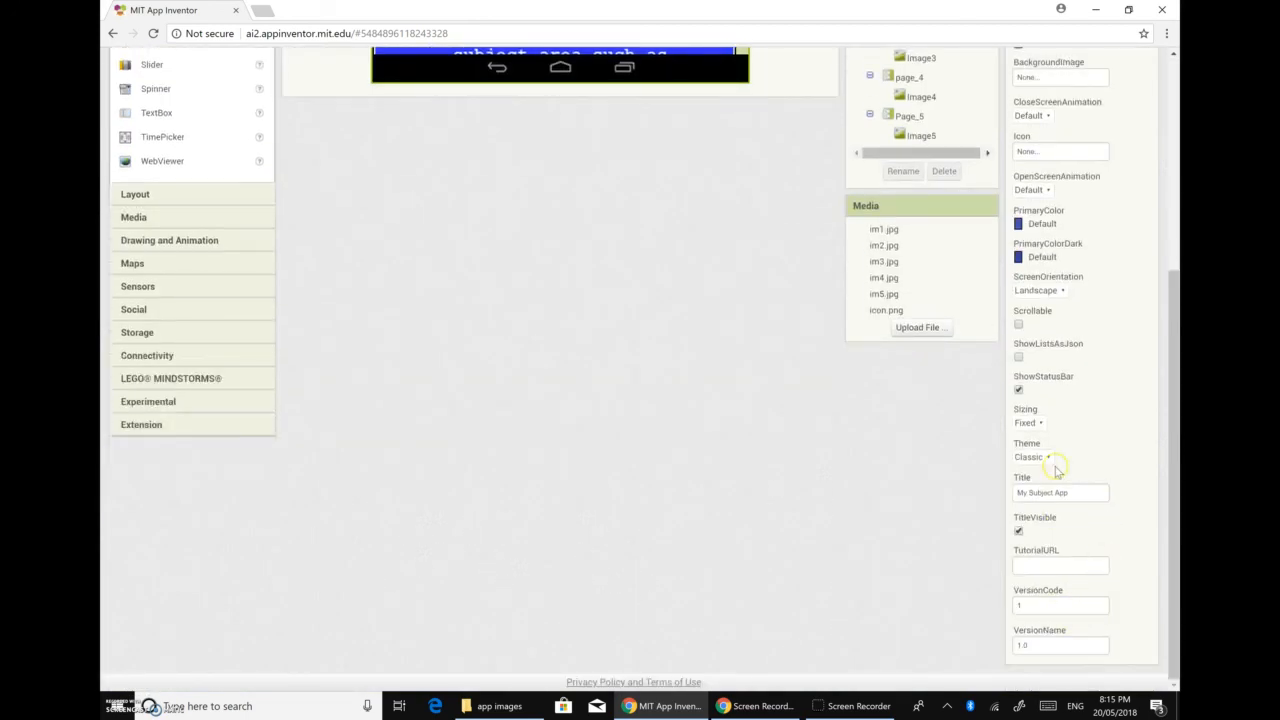
scroll(1040, 245, up, 1)
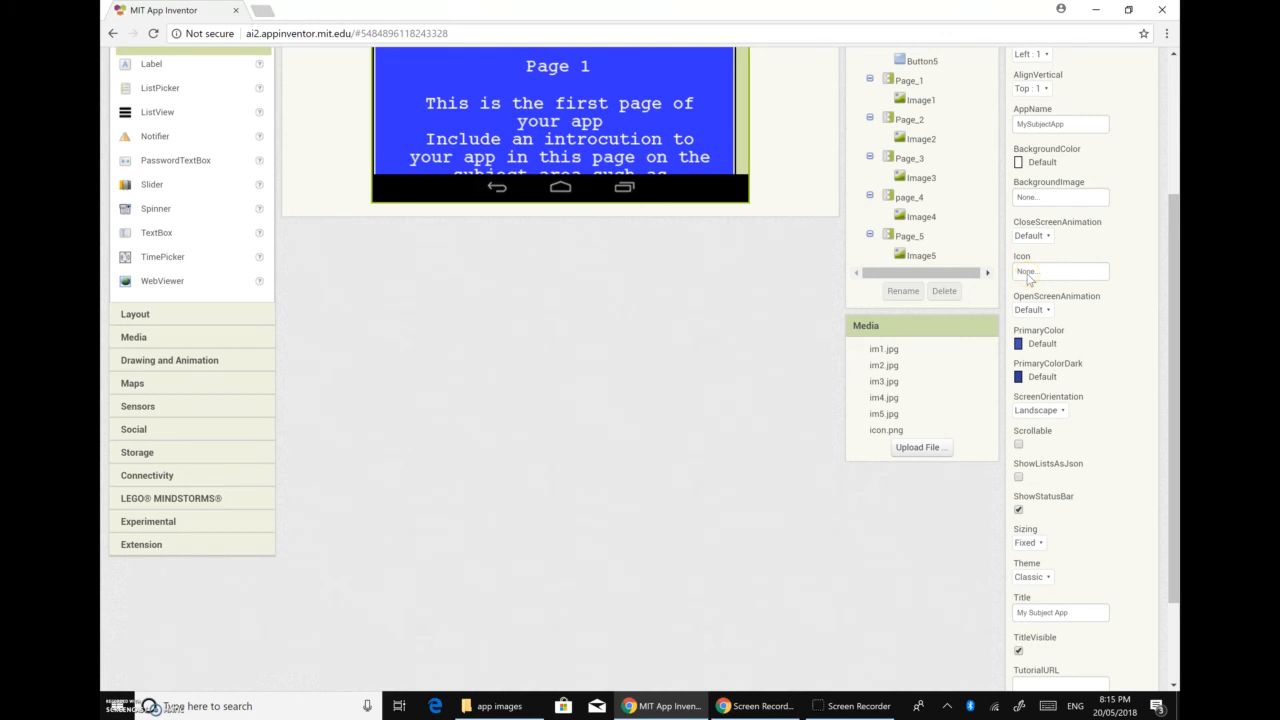
click(1027, 272)
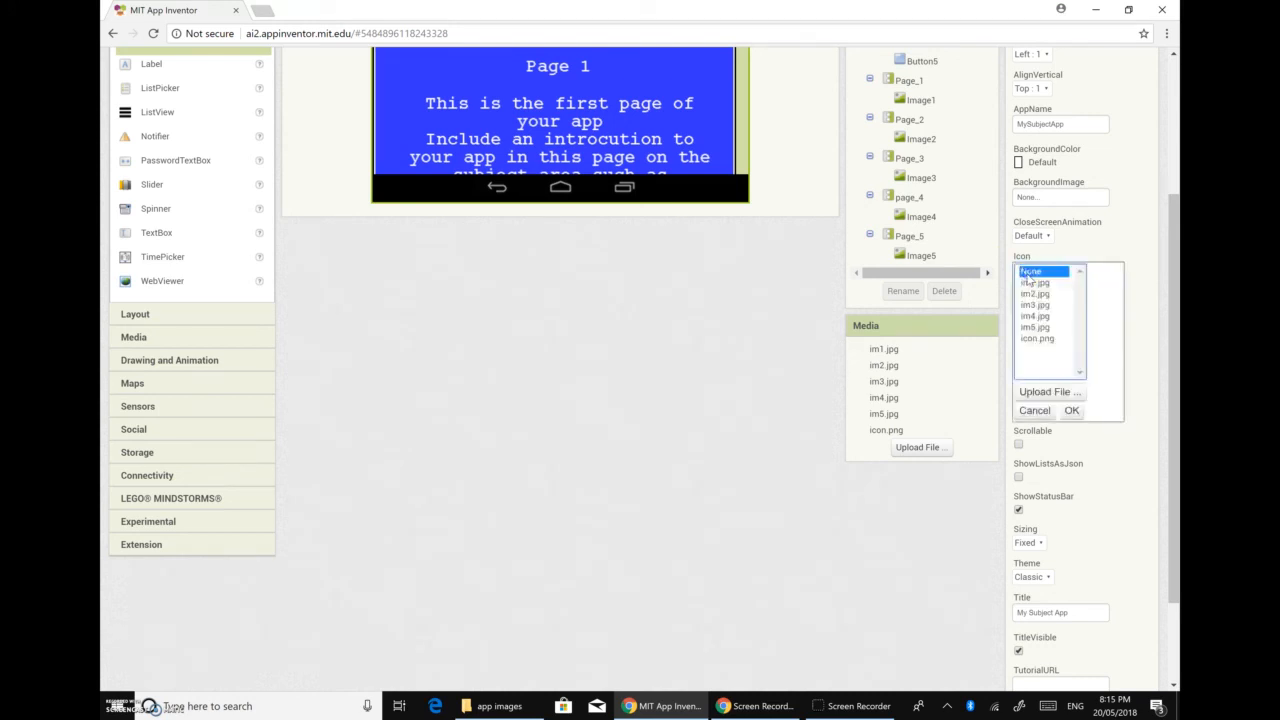
click(1031, 339)
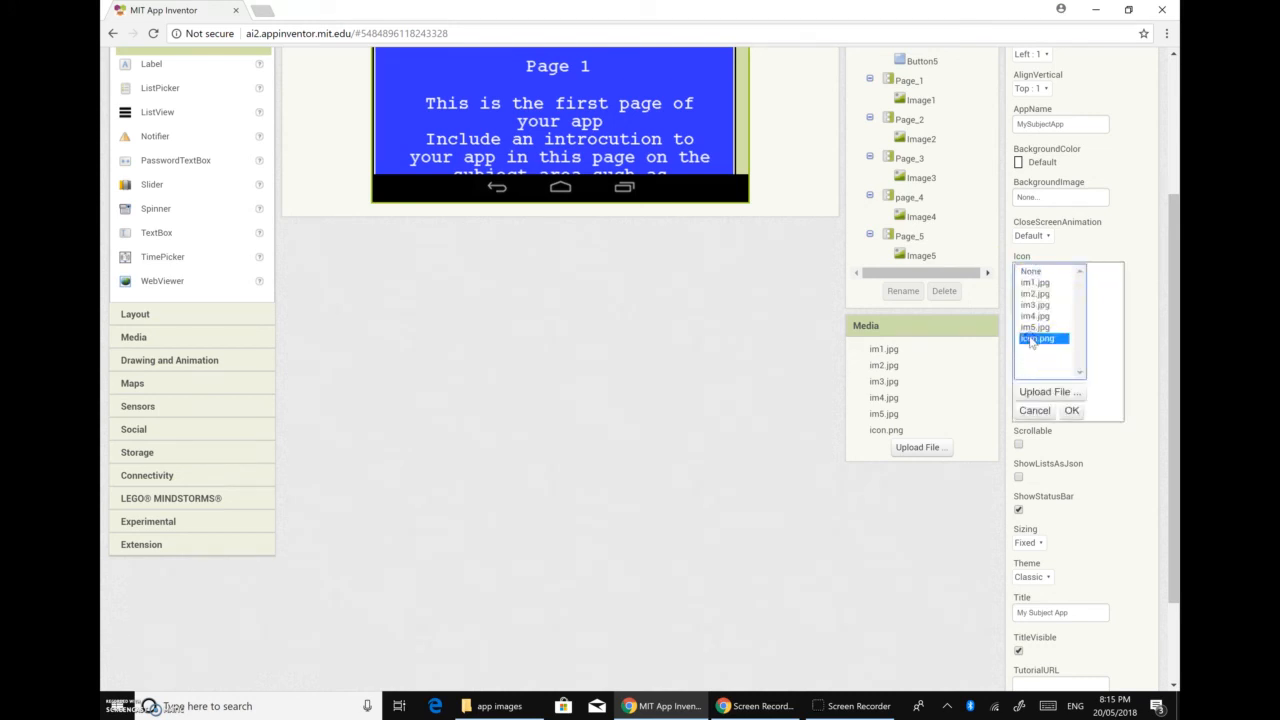
click(1070, 411)
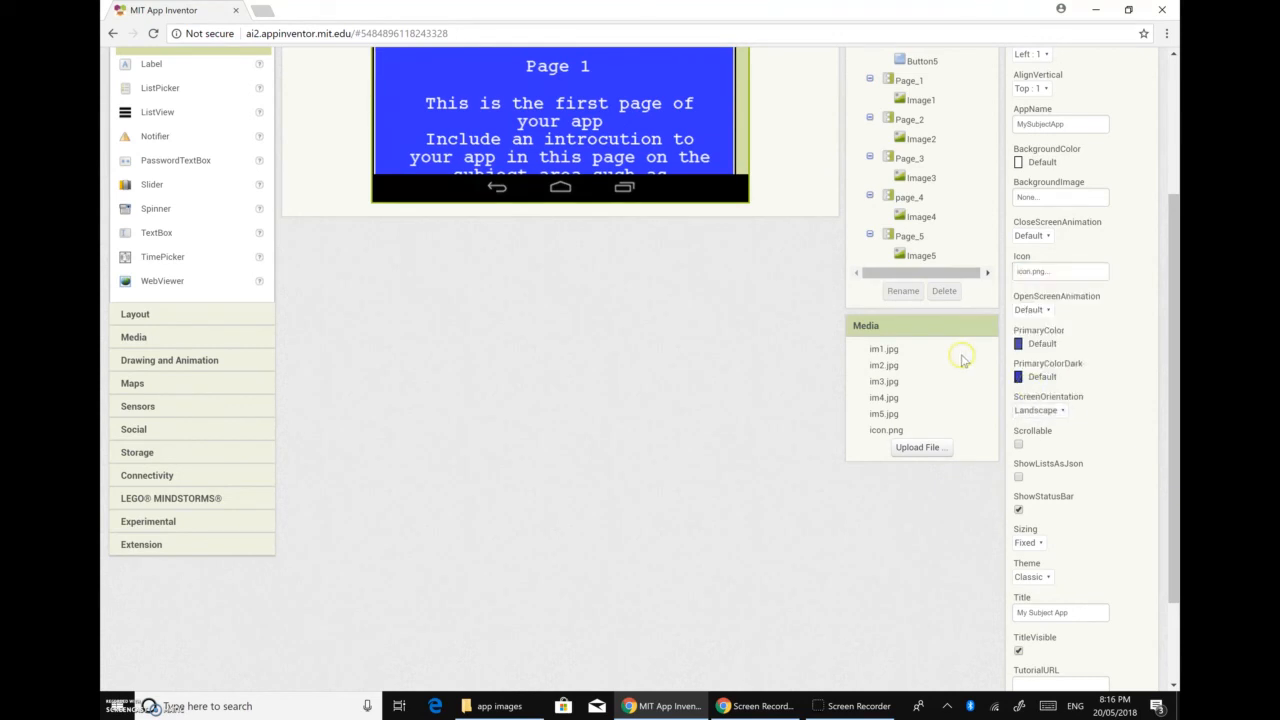
Step: Build MySubjectApp with the option that provides a QR code for the .apk
scroll(646, 331, up, 3)
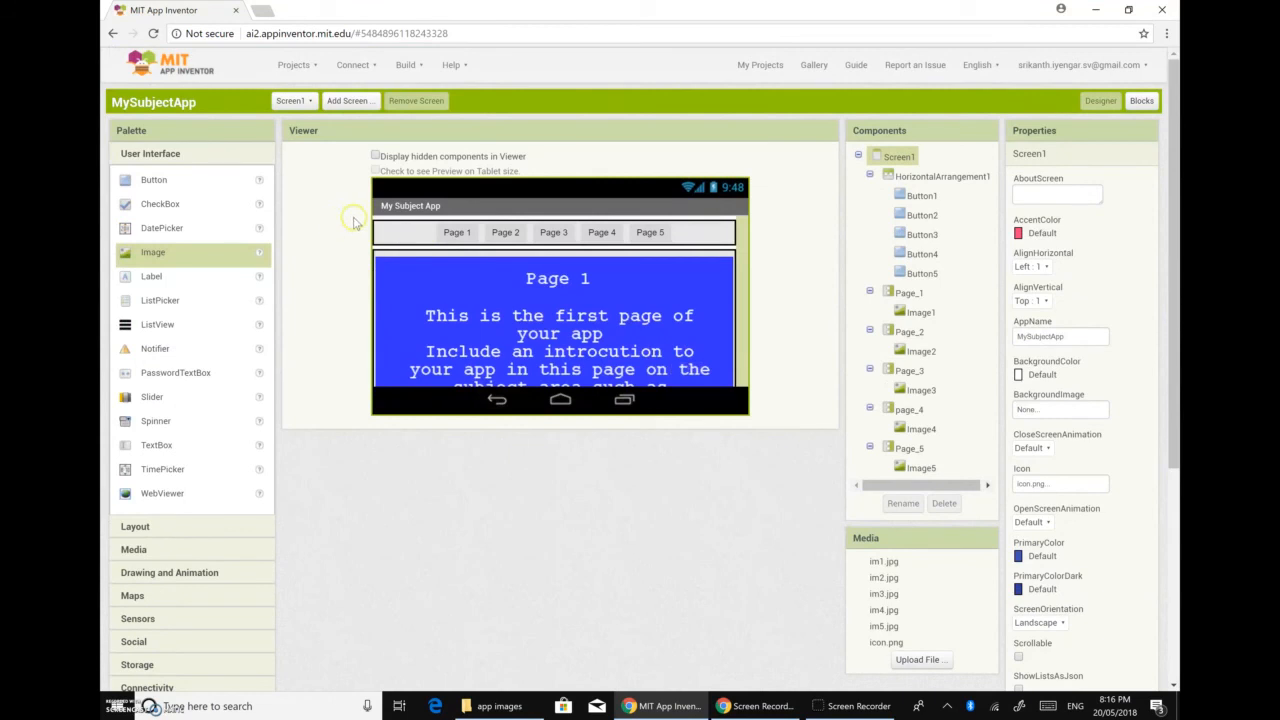
click(405, 64)
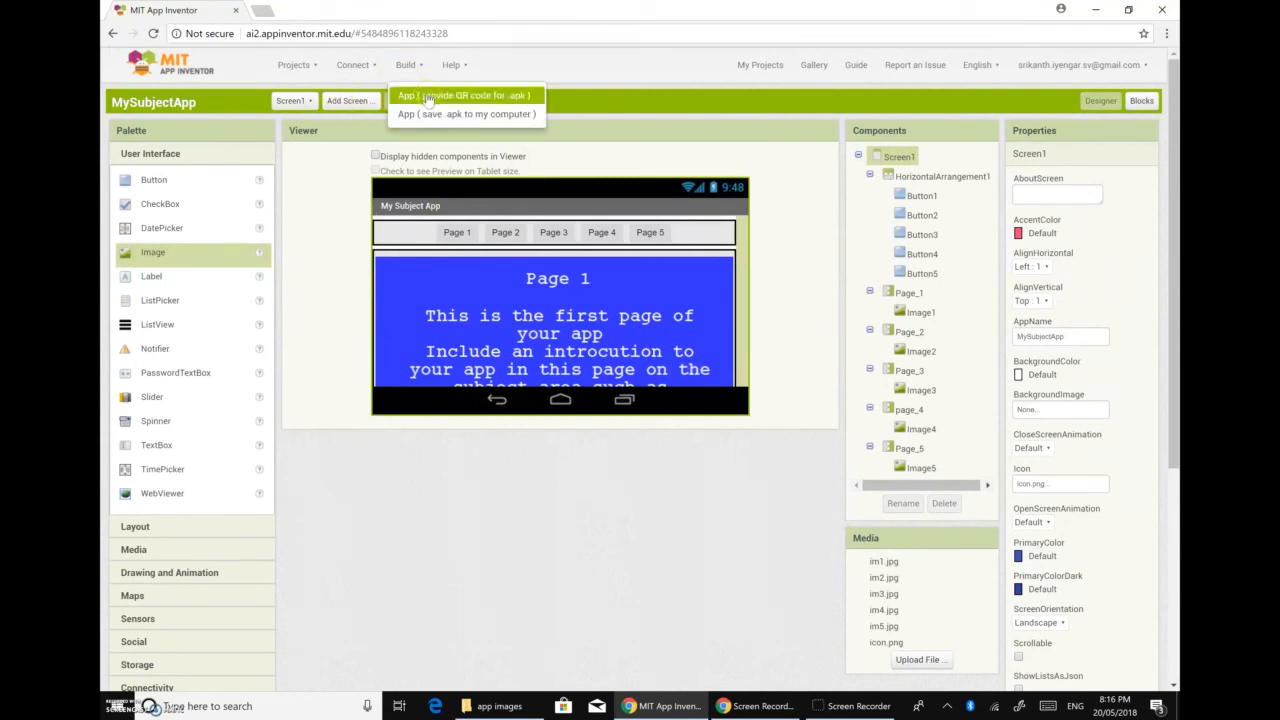
click(428, 96)
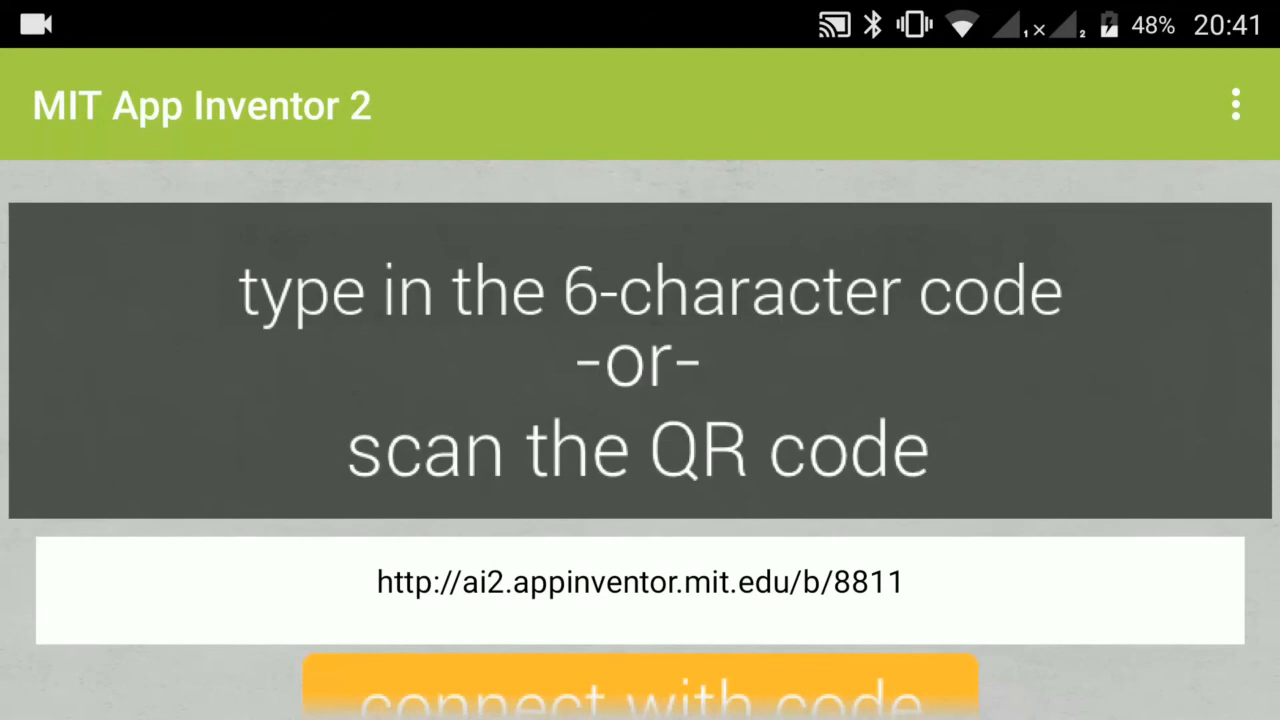
Step: Switch to the MIT App Inventor 2 companion on the phone, scan the QR code, and install the MySubjectApp update
scroll(640, 440, down, 5)
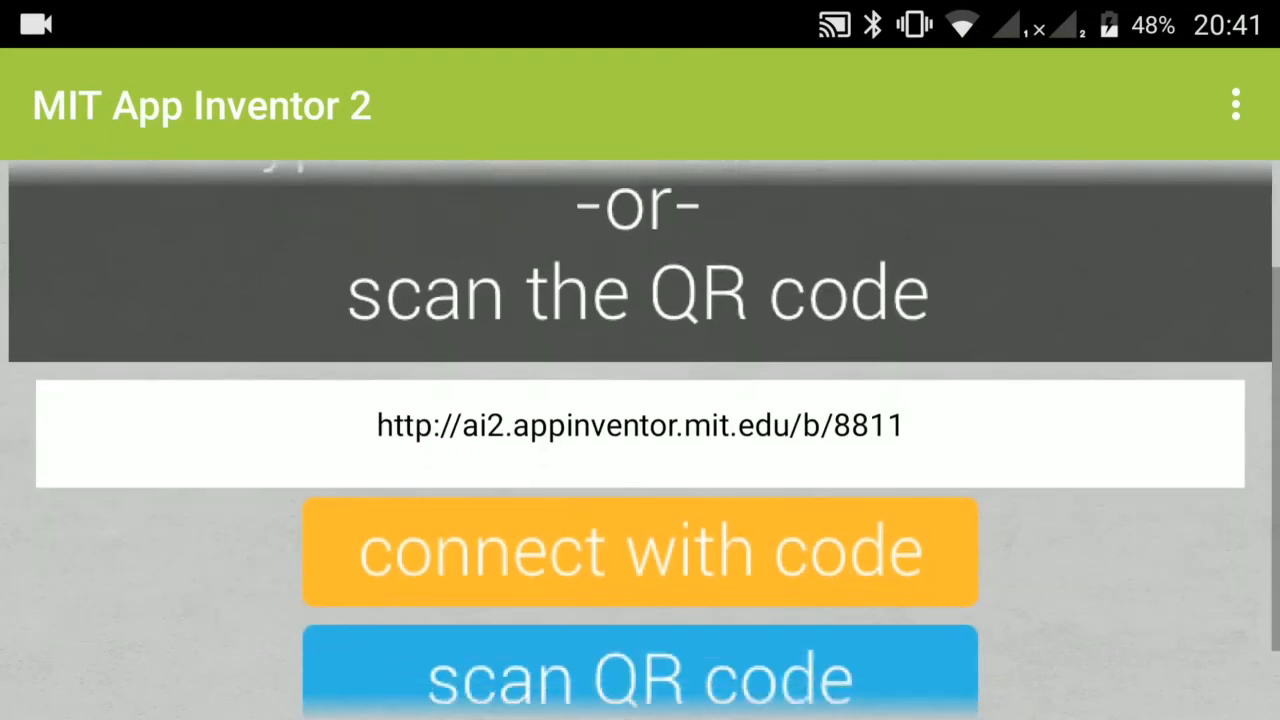
scroll(640, 440, up, 5)
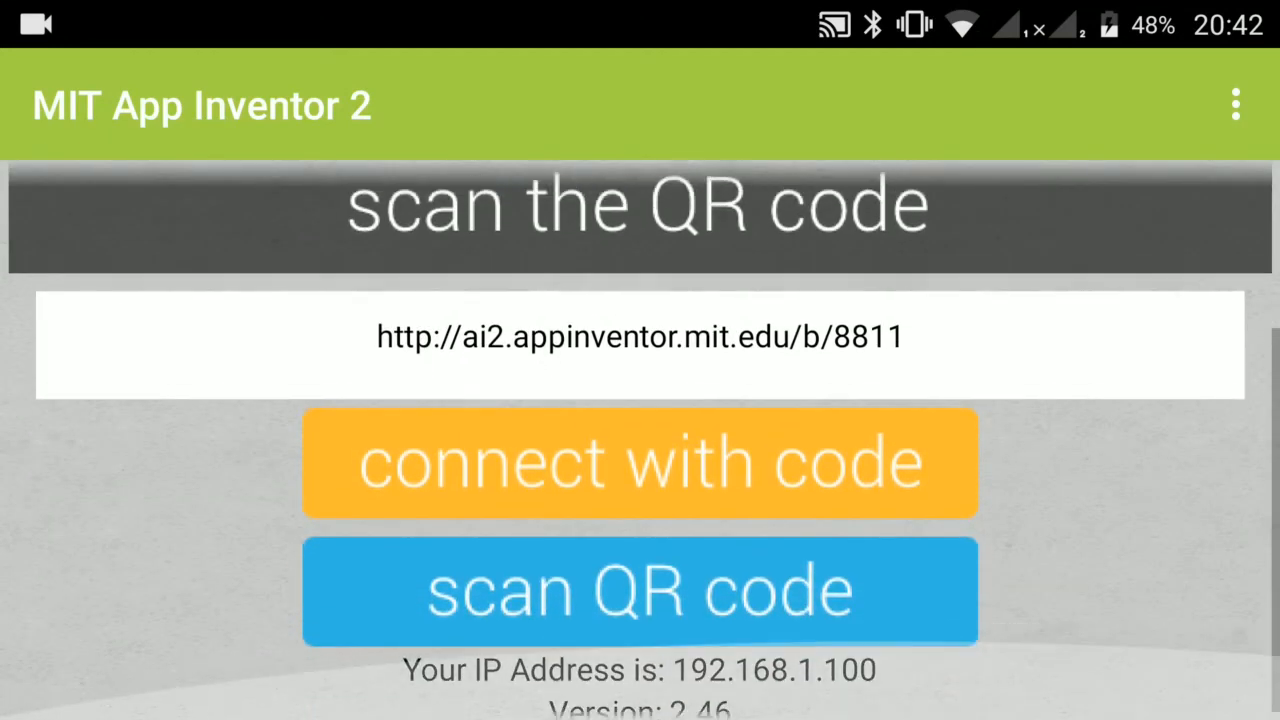
scroll(640, 440, down, 5)
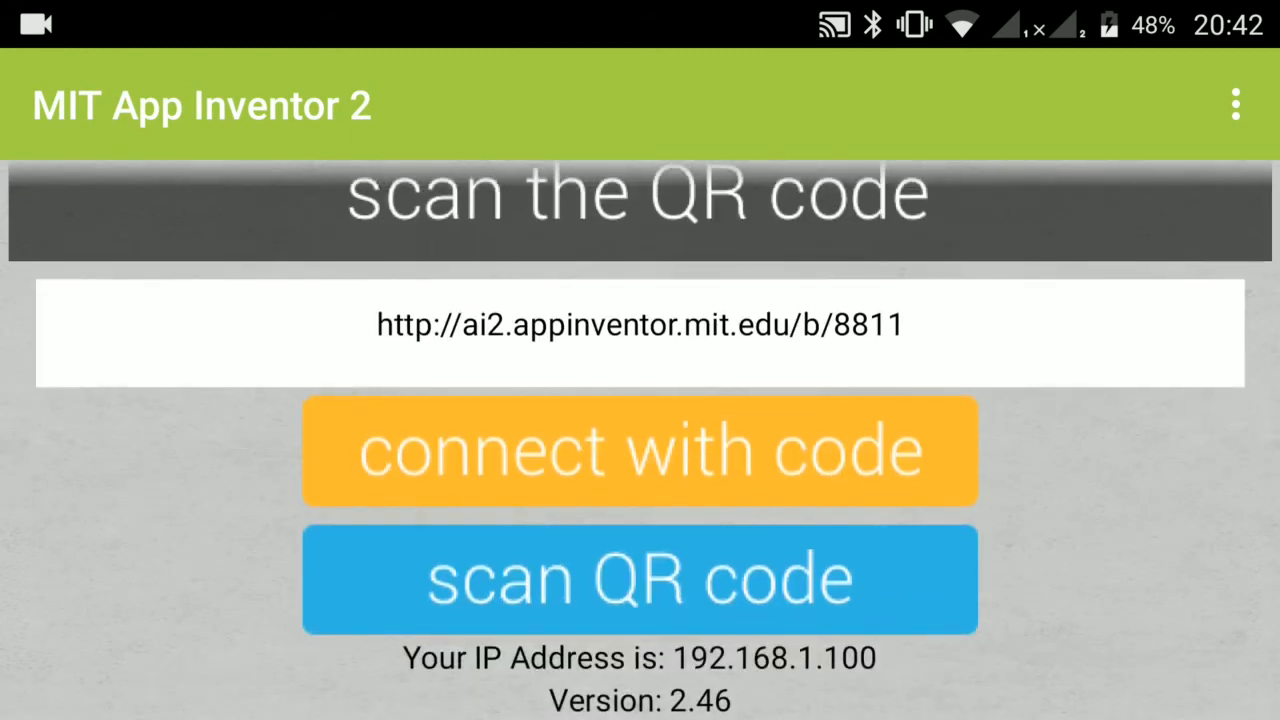
click(640, 579)
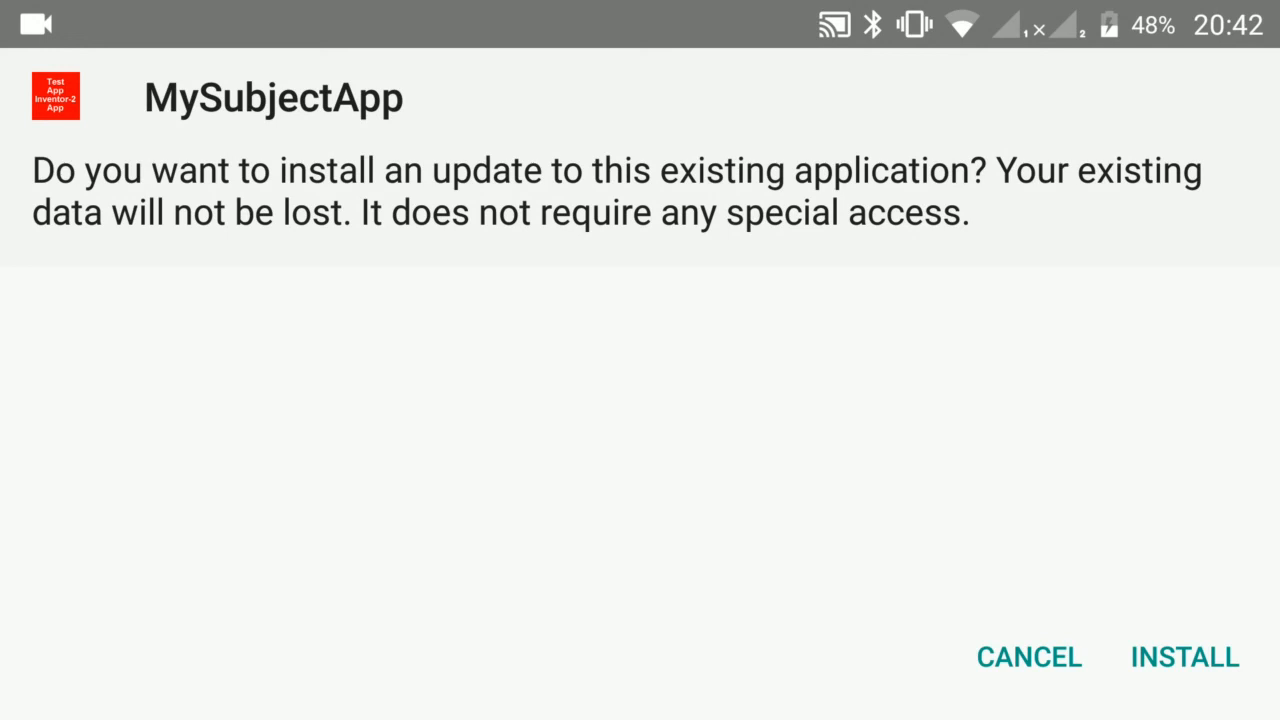
click(1185, 657)
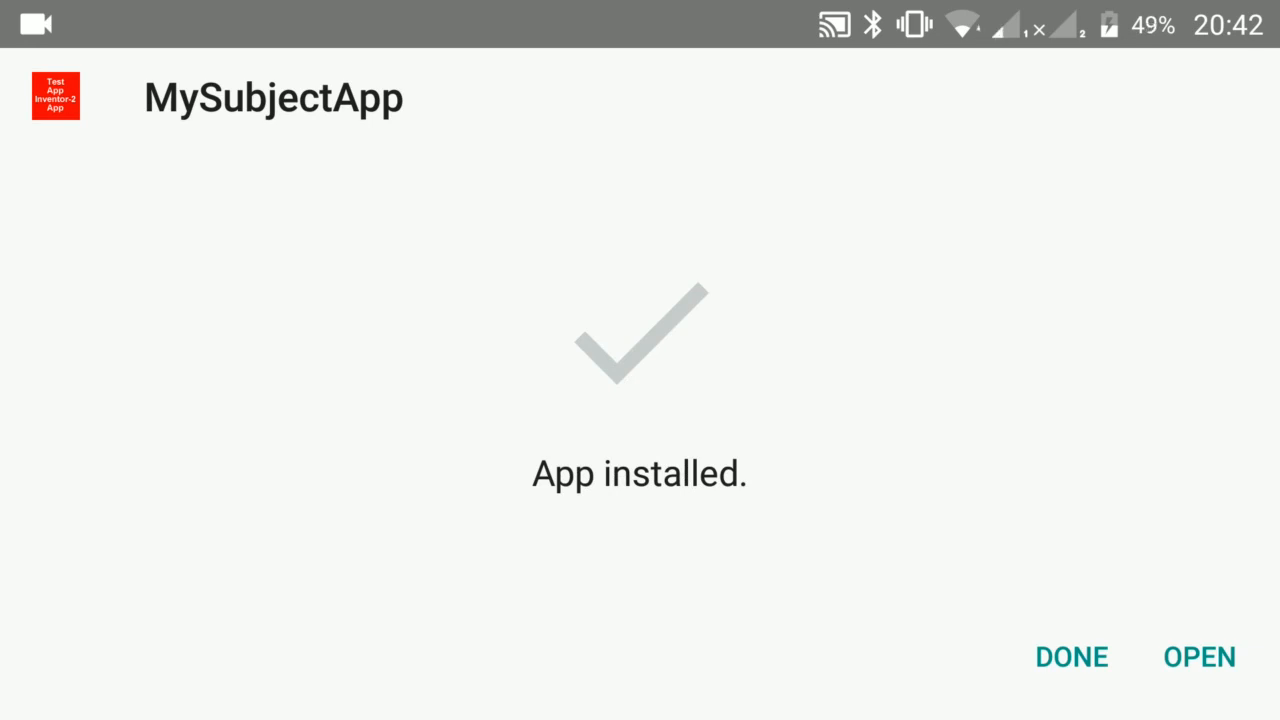
Step: Open the installed MySubjectApp on the phone and look through the full Page 1 picture
click(1199, 657)
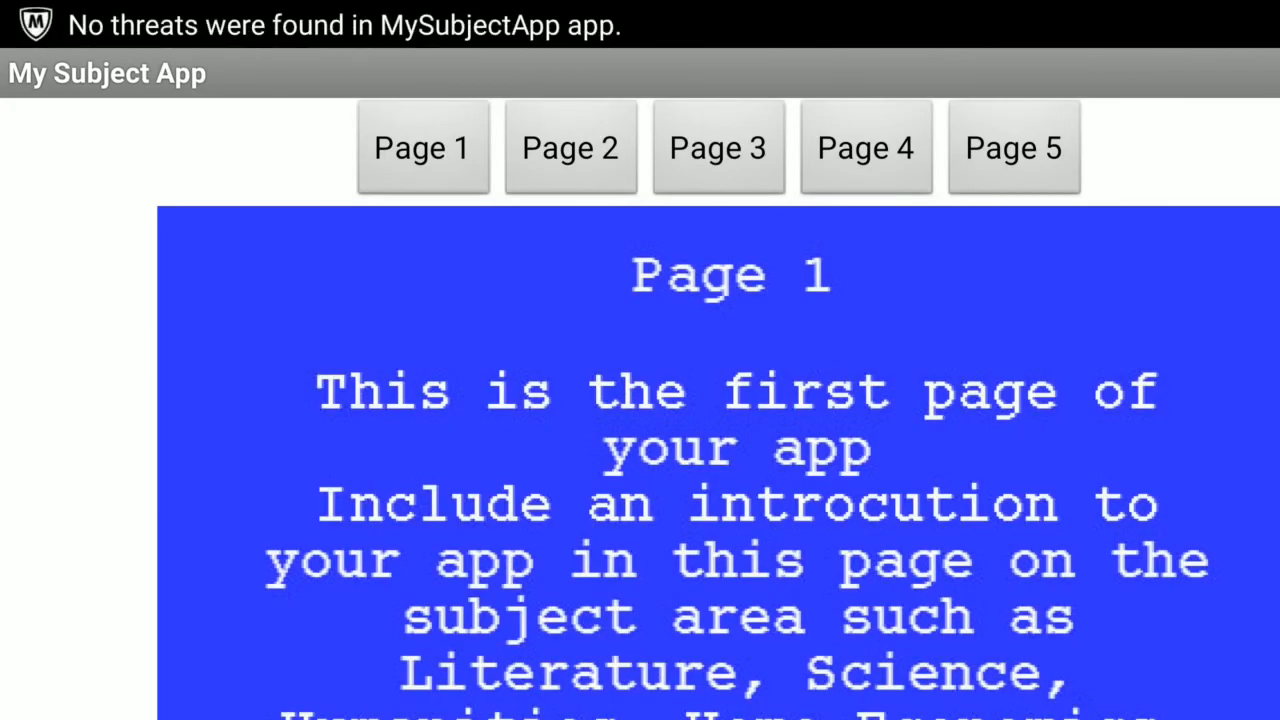
scroll(718, 462, down, 2)
scroll(718, 462, down, 3)
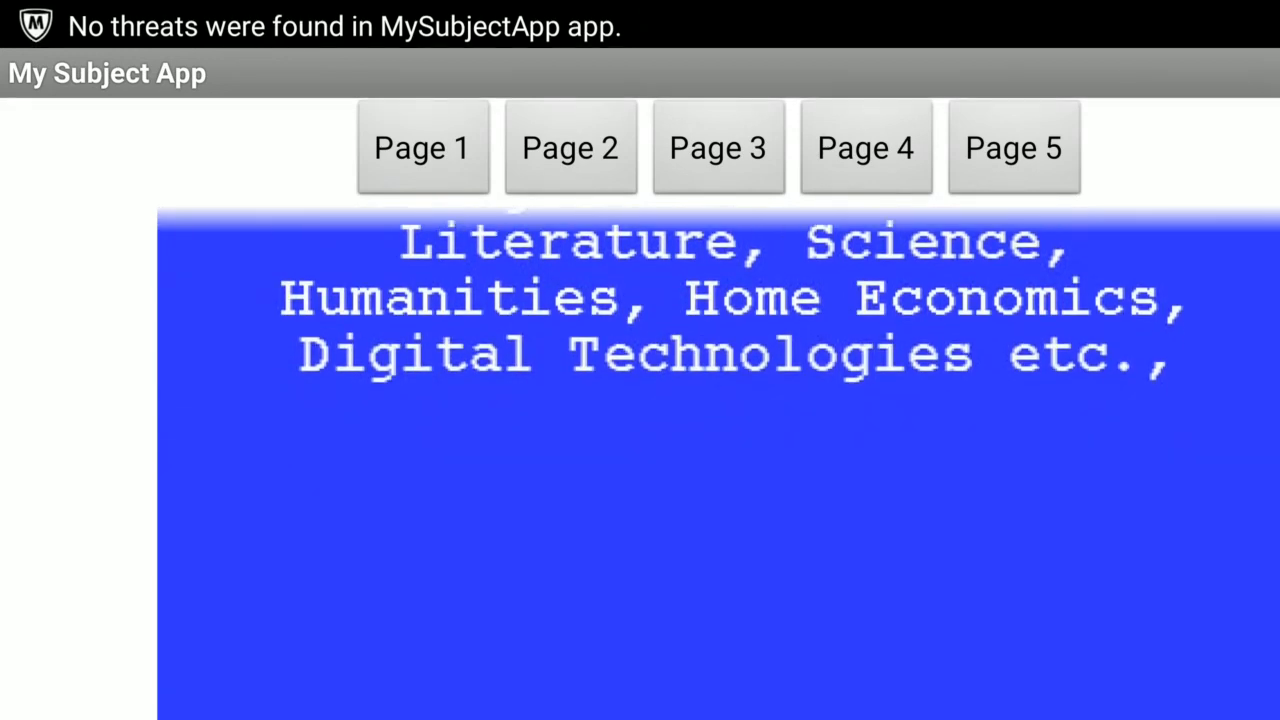
scroll(718, 462, up, 3)
scroll(718, 462, down, 3)
scroll(718, 462, up, 3)
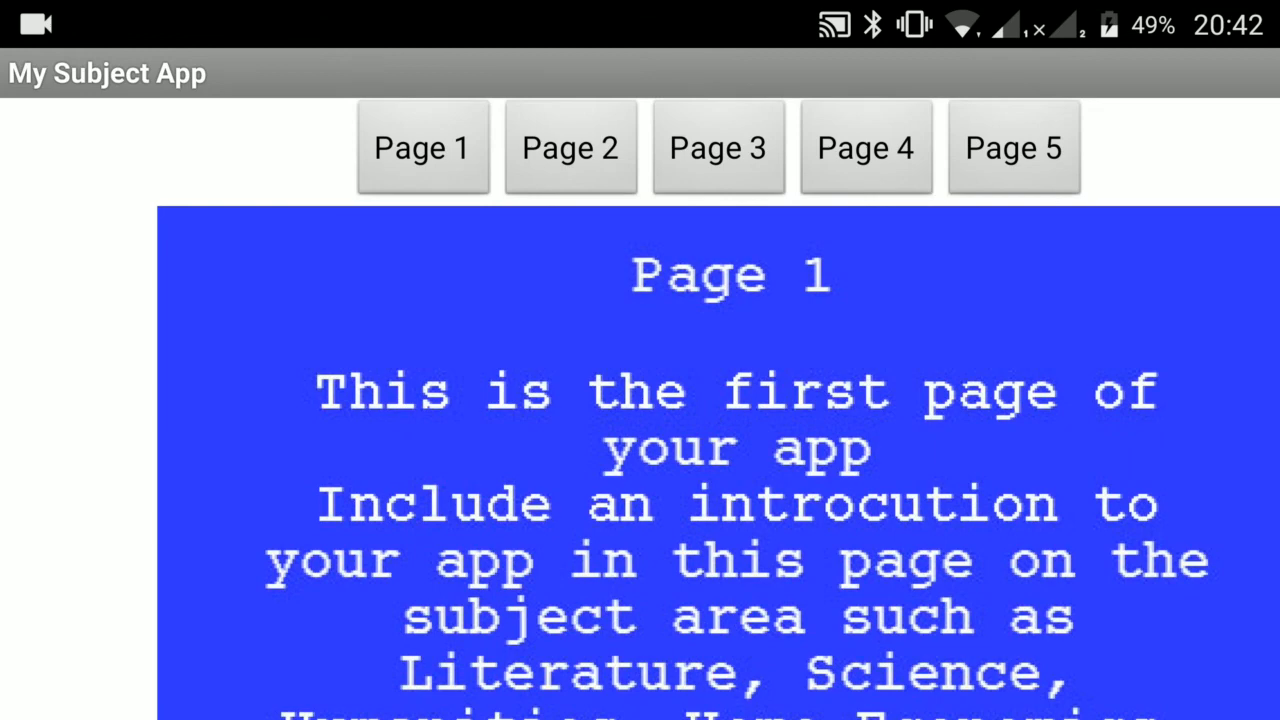
Step: Test the Page 2 button in the running app and read through the Page 2 picture
click(571, 148)
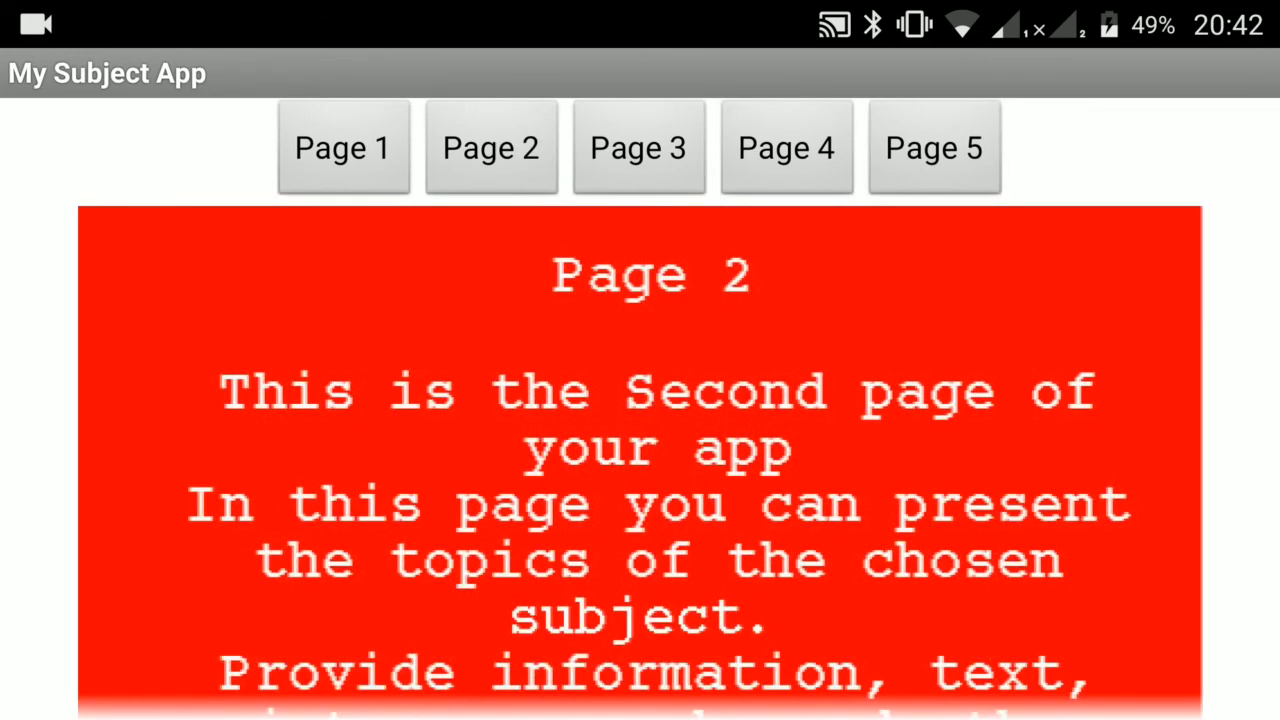
scroll(640, 460, down, 3)
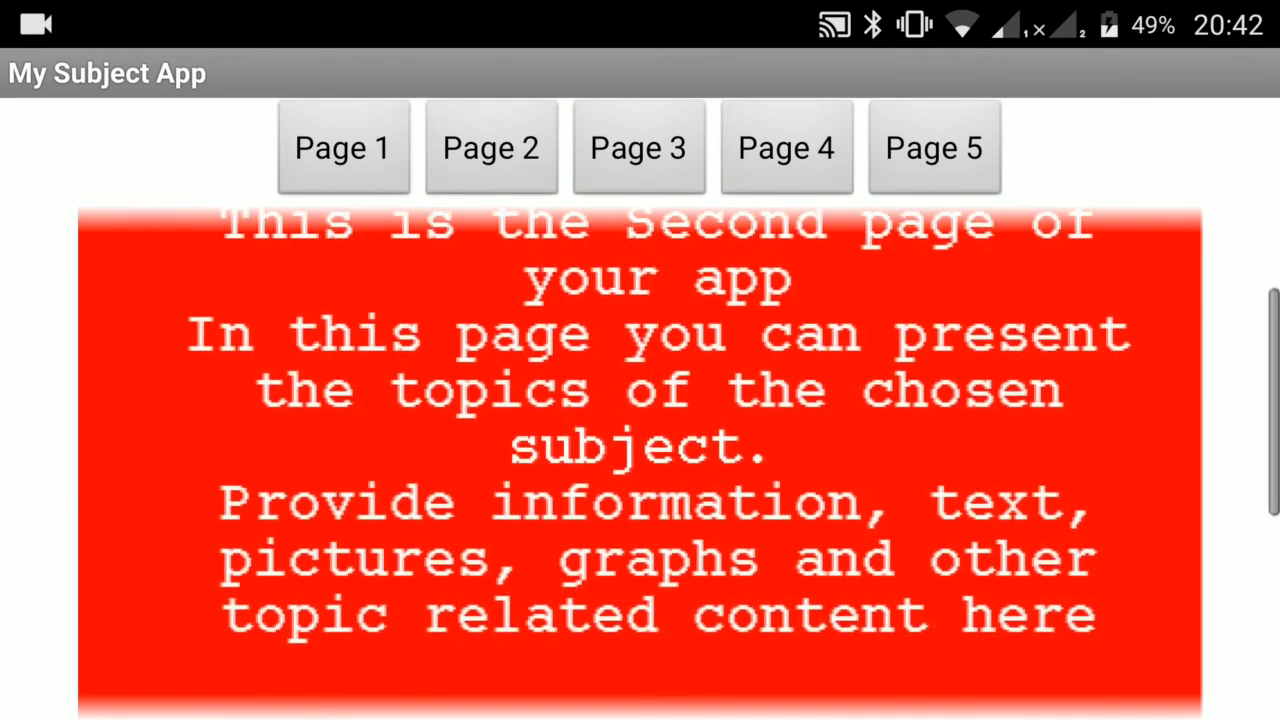
scroll(640, 460, down, 2)
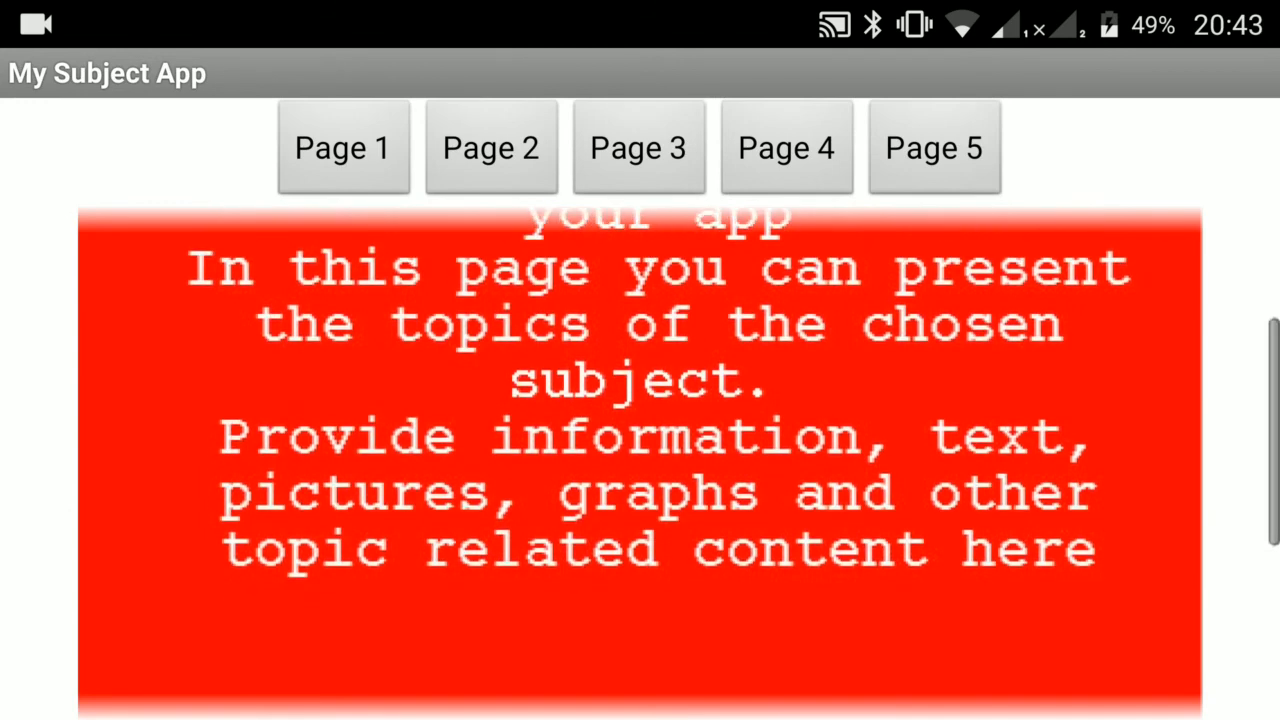
Step: Return to Page 1 with its button and check that the page scrolls through its whole picture
click(343, 147)
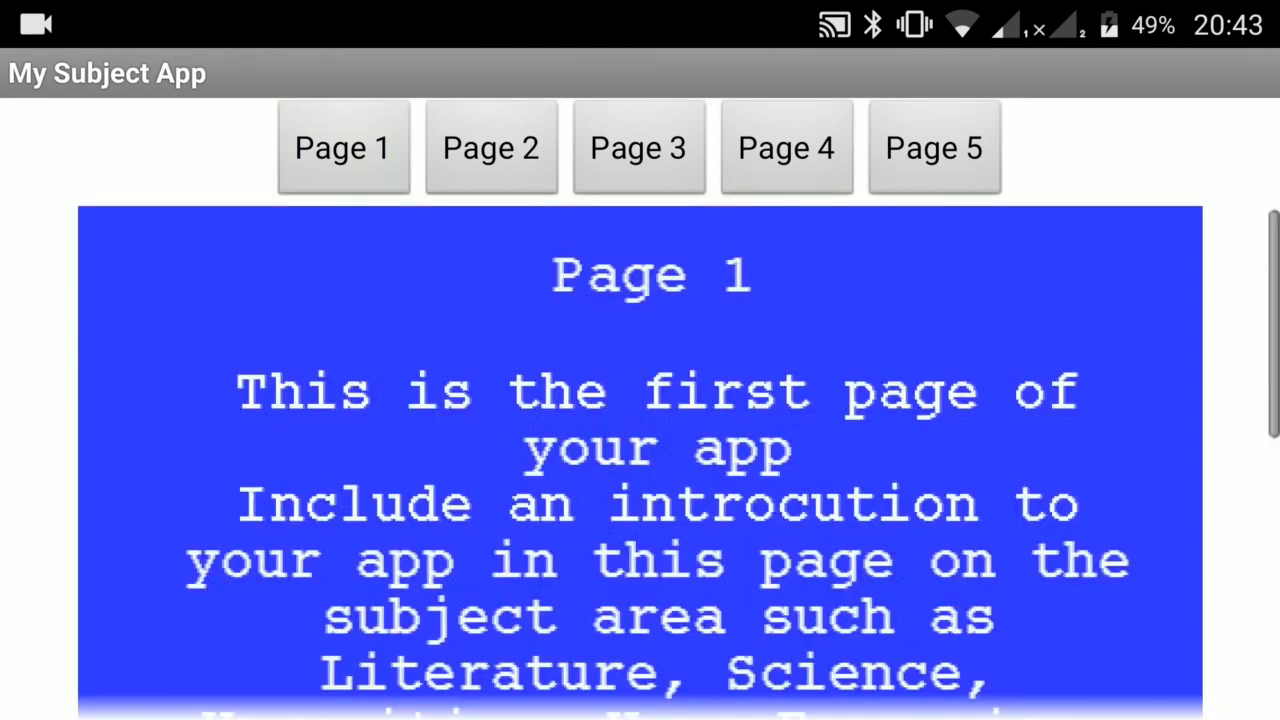
scroll(640, 460, down, 2)
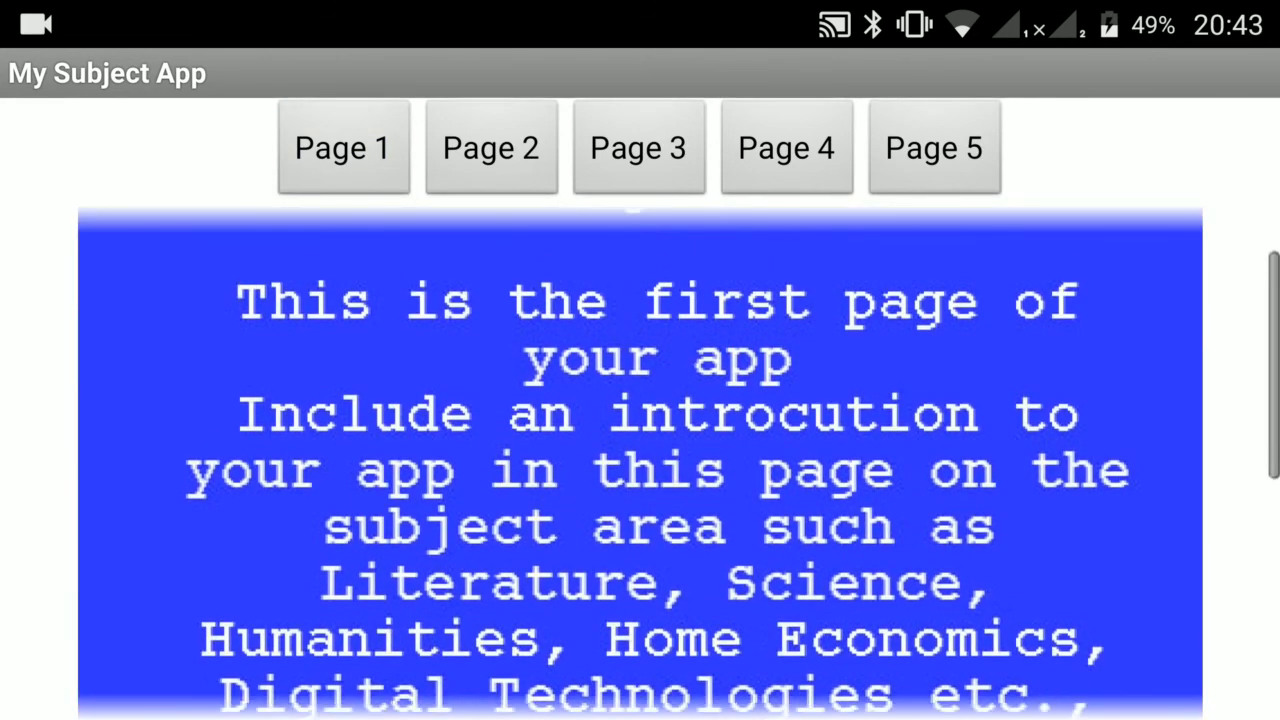
scroll(640, 460, up, 2)
scroll(640, 460, down, 5)
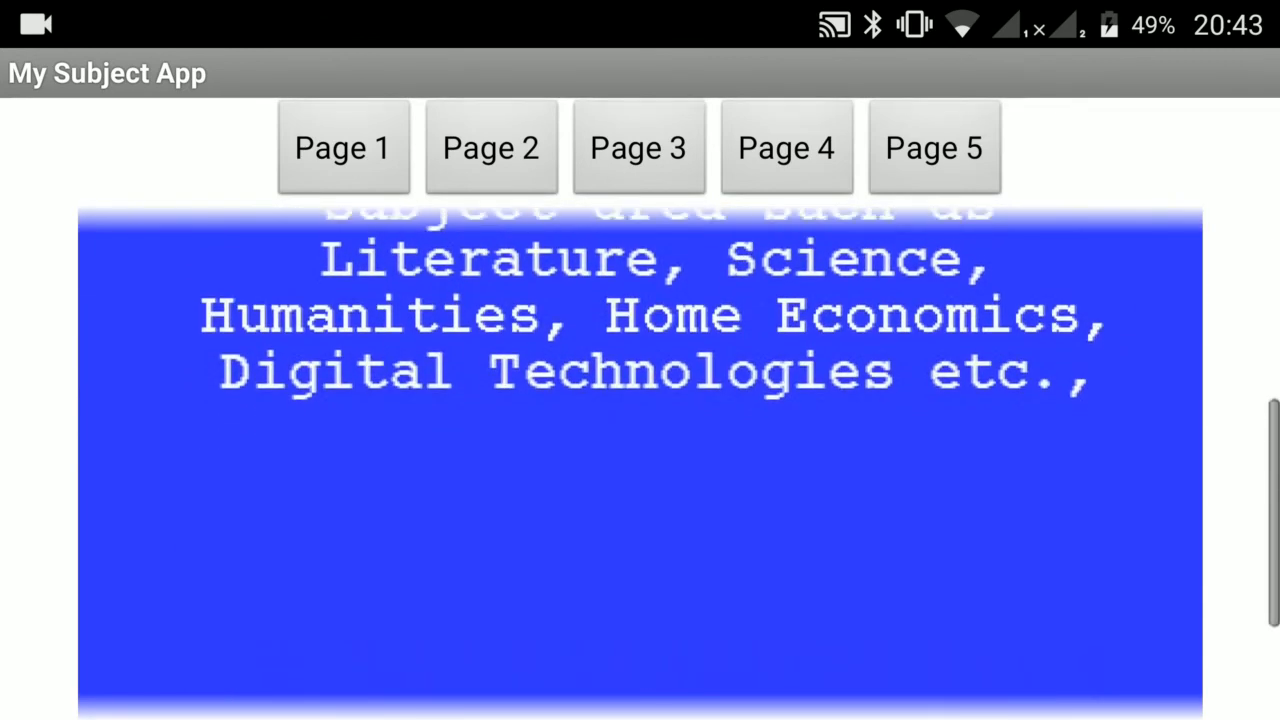
scroll(640, 460, down, 2)
scroll(640, 460, up, 6)
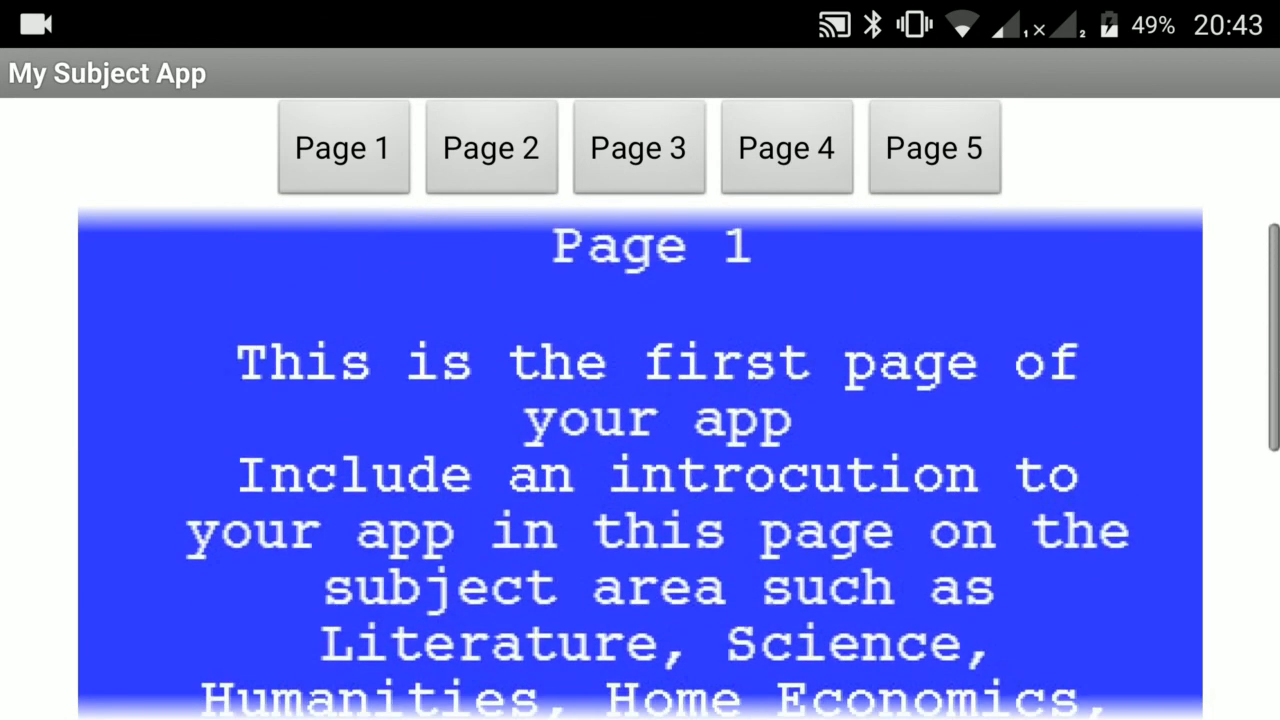
scroll(640, 460, down, 2)
scroll(640, 460, up, 2)
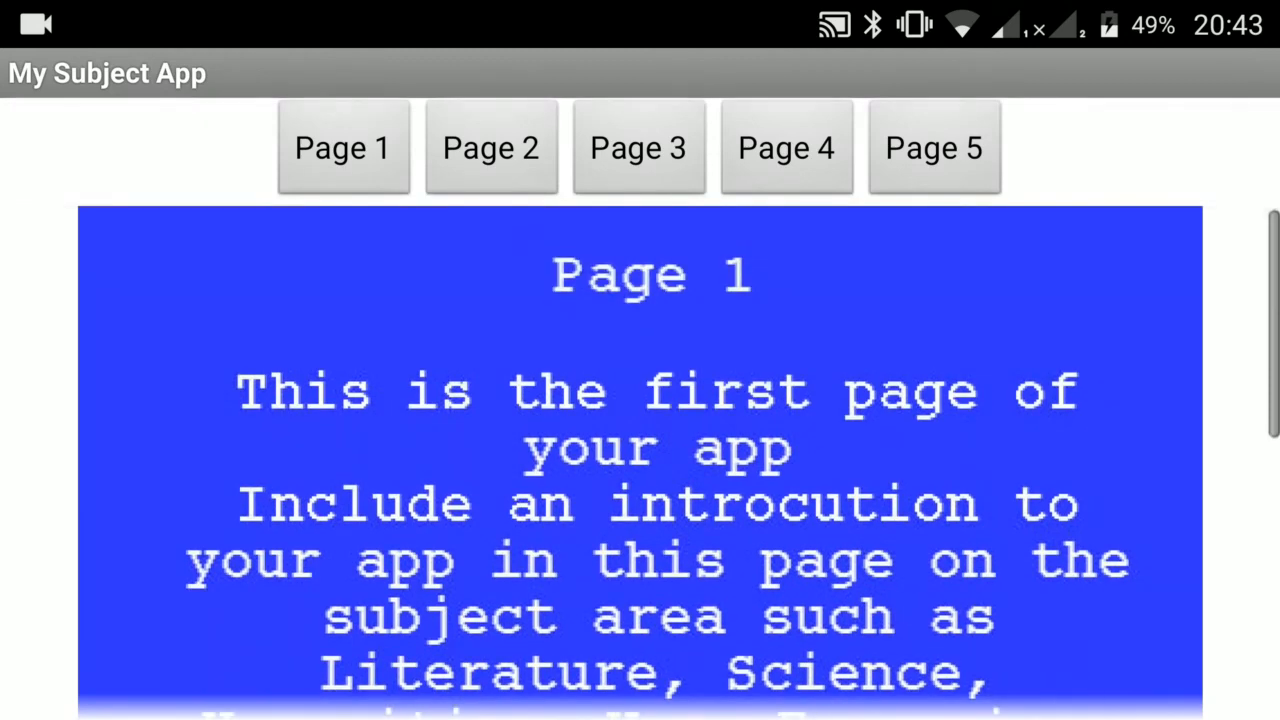
Step: Read through the Page 1 introduction text in the running app, down to the subject area examples and the picture's lower end
scroll(640, 460, down, 2)
scroll(640, 460, up, 2)
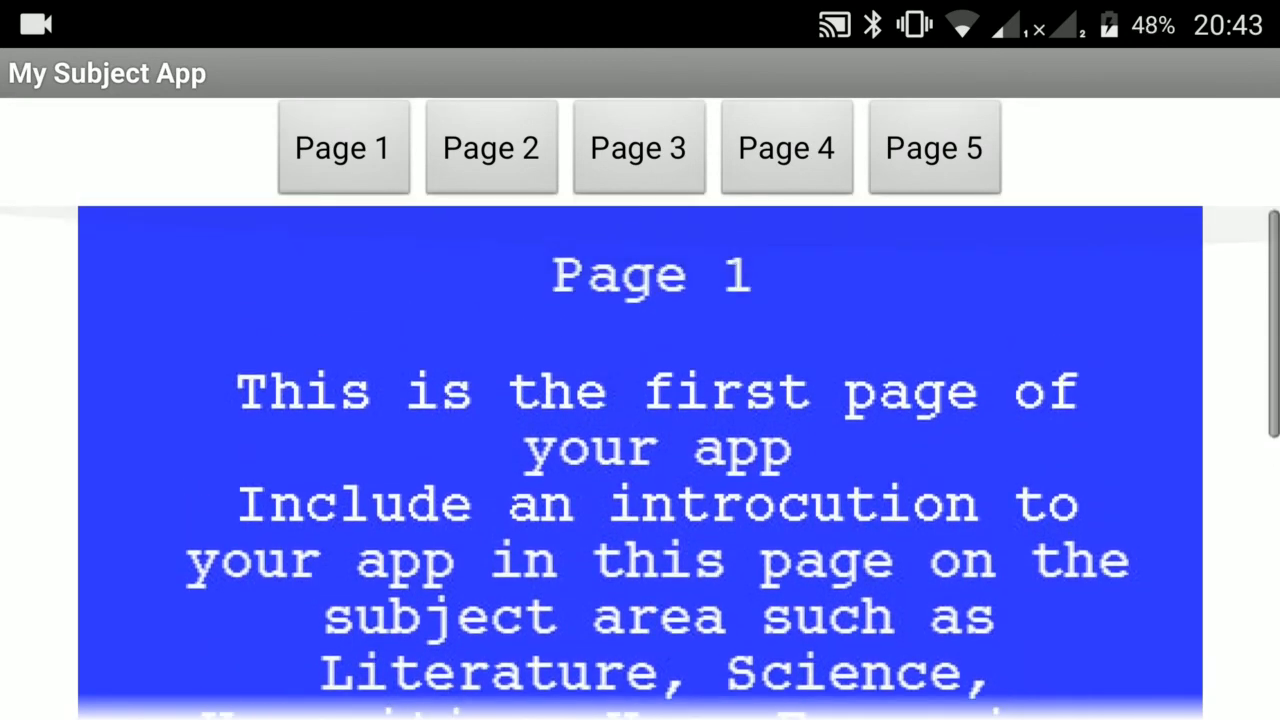
scroll(640, 460, down, 2)
scroll(640, 460, down, 1)
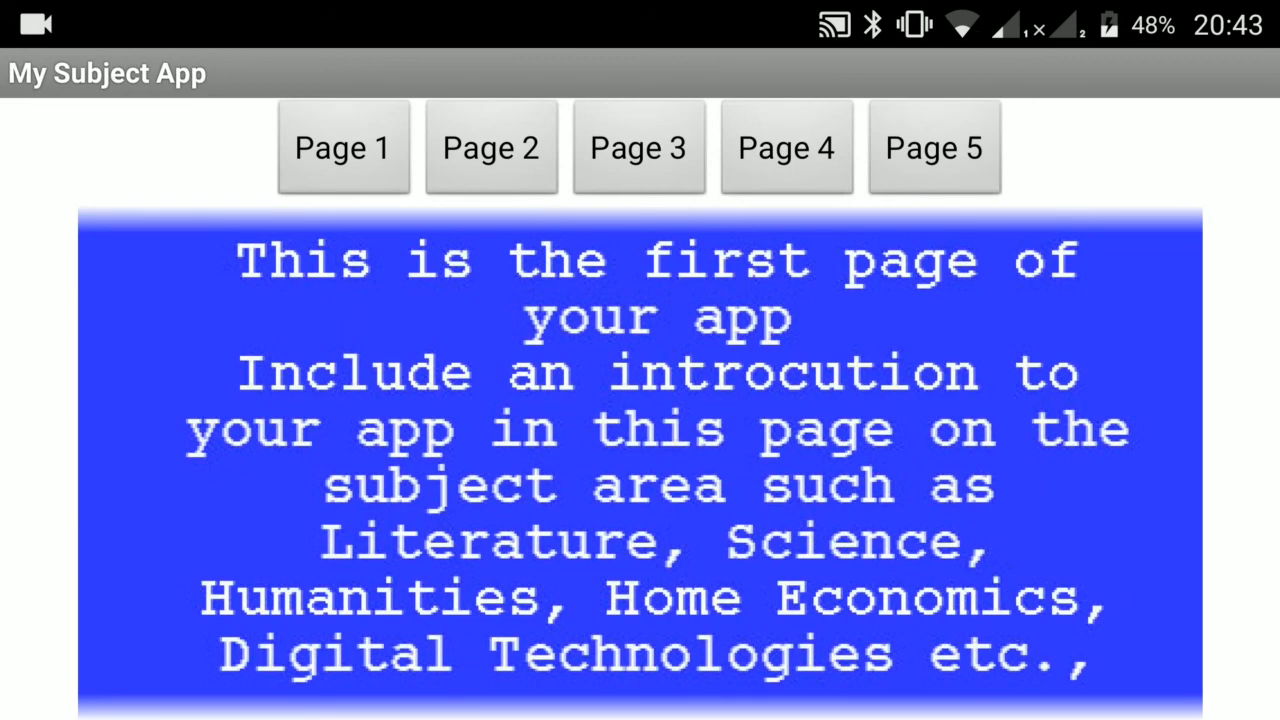
scroll(640, 460, down, 3)
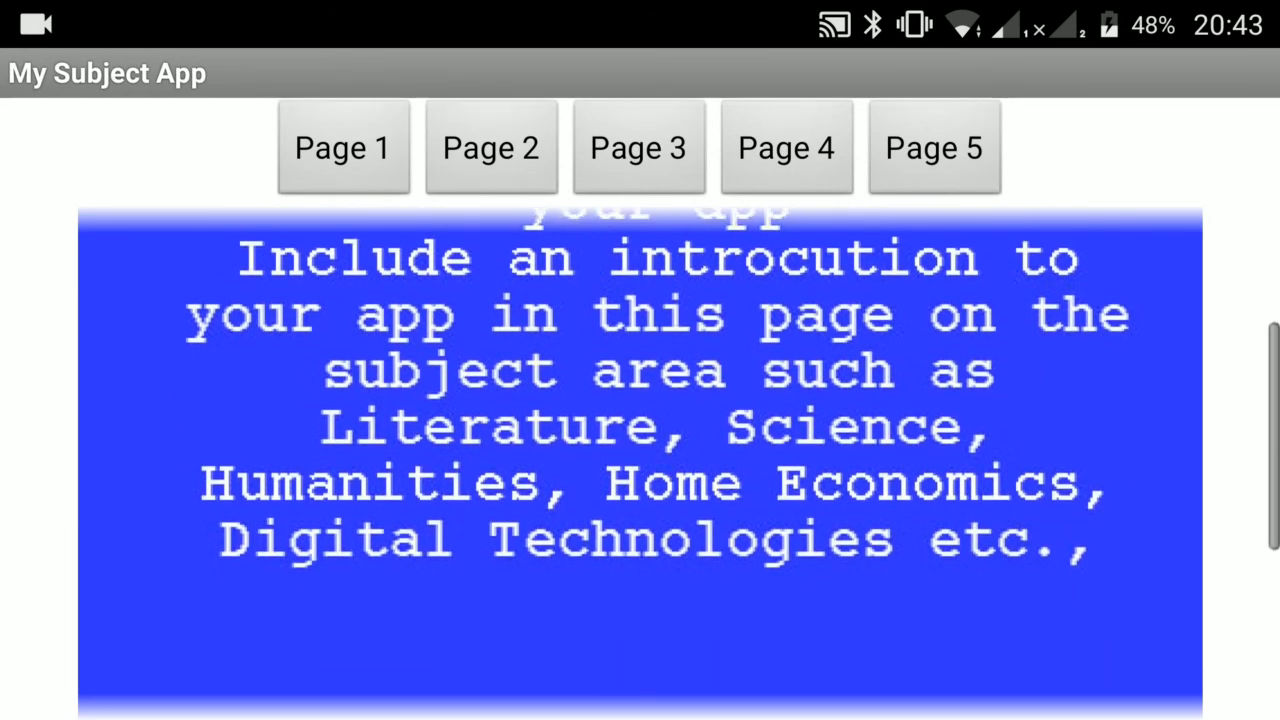
scroll(640, 460, down, 1)
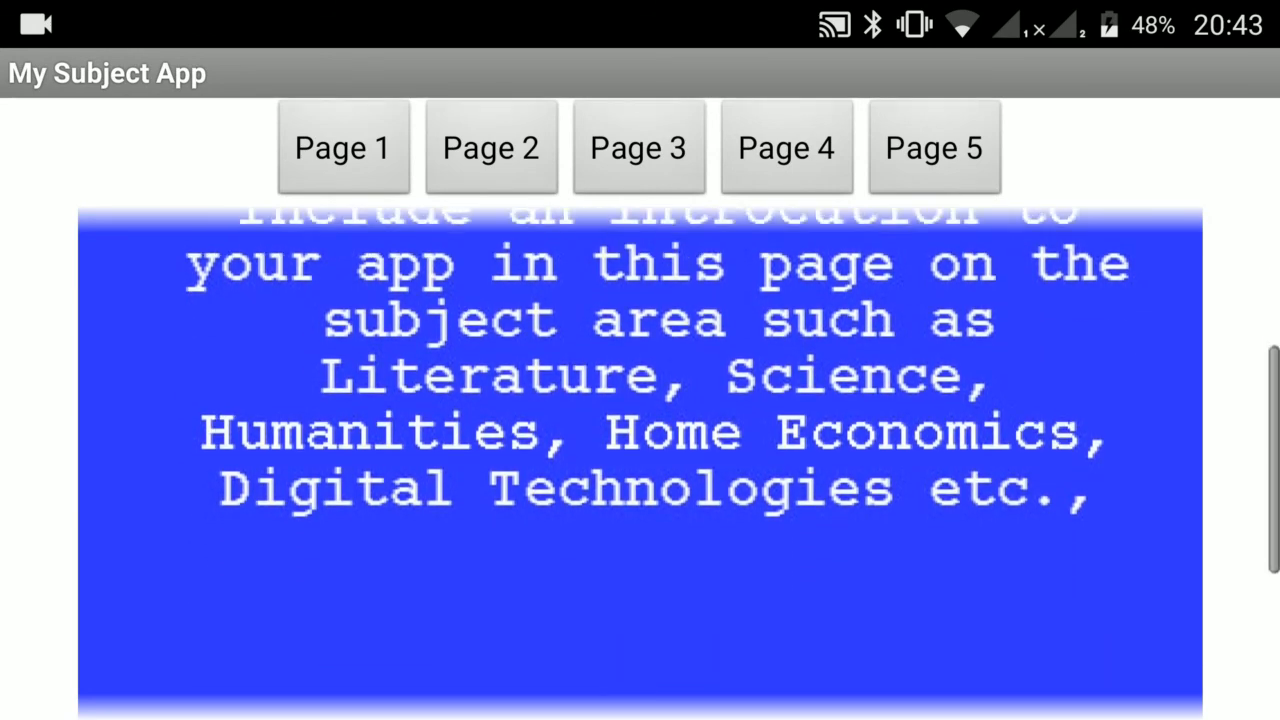
scroll(640, 460, up, 1)
scroll(640, 460, down, 2)
scroll(640, 460, down, 2)
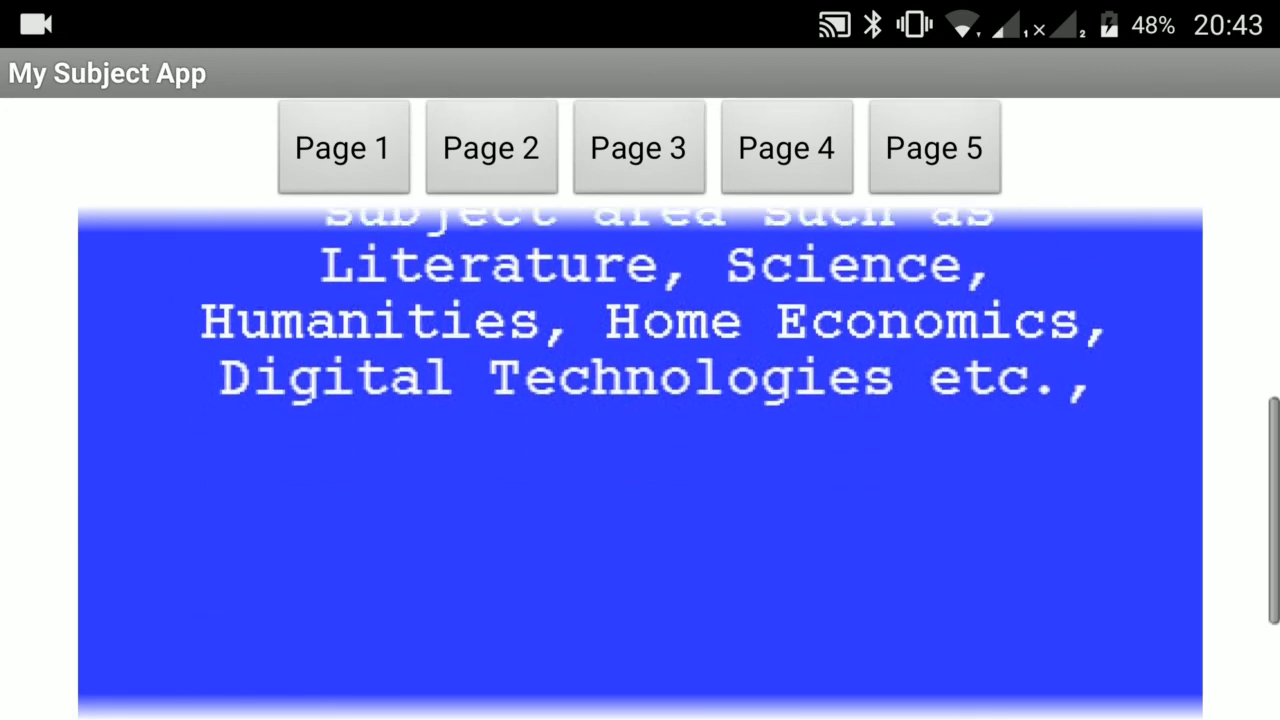
scroll(640, 460, down, 2)
scroll(640, 460, up, 5)
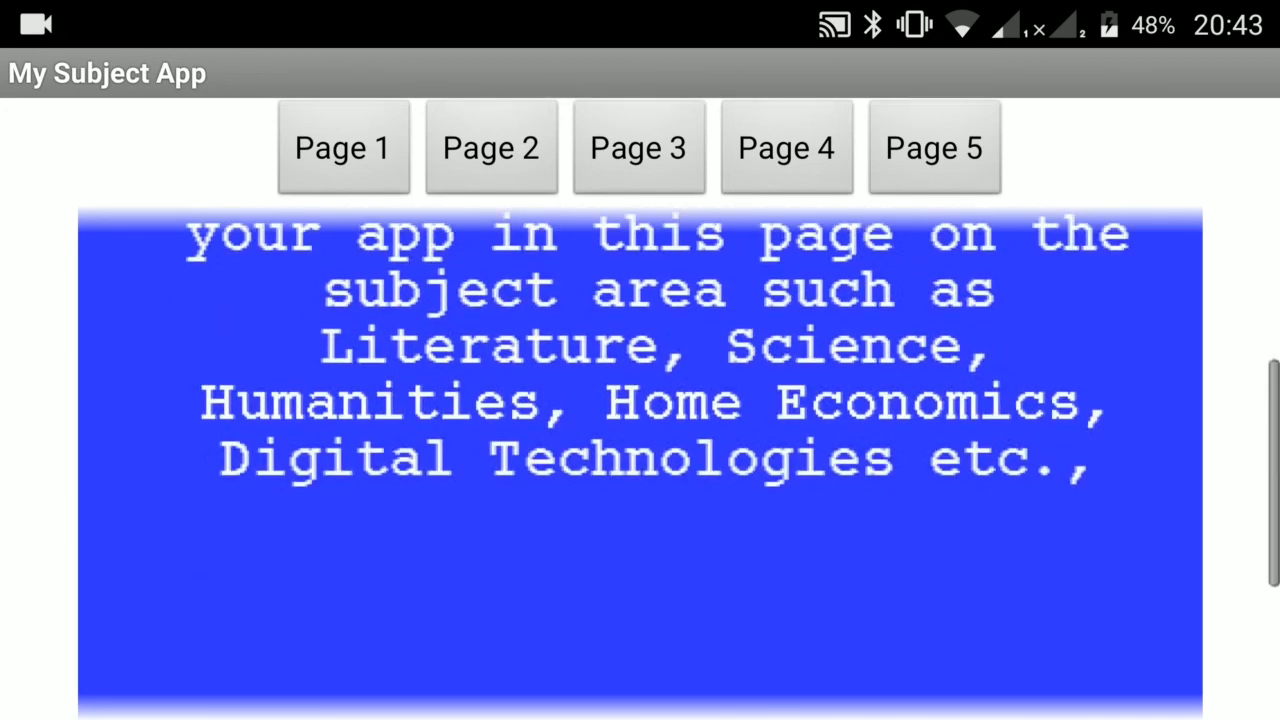
scroll(640, 460, down, 3)
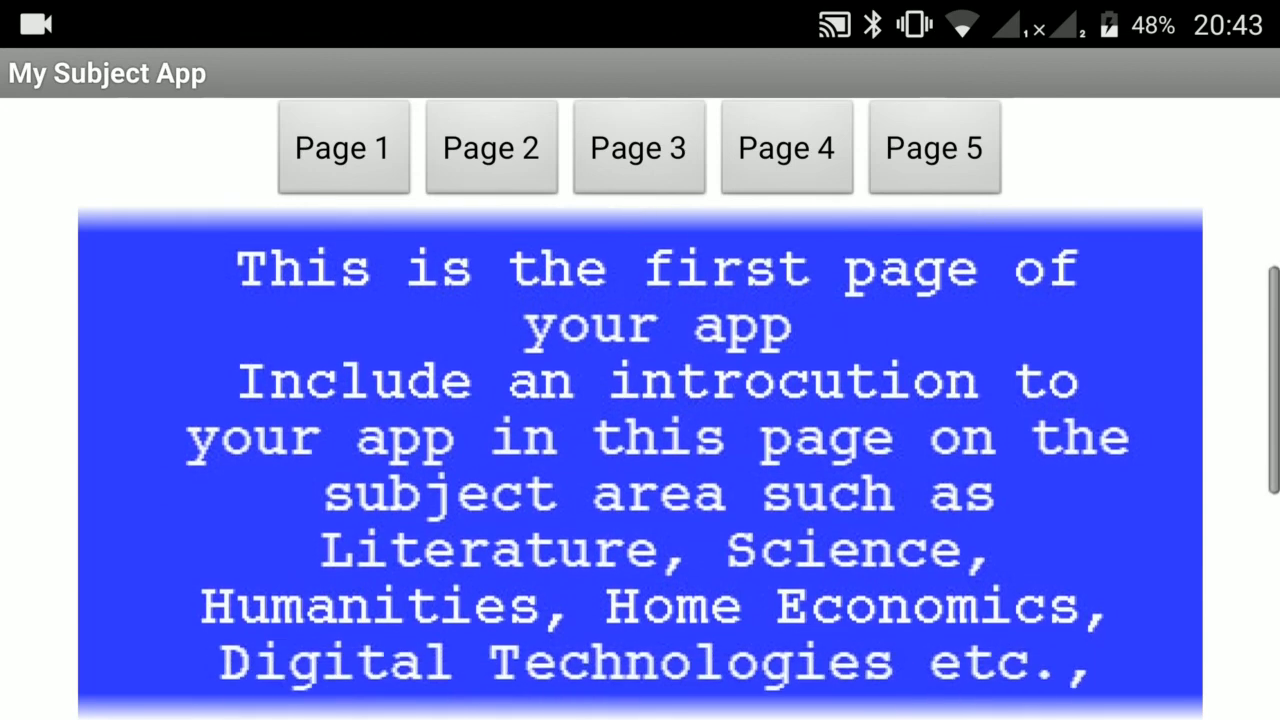
scroll(640, 460, down, 1)
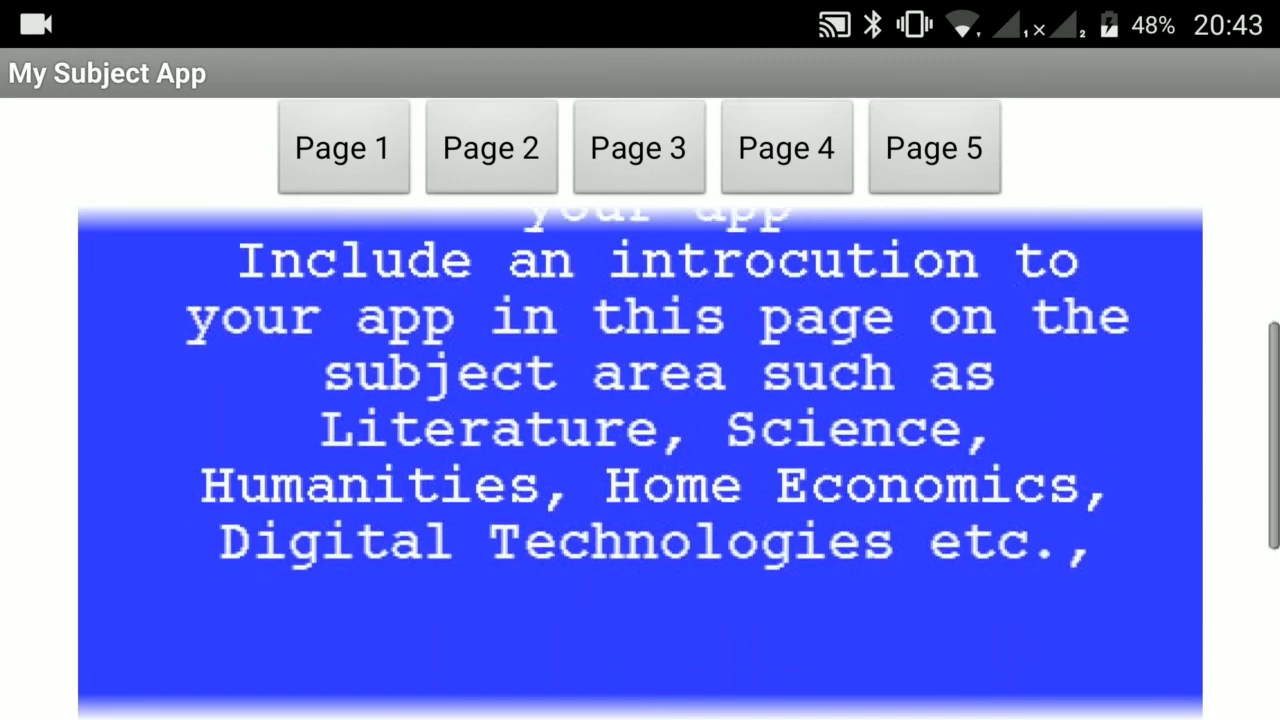
scroll(640, 460, down, 1)
scroll(640, 460, down, 1)
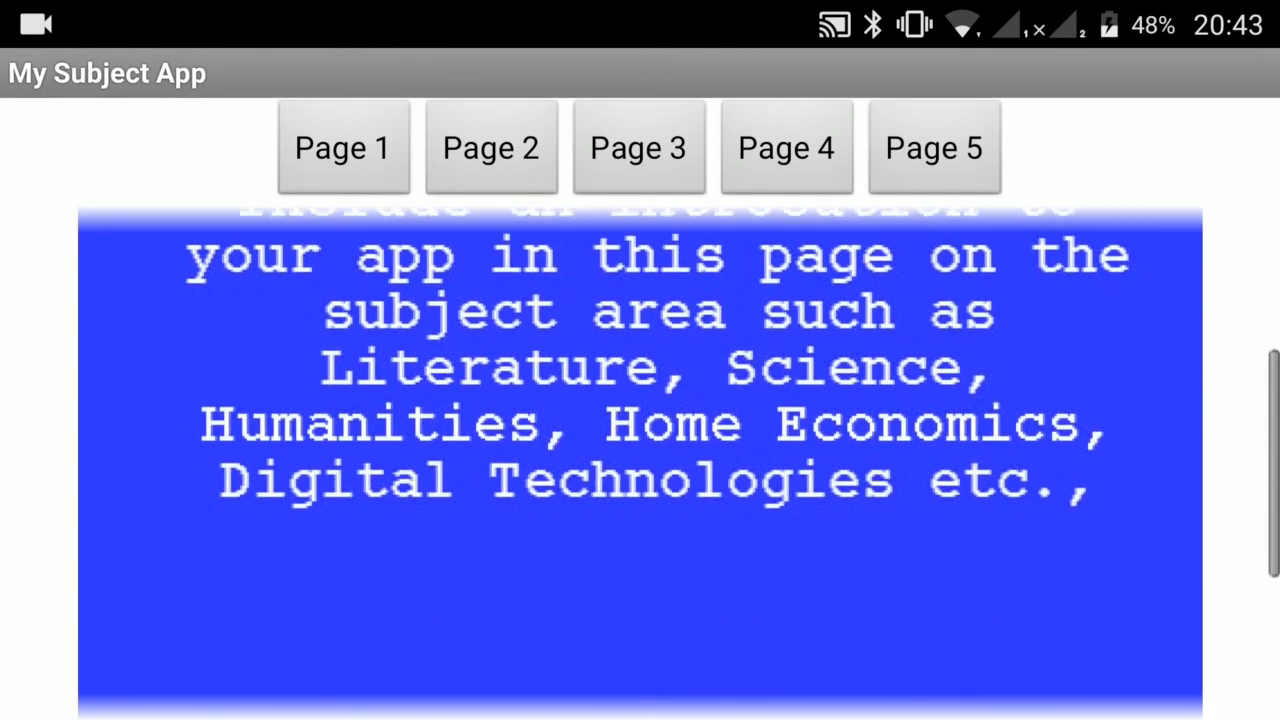
scroll(640, 460, down, 1)
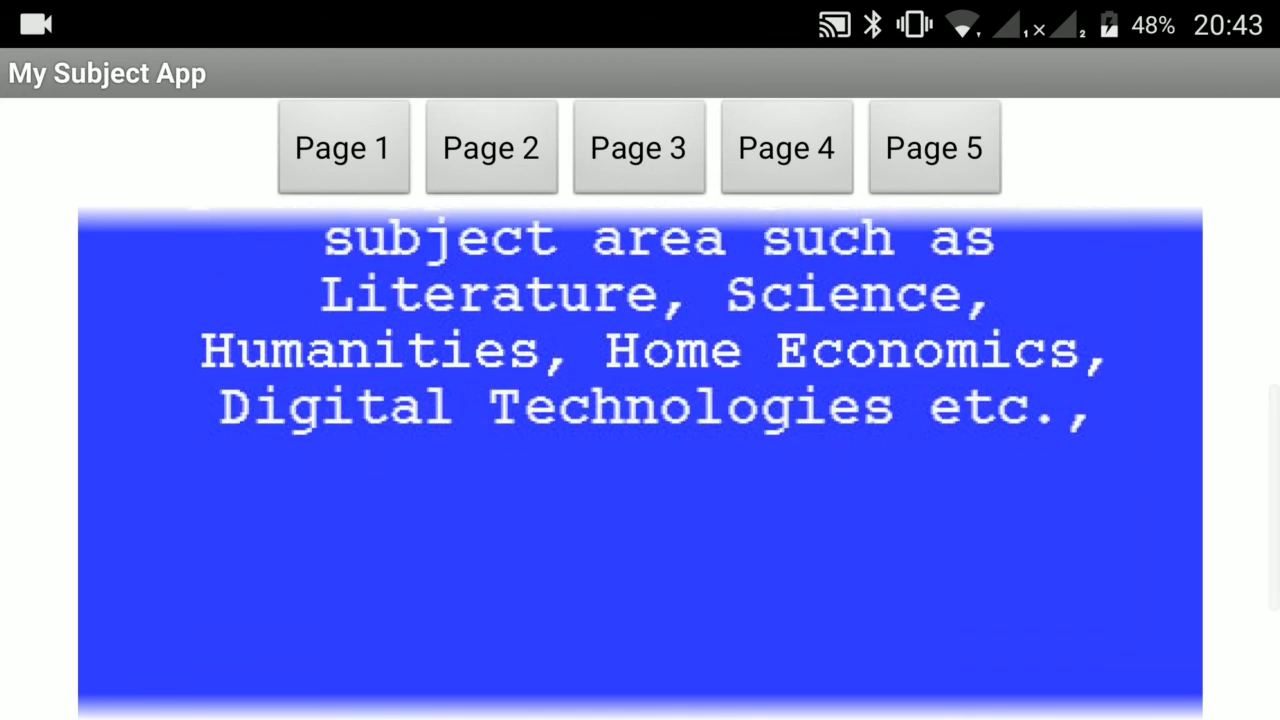
scroll(640, 460, up, 5)
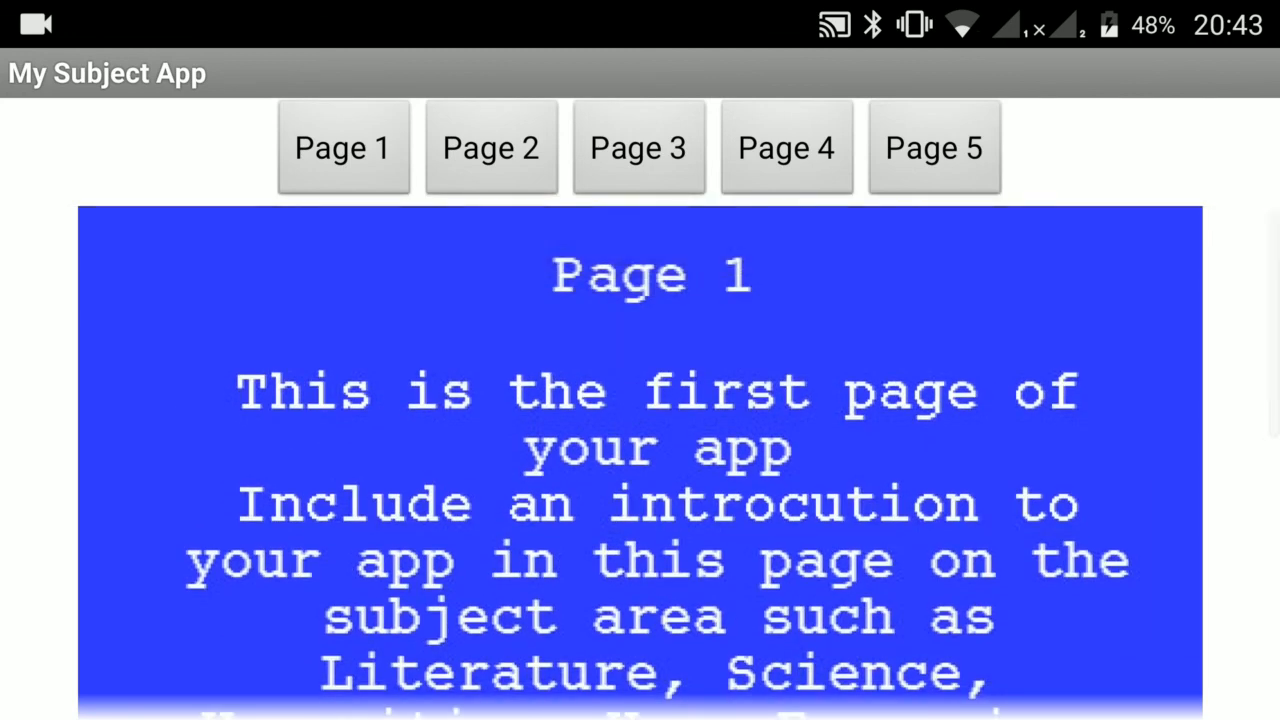
Step: Show Page 2 in the running app and look through its picture about presenting the chosen subject's topics
click(491, 148)
scroll(640, 460, up, 3)
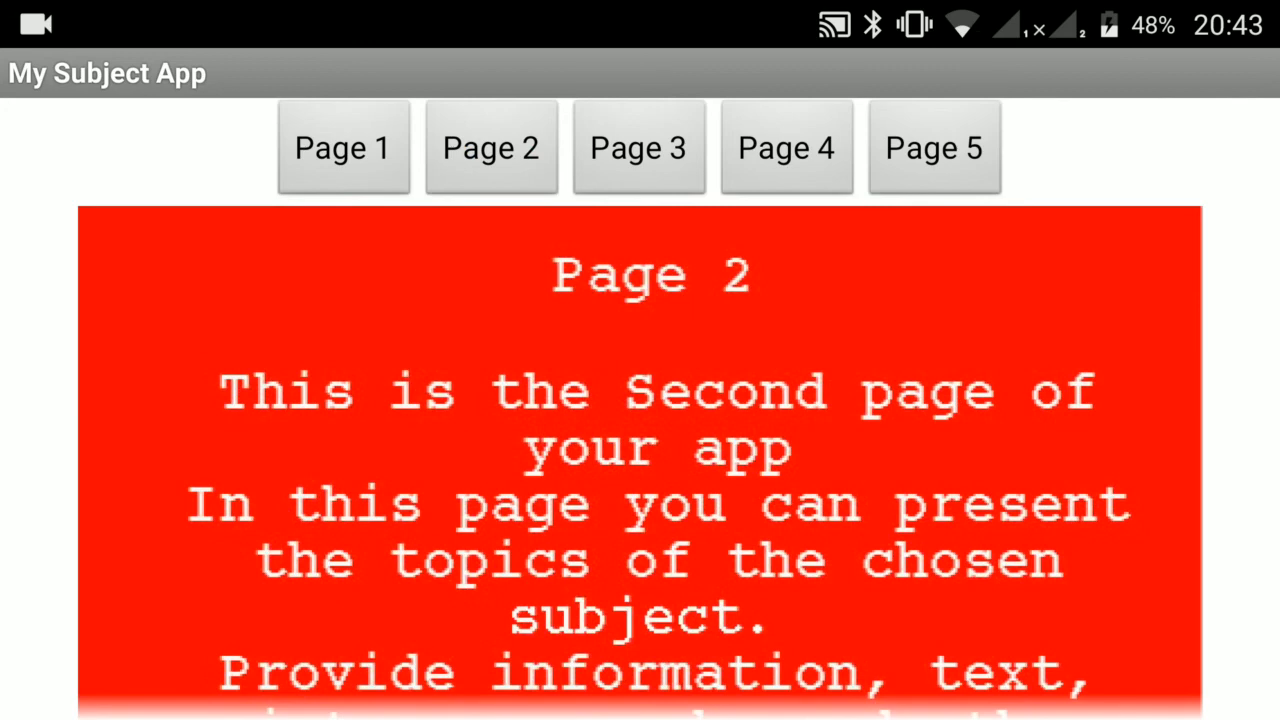
scroll(640, 460, down, 3)
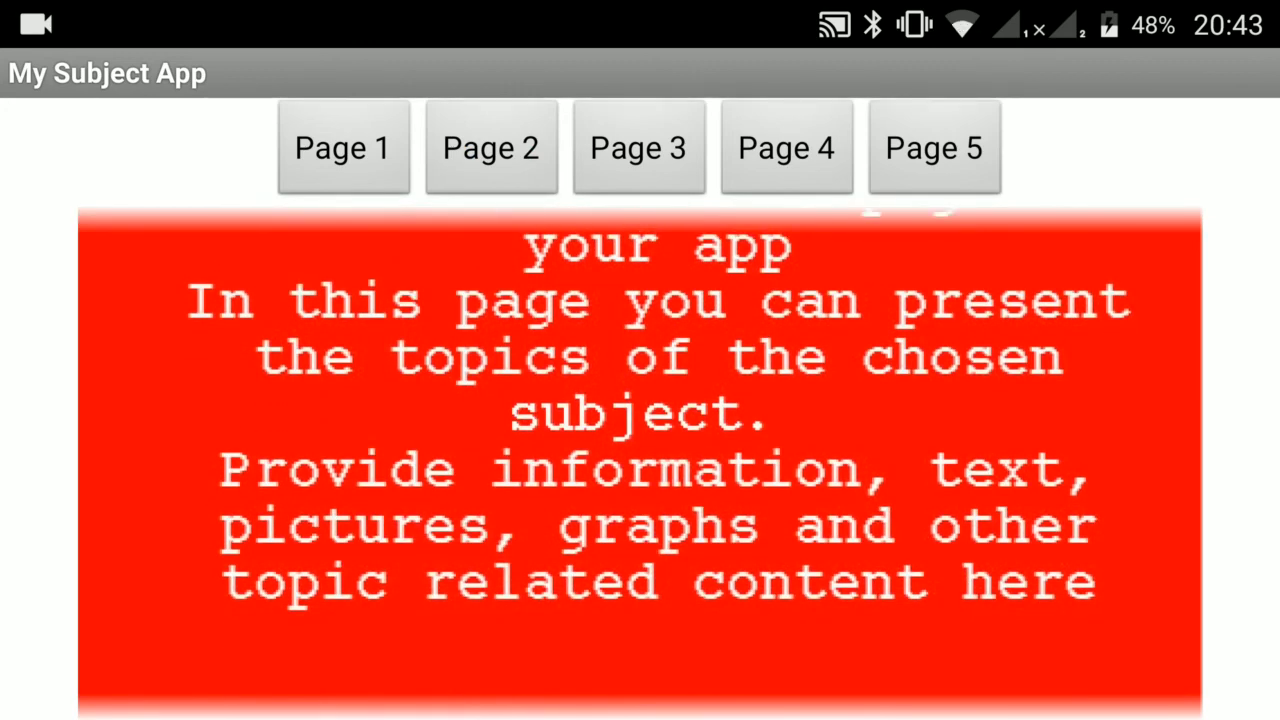
scroll(640, 460, down, 2)
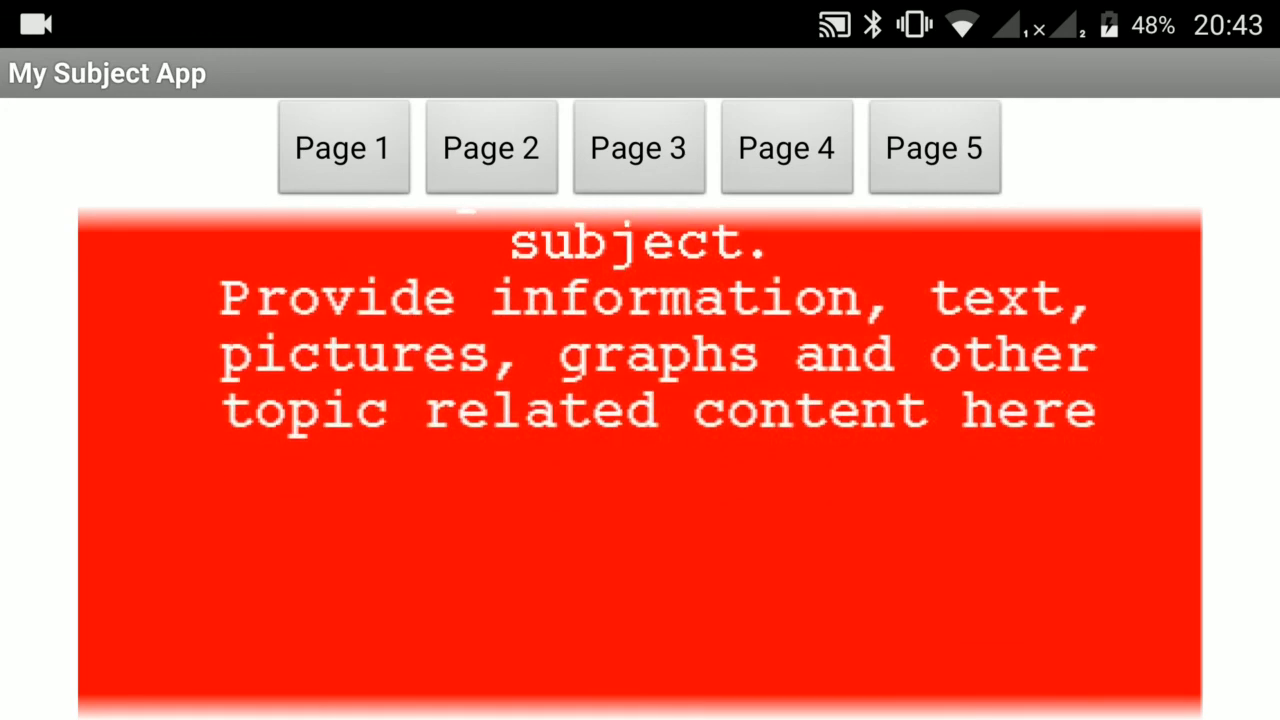
scroll(640, 460, up, 4)
Step: Show Page 3 in the running app and read through its list of sample topics
click(639, 148)
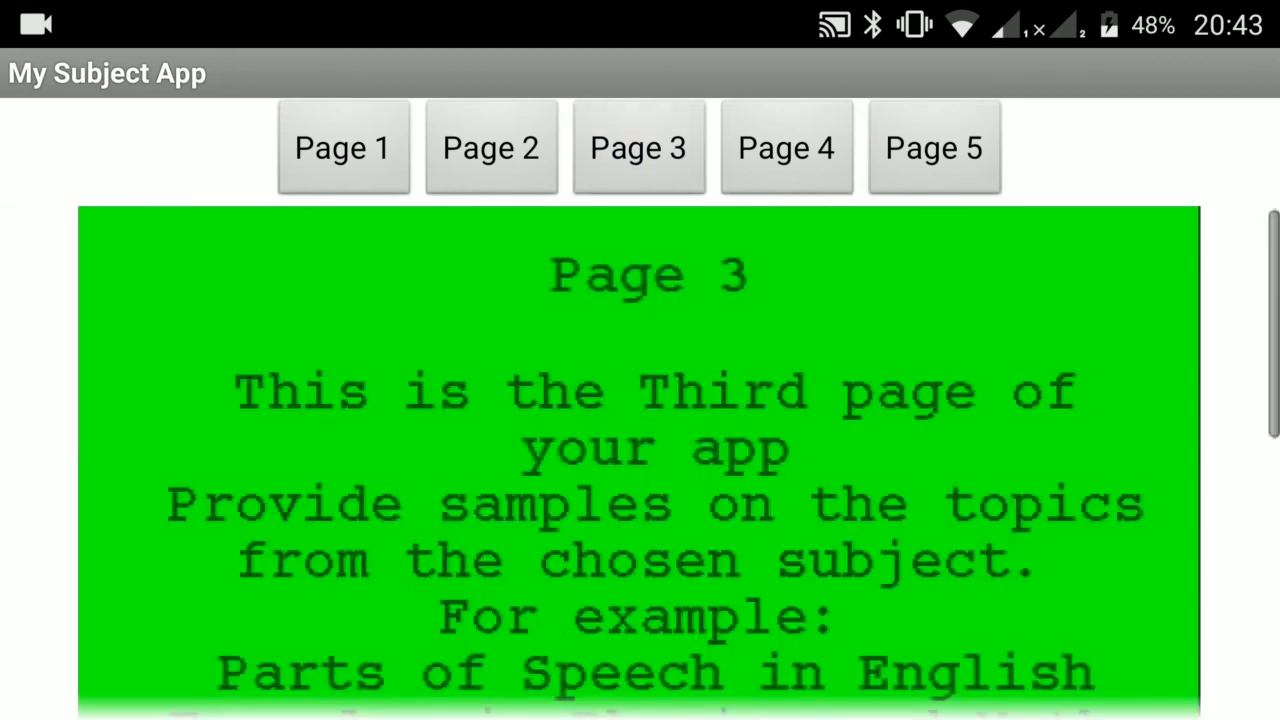
scroll(640, 460, down, 3)
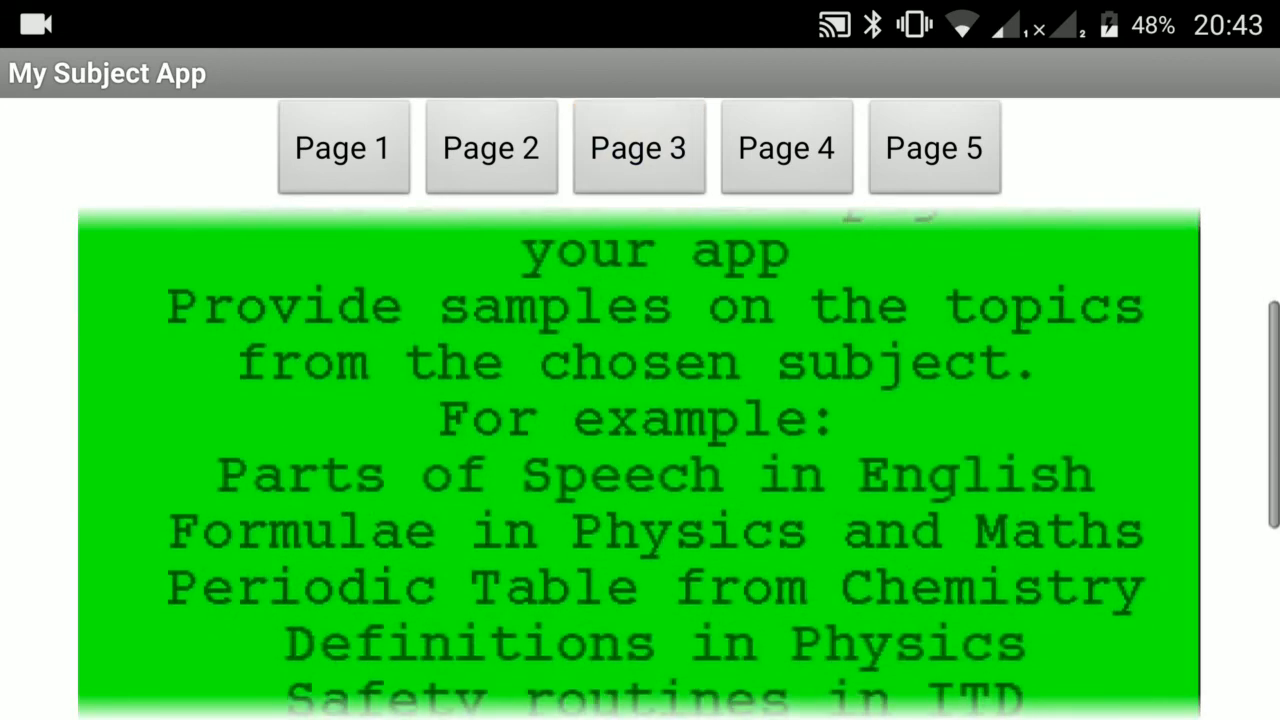
scroll(640, 460, down, 3)
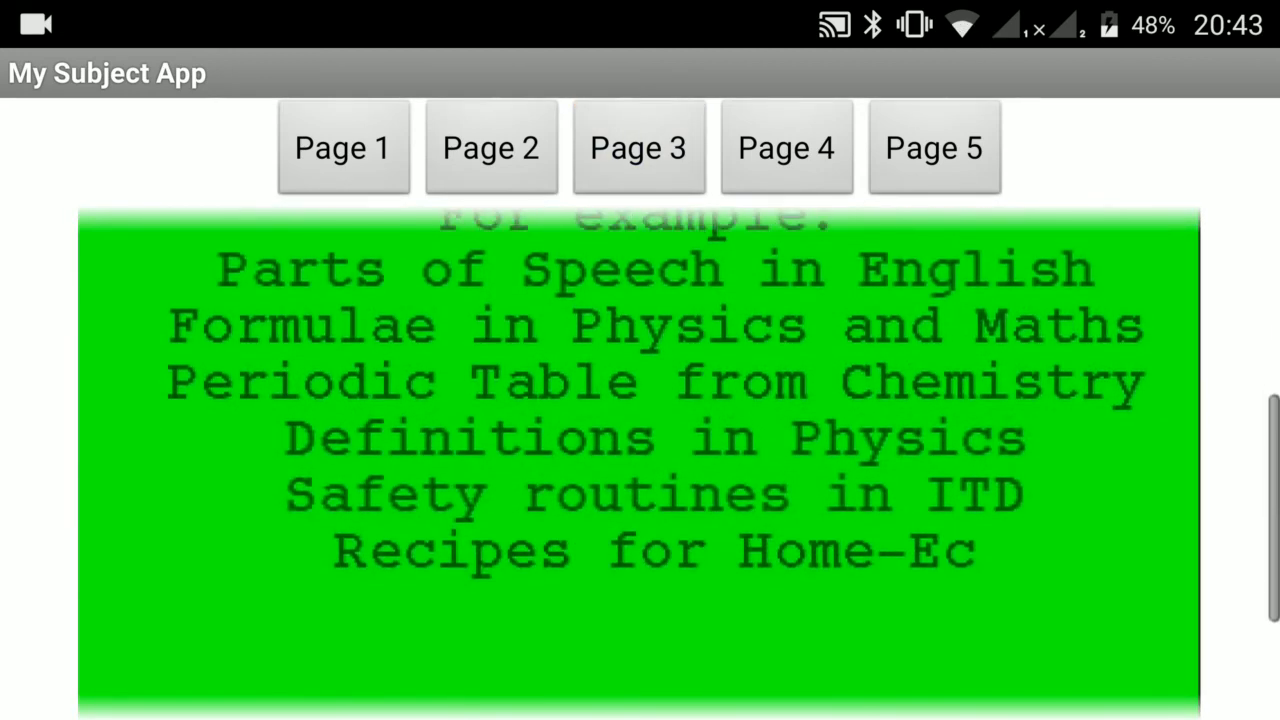
scroll(640, 460, up, 3)
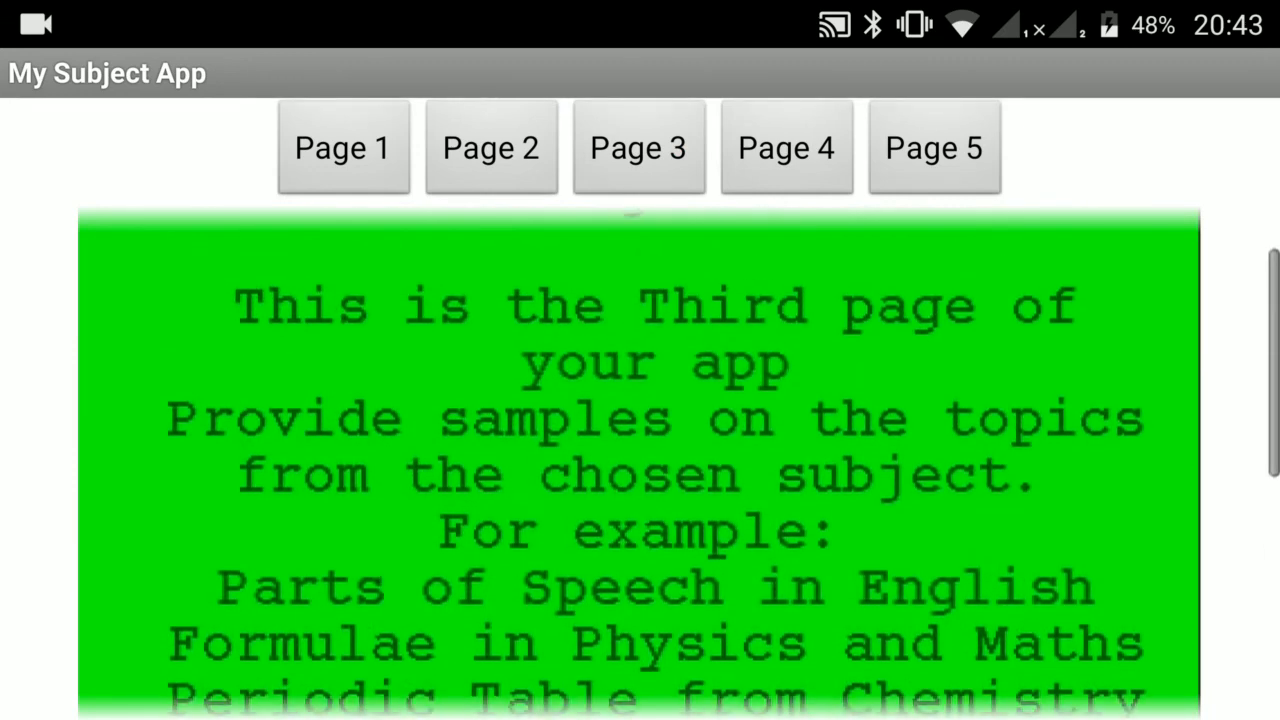
scroll(640, 460, down, 2)
scroll(640, 460, down, 1)
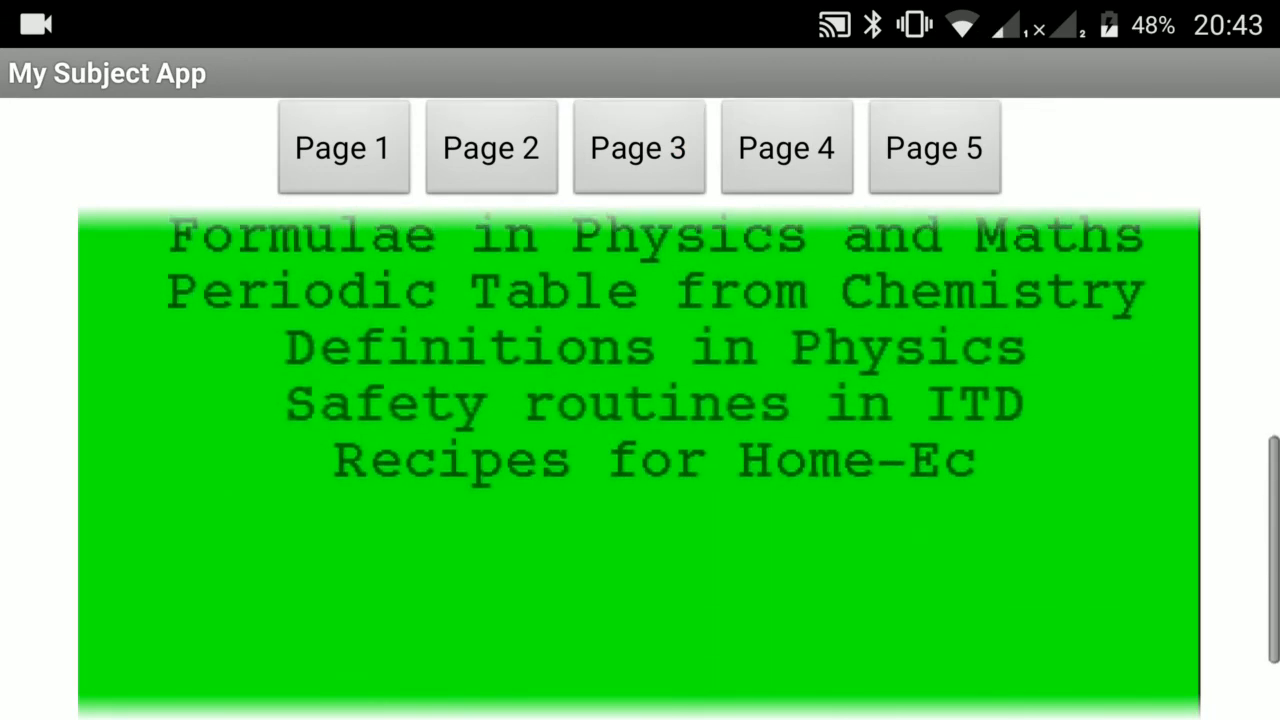
scroll(640, 460, up, 5)
Step: Show Page 4 in the running app and look through its picture with the illustration examples
click(786, 148)
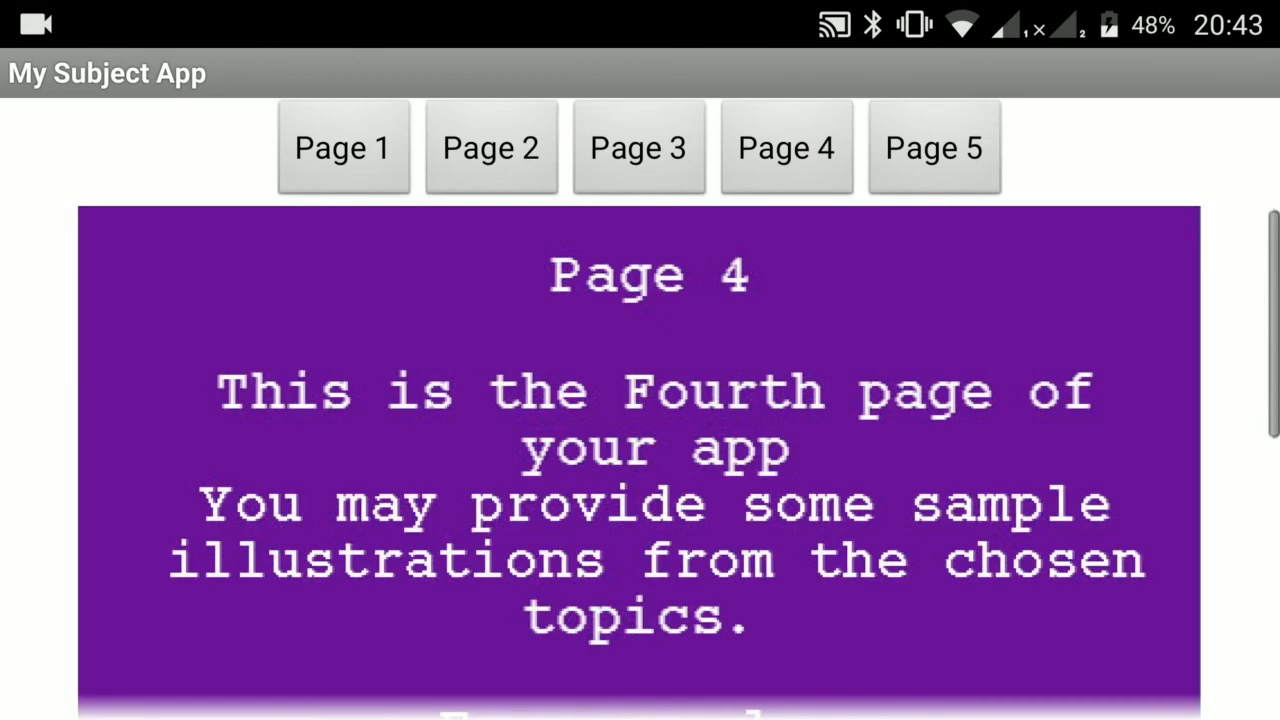
scroll(640, 460, down, 2)
scroll(640, 460, up, 3)
scroll(640, 460, down, 1)
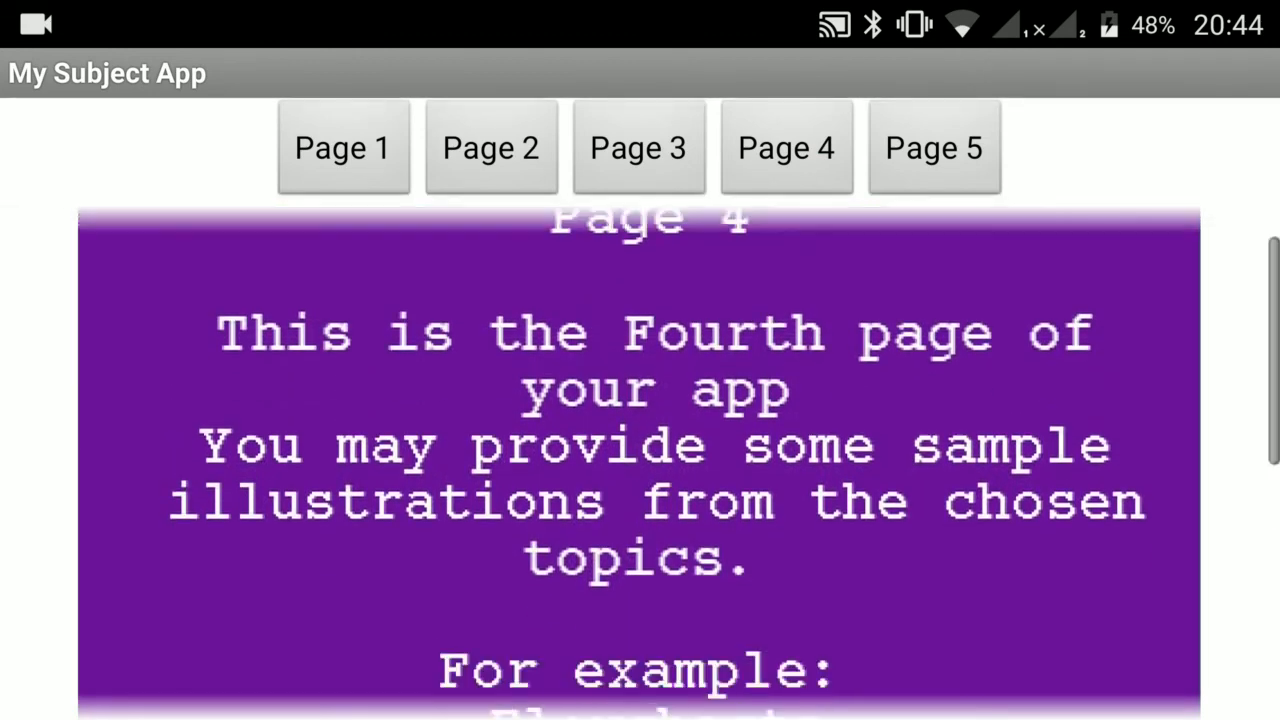
scroll(640, 460, down, 5)
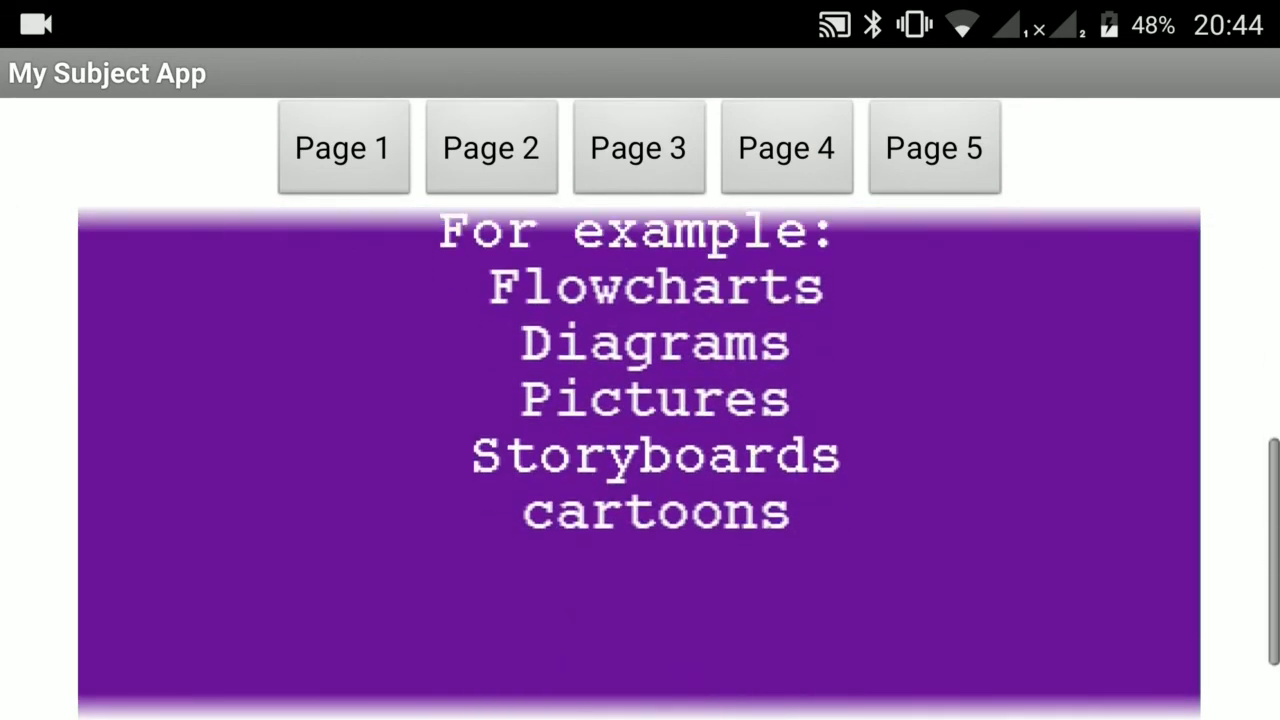
scroll(640, 460, down, 1)
scroll(640, 460, up, 5)
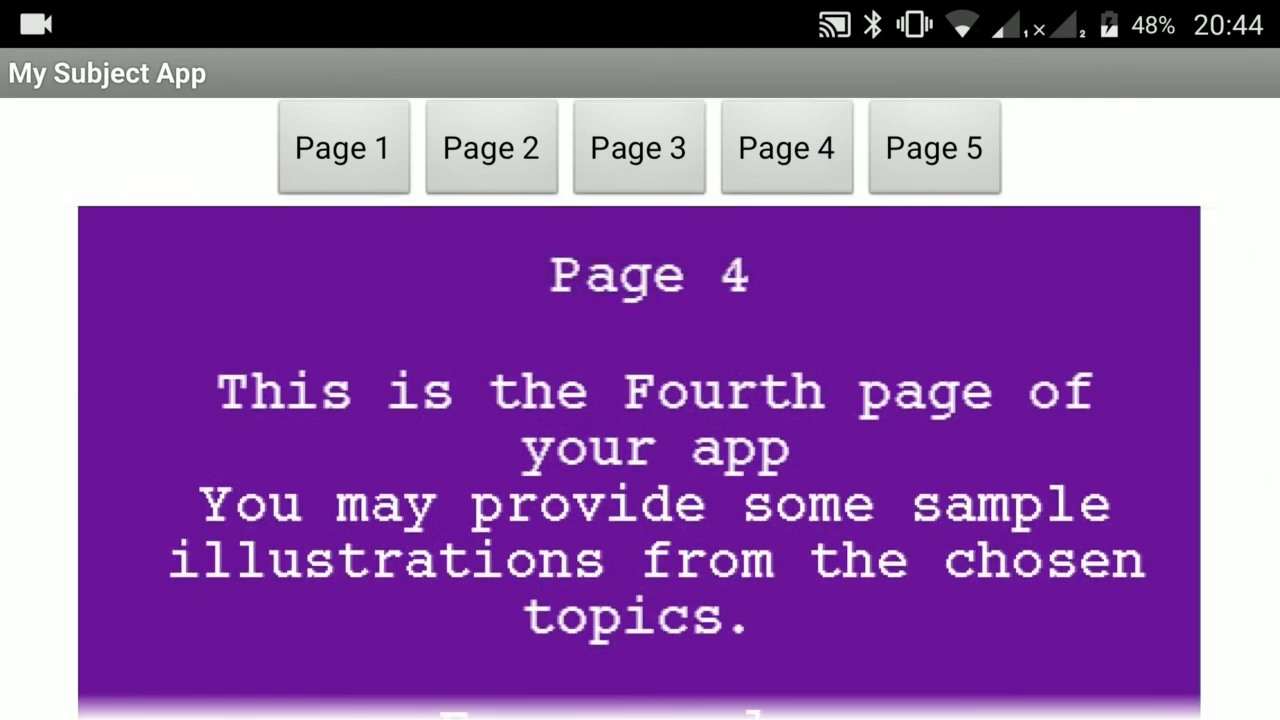
scroll(640, 460, down, 2)
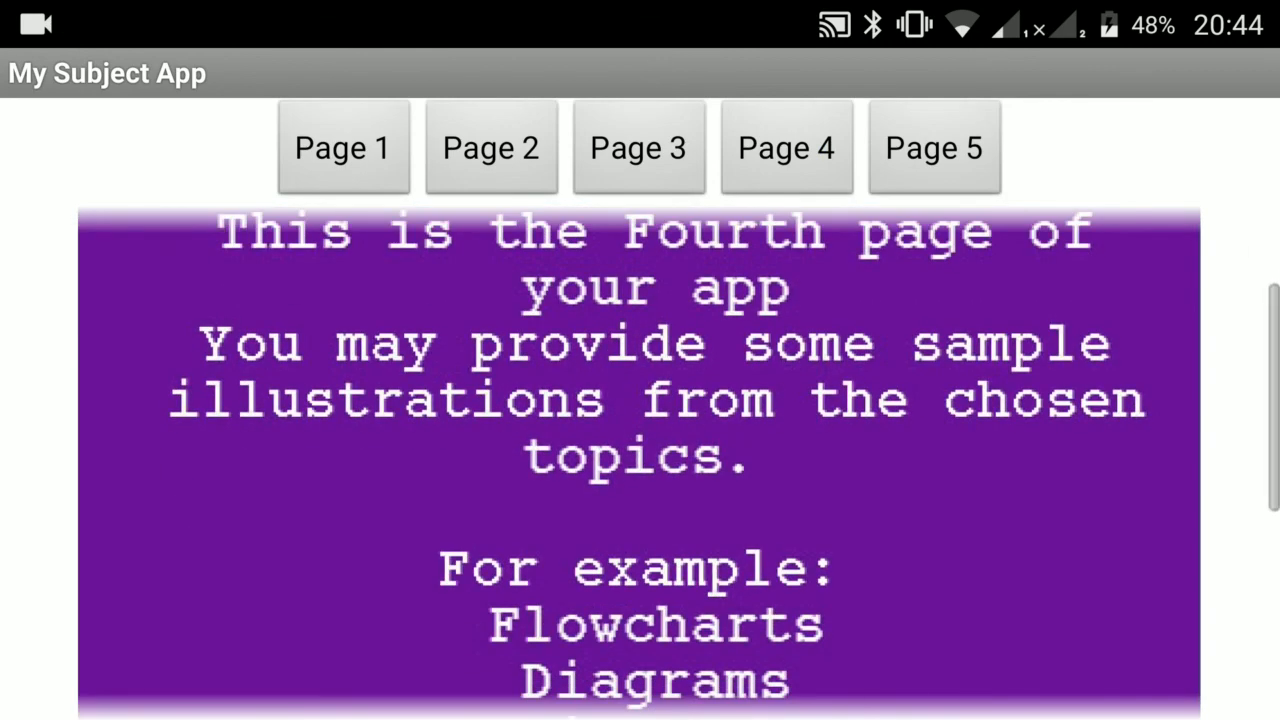
Step: Switch back through Page 3 and Page 2, and show Page 5 to read through its whole picture
click(638, 148)
click(491, 148)
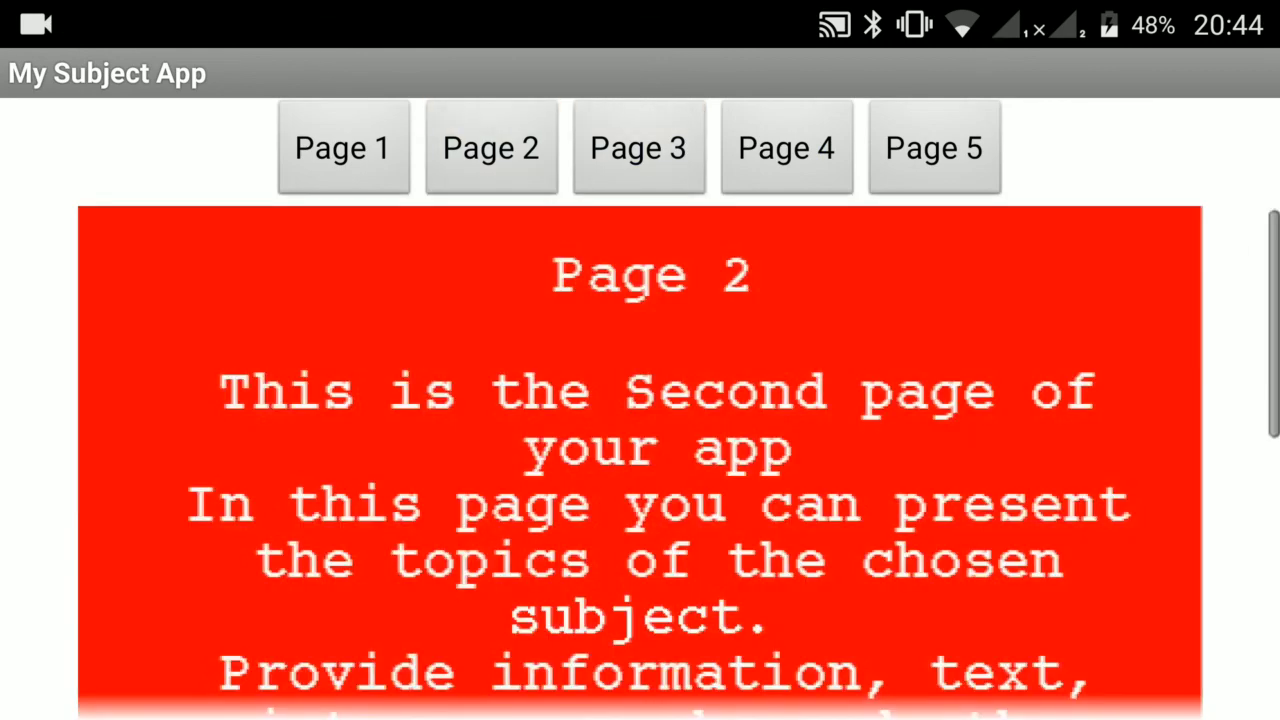
click(934, 148)
scroll(640, 460, down, 4)
scroll(640, 460, up, 2)
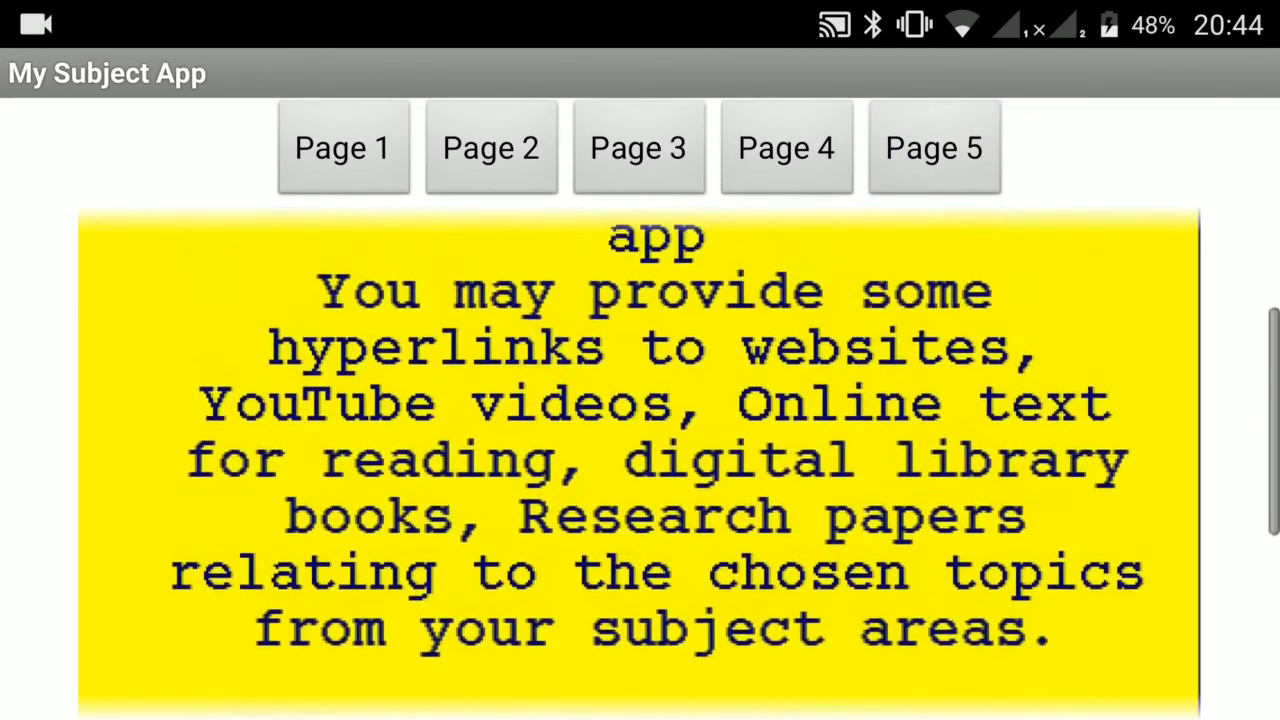
scroll(640, 460, down, 2)
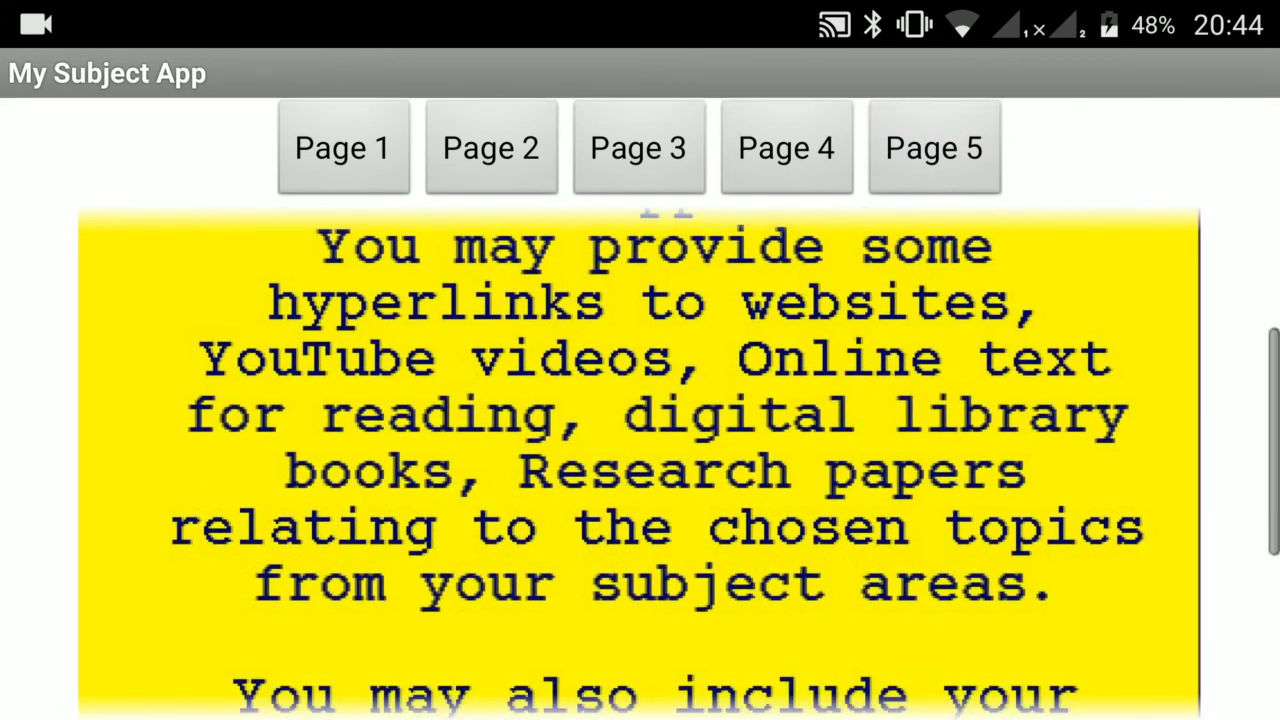
scroll(640, 460, down, 2)
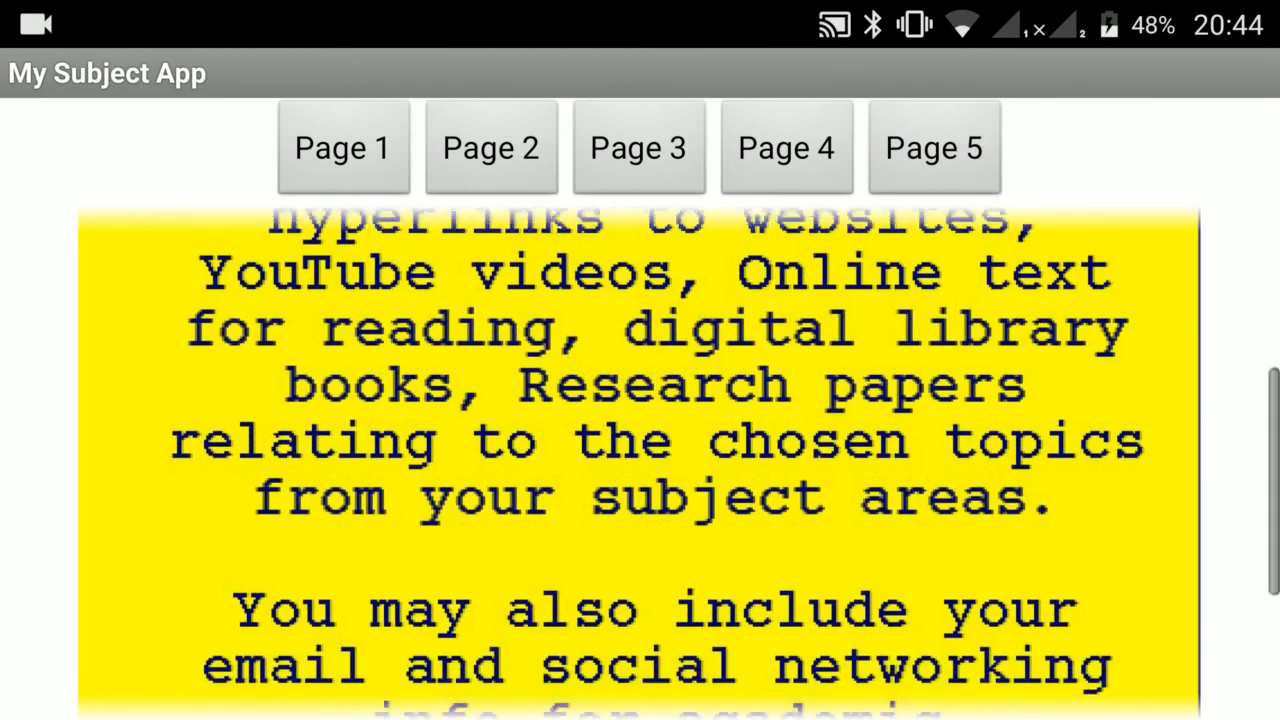
scroll(640, 460, down, 1)
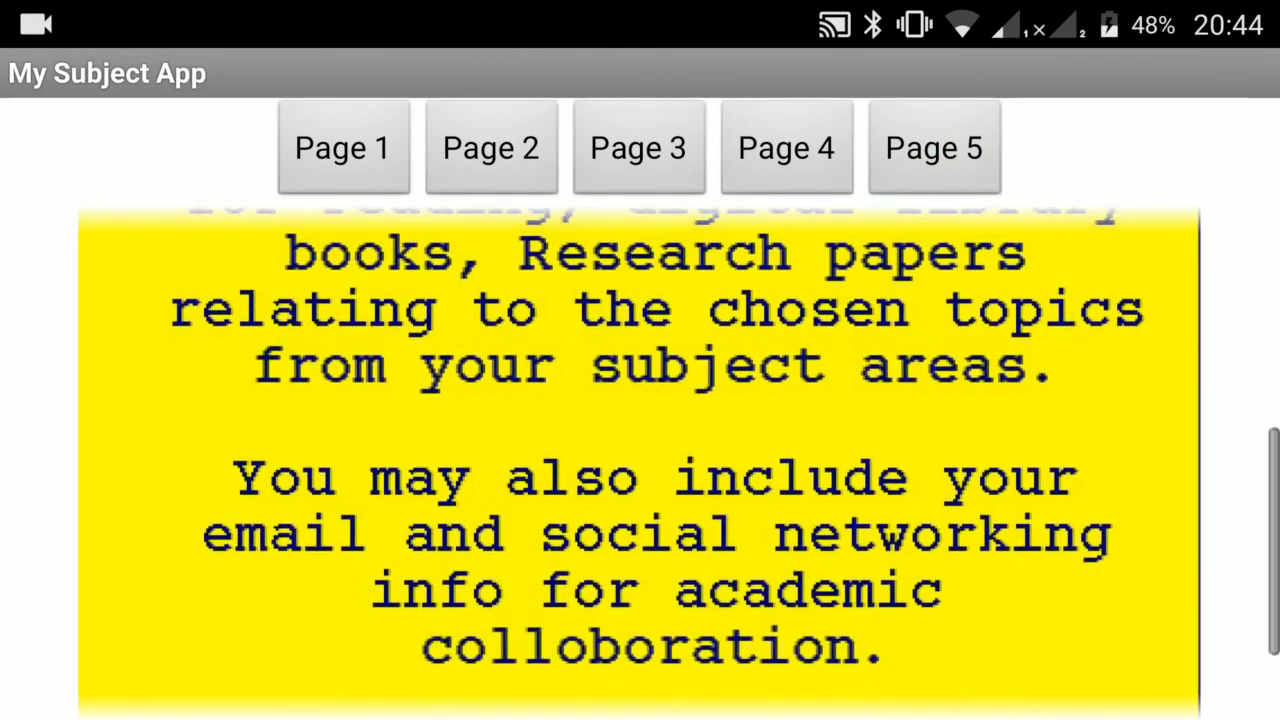
scroll(640, 460, down, 2)
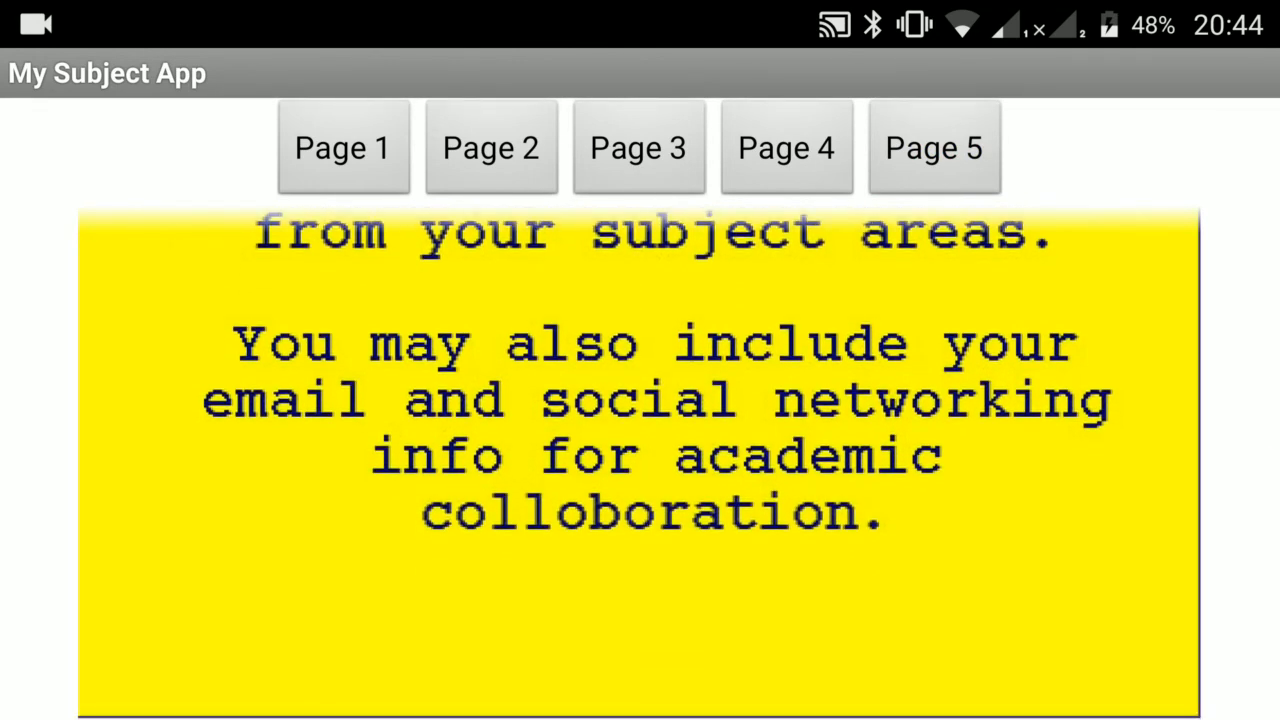
scroll(640, 460, down, 1)
scroll(640, 460, up, 5)
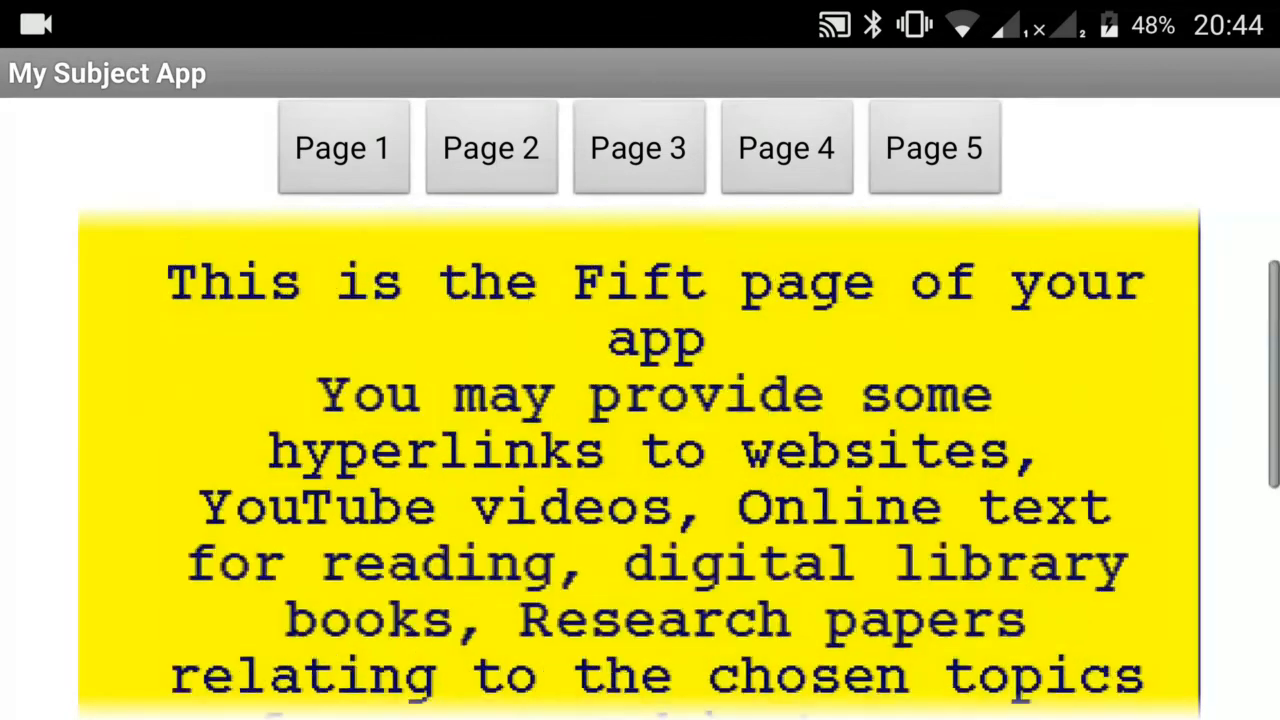
scroll(640, 460, up, 1)
Step: Test switching backwards through Page 3 and Page 2 to Page 1, and look over the Page 1 picture
click(639, 148)
click(491, 148)
click(343, 148)
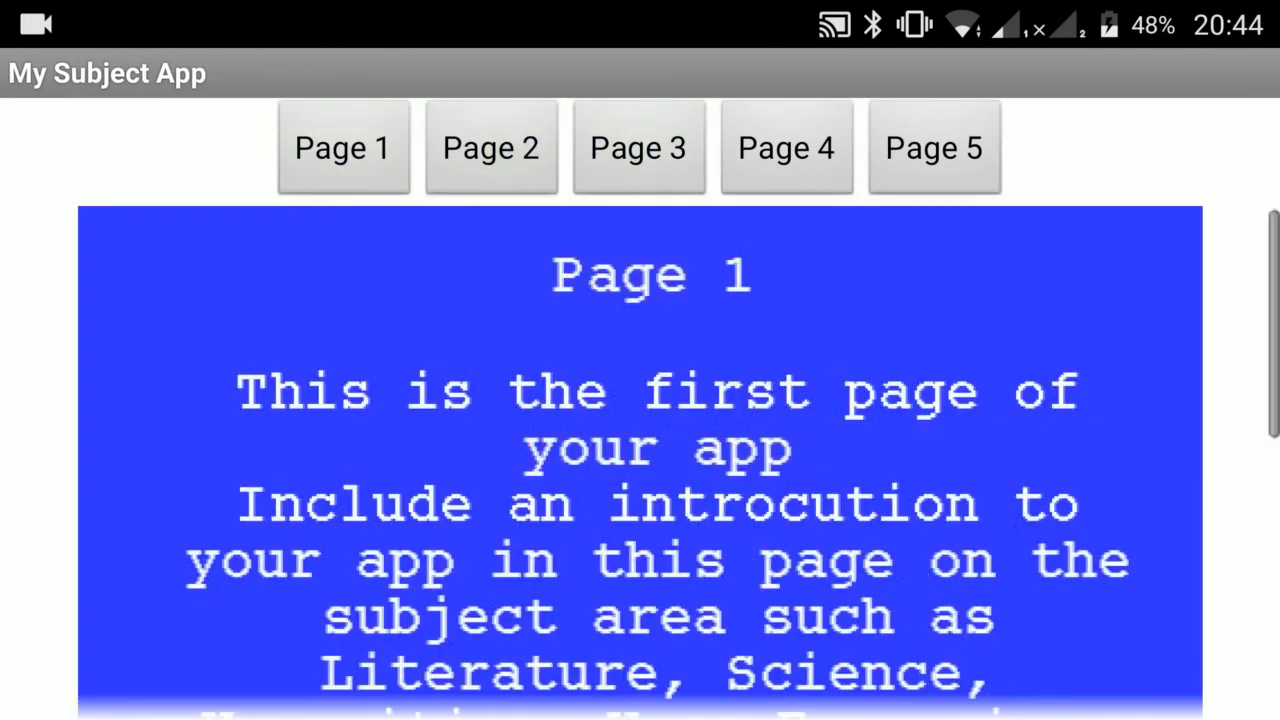
scroll(640, 460, down, 5)
scroll(640, 460, up, 5)
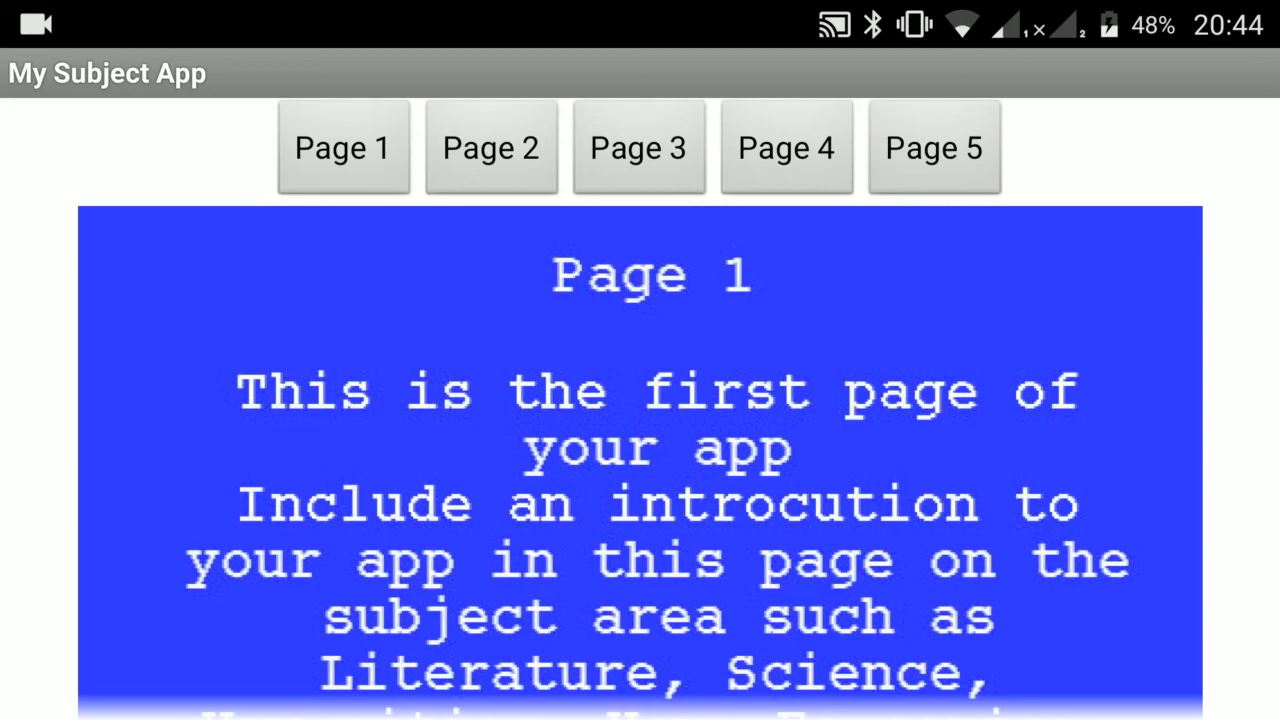
Step: Exit MySubjectApp and the MIT App Inventor 2 companion to return to the phone's home screen
key(Escape)
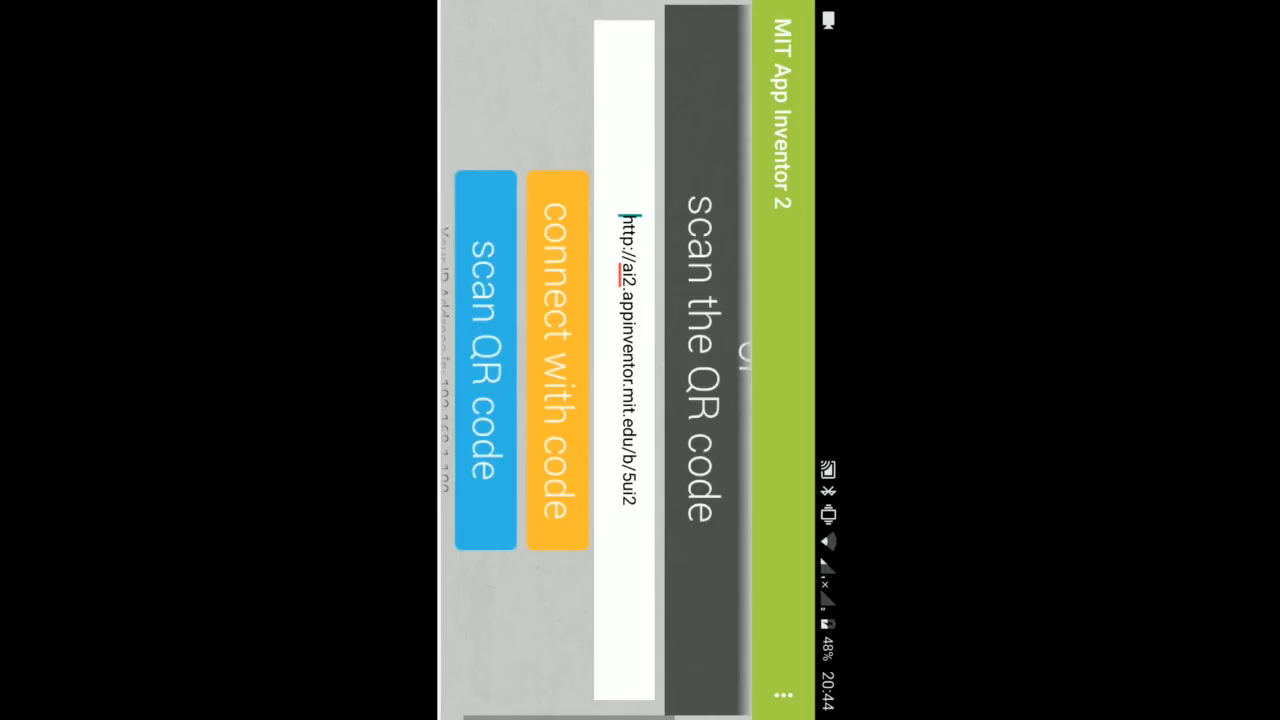
key(Escape)
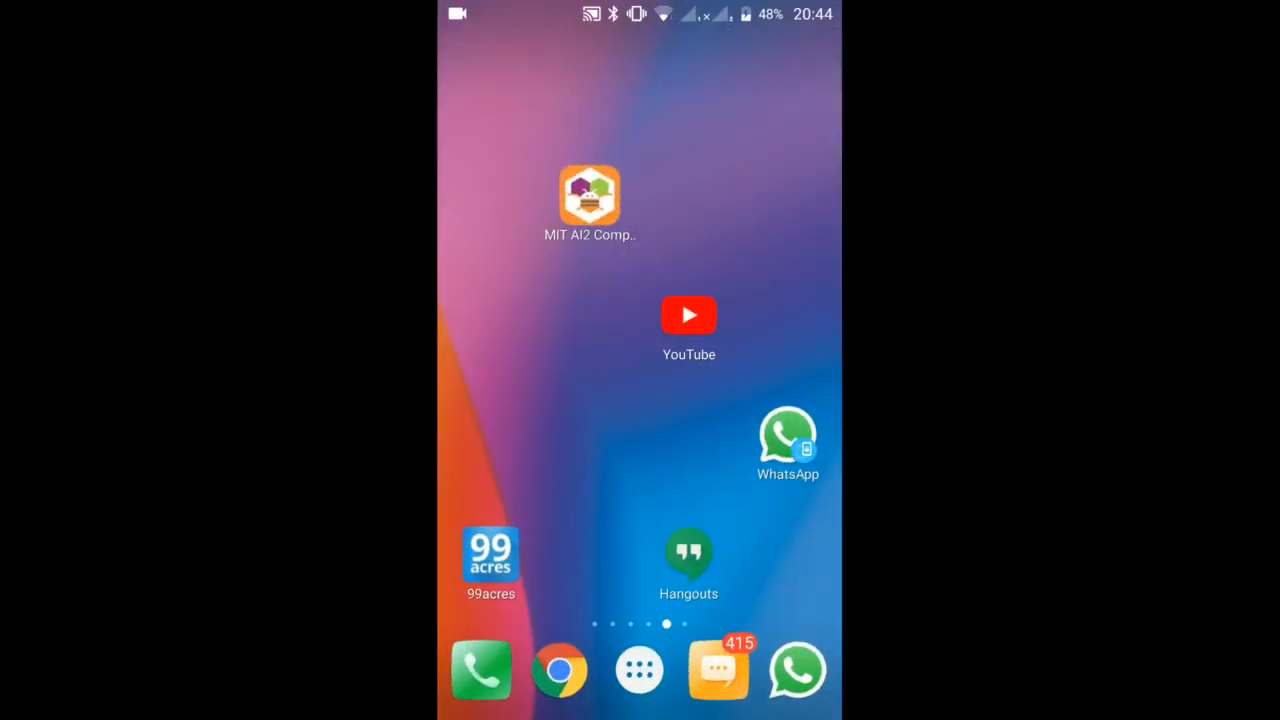
Step: Find the installed MySubjectApp among all the apps on the phone and launch it to show its Page 1
drag(540, 400, 760, 400)
drag(540, 400, 760, 400)
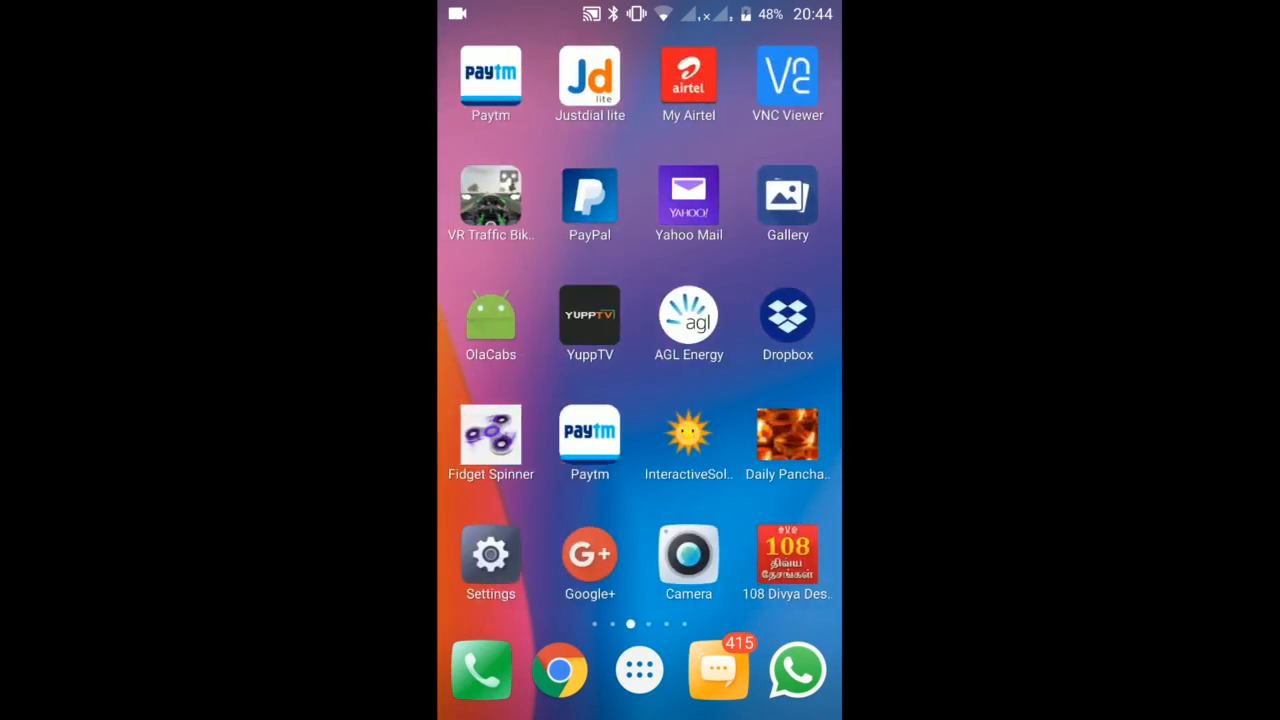
drag(540, 400, 760, 400)
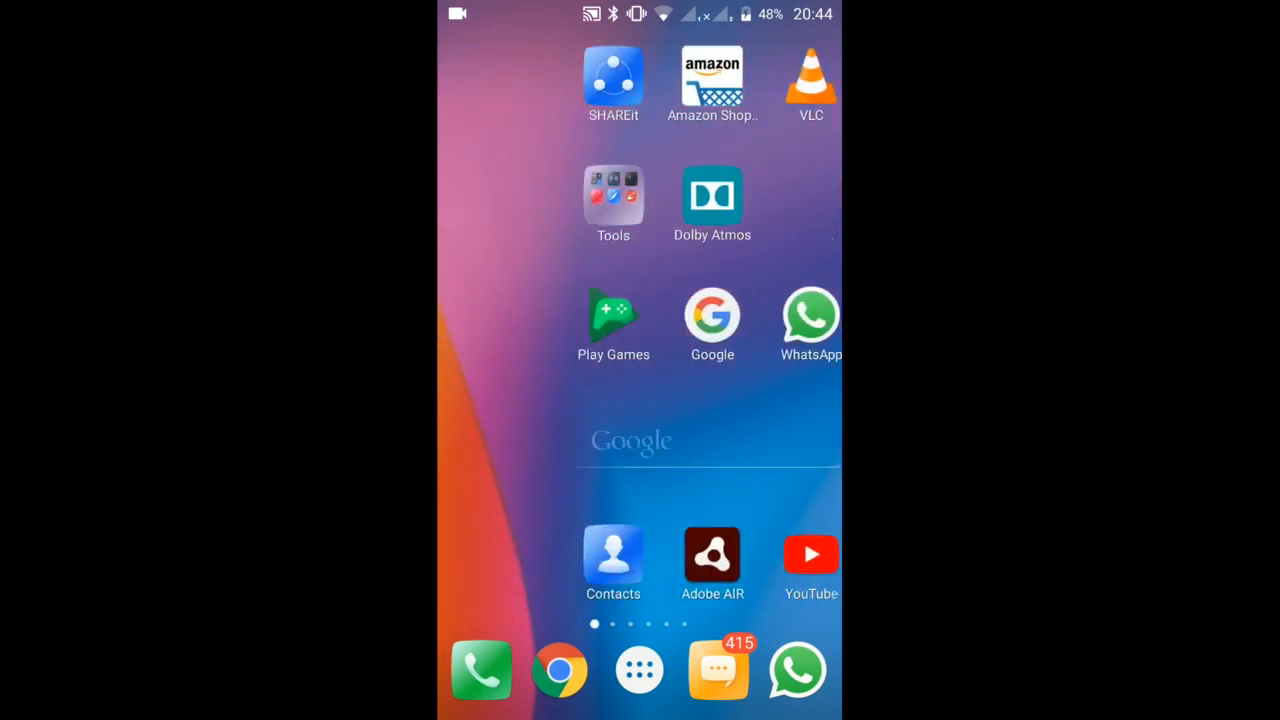
drag(540, 400, 760, 400)
click(639, 670)
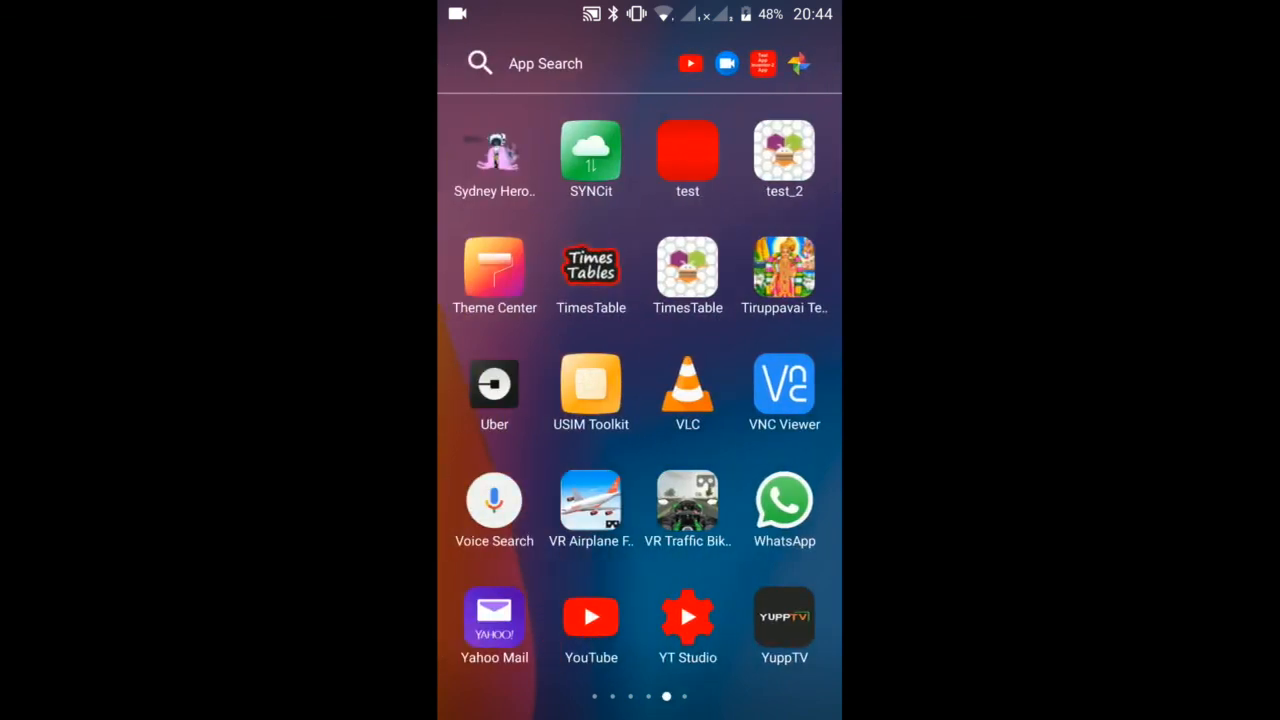
drag(540, 400, 760, 400)
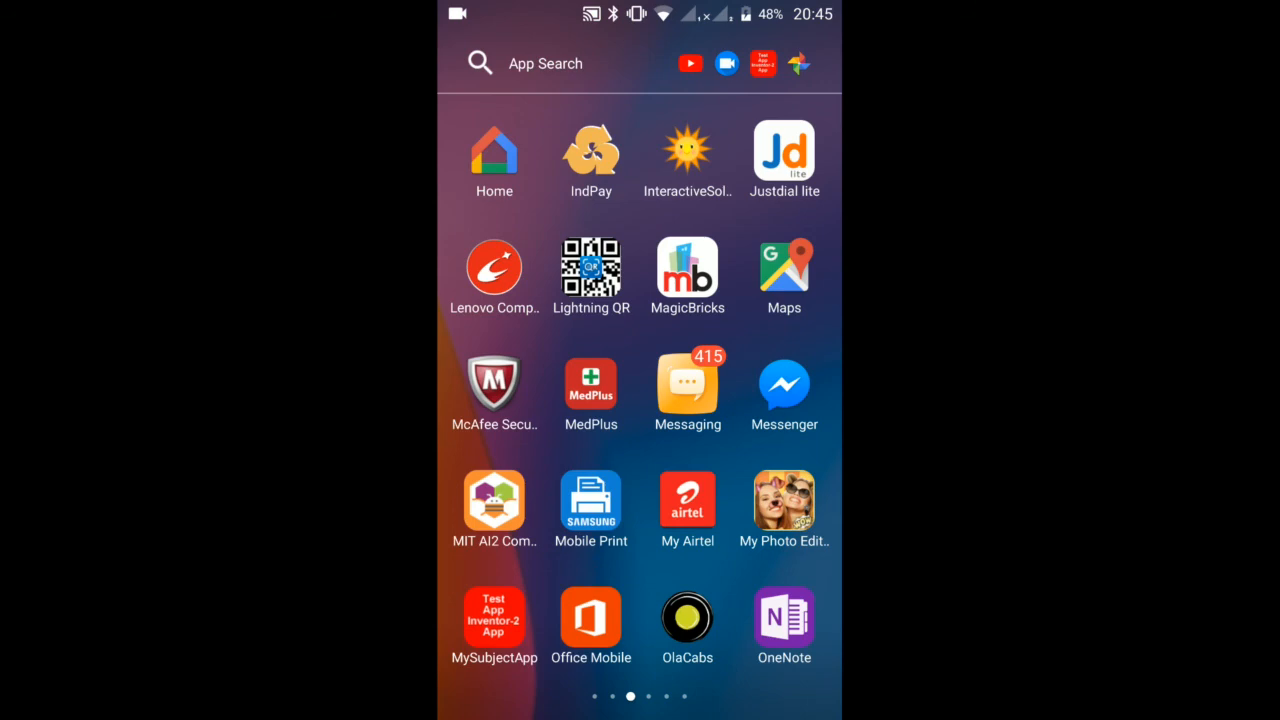
click(494, 620)
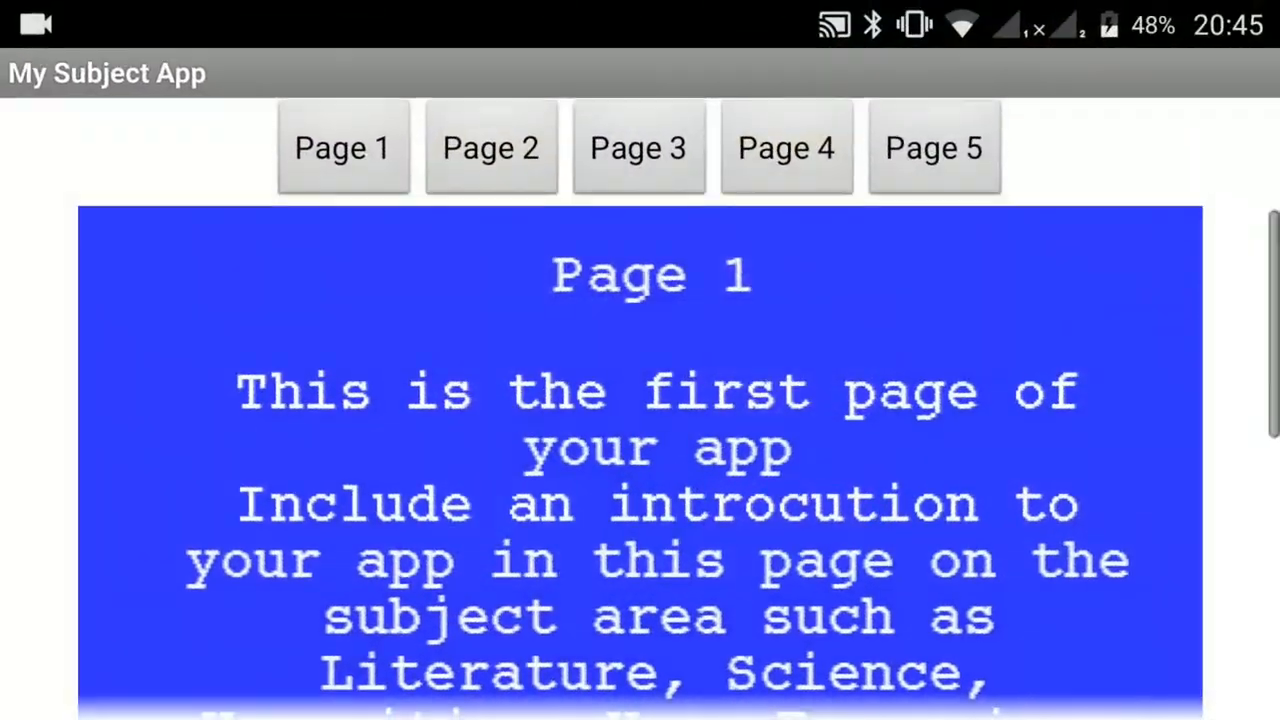
drag(640, 8, 640, 300)
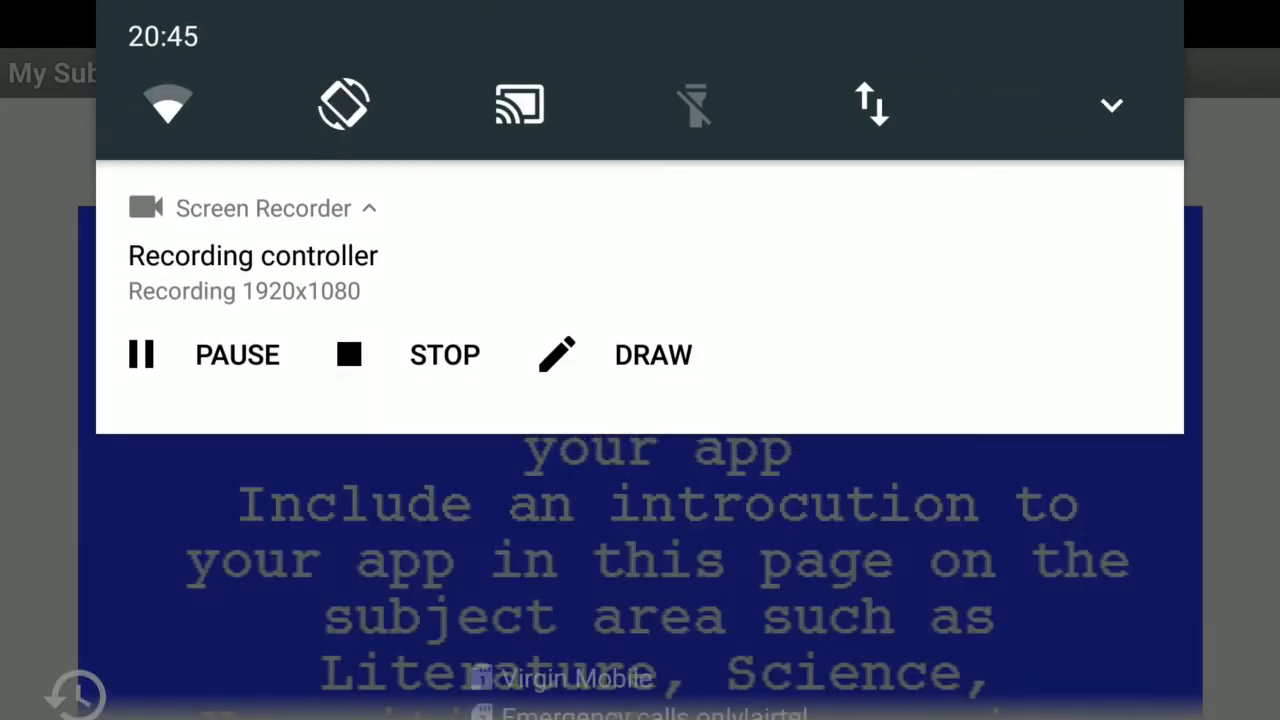